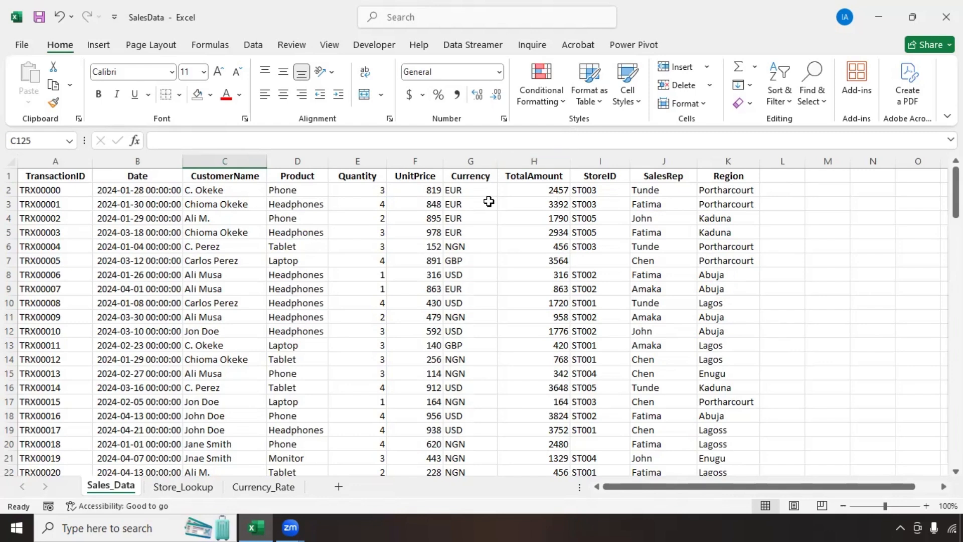
Step: Select column A, the whole TransactionID column on the Sales_Data sheet
click(49, 157)
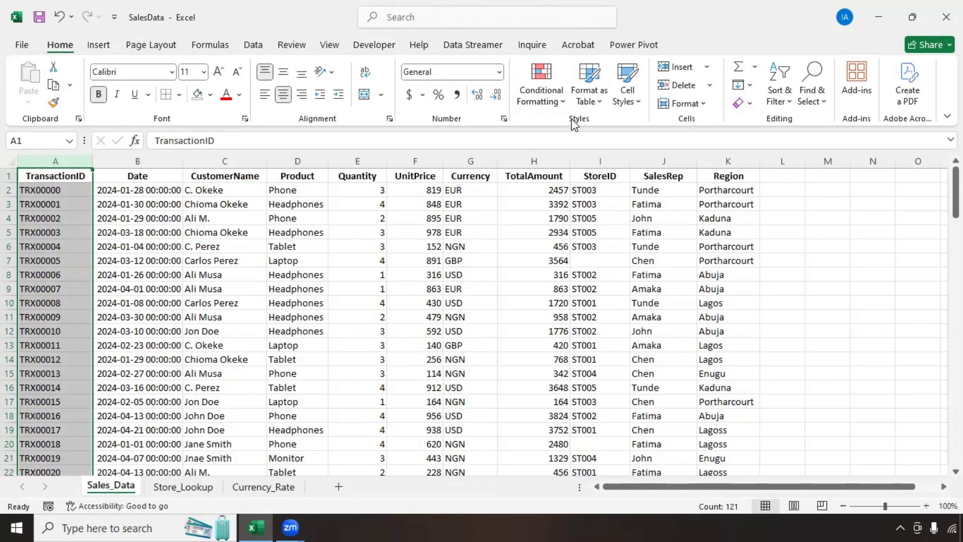
Step: Add a conditional formatting rule that fills duplicate TransactionID values red
click(561, 92)
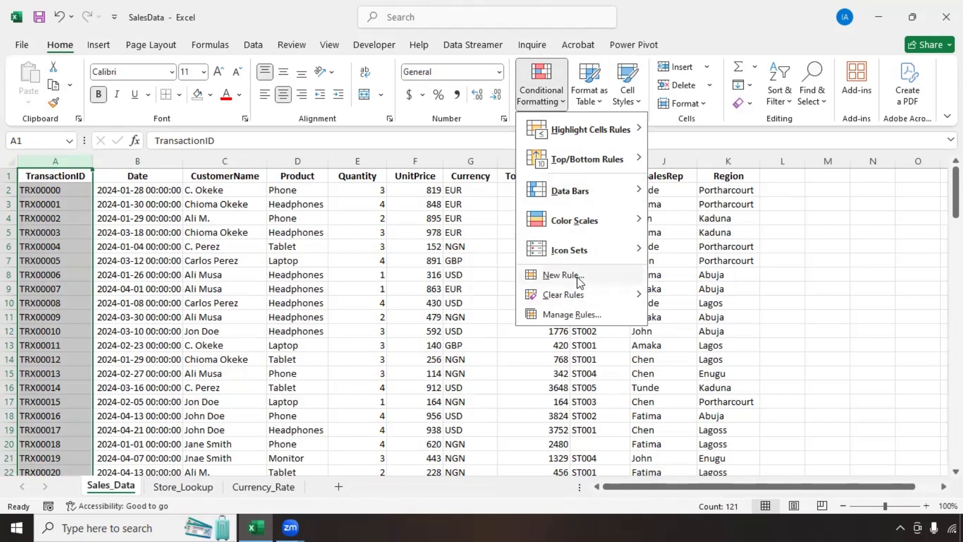
click(562, 275)
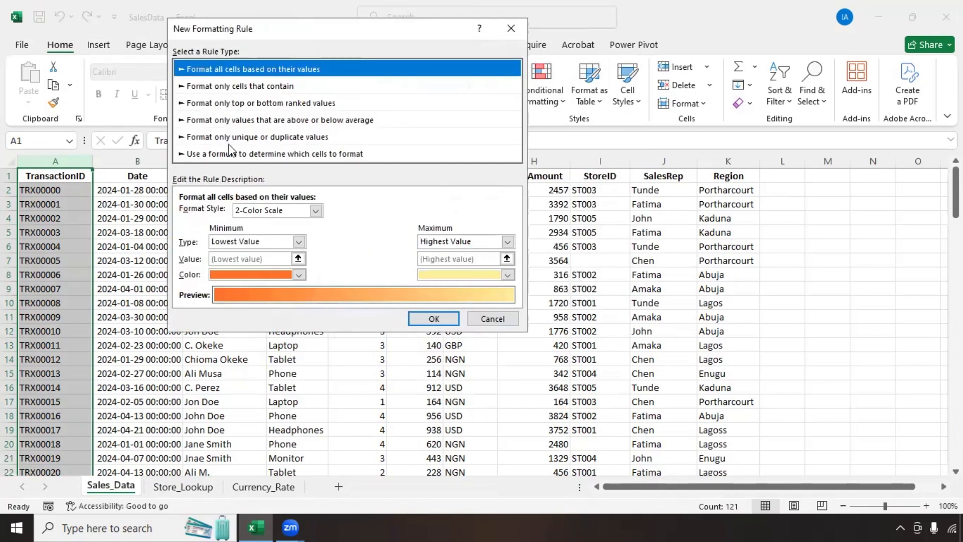
click(269, 140)
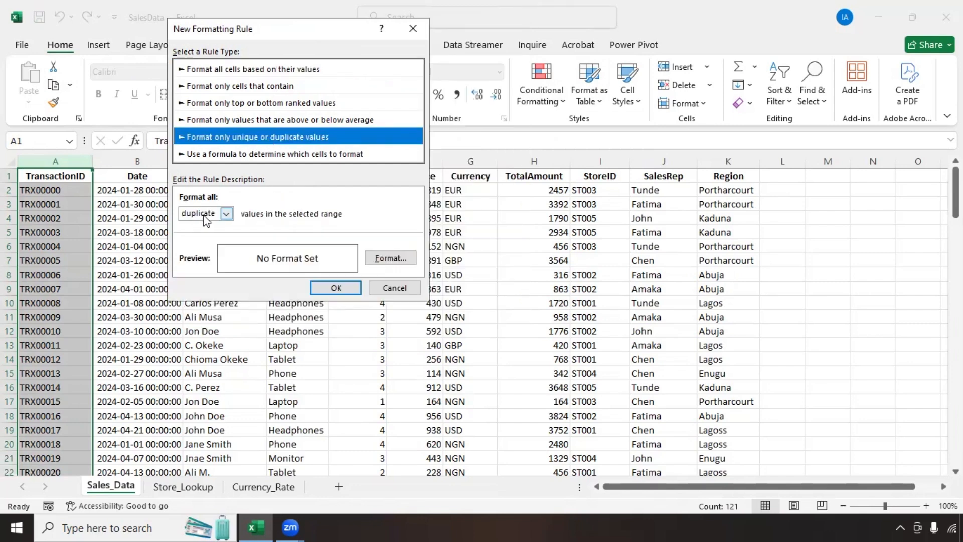
click(226, 214)
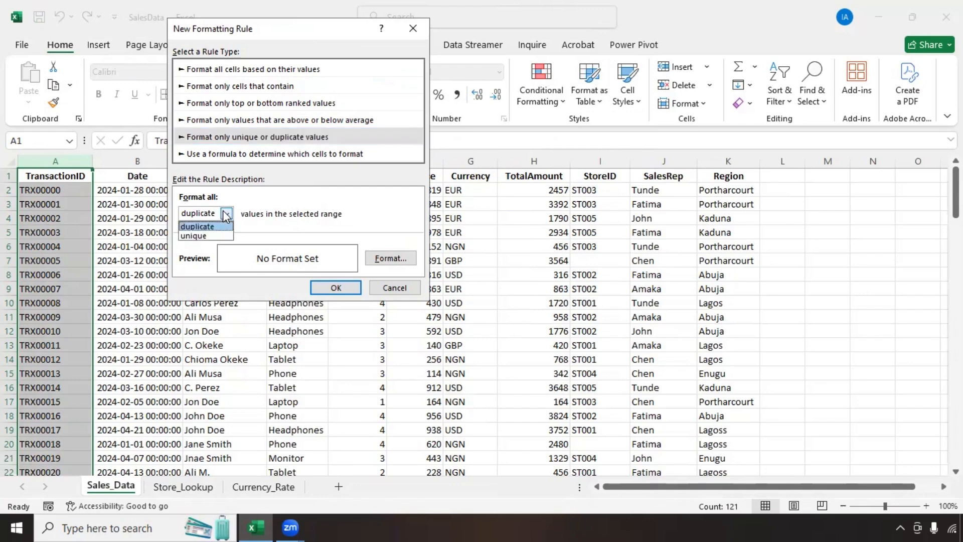
click(226, 214)
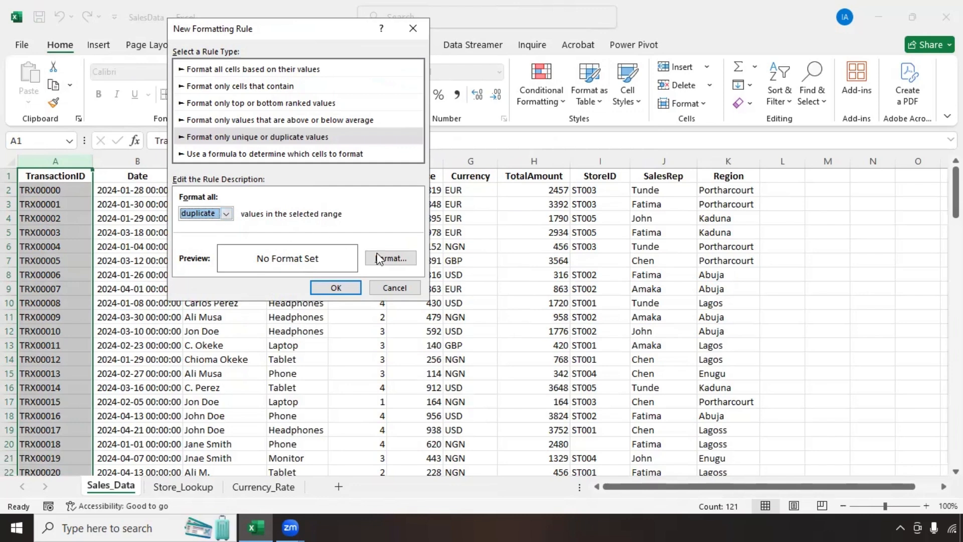
click(390, 258)
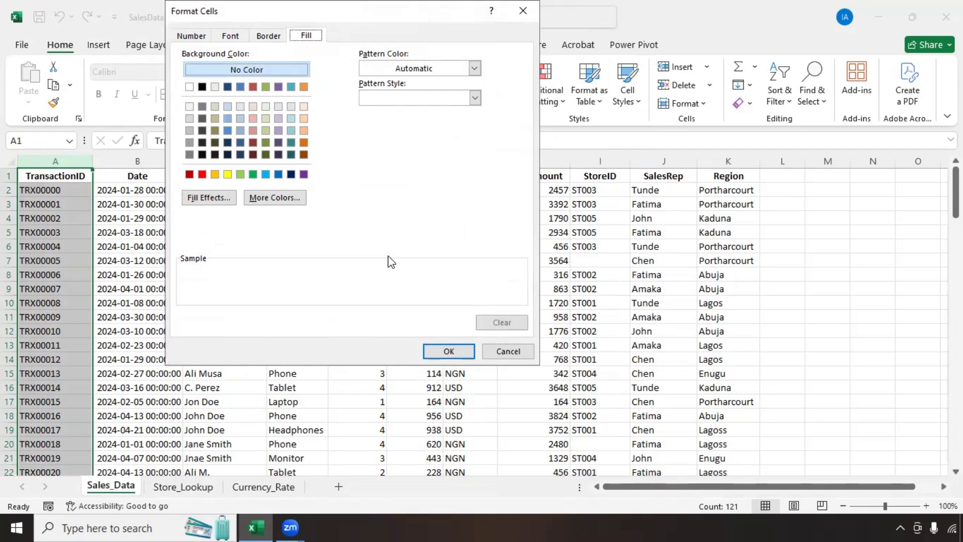
click(202, 174)
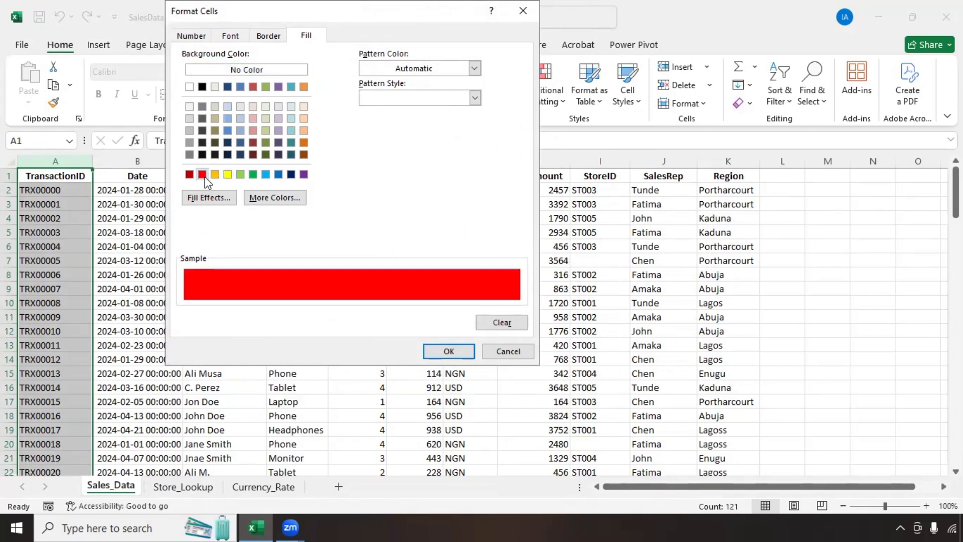
click(456, 347)
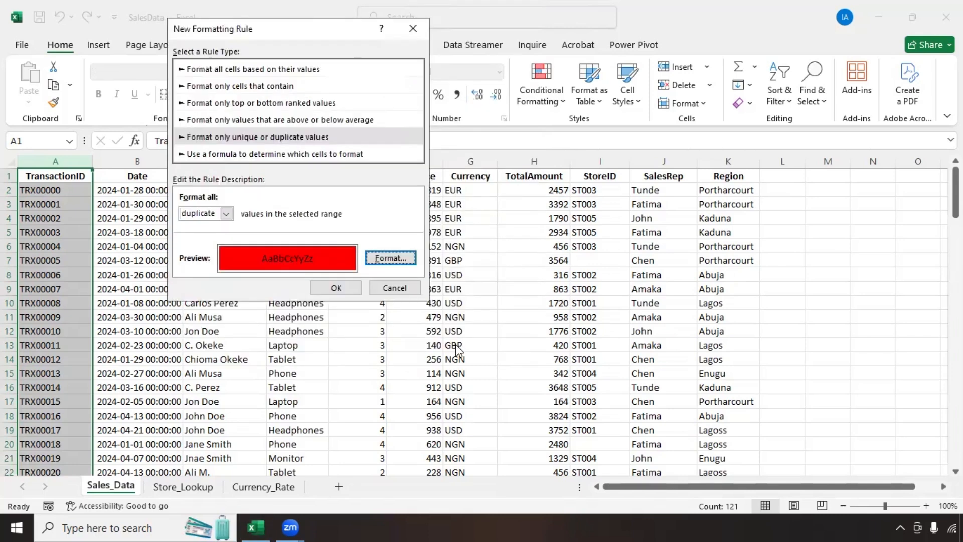
click(344, 289)
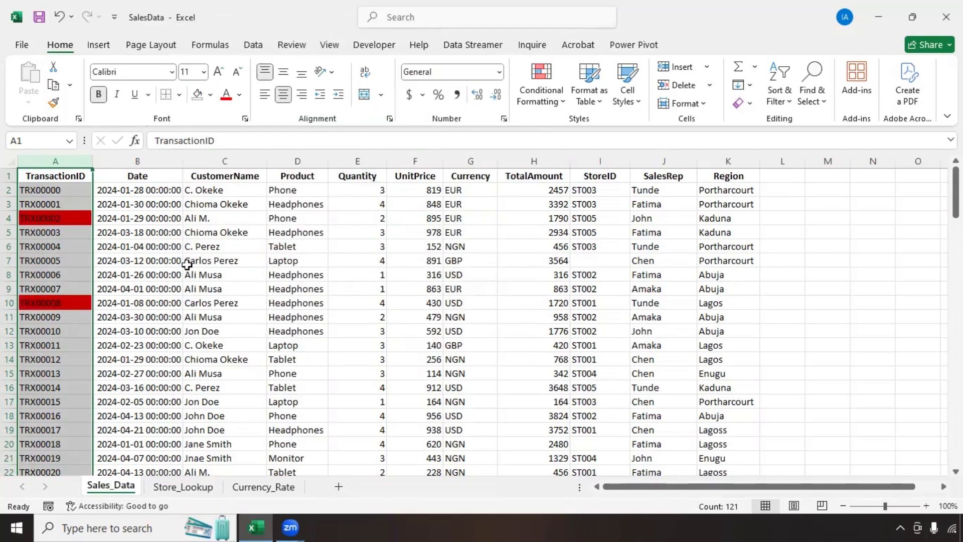
scroll(58, 279, down, 13)
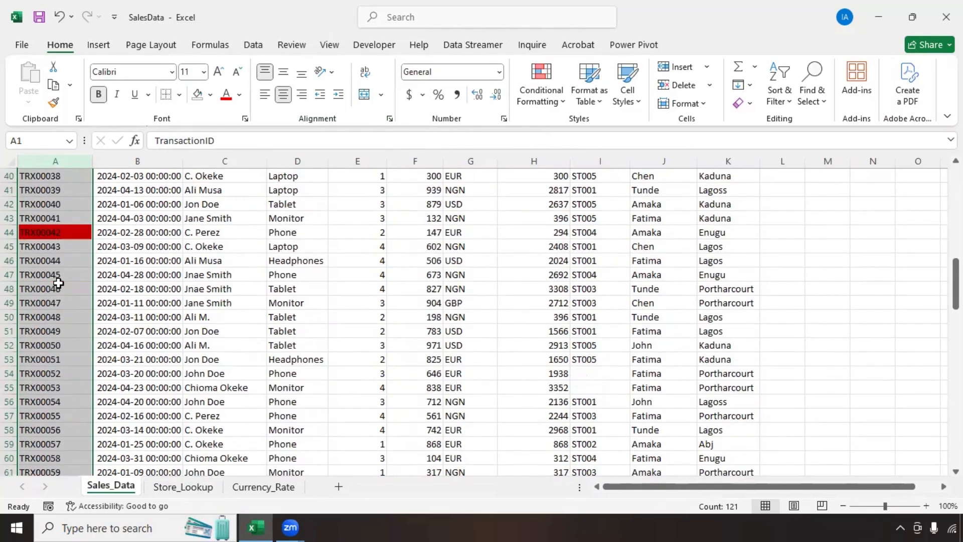
scroll(60, 284, up, 13)
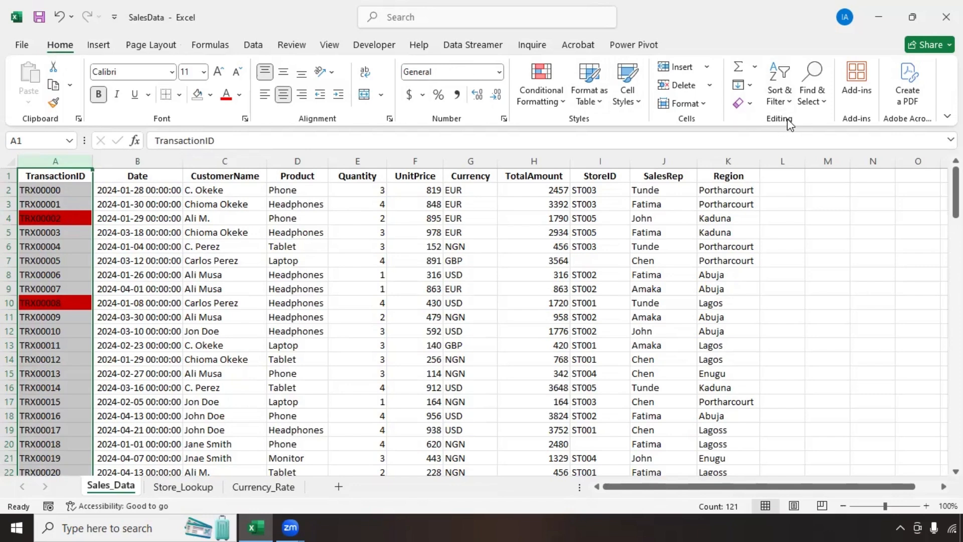
Step: Turn on header filters, show only the TRX00002 rows, then clear the TransactionID filter
click(790, 104)
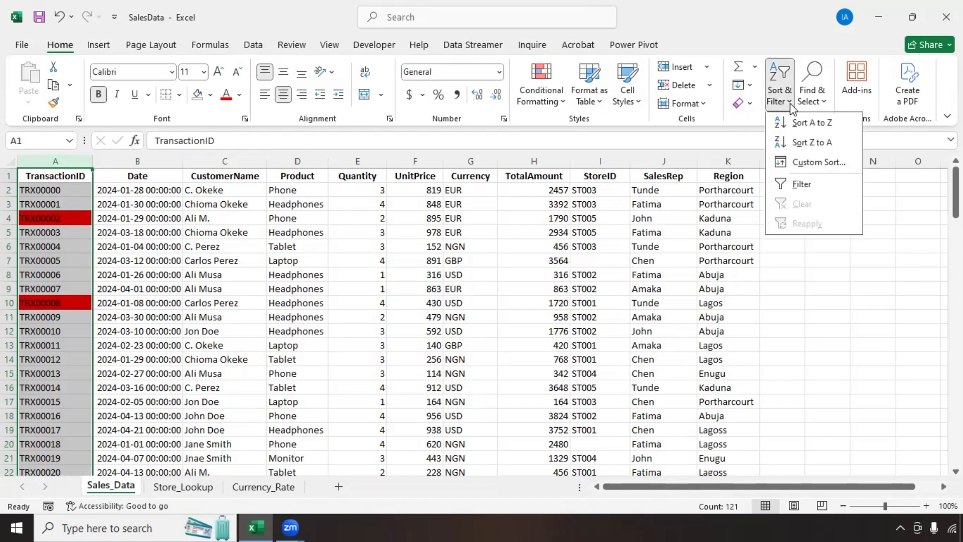
click(802, 183)
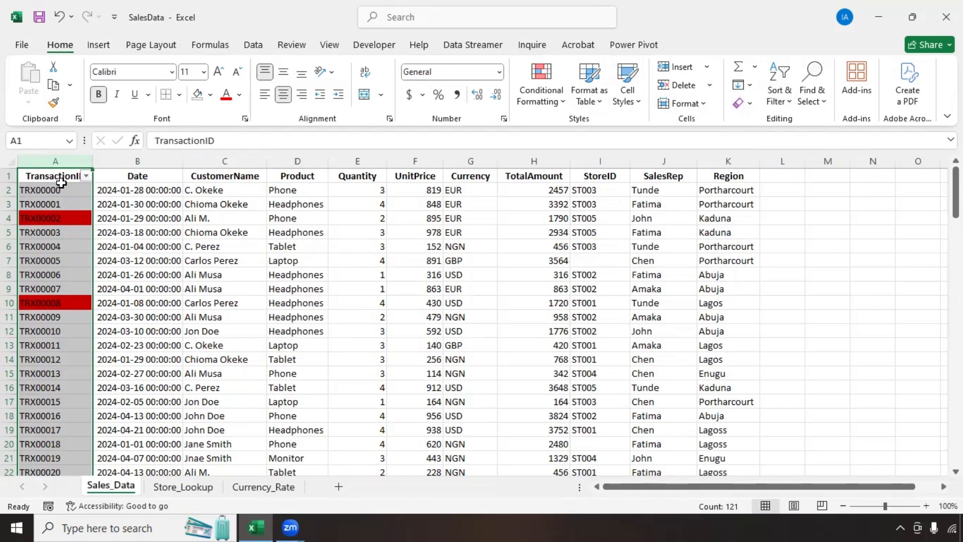
click(86, 176)
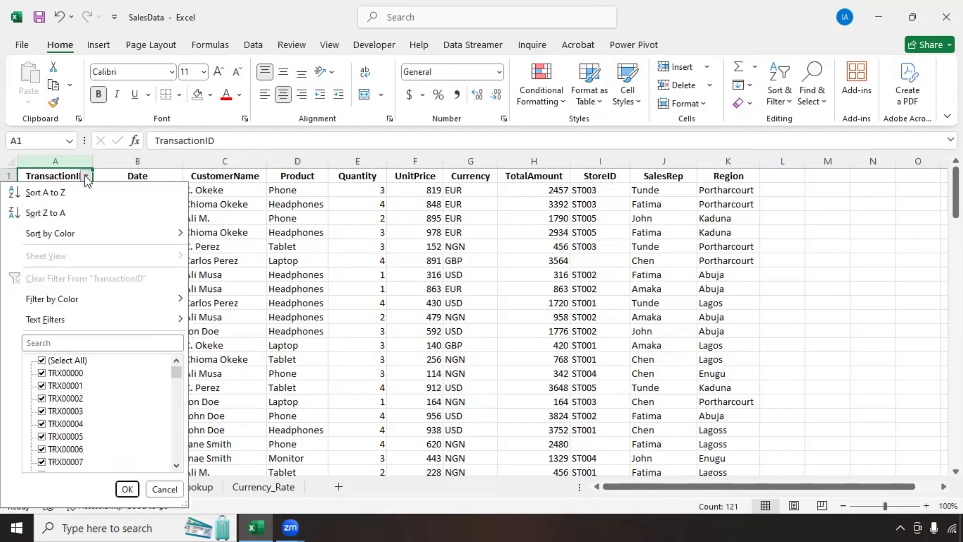
click(43, 361)
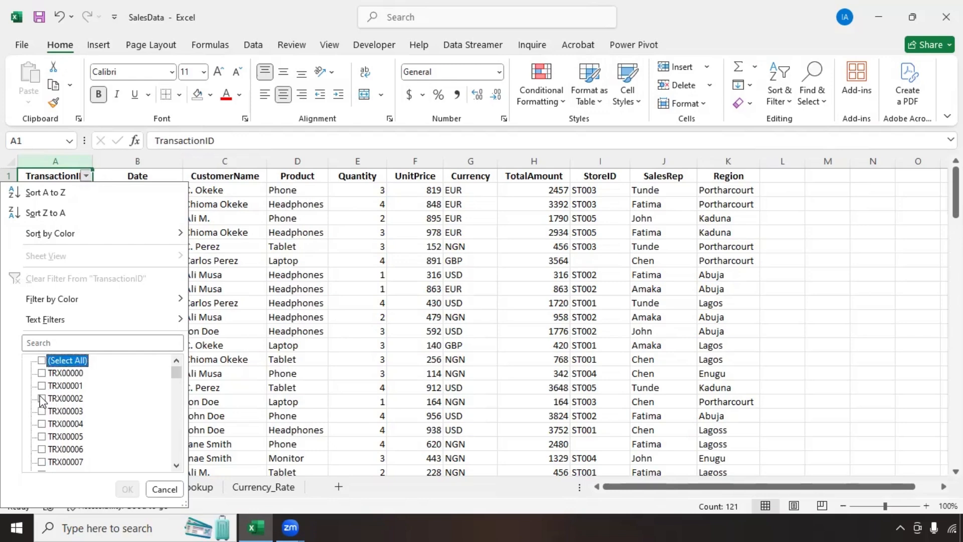
click(41, 398)
click(134, 494)
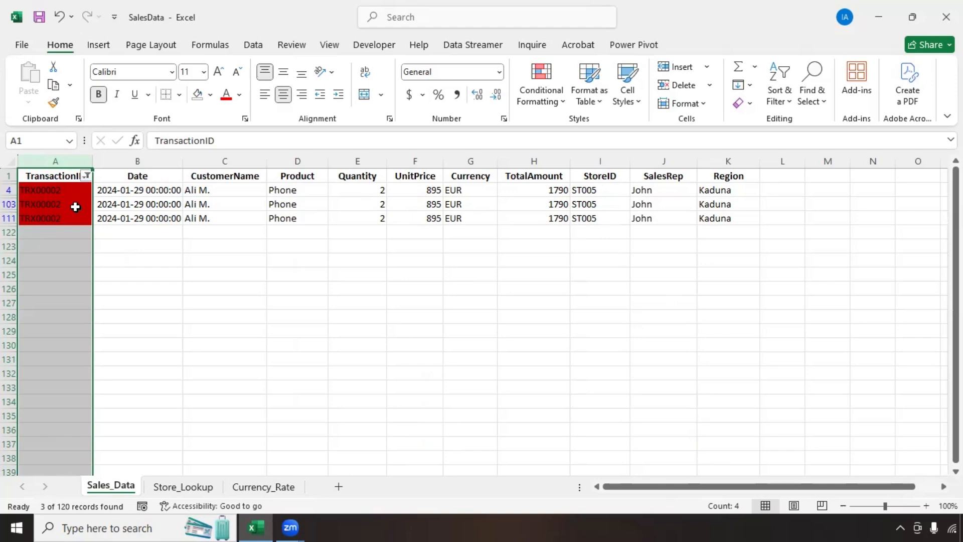
click(87, 175)
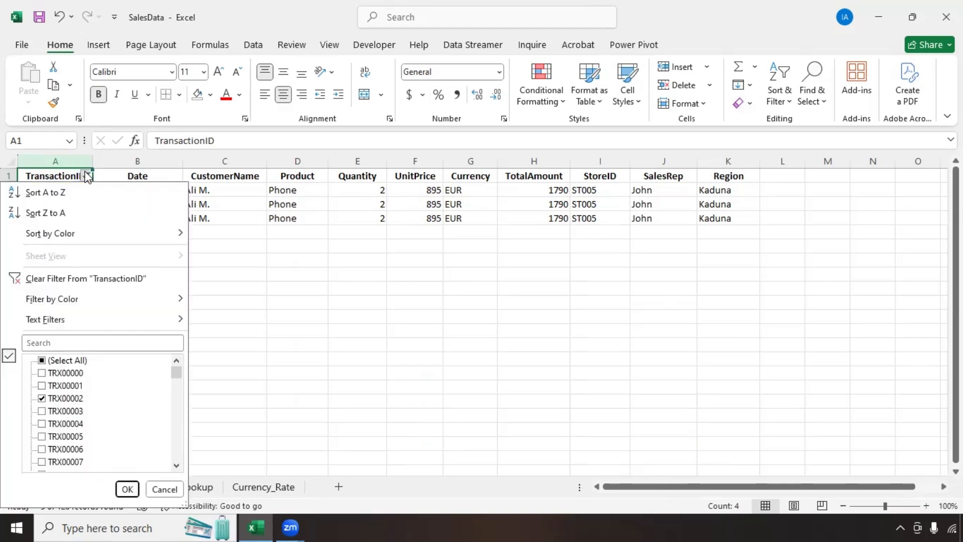
click(75, 279)
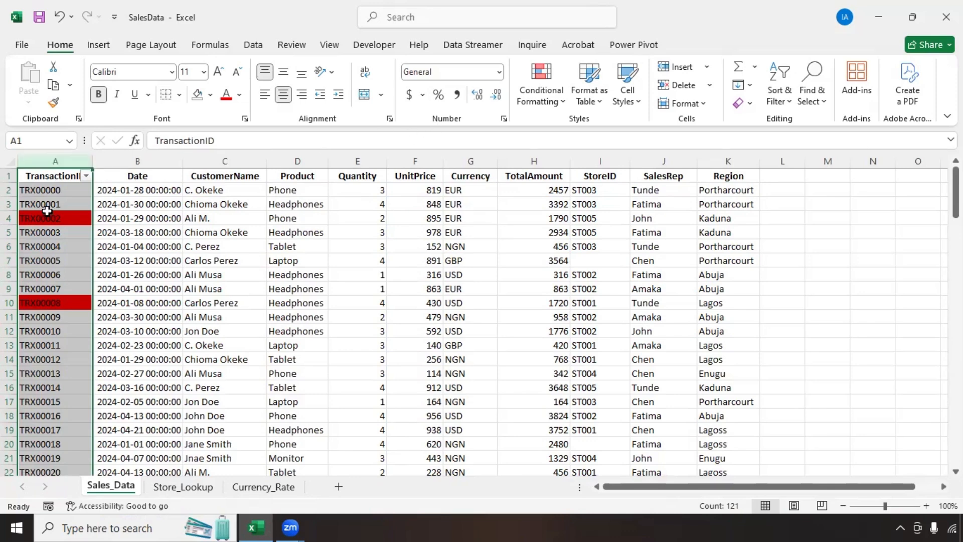
Step: Clear the conditional formatting rules from the selected TransactionID cells
click(562, 103)
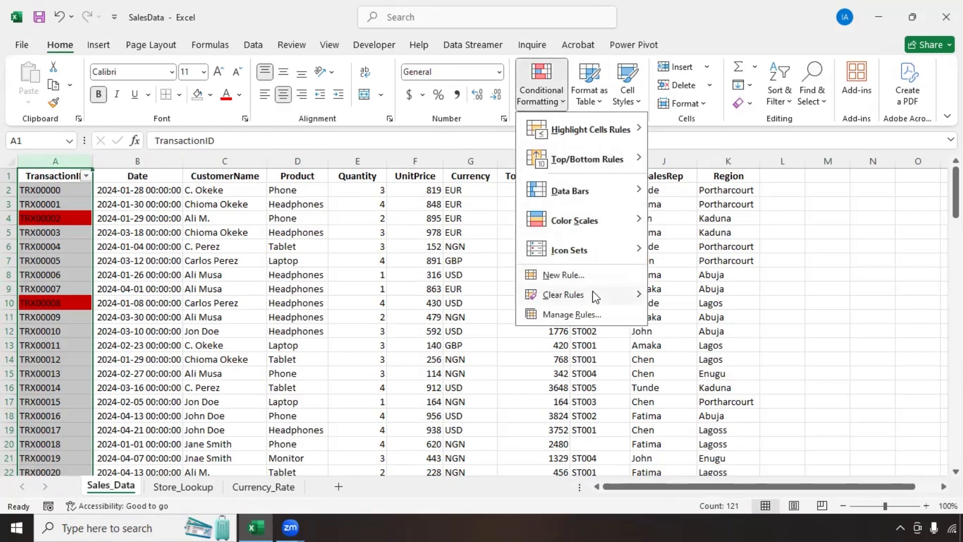
mouse_move(585, 294)
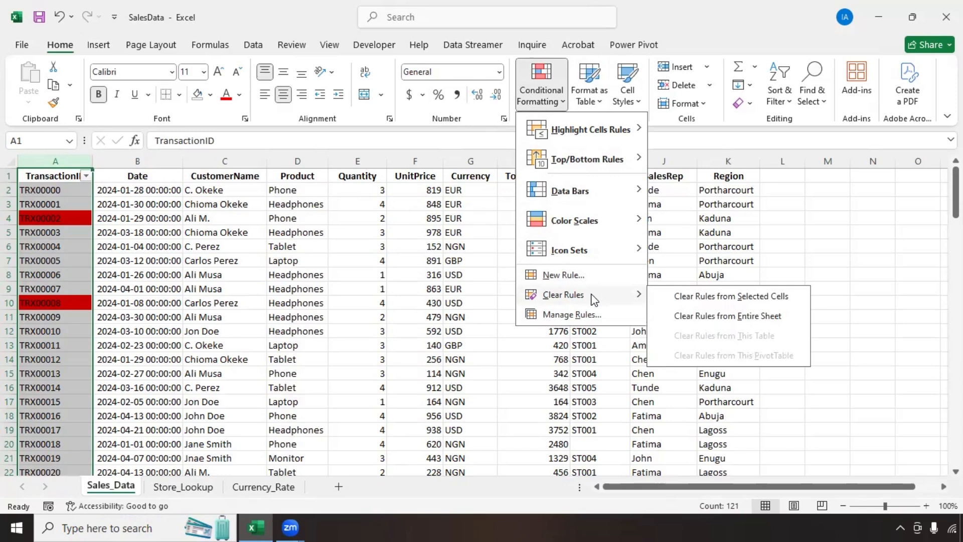
click(701, 300)
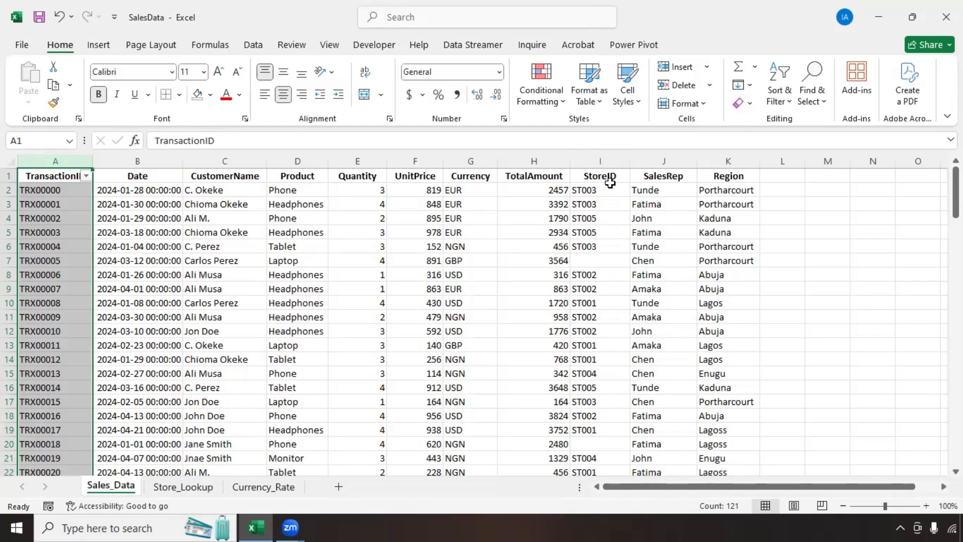
Step: Select the StoreID column and reset the header filters, switching them off and back on
click(597, 262)
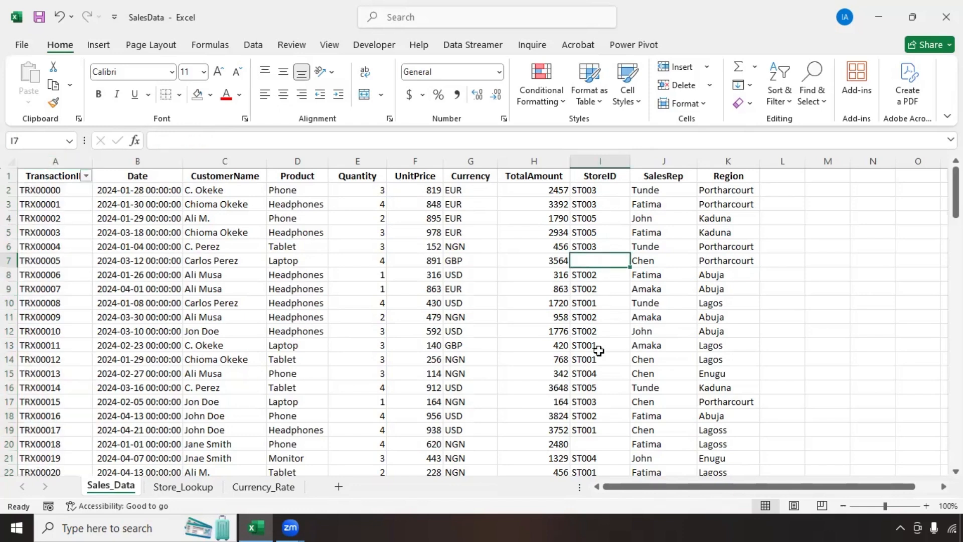
click(587, 157)
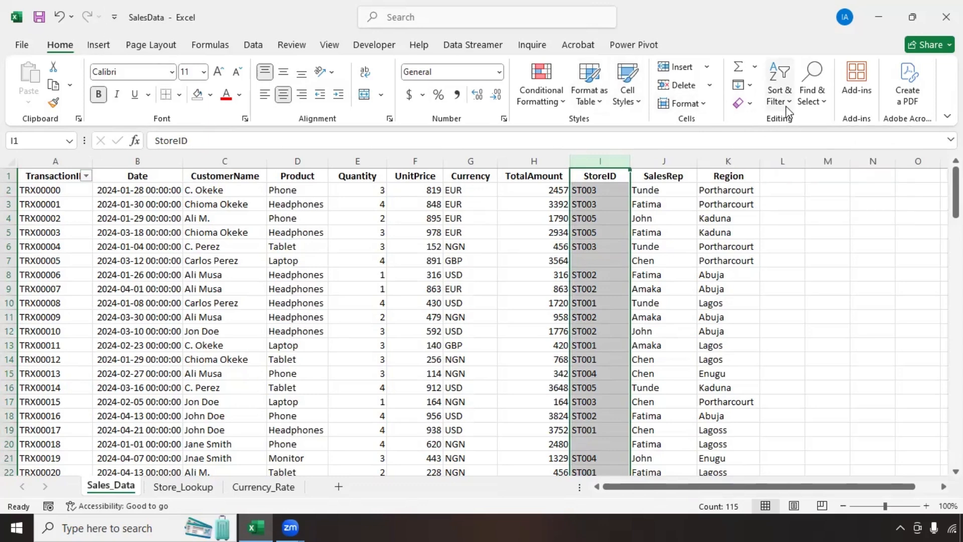
click(779, 88)
click(803, 183)
click(781, 89)
click(802, 184)
Step: Filter StoreID to show only rows with blank values
click(624, 176)
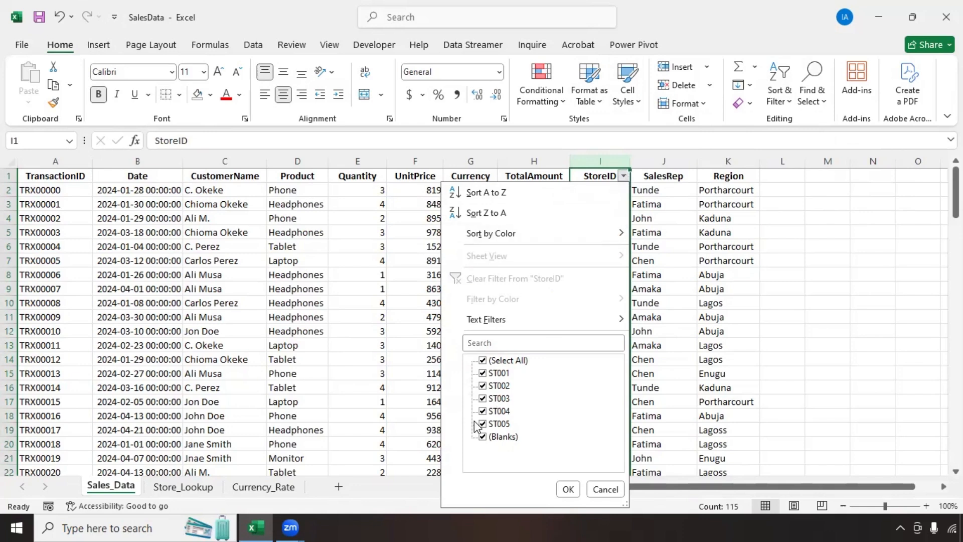
click(483, 361)
click(483, 437)
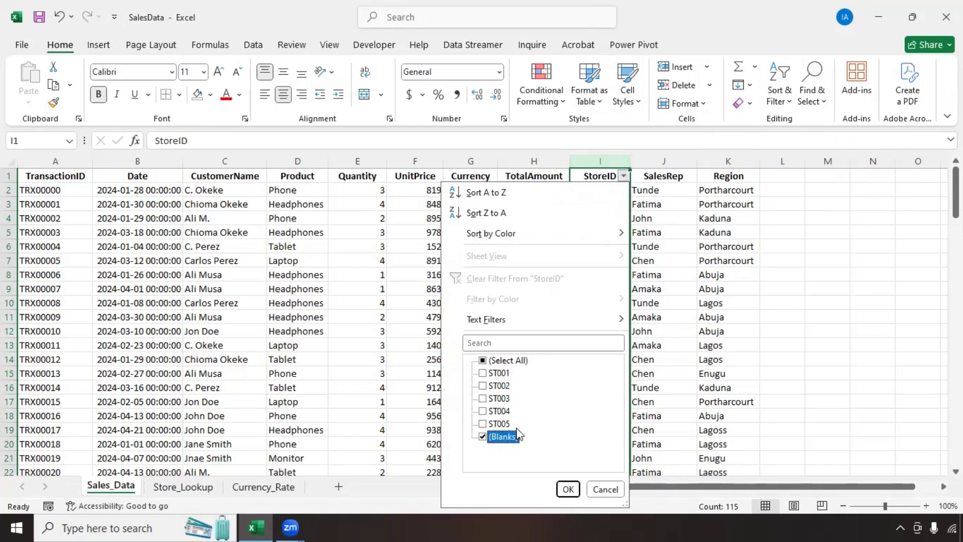
click(569, 489)
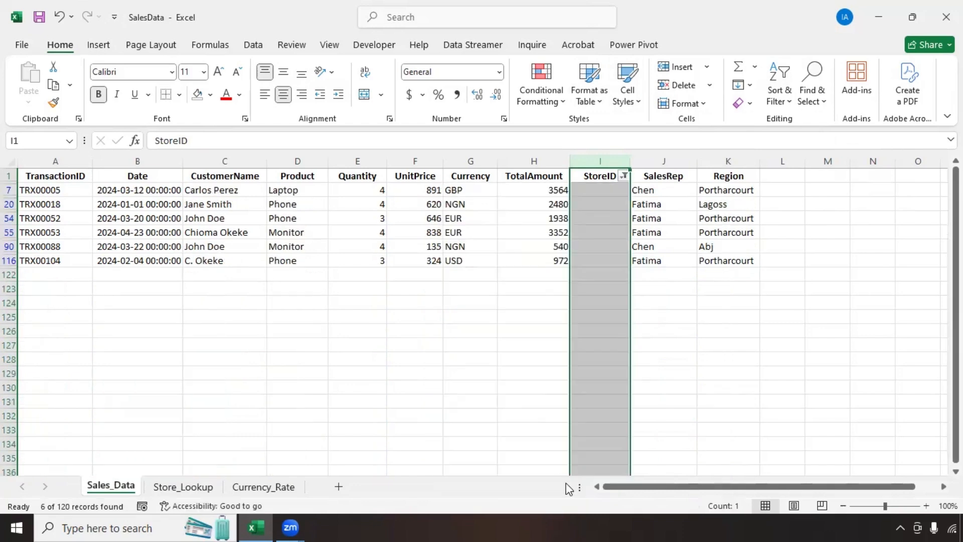
Step: Clear the StoreID filter and turn filtering off so all rows show
click(599, 193)
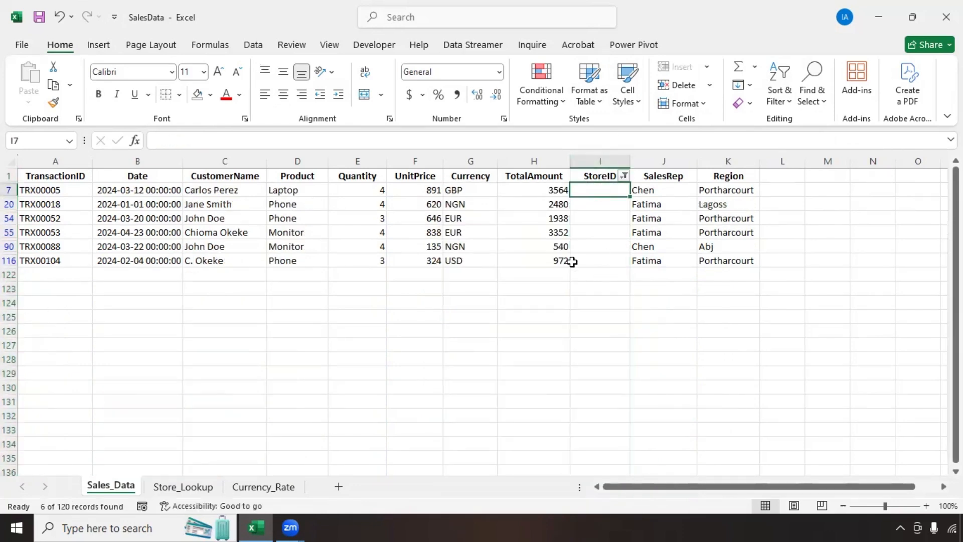
click(624, 176)
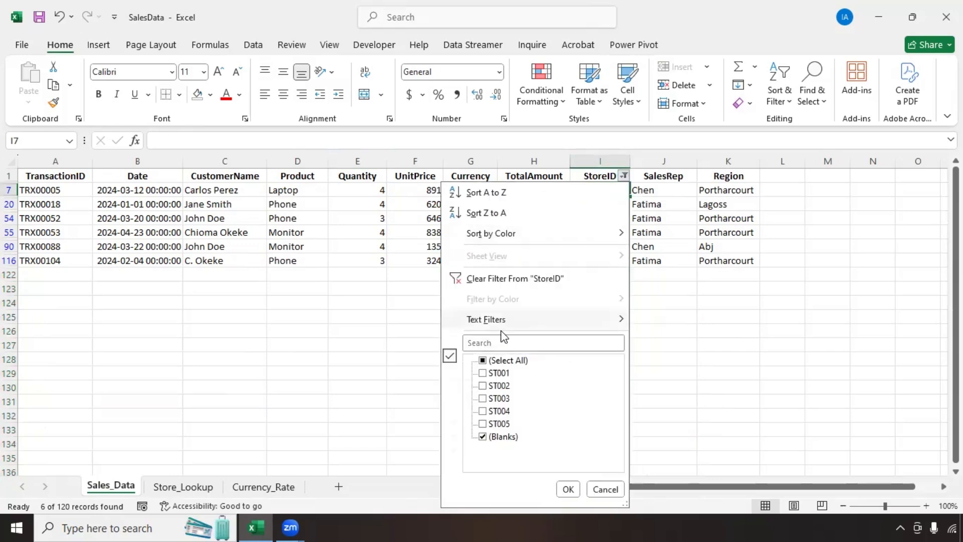
click(477, 279)
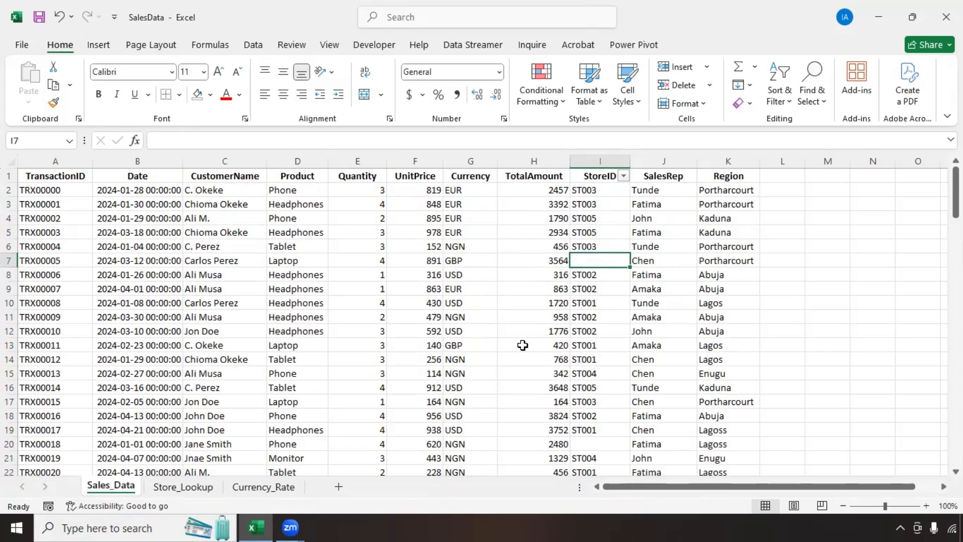
click(608, 176)
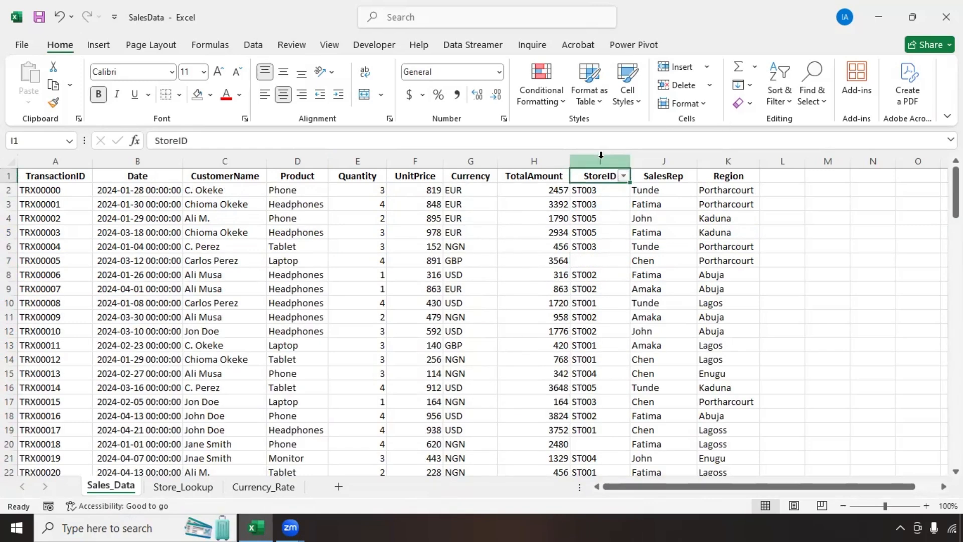
key(ctrl+space)
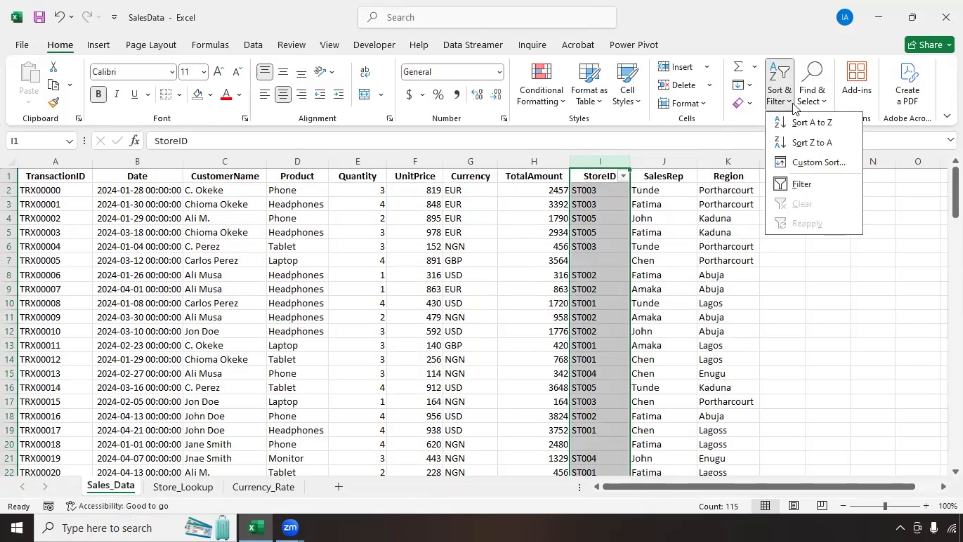
click(802, 185)
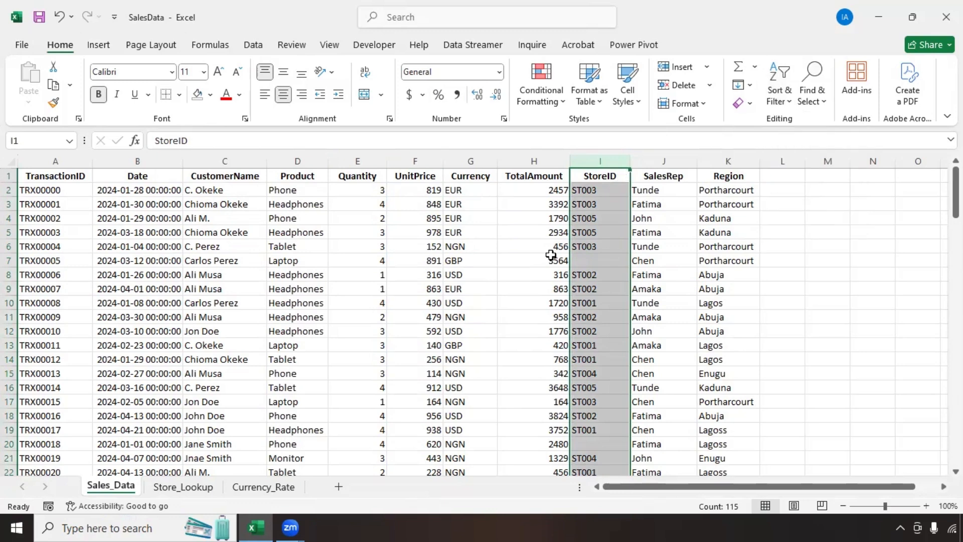
click(471, 162)
scroll(470, 161, down, 1)
scroll(470, 162, up, 1)
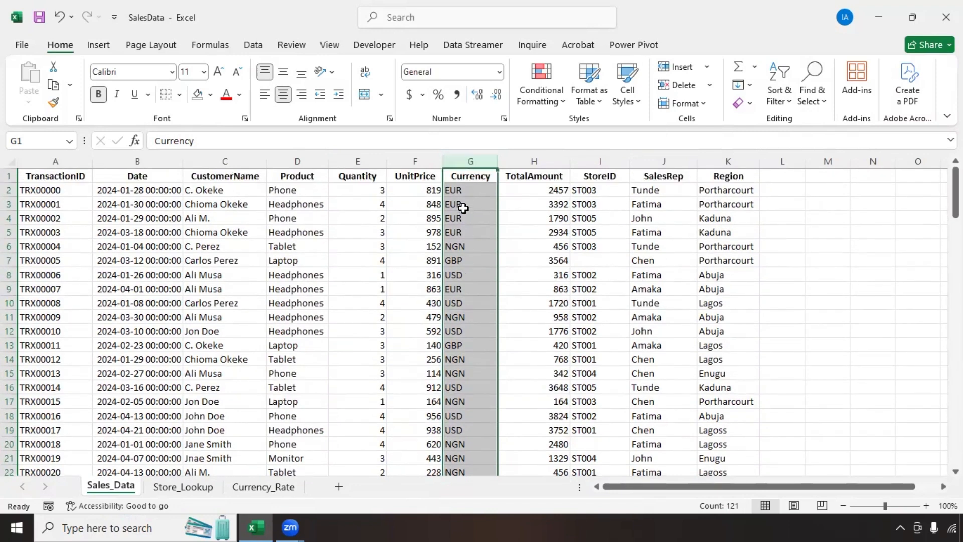
scroll(463, 214, down, 2)
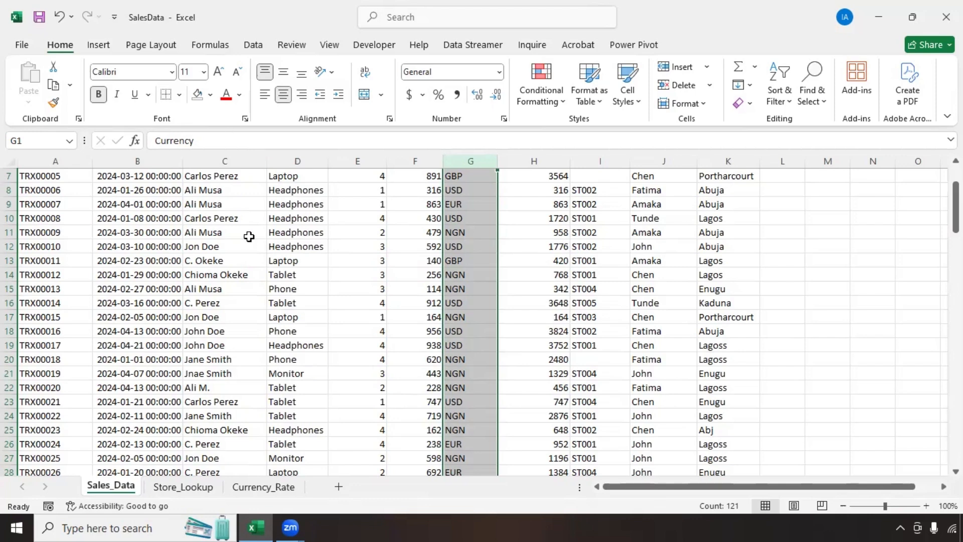
scroll(250, 242, up, 2)
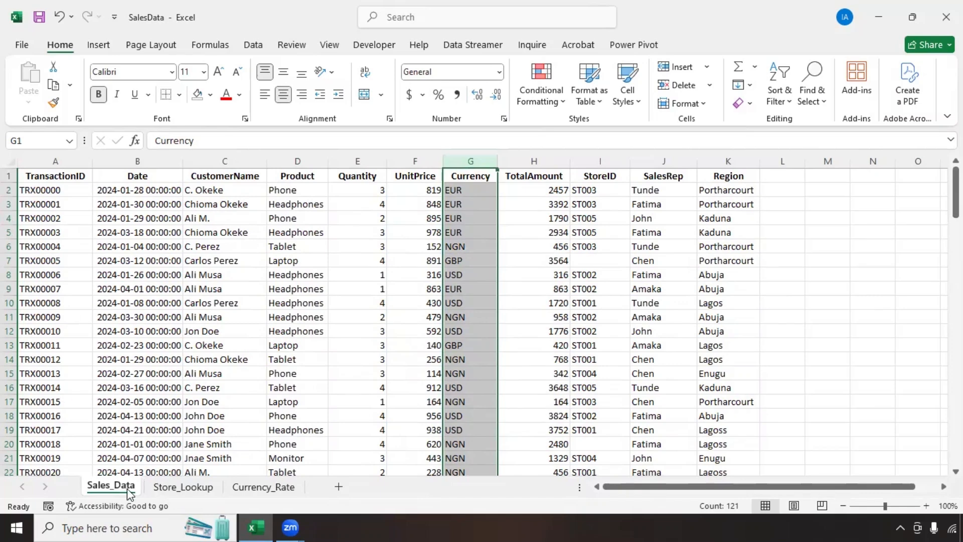
Step: Start a query from the sales data range $A$1:$K$121 using Data > From Table/Range
click(199, 316)
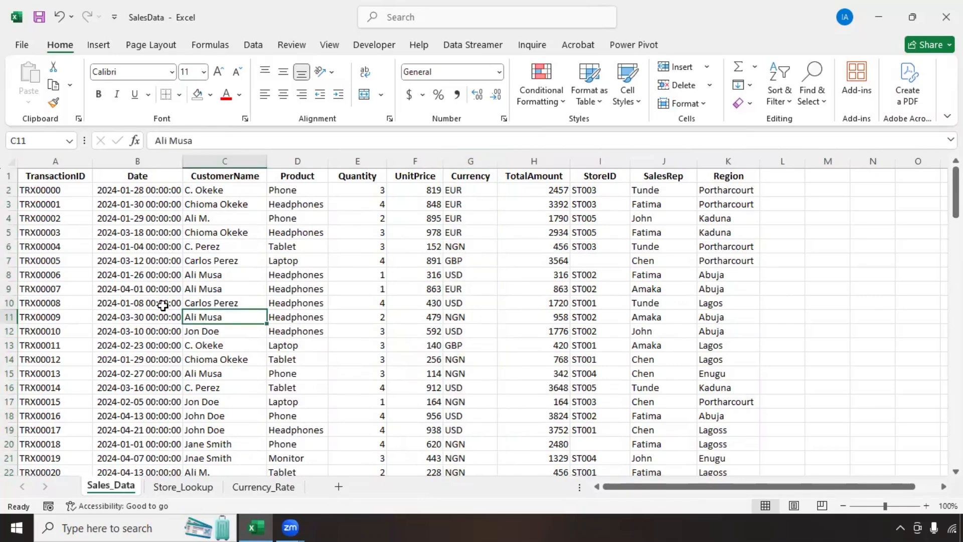
click(257, 46)
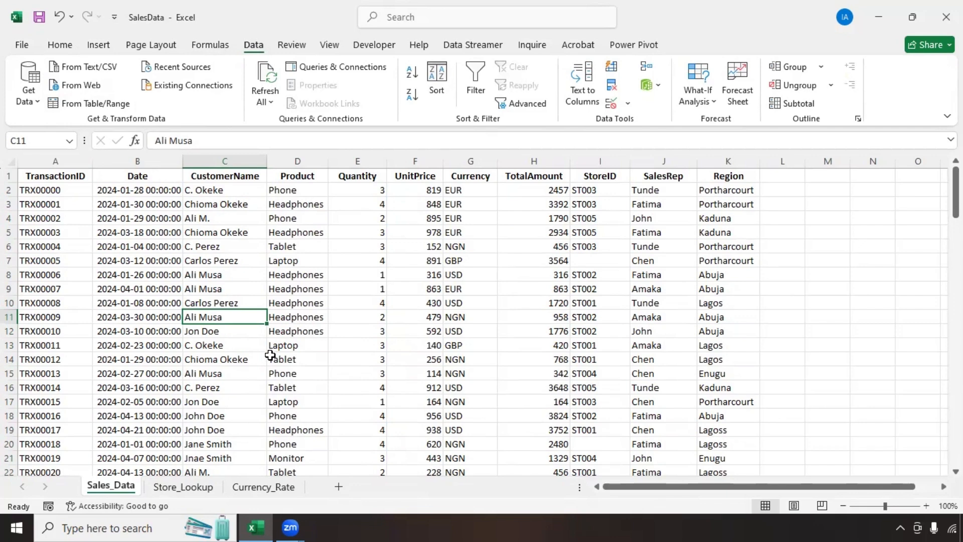
click(90, 103)
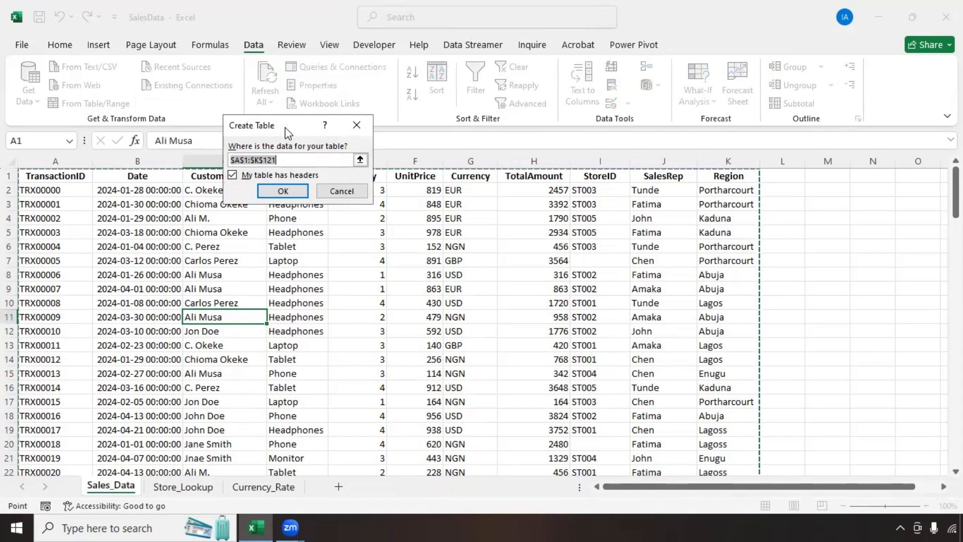
drag(285, 128, 391, 240)
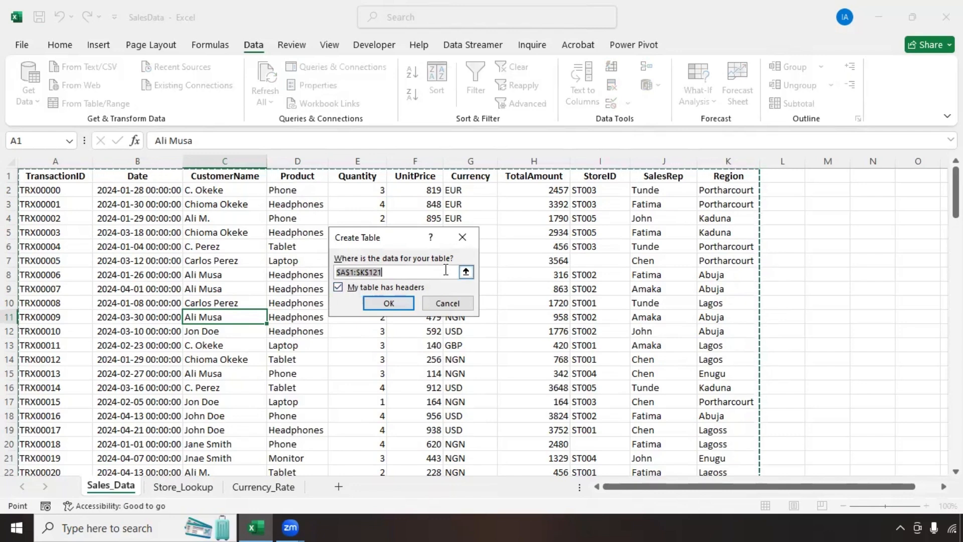
scroll(560, 281, down, 6)
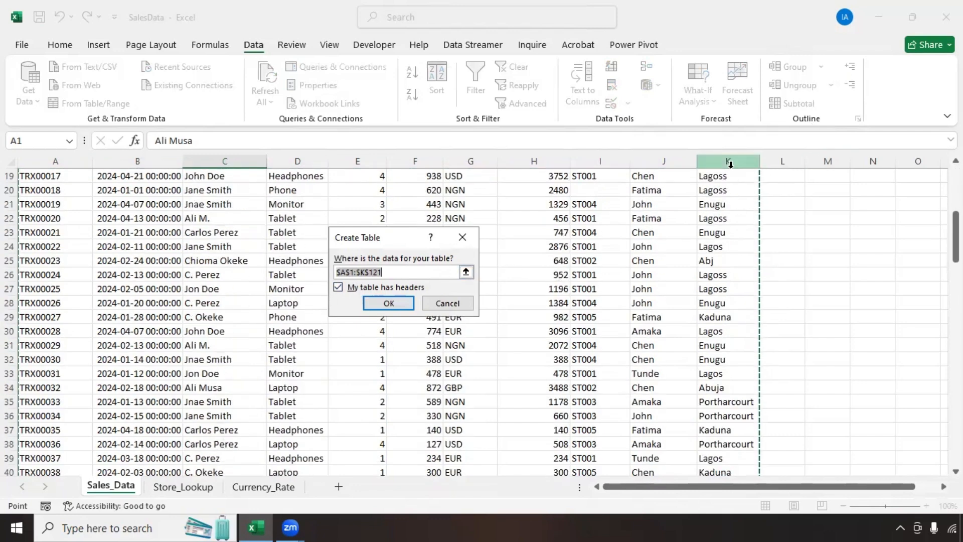
scroll(730, 194, down, 20)
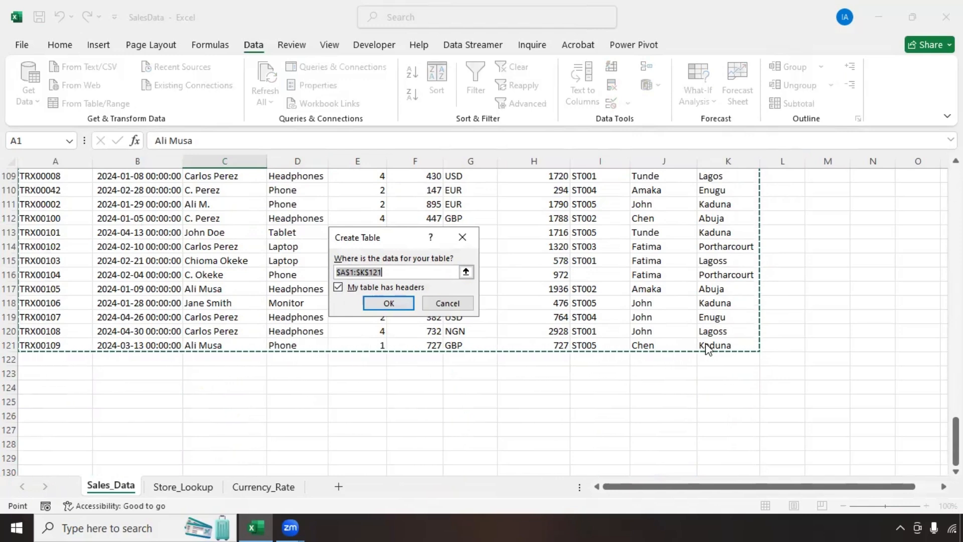
scroll(702, 346, up, 9)
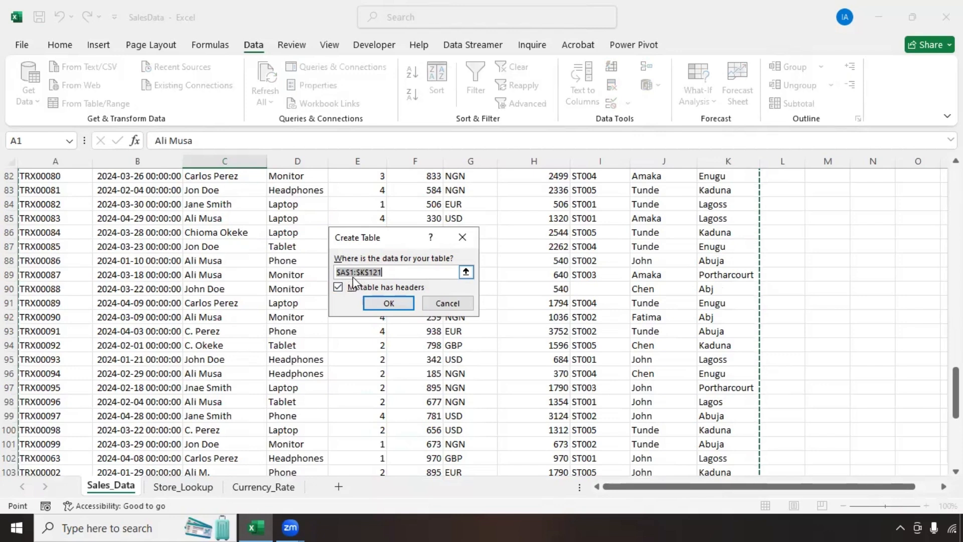
scroll(426, 292, up, 14)
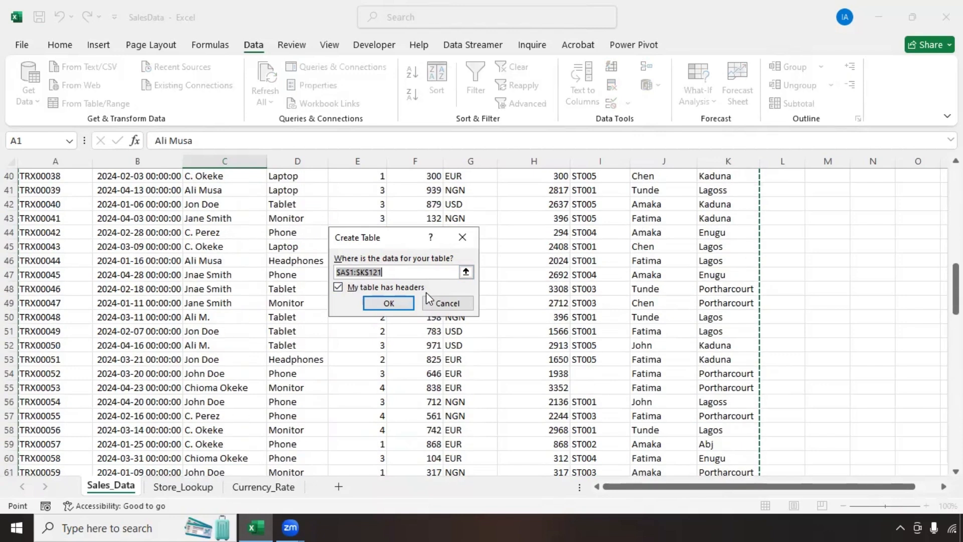
scroll(426, 292, up, 2)
Step: Confirm the table with headers and rename the query from Table2 to SalesData_Raw
click(392, 303)
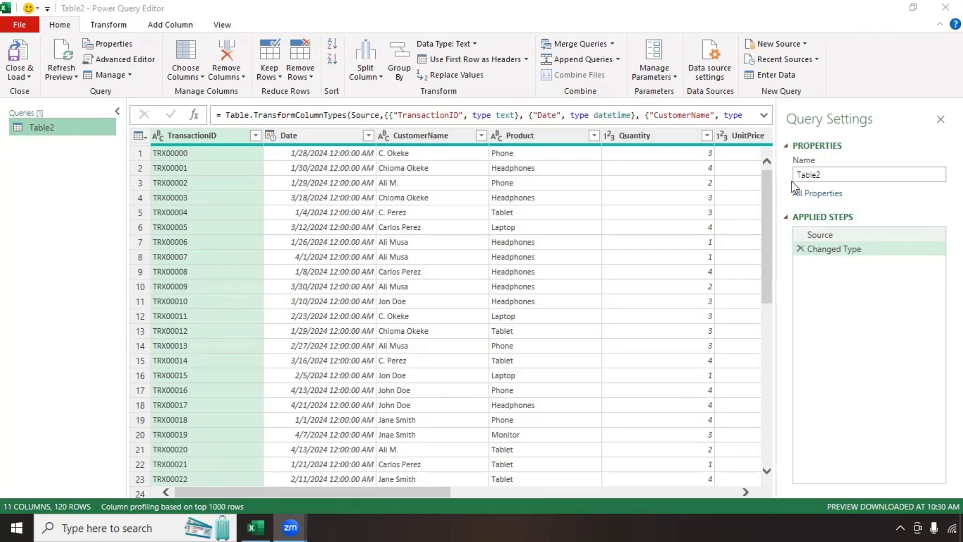
click(821, 175)
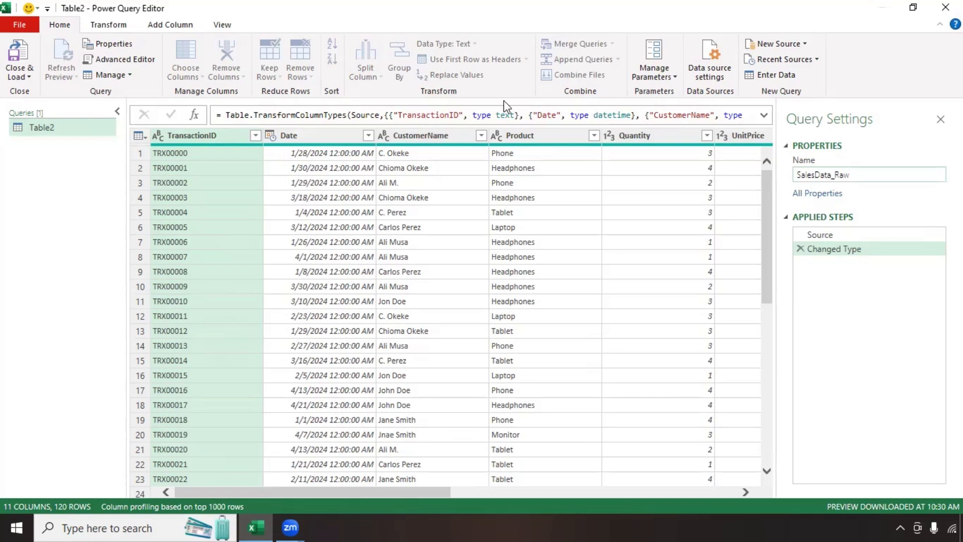
key(Return)
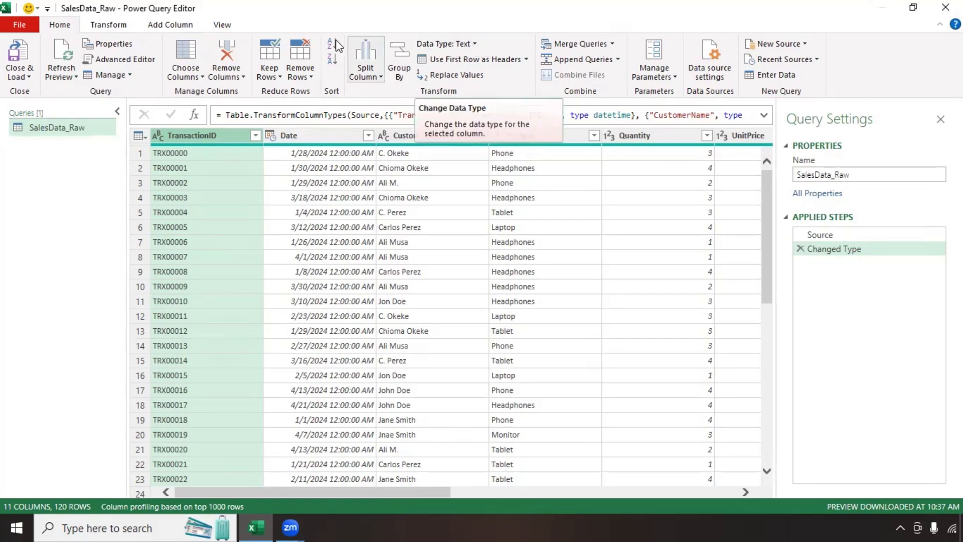
Step: Change the Date column's data type from Date/Time to Date only
click(121, 27)
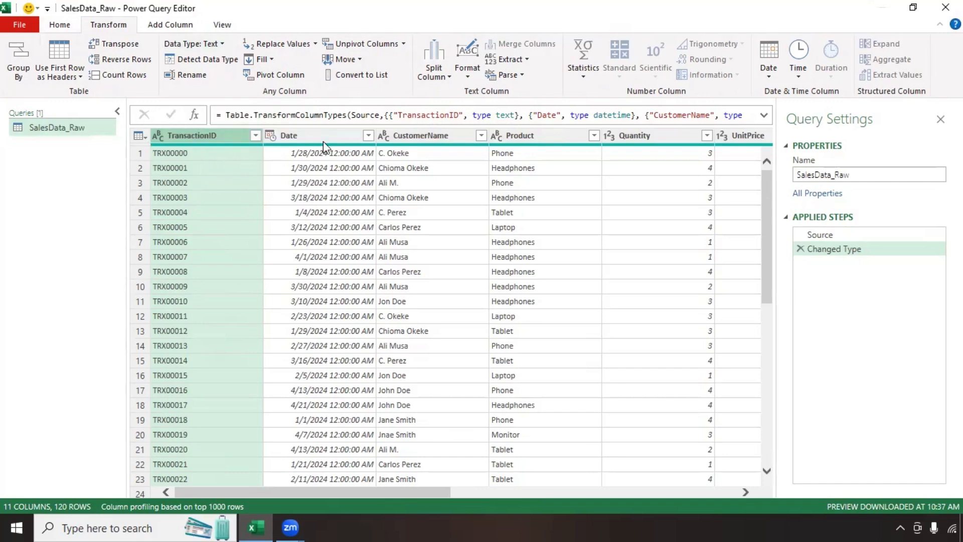
click(325, 140)
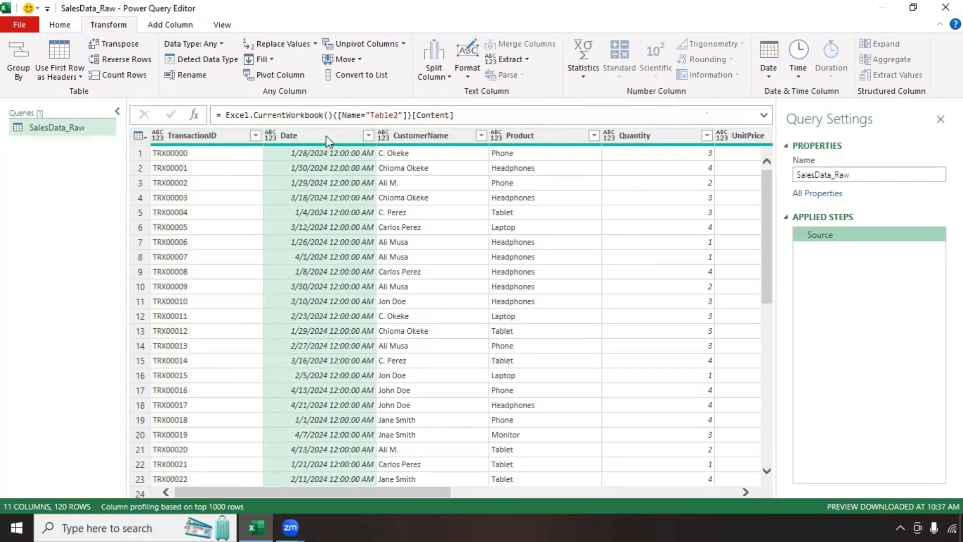
click(326, 140)
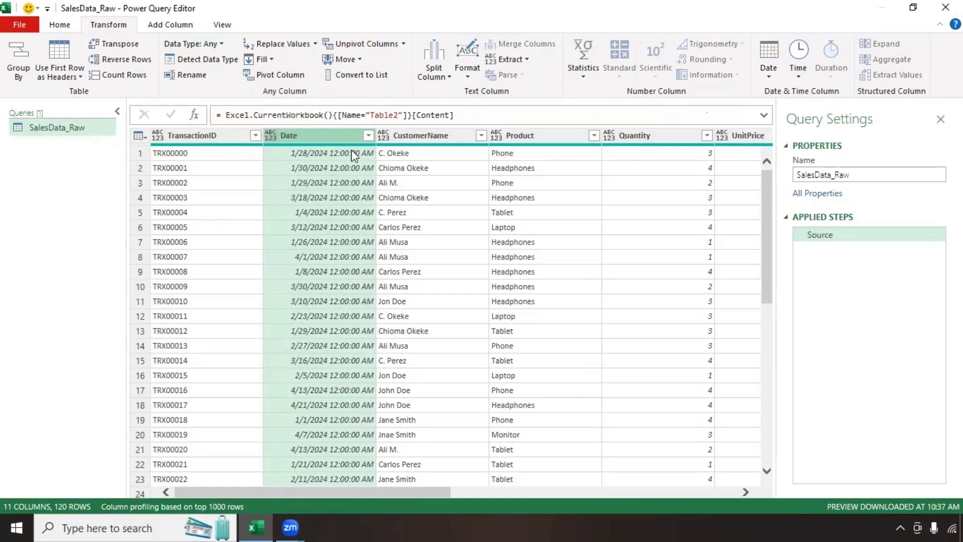
click(219, 46)
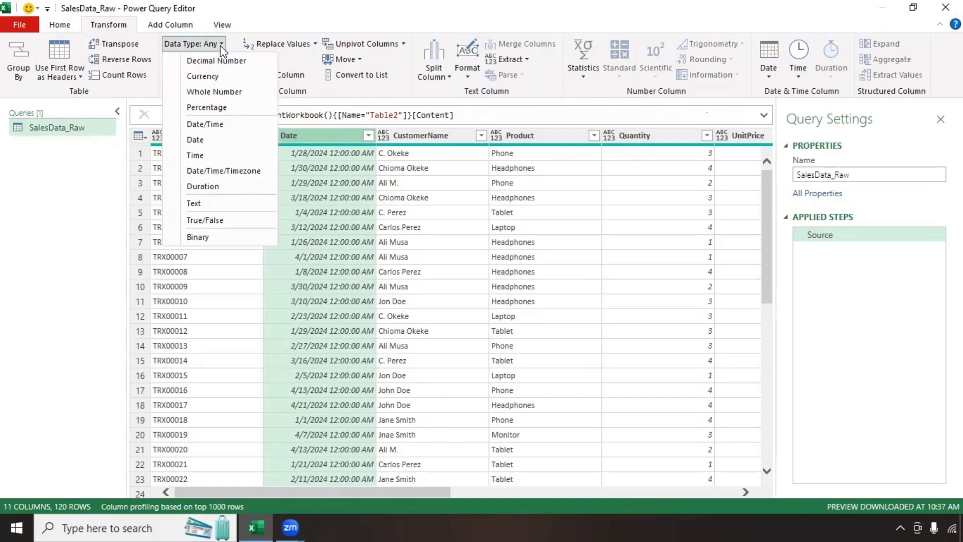
click(205, 125)
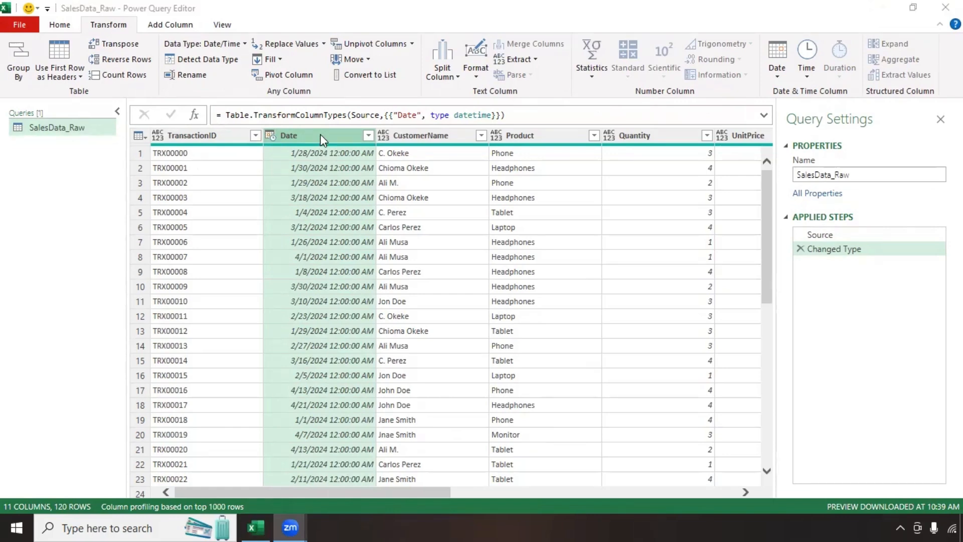
click(245, 45)
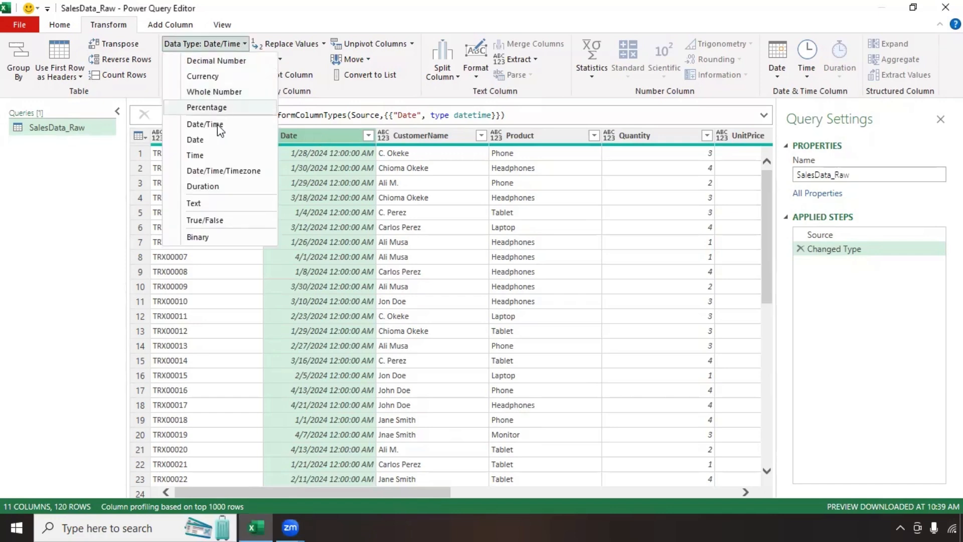
click(216, 141)
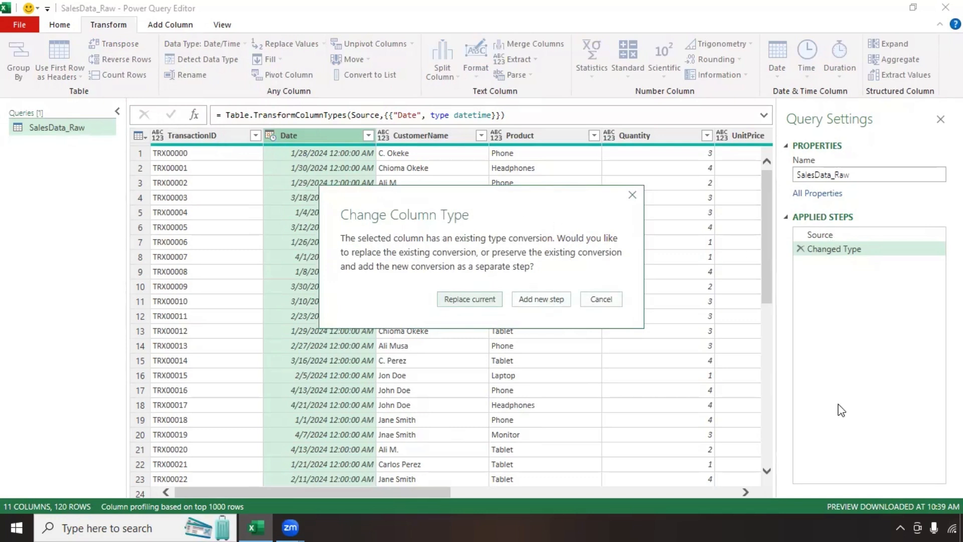
Step: Add the Date conversion as a new step and rename it 'Change to Date'
click(535, 300)
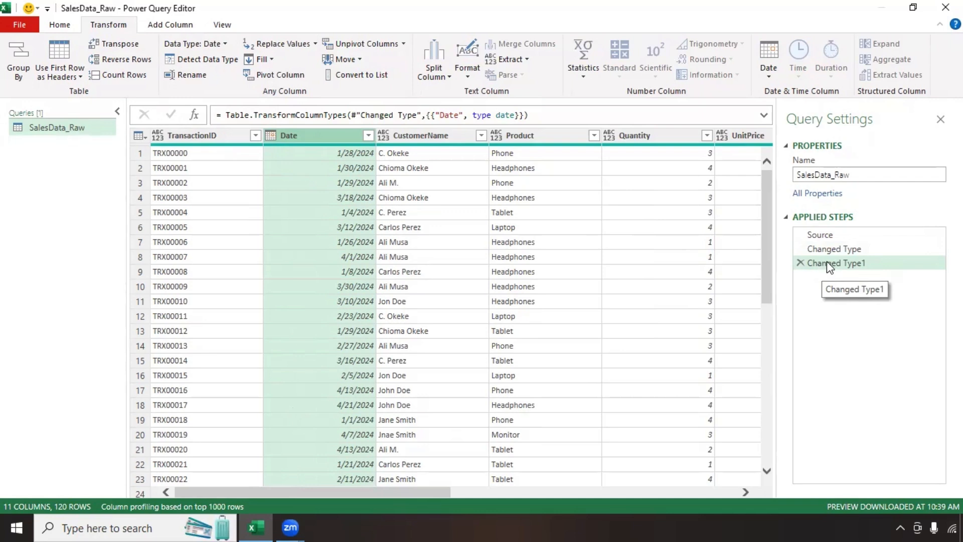
right_click(827, 264)
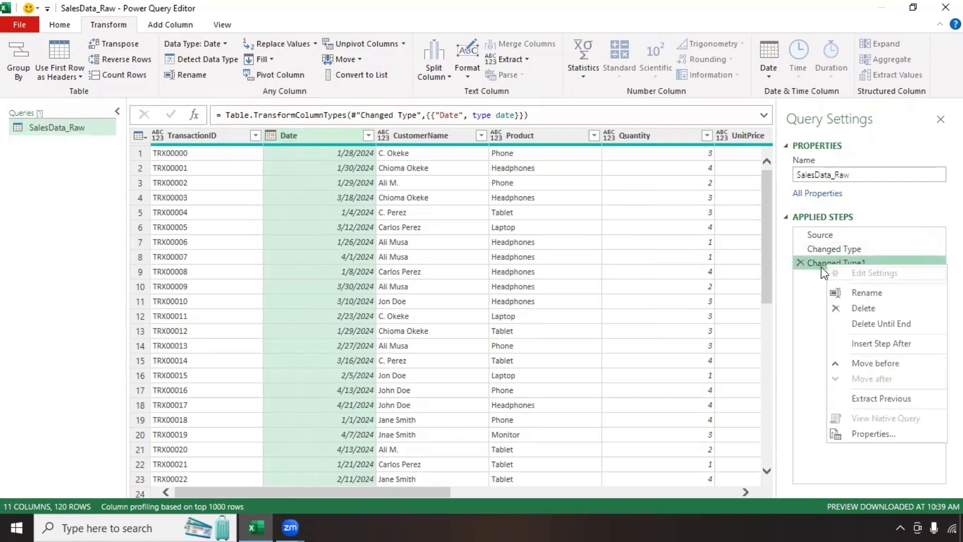
click(858, 293)
text(Cha)
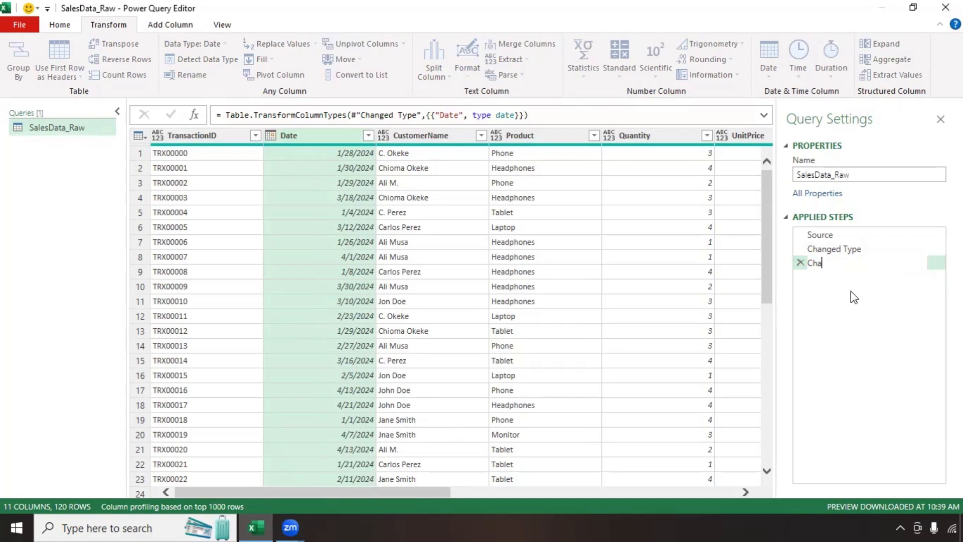
text(nge to Date)
key(Return)
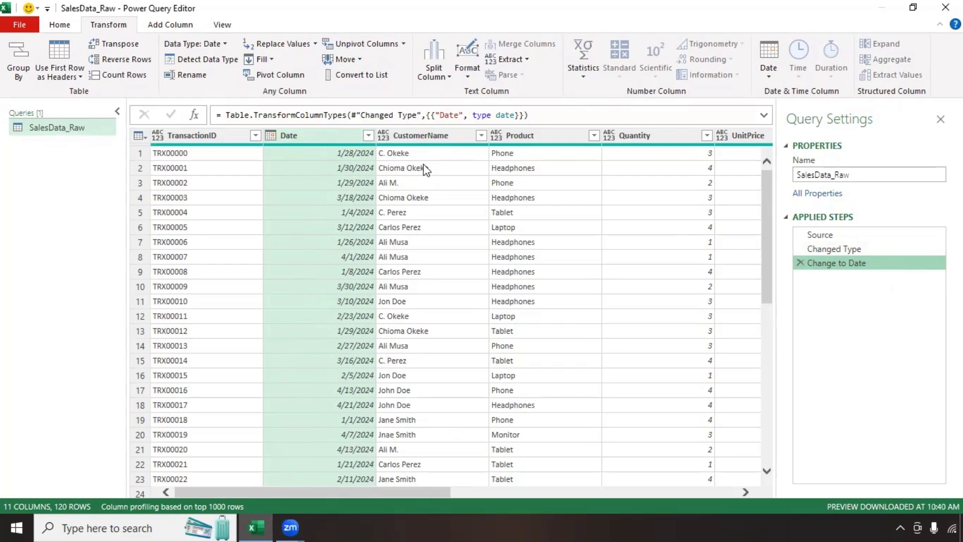
Step: Make CustomerName and Product text columns and Quantity a whole number column
click(427, 136)
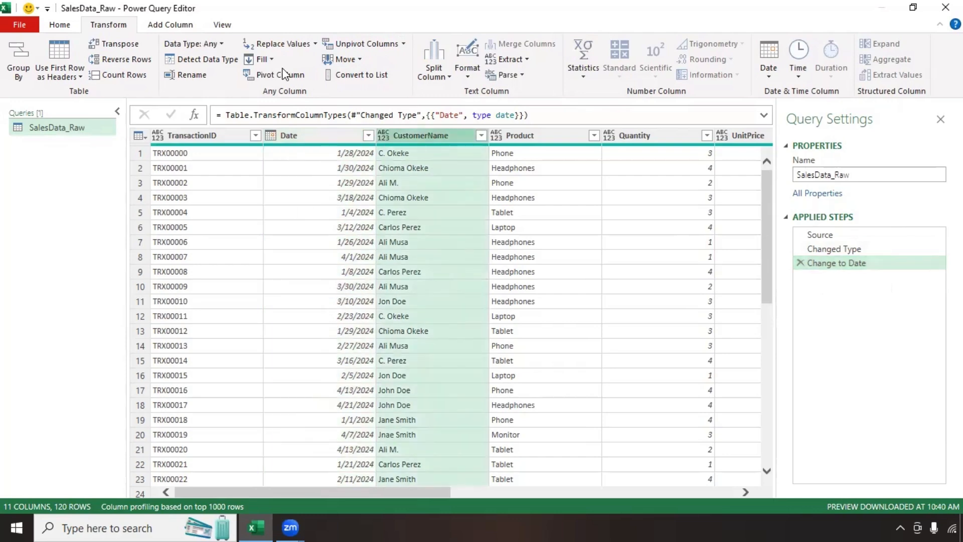
click(222, 44)
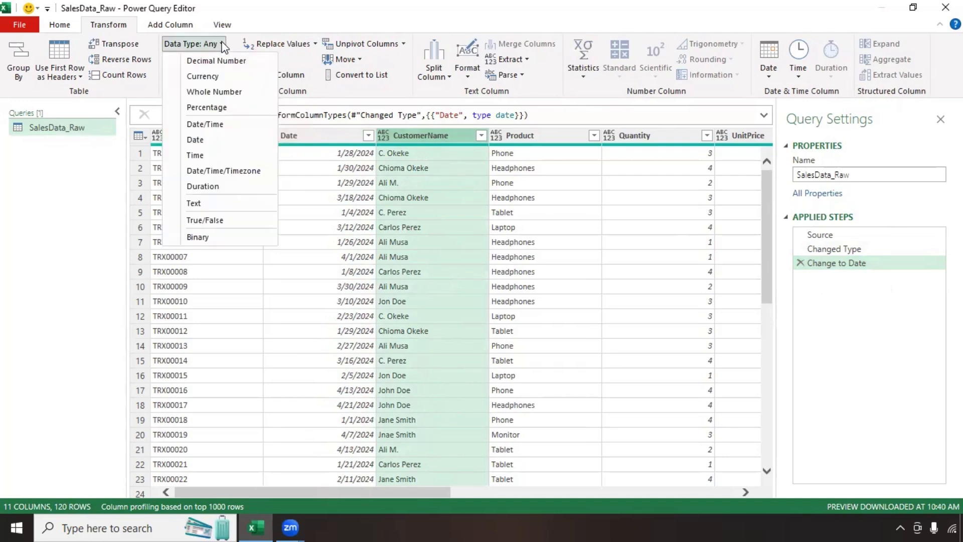
click(194, 205)
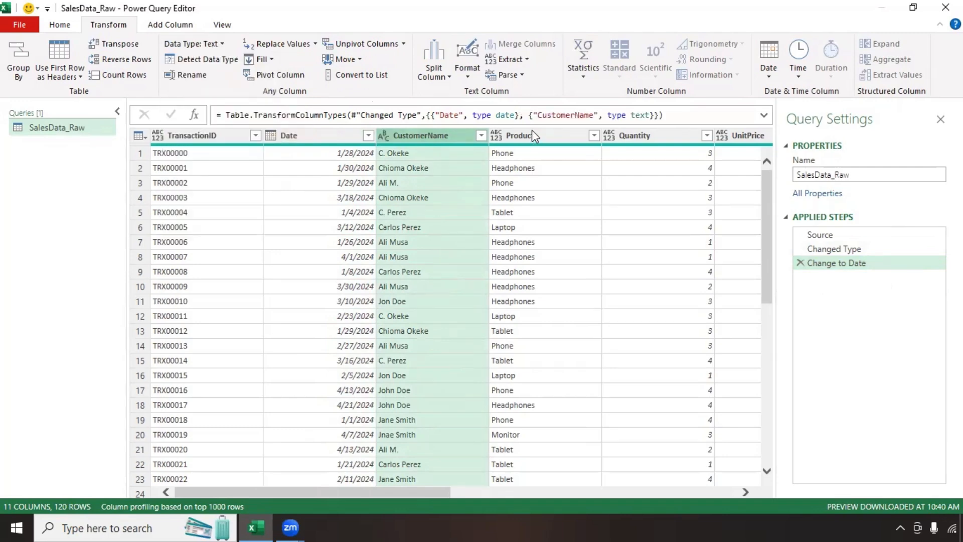
click(531, 133)
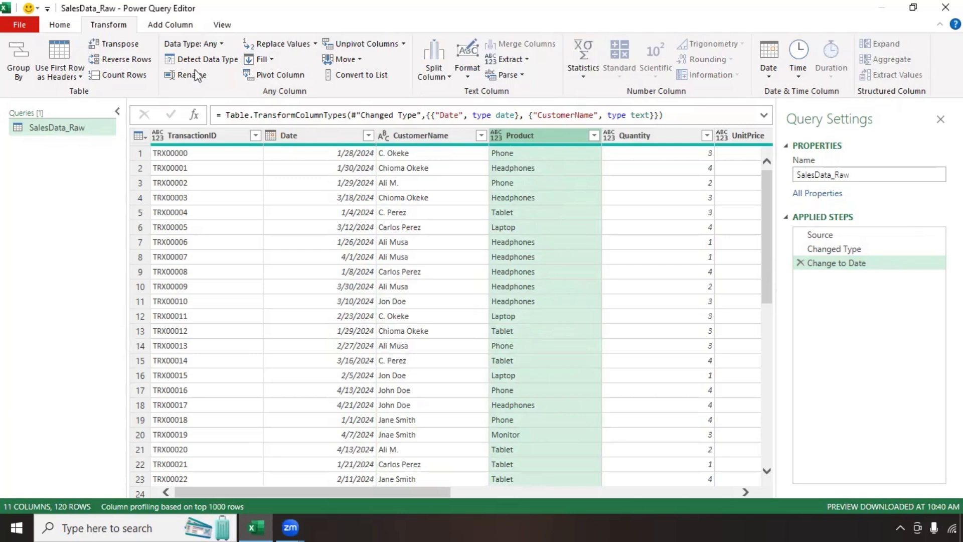
click(211, 44)
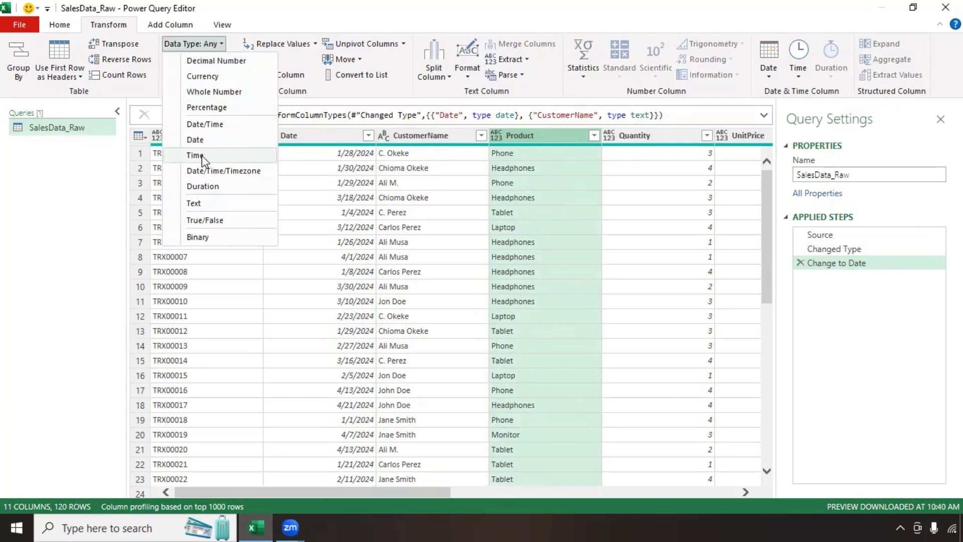
click(200, 203)
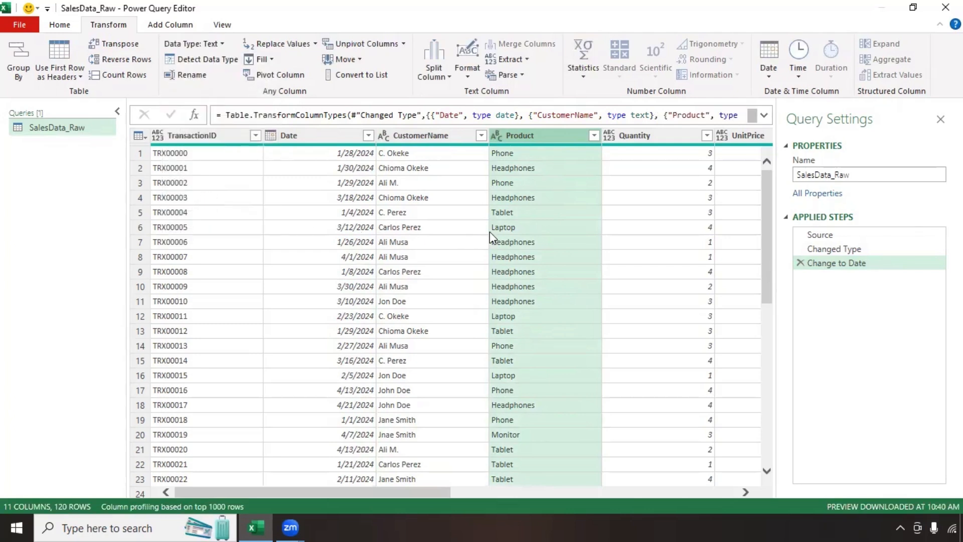
click(625, 134)
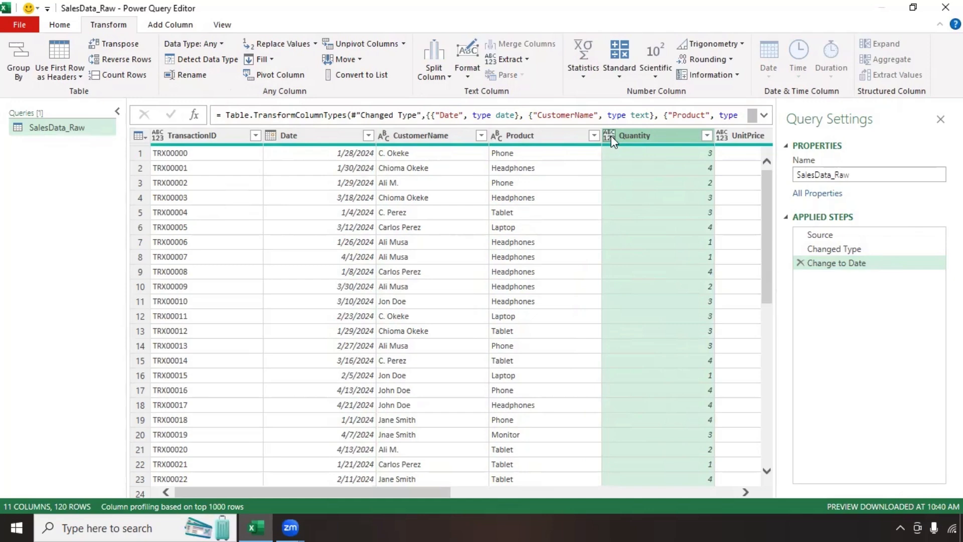
click(611, 136)
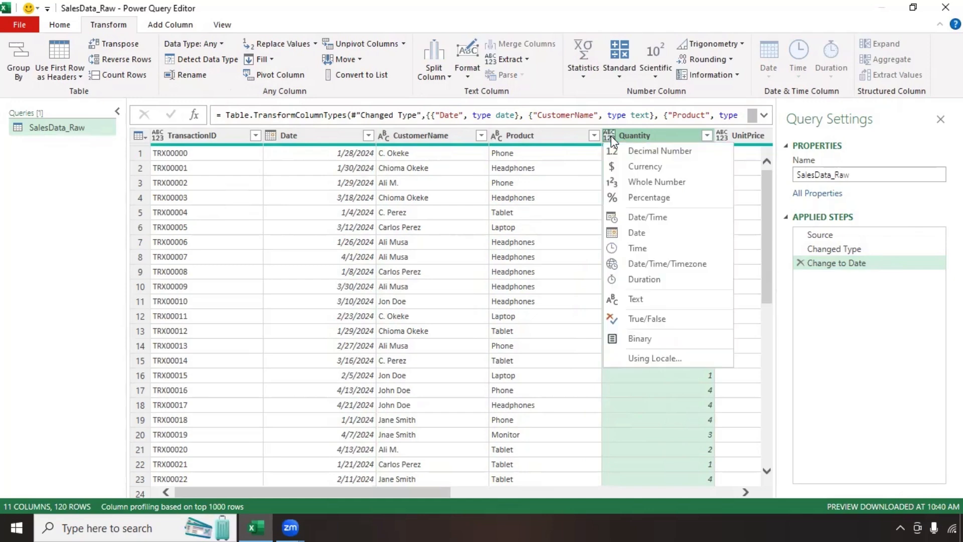
click(635, 186)
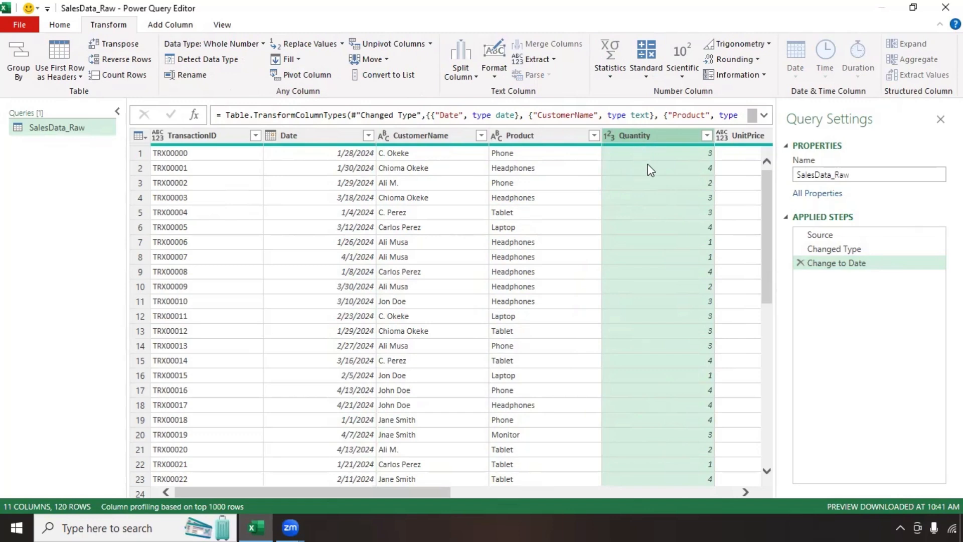
drag(435, 492, 594, 506)
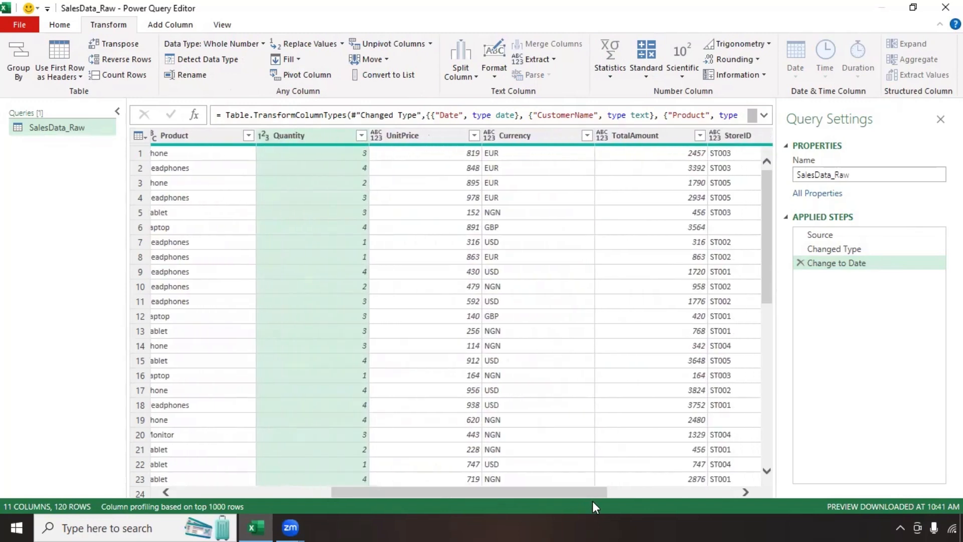
Step: Set UnitPrice and TotalAmount to Whole Number and Currency to Text
click(405, 135)
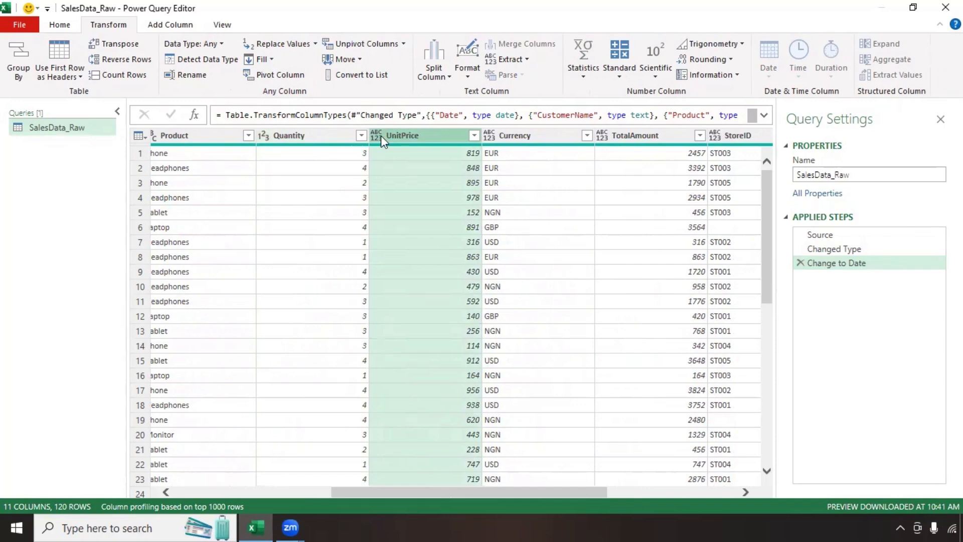
click(381, 135)
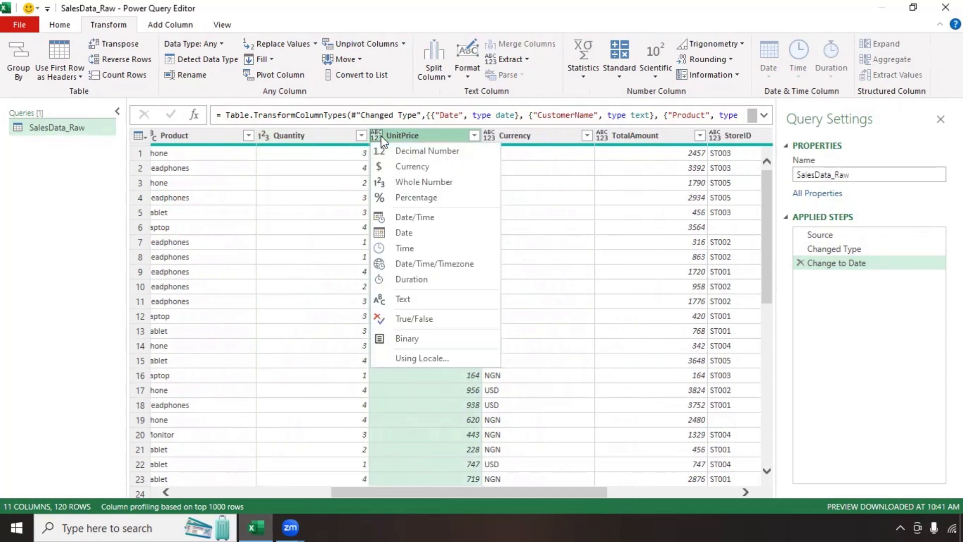
click(414, 182)
click(520, 135)
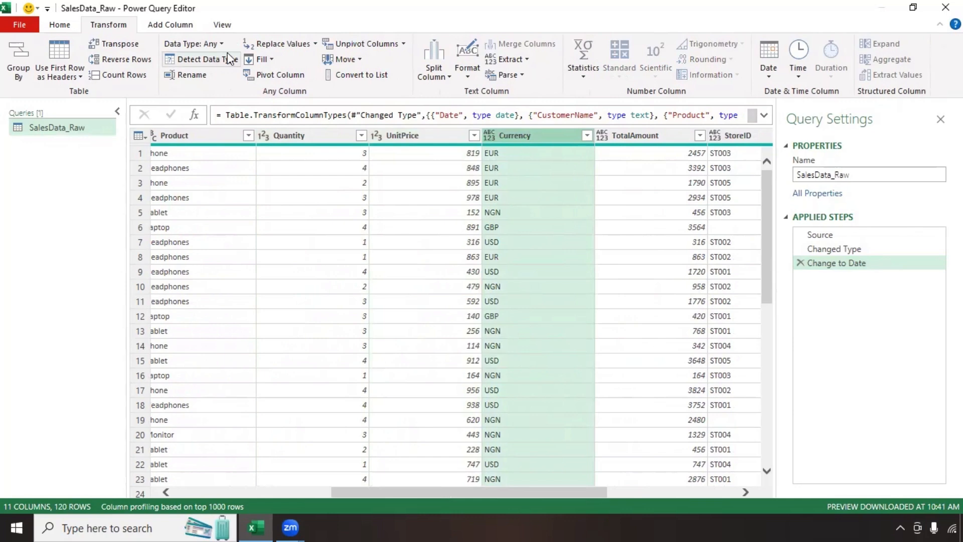
click(487, 137)
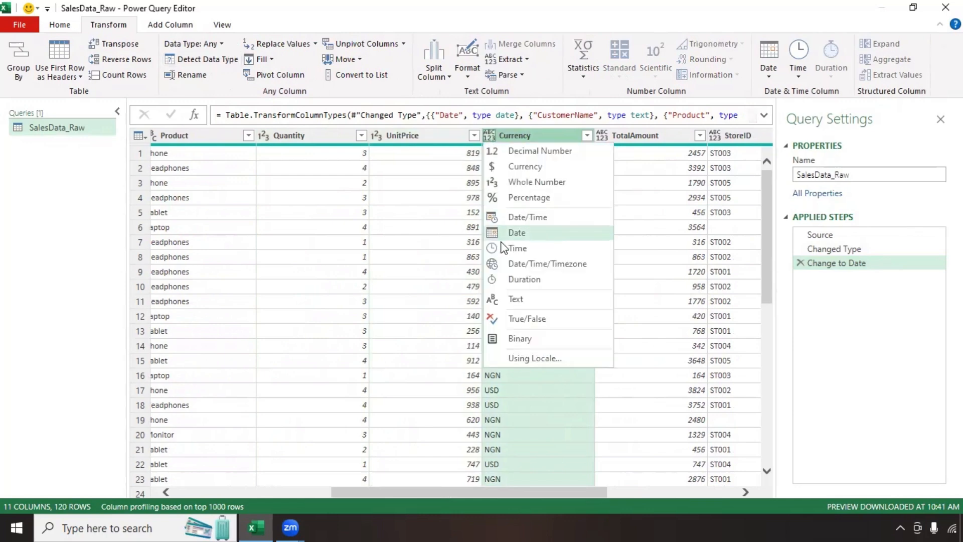
click(511, 299)
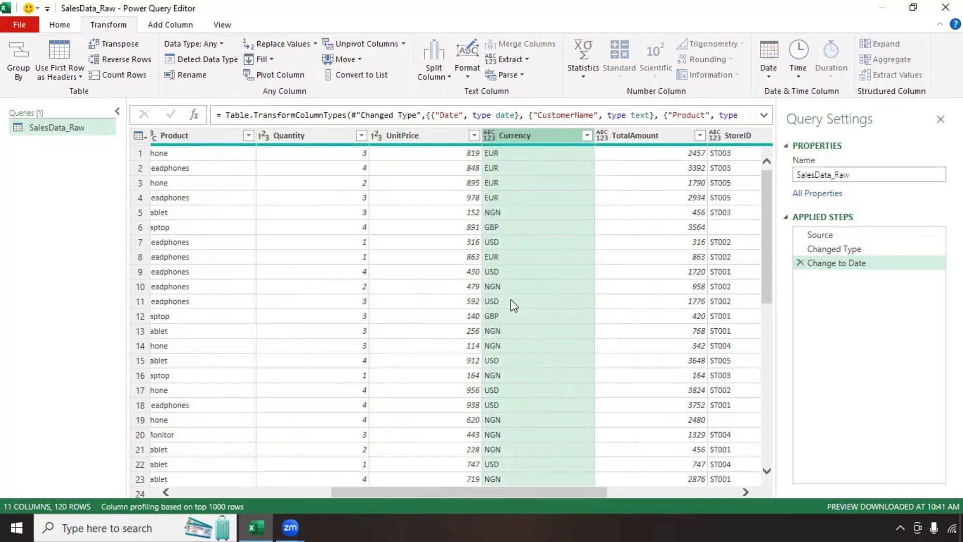
click(652, 136)
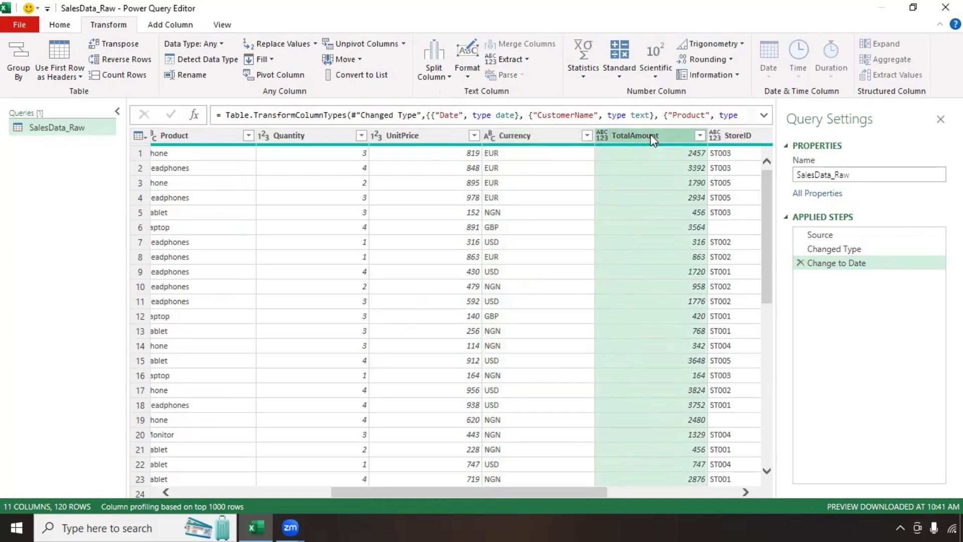
click(602, 135)
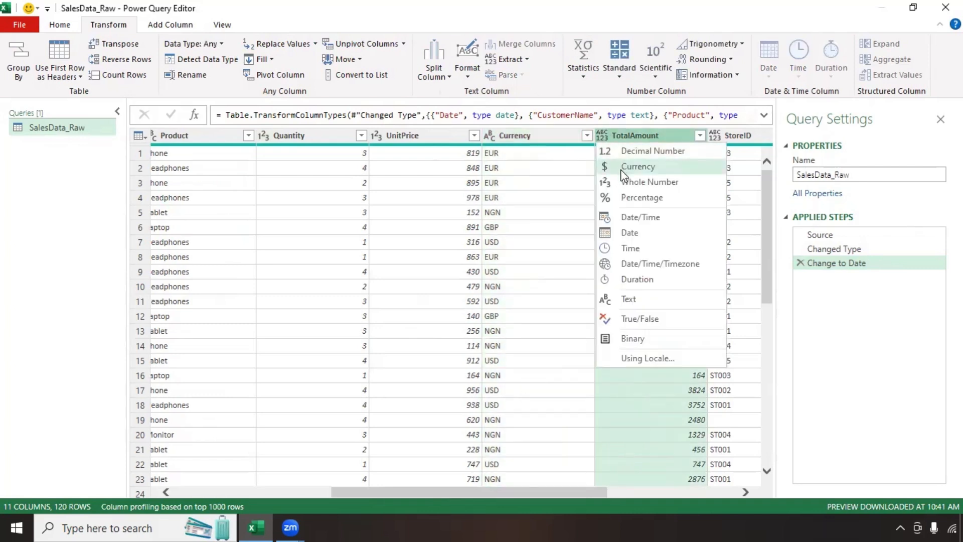
click(625, 182)
Step: Change the StoreID and SalesRep columns to Text type
click(453, 136)
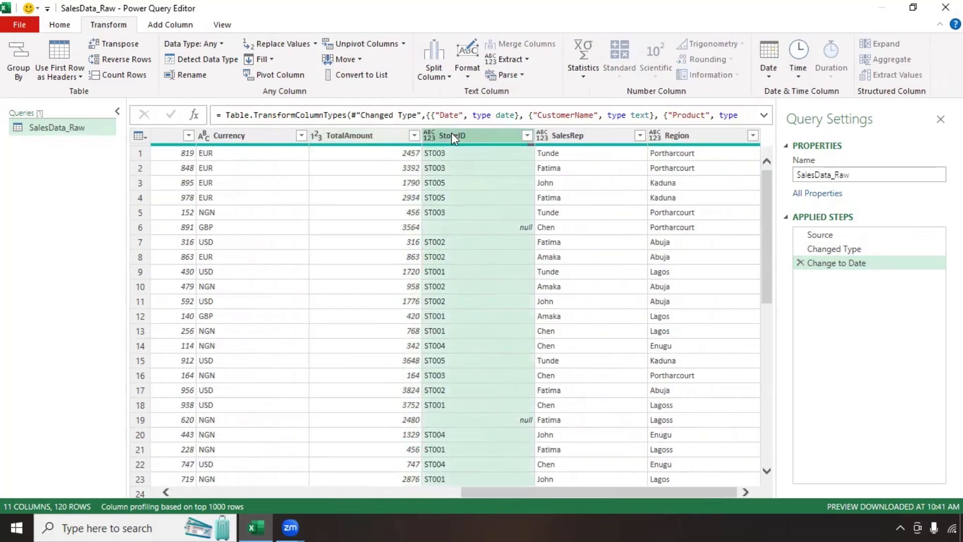
click(430, 136)
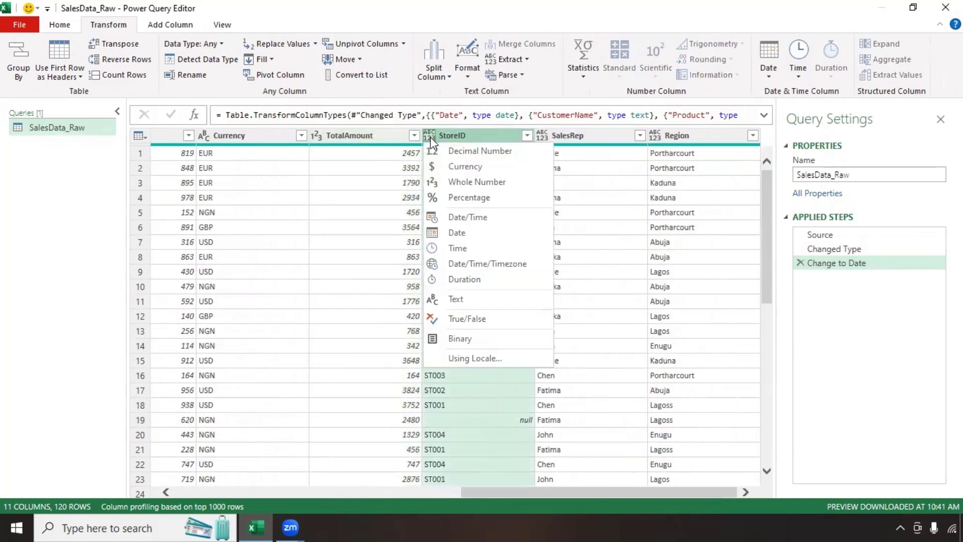
click(455, 299)
click(560, 137)
click(557, 135)
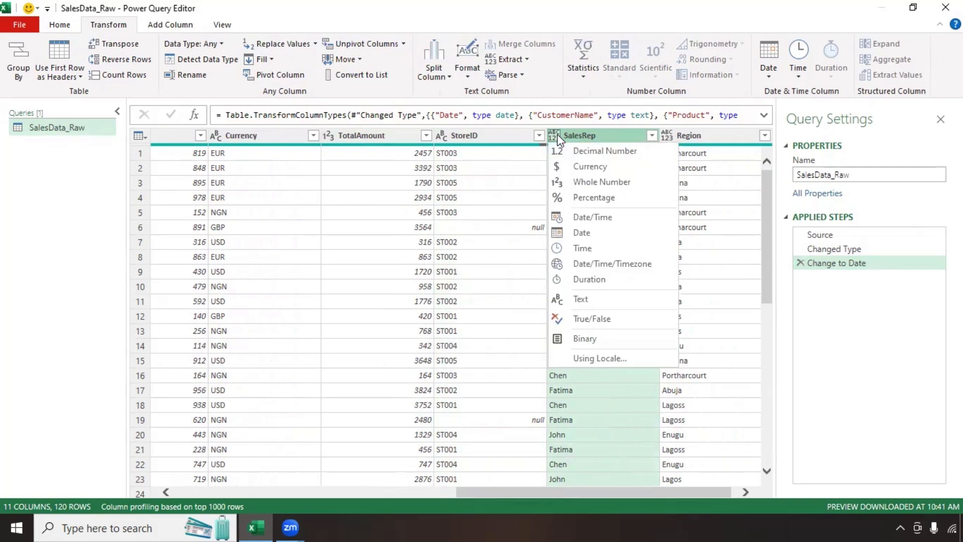
click(580, 299)
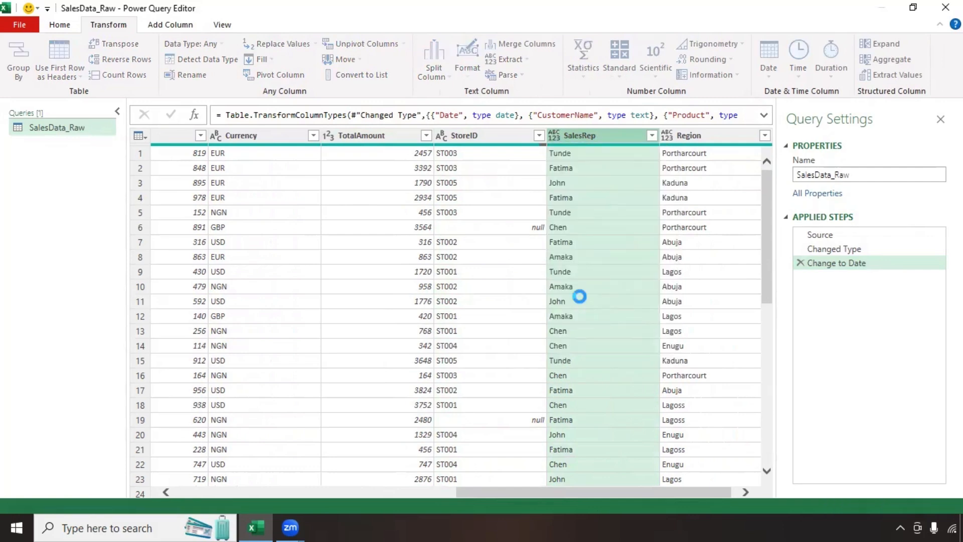
click(685, 137)
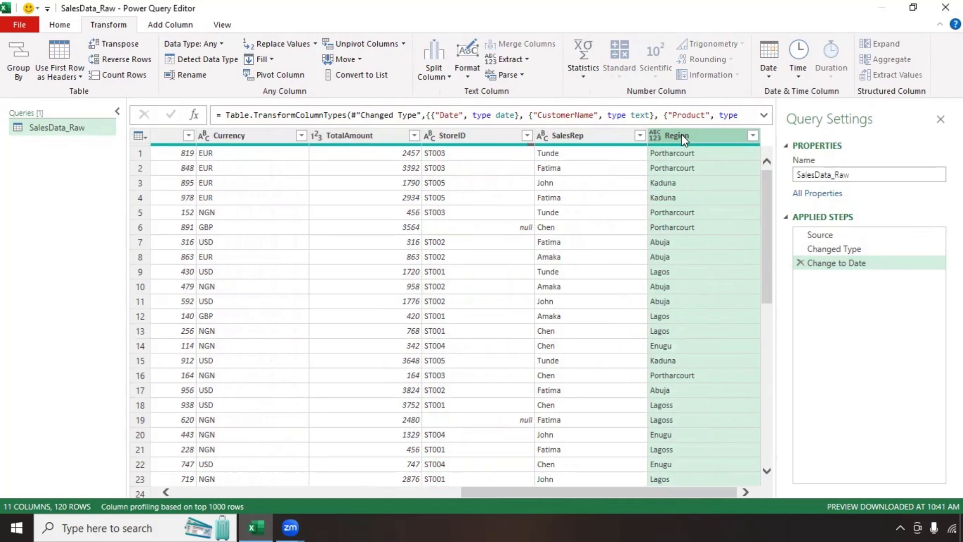
Step: Rename the Region column to Location
double_click(682, 134)
click(701, 134)
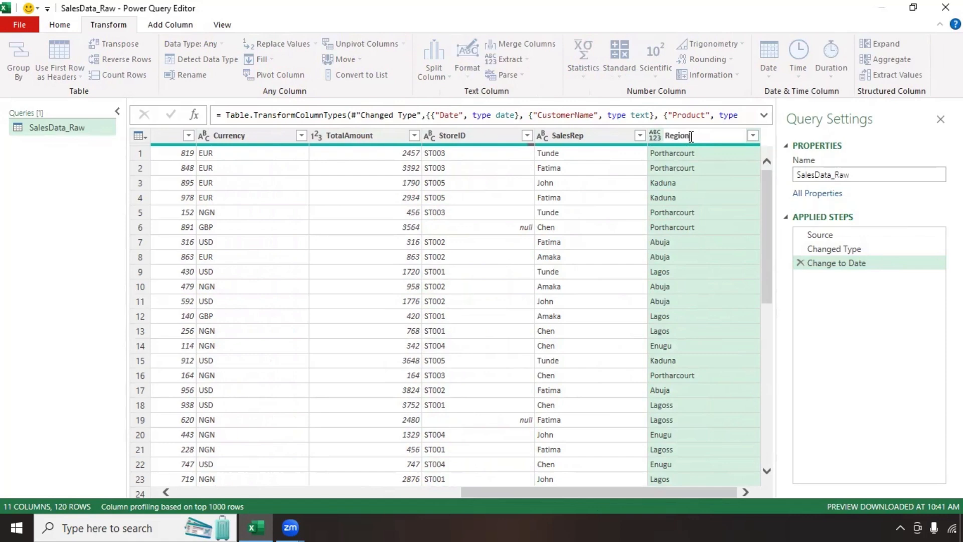
key(BackSpace)
key(BackSpace)
key(BackSpace)
key(BackSpace)
key(BackSpace)
key(BackSpace)
text(Location)
key(Return)
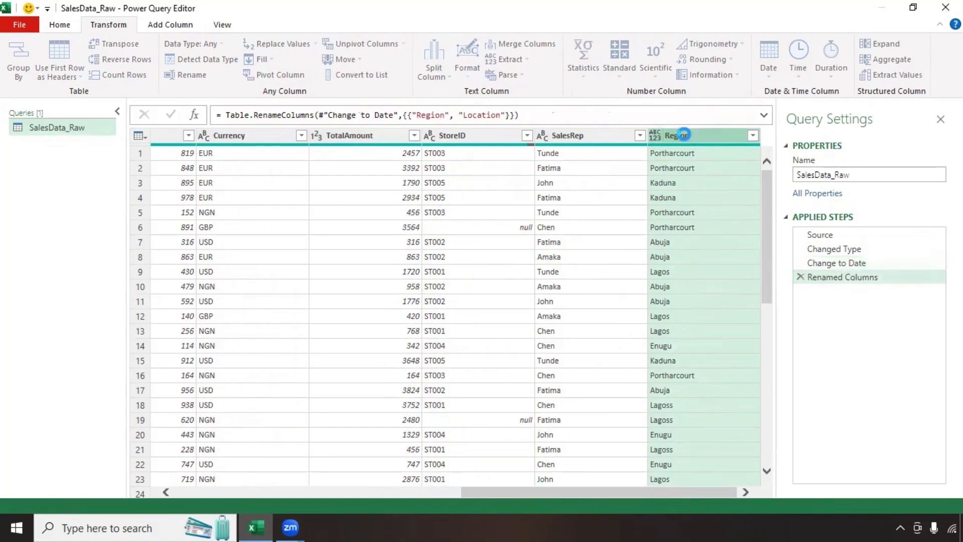
Step: Change the Location column's data type to Text, then view the Renamed Columns step
click(655, 136)
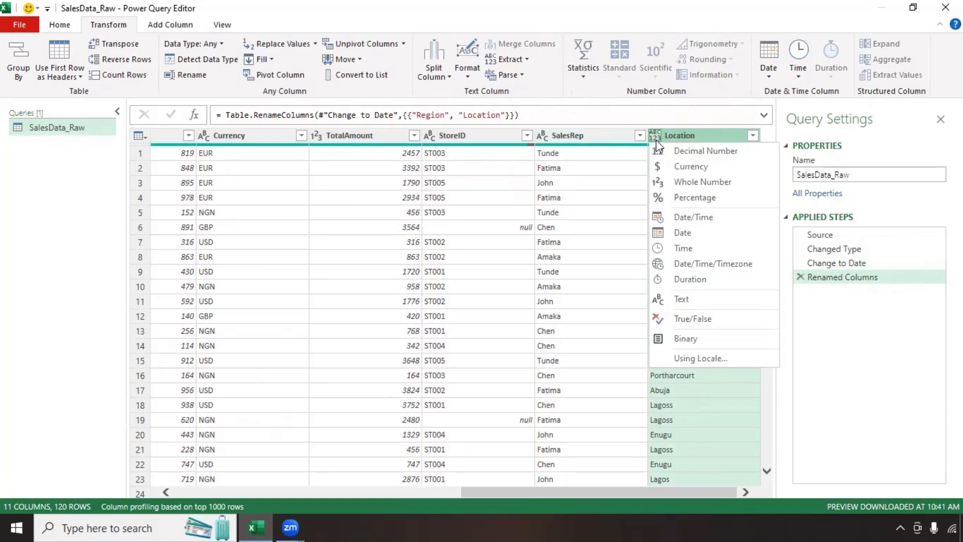
click(700, 303)
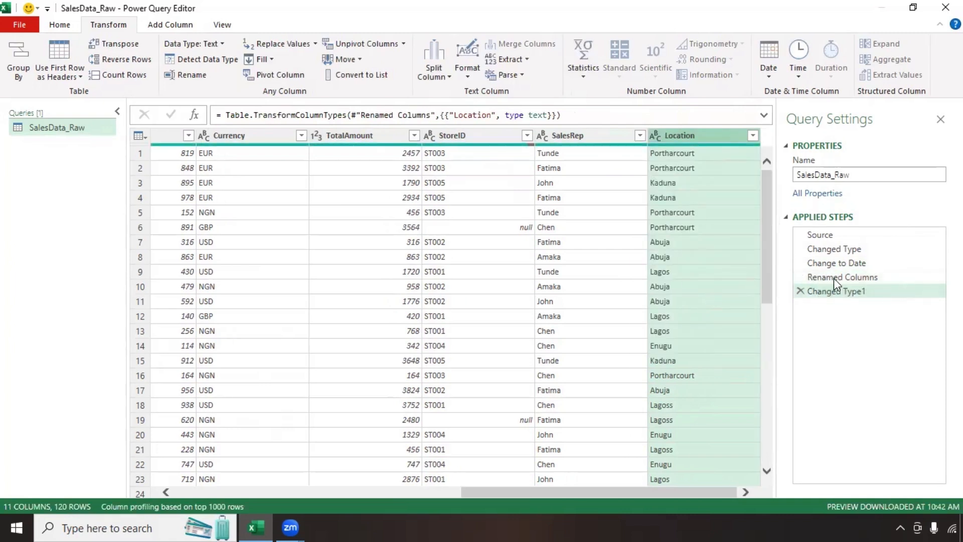
click(834, 278)
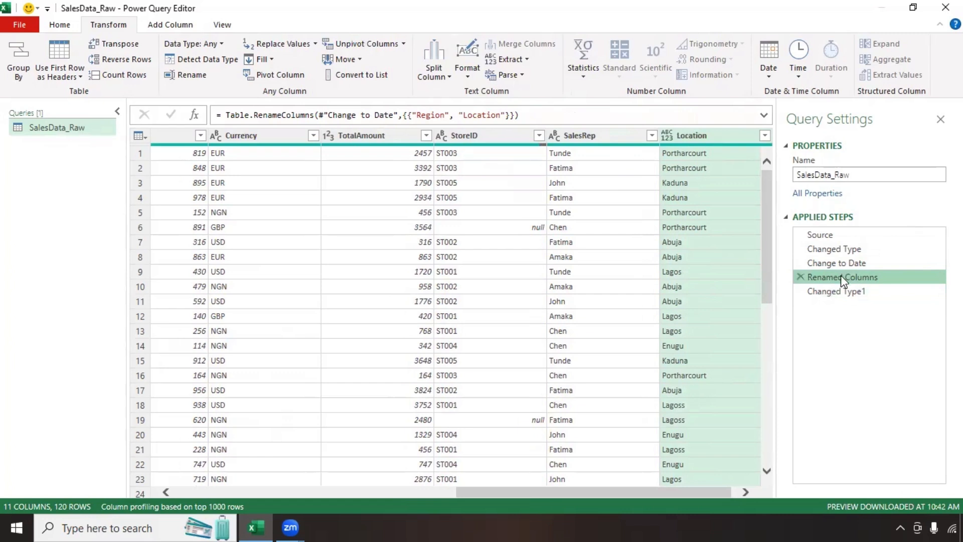
Step: Rename the Renamed Columns step to 'Renamed Region to Location'
right_click(841, 278)
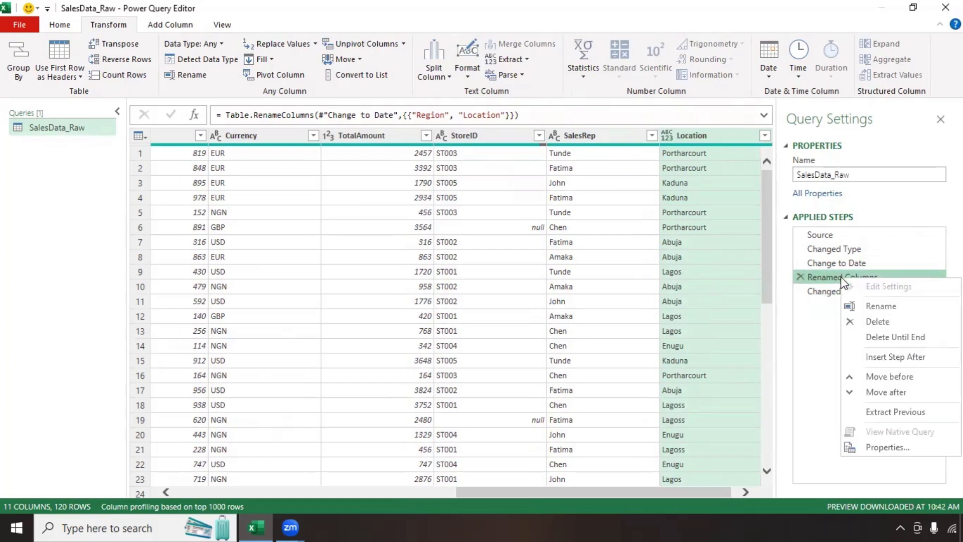
click(864, 306)
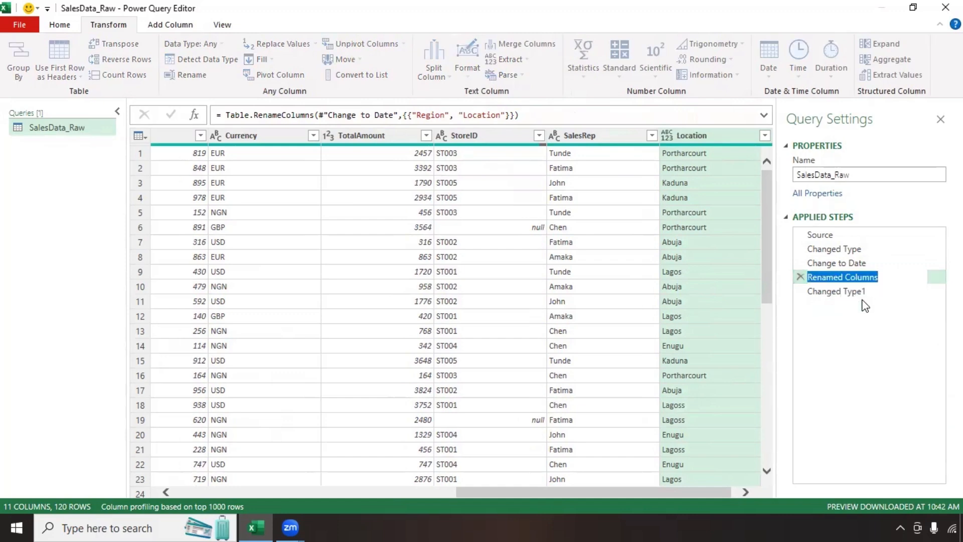
text(Rename)
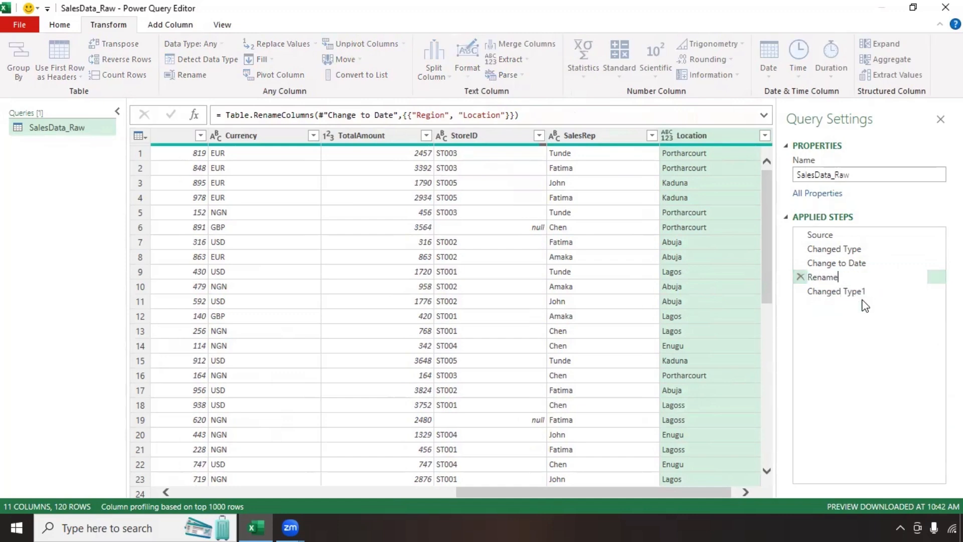
text(d Region to Location)
key(Return)
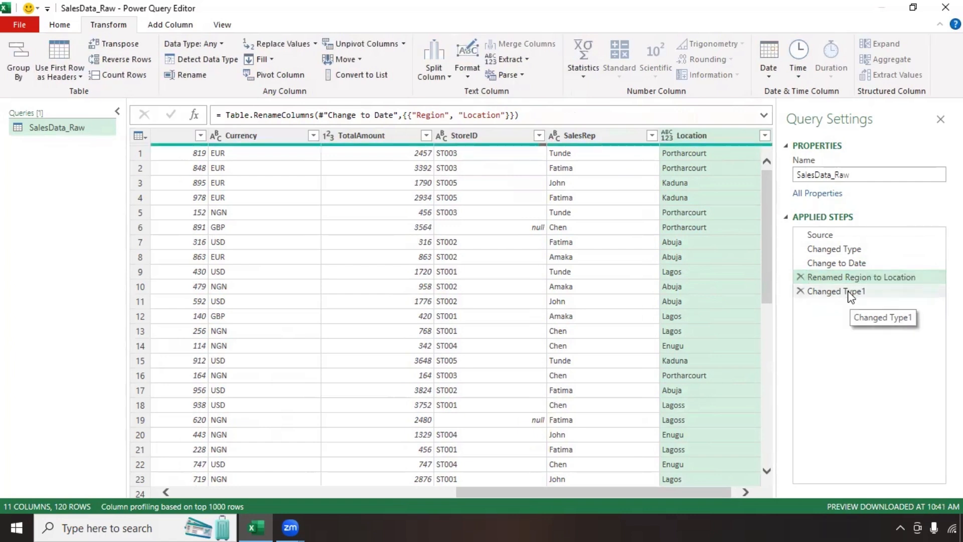
Step: Rename the Changed Type1 step to 'Changed Location to Text Data Type'
right_click(849, 292)
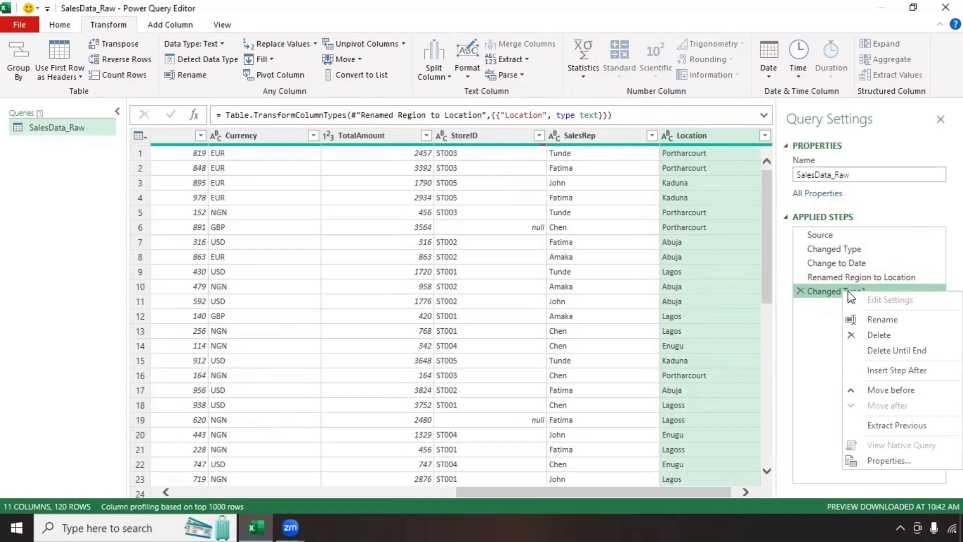
click(866, 317)
text(Changed Location to Text Data Type)
key(Return)
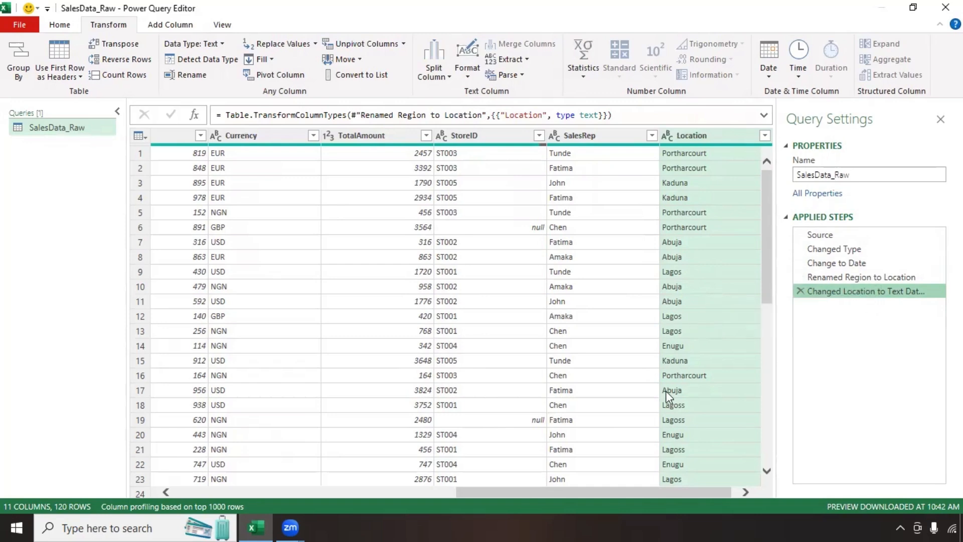
scroll(667, 390, right, 1)
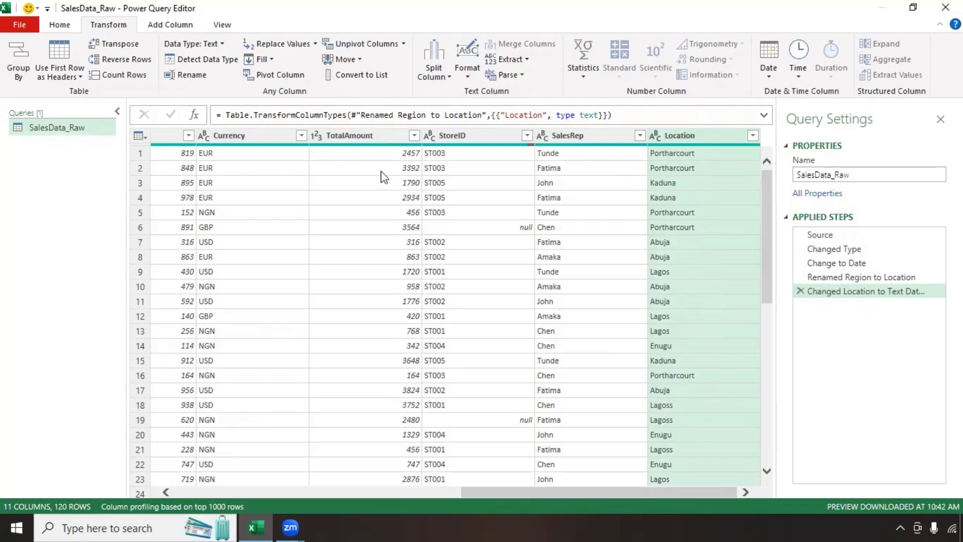
drag(504, 494, 456, 497)
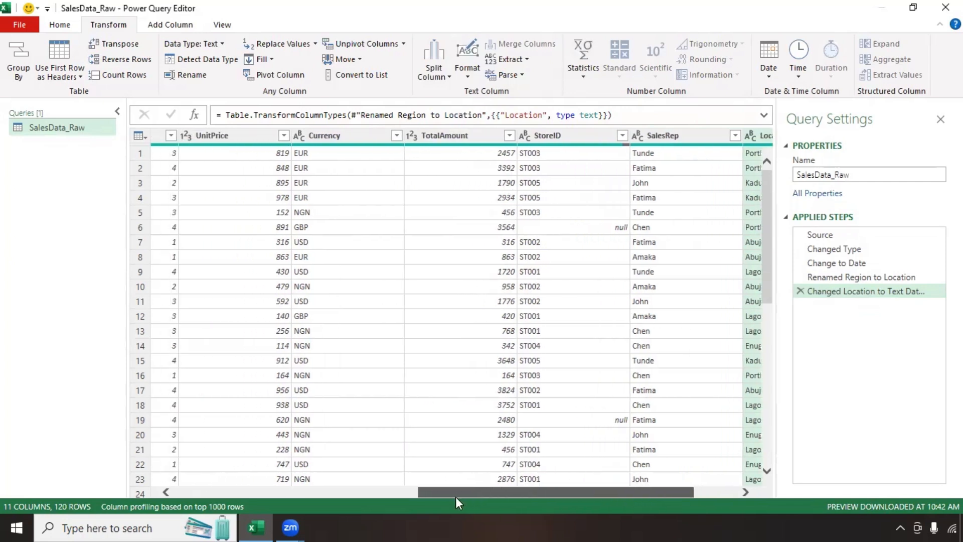
click(474, 137)
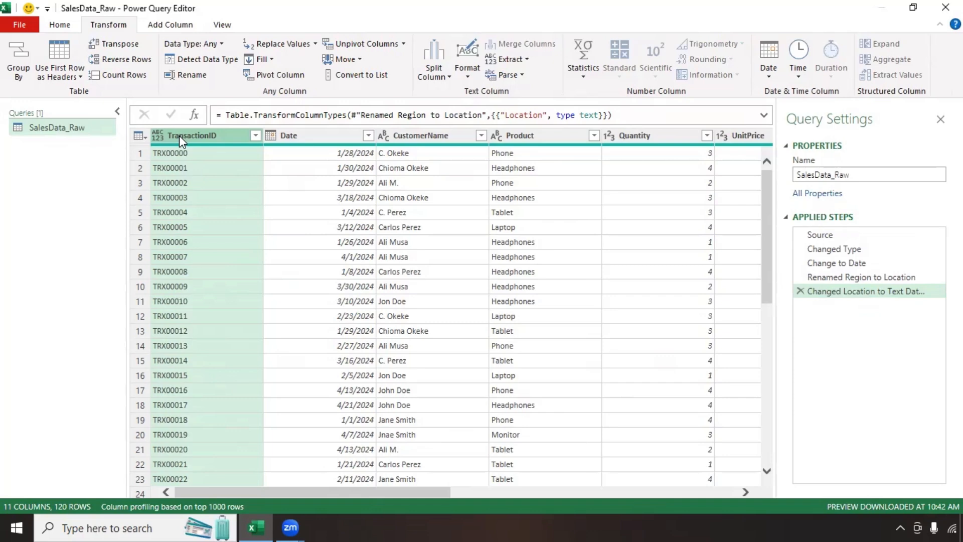
Step: Group rows by TransactionID with a Count Rows aggregation in a column named Count
click(351, 242)
click(59, 25)
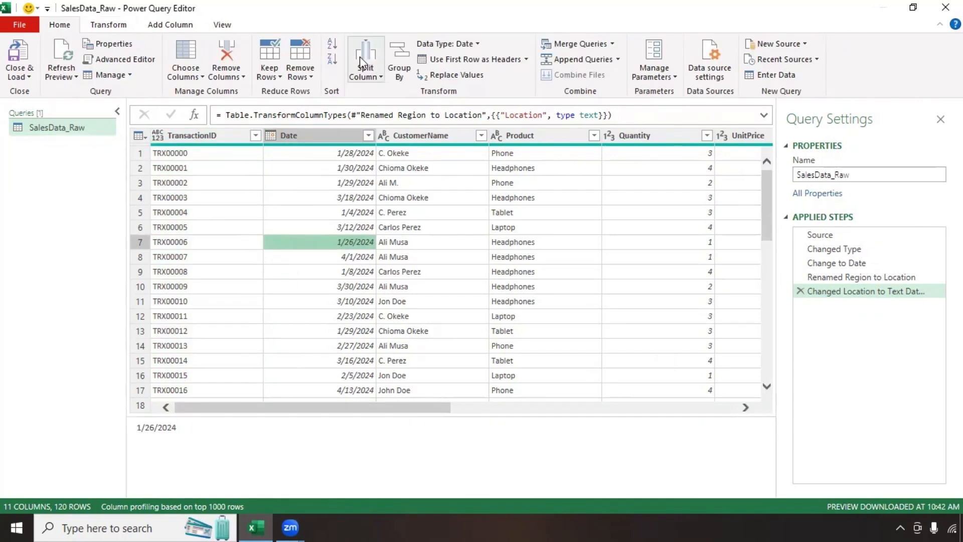
click(393, 64)
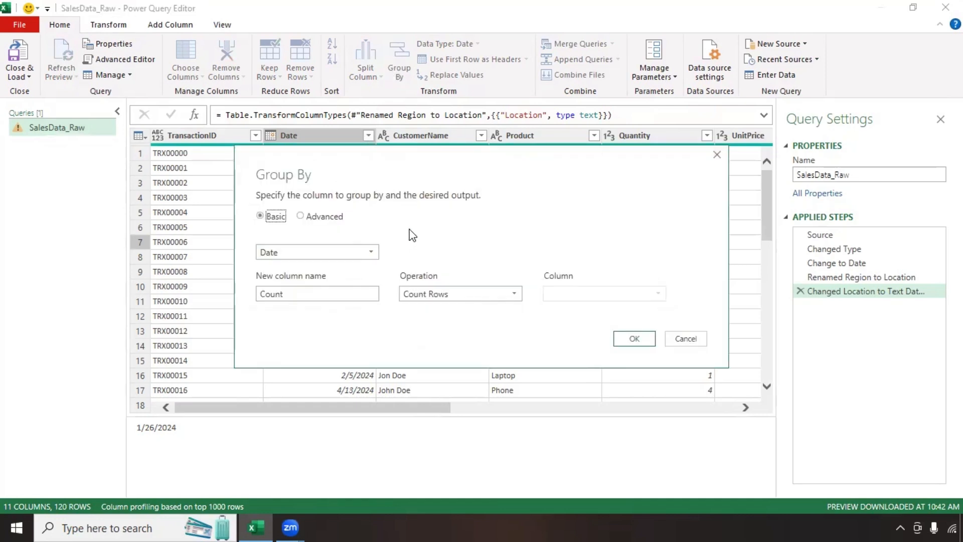
click(369, 252)
click(341, 266)
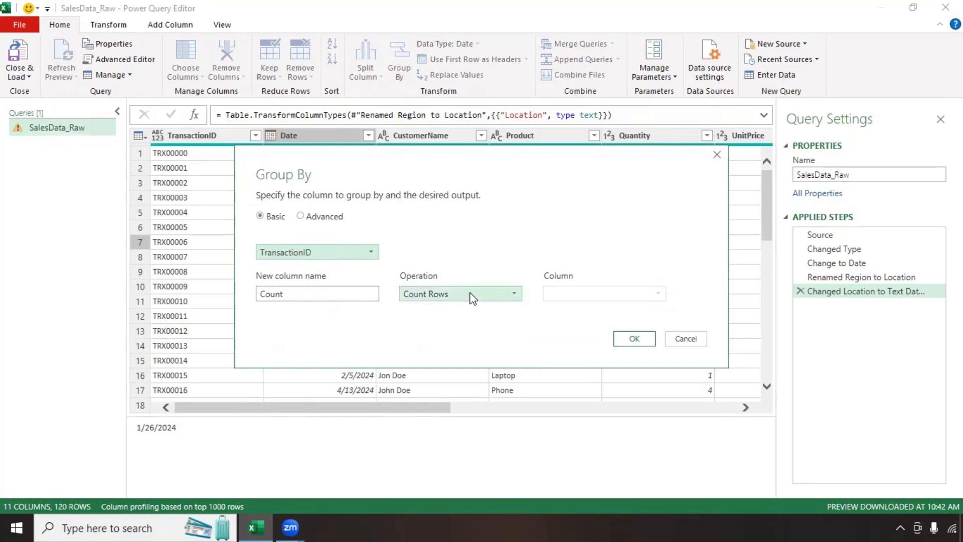
click(508, 297)
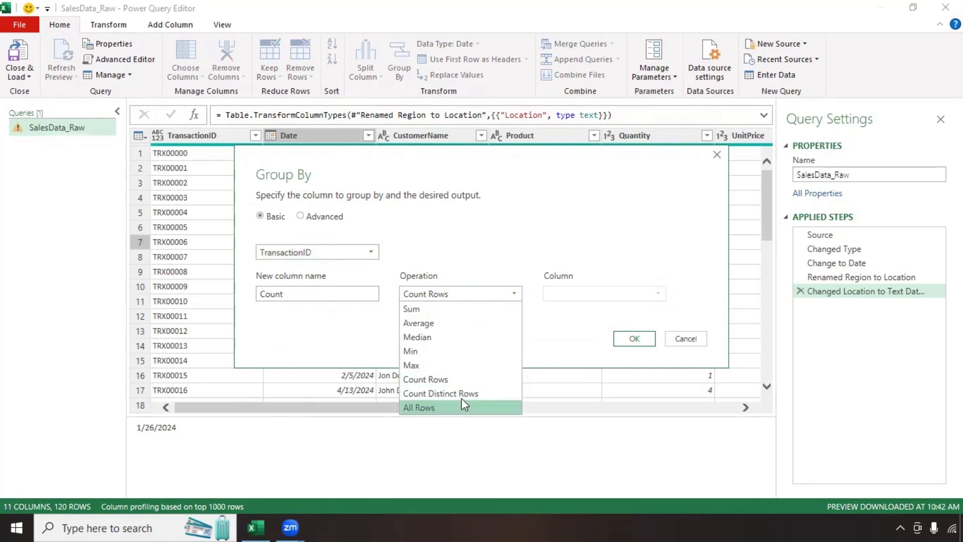
click(436, 380)
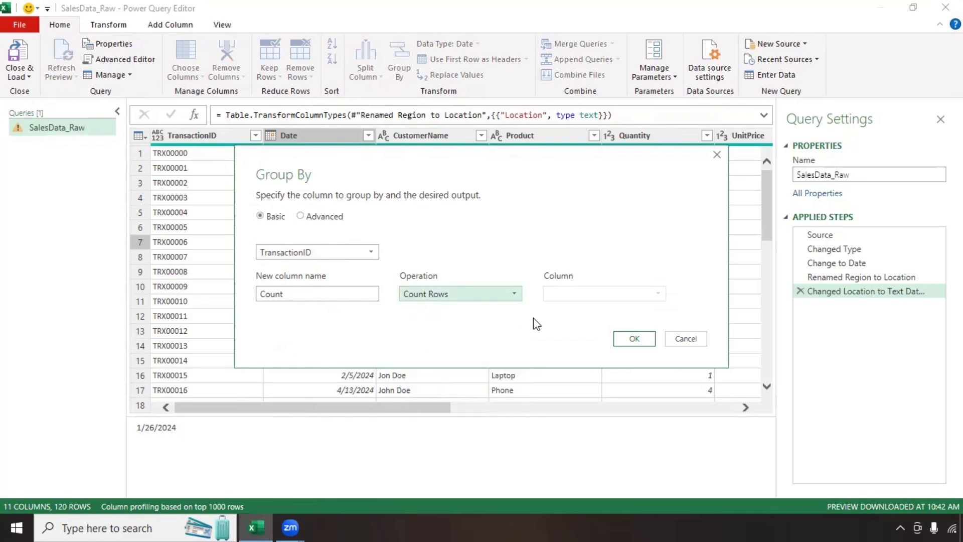
click(297, 293)
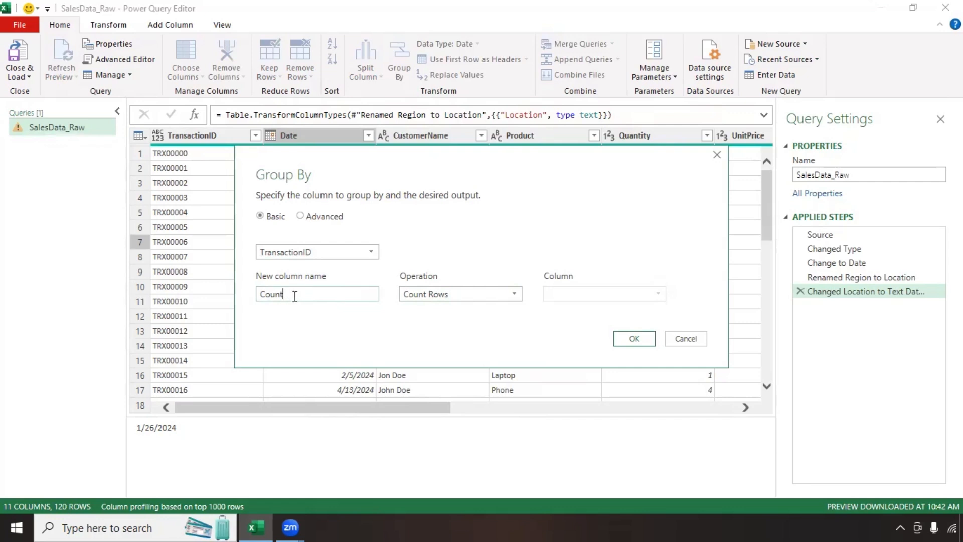
click(646, 341)
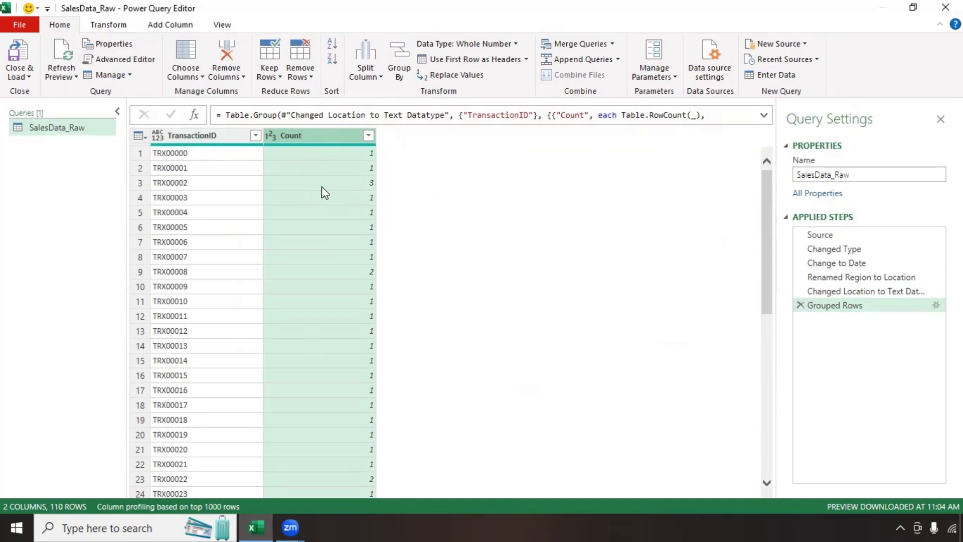
Step: Inspect repeated IDs TRX00002, TRX00008, TRX00022 and TRX00027, then preview the pre-grouping step
click(136, 184)
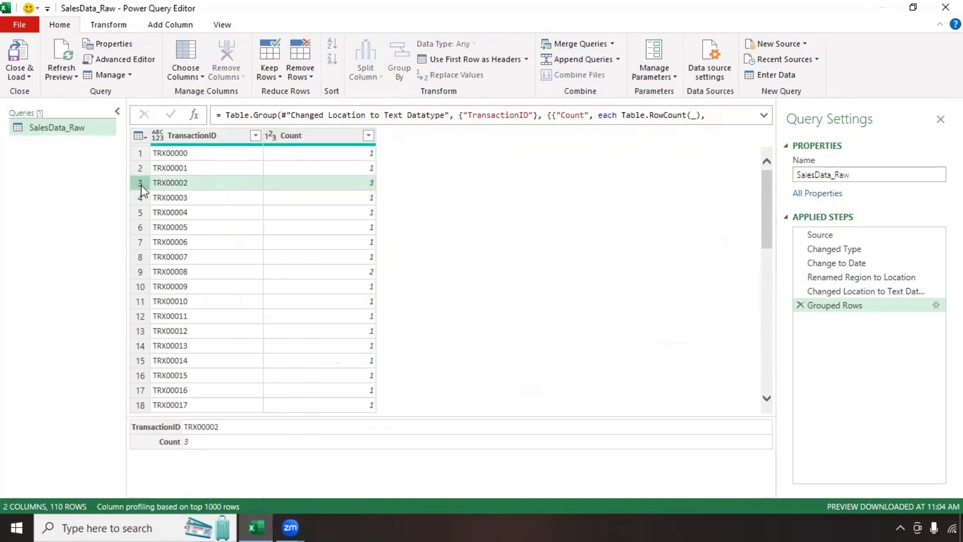
click(139, 273)
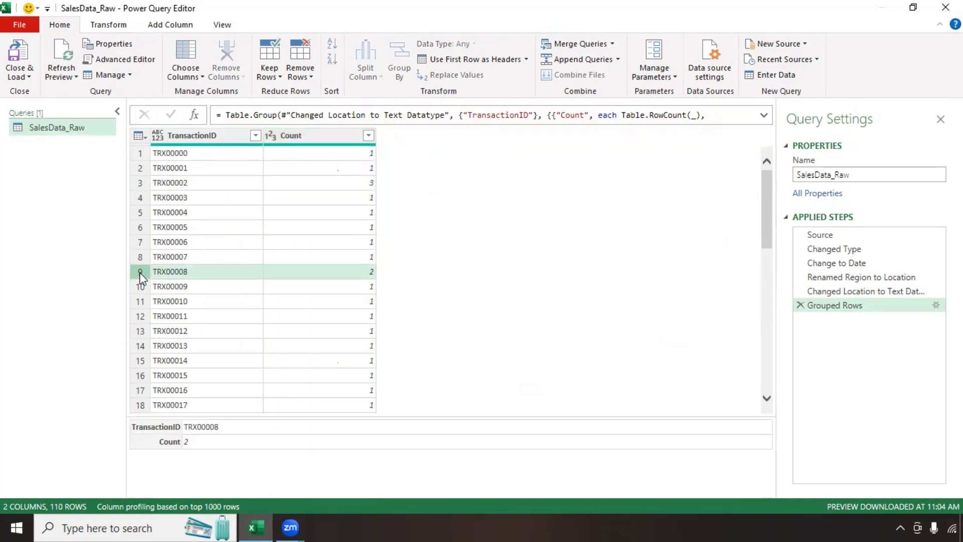
click(140, 170)
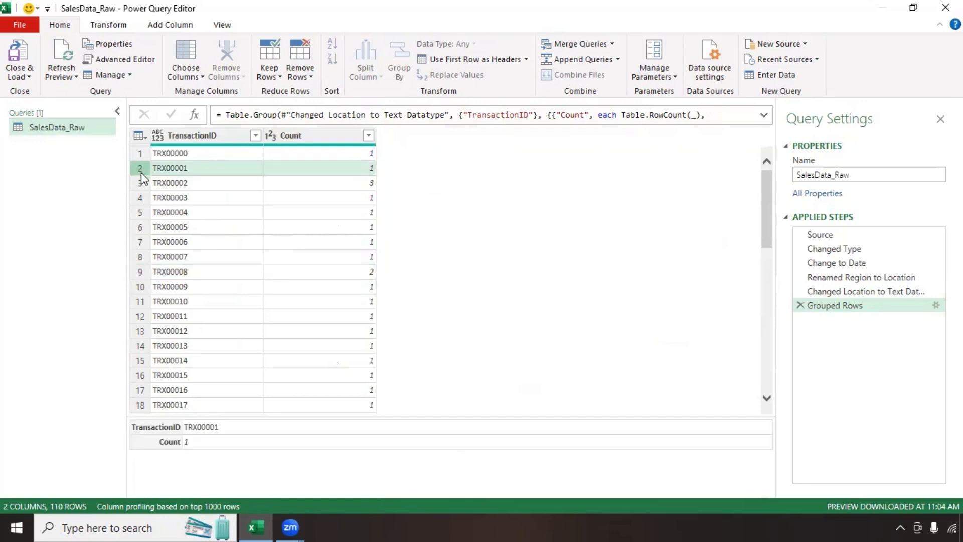
click(142, 185)
click(139, 271)
scroll(164, 314, down, 5)
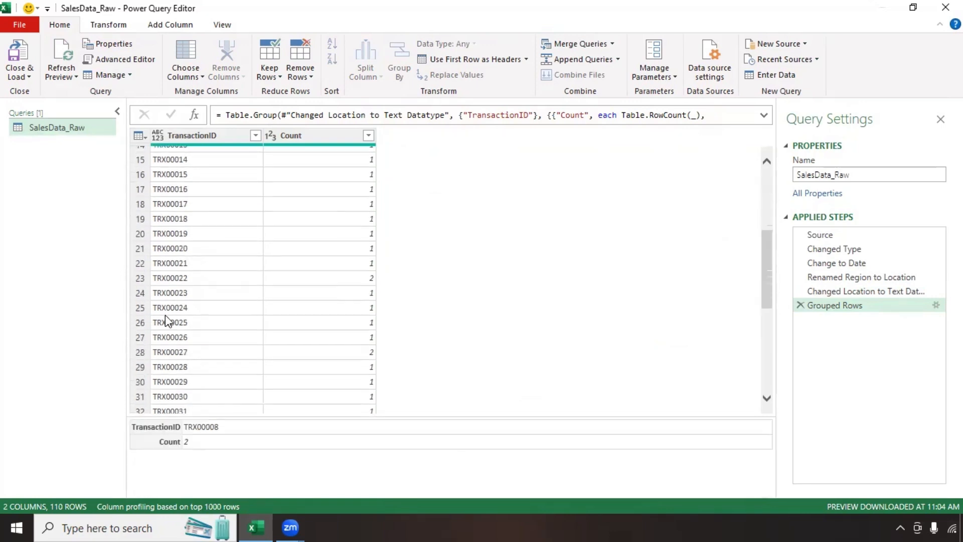
click(143, 281)
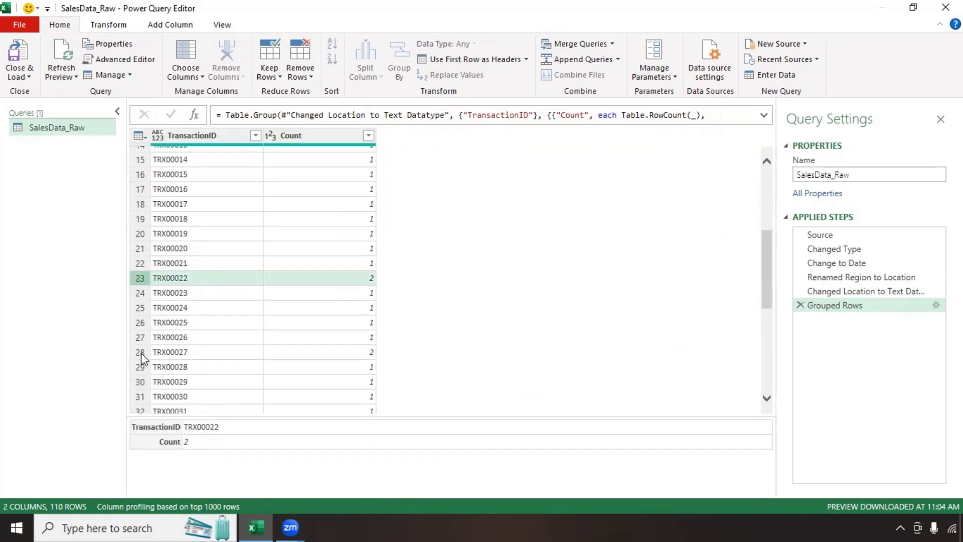
click(158, 352)
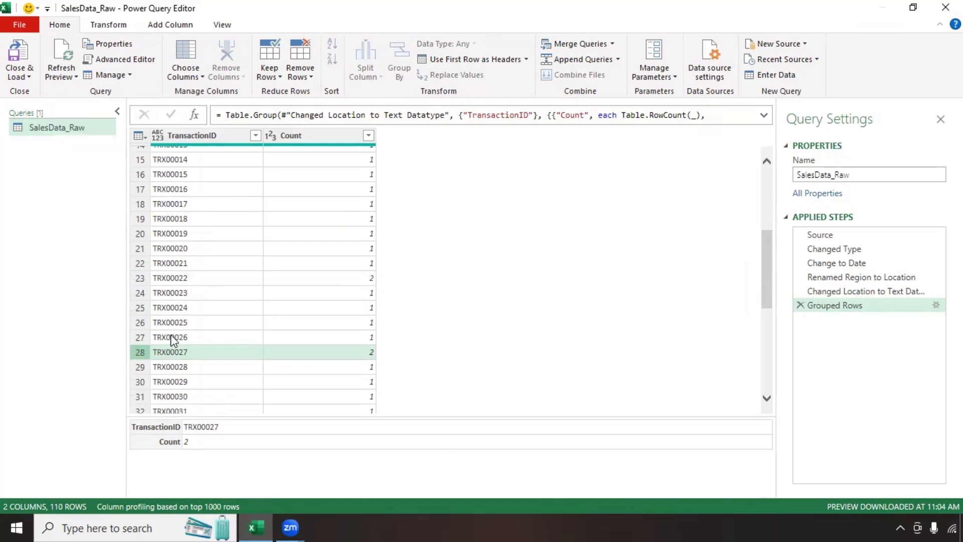
scroll(363, 299, up, 5)
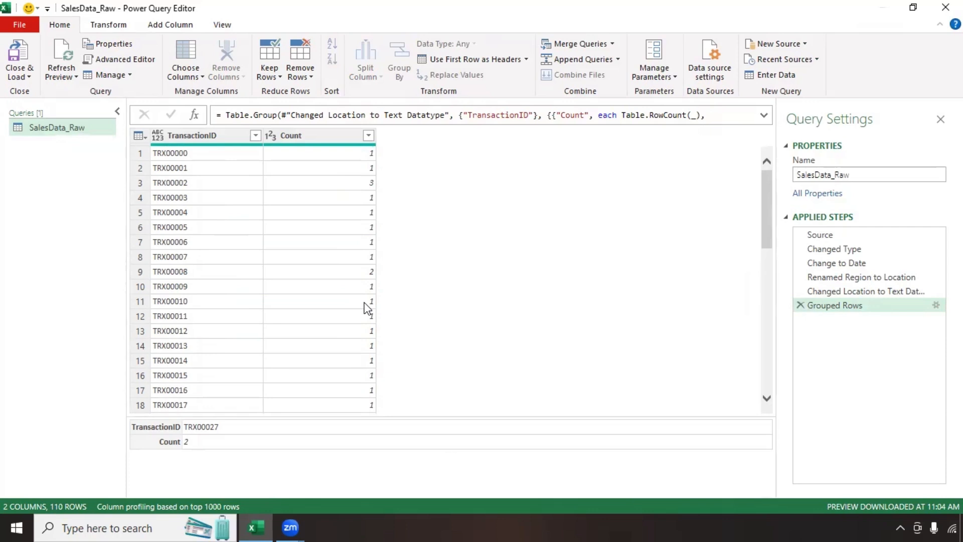
click(851, 294)
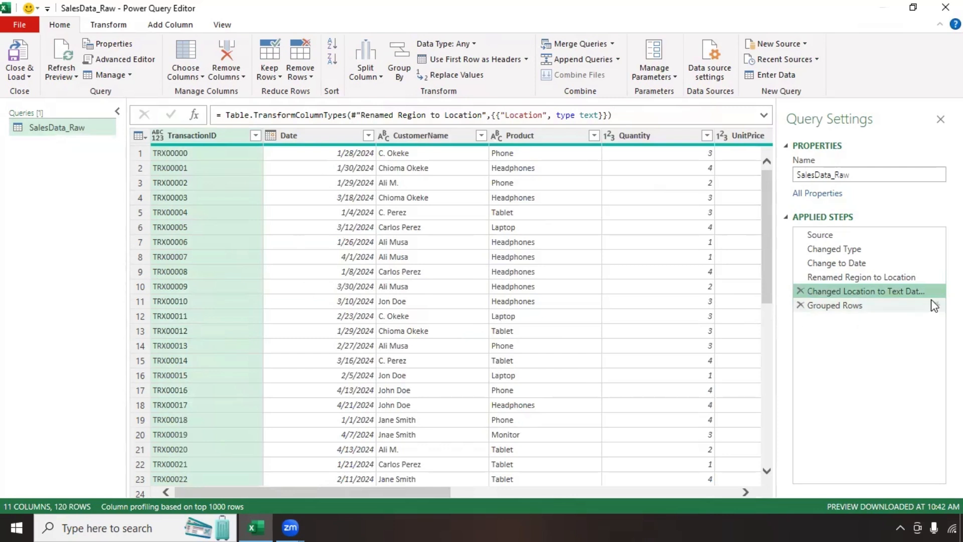
Step: Delete the Grouped Rows step and remove duplicate rows across all columns, leaving 110 rows
click(800, 305)
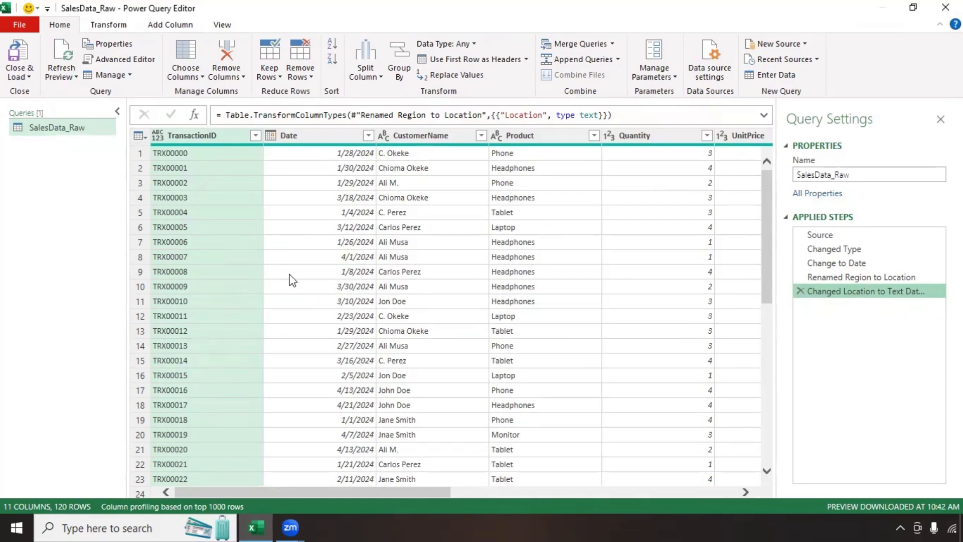
click(290, 276)
key(ctrl+a)
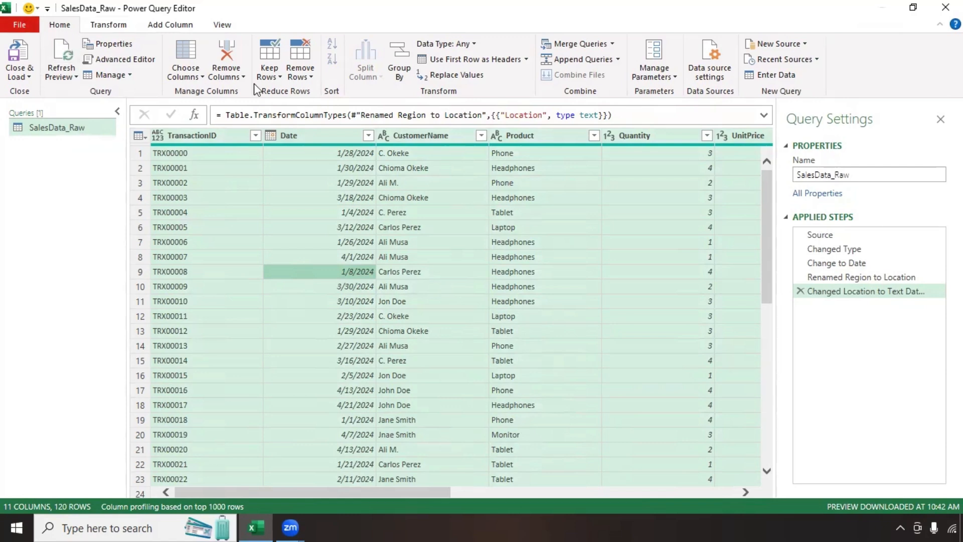
click(308, 77)
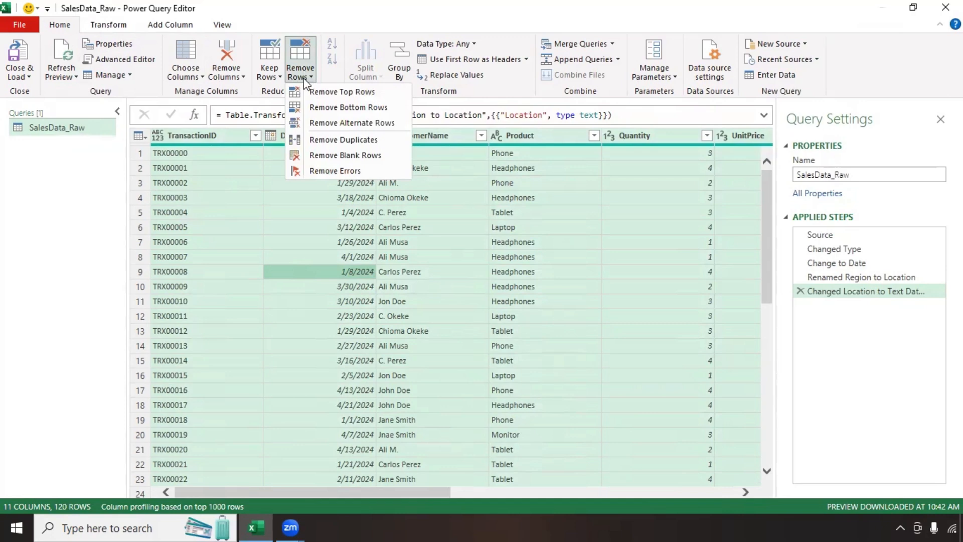
click(324, 140)
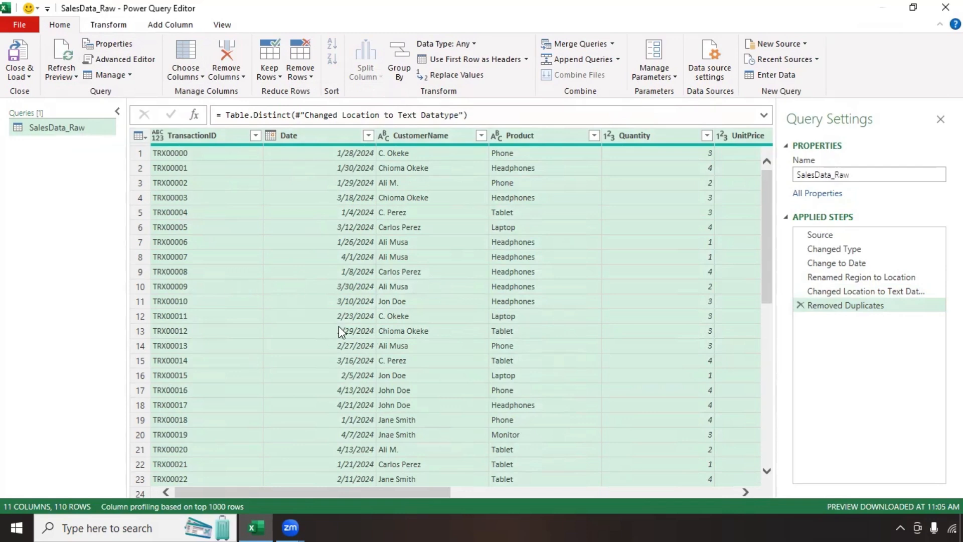
click(255, 135)
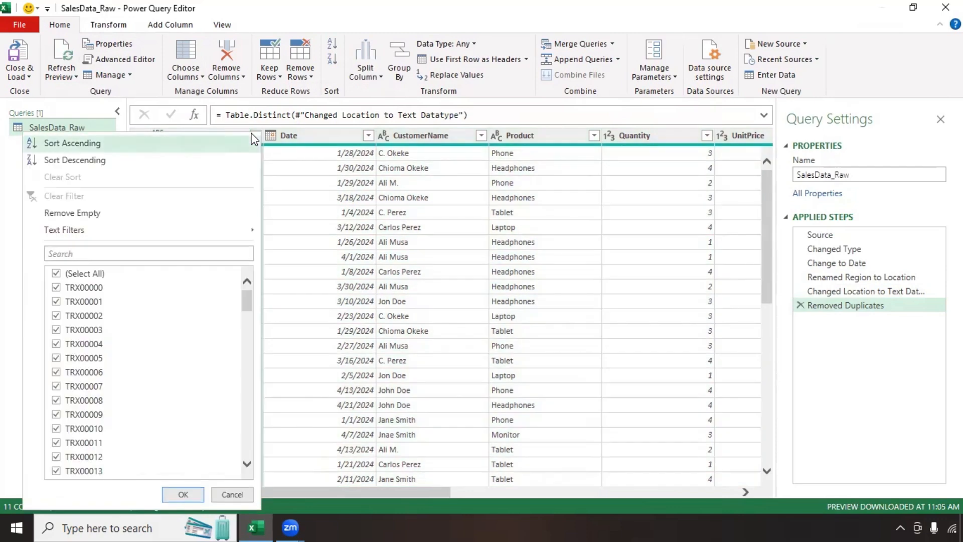
click(56, 275)
click(55, 318)
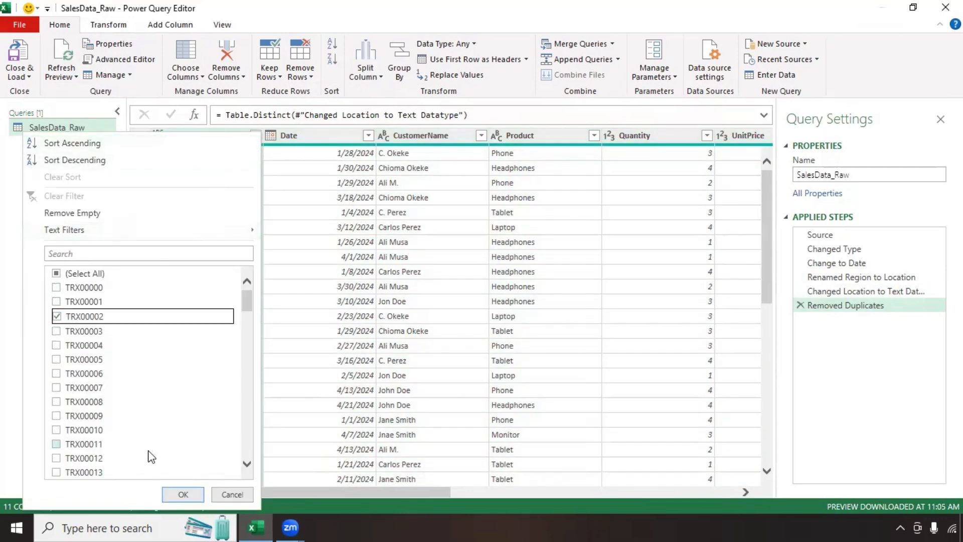
click(181, 494)
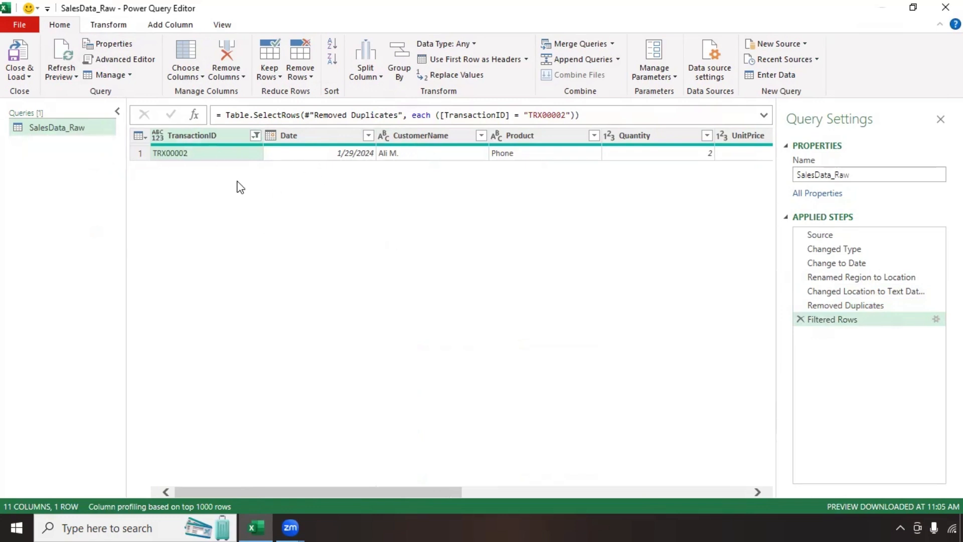
click(255, 135)
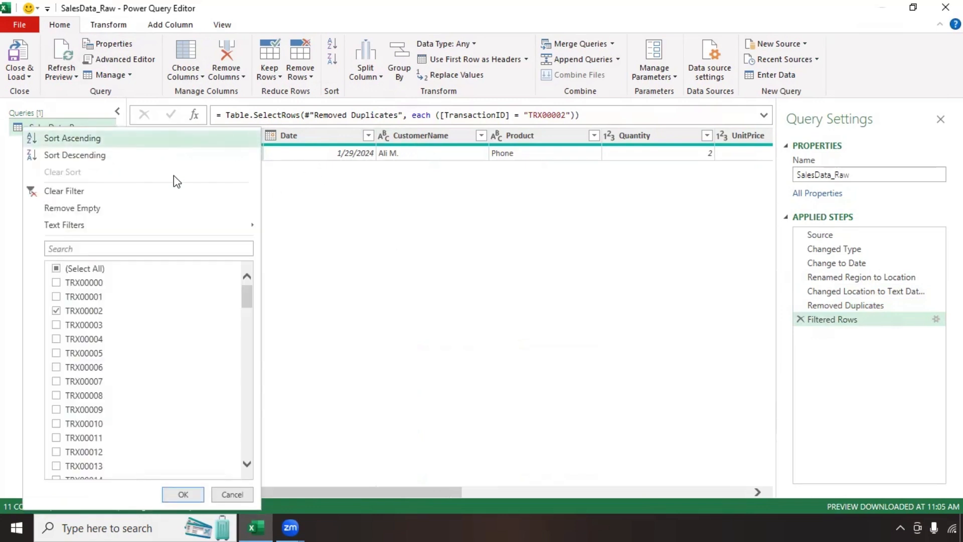
click(58, 194)
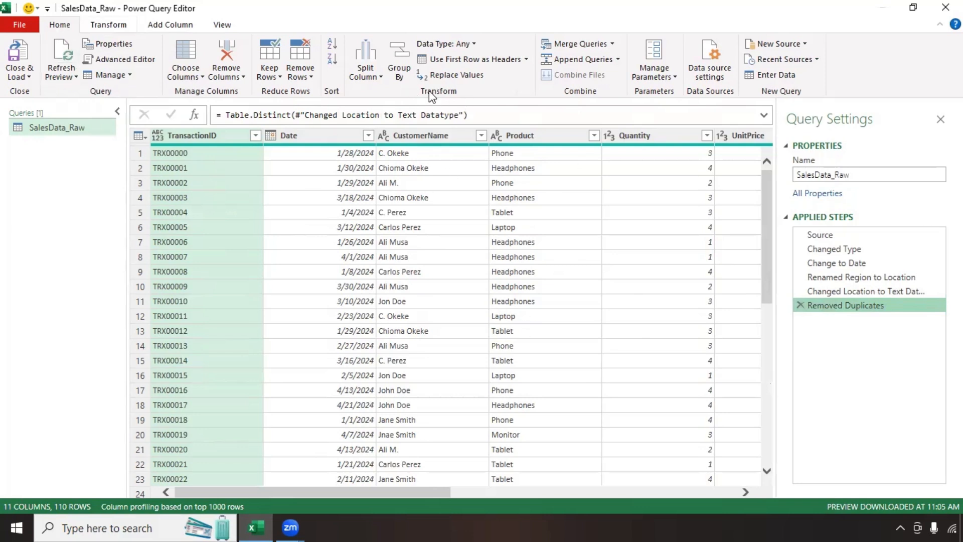
Step: Count rows per TransactionID to confirm no repeats, then delete that Grouped Rows step
click(400, 72)
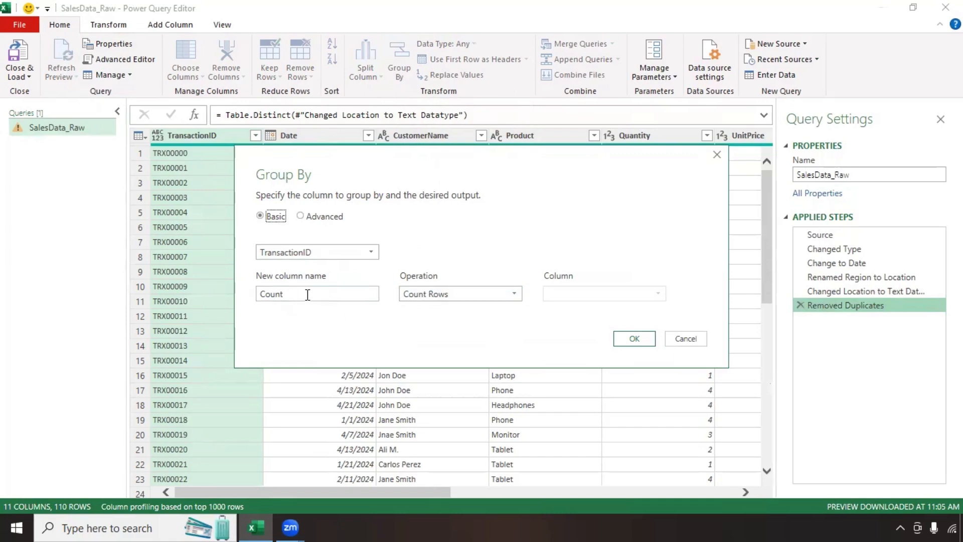
click(627, 338)
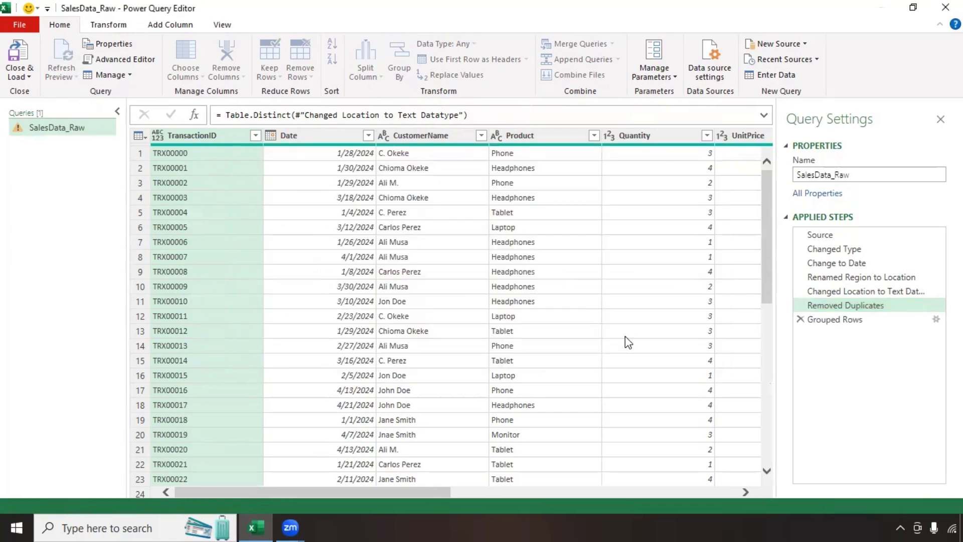
scroll(304, 255, down, 12)
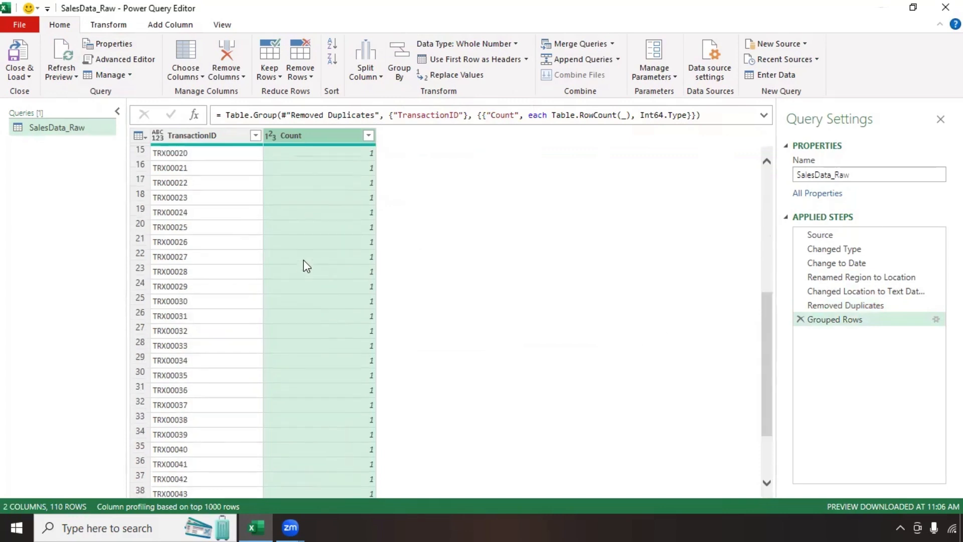
scroll(307, 271, down, 8)
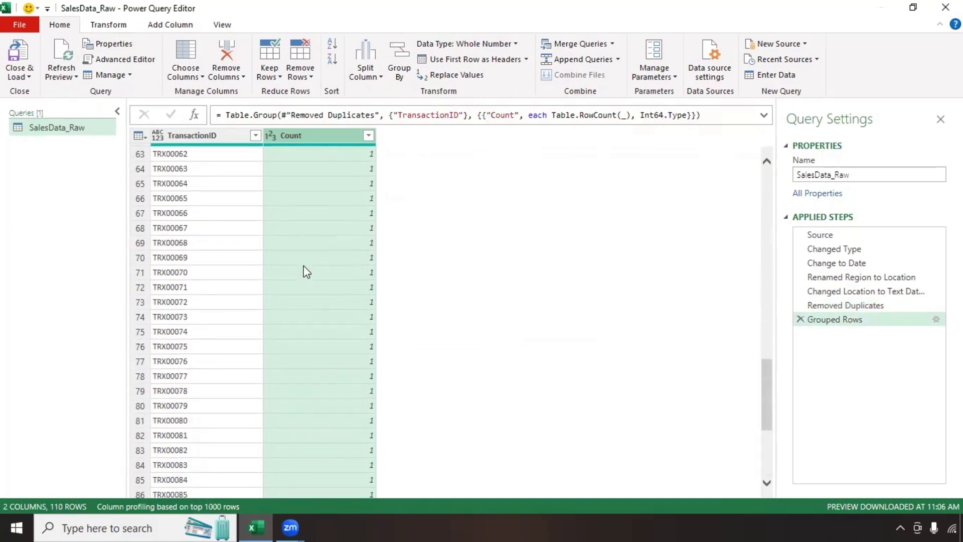
scroll(306, 271, down, 8)
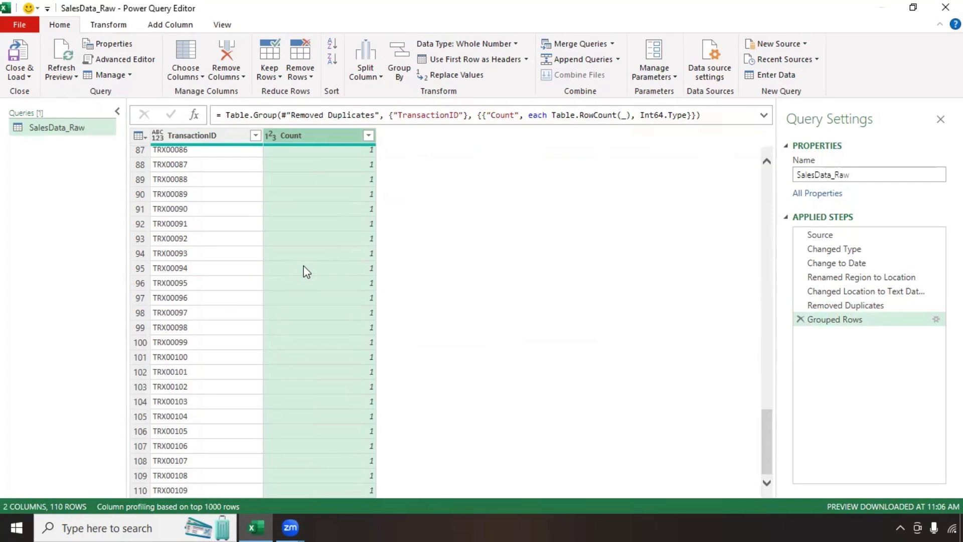
scroll(303, 267, up, 20)
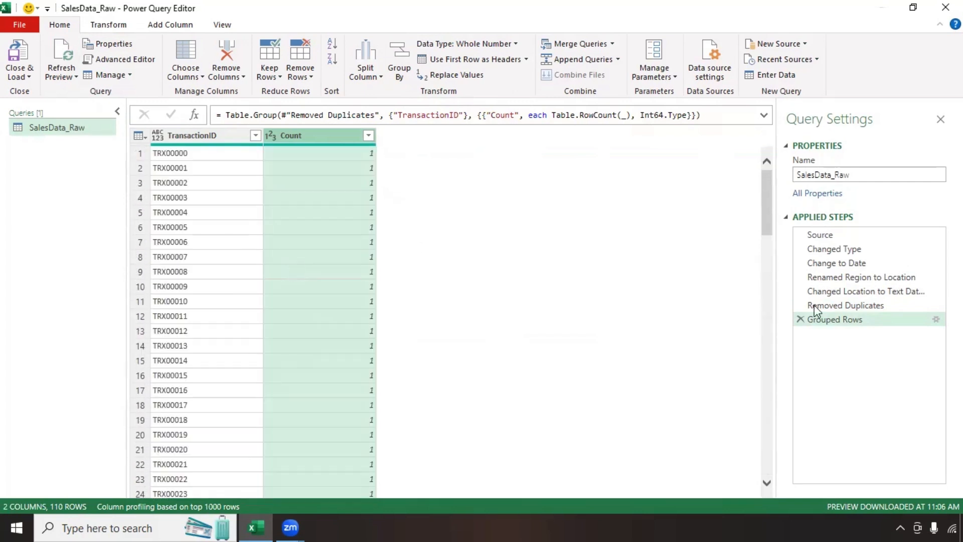
click(800, 319)
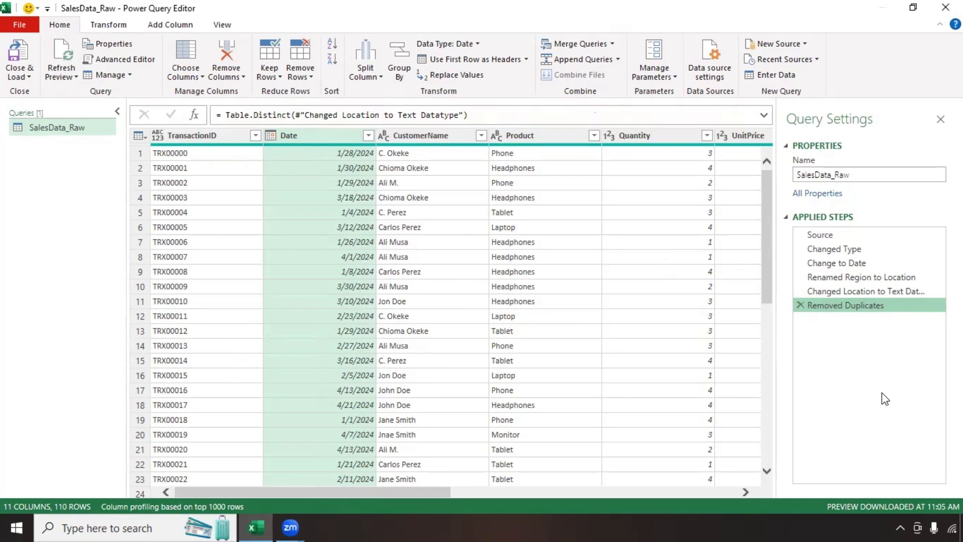
Step: Begin renaming the Removed Duplicates step, trimming it to 'Removed'
right_click(841, 313)
click(879, 336)
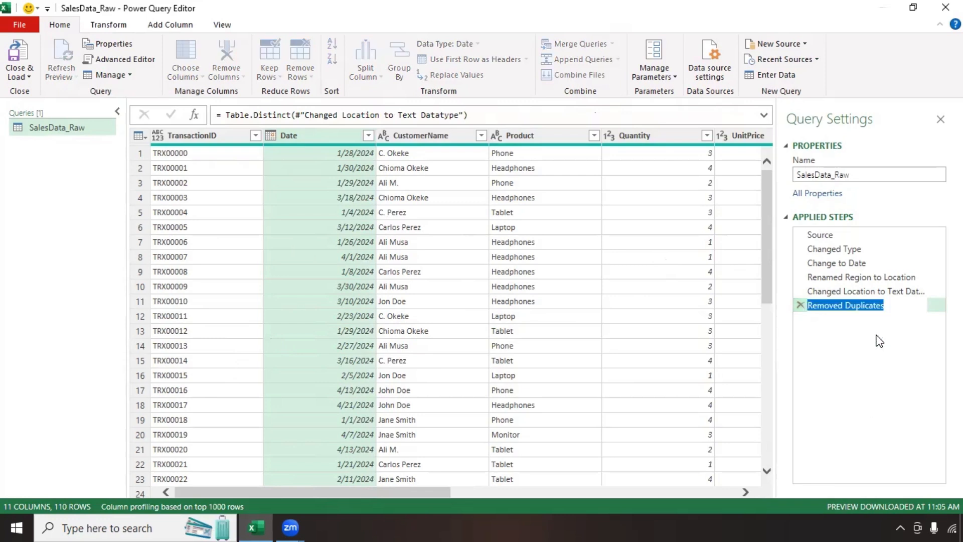
key(End)
key(BackSpace)
key(BackSpace)
key(BackSpace)
key(BackSpace)
key(BackSpace)
key(BackSpace)
key(BackSpace)
key(BackSpace)
key(BackSpace)
key(BackSpace)
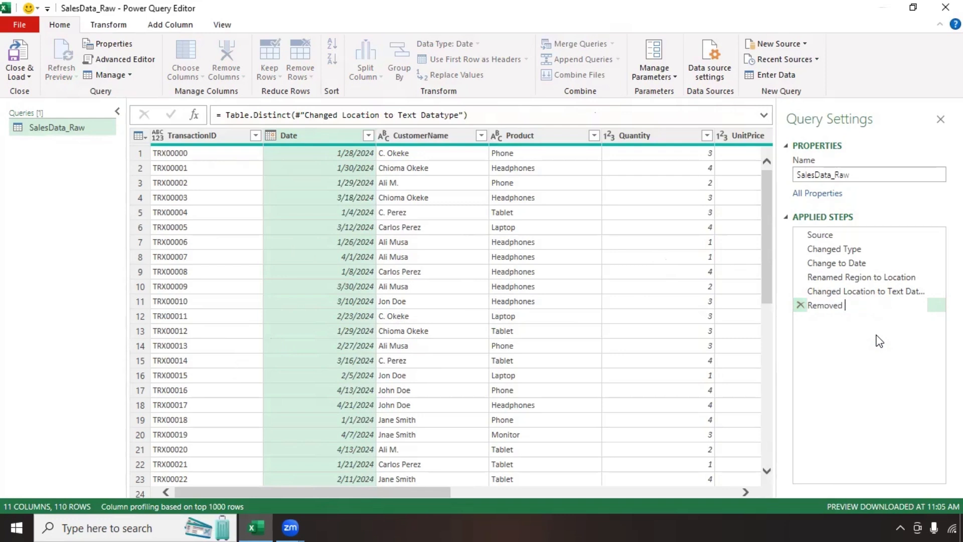
Step: Name the step 'Removed POS Duplicates' and load SalesData_Raw into Excel as a table
text(POS Duplicates)
key(Return)
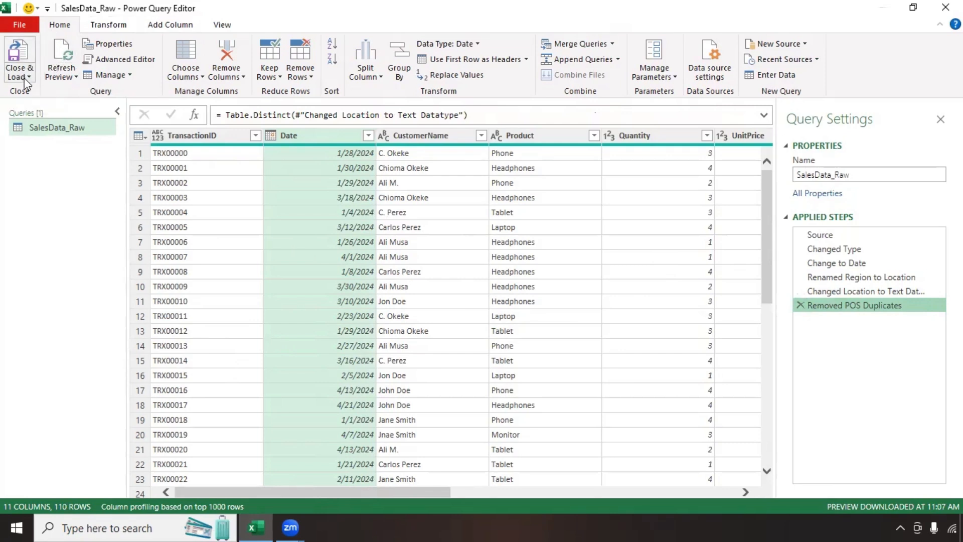
click(28, 77)
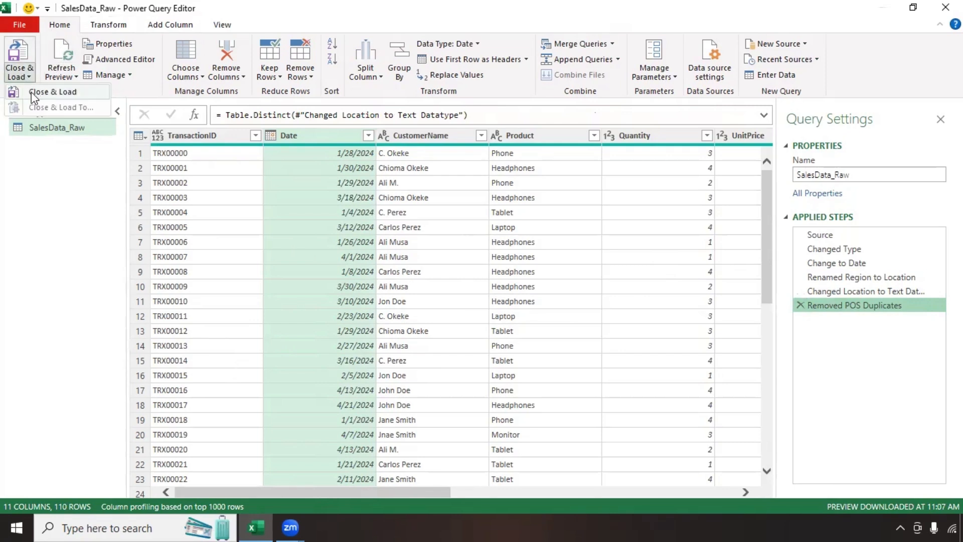
click(34, 93)
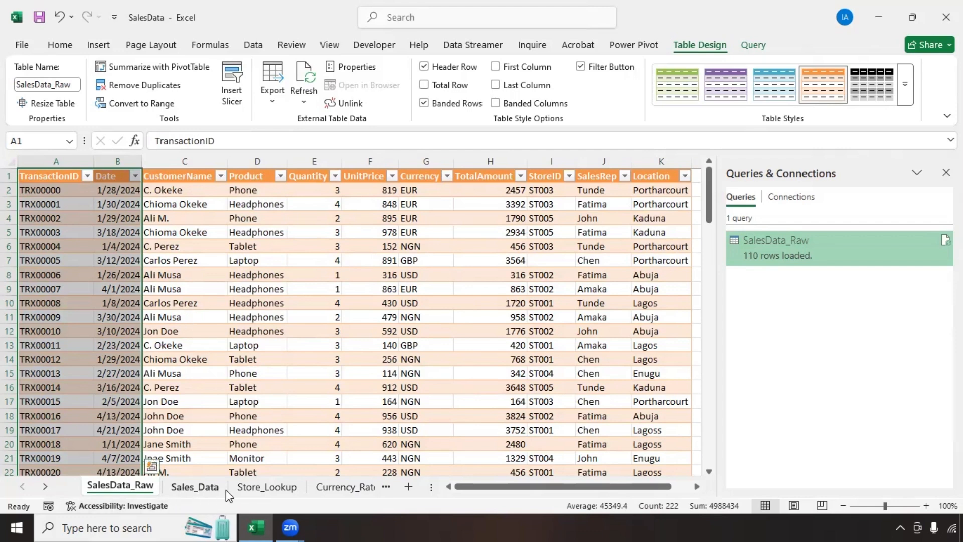
click(421, 163)
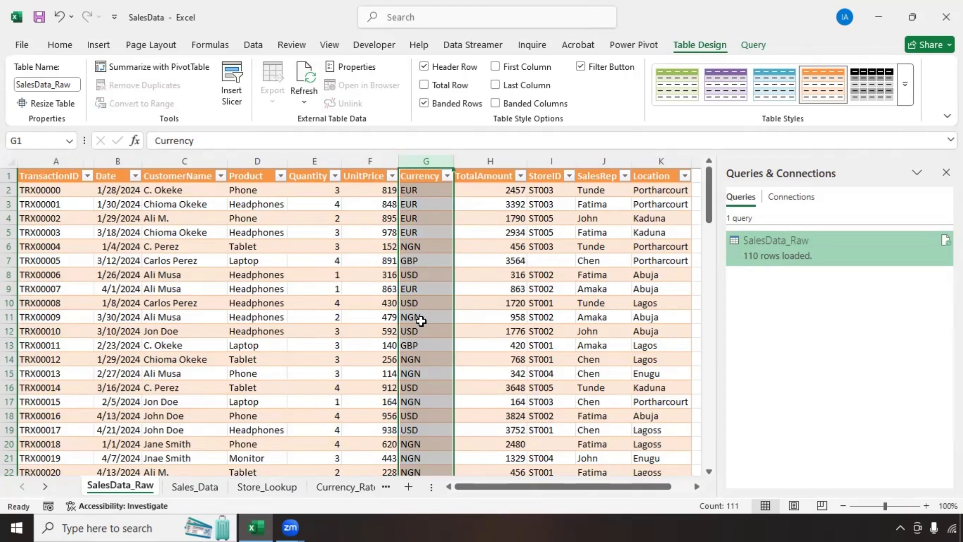
Step: On the Currency_Rate sheet, autofit column B so the RateToNGN heading shows fully
click(346, 486)
click(120, 230)
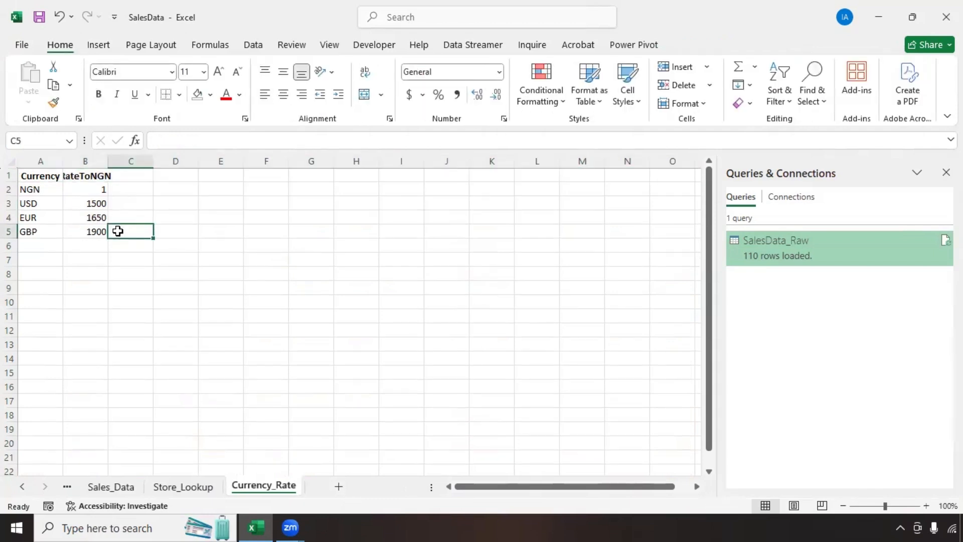
click(111, 175)
key(ctrl+Home)
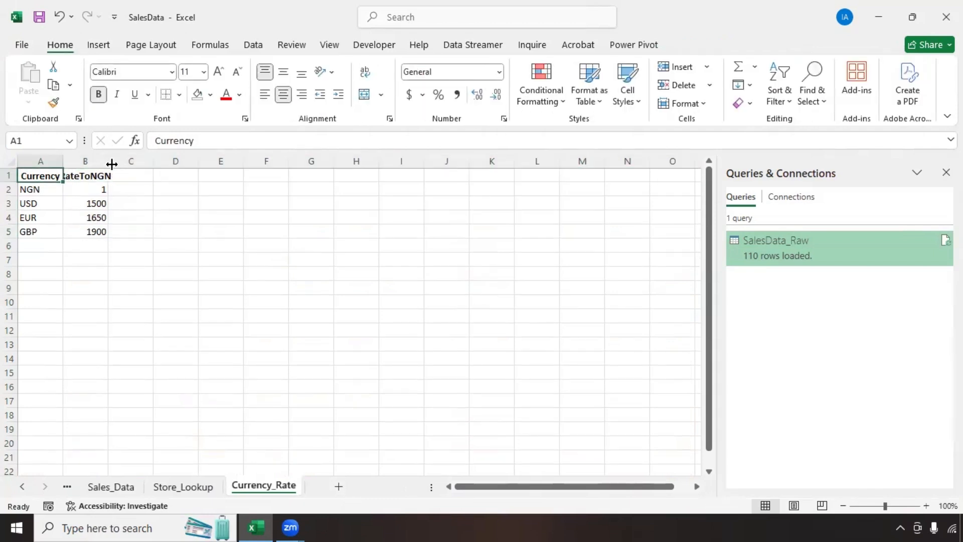
double_click(111, 164)
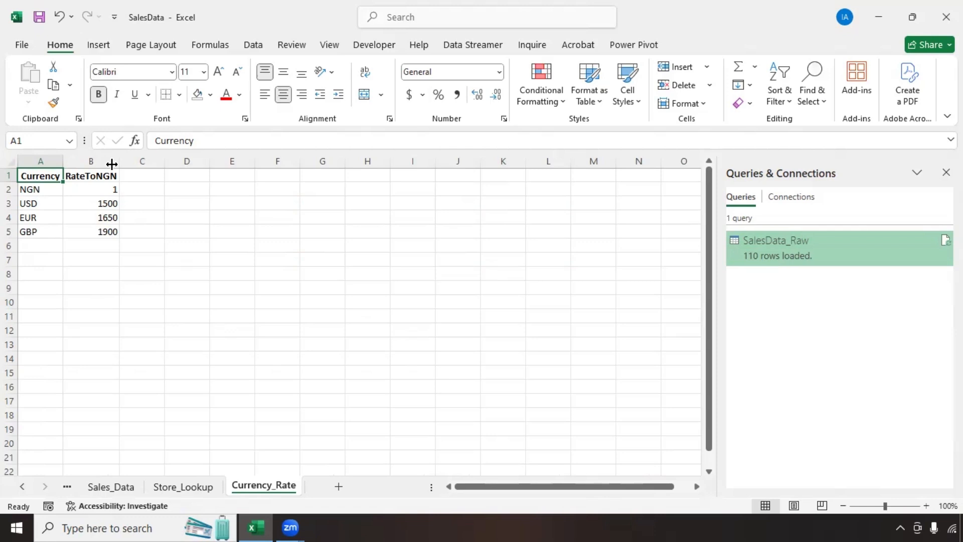
click(49, 203)
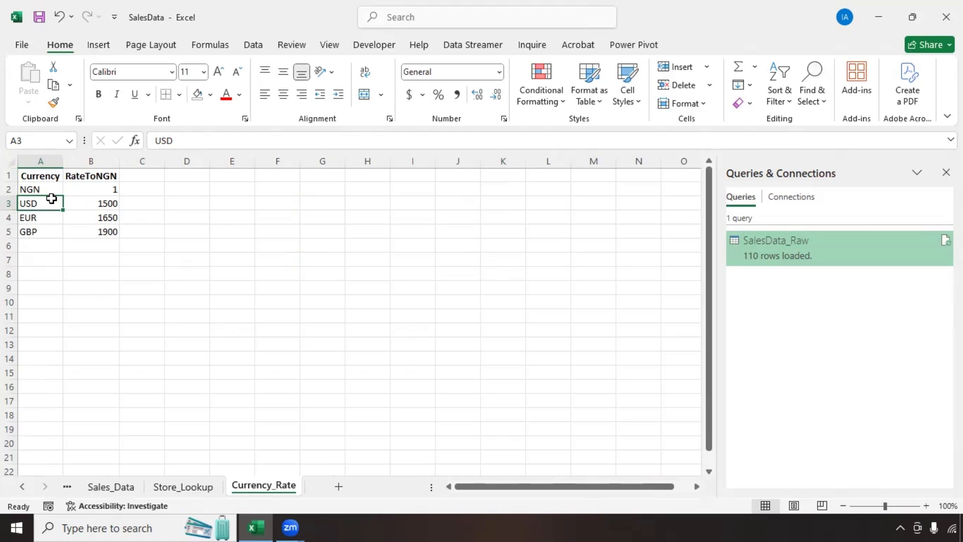
click(253, 45)
Step: Send the rate range $A$1:$B$5 into Power Query as a table with headers
click(67, 106)
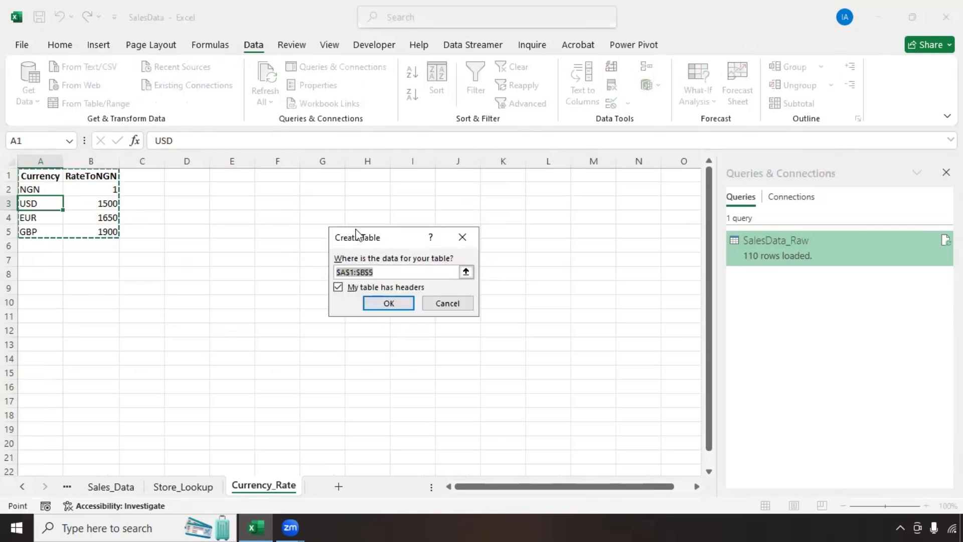
drag(358, 234, 196, 199)
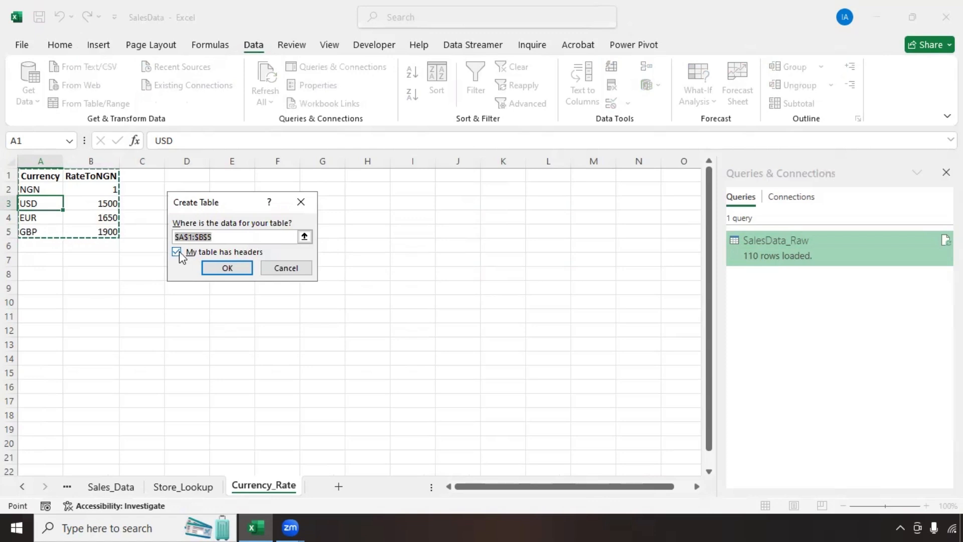
click(228, 268)
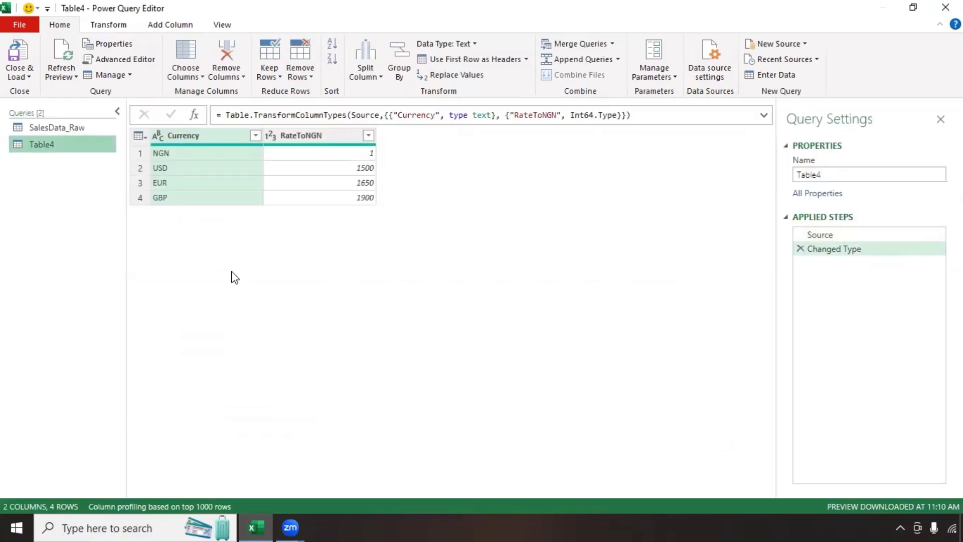
click(194, 140)
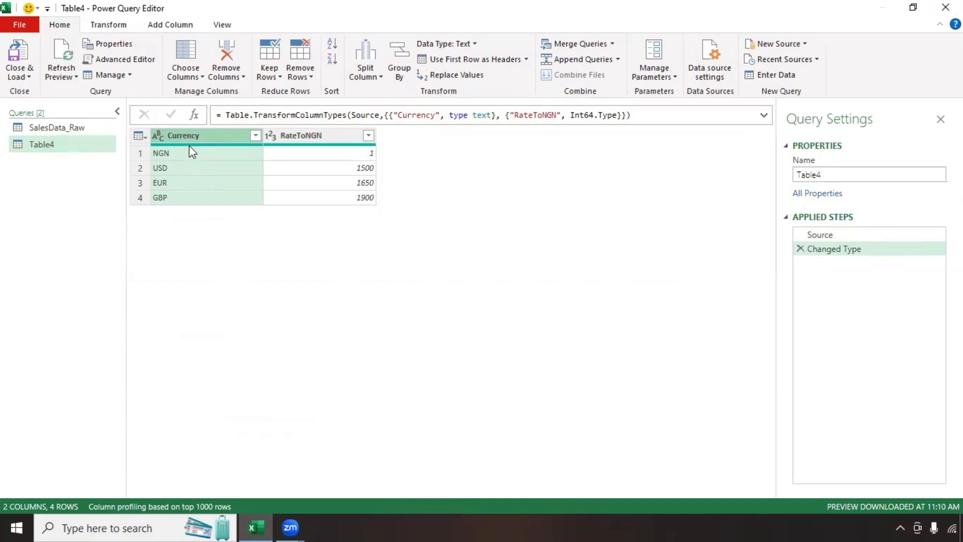
click(104, 25)
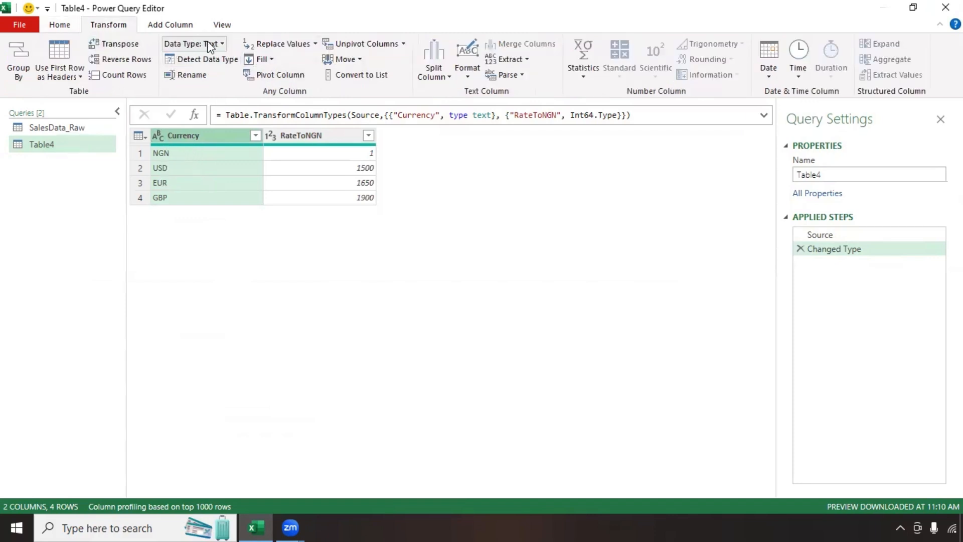
click(311, 136)
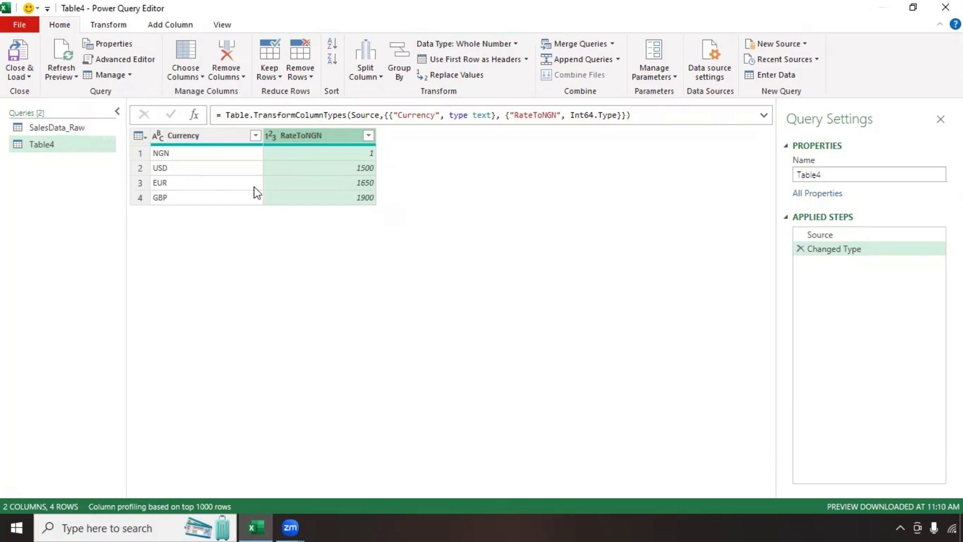
Step: Rename the Table4 query to Exchange_rate
click(823, 174)
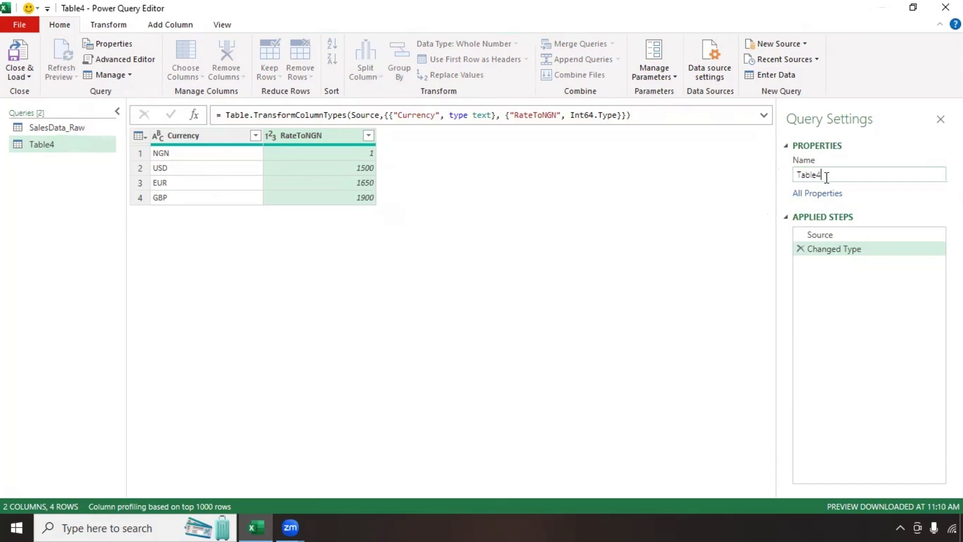
drag(827, 178, 797, 182)
text(Exchange_rate)
key(Return)
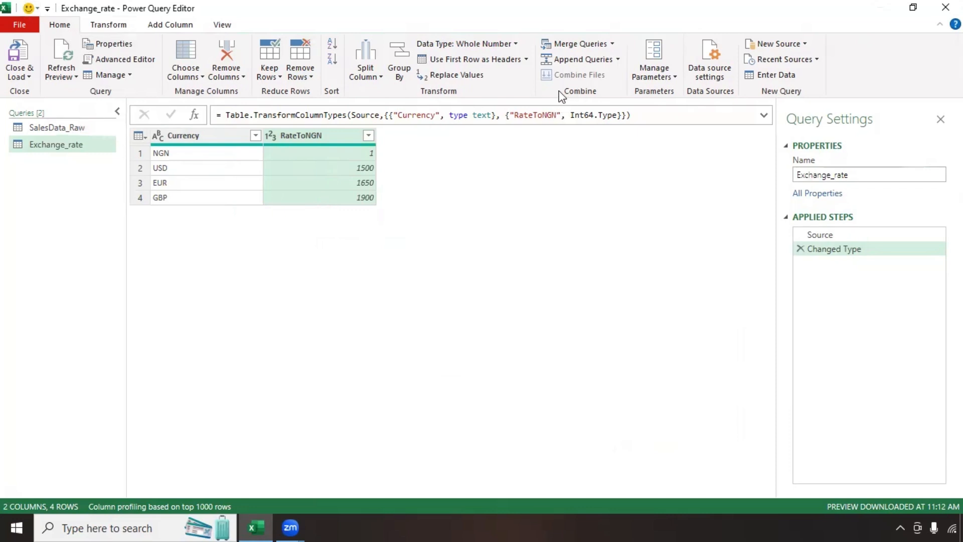
Step: Create Merge1 by left-outer joining SalesData_Raw to Exchange_rate on Currency
click(613, 44)
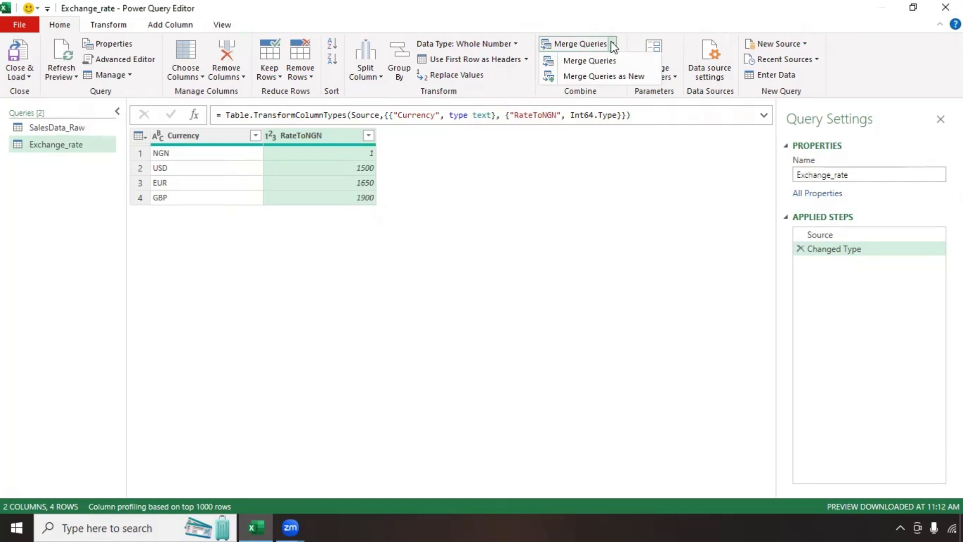
click(611, 76)
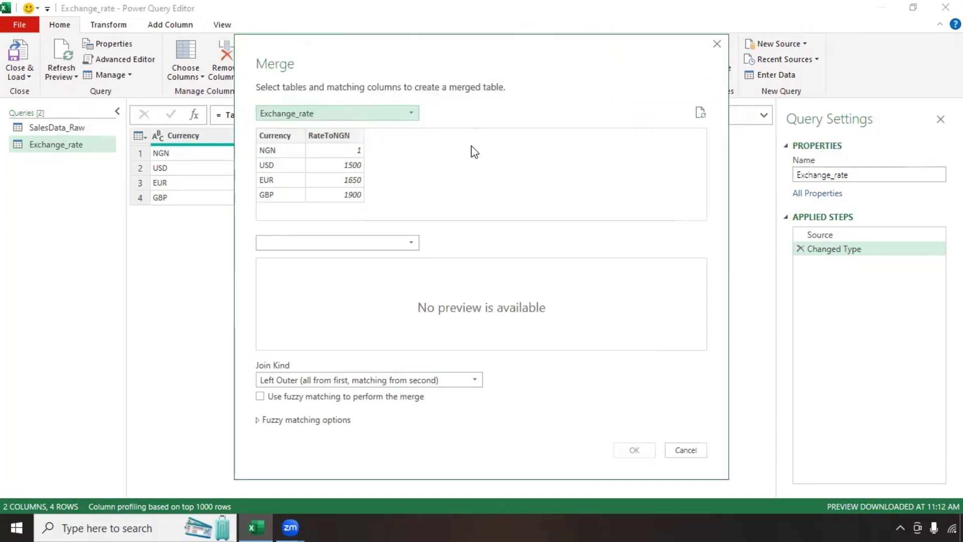
click(409, 114)
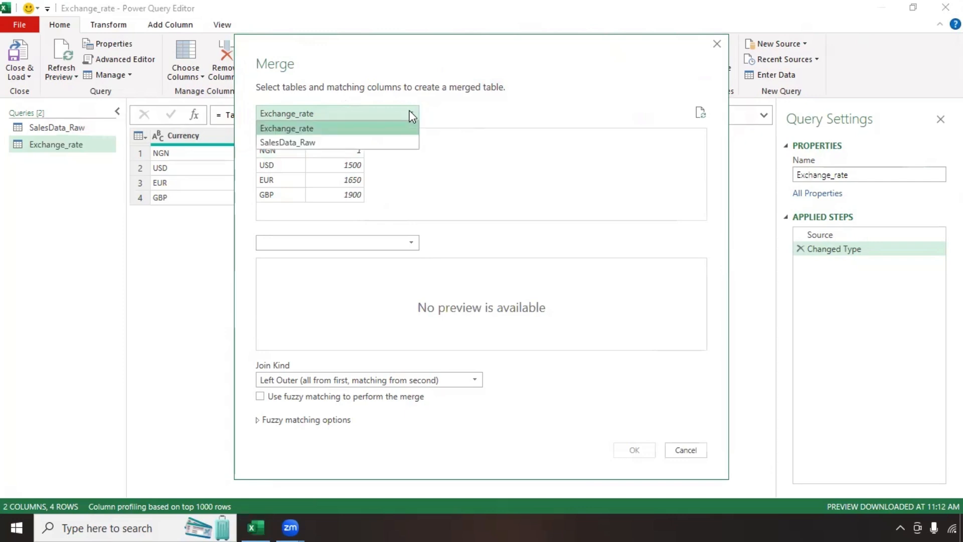
click(377, 142)
click(411, 243)
click(358, 260)
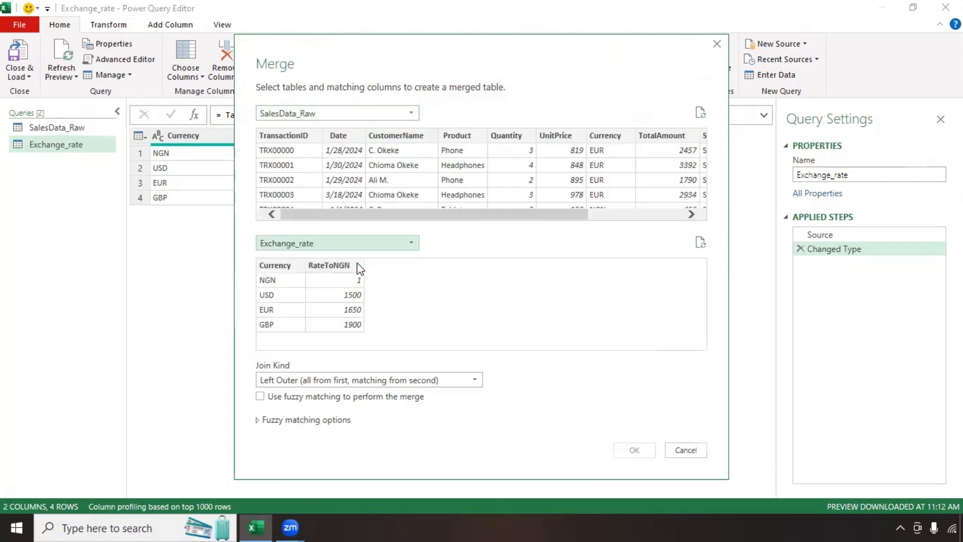
click(291, 380)
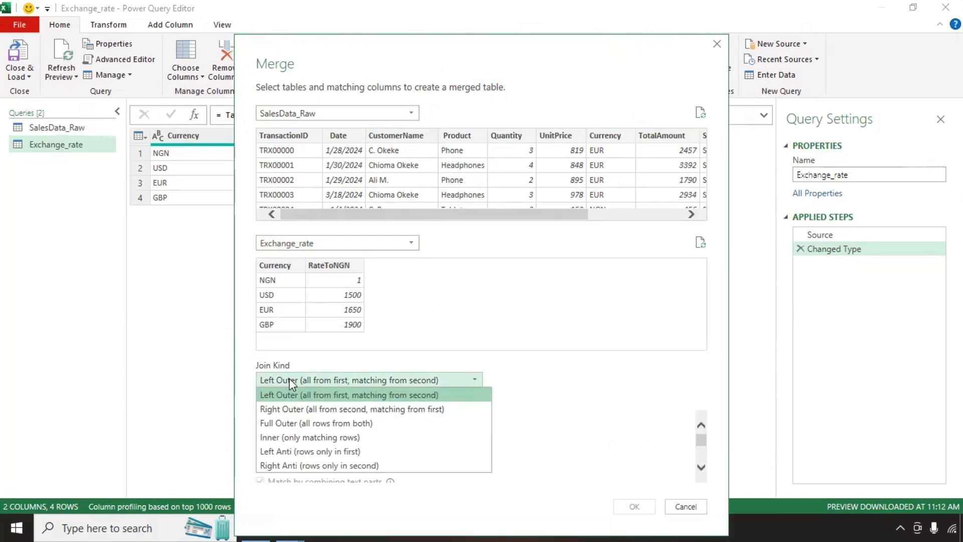
click(308, 383)
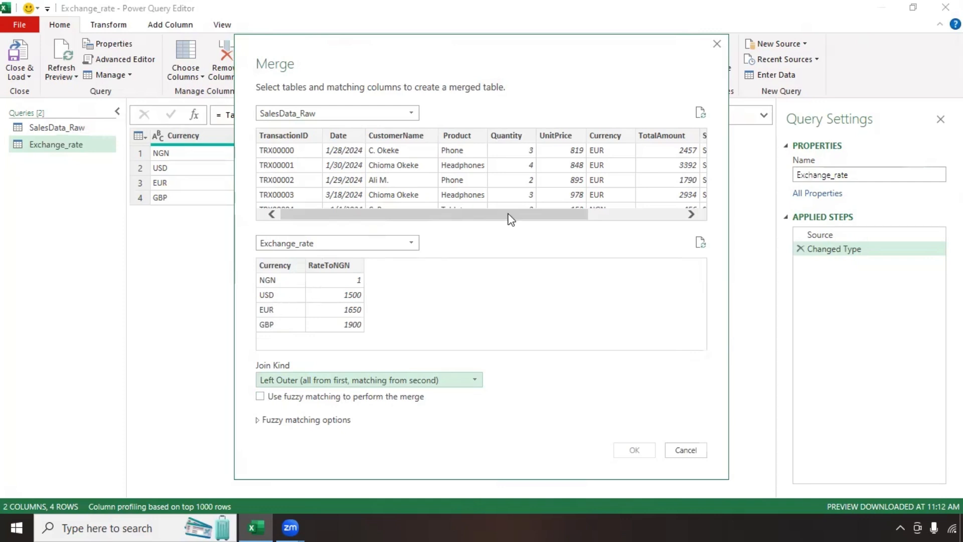
click(608, 134)
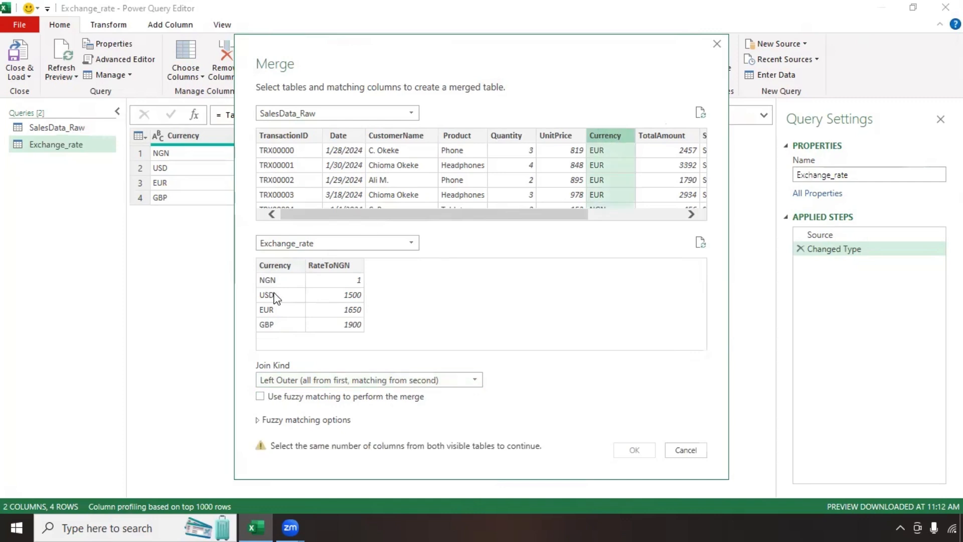
click(285, 266)
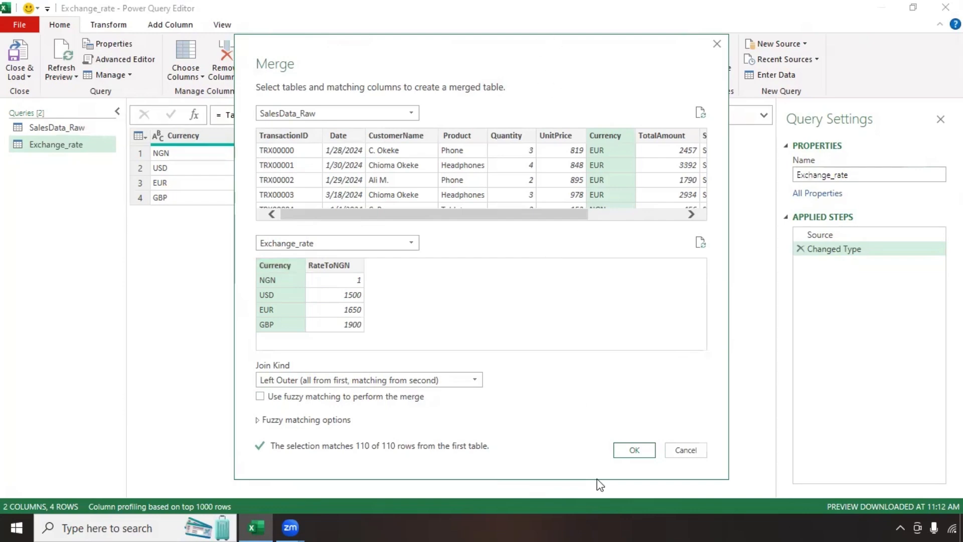
key(Return)
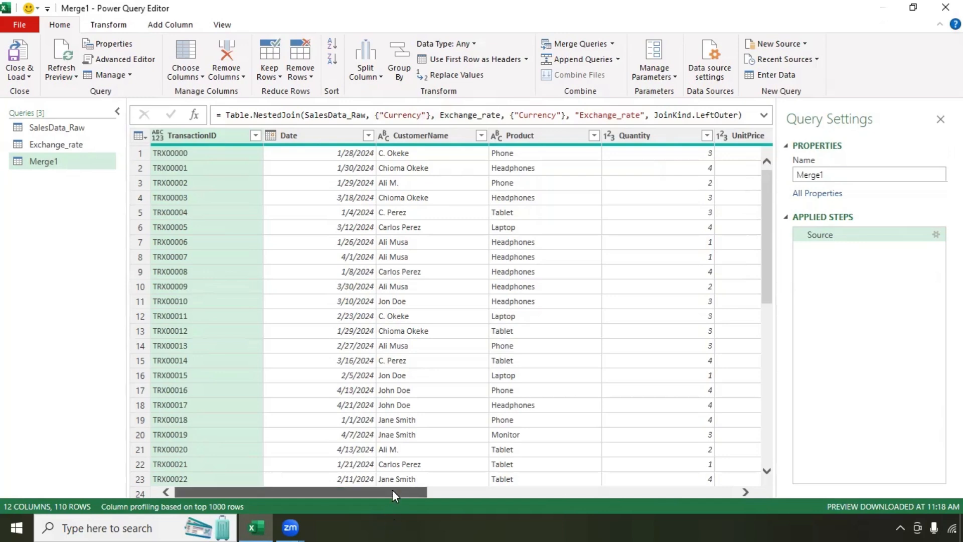
Step: Rename Merge1 to Sales_with_rates and expand Exchange_rate, unprefixed, into Currency.1 and RateToNGN
drag(393, 492, 750, 485)
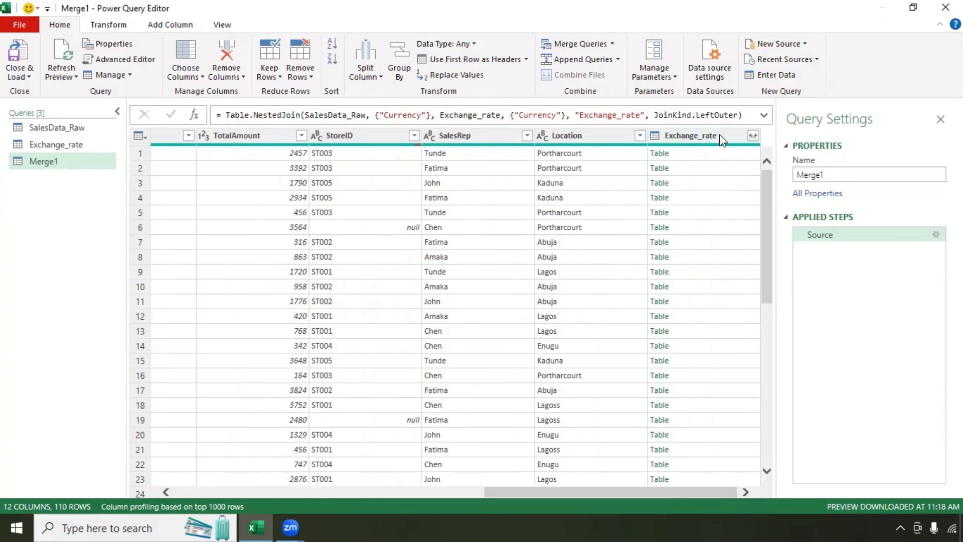
click(753, 135)
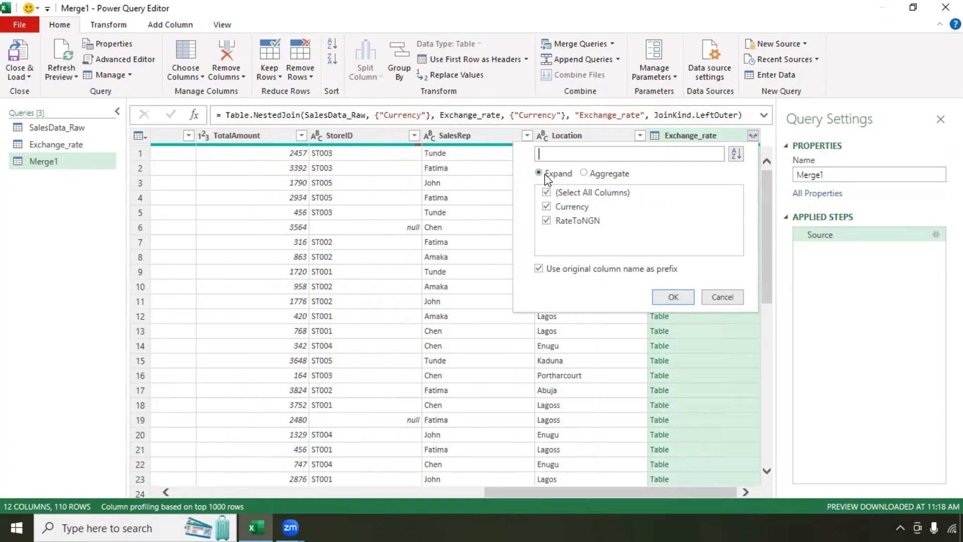
click(540, 270)
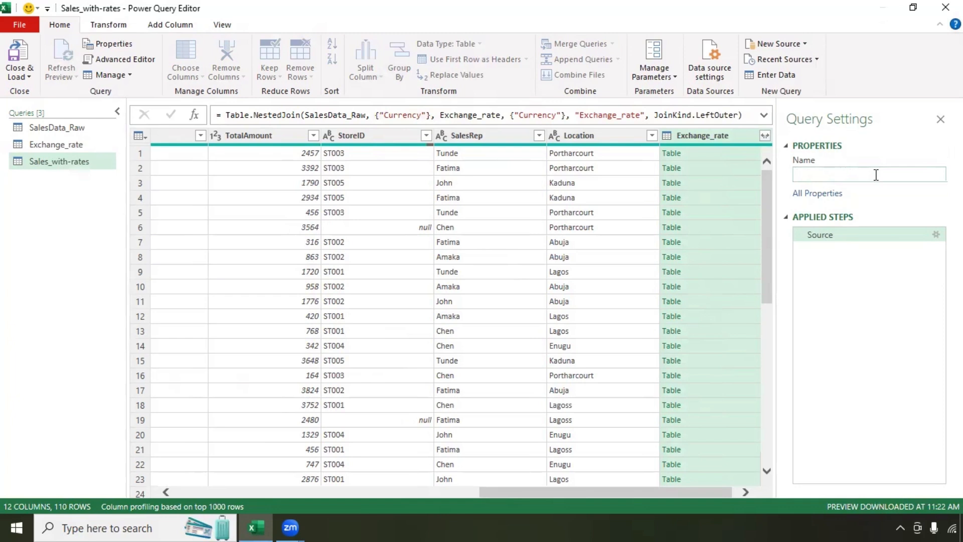
text(Sales_with_rates)
key(Return)
click(765, 136)
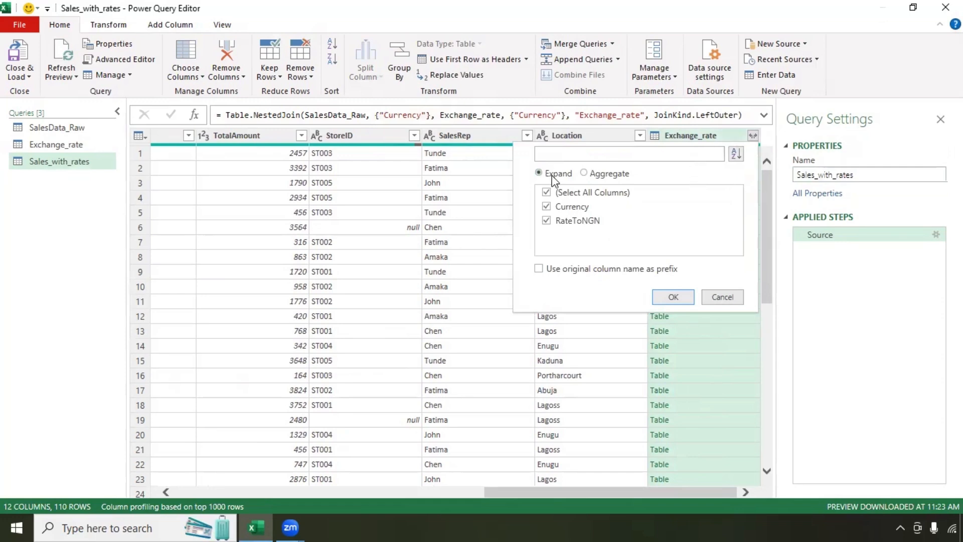
click(688, 301)
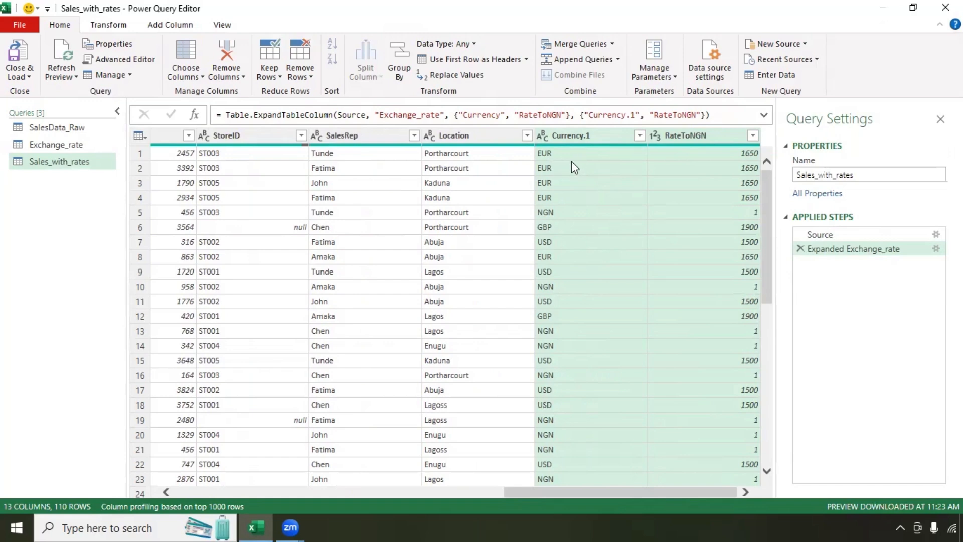
drag(571, 492, 364, 483)
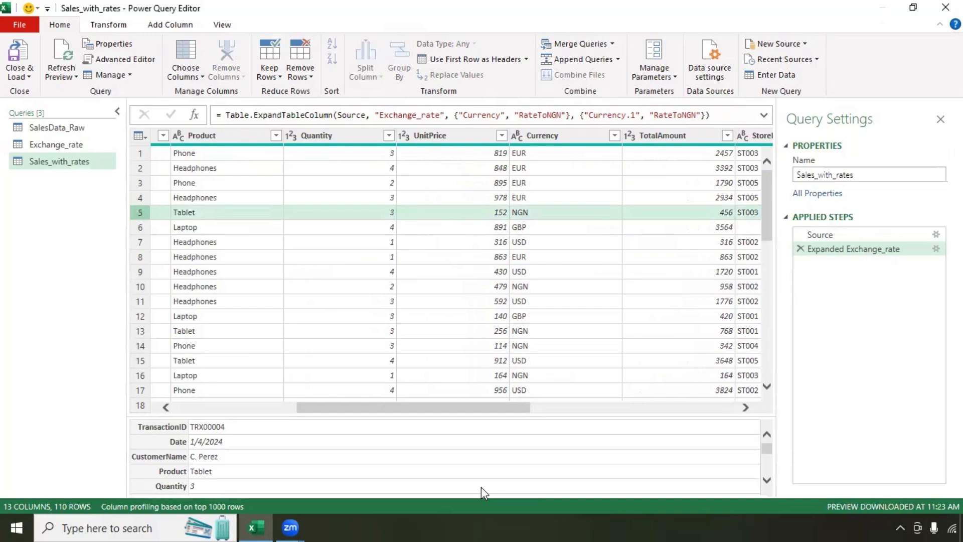
drag(414, 408, 621, 407)
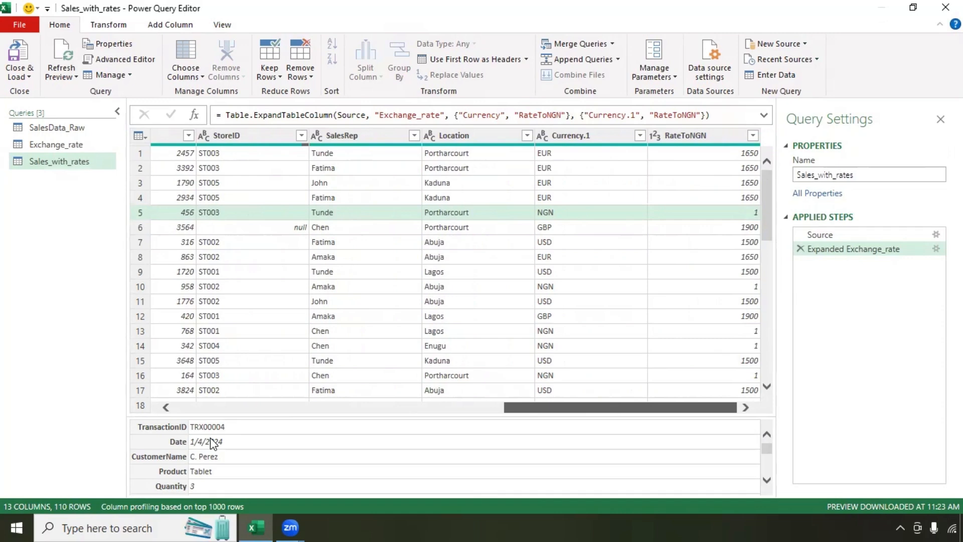
drag(528, 394, 489, 398)
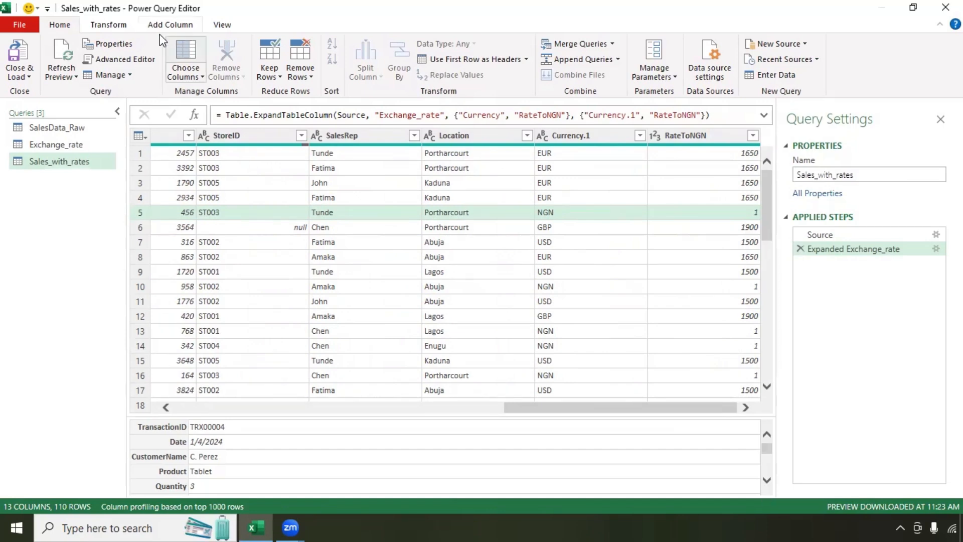
Step: Add a Missing_Rate_Flag custom column: if [Currency.1] is null then "Missing Rate" else "OK"
click(108, 25)
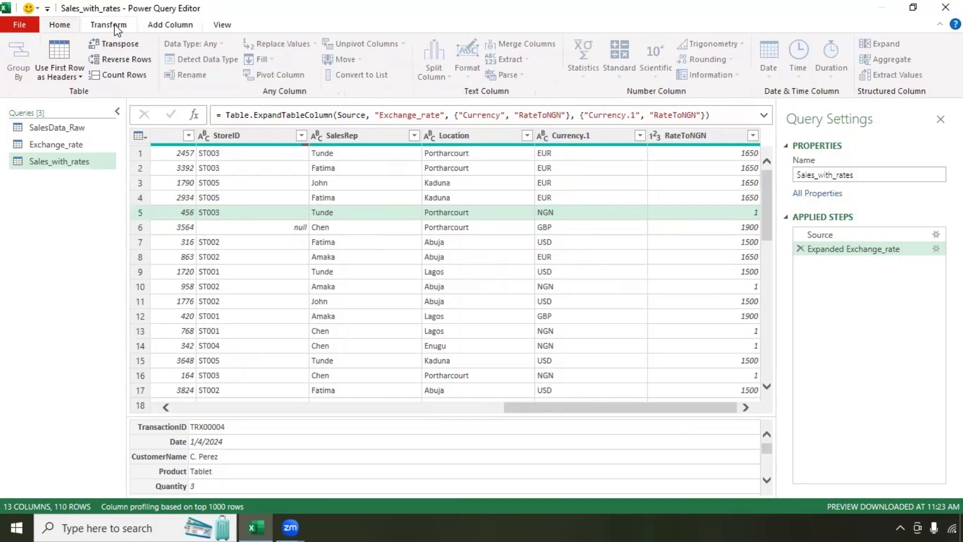
click(179, 26)
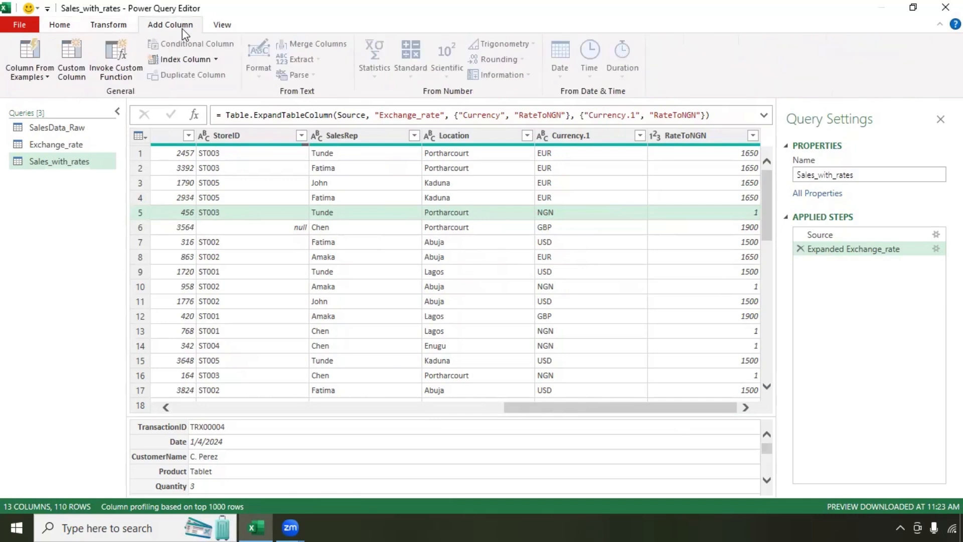
click(72, 72)
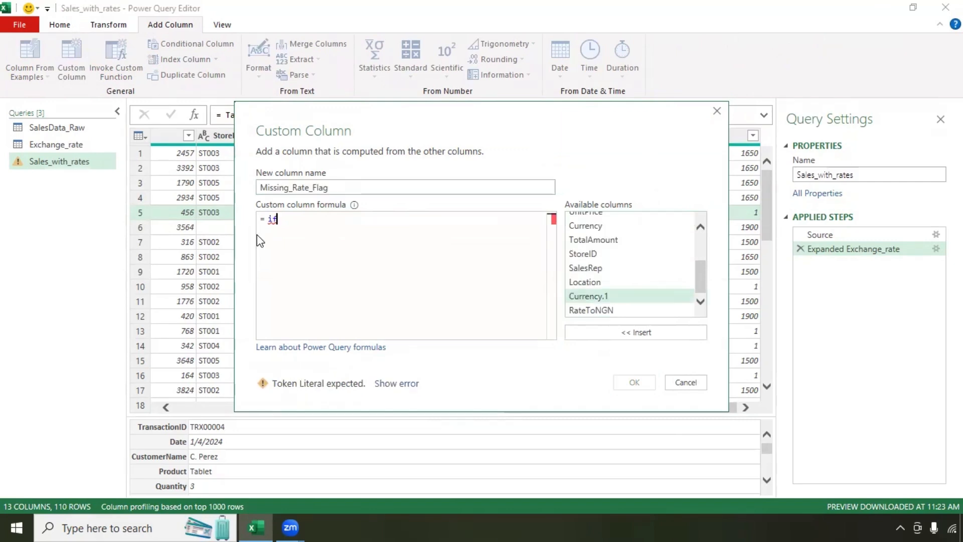
key(BackSpace)
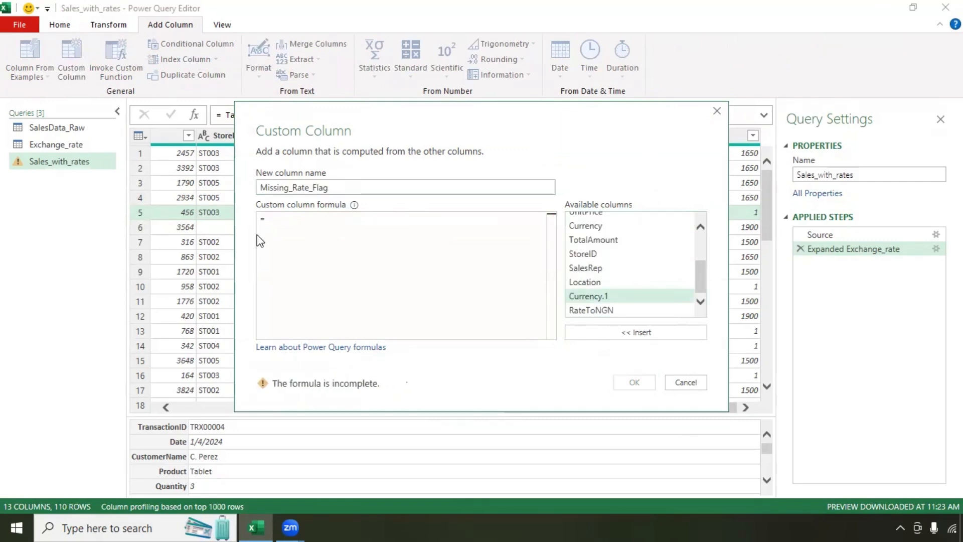
text(if)
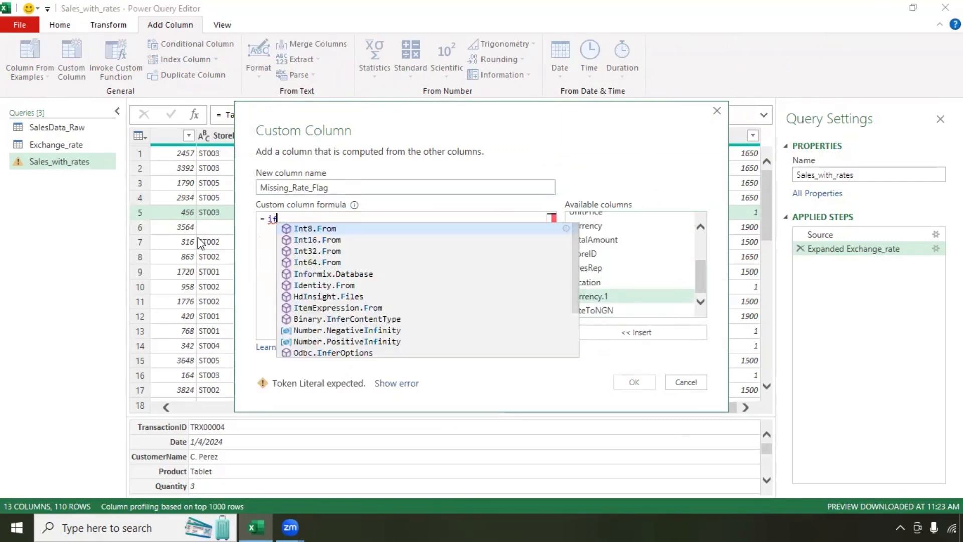
double_click(610, 297)
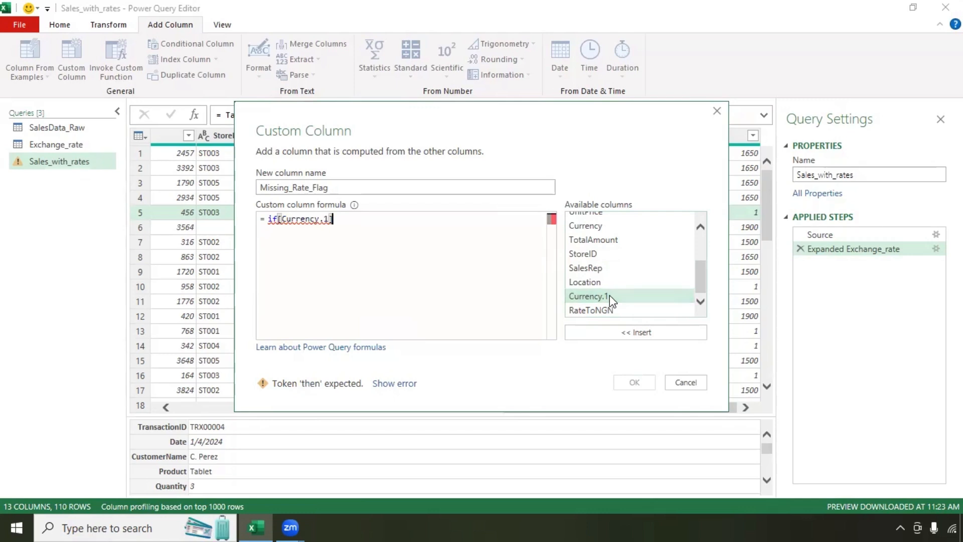
text(is null the)
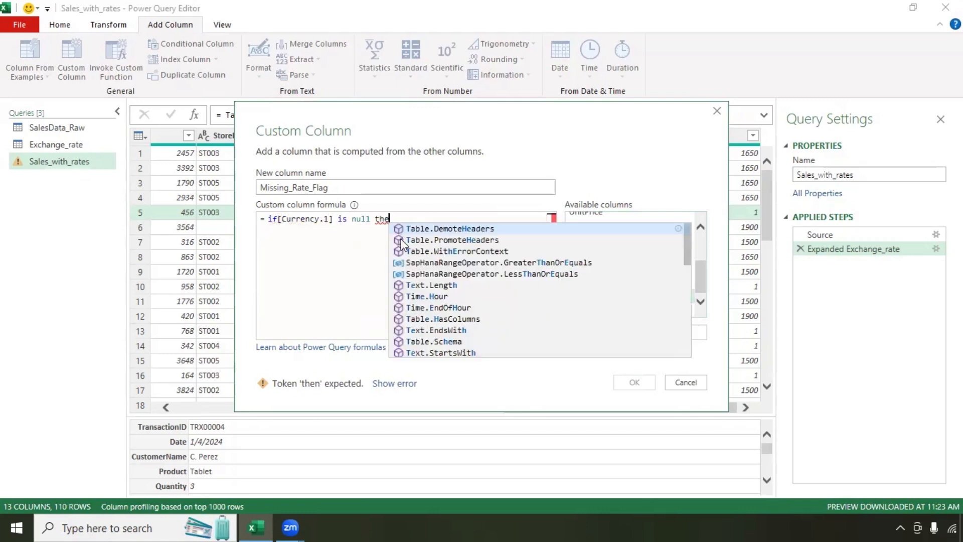
text(n "")
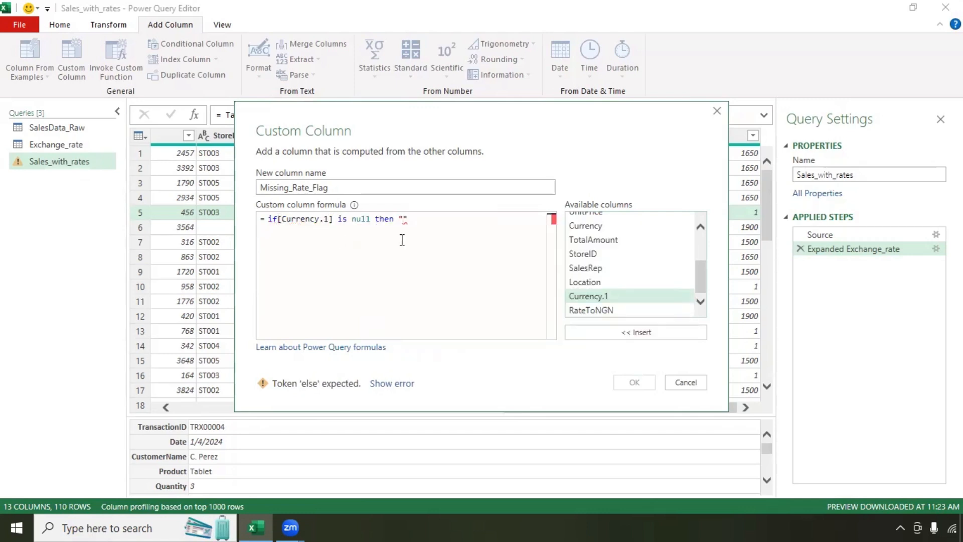
text(Missing Rate" el)
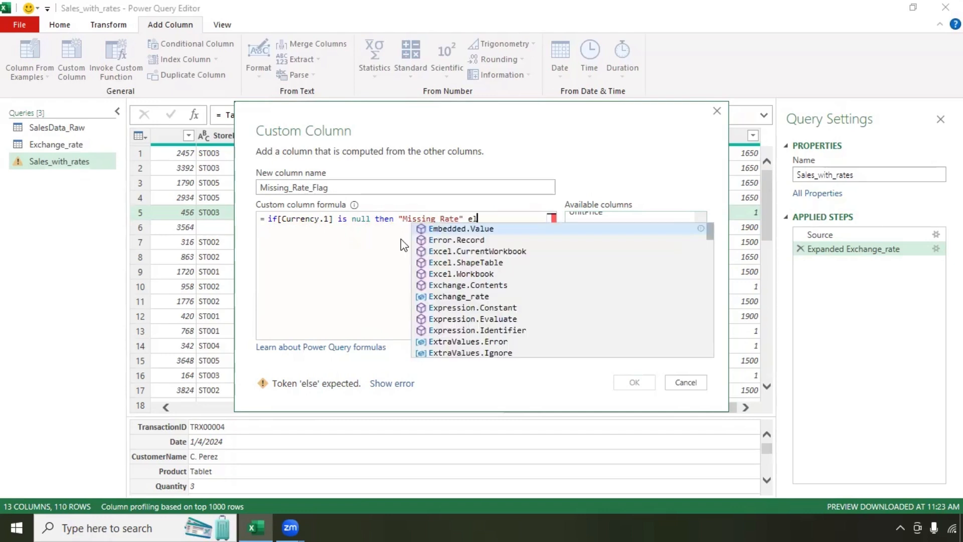
text(se "OK")
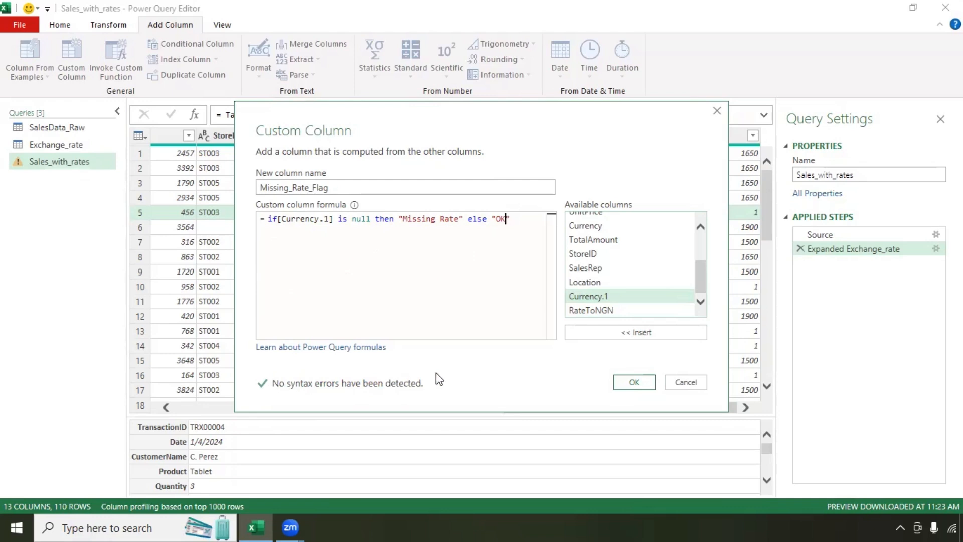
click(633, 382)
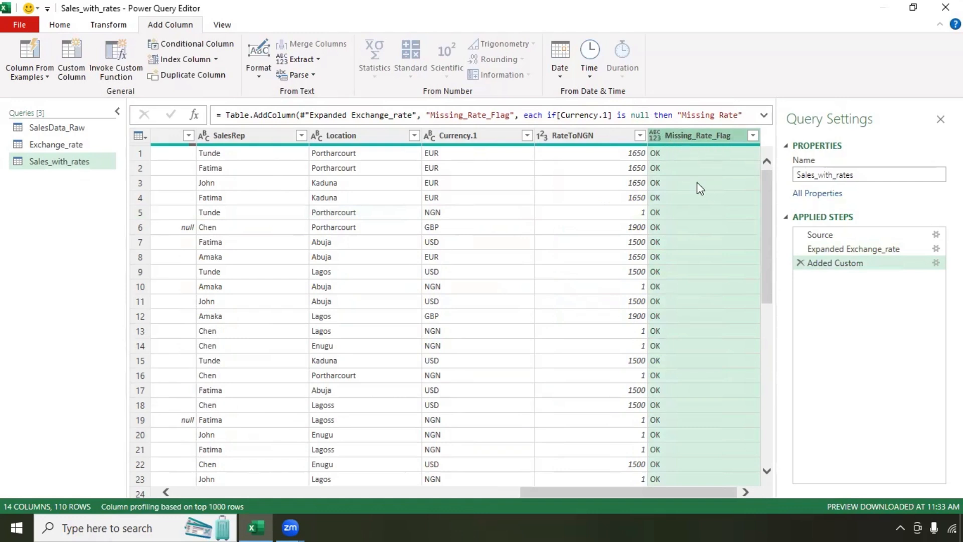
Step: Scroll through the Missing_Rate_Flag values and open its filter dropdown to check for Missing Rate
scroll(688, 176, down, 8)
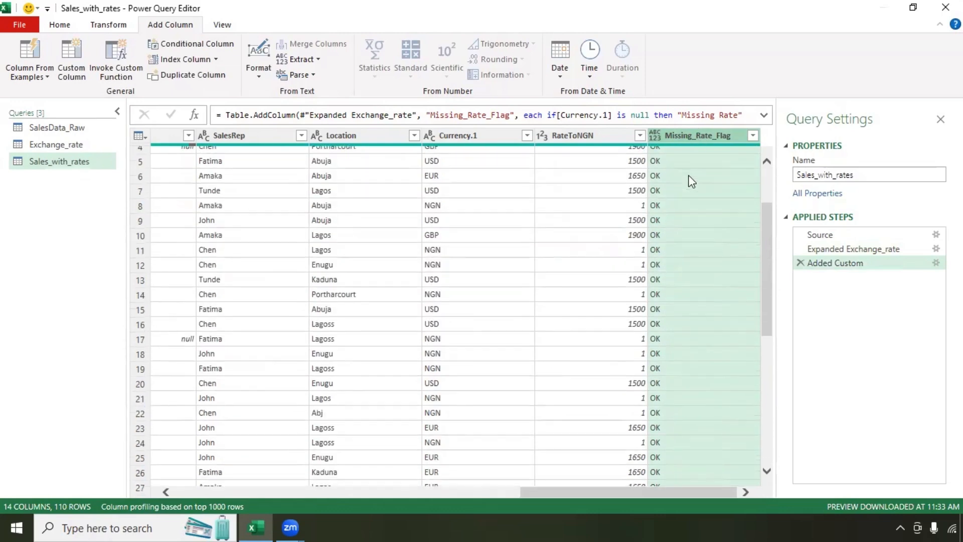
scroll(691, 180, up, 8)
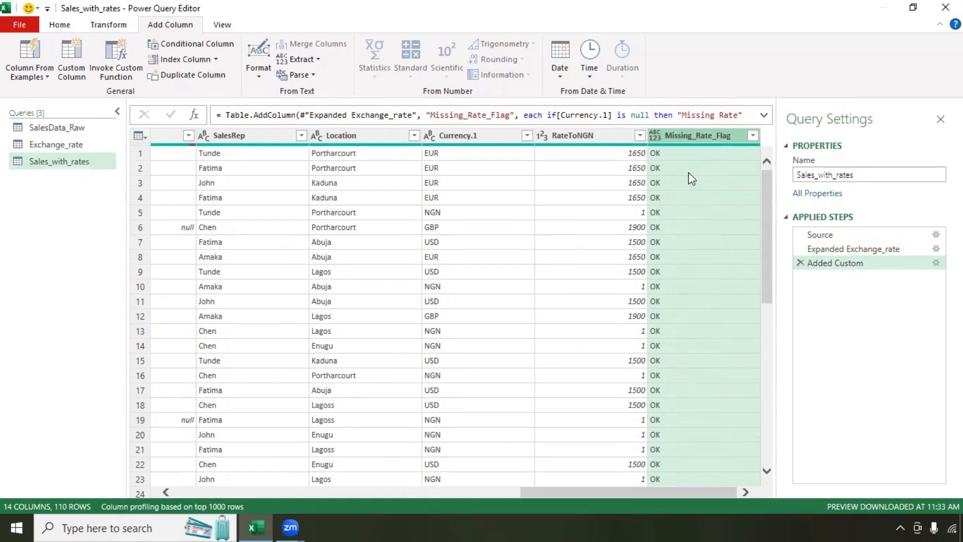
scroll(686, 178, down, 9)
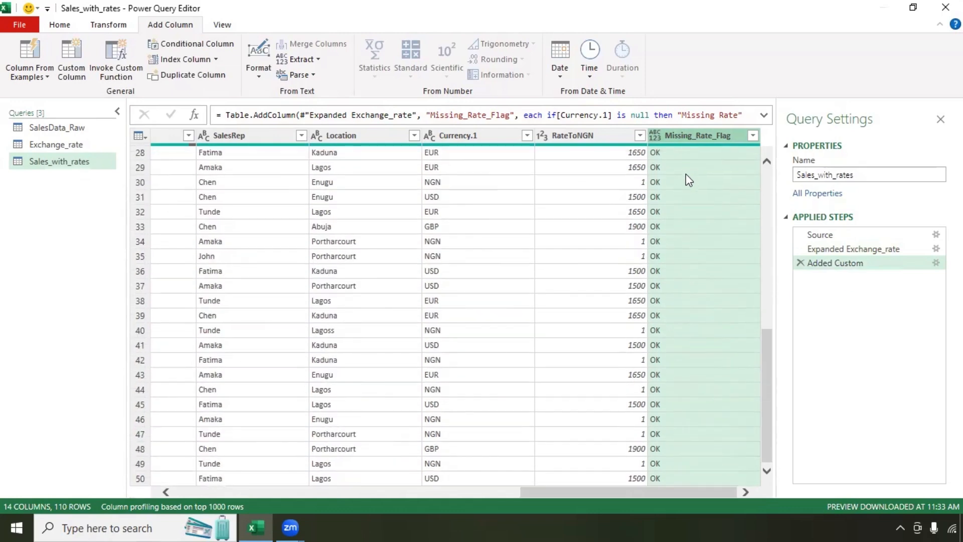
scroll(686, 178, up, 9)
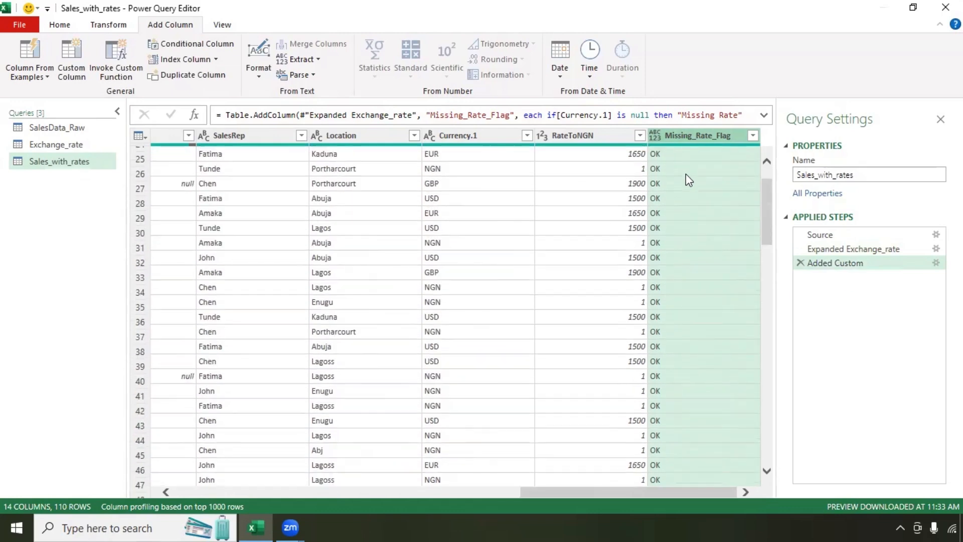
click(752, 136)
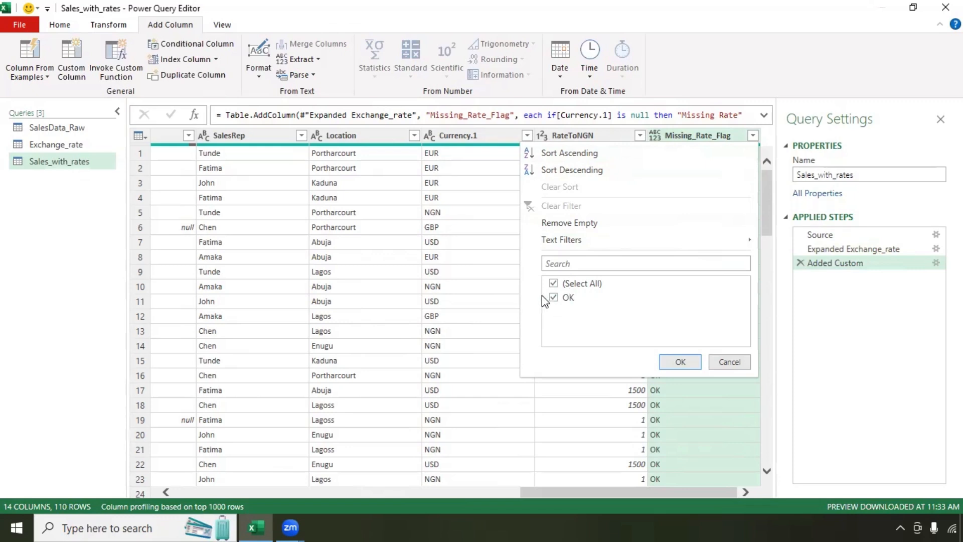
Step: Apply the Missing_Rate_Flag filter, scroll across the table, and collapse the ribbon for more room
click(675, 362)
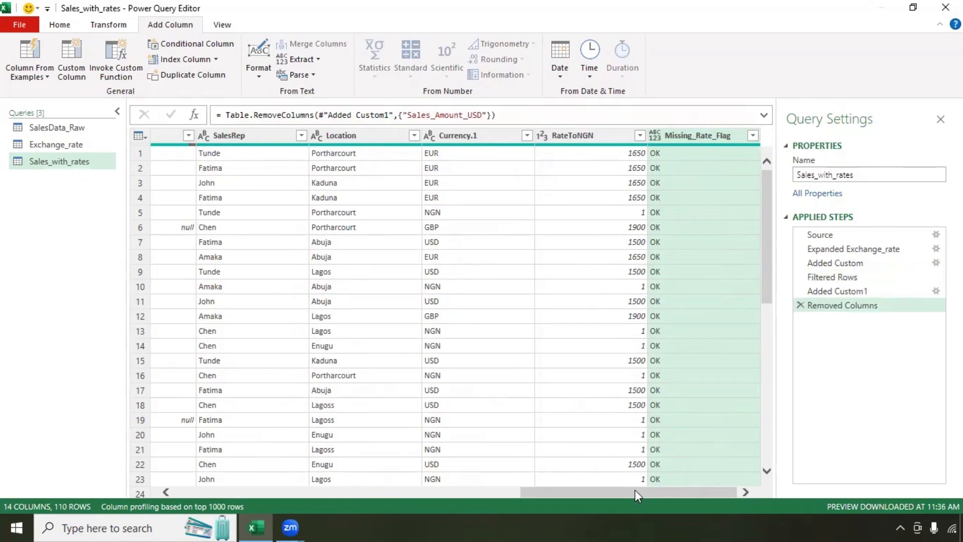
drag(634, 489, 411, 483)
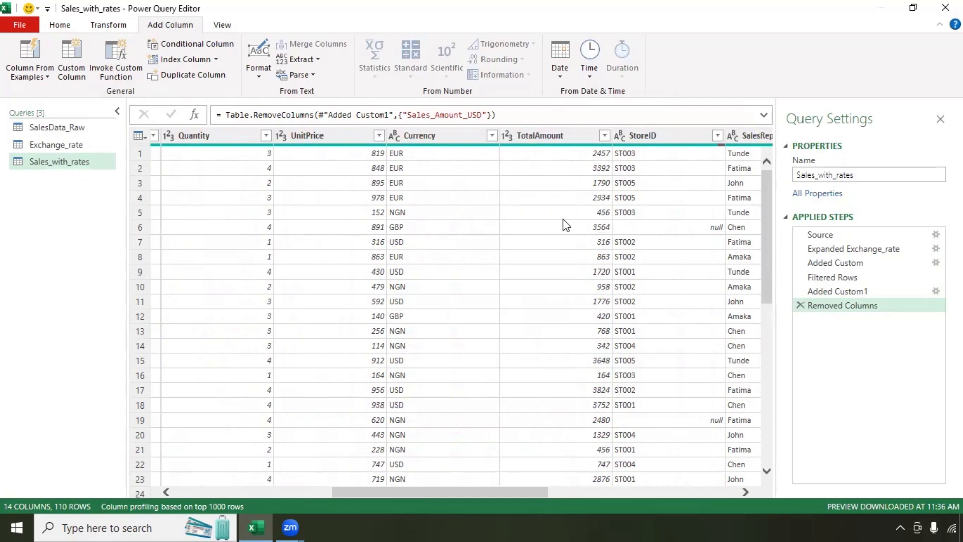
drag(502, 493, 731, 516)
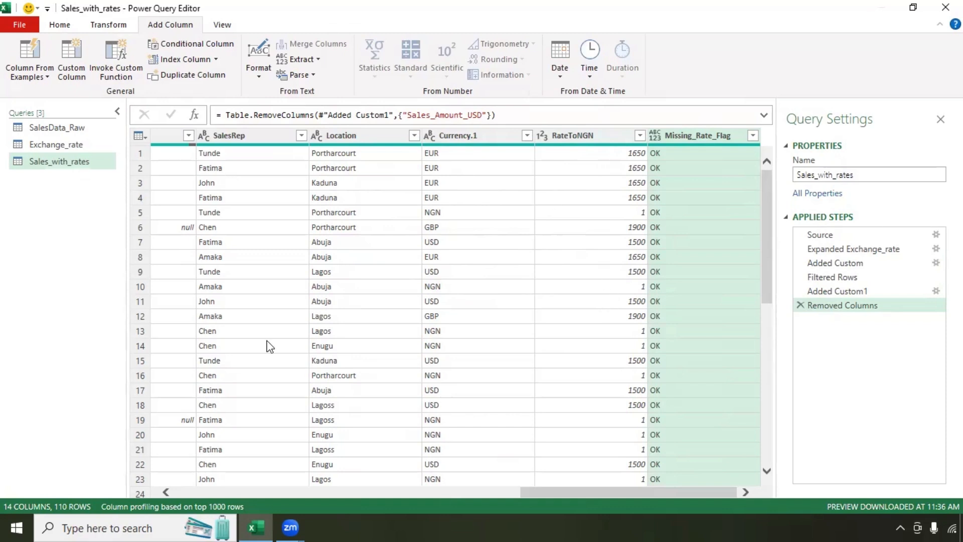
drag(559, 493, 556, 493)
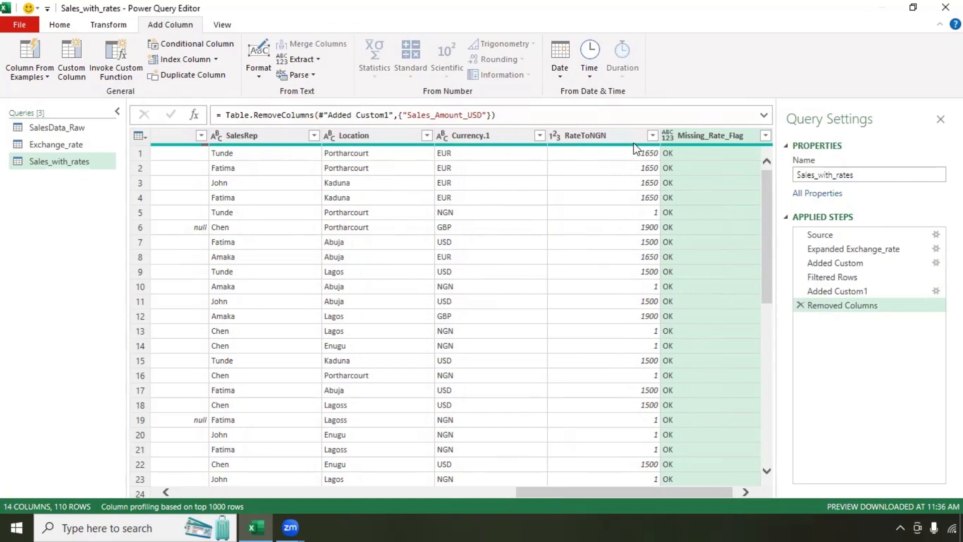
drag(633, 492, 652, 486)
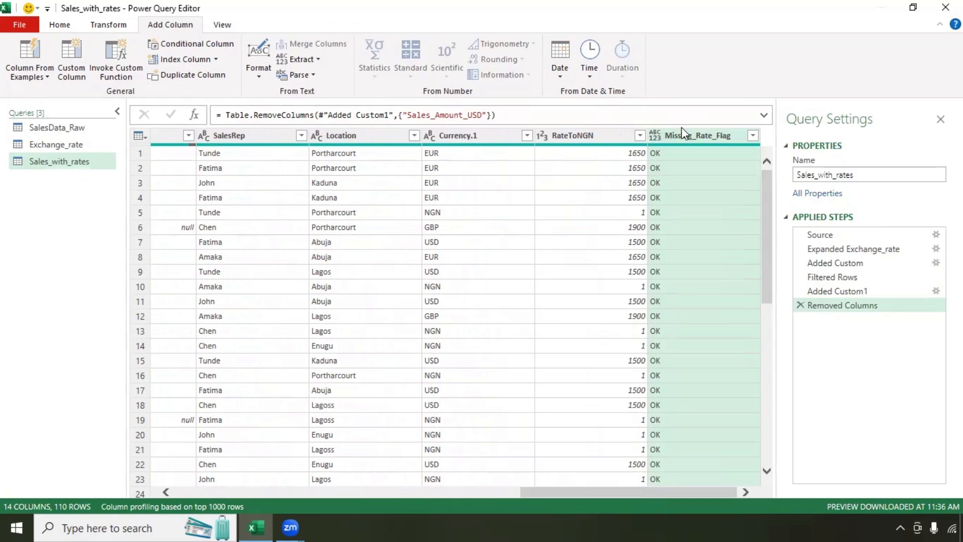
double_click(170, 26)
Step: Add a Sales_Amount_NGN custom column with the formula [TotalAmount]*[RateToNGN]
click(161, 26)
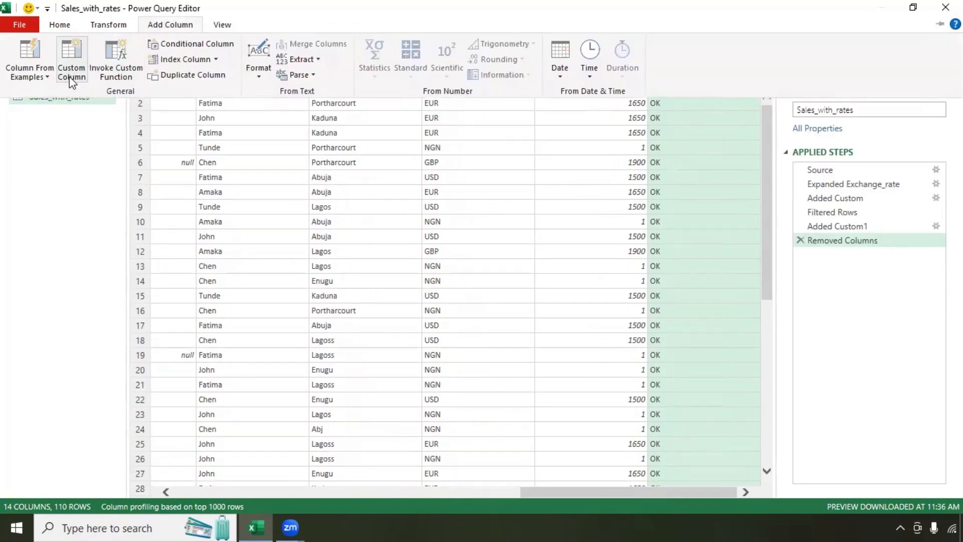
click(68, 74)
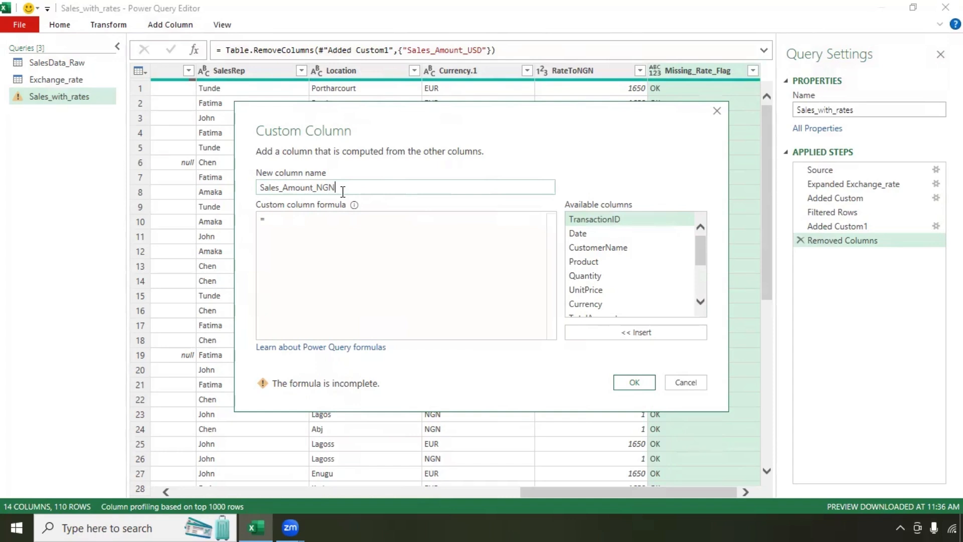
click(289, 222)
drag(486, 131, 448, 161)
scroll(556, 281, down, 1)
click(555, 317)
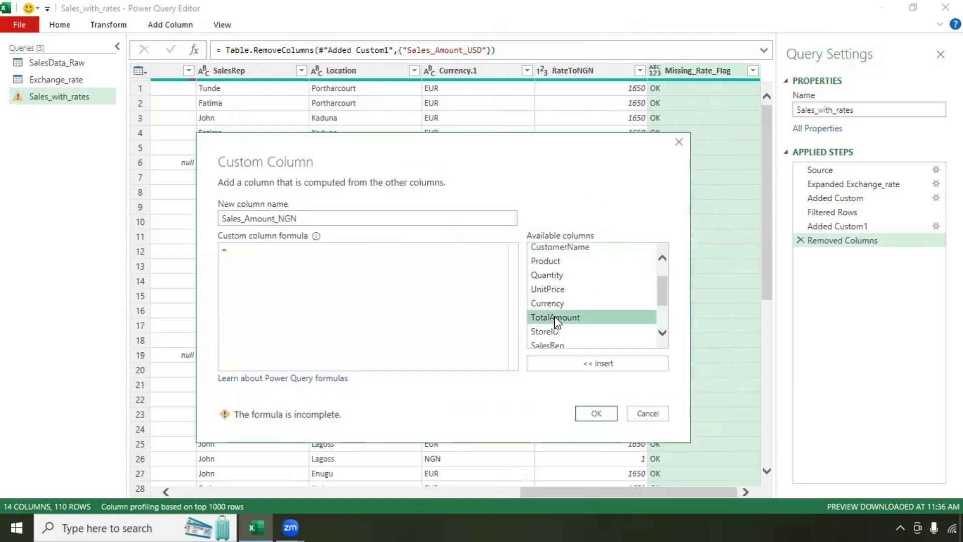
double_click(555, 317)
text(*)
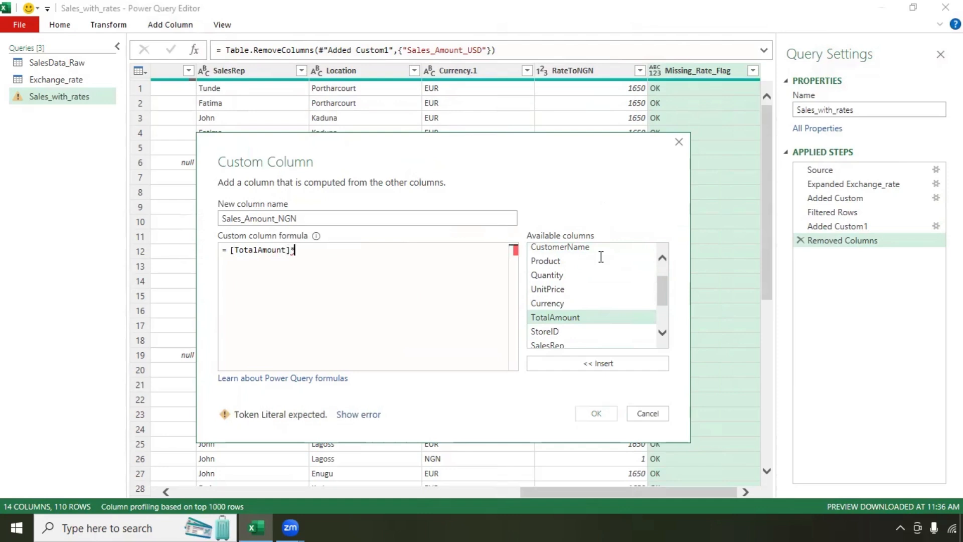
scroll(601, 257, down, 3)
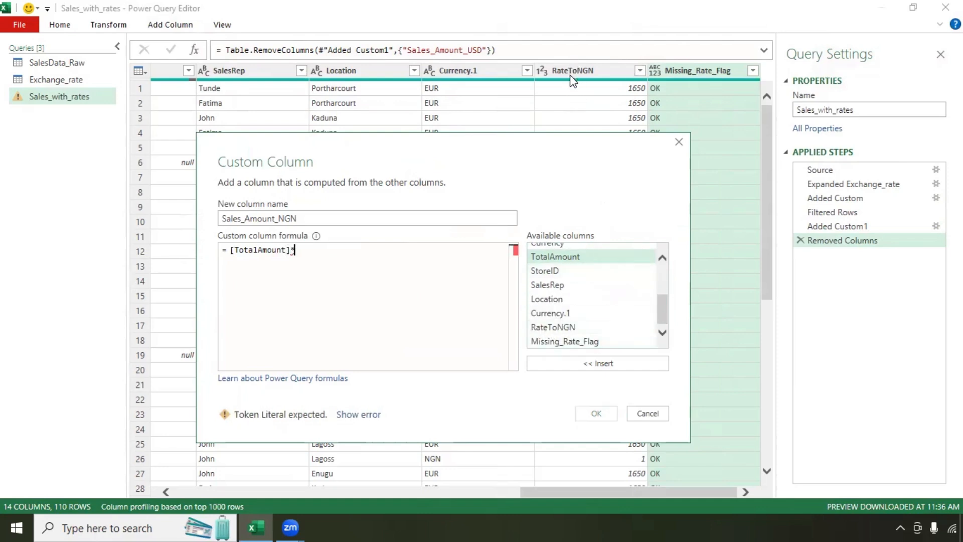
click(563, 327)
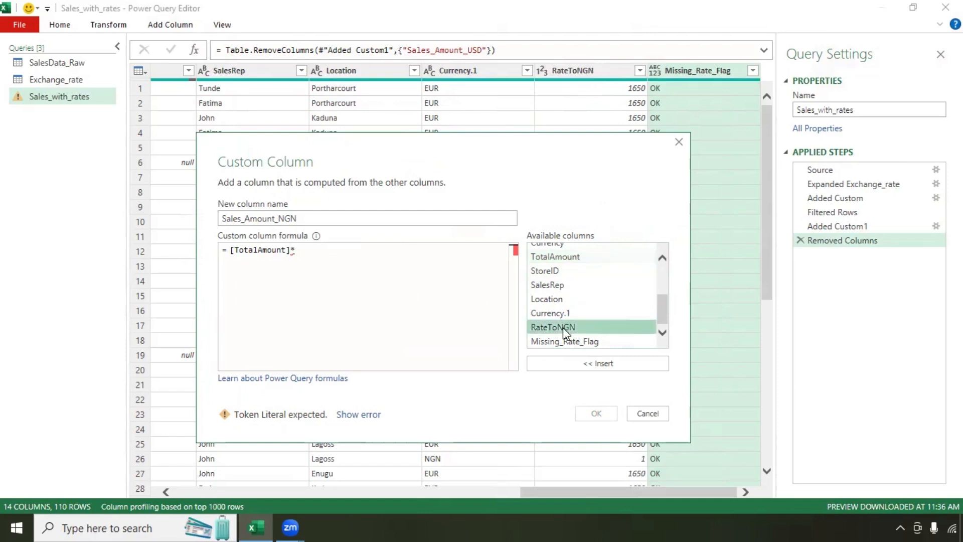
double_click(563, 327)
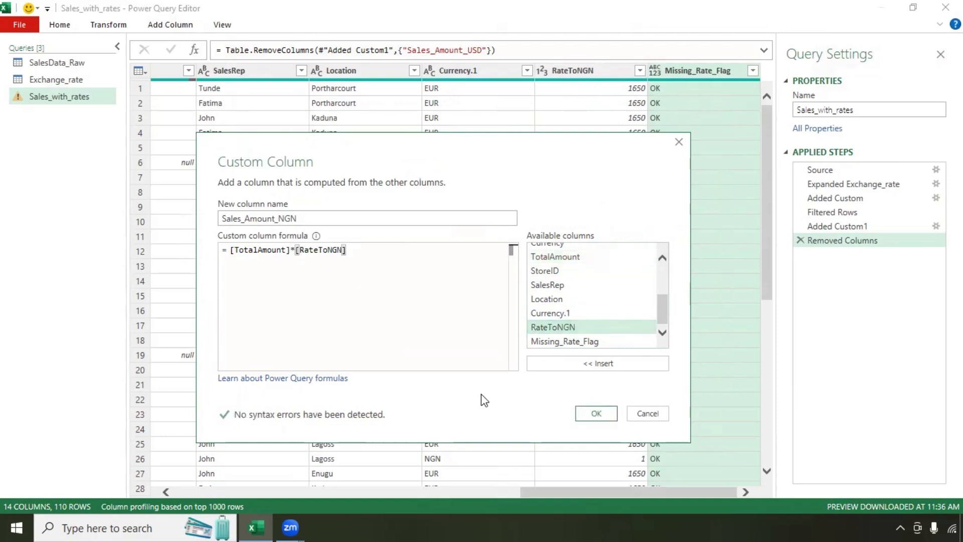
key(Return)
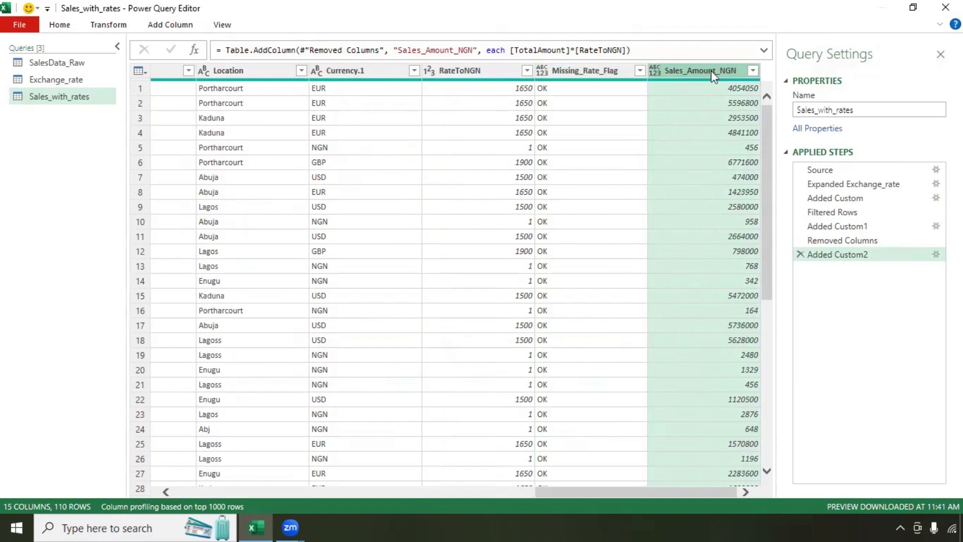
click(141, 119)
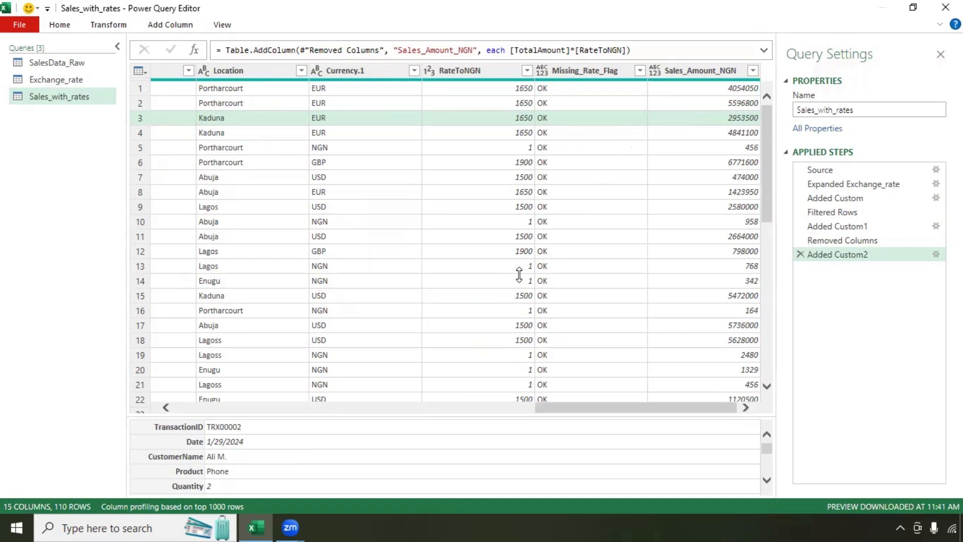
click(702, 71)
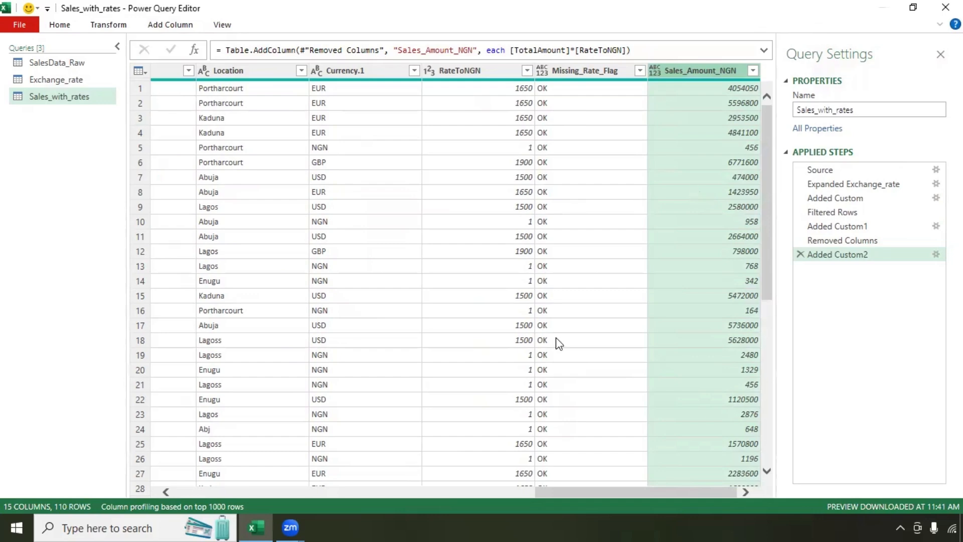
drag(576, 492, 357, 496)
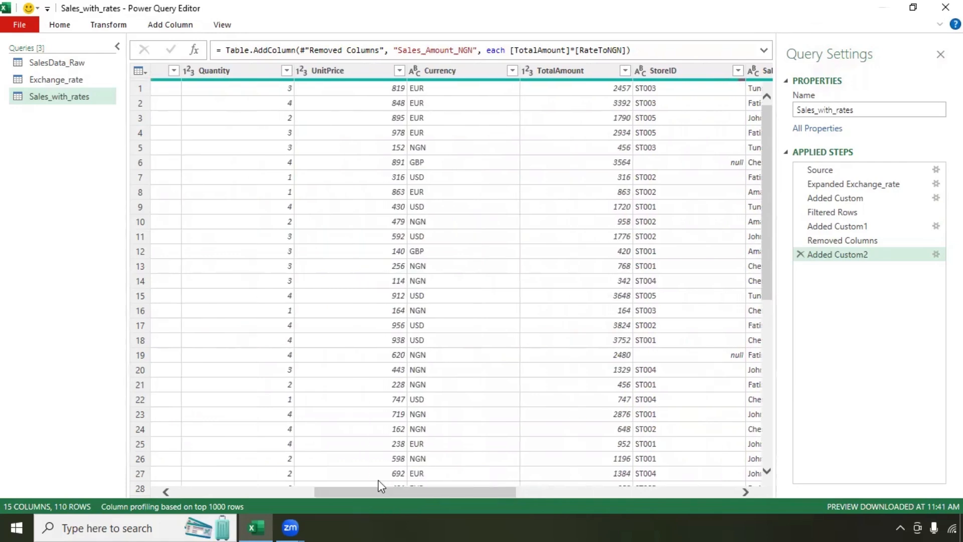
click(585, 69)
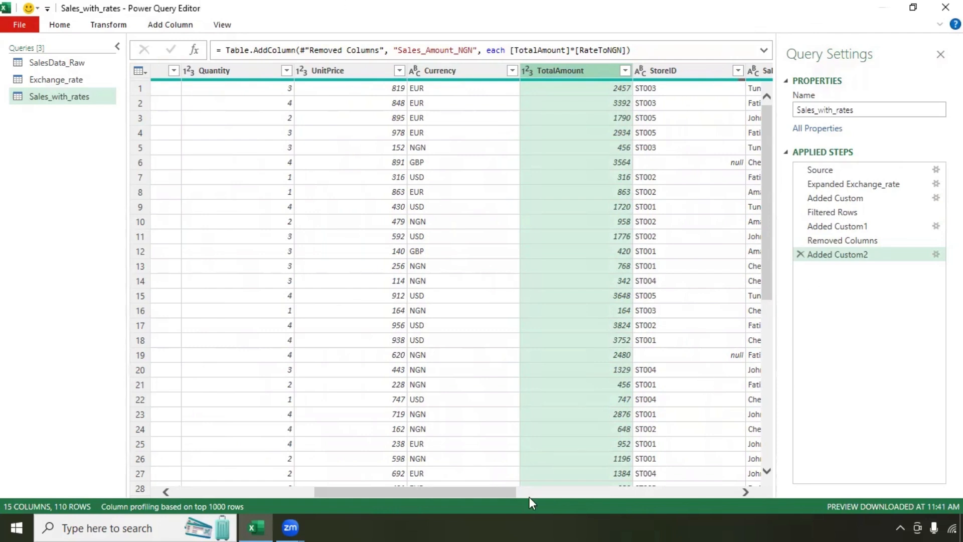
drag(463, 493, 702, 492)
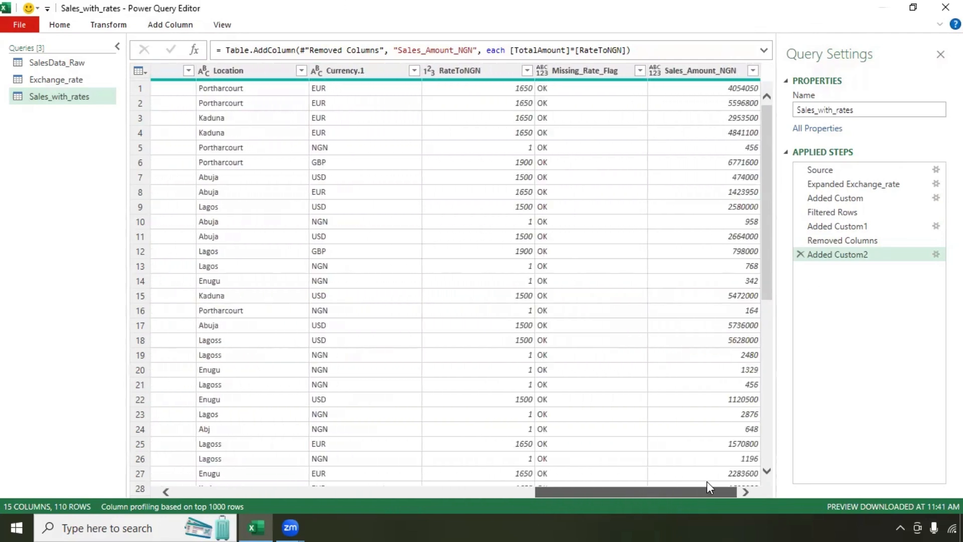
Step: Rename the Added Custom2 applied step to 'Added Sales_Amount_NGN'
right_click(839, 257)
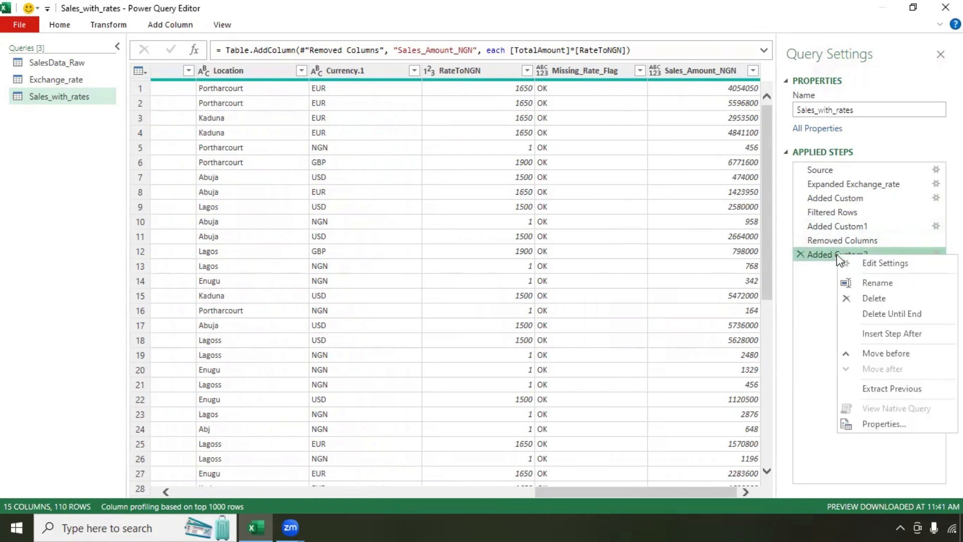
click(857, 281)
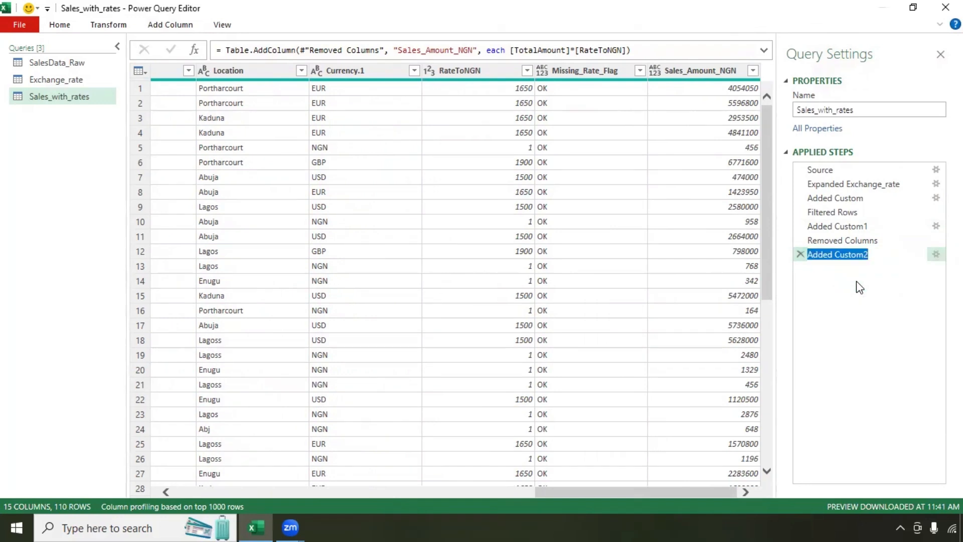
text(Added Sales_Amount_NGN)
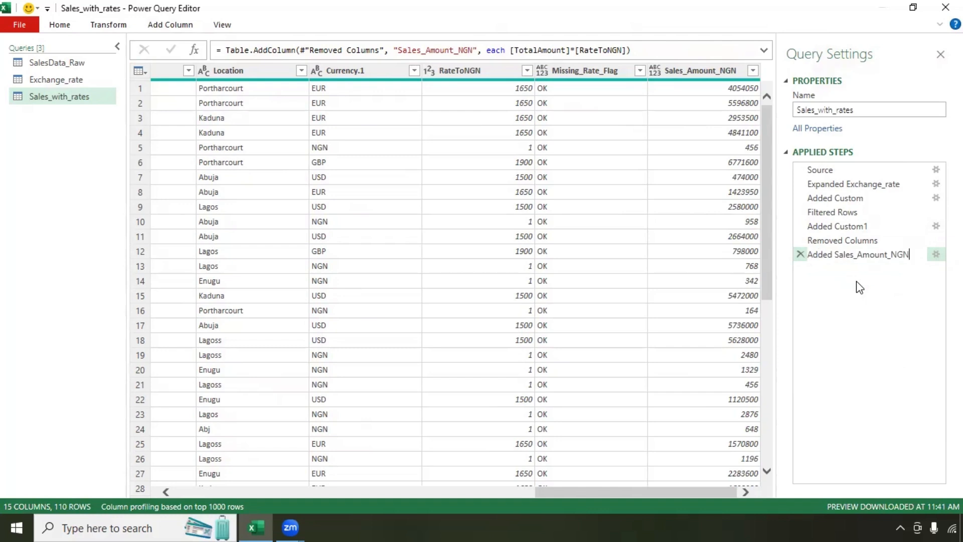
key(Return)
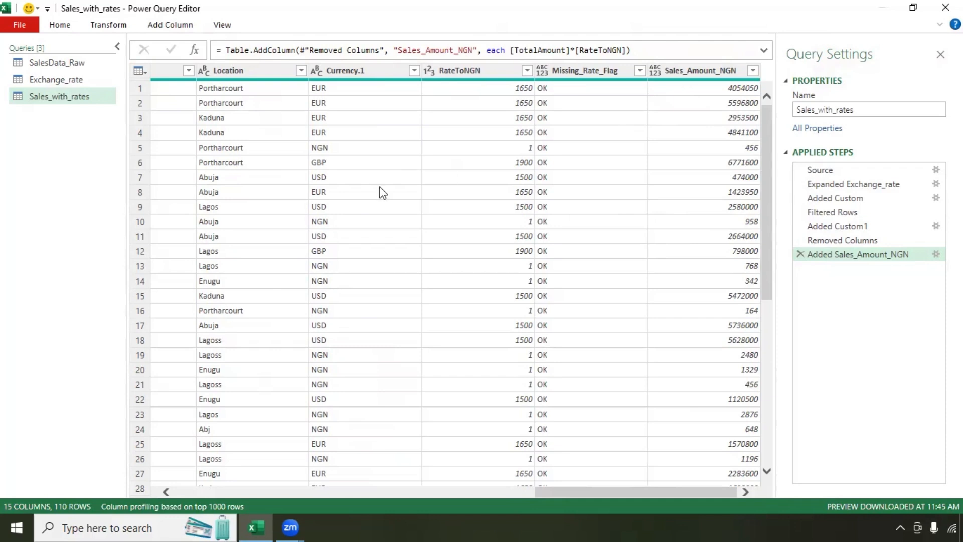
Step: Close & Load the Sales_with_rates query into the workbook
click(66, 26)
click(33, 79)
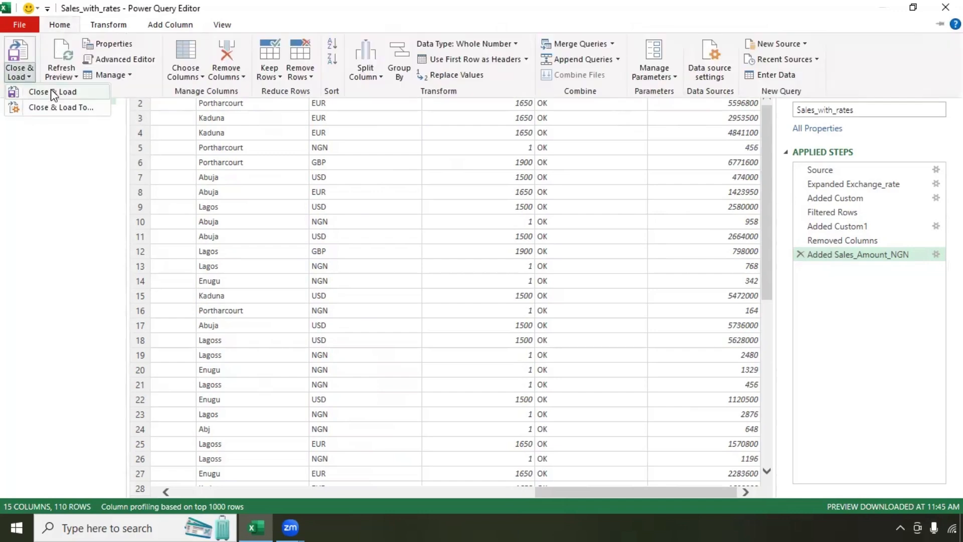
click(50, 89)
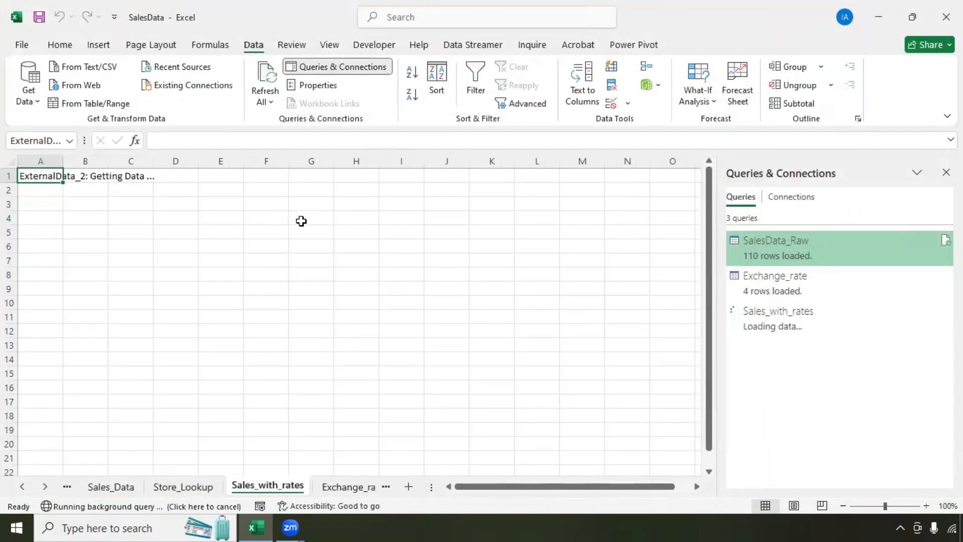
Step: Scroll the loaded table and select the Sales_Amount_NGN column to verify it
scroll(300, 236, down, 13)
scroll(300, 237, up, 8)
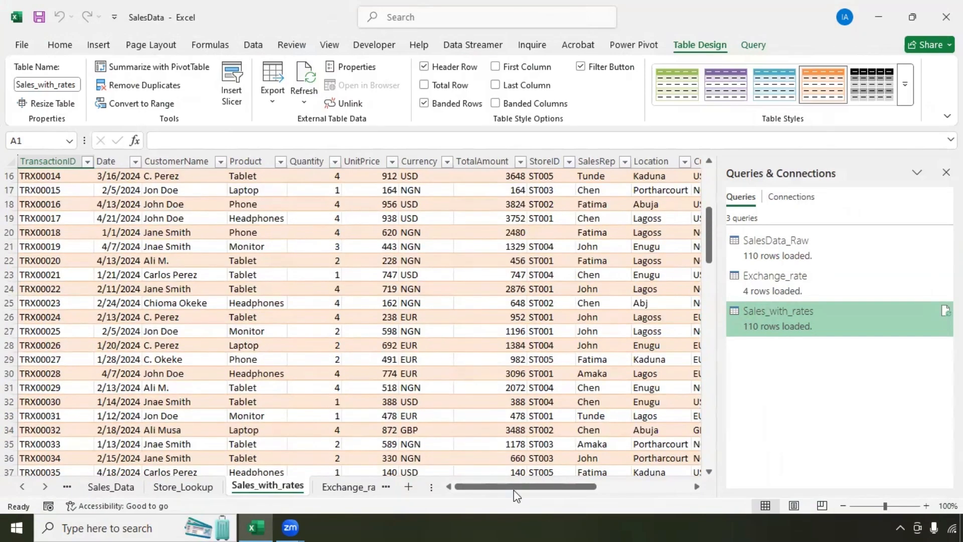
drag(516, 496, 607, 495)
click(590, 158)
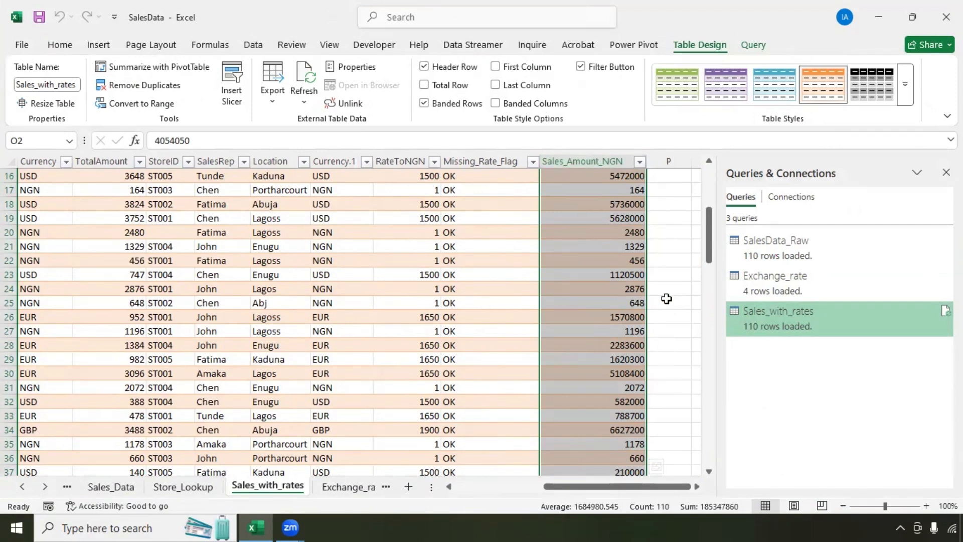
scroll(654, 295, left, 5)
Step: Move the Sales_with_rates sheet tab to sit right after SalesData_Raw
click(24, 487)
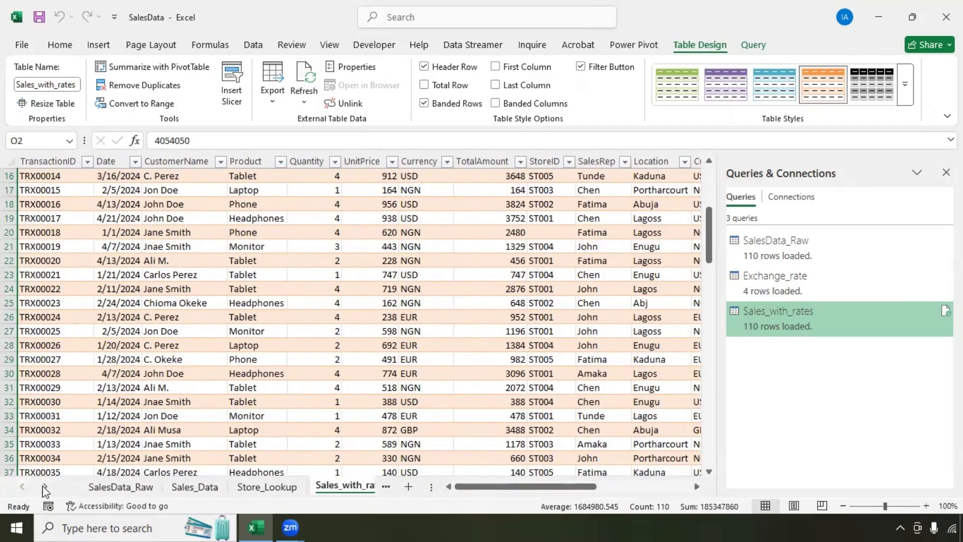
click(100, 487)
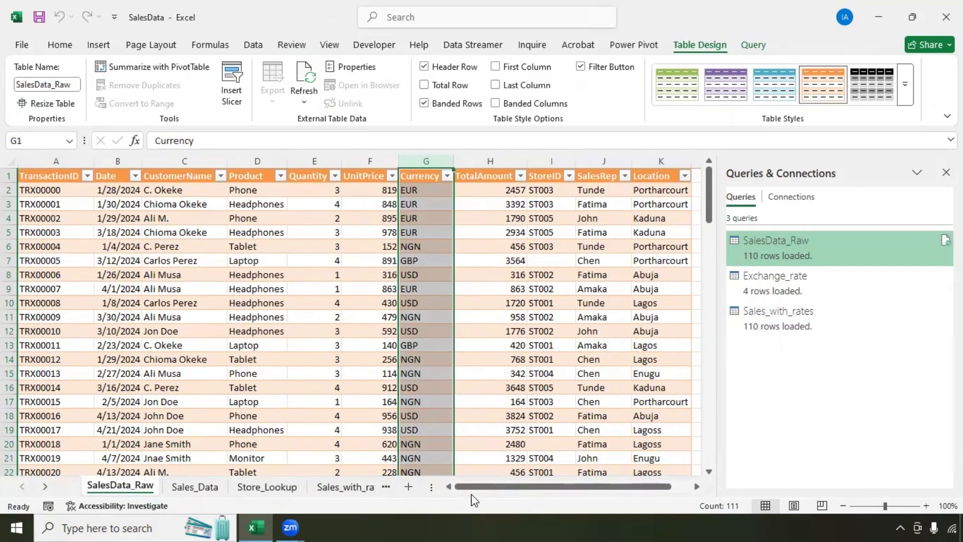
drag(486, 487, 636, 494)
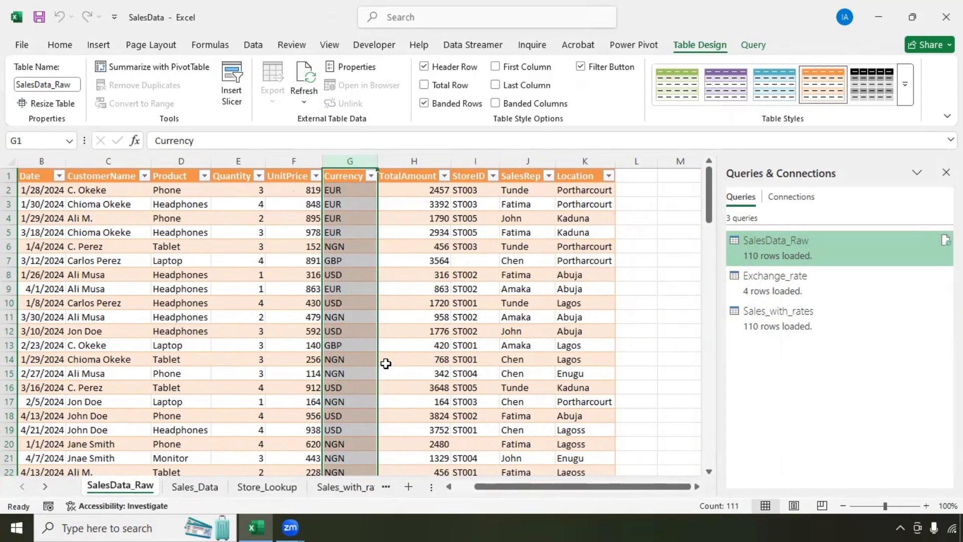
click(331, 486)
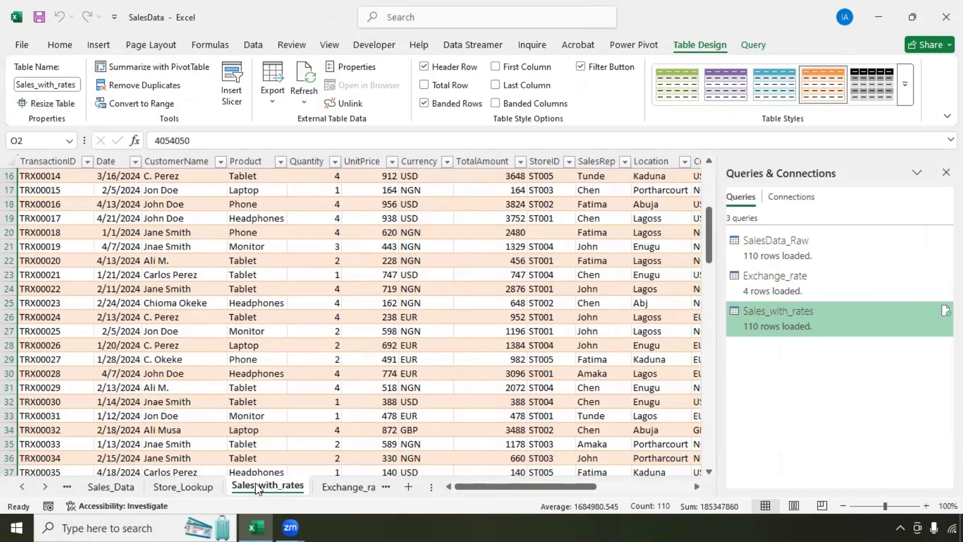
drag(255, 485, 113, 488)
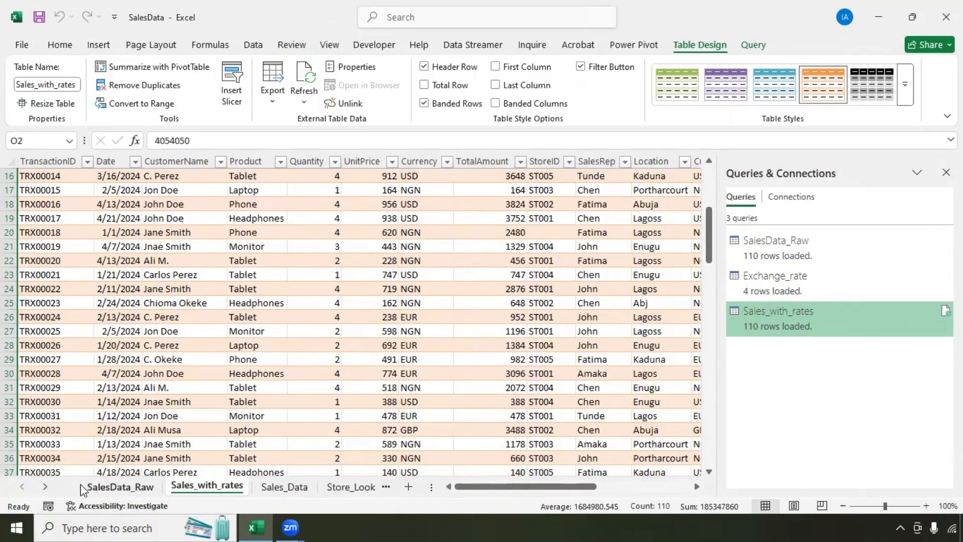
click(111, 488)
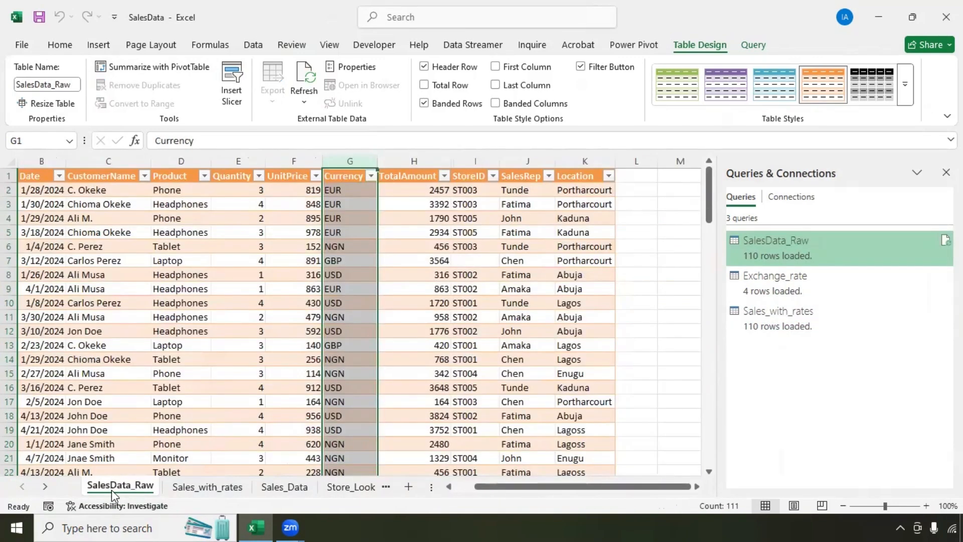
click(205, 487)
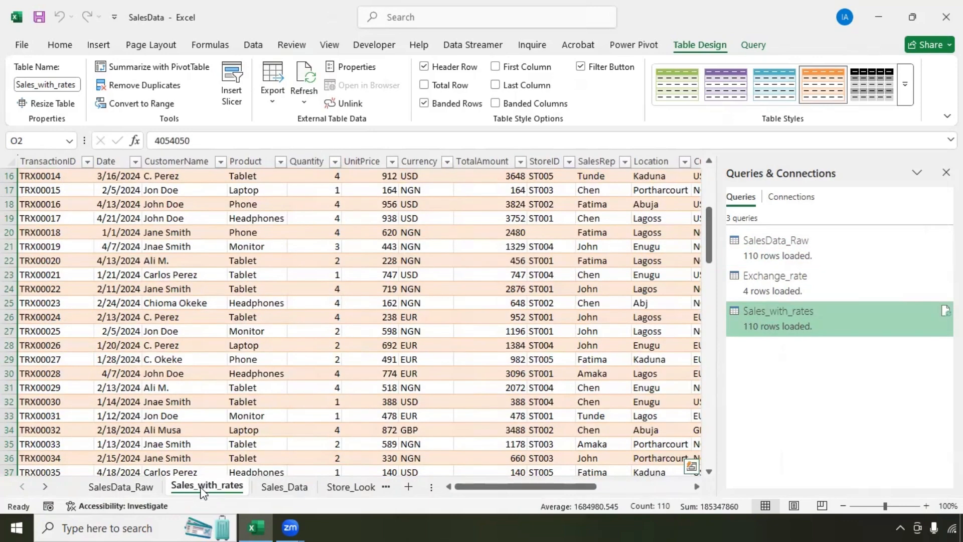
click(125, 489)
click(179, 485)
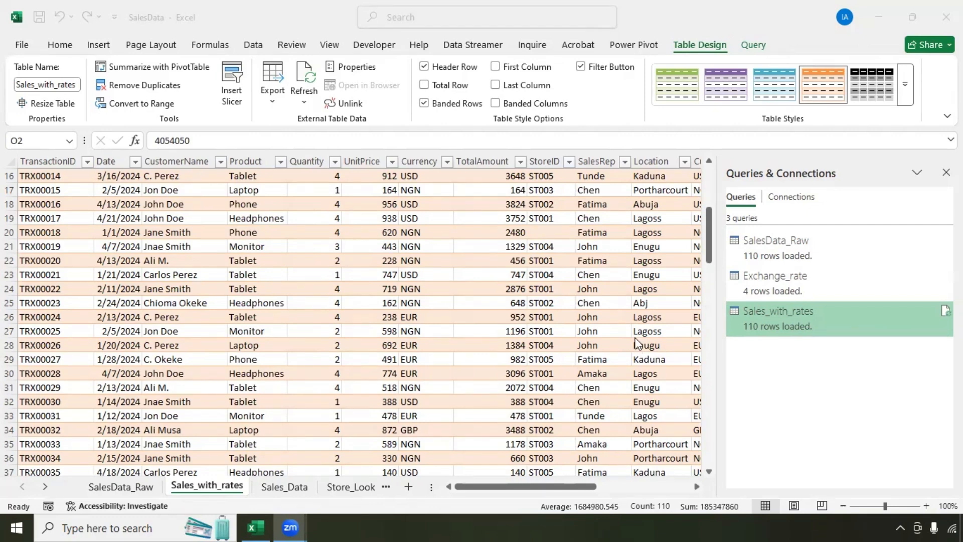
Step: Check the Store_Lookup sheet's Region/StoreID list, Lagos ST001 through Kaduna ST005
click(337, 487)
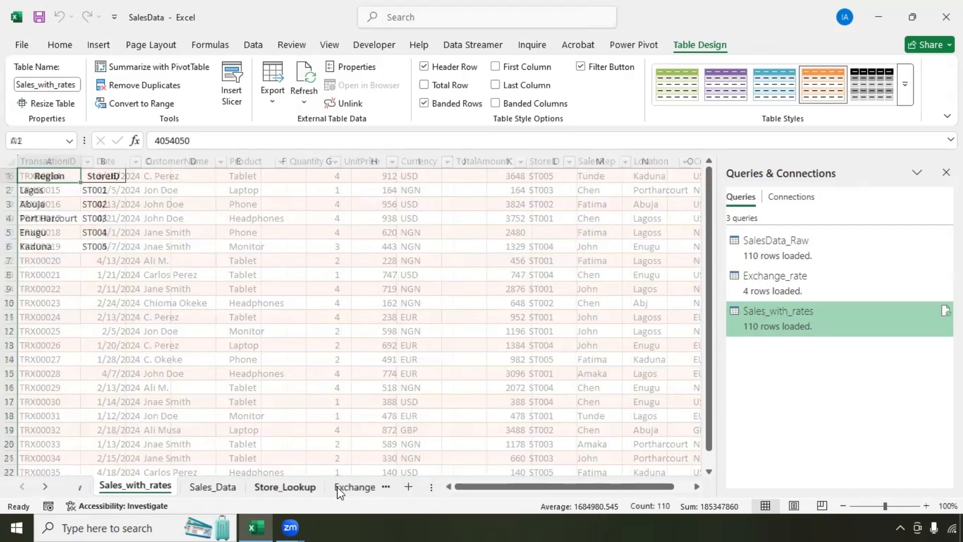
click(8, 176)
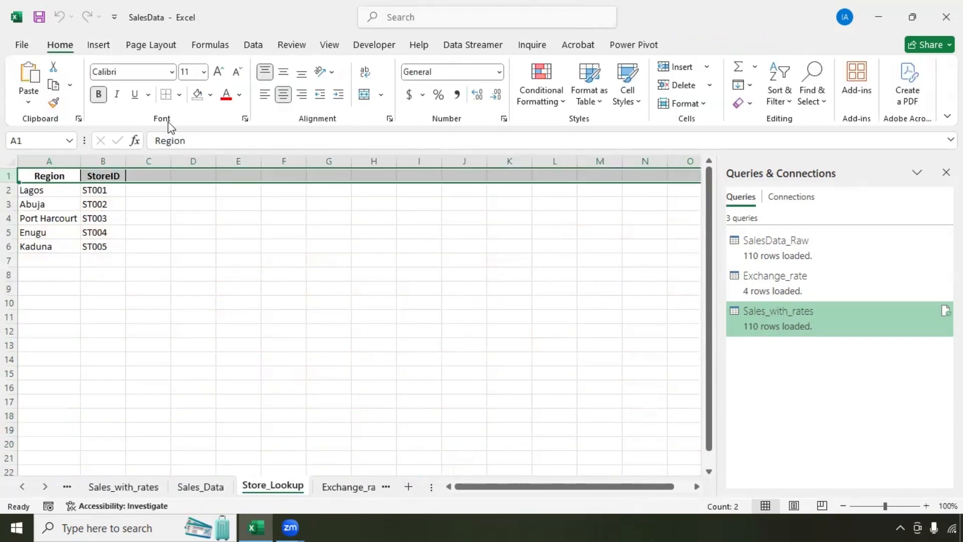
key(ctrl+Down)
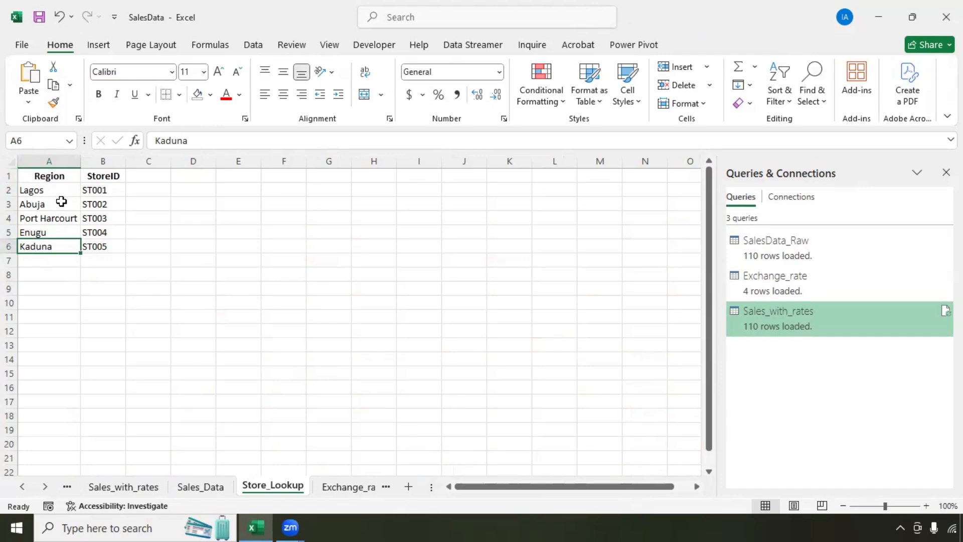
click(140, 489)
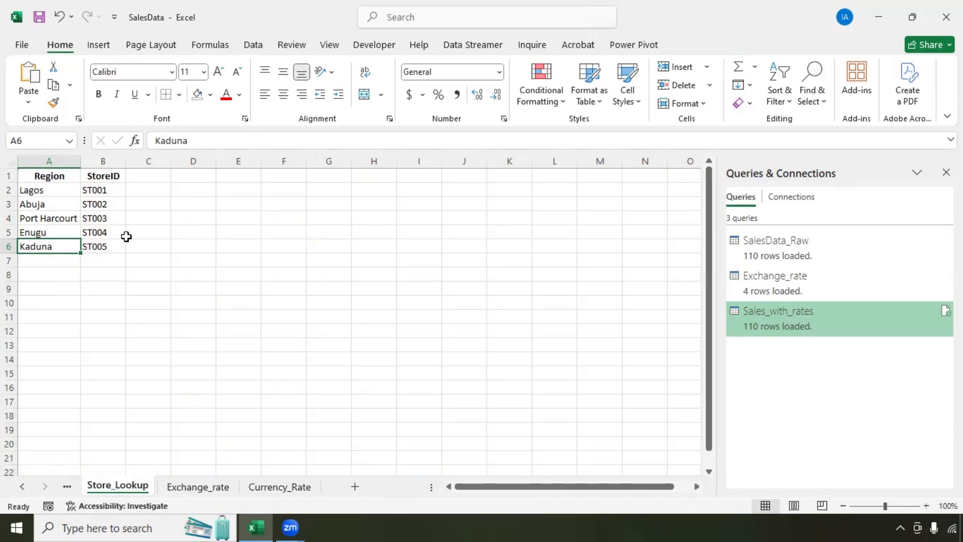
click(47, 206)
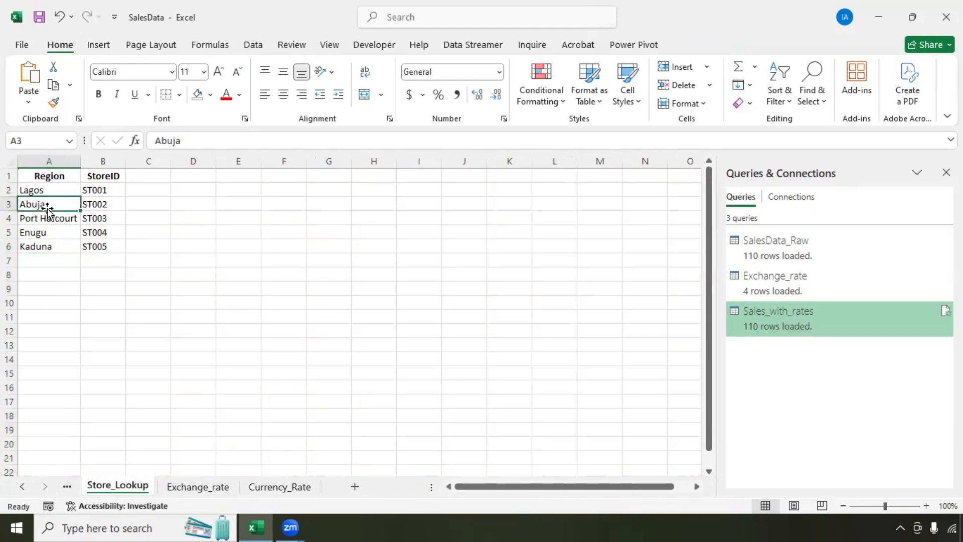
Step: Create a query from the Store_Lookup range A1:B6 and rename its Region column to Location
click(251, 45)
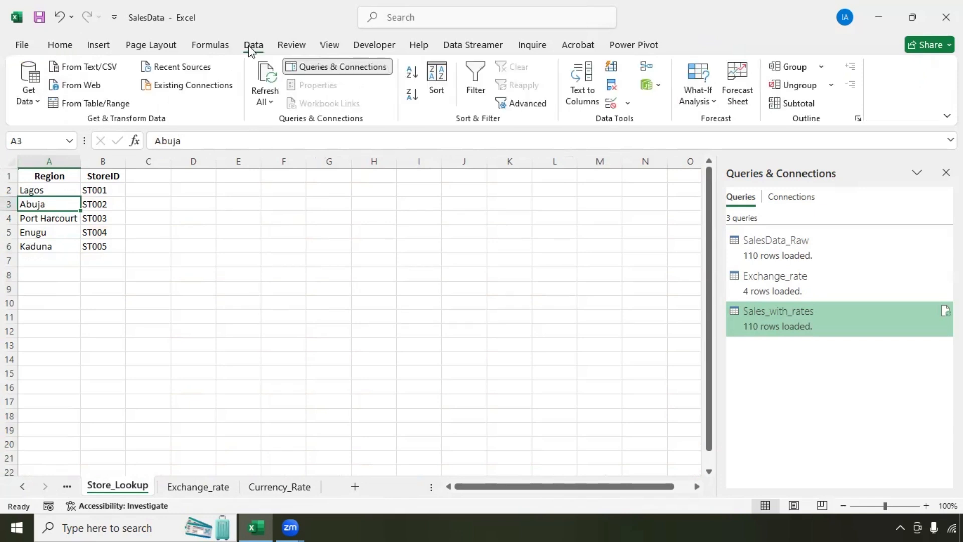
click(75, 106)
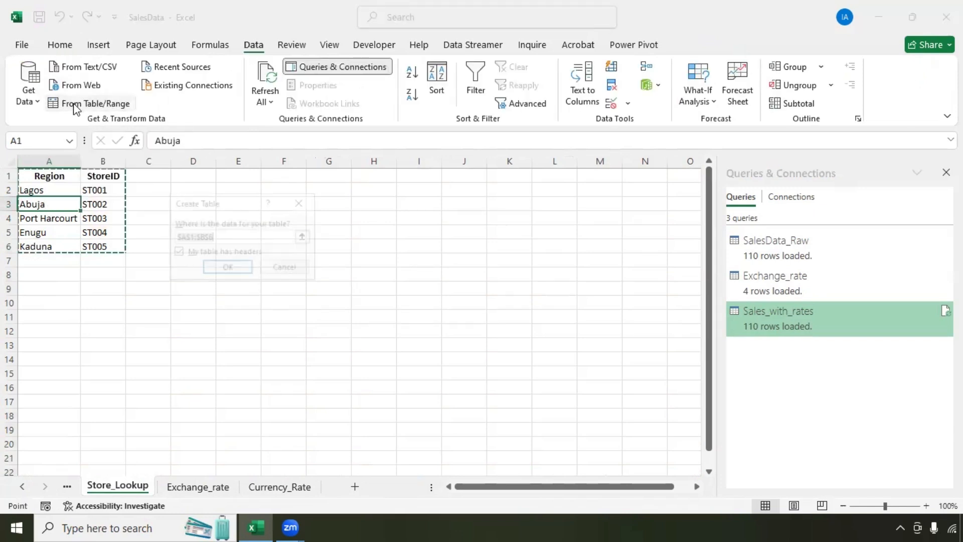
click(228, 269)
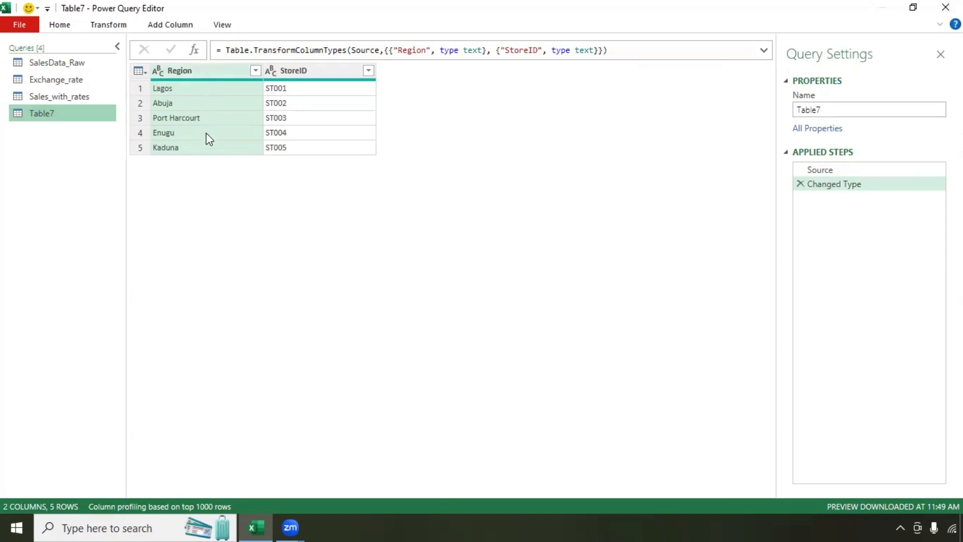
click(194, 71)
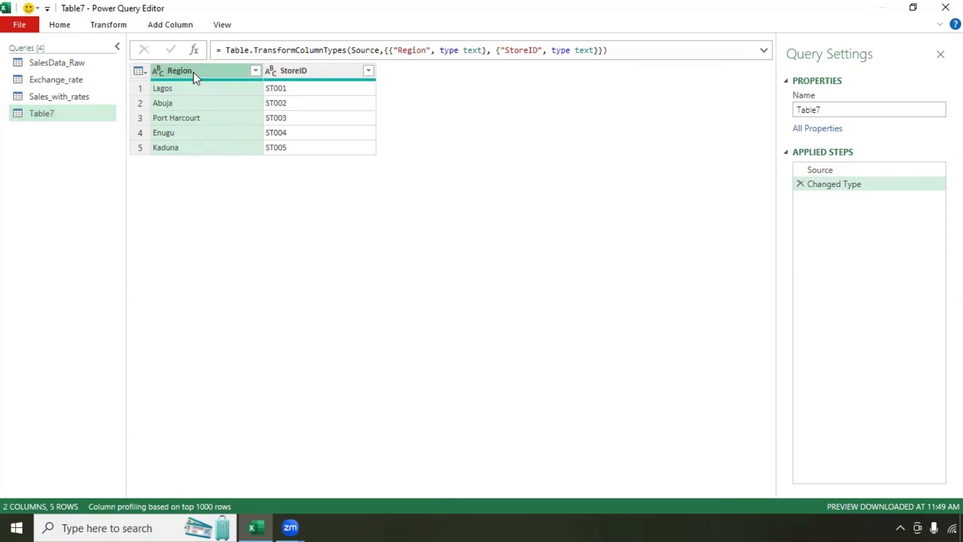
double_click(194, 72)
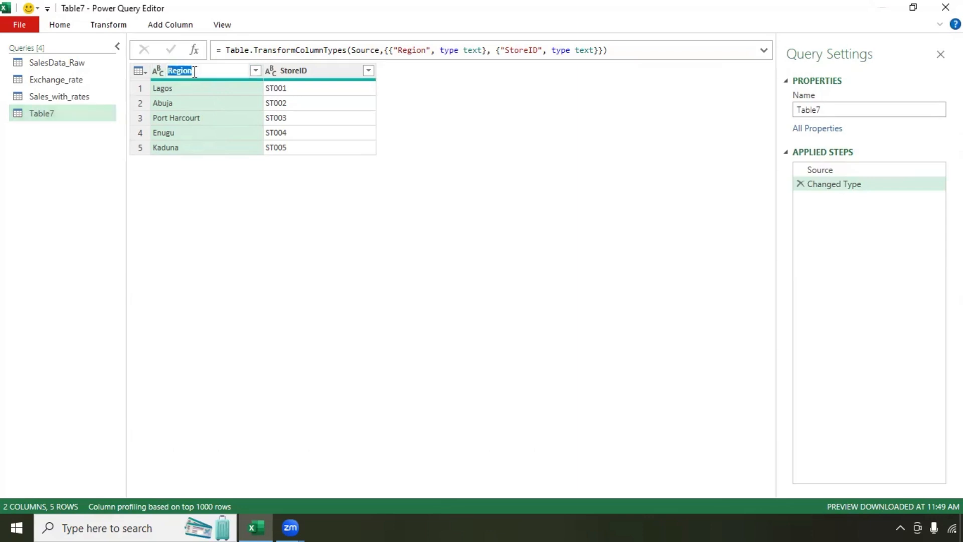
text(Location)
key(Return)
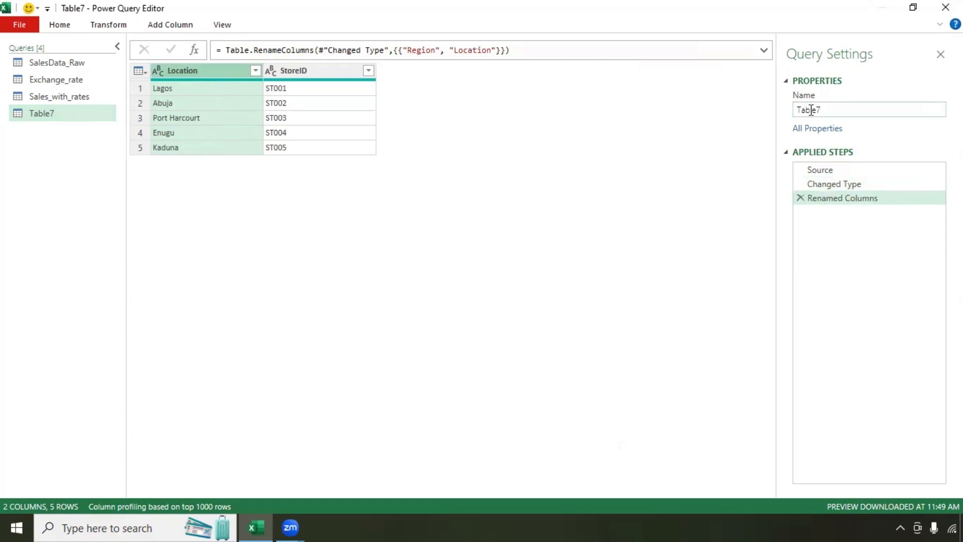
Step: Rename the Table7 query to Store_Map_Lookup, then return to Sales_with_rates
double_click(811, 110)
text(Store_Map_Lookup)
key(Return)
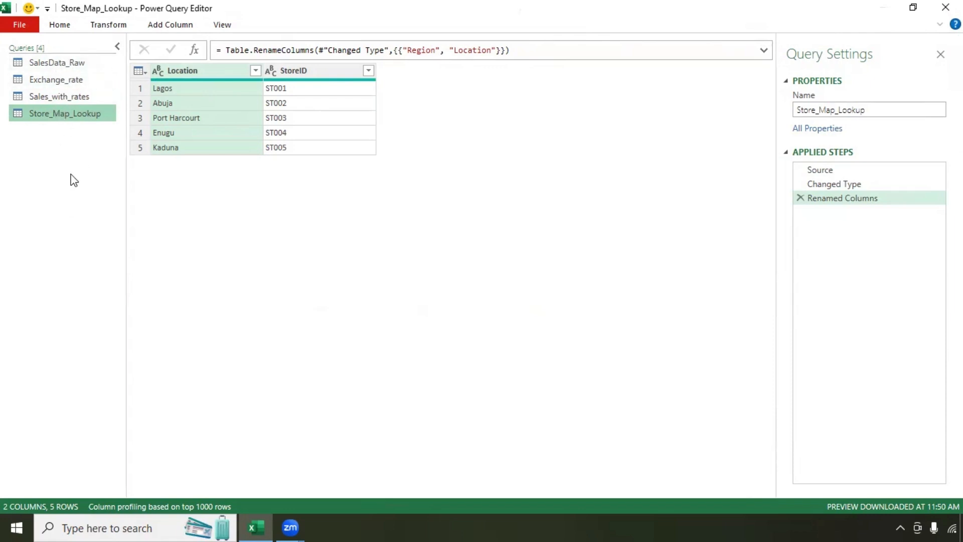
click(43, 98)
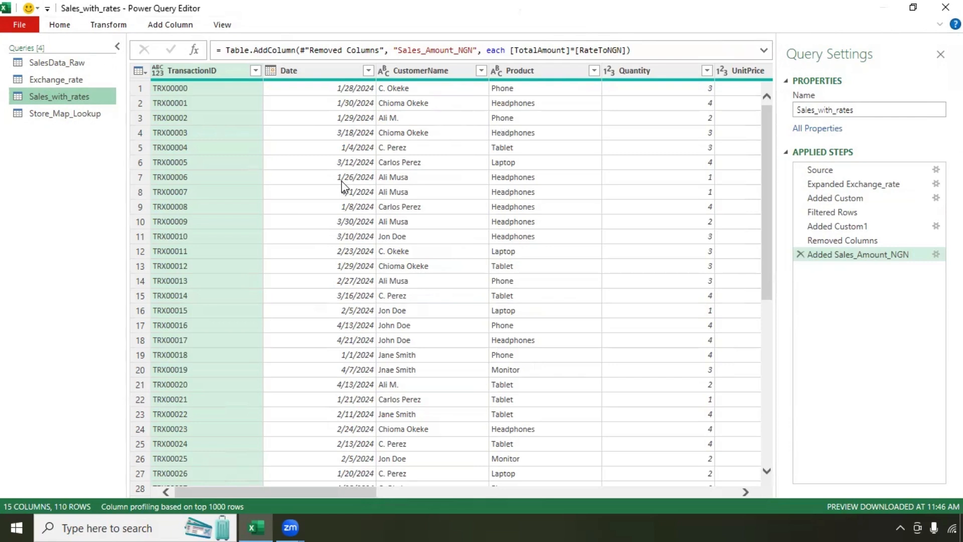
Step: Left-outer merge Sales_with_rates with Store_Map_Lookup, matching the Location column in both tables
click(55, 25)
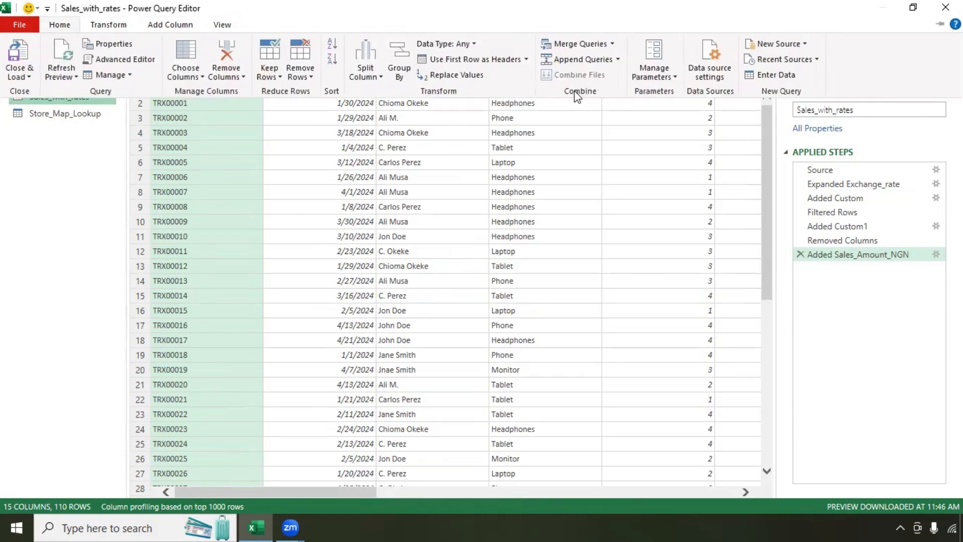
click(598, 46)
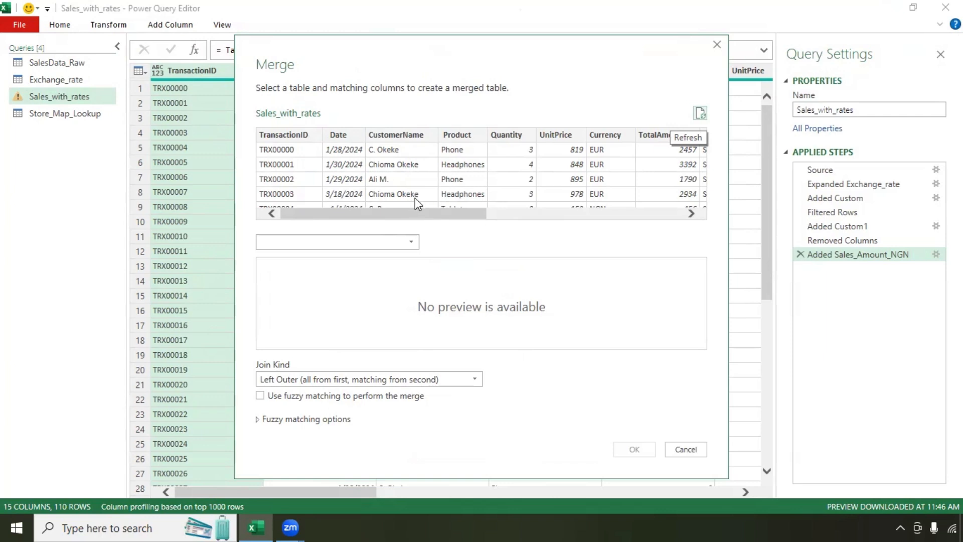
click(413, 245)
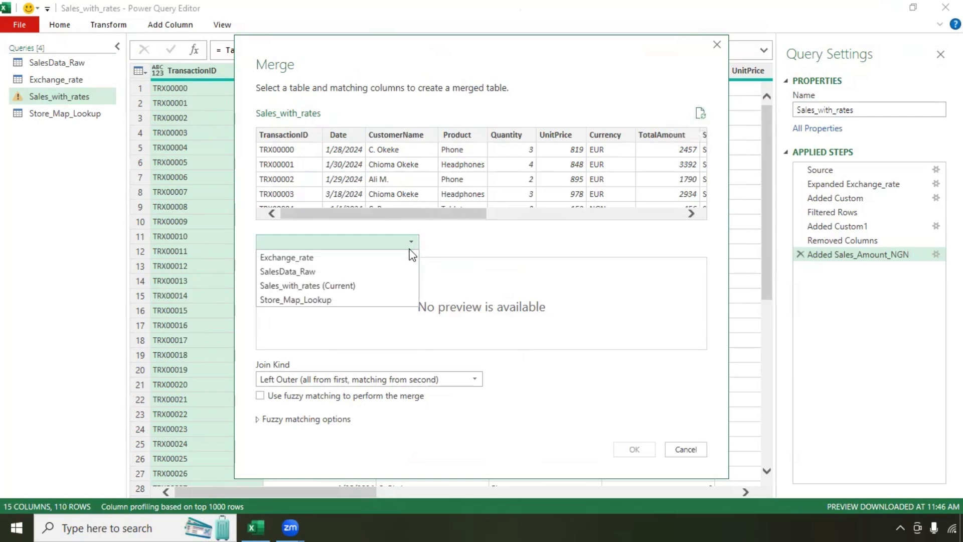
click(372, 301)
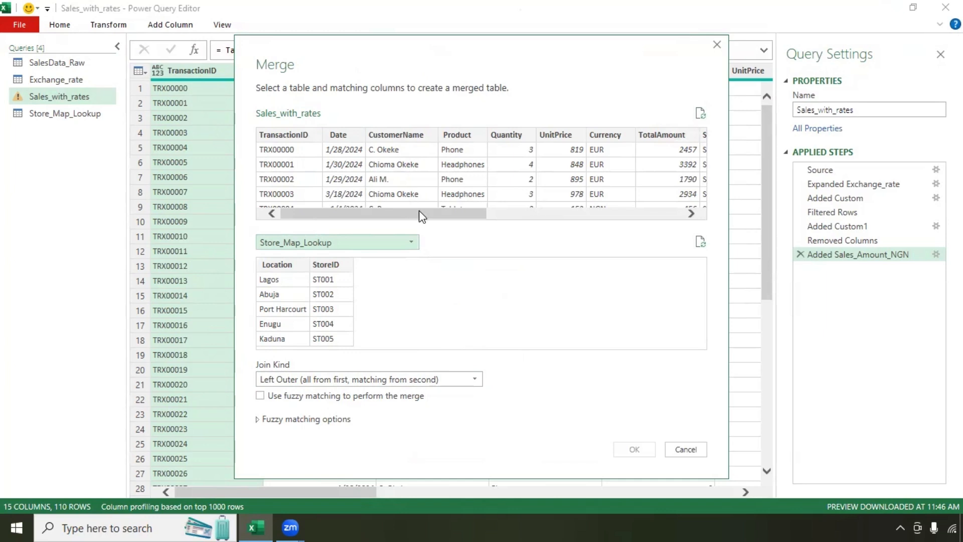
drag(419, 213, 540, 214)
click(554, 134)
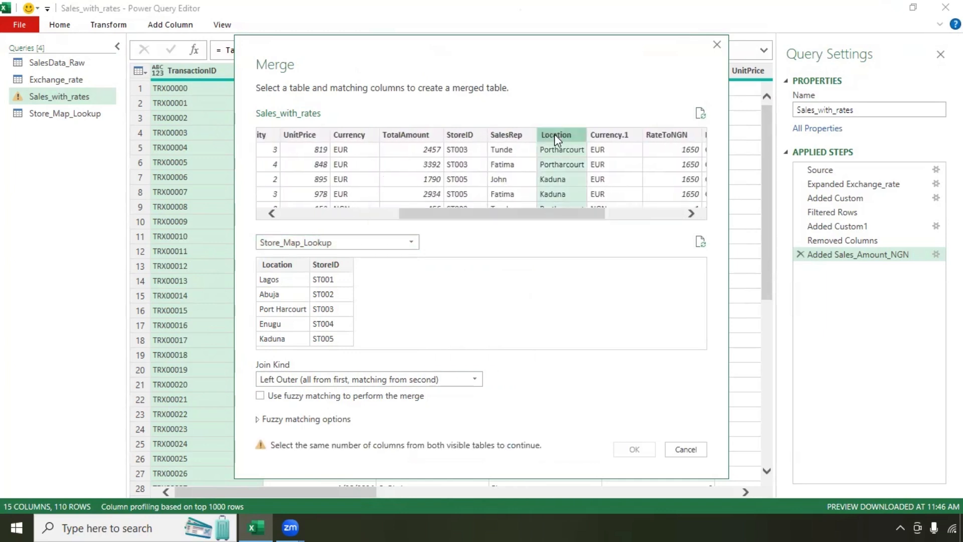
click(276, 269)
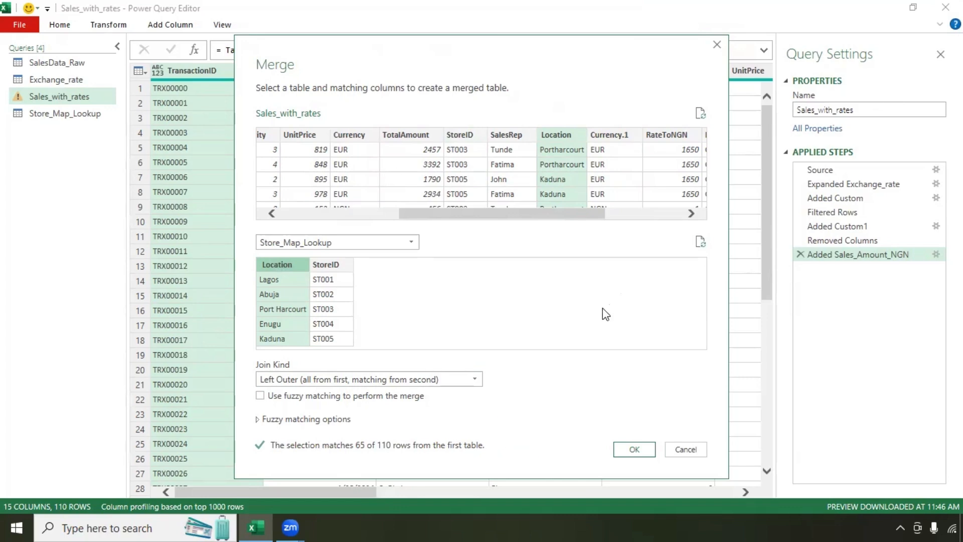
key(Return)
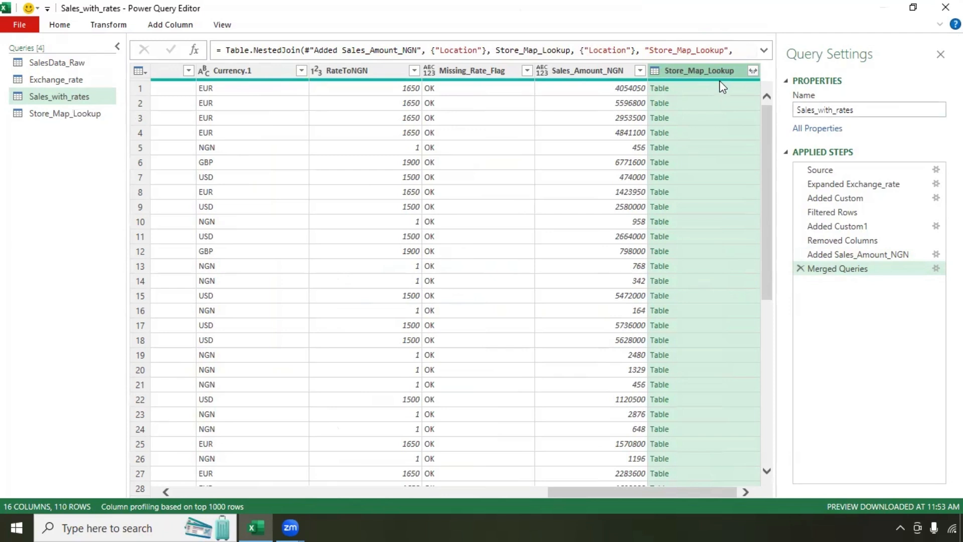
Step: Expand the merged Store_Map_Lookup column, keeping only its StoreID field
click(753, 71)
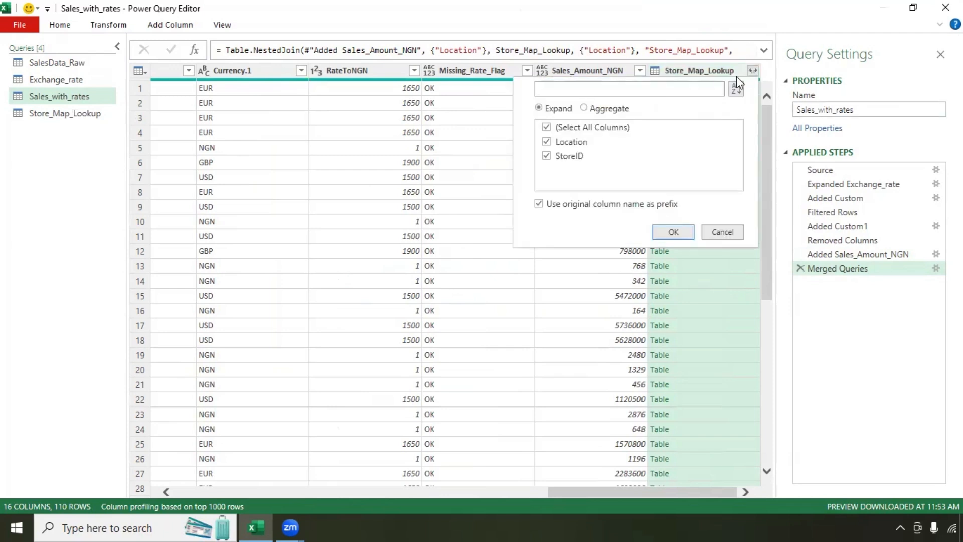
click(547, 127)
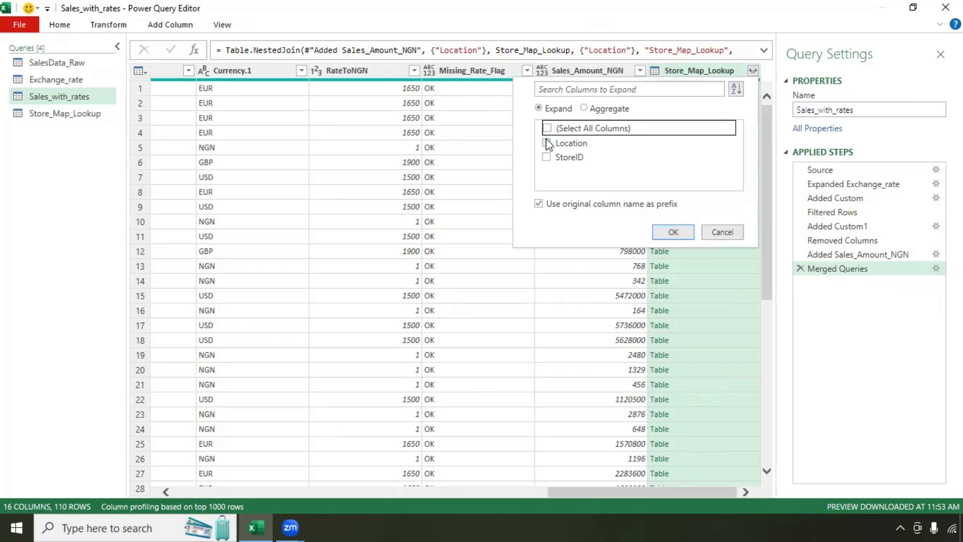
click(547, 157)
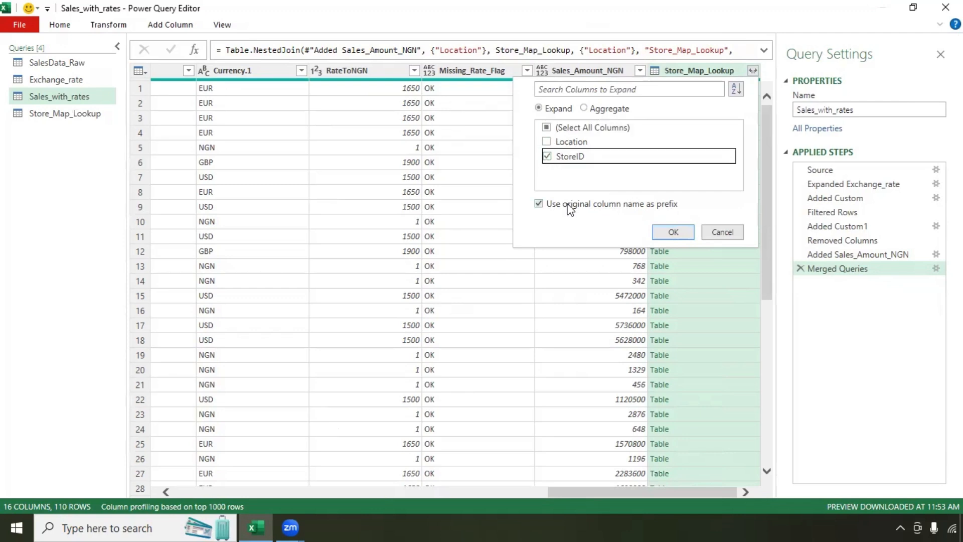
click(546, 128)
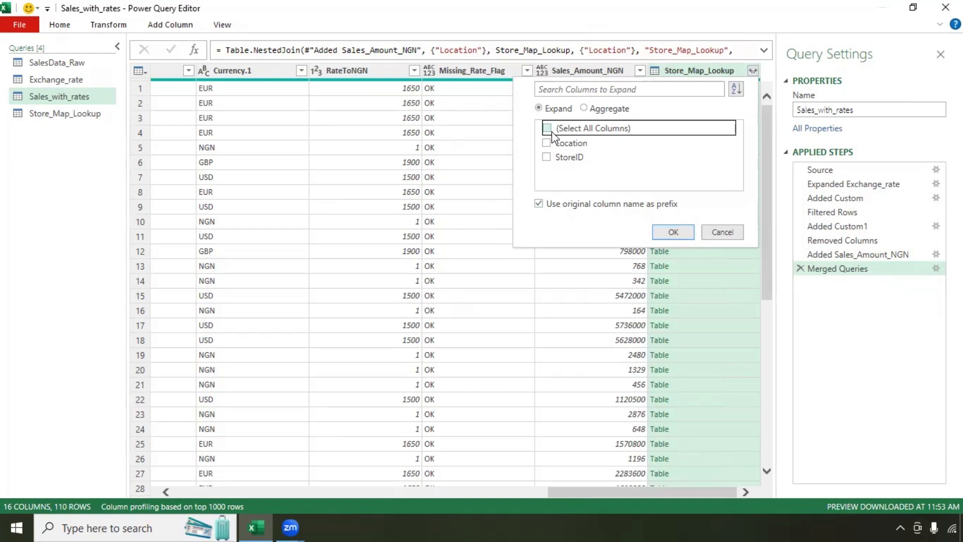
click(547, 157)
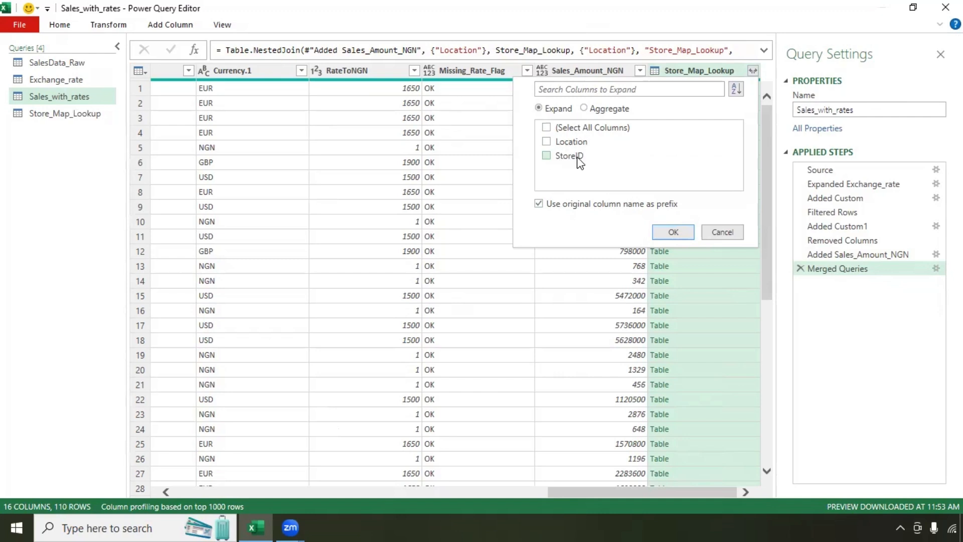
click(674, 232)
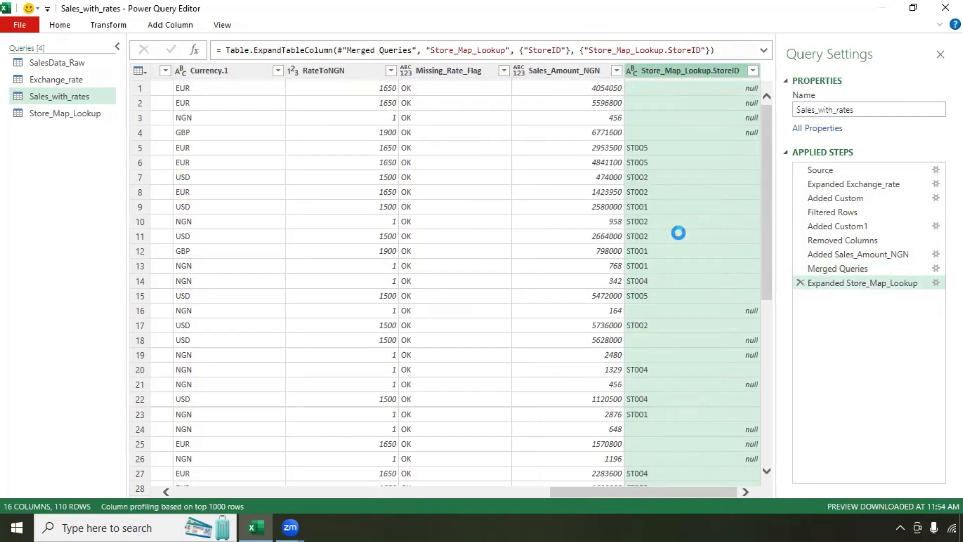
Step: Rename the expanded column to Mapped_StoreID
double_click(696, 71)
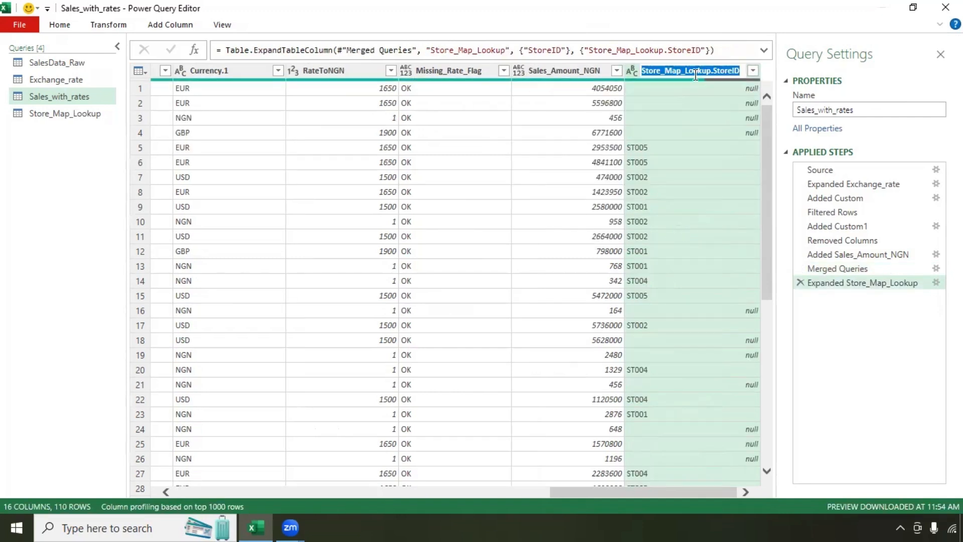
text(Mapped_StoreID)
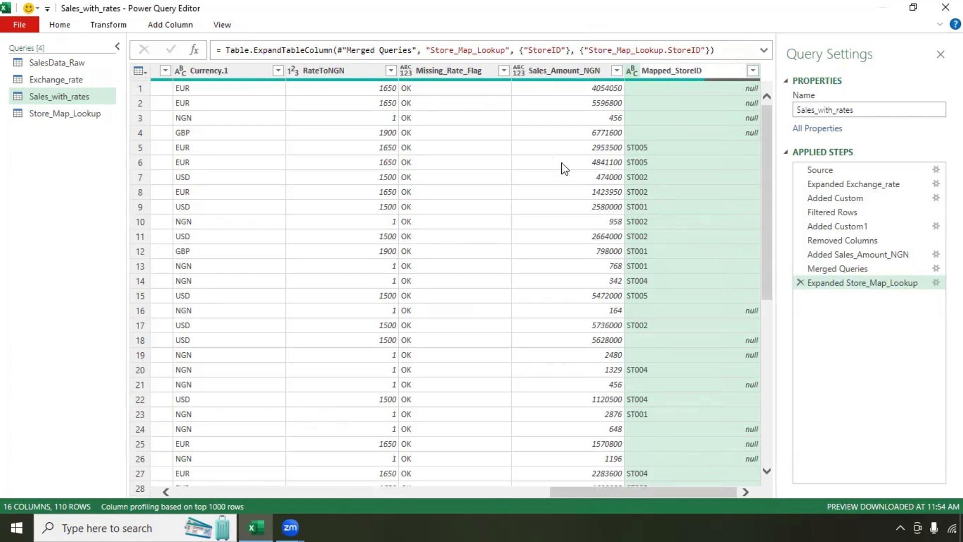
key(Return)
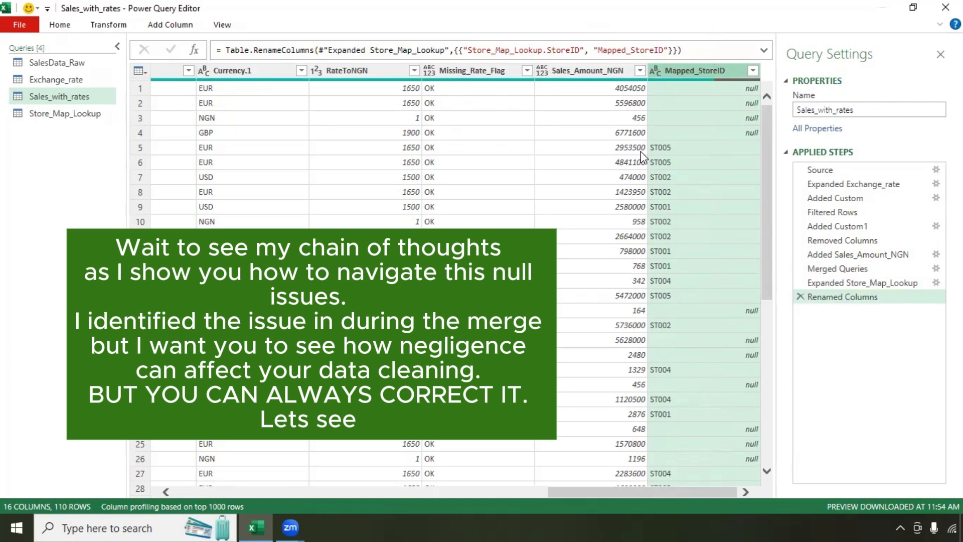
click(59, 25)
Step: Add a custom column named Final_StoreID
click(168, 26)
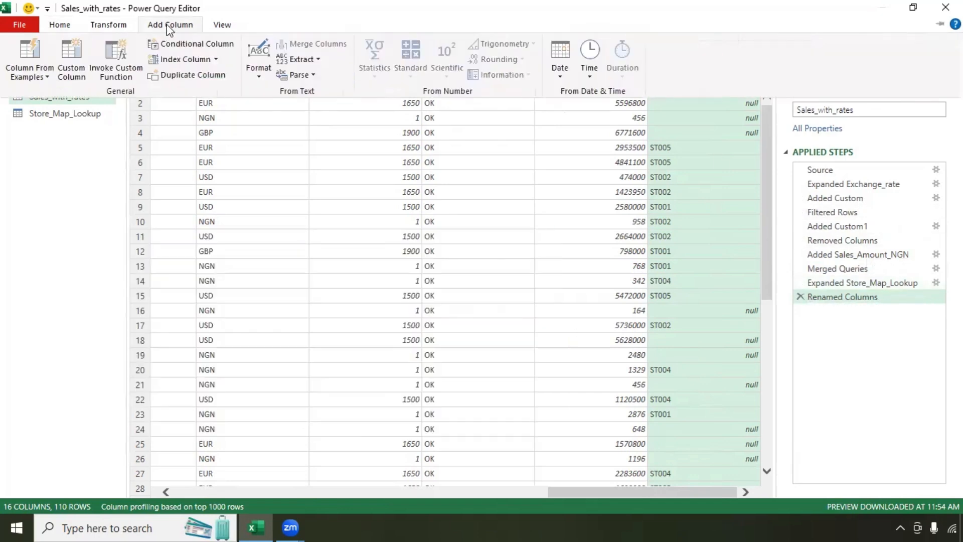
click(73, 77)
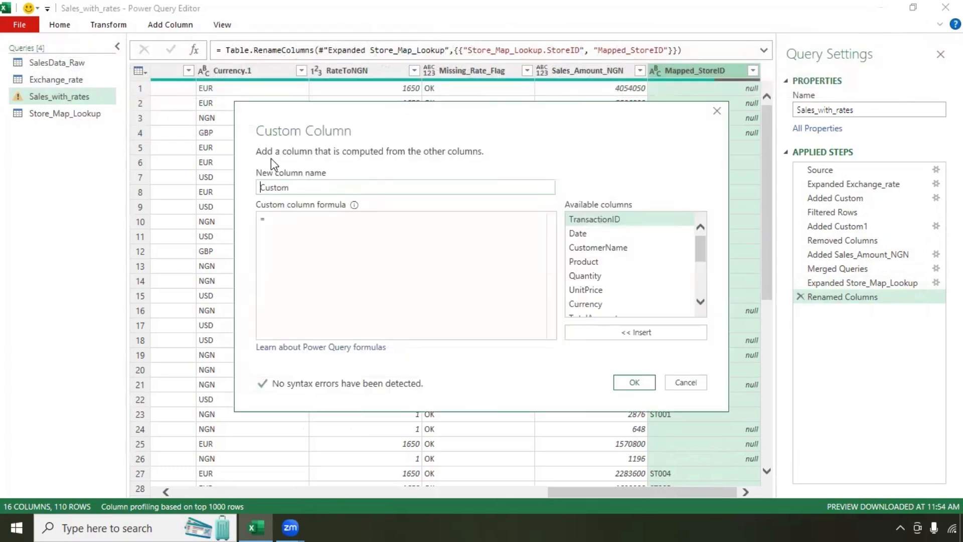
text(Final)
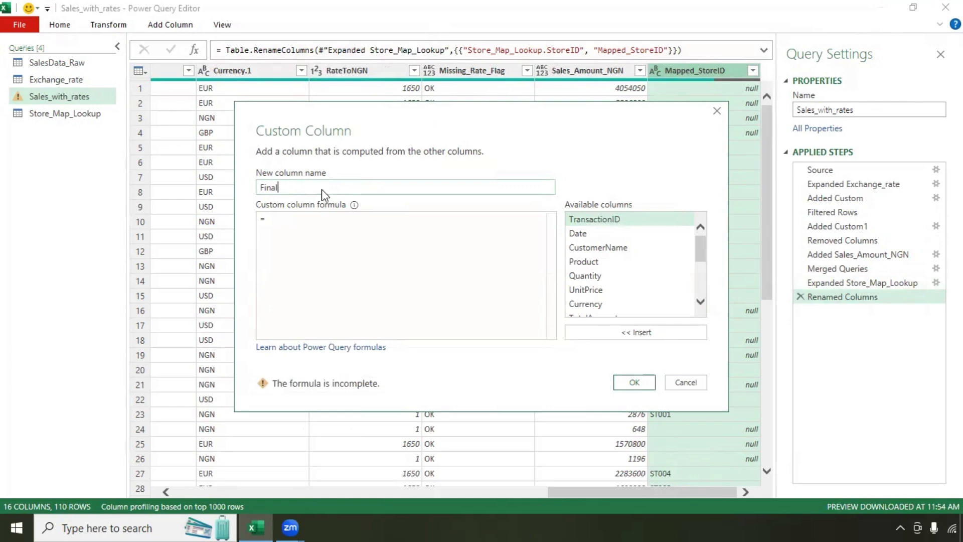
text(_StoreID)
click(299, 231)
Step: Write the formula: if [StoreID] is null then [Mapped_StoreID] else [StoreID]
text(if)
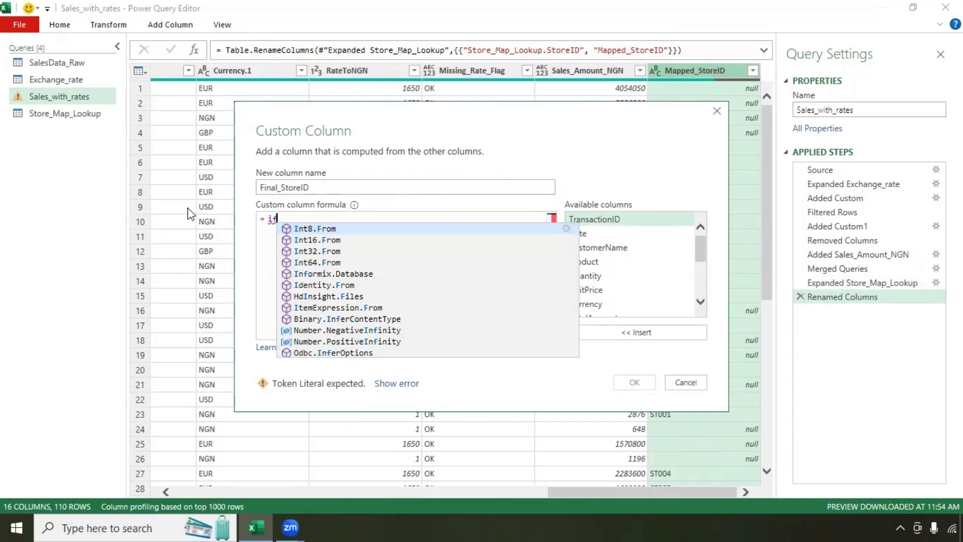
drag(701, 253, 703, 271)
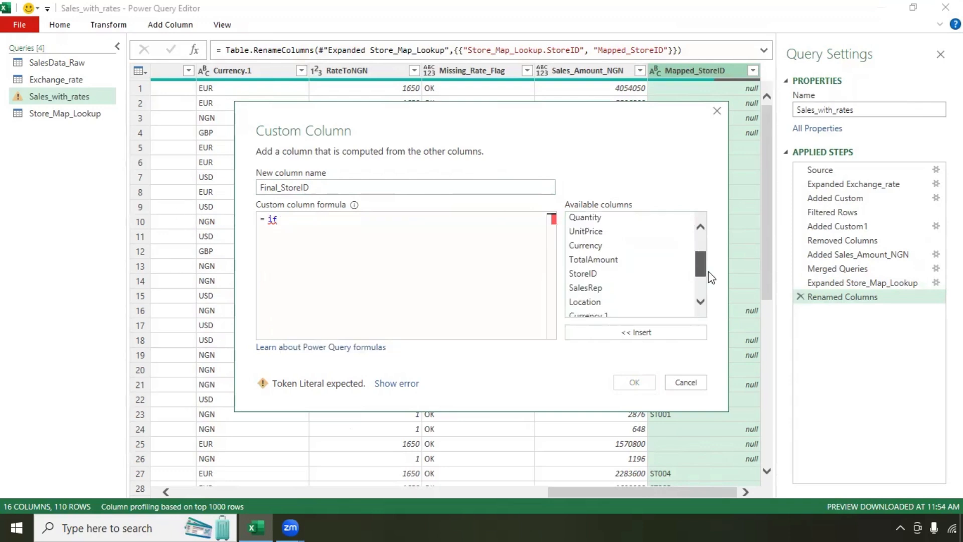
double_click(595, 274)
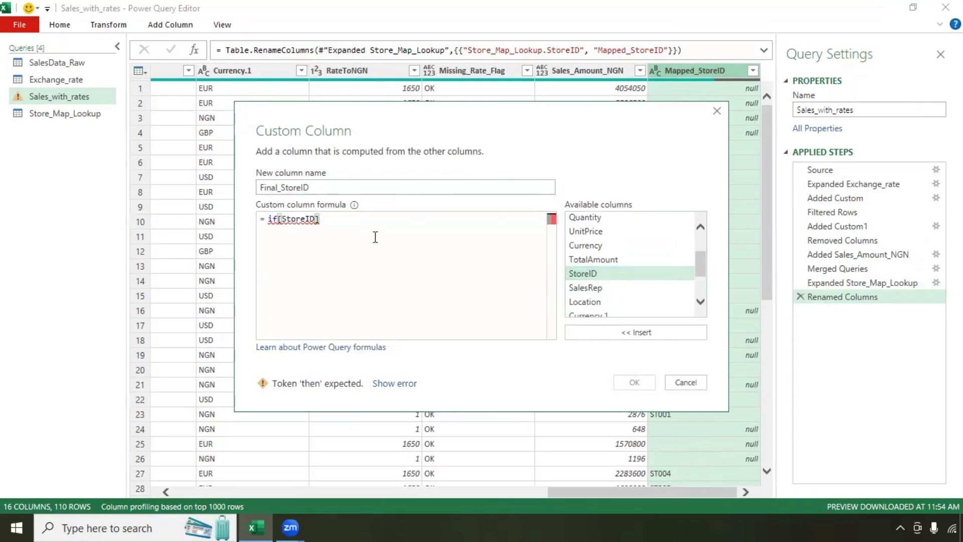
text(is null then [Mapped_StoreID)
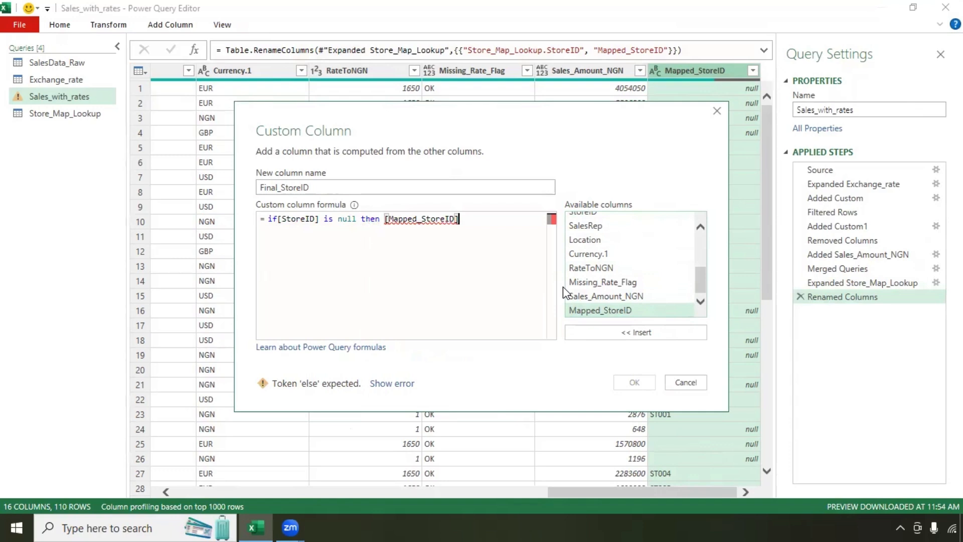
text(else)
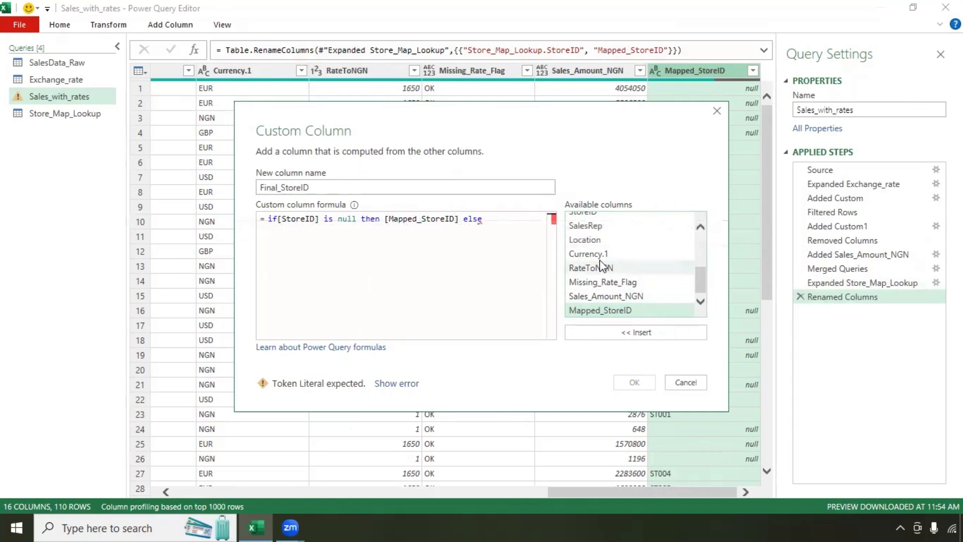
scroll(602, 269, up, 1)
double_click(582, 227)
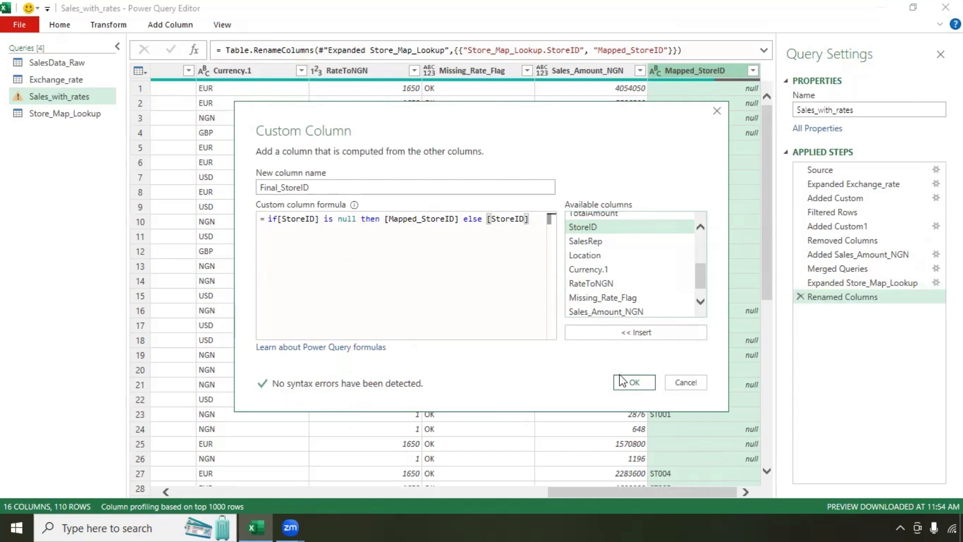
Step: Confirm the Final_StoreID column and review its values in the data preview
click(634, 383)
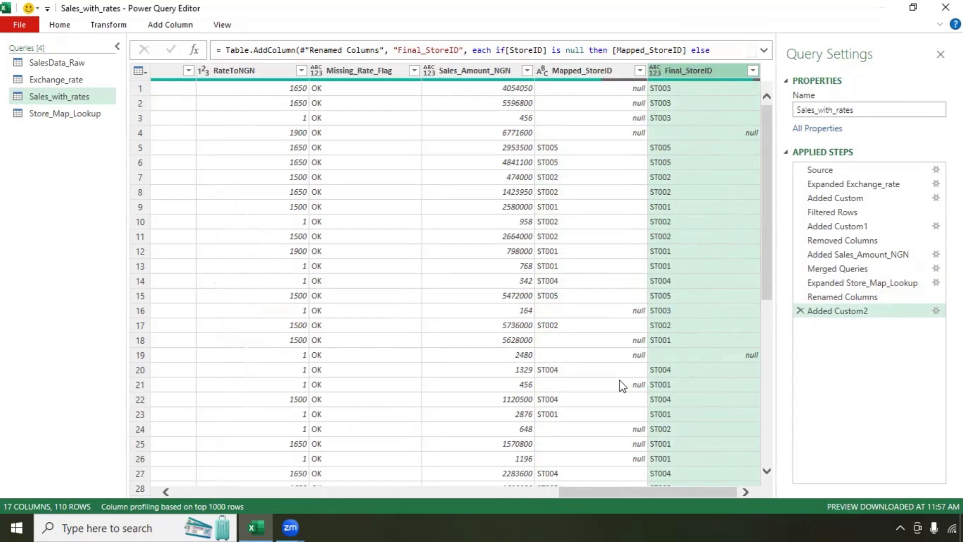
scroll(622, 385, down, 20)
click(684, 243)
scroll(688, 241, up, 10)
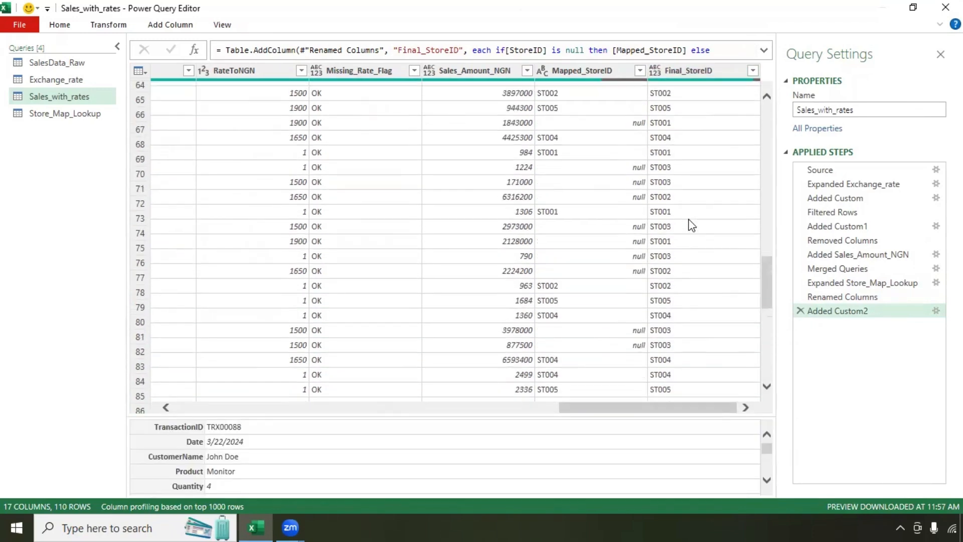
scroll(691, 225, up, 15)
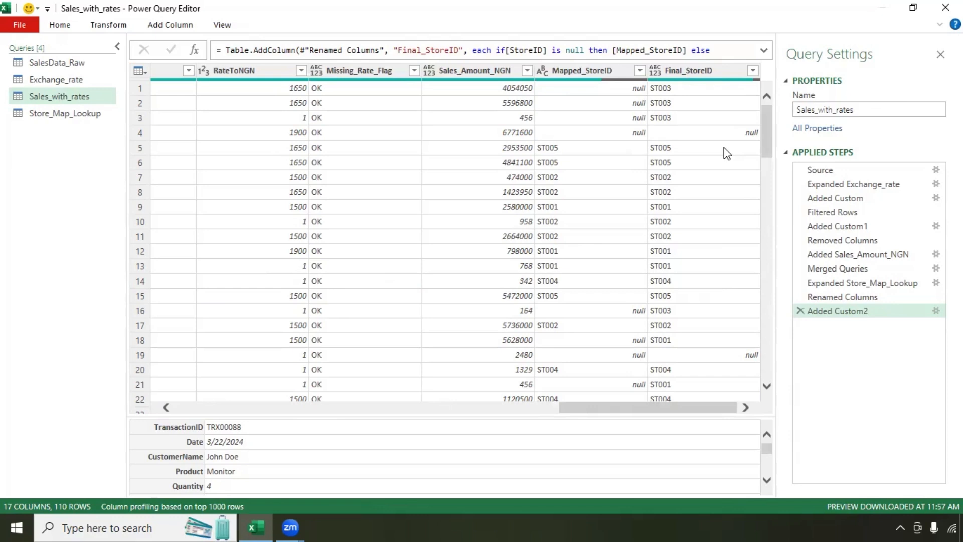
click(170, 24)
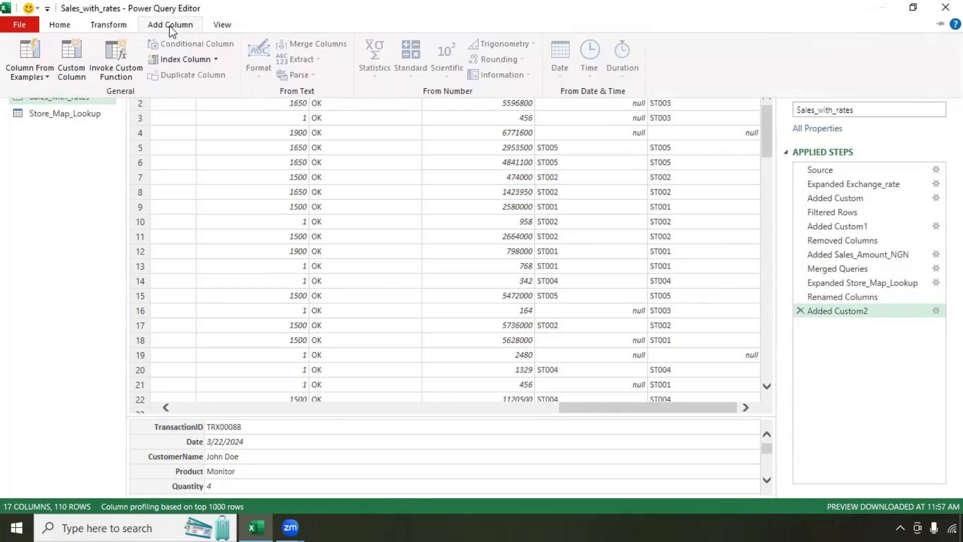
click(83, 67)
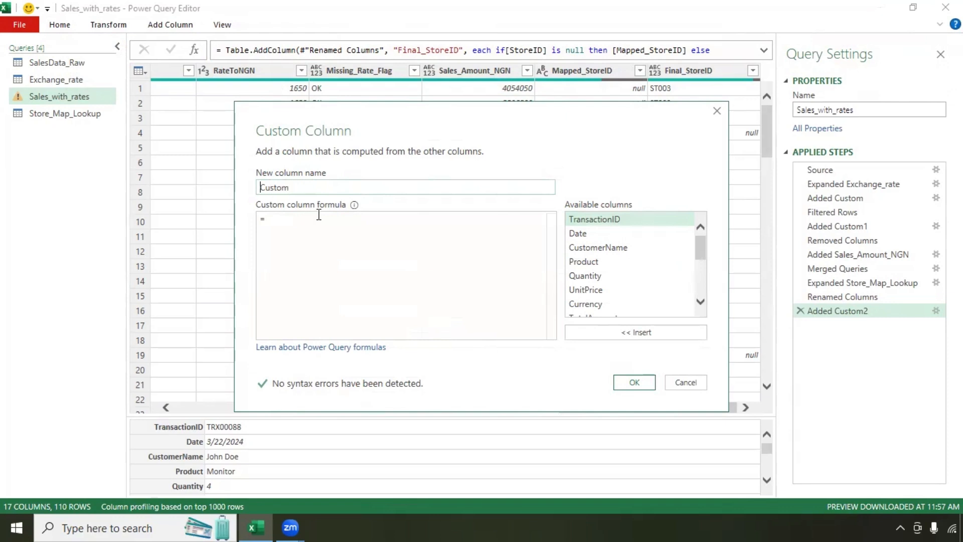
click(298, 215)
text(if)
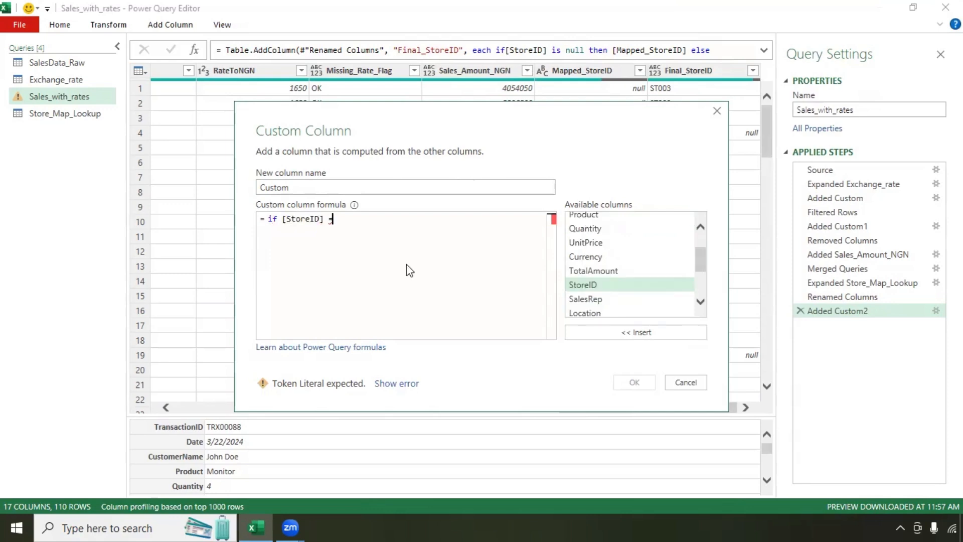
text("" the)
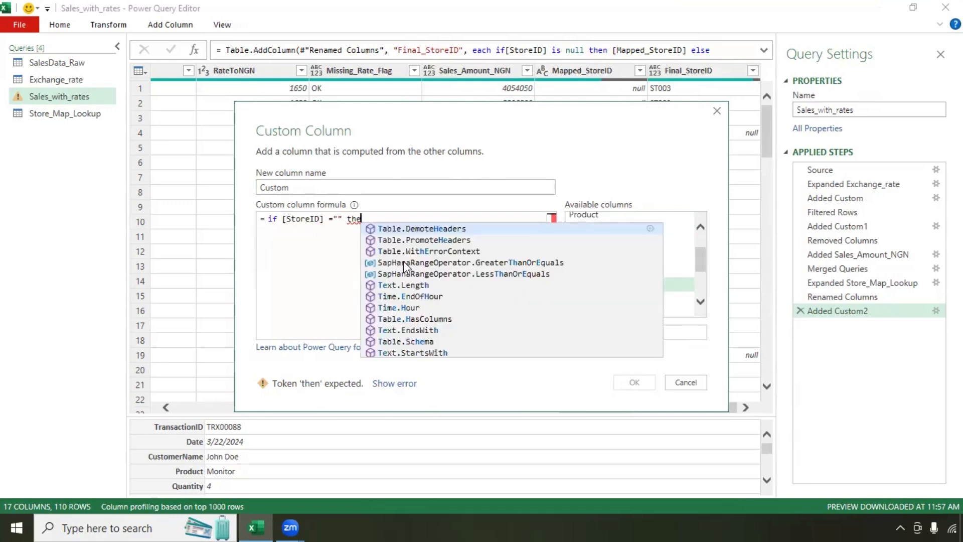
text(n)
scroll(646, 291, down, 5)
double_click(627, 296)
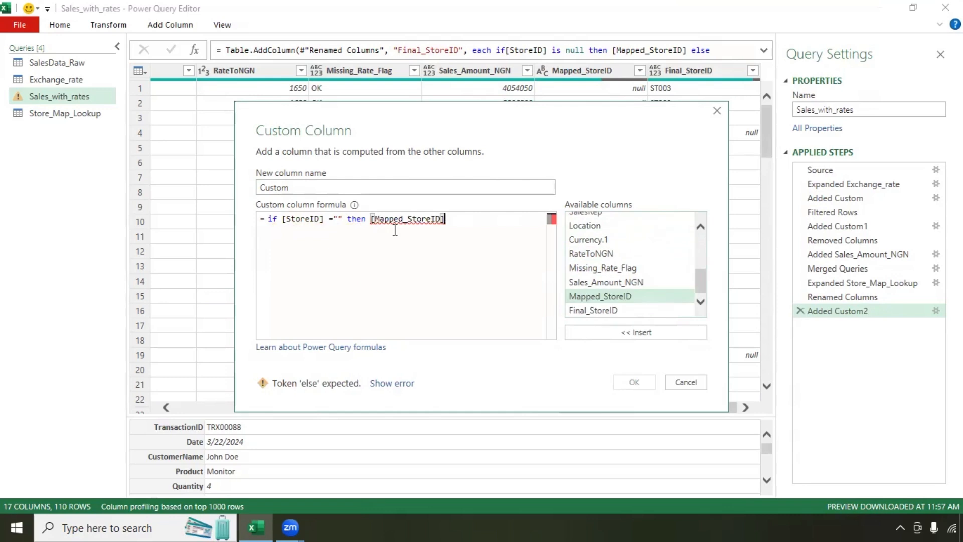
text(else [StoreID])
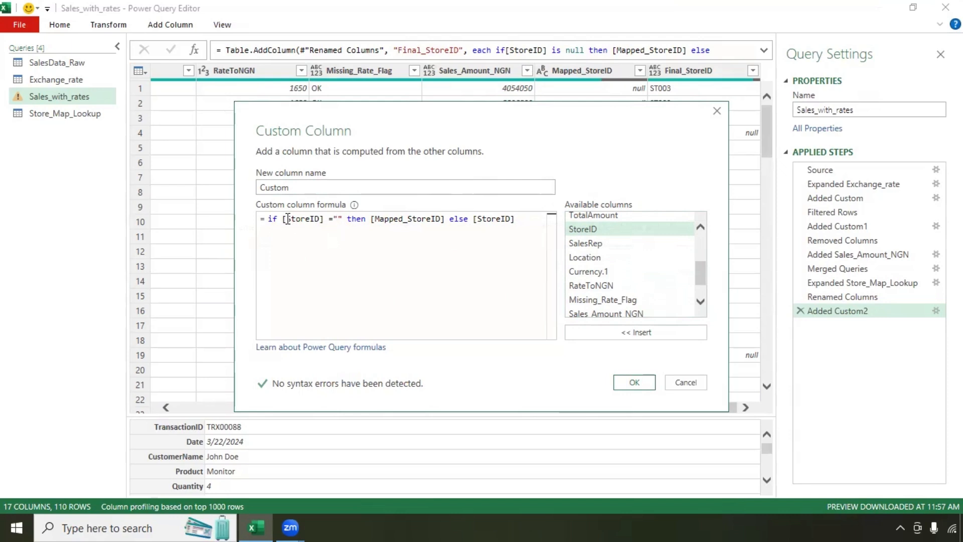
click(634, 383)
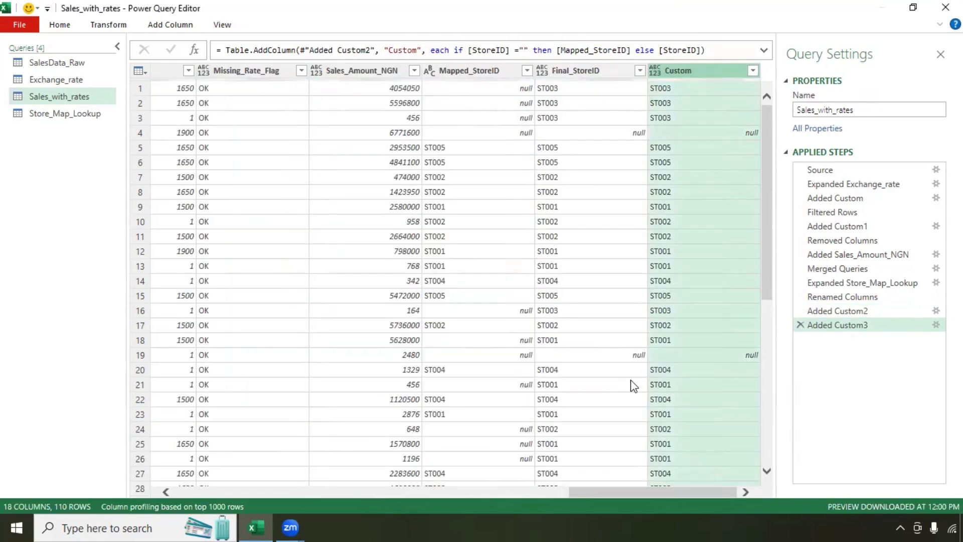
click(587, 75)
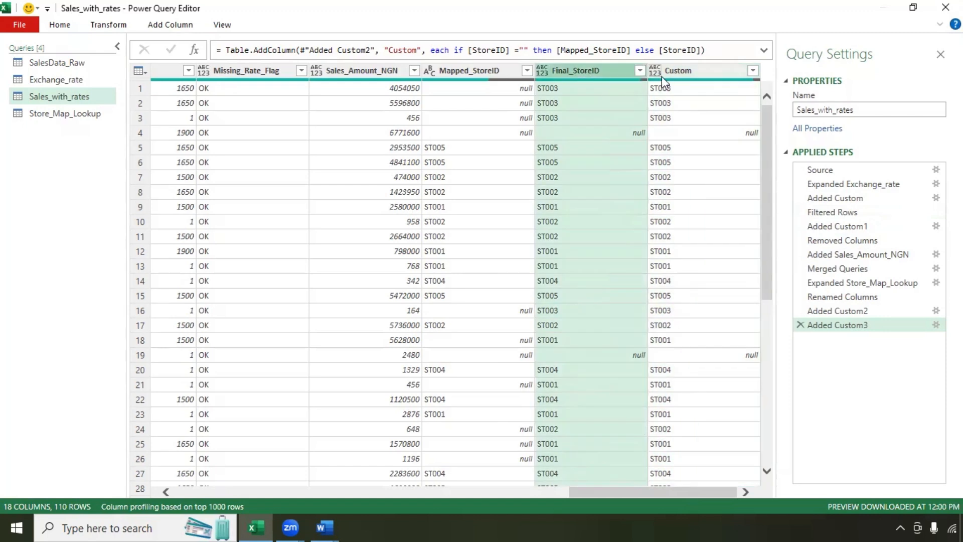
click(669, 71)
click(604, 71)
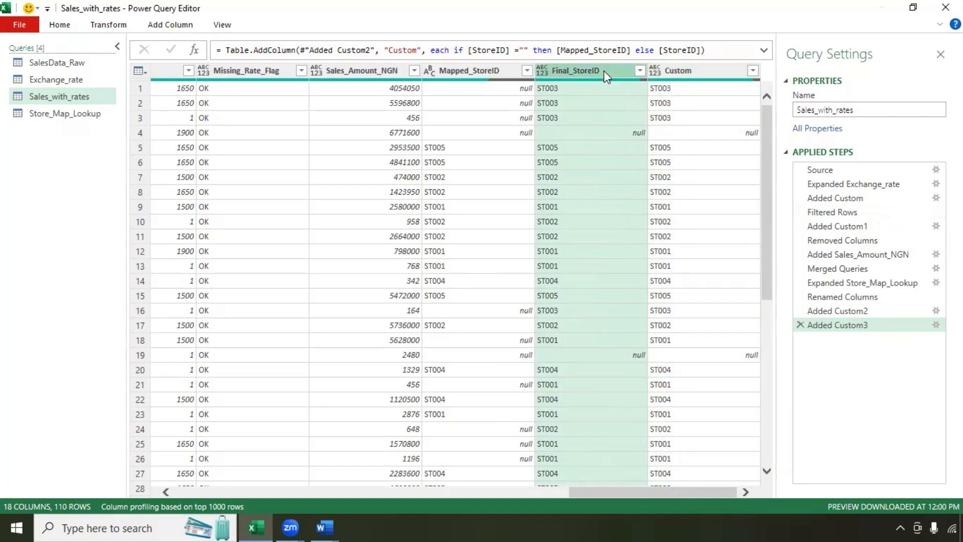
click(695, 69)
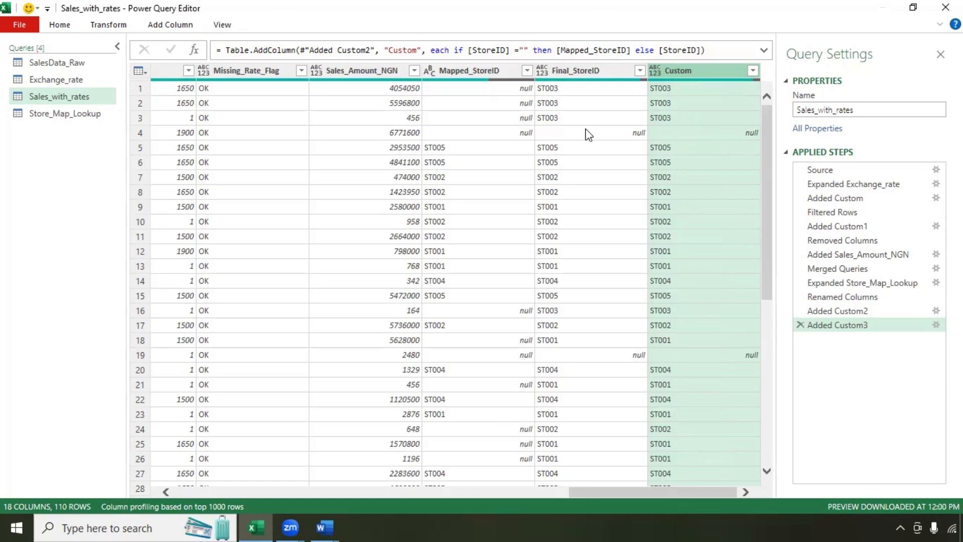
Step: Delete the Added Custom3 and Added Custom2 steps, rolling back to Added Sales_Amount_NGN
click(800, 324)
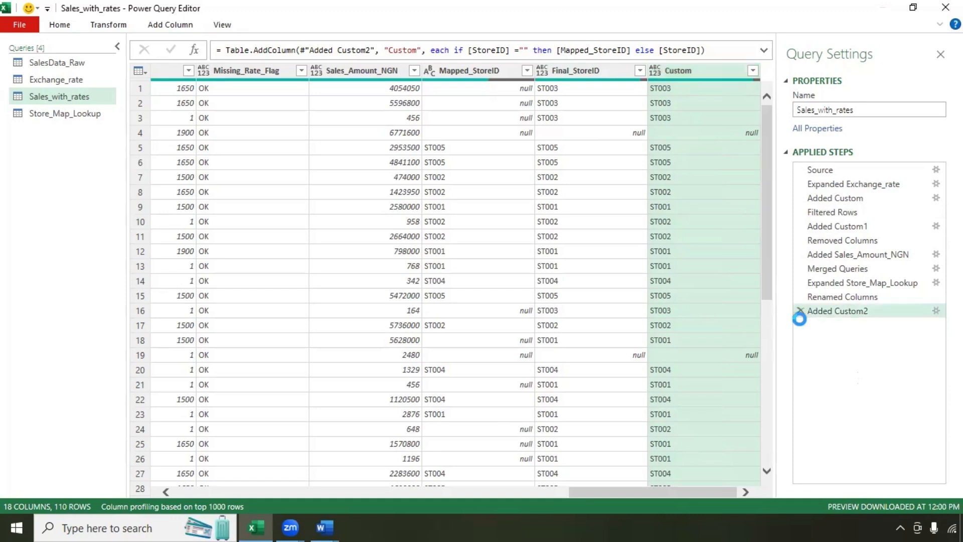
click(801, 310)
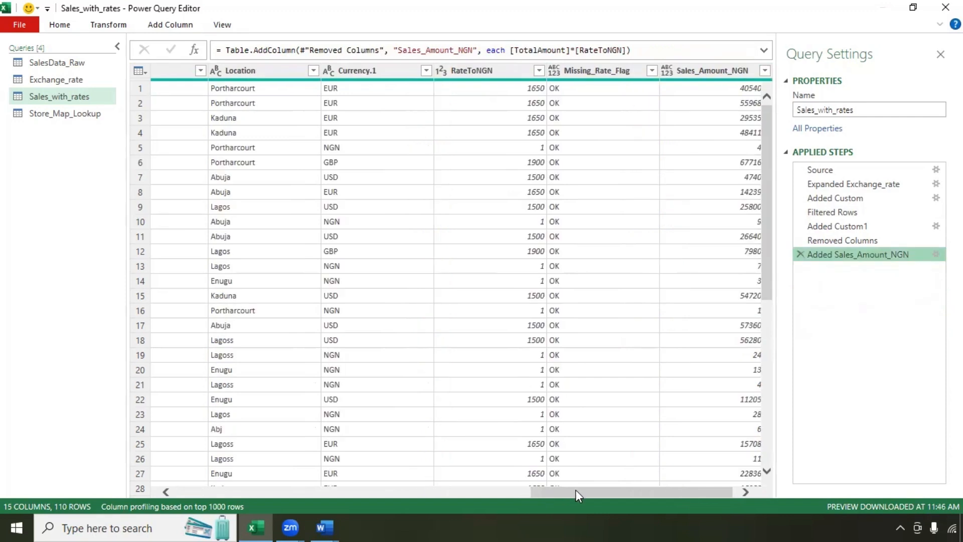
drag(576, 490, 706, 489)
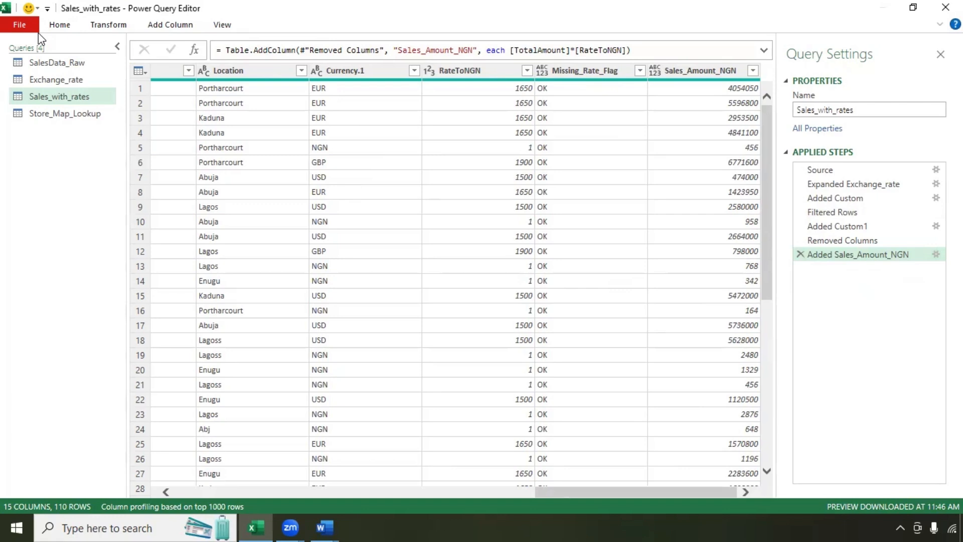
drag(595, 490, 477, 490)
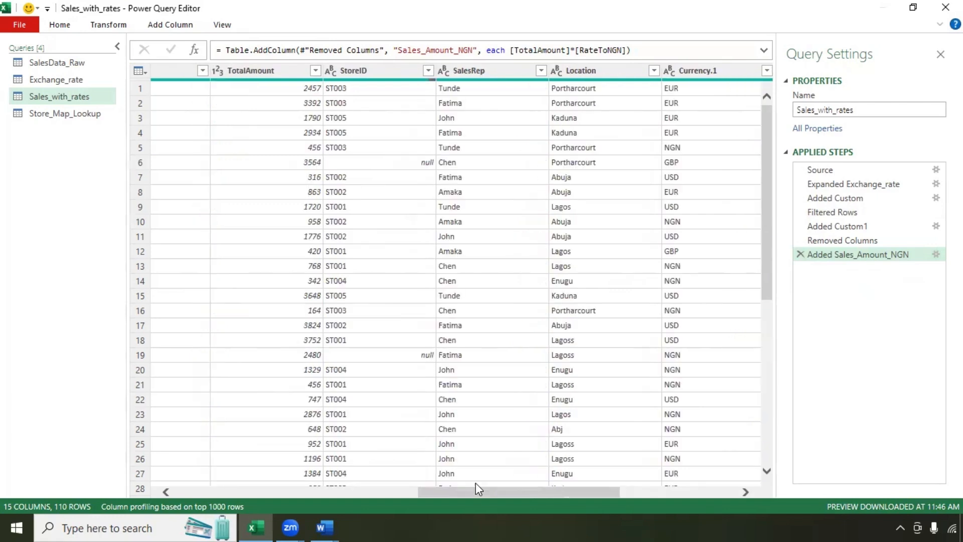
Step: Trim extra spaces and clean non-printable characters from the Location column
click(602, 73)
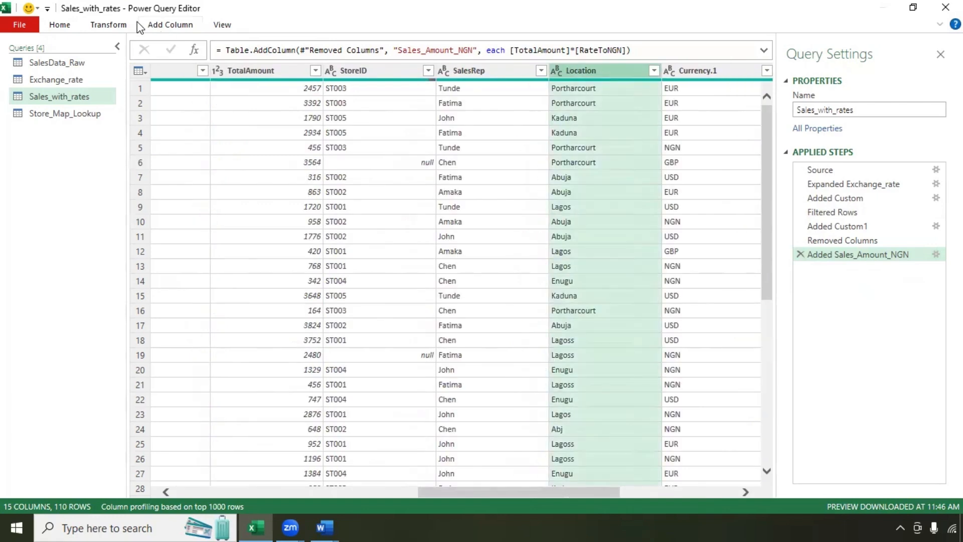
click(112, 24)
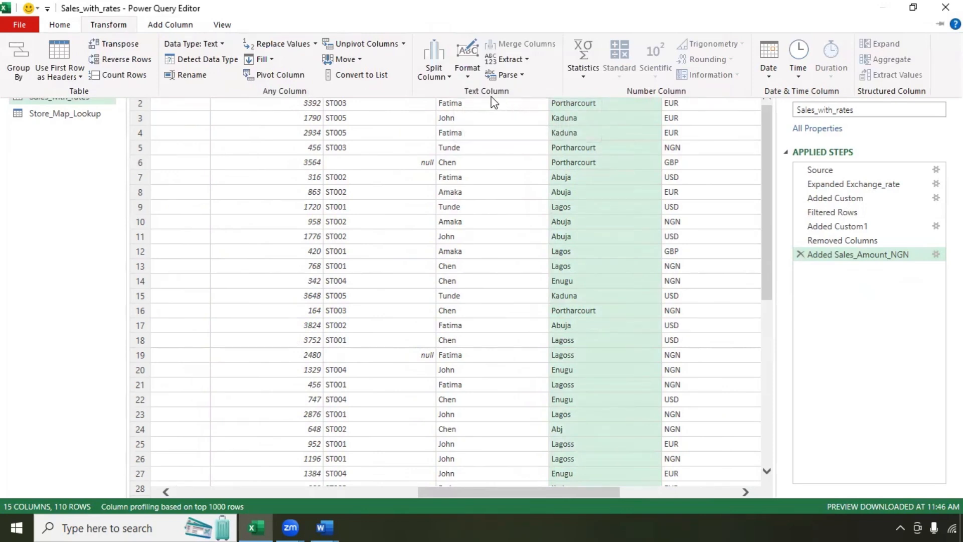
click(470, 75)
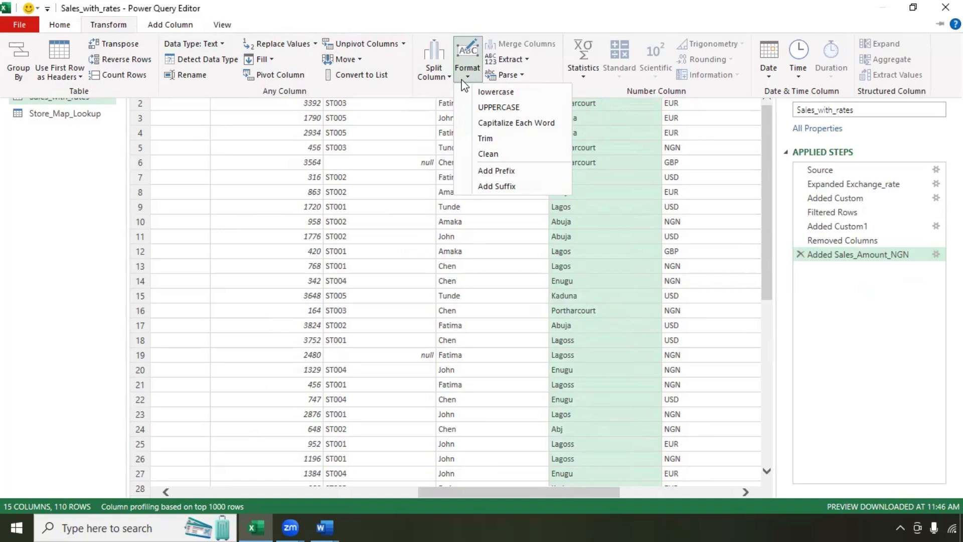
click(484, 138)
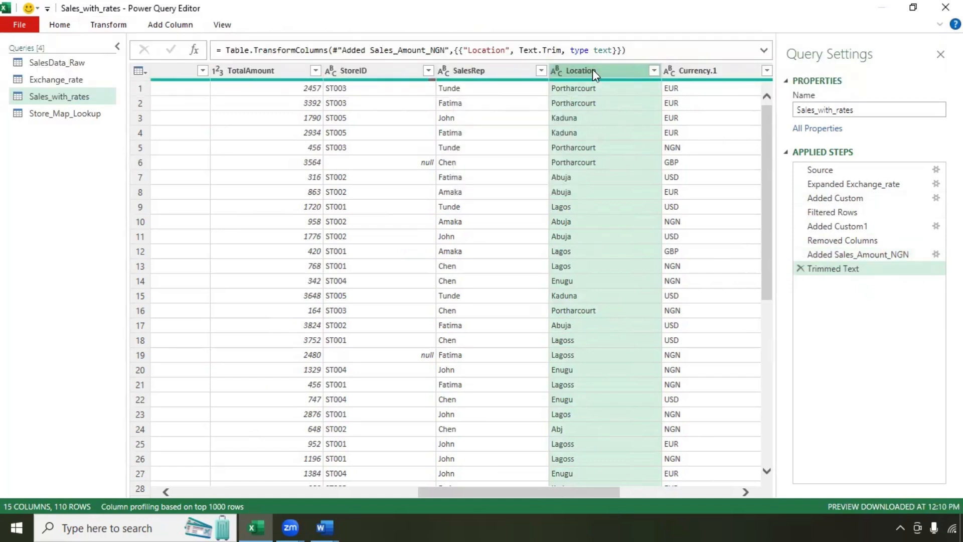
click(108, 28)
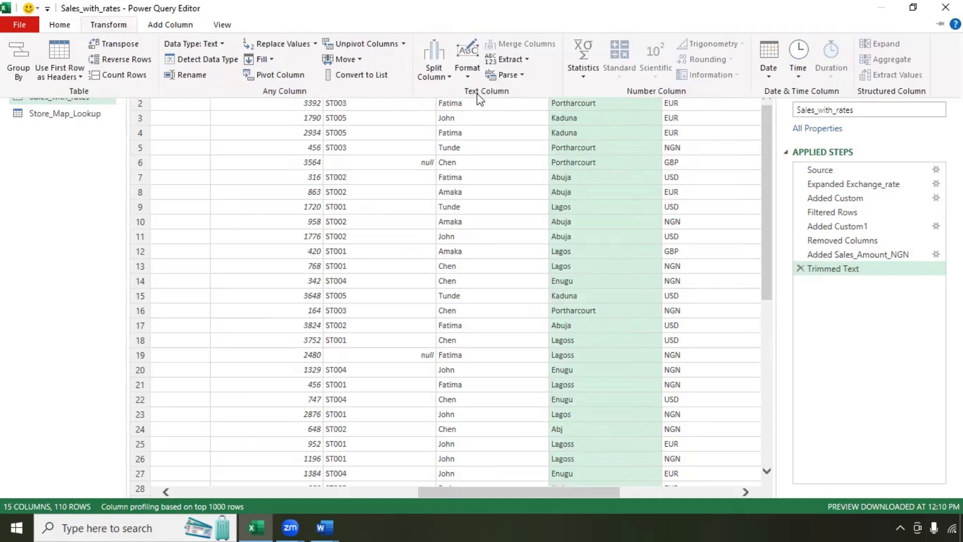
click(469, 80)
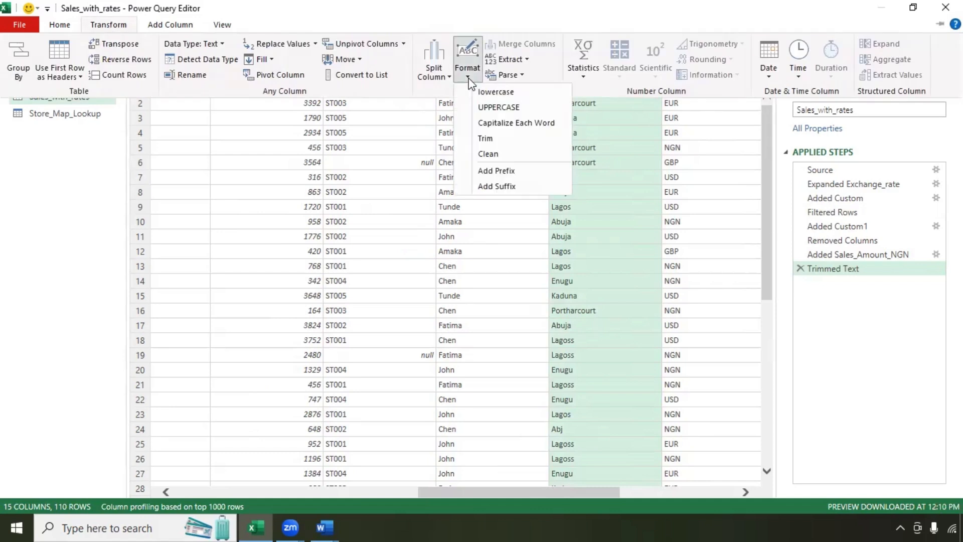
click(516, 153)
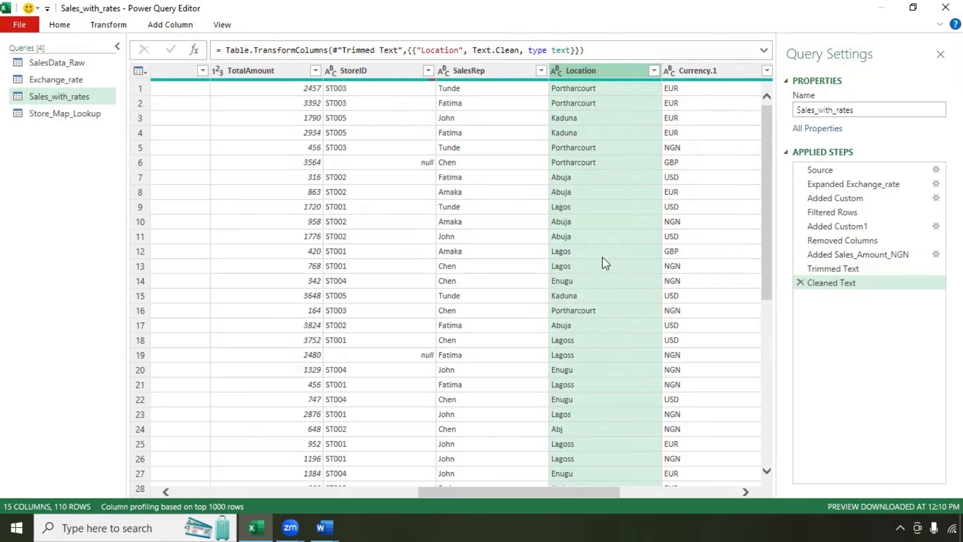
Step: Inspect the misspelled Lagoss entries in rows 18, 19 and 21
scroll(603, 258, down, 2)
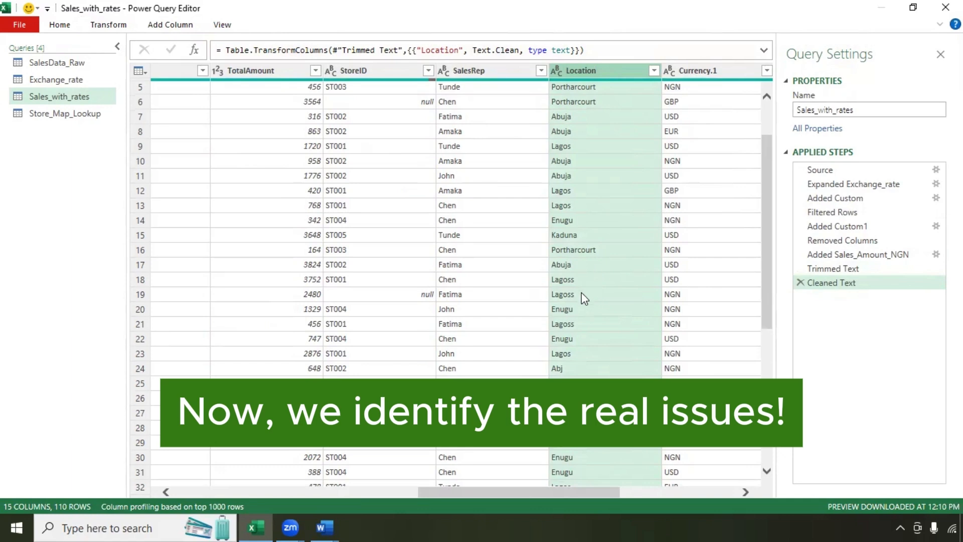
click(567, 281)
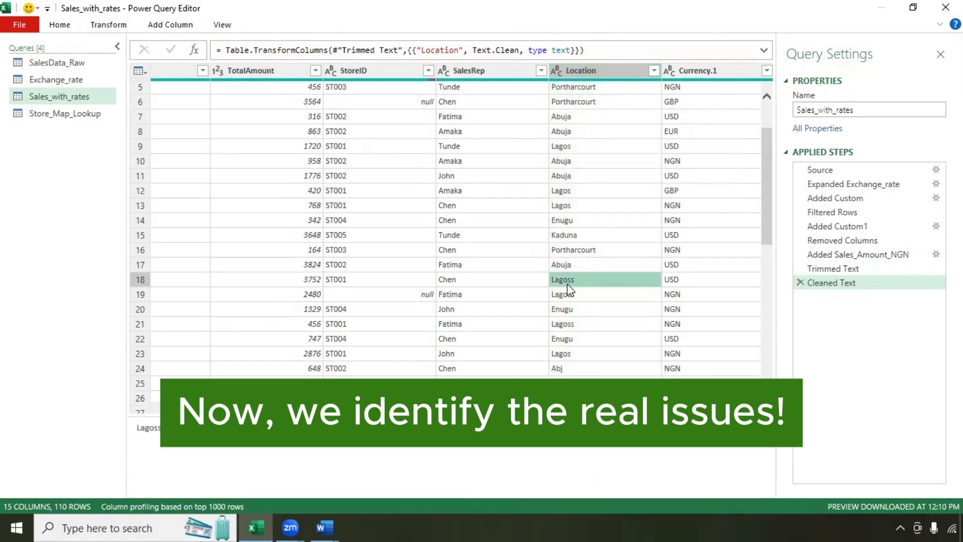
click(568, 297)
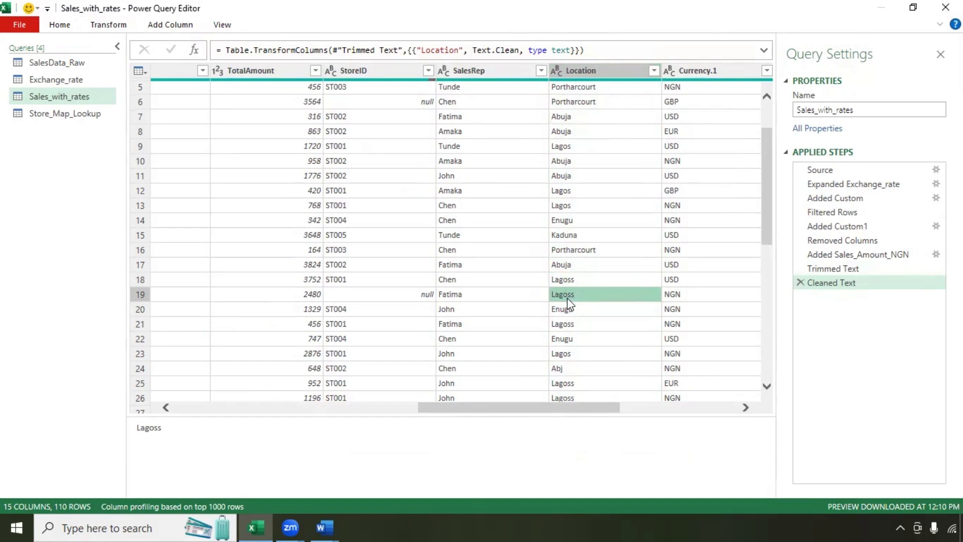
click(571, 324)
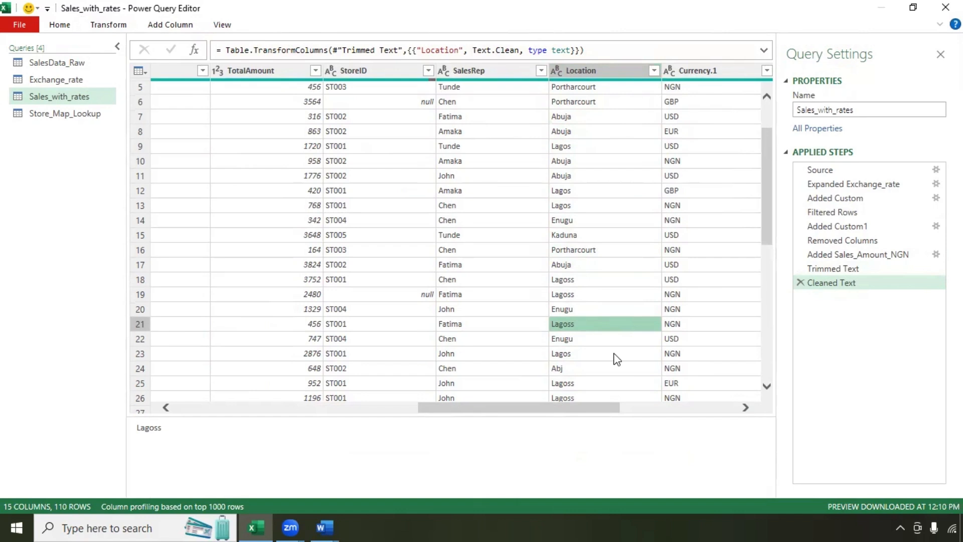
scroll(601, 329, down, 4)
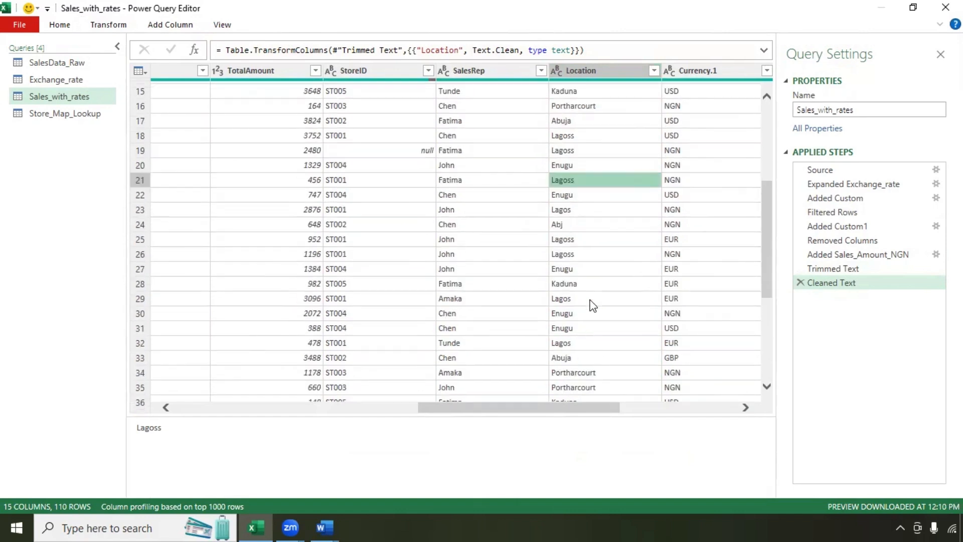
scroll(593, 305, up, 5)
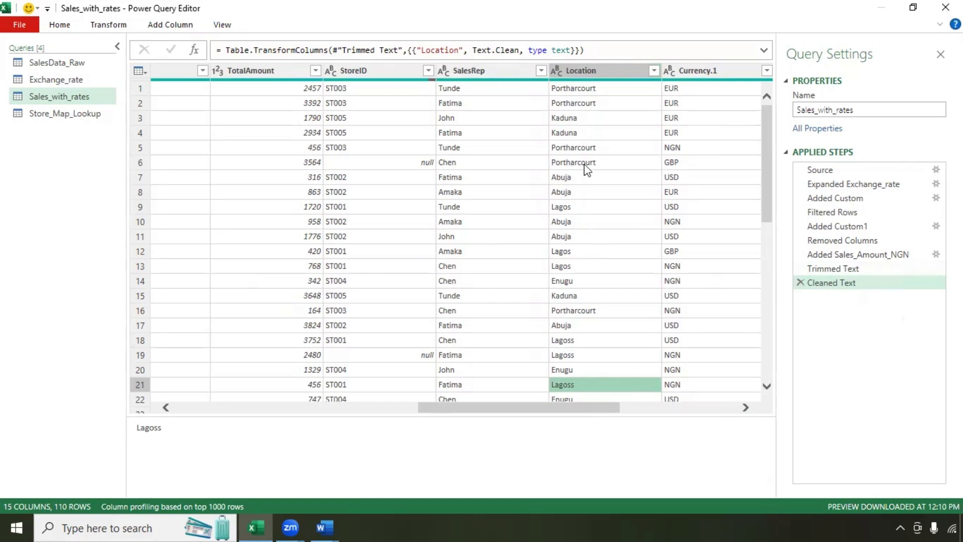
Step: Review the distinct Location values in the filter list and close it without filtering
click(654, 71)
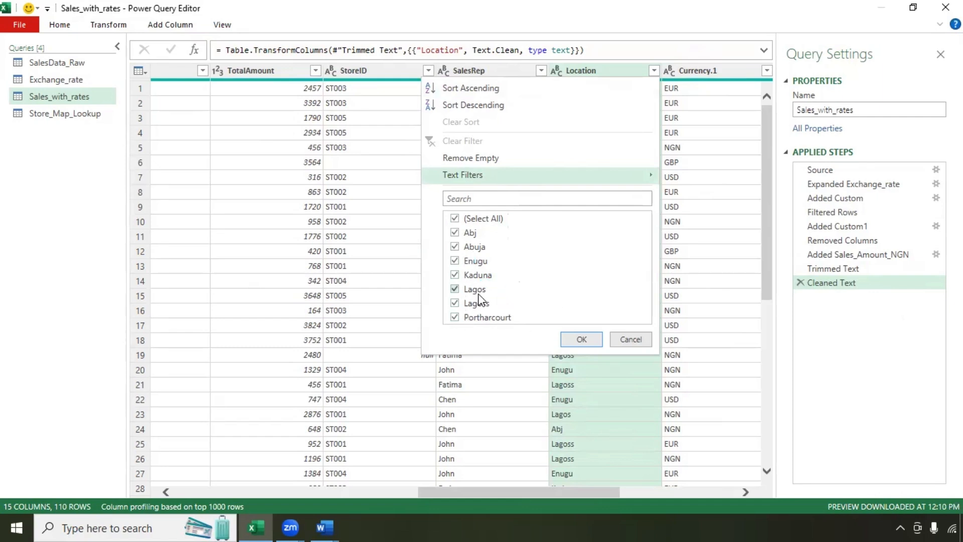
click(581, 339)
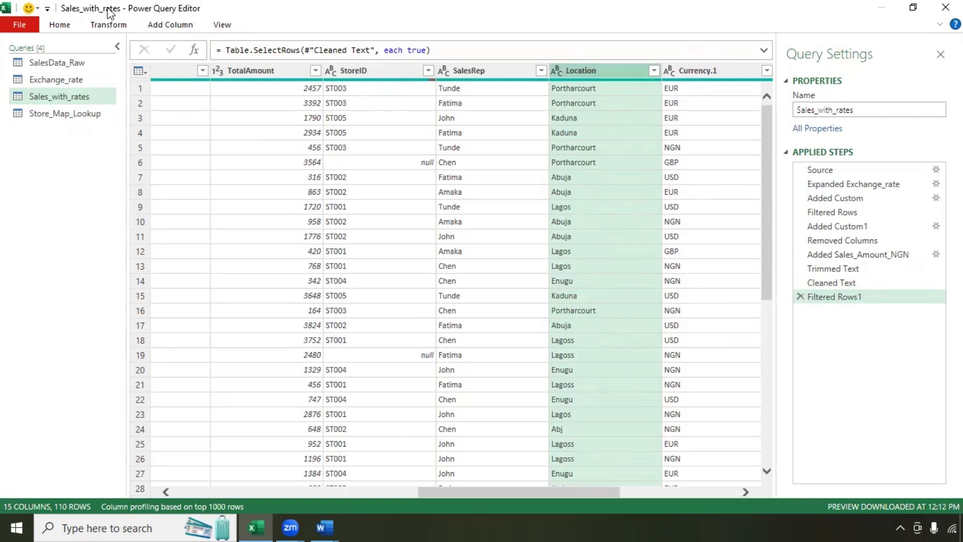
click(87, 26)
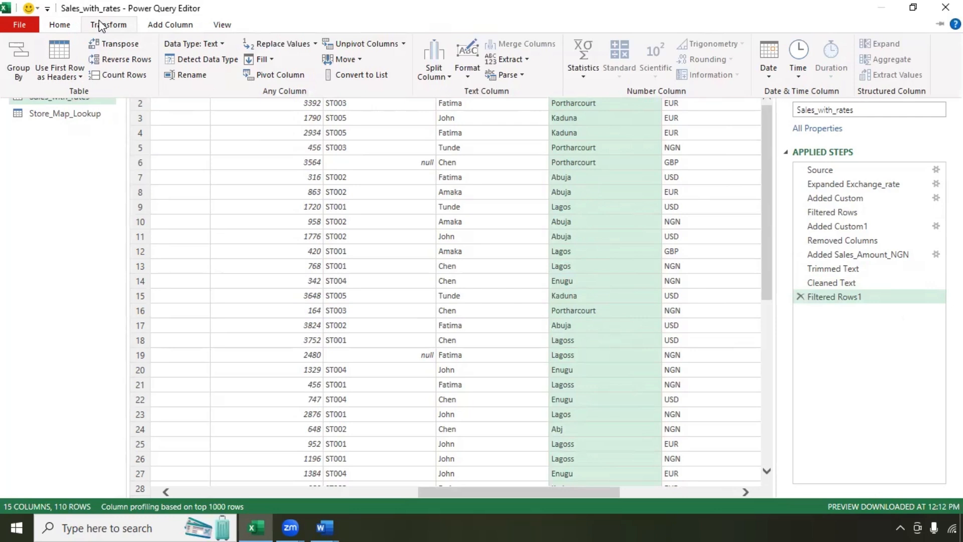
Step: Replace Lagoss with Lagos in the Location column and check the values
click(305, 42)
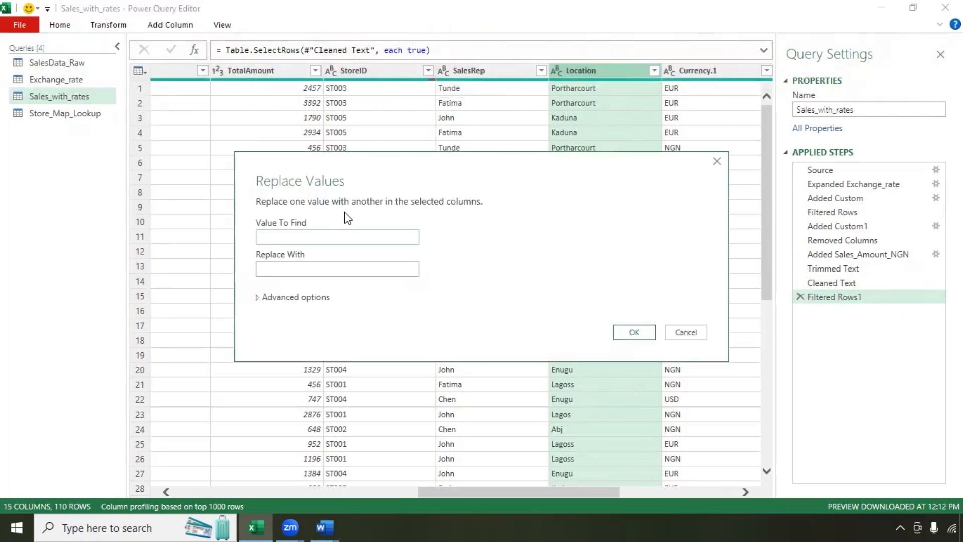
click(335, 236)
text(Lagoss)
click(320, 268)
text(Lagos)
click(637, 331)
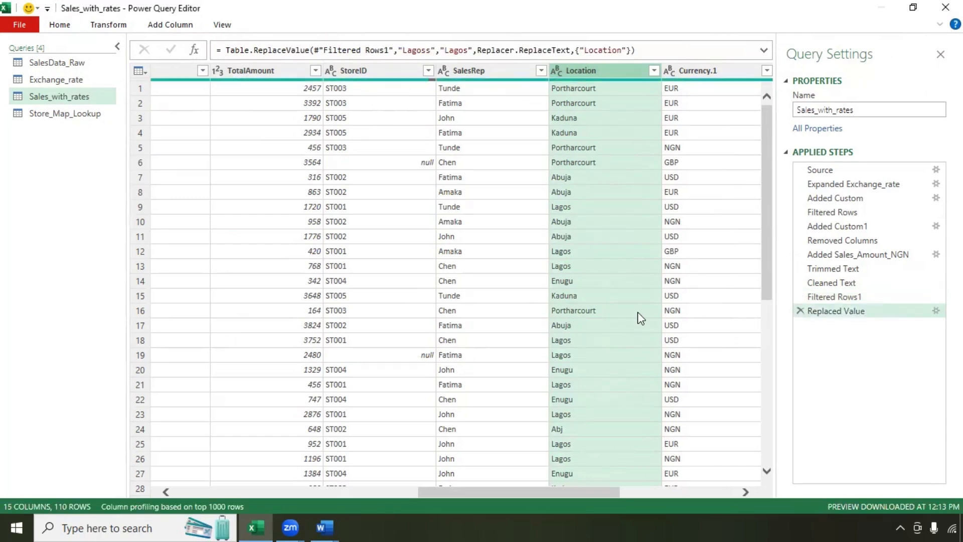
click(655, 70)
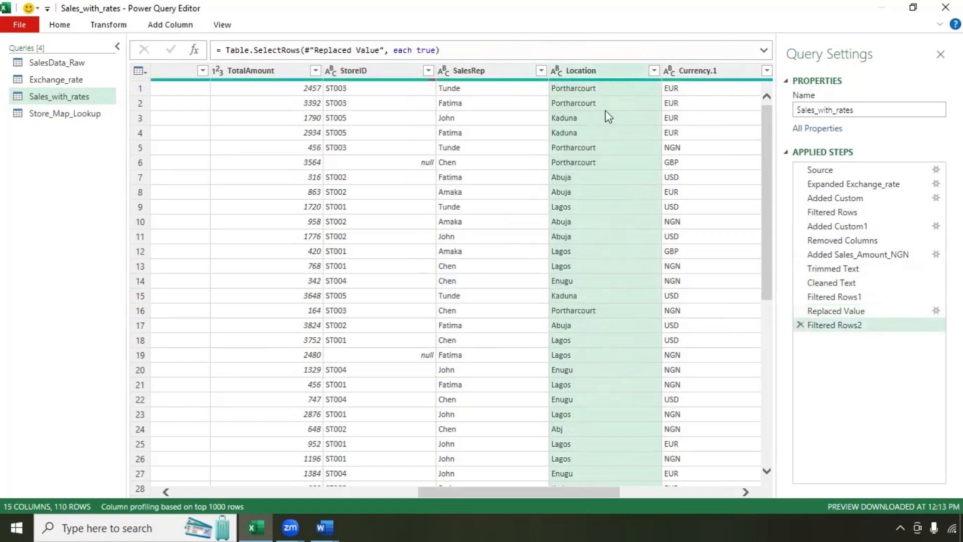
Step: Replace Abj with Abuja and verify the remaining distinct Location values
click(110, 24)
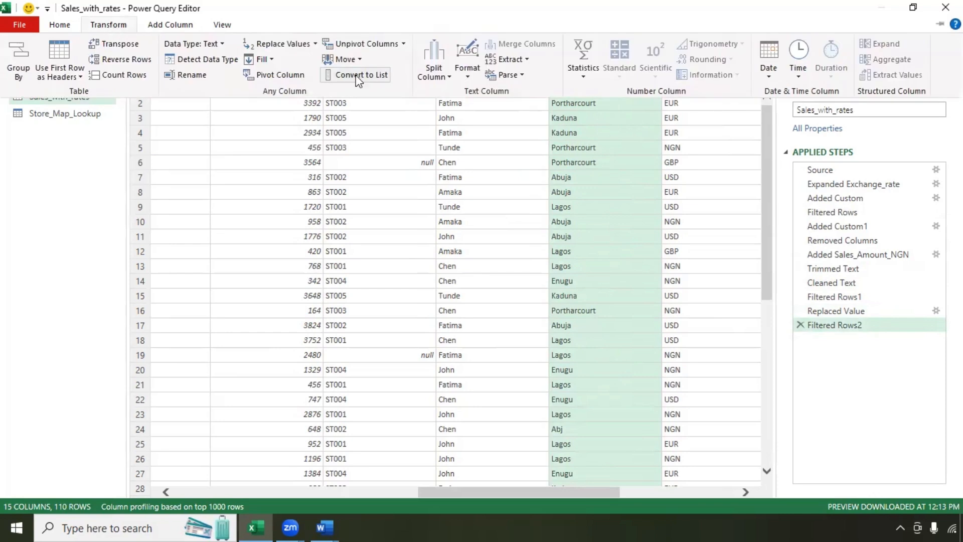
click(300, 44)
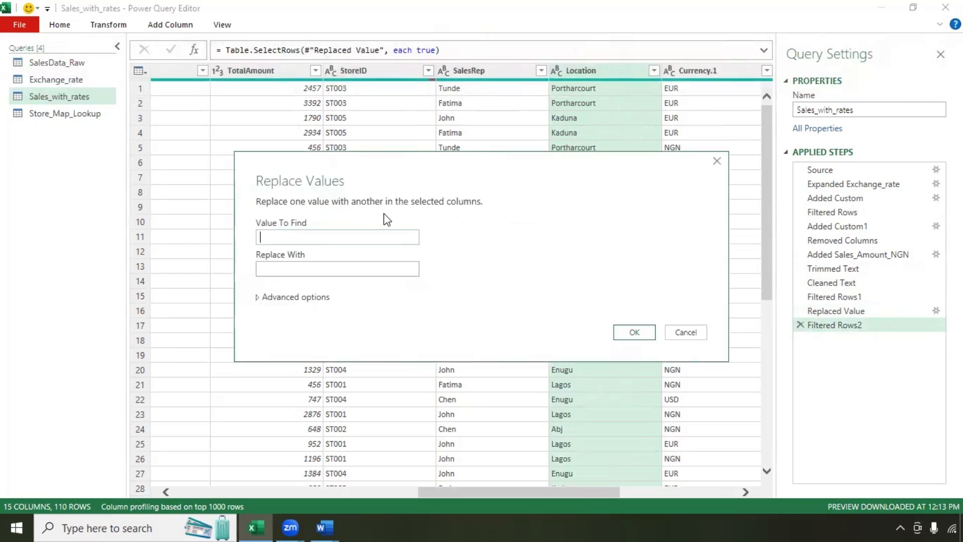
text(Abj)
key(Tab)
text(Abuja)
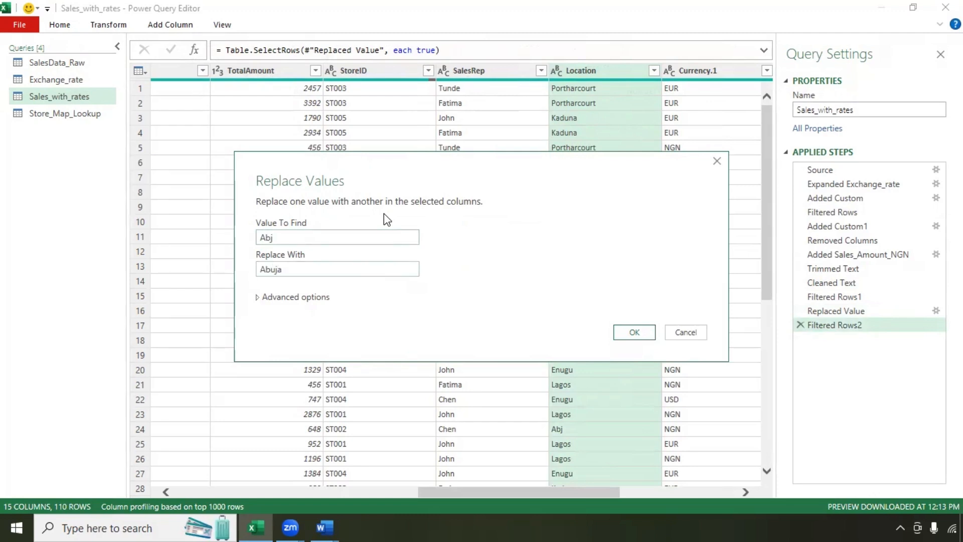
click(624, 336)
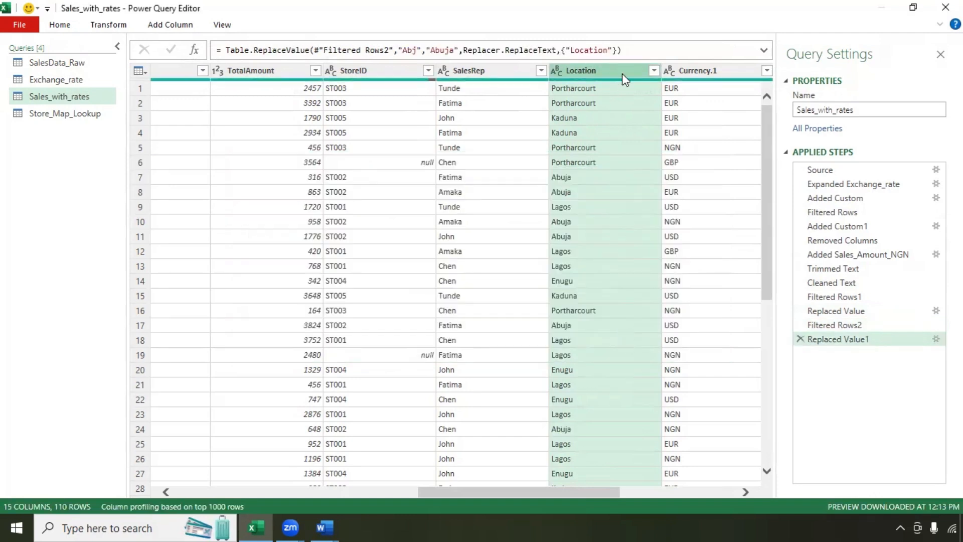
click(654, 71)
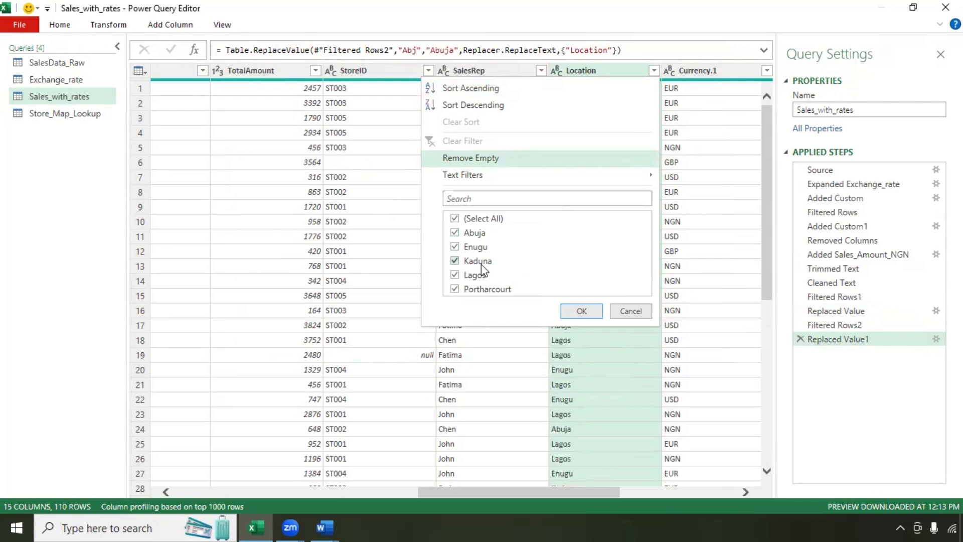
click(588, 315)
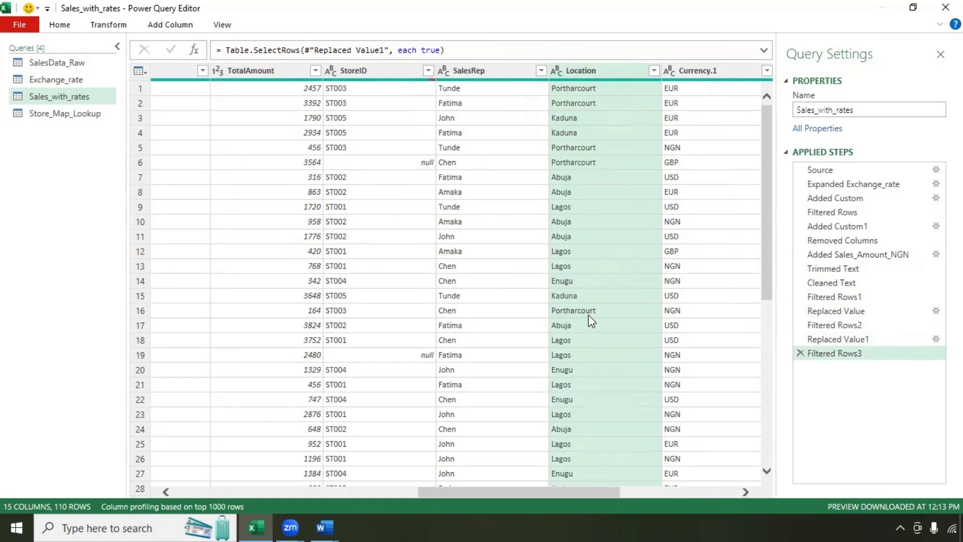
Step: Compare how Port Harcourt is spelled in Store_Map_Lookup against the sales Location values
click(52, 113)
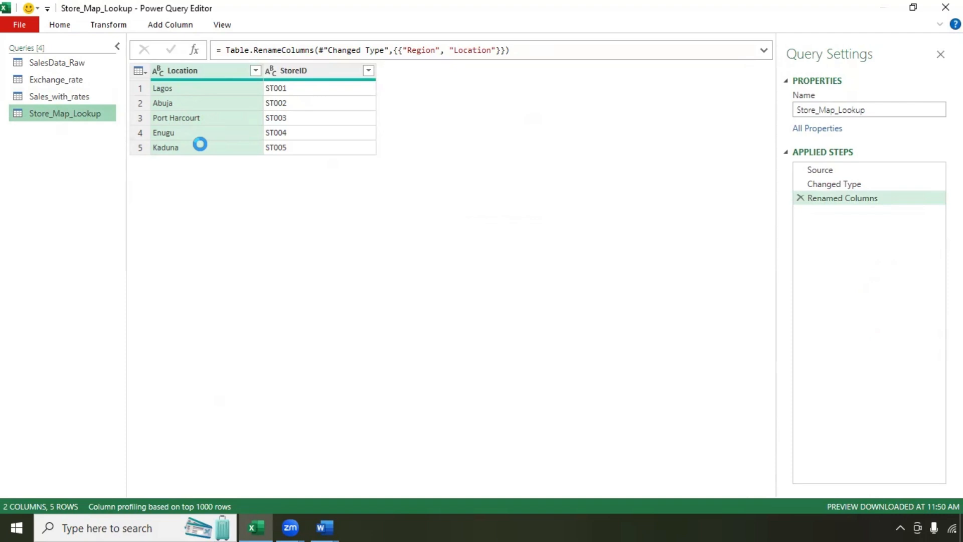
click(182, 117)
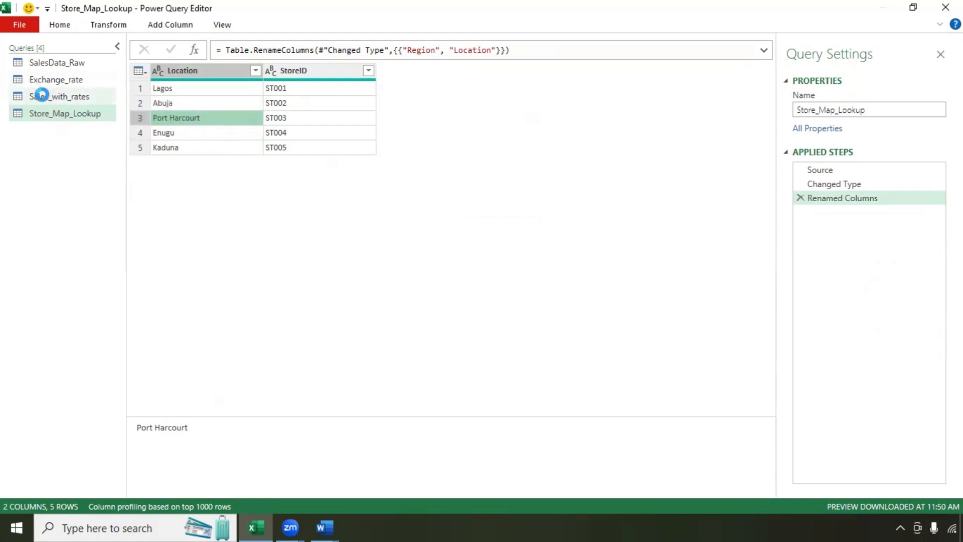
click(41, 96)
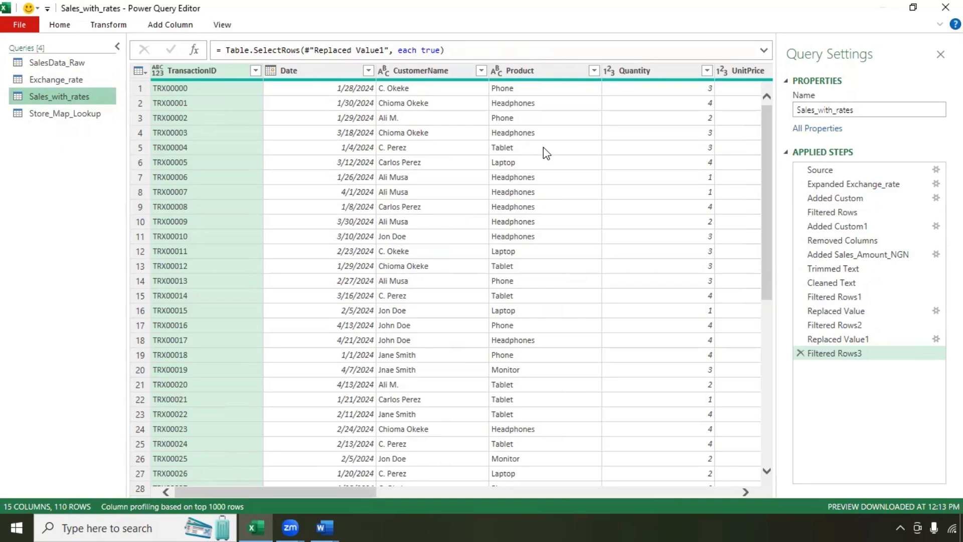
drag(373, 492, 580, 520)
click(631, 71)
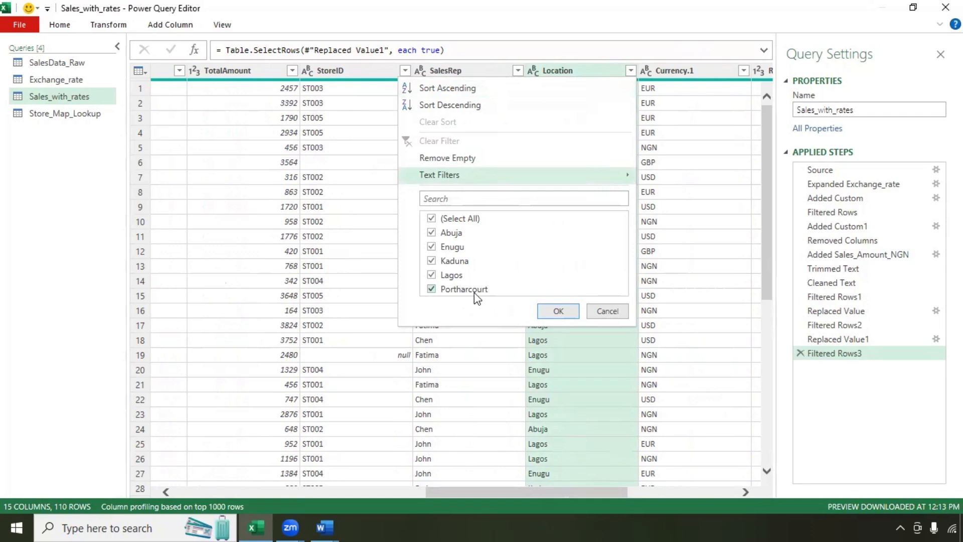
click(42, 116)
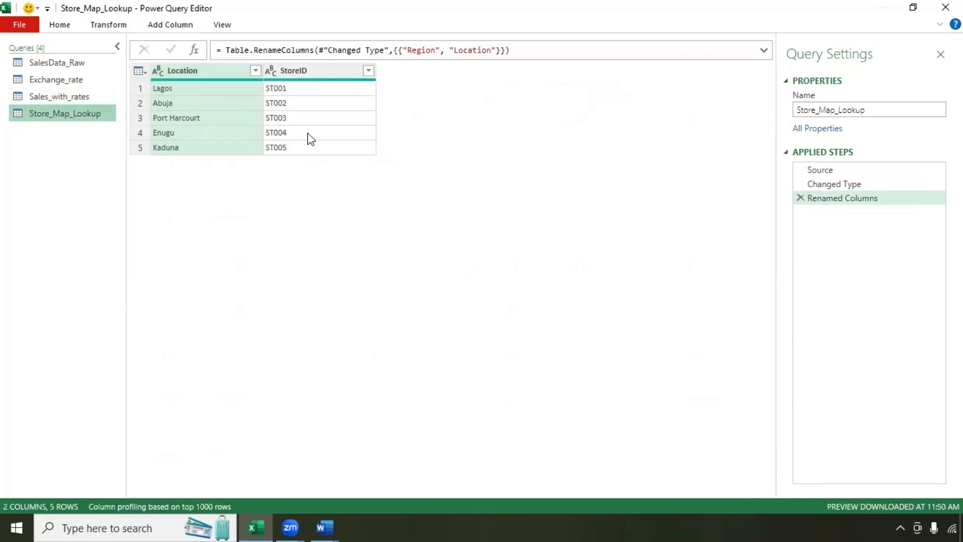
click(74, 96)
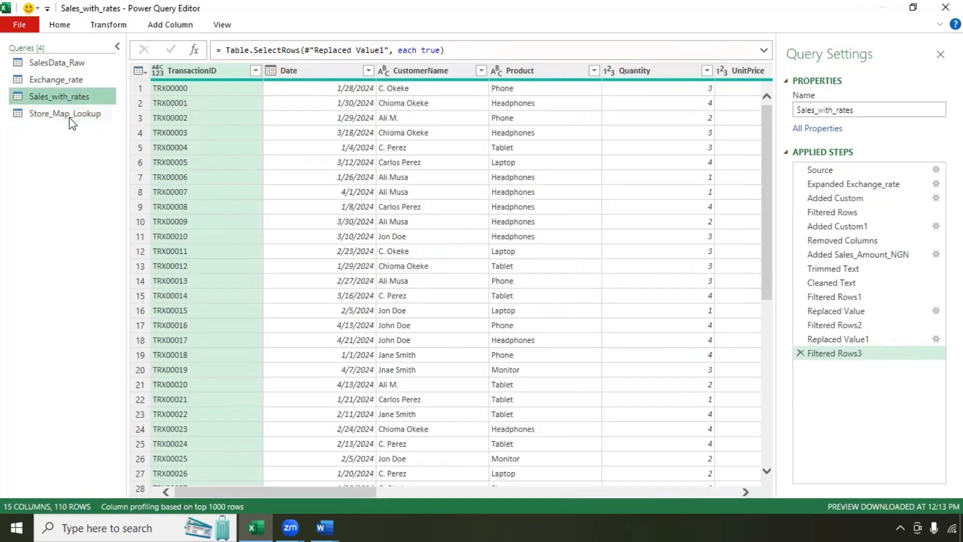
click(70, 114)
click(169, 122)
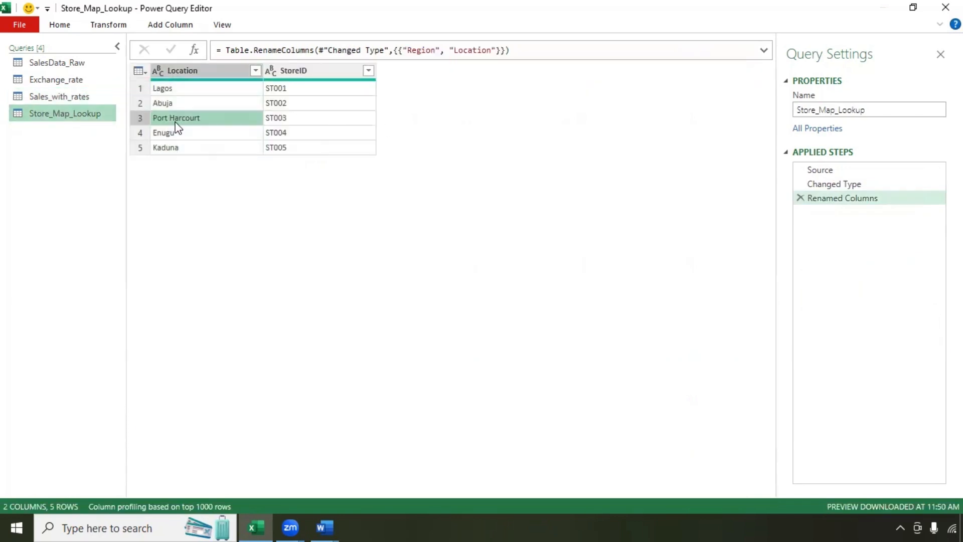
drag(192, 435, 134, 430)
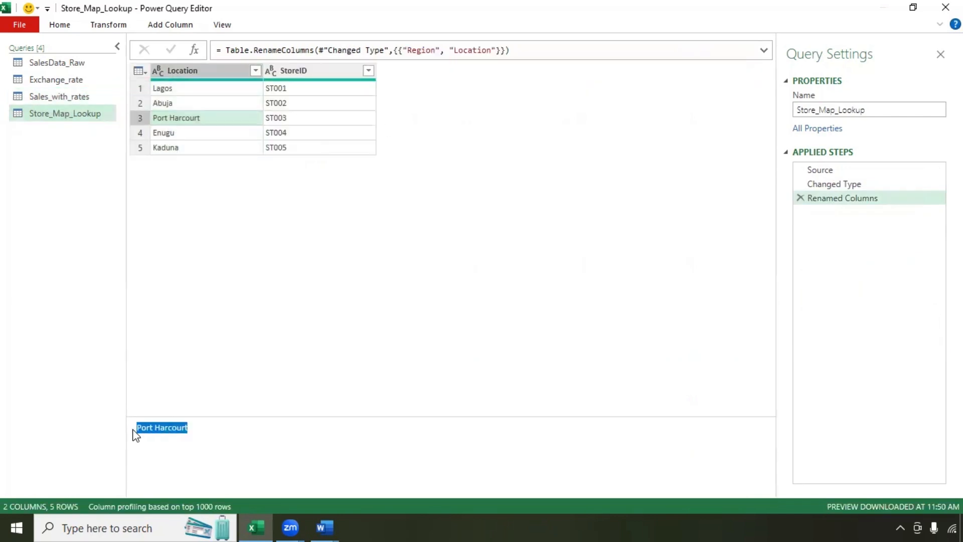
click(50, 97)
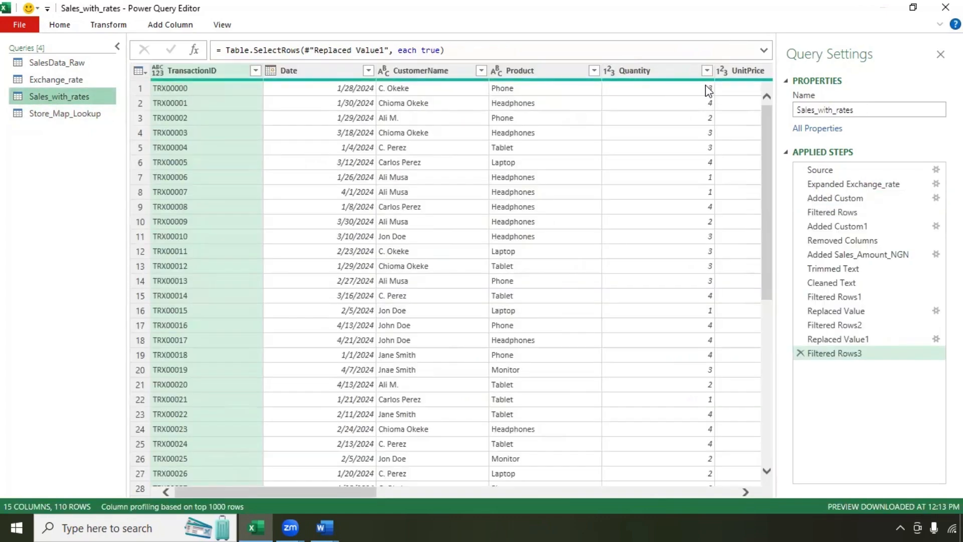
drag(360, 489, 612, 489)
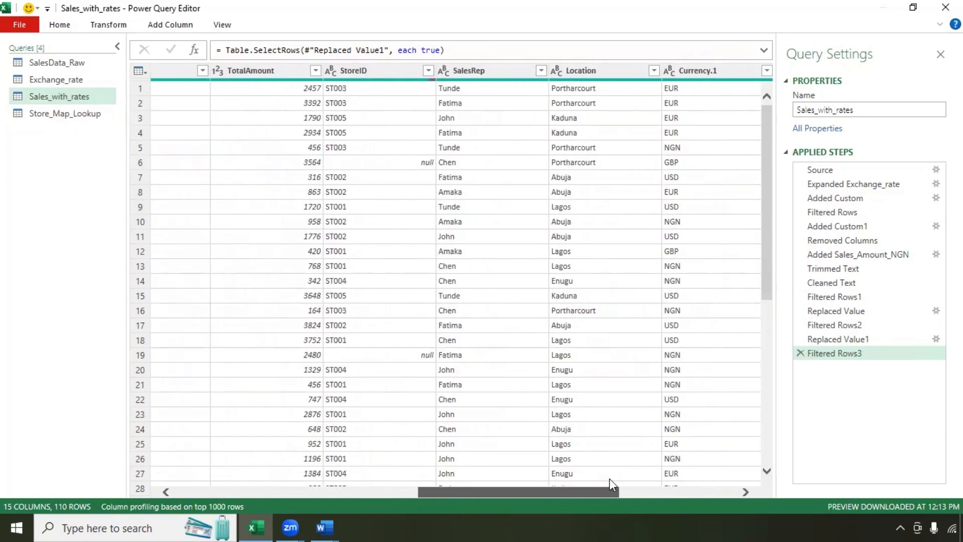
Step: Replace Portharcourt with Port Harcourt in the sales Location column
click(610, 69)
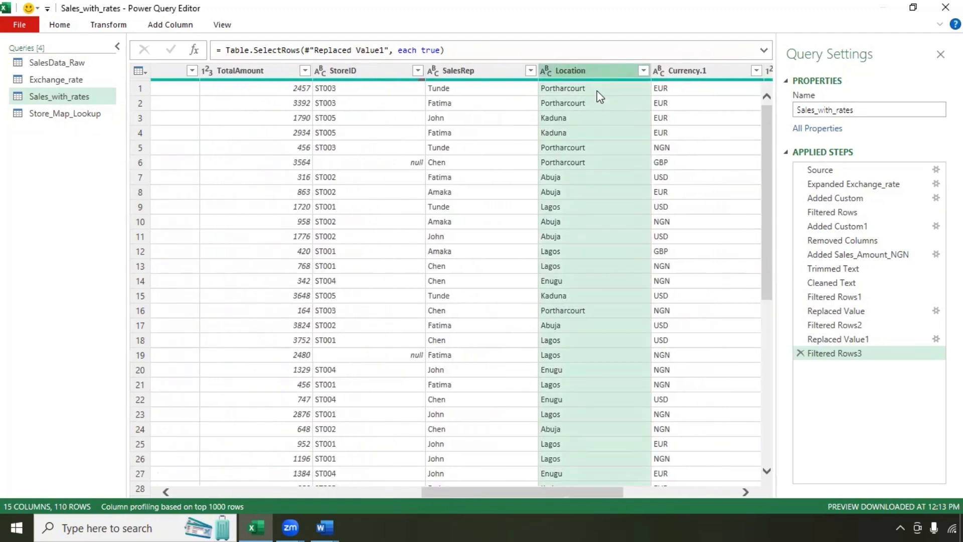
click(108, 24)
click(278, 45)
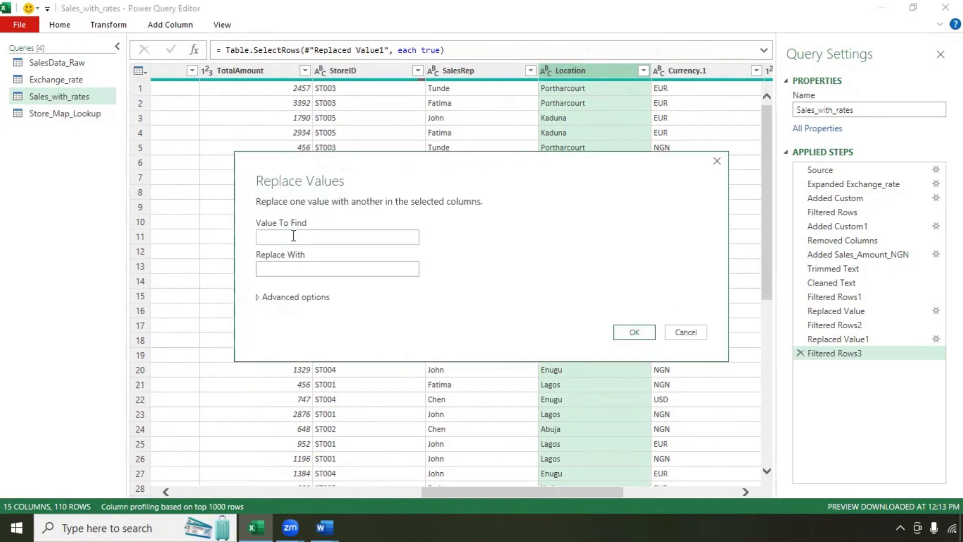
text(Portharcourt)
click(368, 274)
text(Port Harcourt)
click(641, 335)
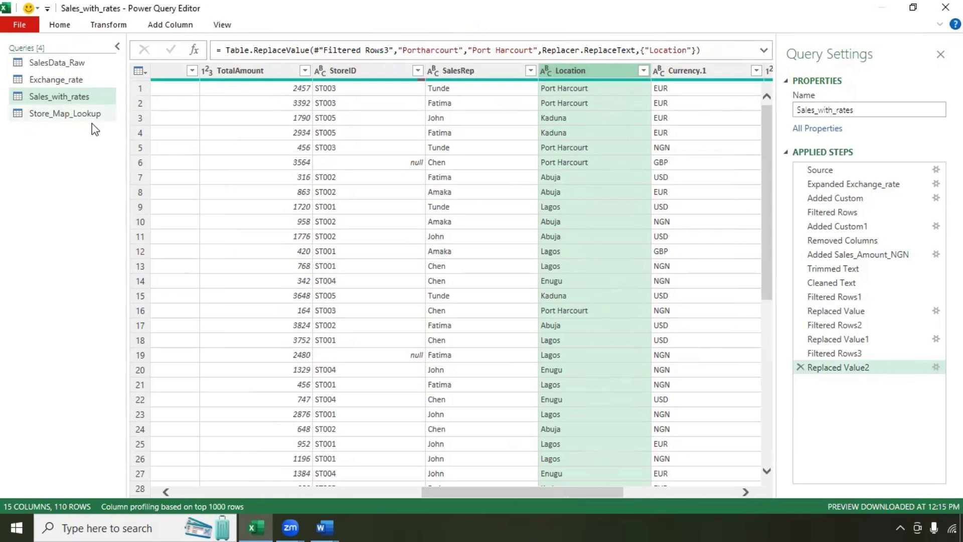
Step: Trim and clean Store_Map_Lookup's Location text, then return to Sales_with_rates
click(74, 115)
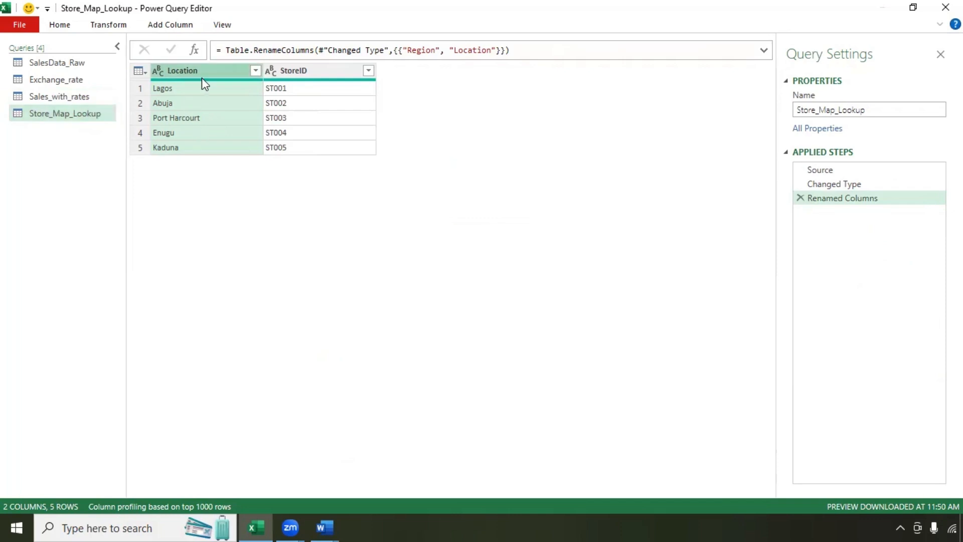
click(111, 30)
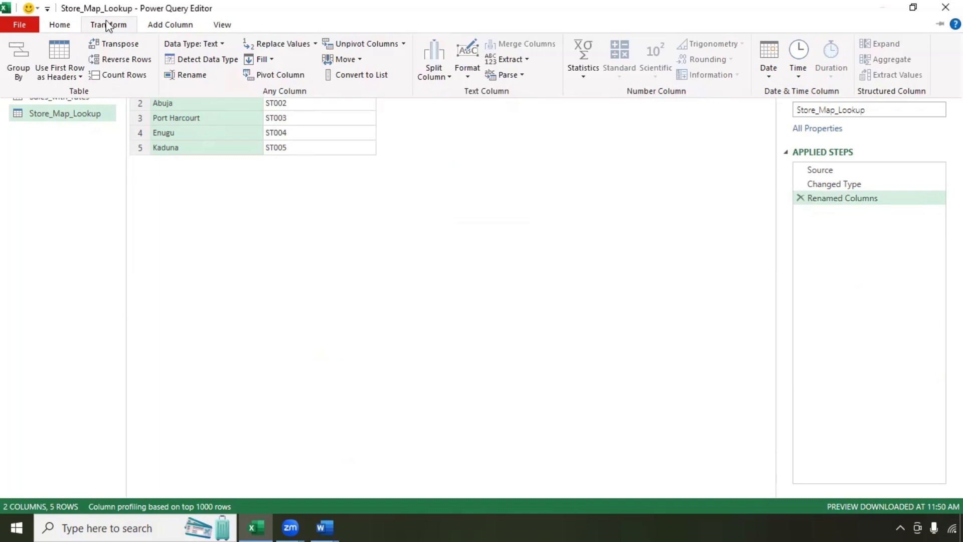
click(470, 79)
click(489, 139)
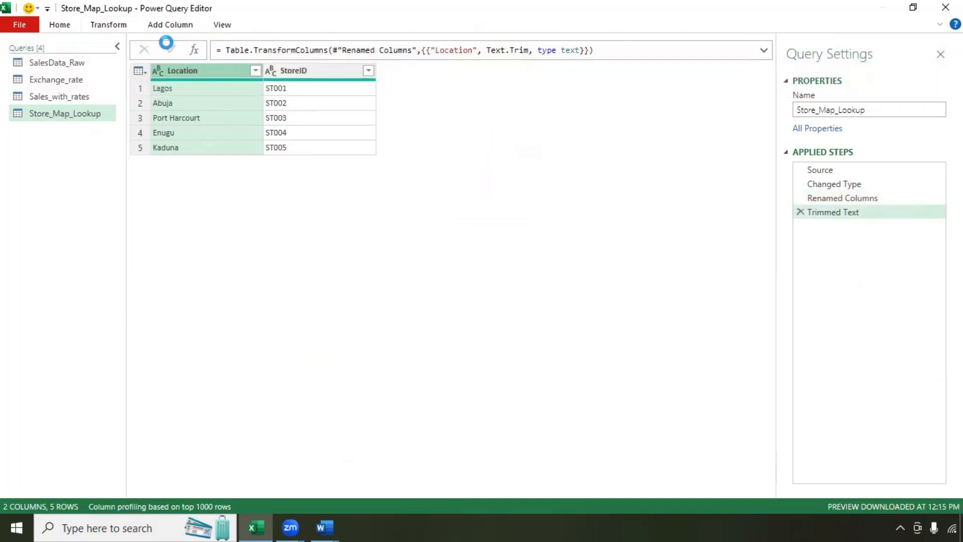
click(105, 24)
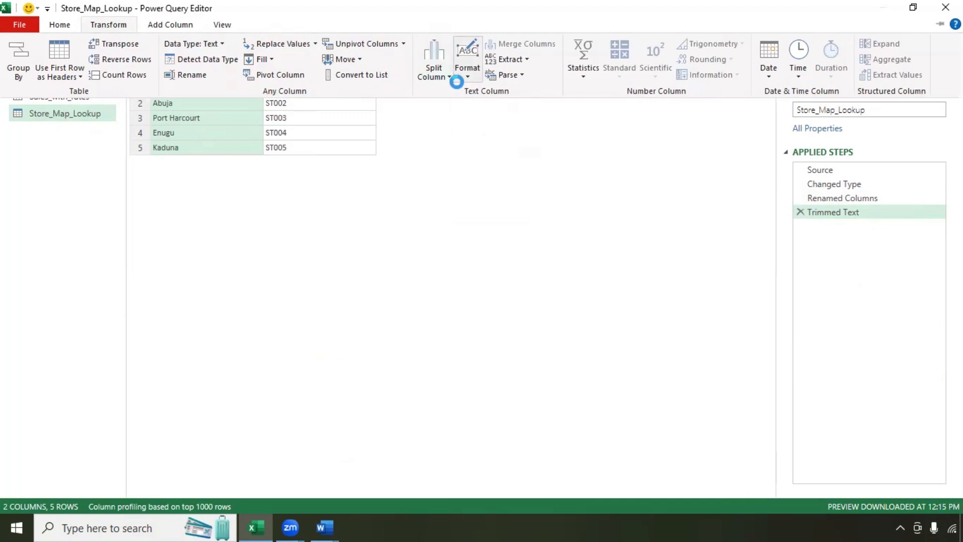
click(460, 77)
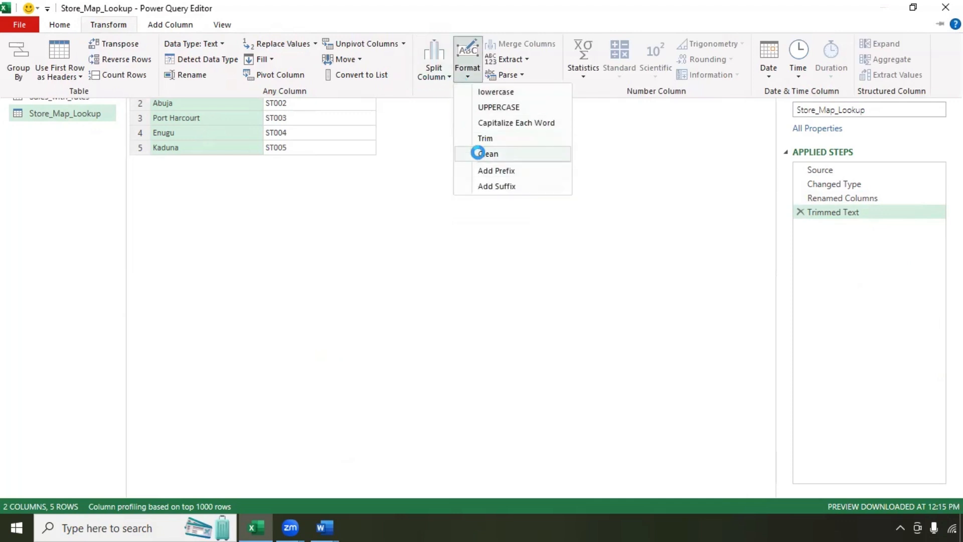
click(471, 154)
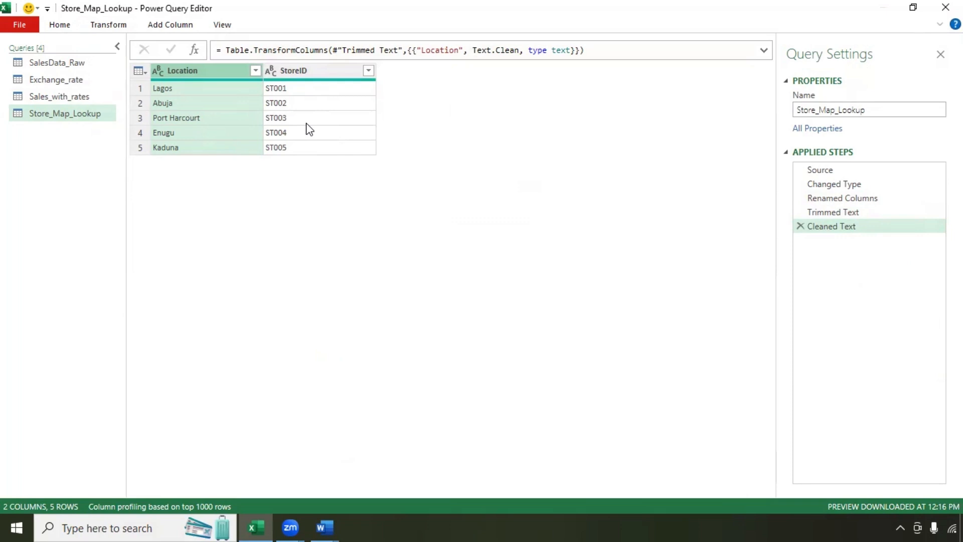
click(59, 96)
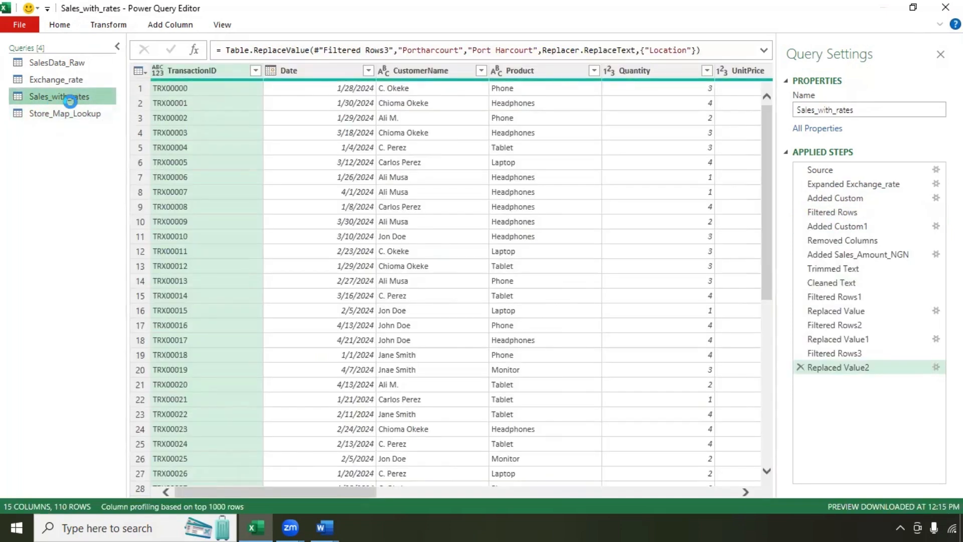
Step: Left Outer merge Sales_with_rates with Store_Map_Lookup, matching Location in both tables
click(68, 28)
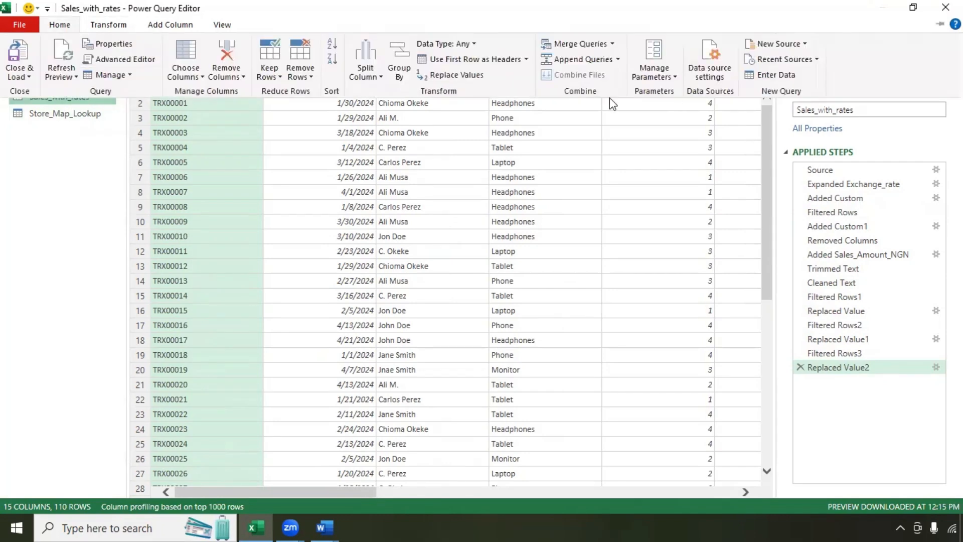
click(585, 40)
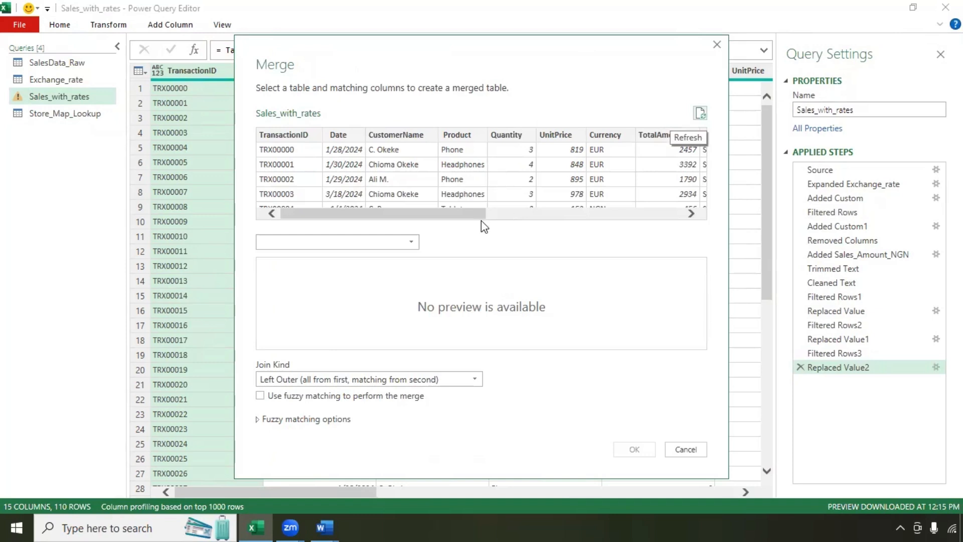
click(412, 242)
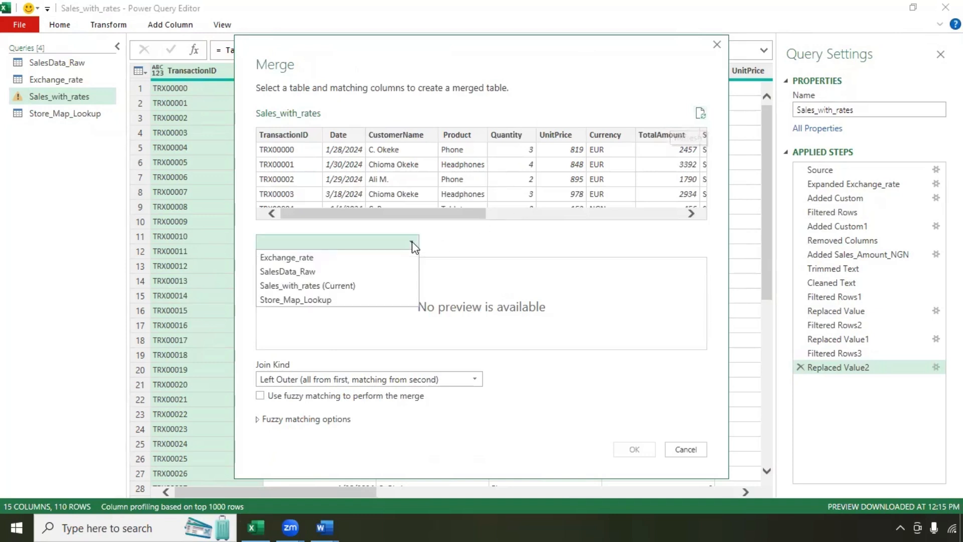
click(359, 300)
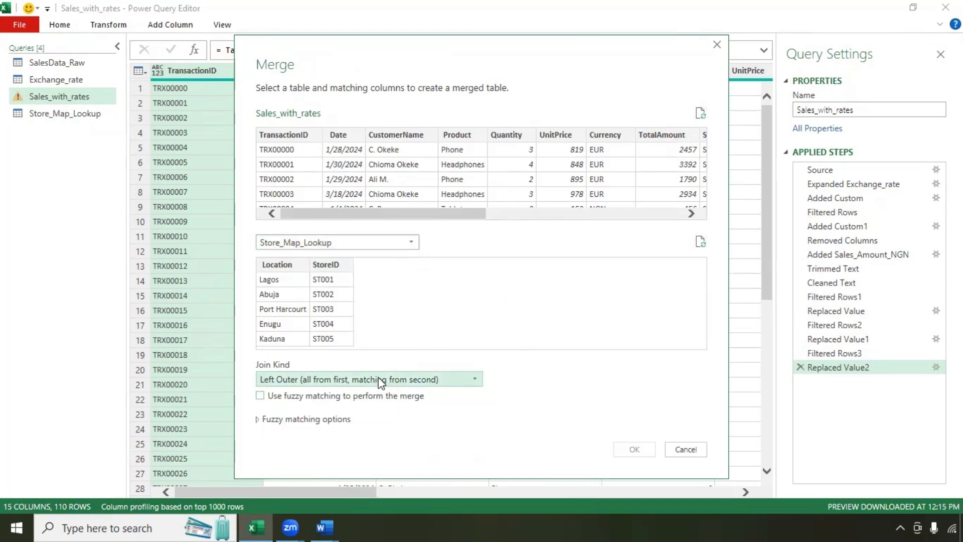
drag(433, 213, 576, 220)
click(502, 128)
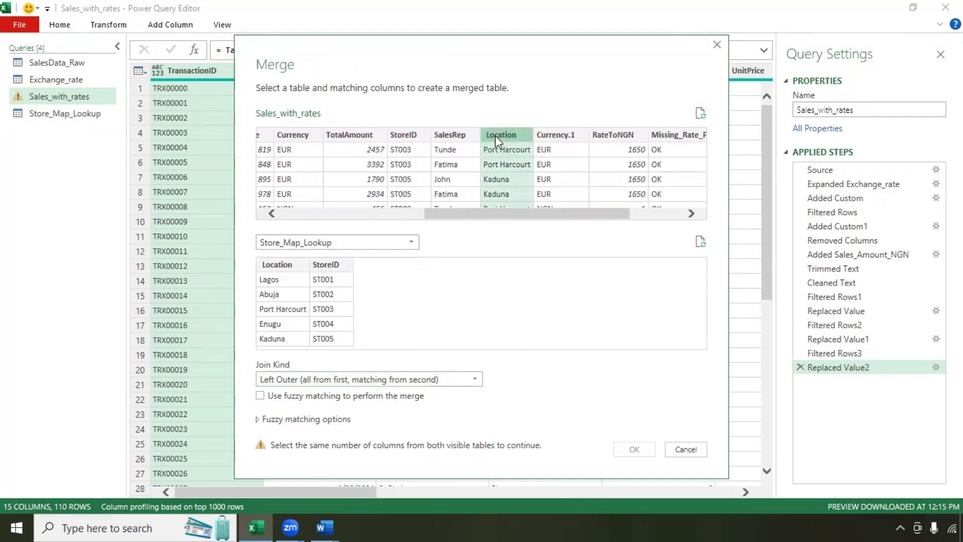
click(284, 268)
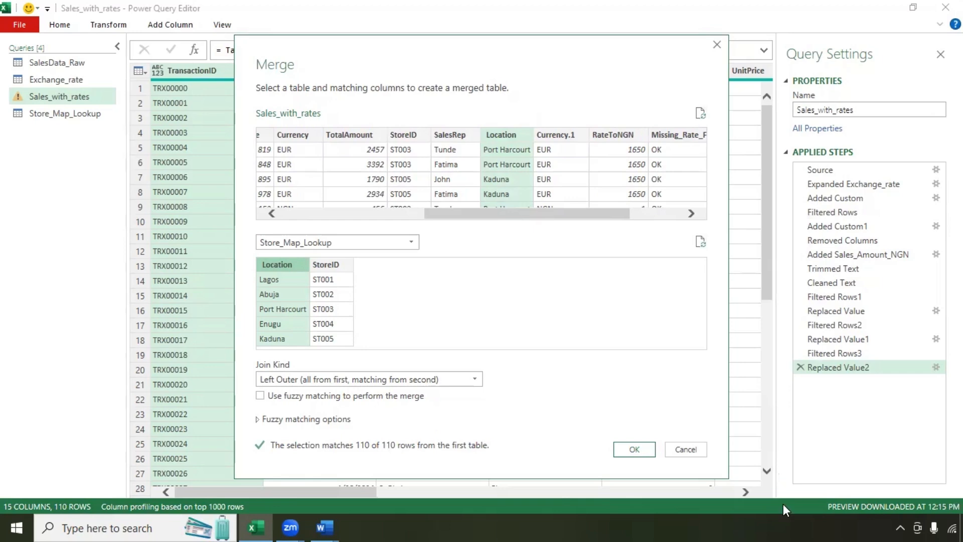
click(634, 449)
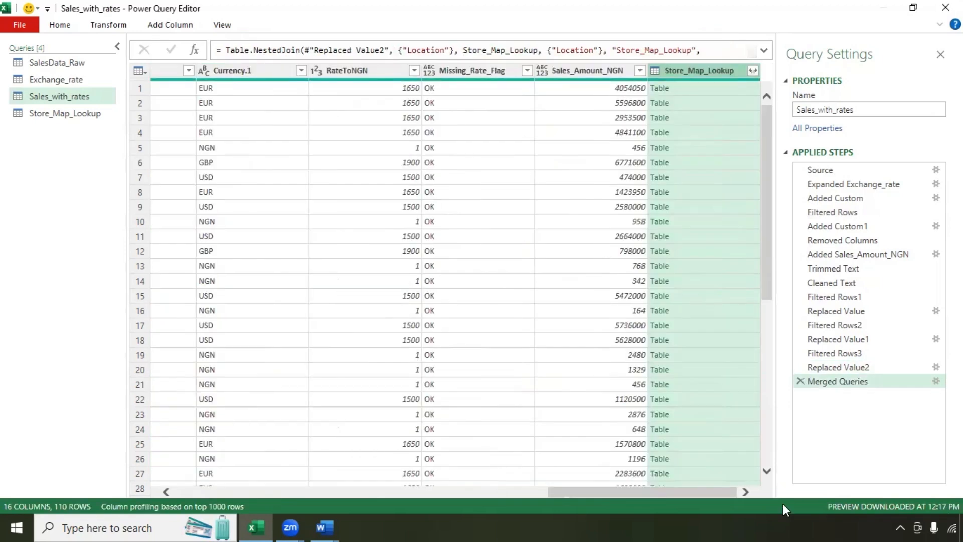
Step: Expand only StoreID from the merged Store_Map_Lookup column and inspect rows 4 and 6
click(753, 70)
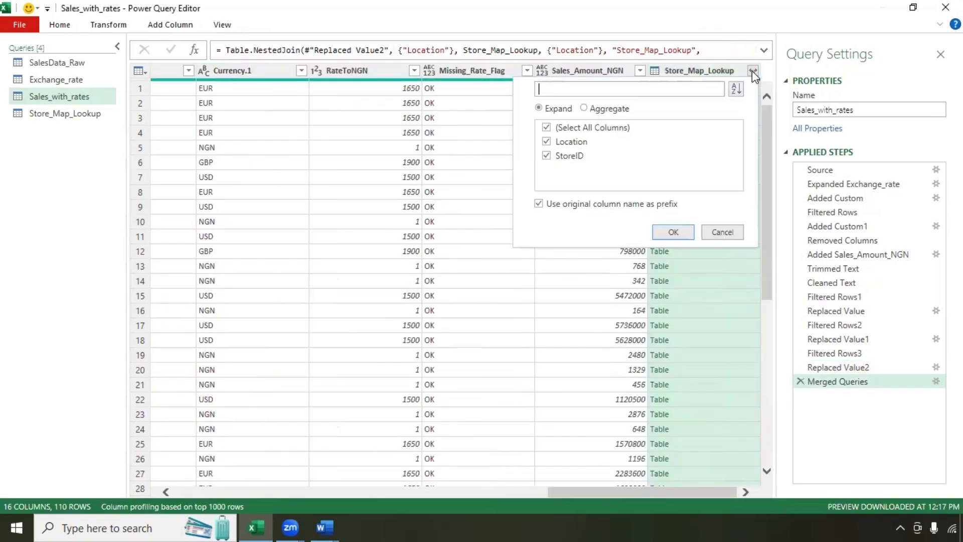
click(546, 127)
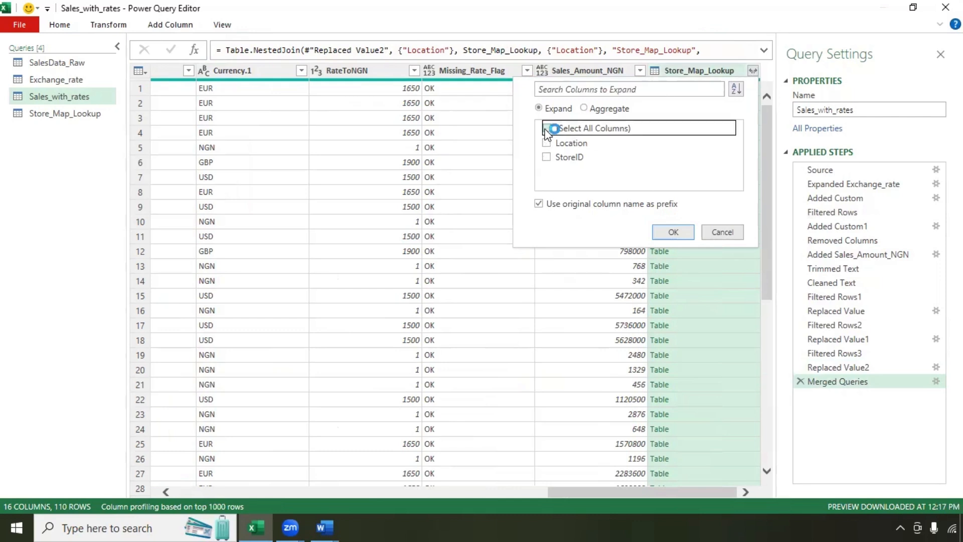
click(547, 156)
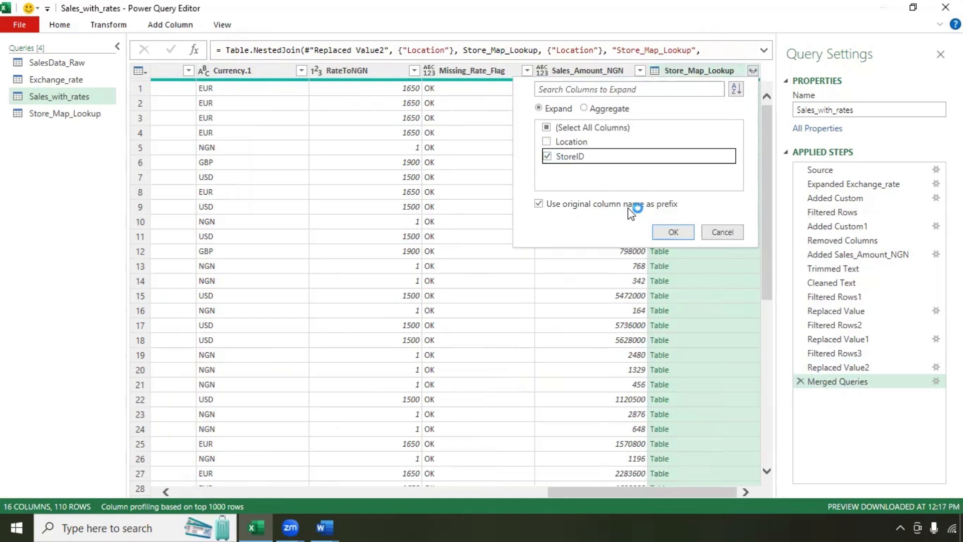
click(666, 232)
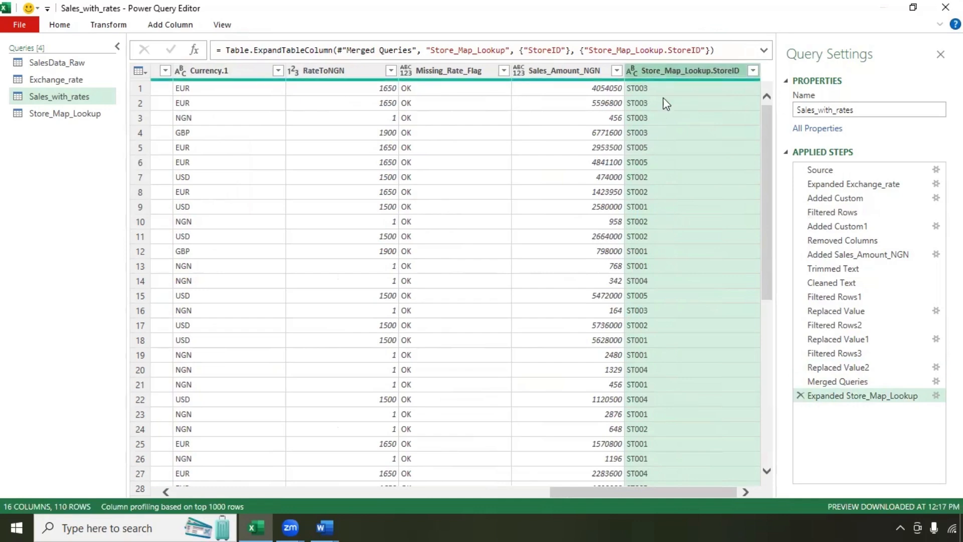
scroll(739, 227, down, 10)
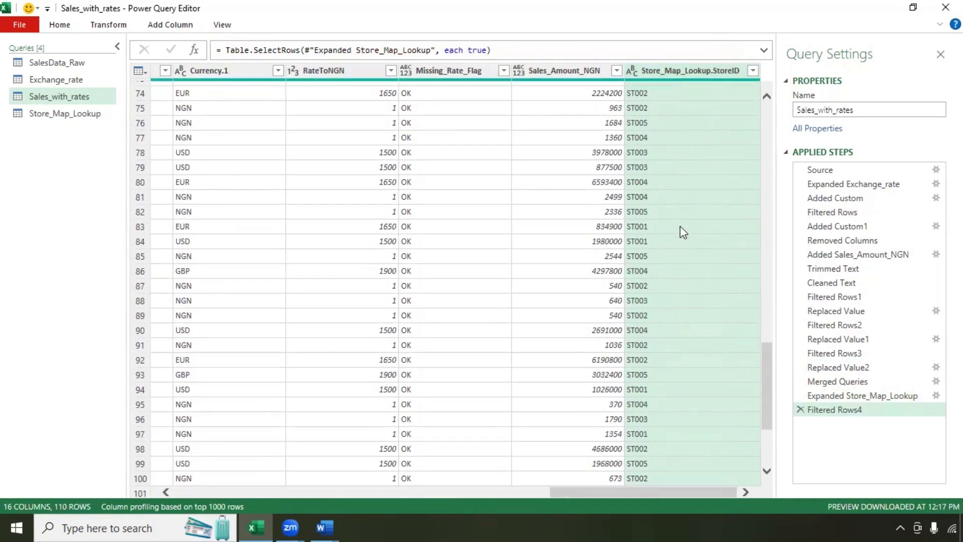
scroll(685, 230, up, 9)
scroll(686, 232, up, 15)
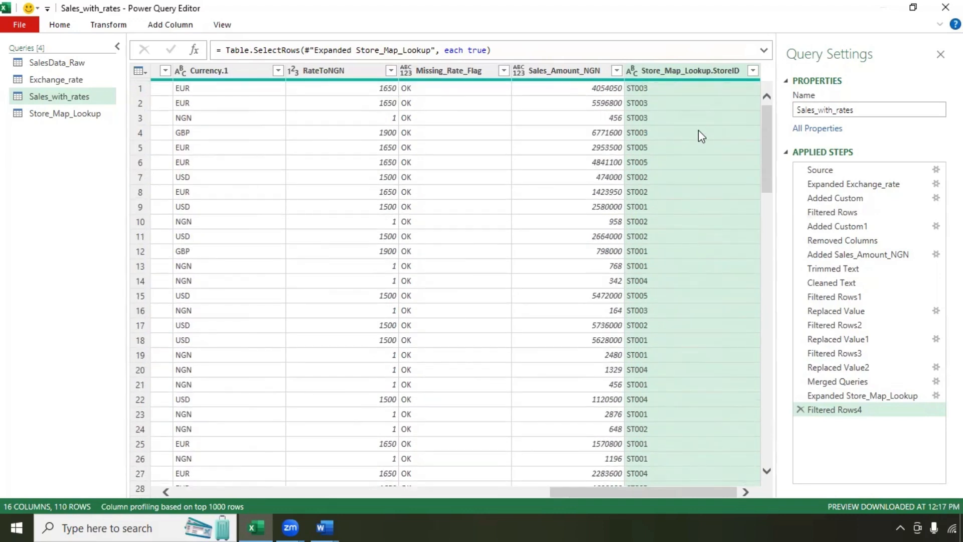
drag(661, 492, 483, 519)
click(140, 140)
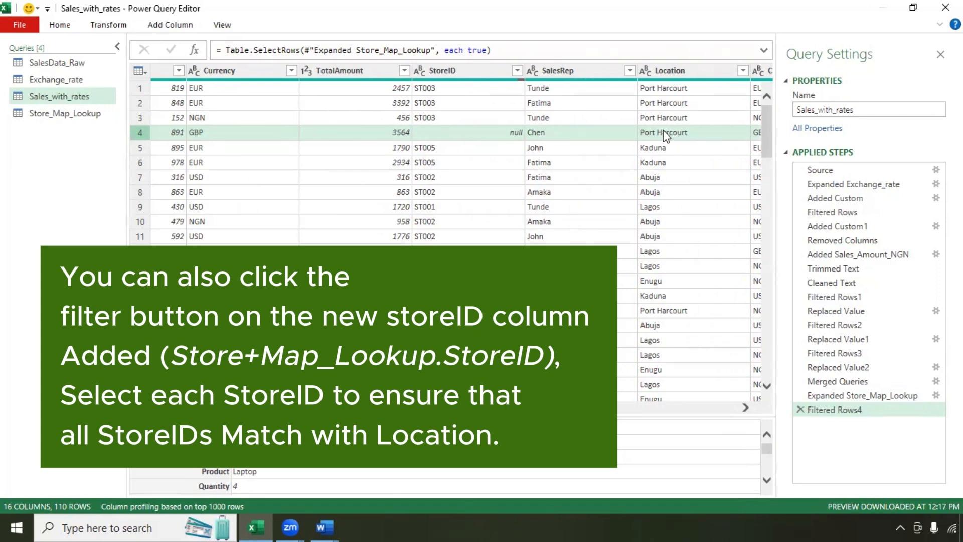
scroll(678, 129, right, 2)
scroll(664, 185, right, 8)
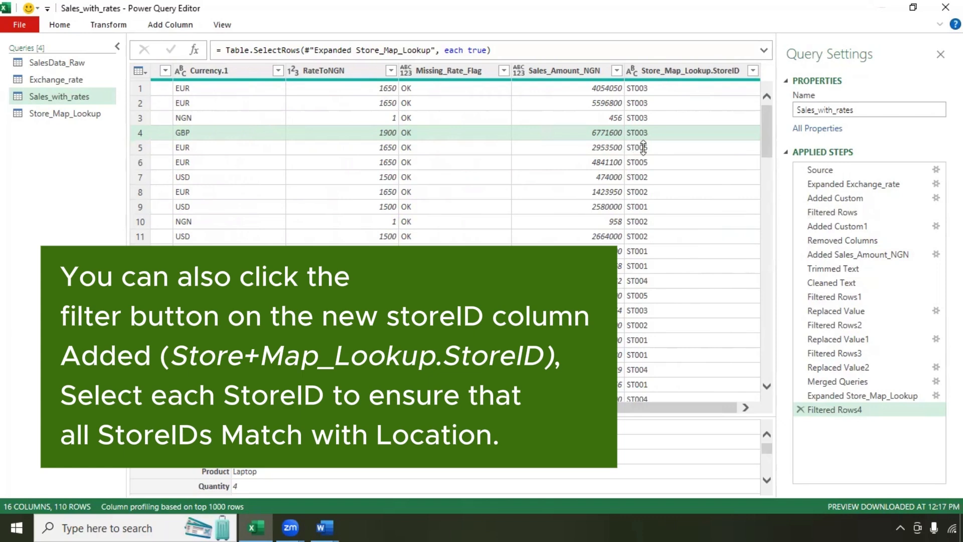
click(619, 162)
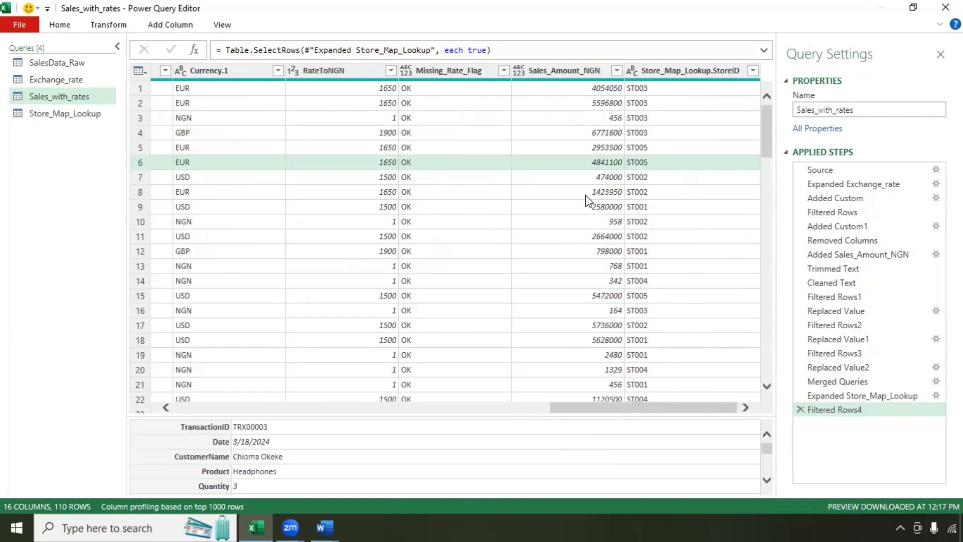
Step: Rename the Store_Map_Lookup.StoreID column to Mapped_StoreID
click(669, 71)
double_click(669, 71)
text(M)
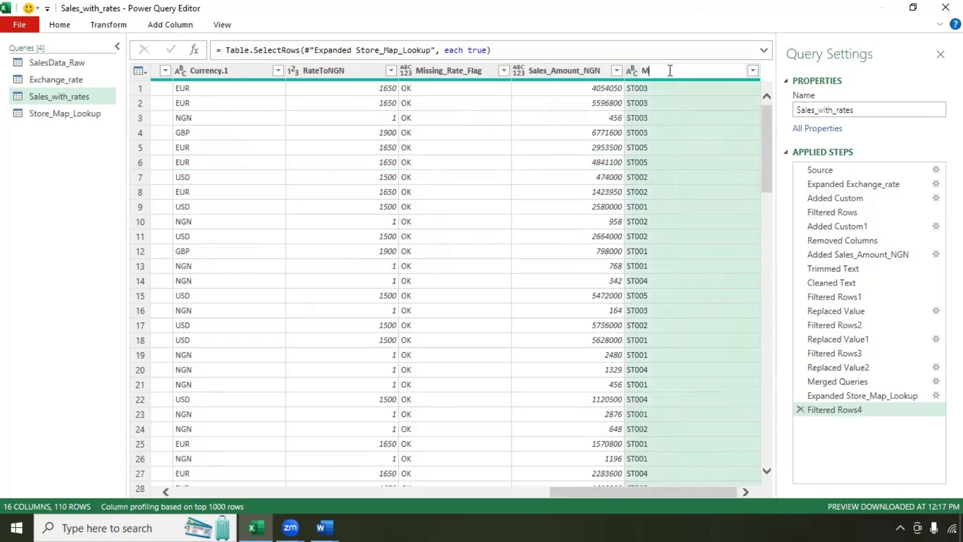
text(apped_StoreID)
key(Return)
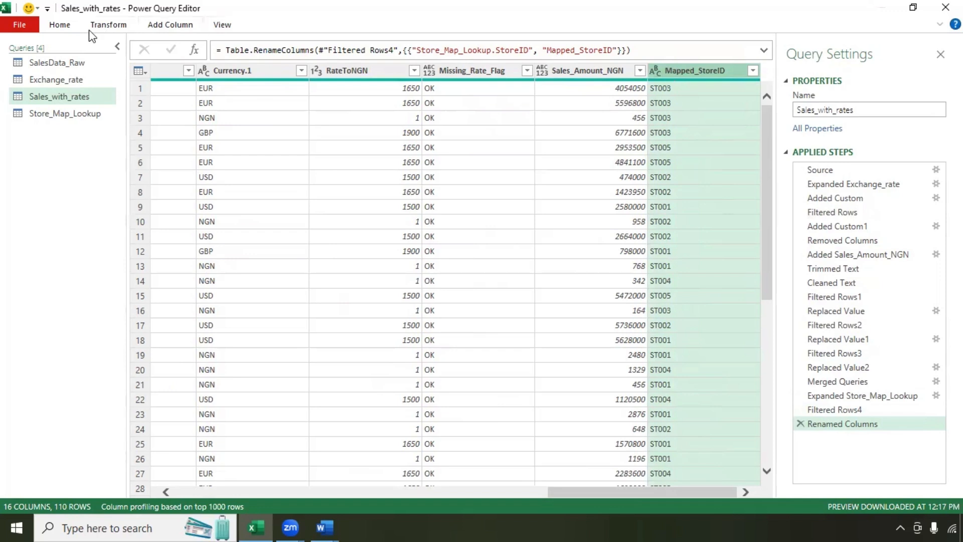
Step: Start a new custom column named Final_StoreID
click(183, 26)
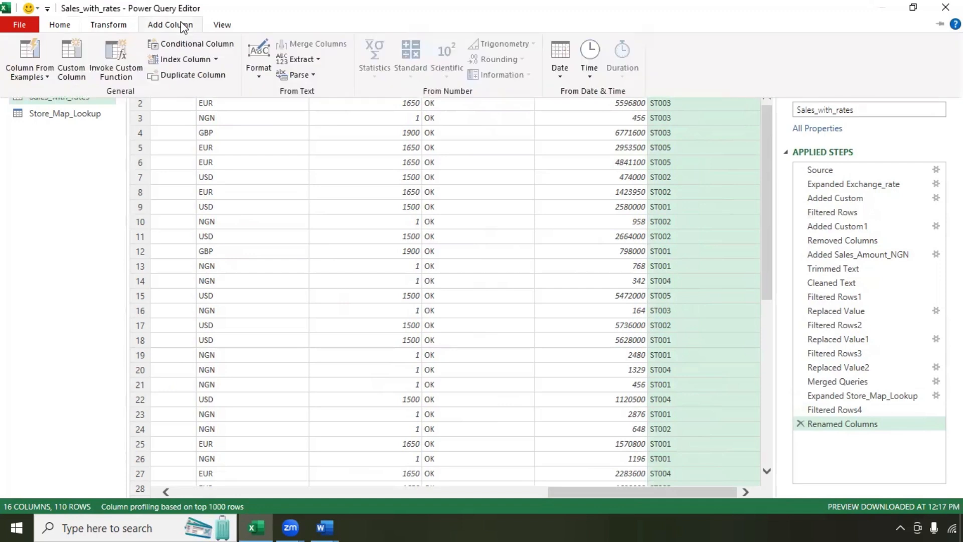
click(79, 74)
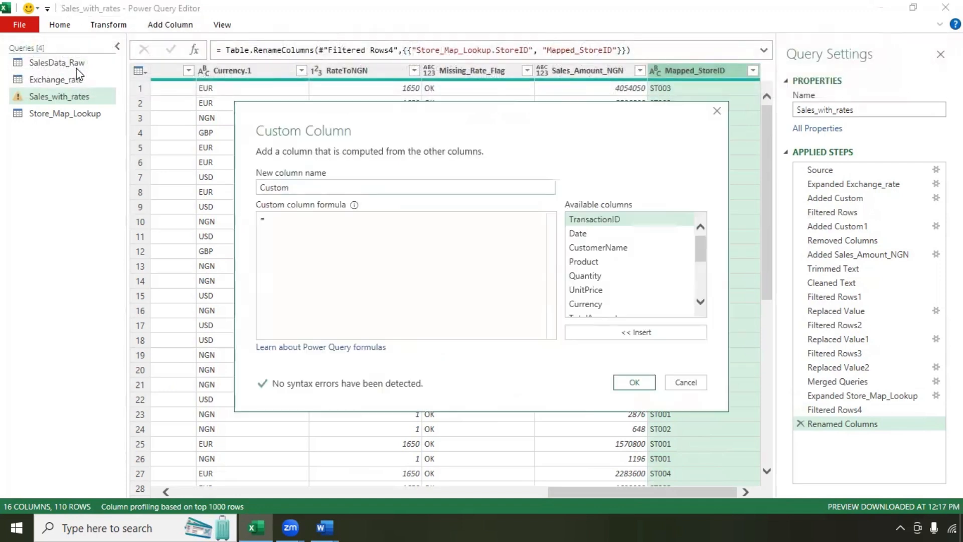
drag(290, 187, 258, 188)
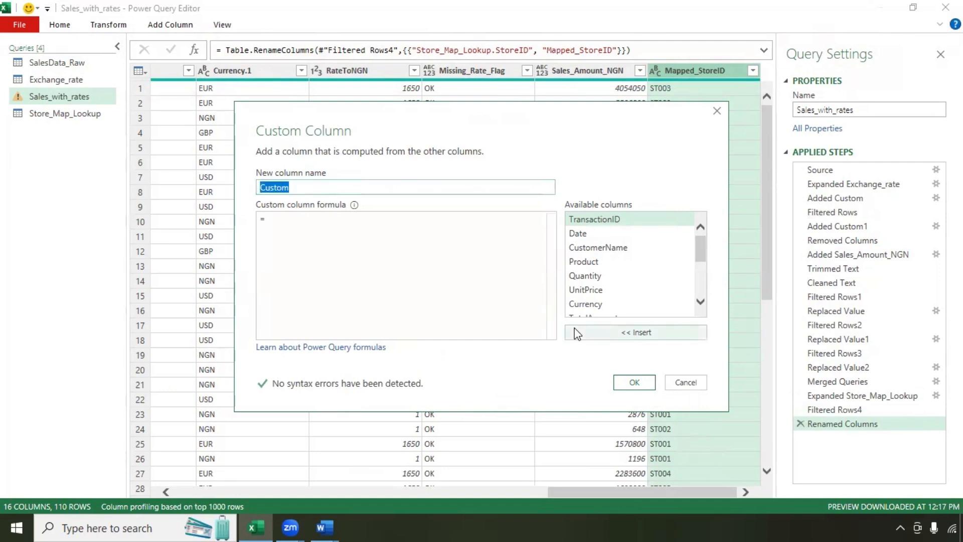
text(Final_)
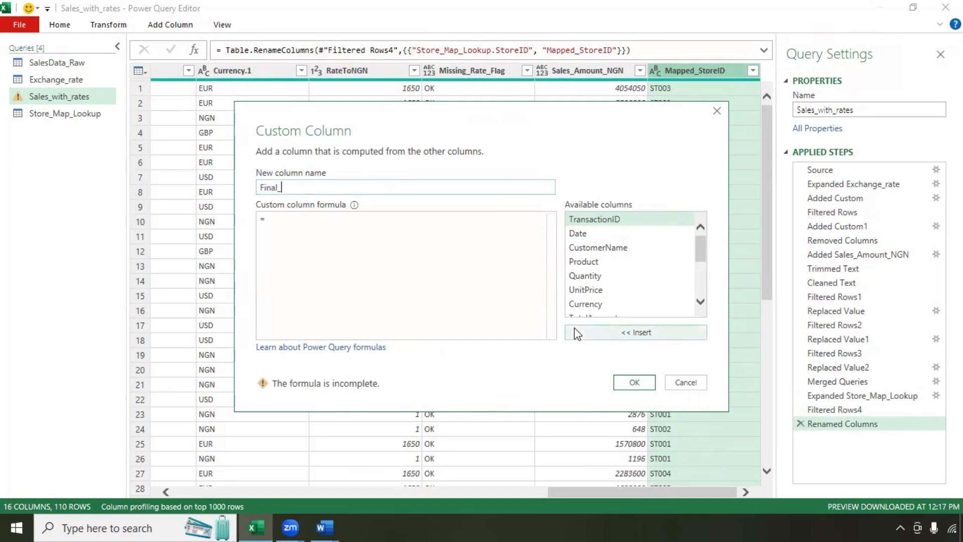
text(StoreID)
Step: Enter the formula if [StoreID] is null then [Mapped_StoreID] else [StoreID] and confirm
click(344, 247)
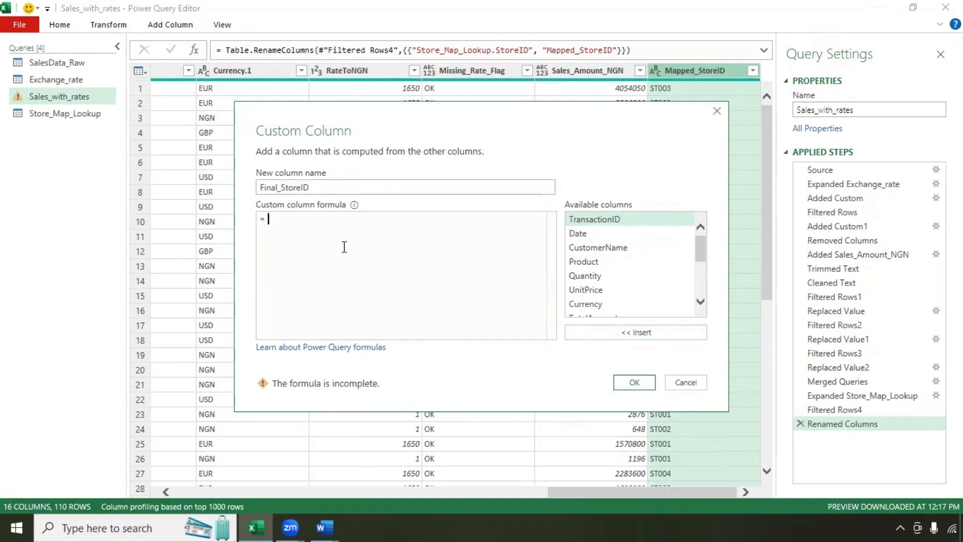
text(if)
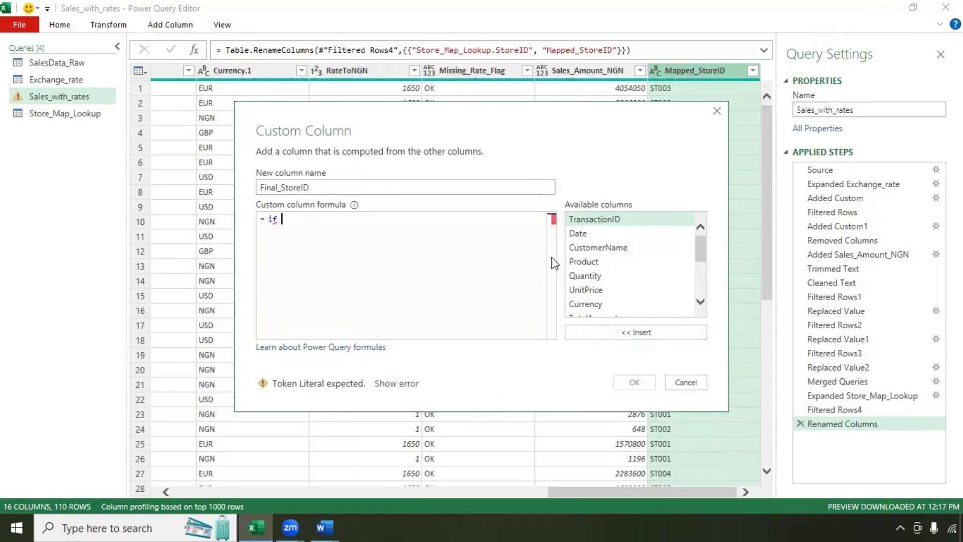
scroll(604, 274, down, 1)
double_click(604, 285)
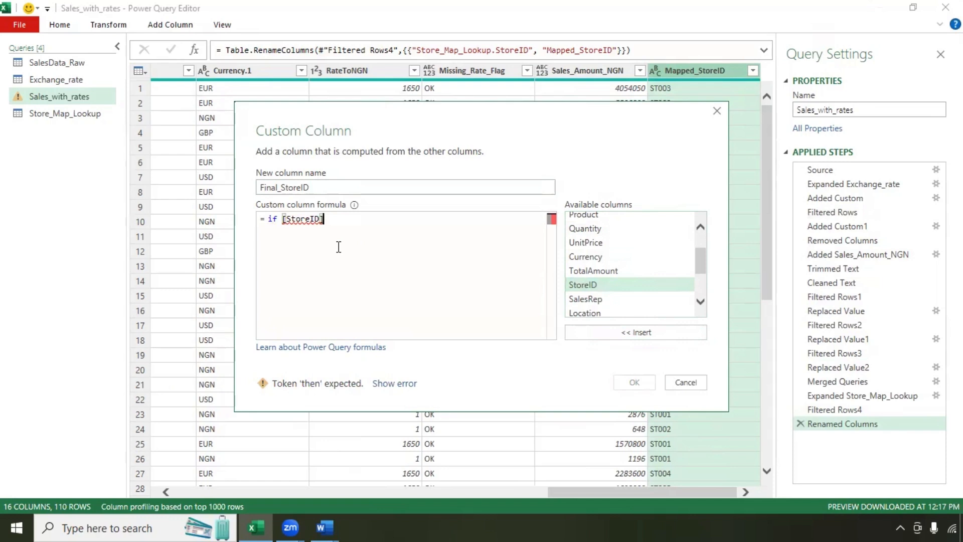
text(is null then)
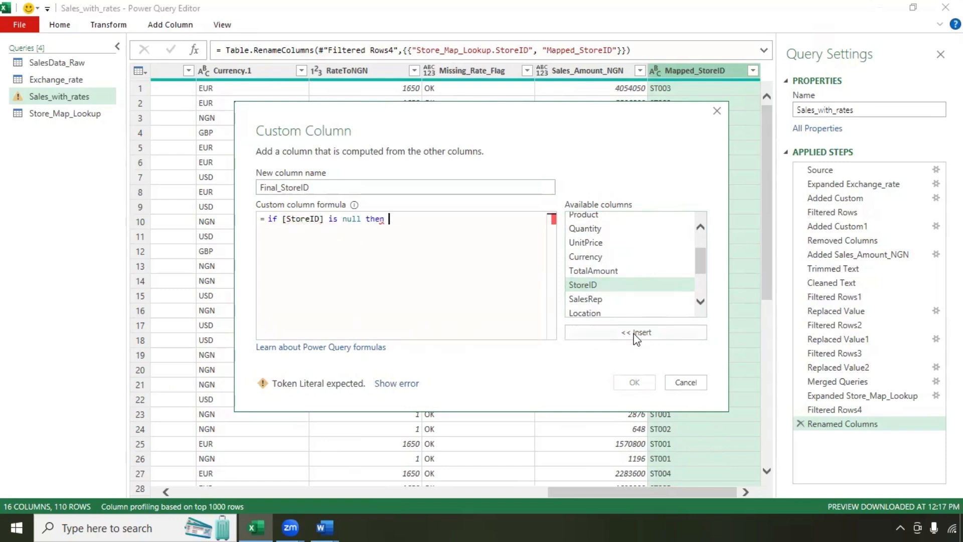
scroll(608, 301, down, 2)
click(608, 310)
double_click(608, 311)
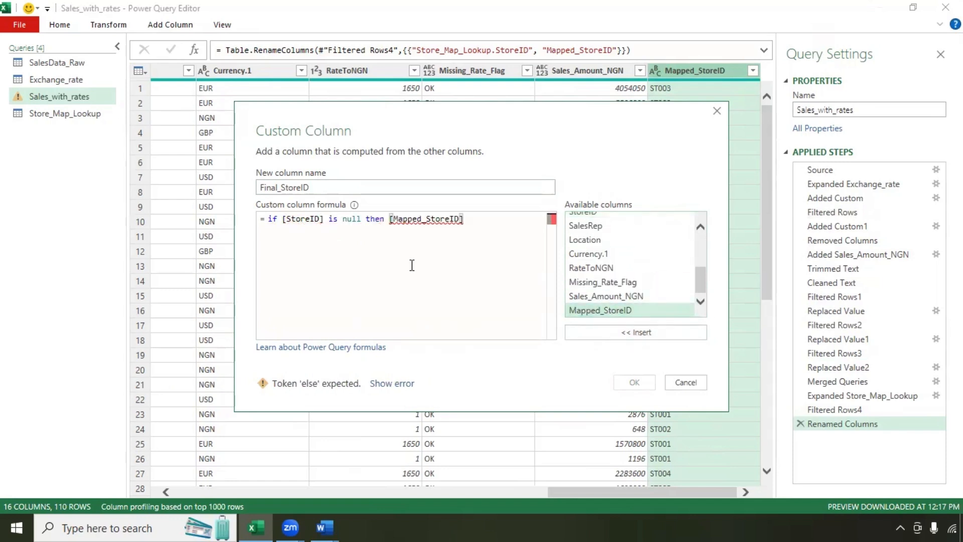
text(else)
scroll(604, 261, up, 1)
double_click(583, 227)
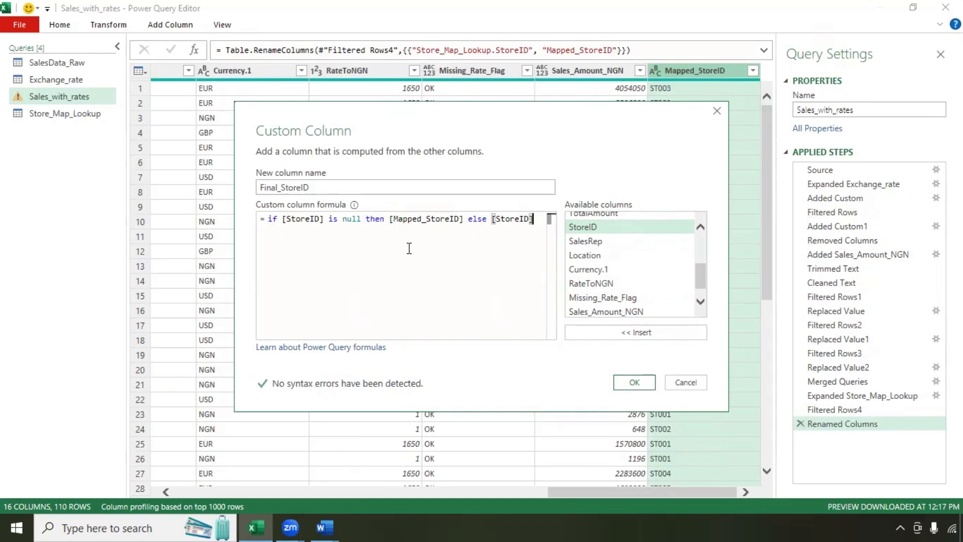
click(634, 382)
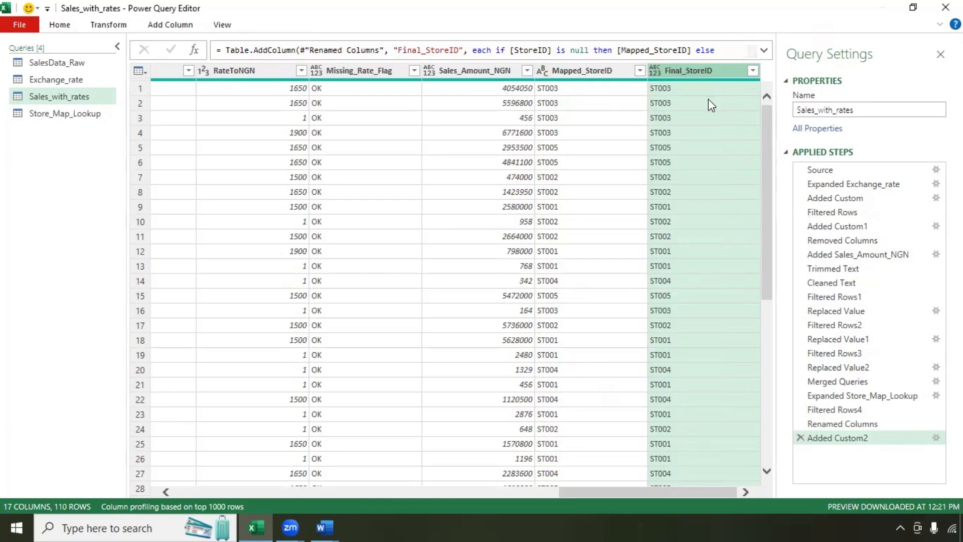
Step: Verify Final_StoreID holds only ST001–ST005 and apply a filter keeping every row
click(691, 132)
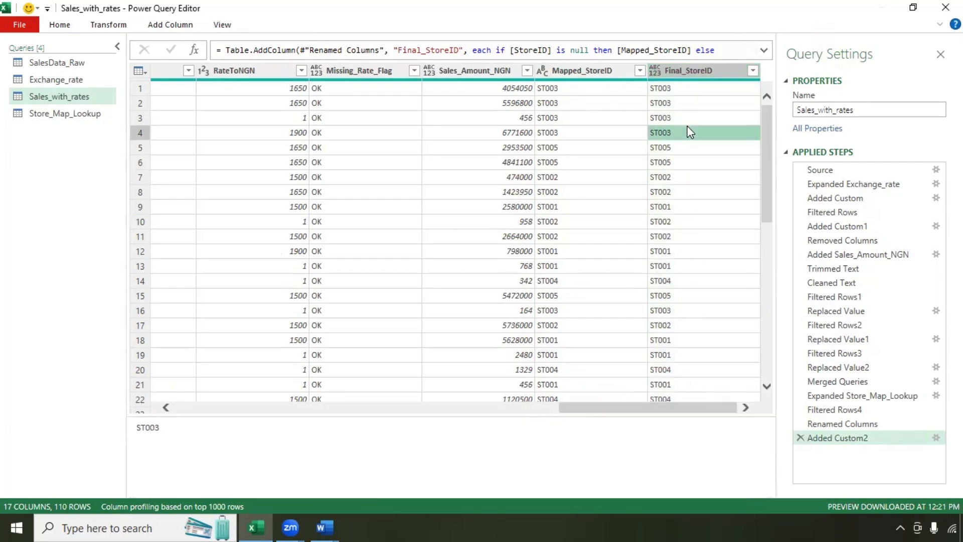
scroll(691, 132, down, 20)
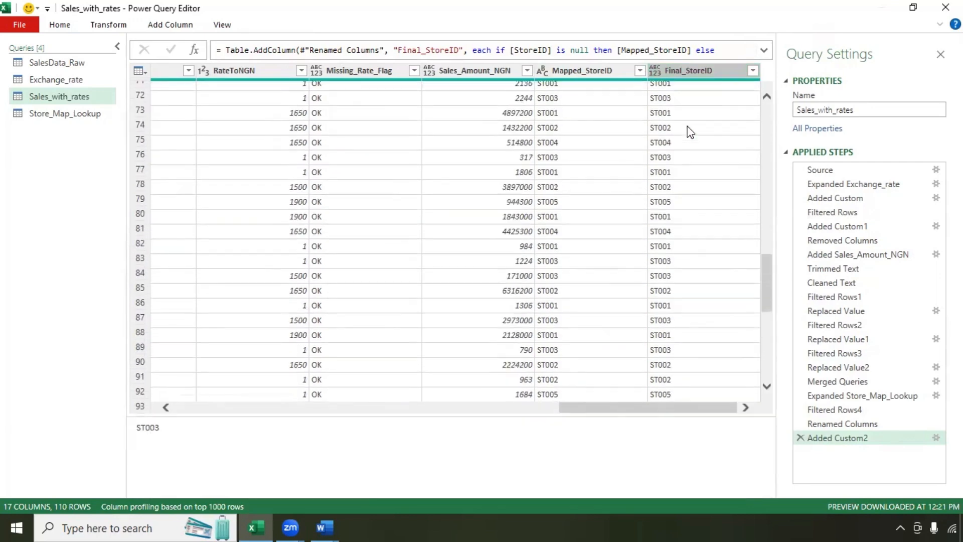
scroll(691, 132, up, 14)
click(754, 70)
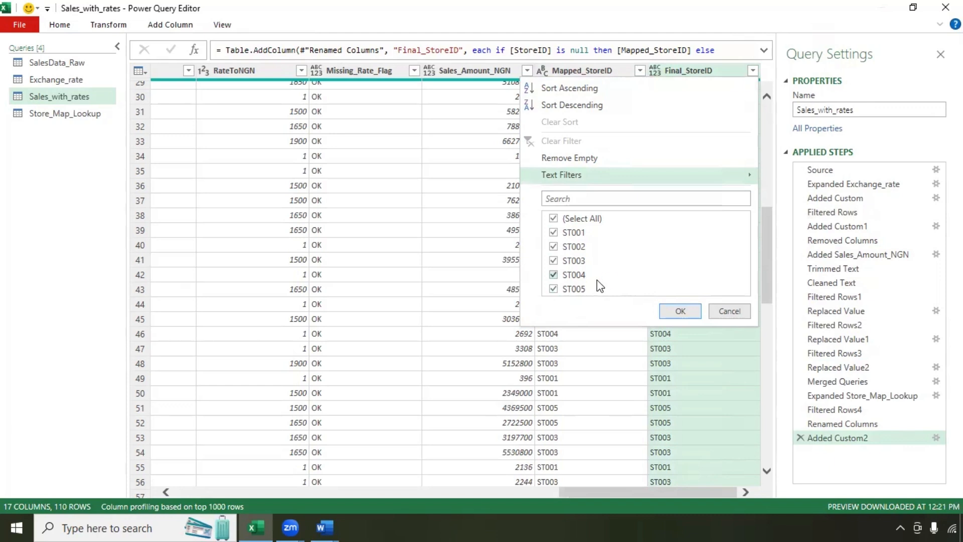
click(681, 311)
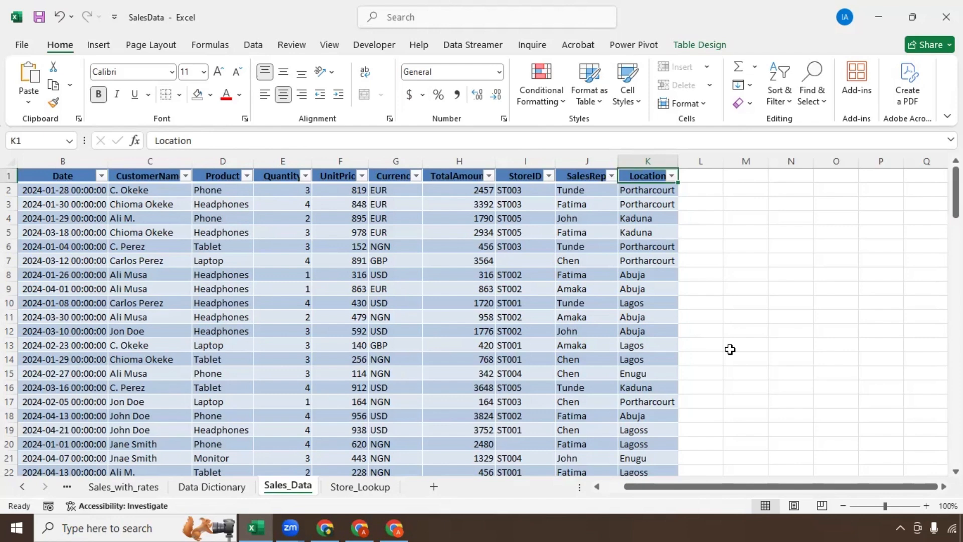
Step: Duplicate the Sales_Data sheet as Sales_Data (2), placed just before the original
right_click(284, 487)
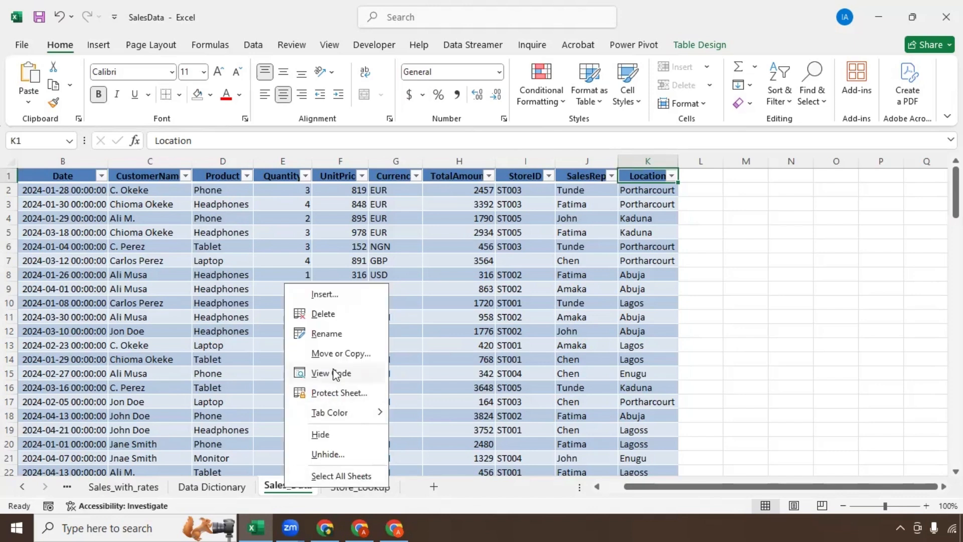
click(339, 354)
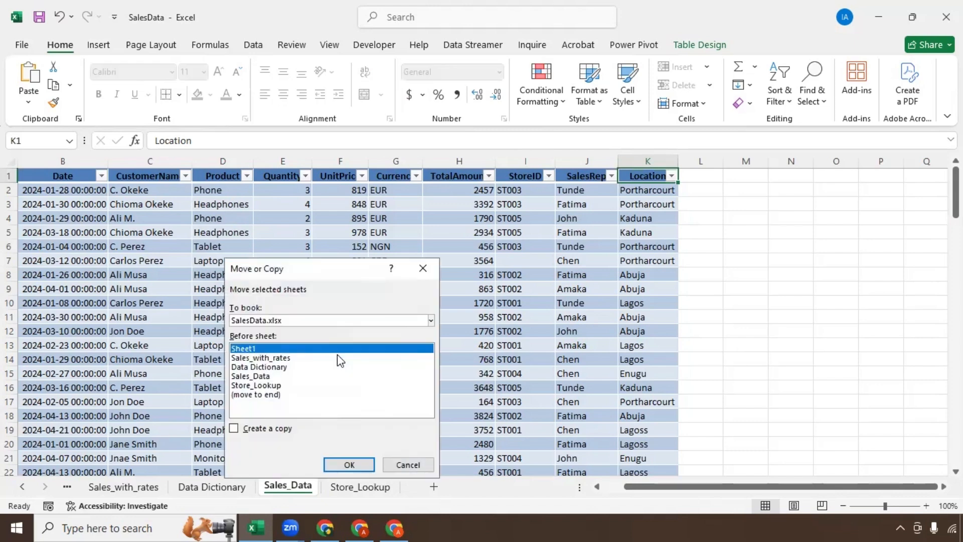
click(250, 378)
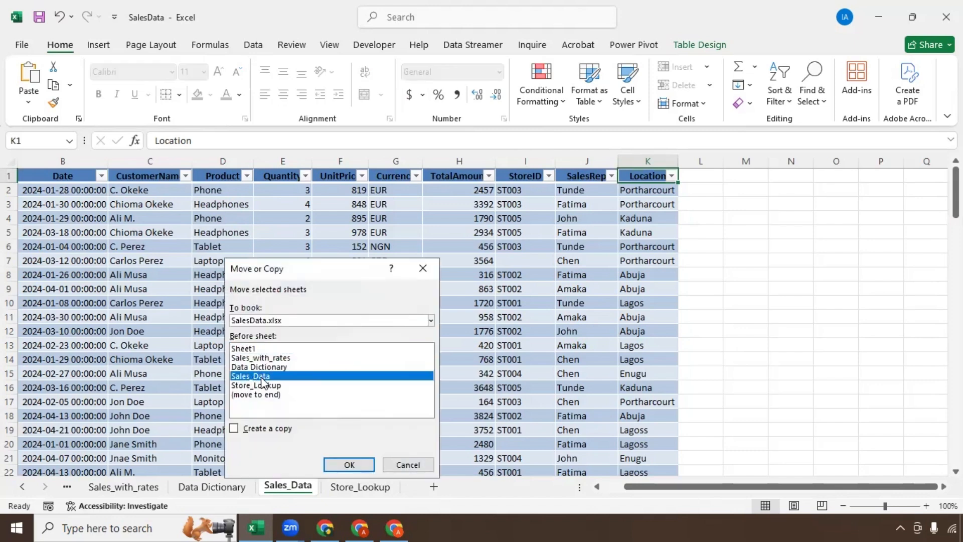
click(231, 429)
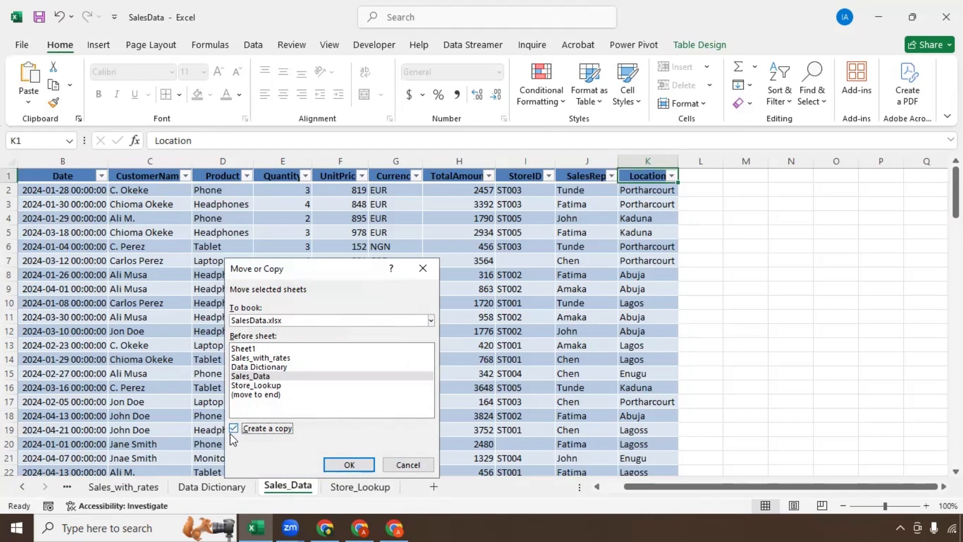
click(347, 465)
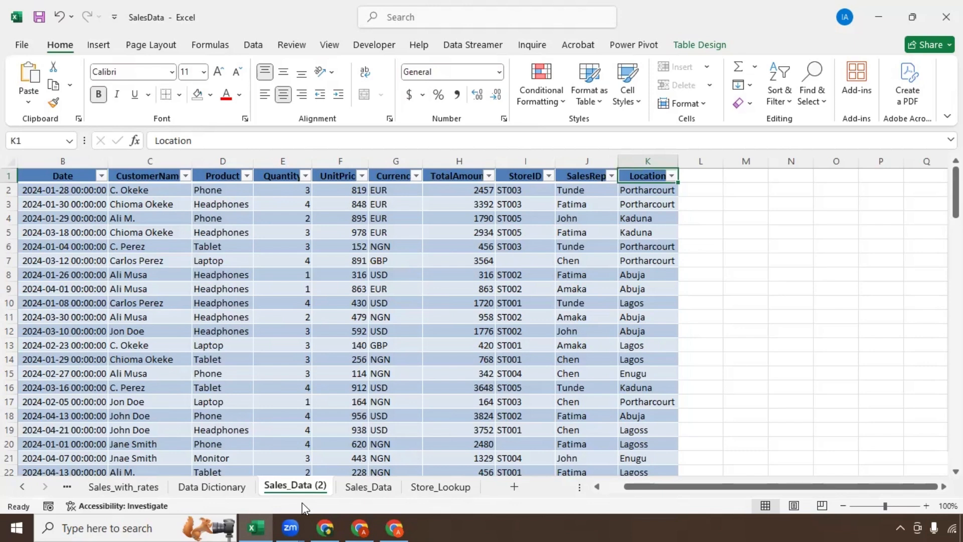
Step: Convert the sales table on Sales_Data (2) to a normal range with Table Design's Convert to Range
click(206, 276)
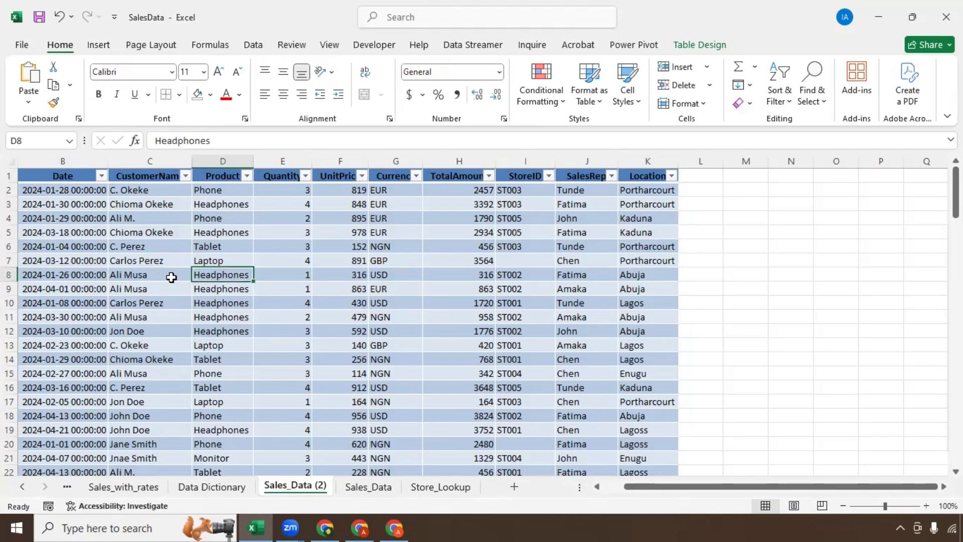
click(64, 201)
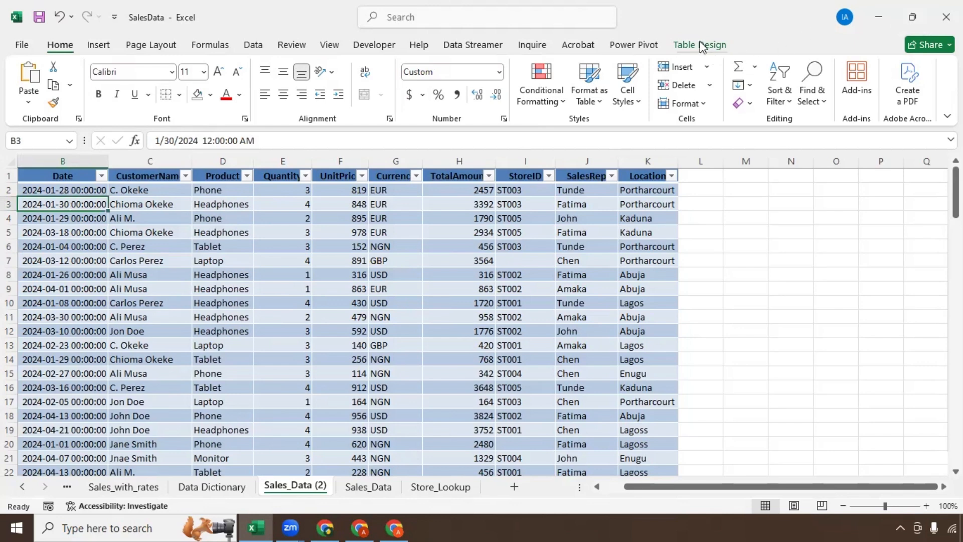
click(64, 269)
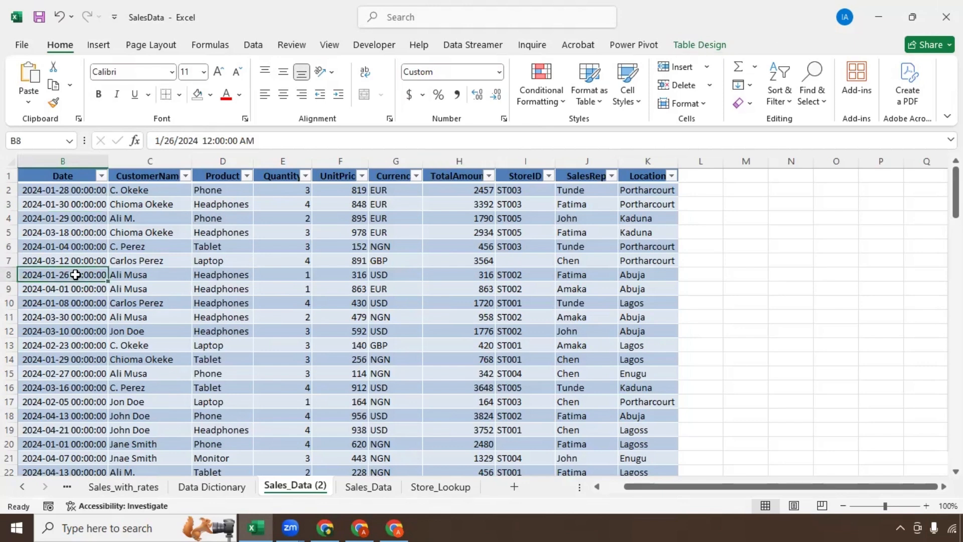
click(690, 51)
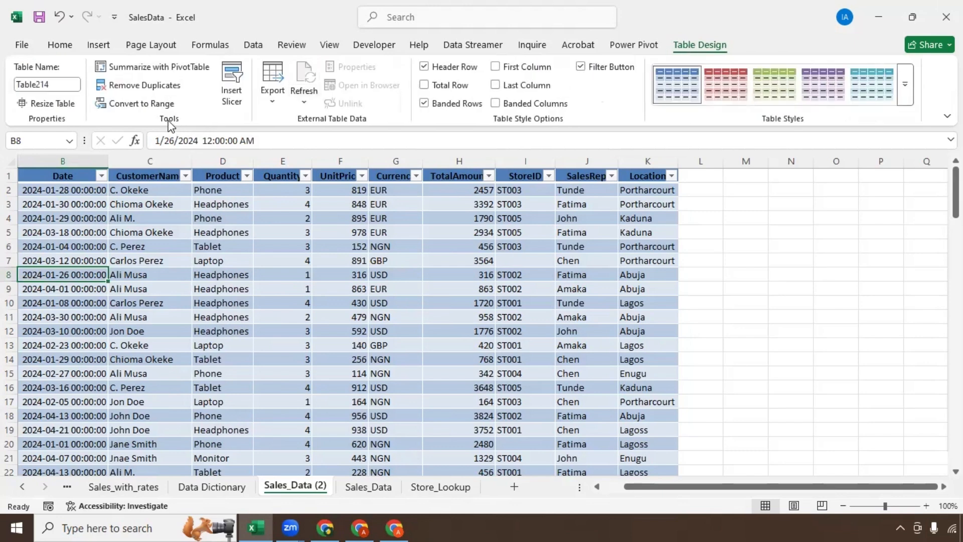
click(150, 105)
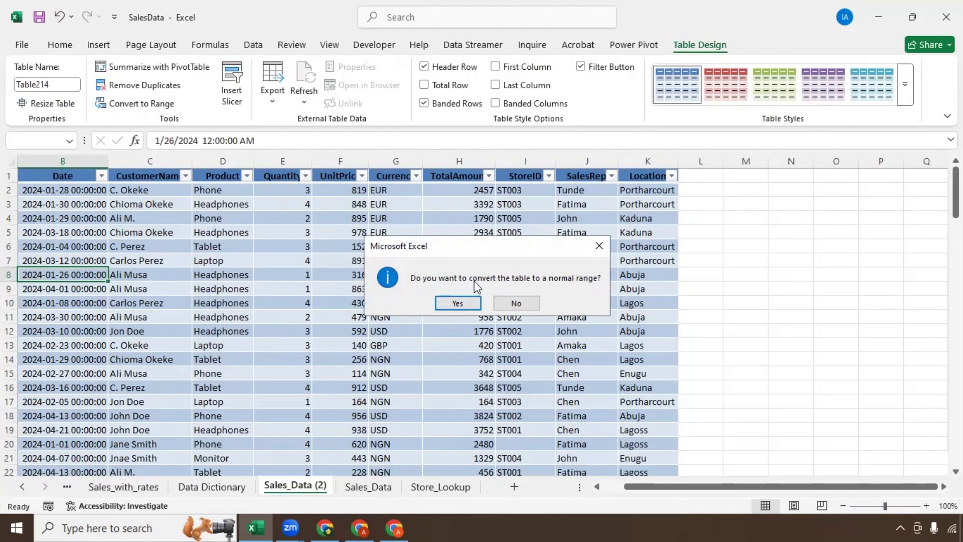
click(458, 301)
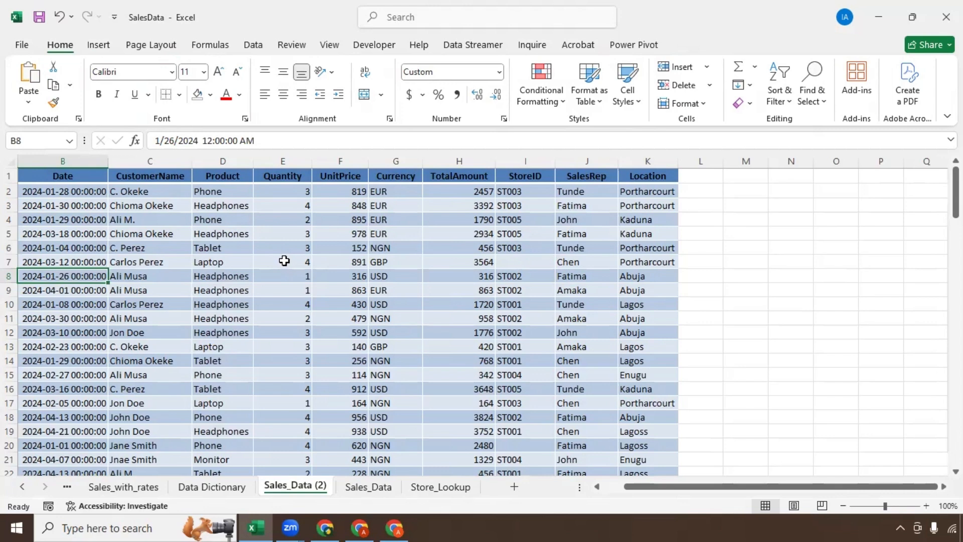
Step: Select all the copied sales data, set its fill to No Fill, and apply borders
key(ctrl+a)
key(ctrl+q)
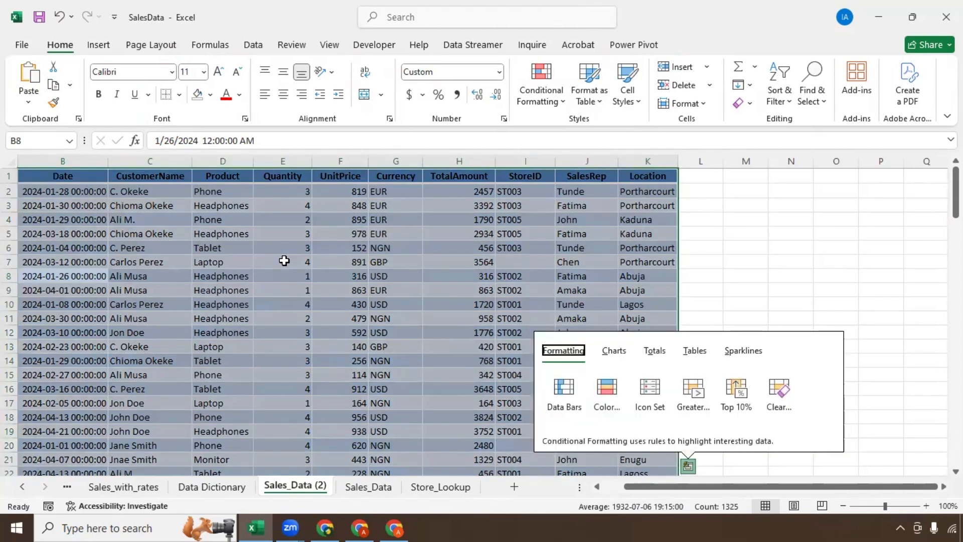
key(Escape)
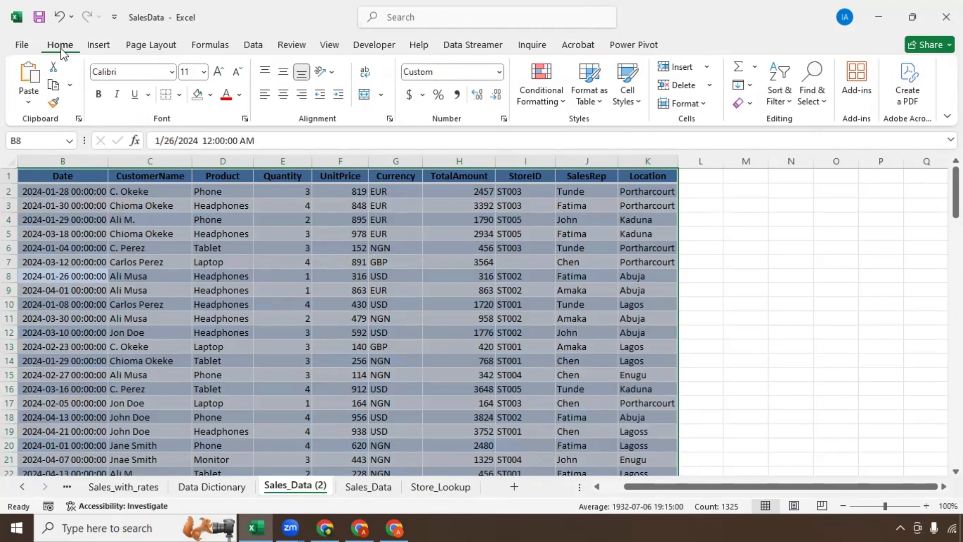
click(210, 98)
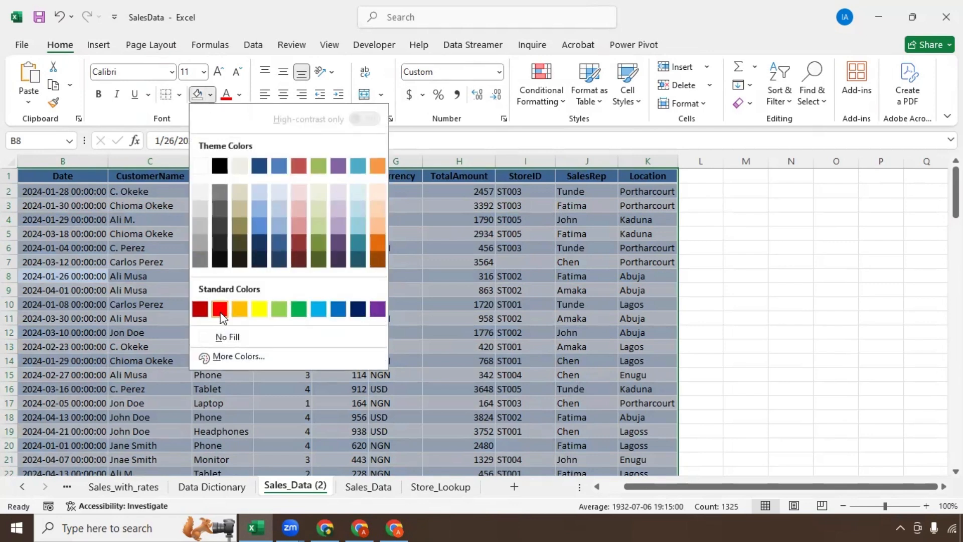
click(222, 336)
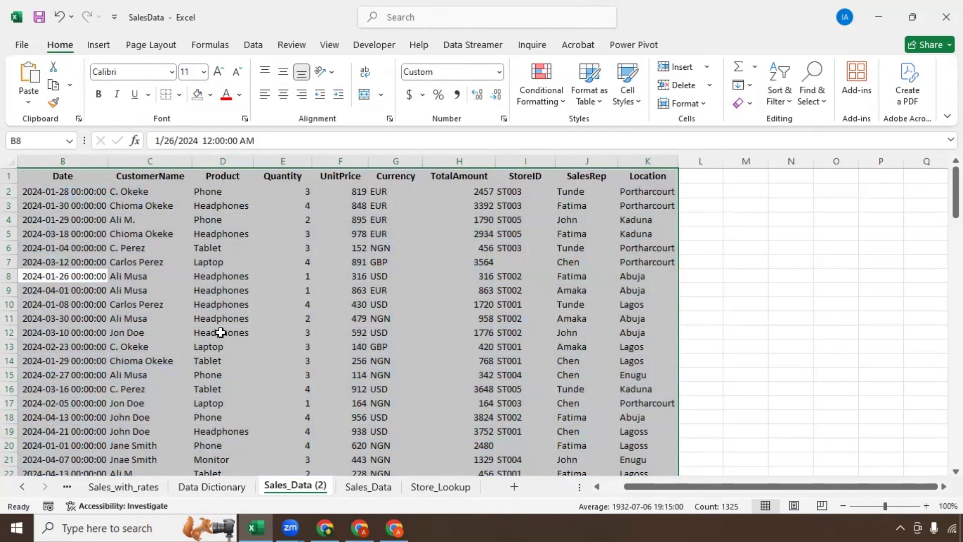
click(165, 95)
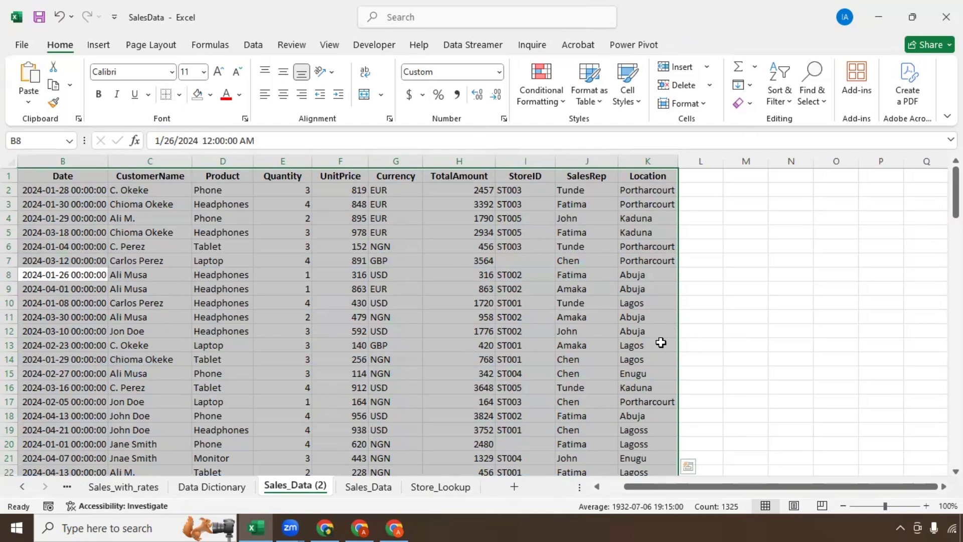
click(573, 160)
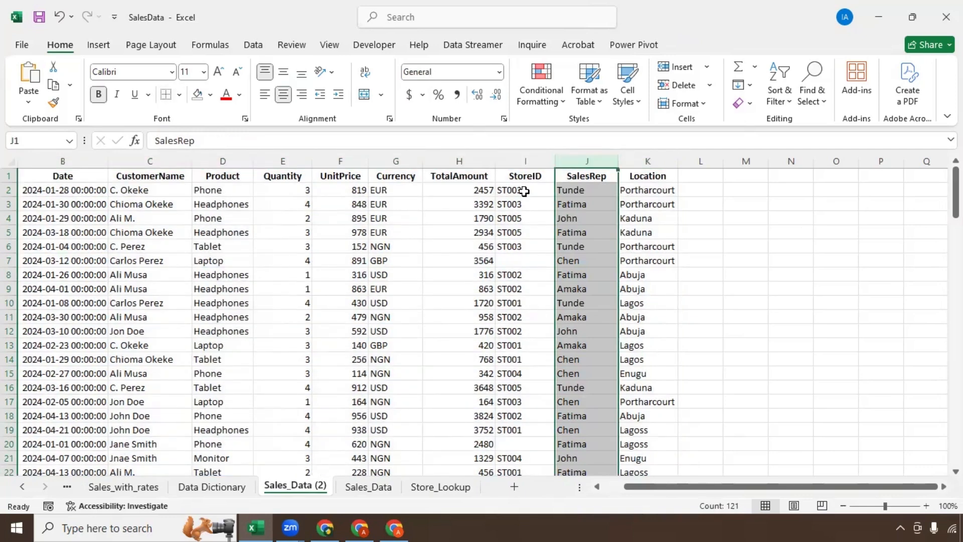
Step: Insert a blank column before SalesRep and give it the header 'StoreID Match'
right_click(574, 163)
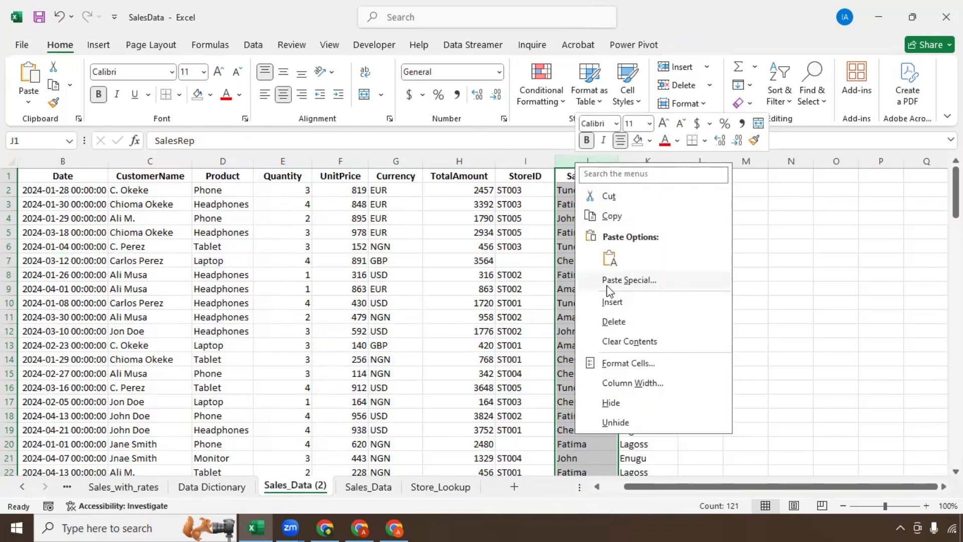
click(611, 302)
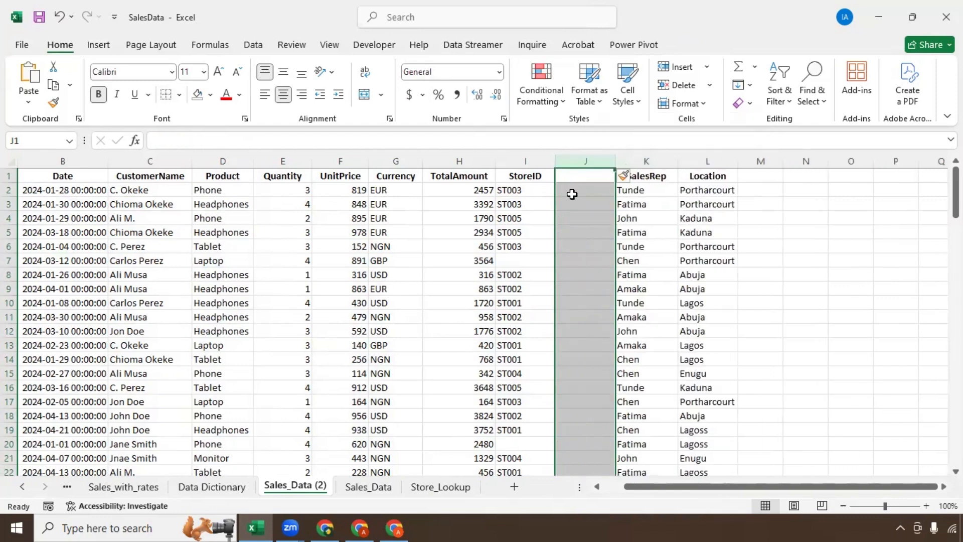
double_click(573, 174)
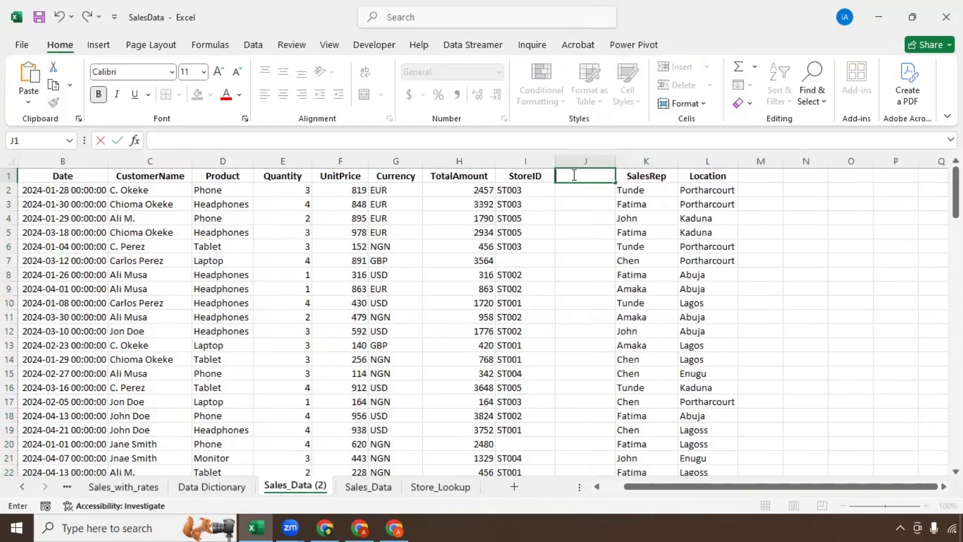
text(StoreID Match)
key(Return)
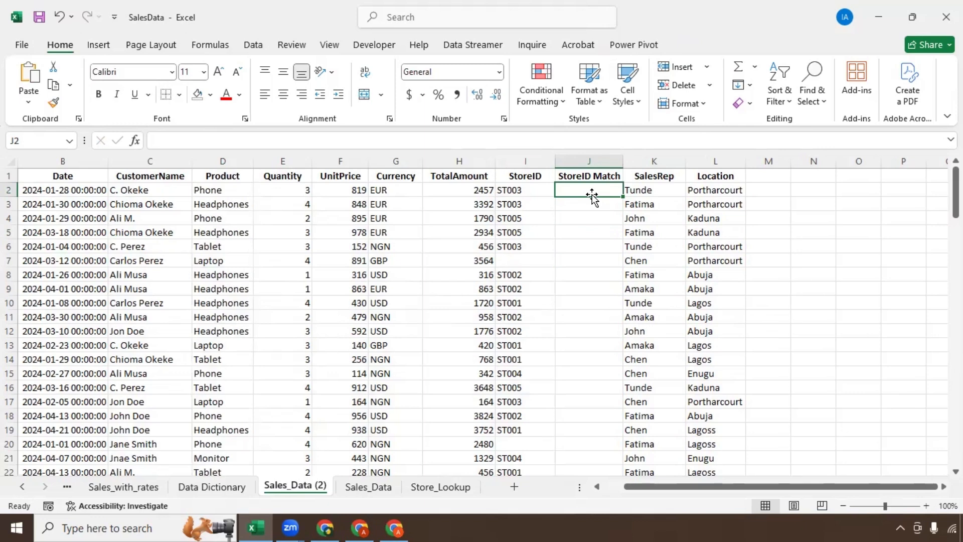
Step: In J2, start =XLOOKUP with L2:L121 as the lookup values, then reference the Store_Lookup sheet
text(=)
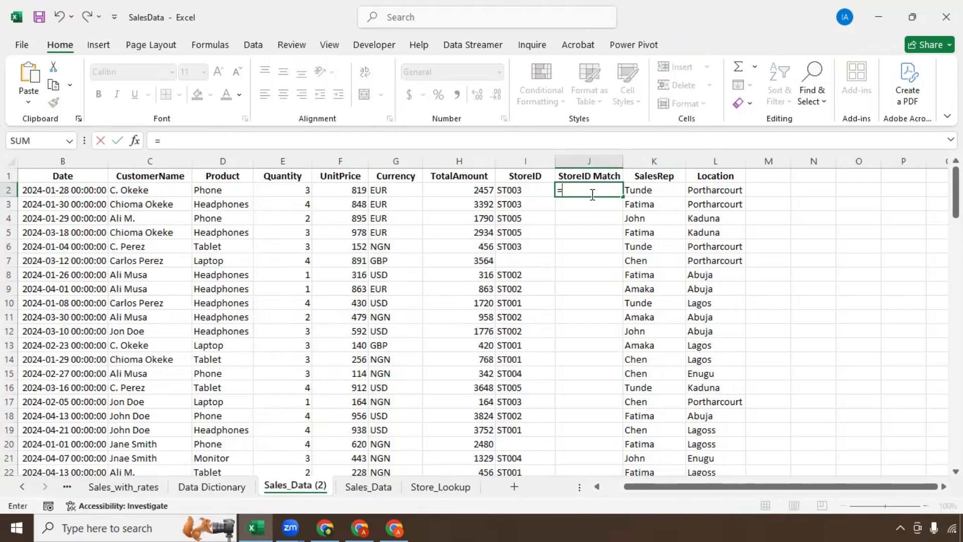
text(XLOOKUP()
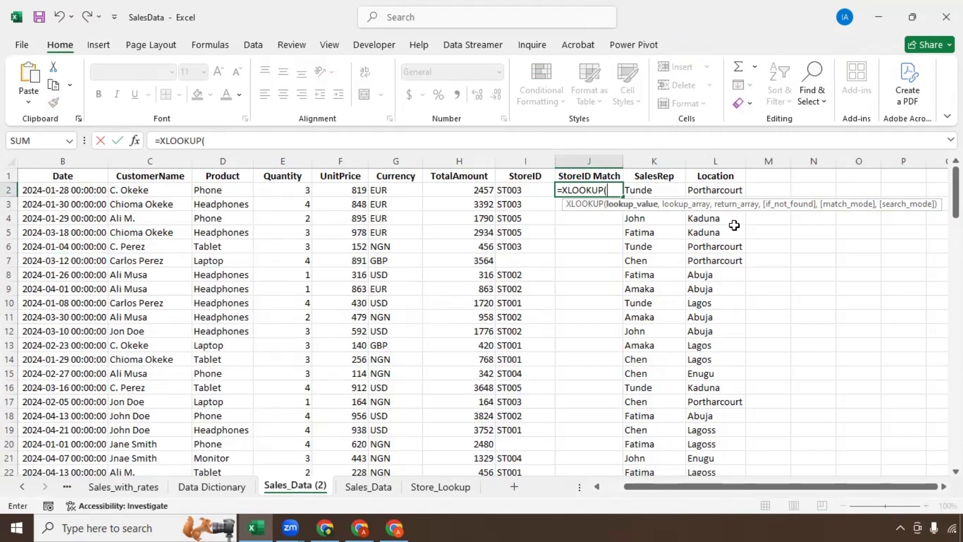
drag(711, 191, 701, 437)
scroll(701, 437, up, 8)
drag(955, 389, 956, 195)
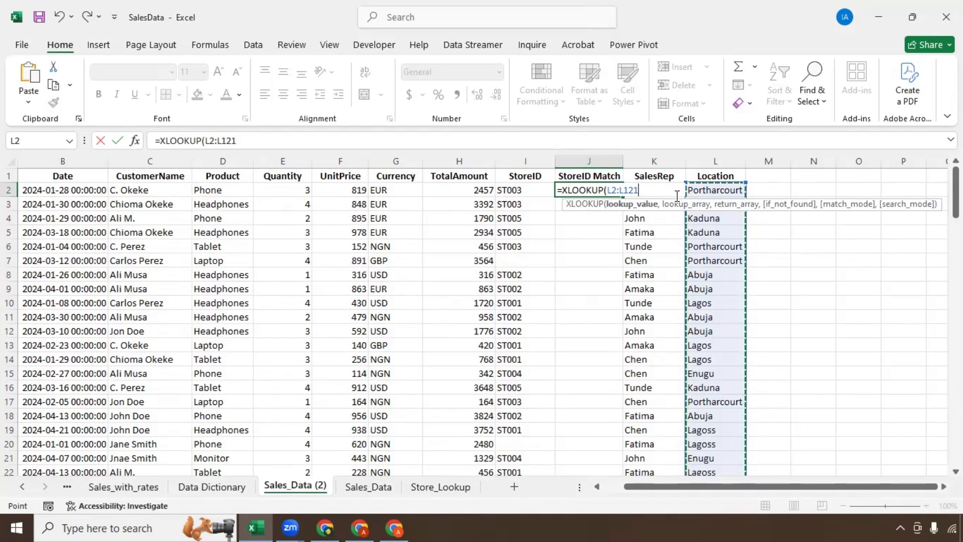
text(,)
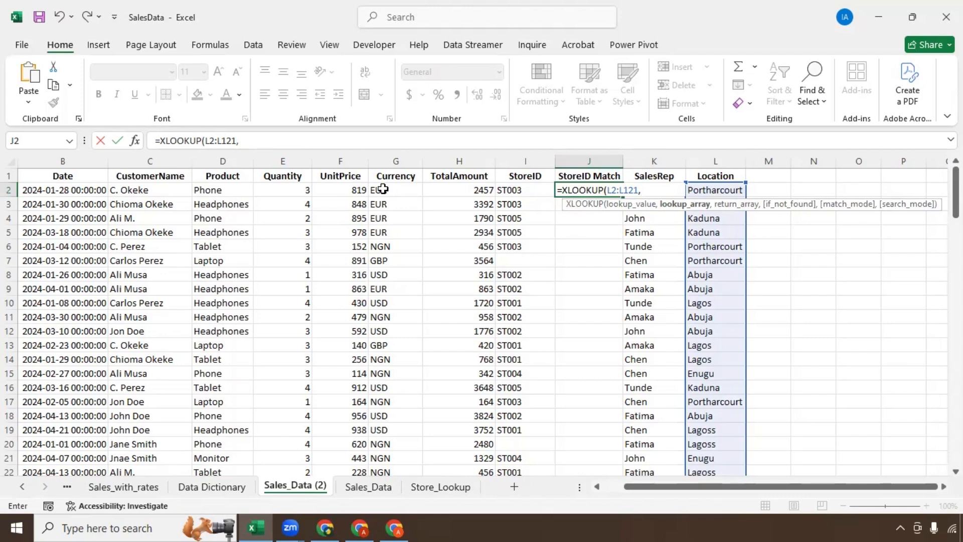
click(436, 488)
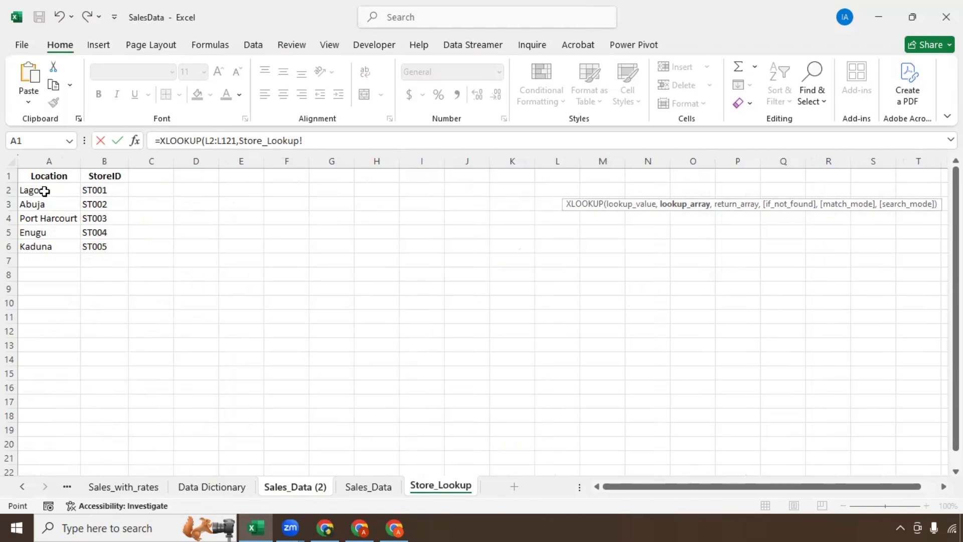
Step: Add Store_Lookup!A2:A6 as the lookup array and Store_Lookup!B2:B6 as the return array
drag(45, 189, 41, 247)
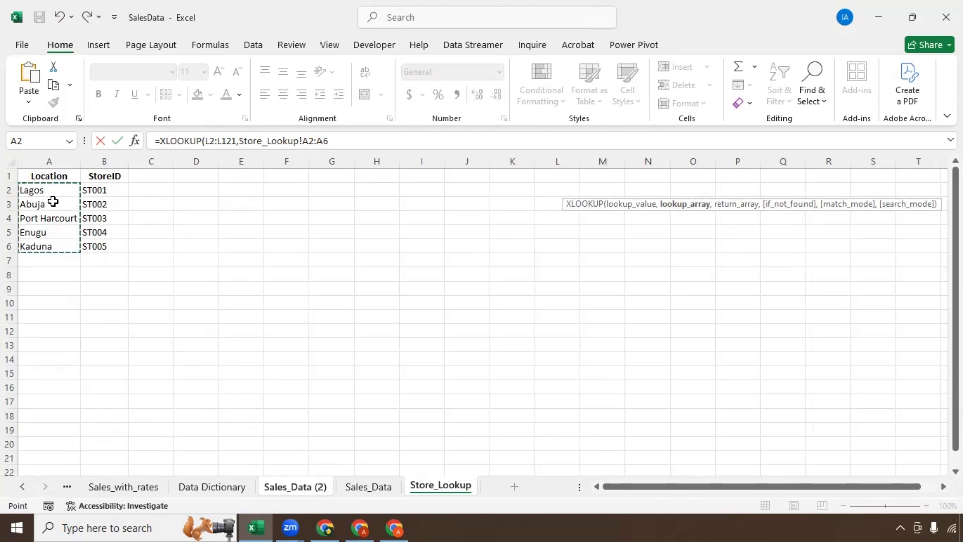
click(337, 140)
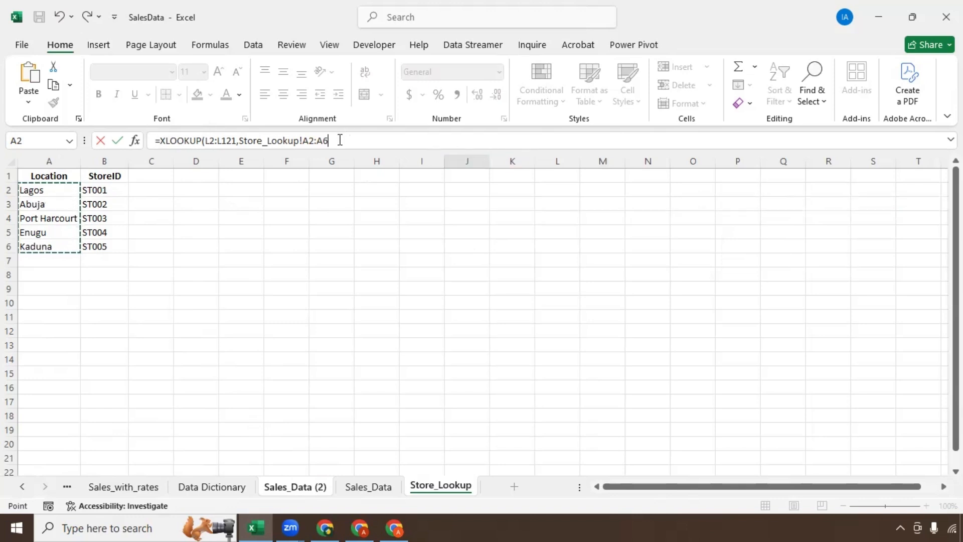
text(,)
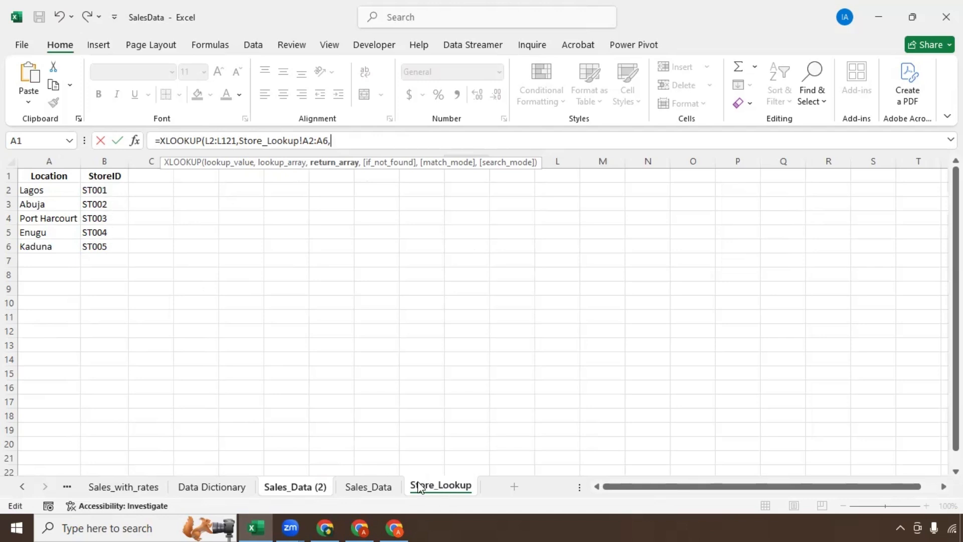
click(95, 193)
drag(95, 193, 95, 248)
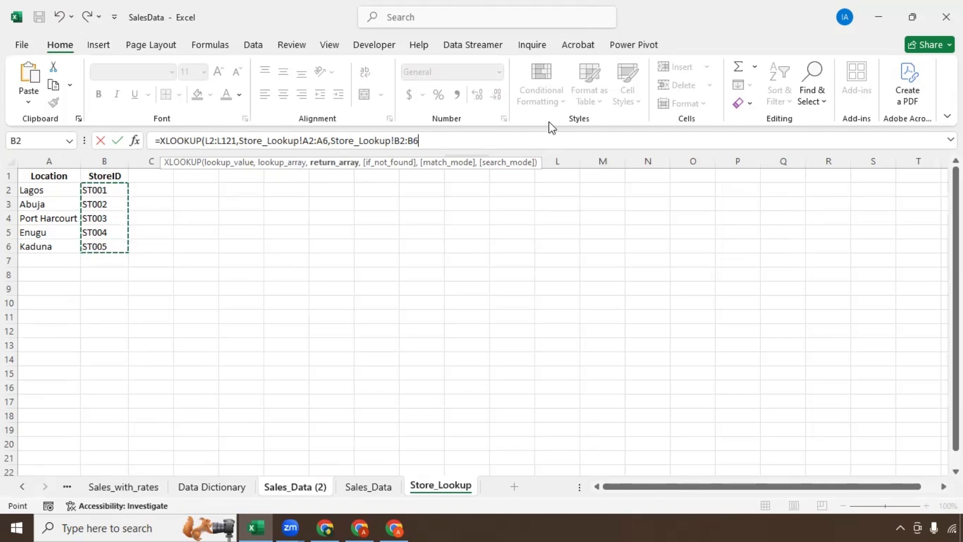
text(,)
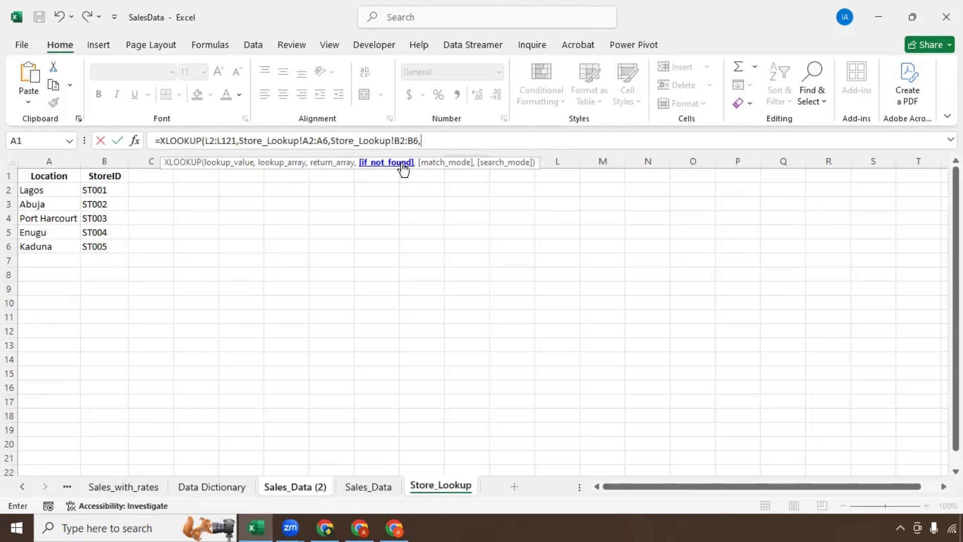
Step: Close the XLOOKUP with "" as the not-found result and enter it
key(BackSpace)
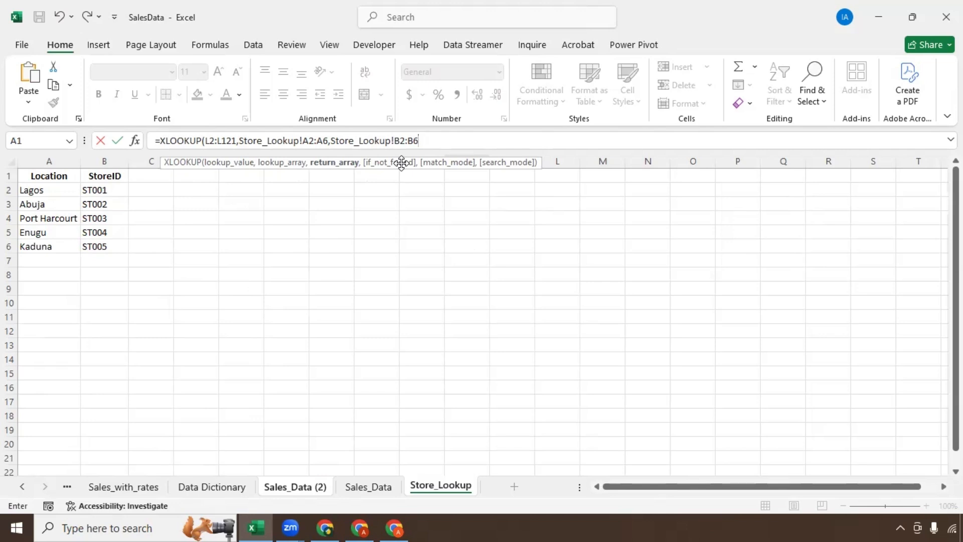
text(,)
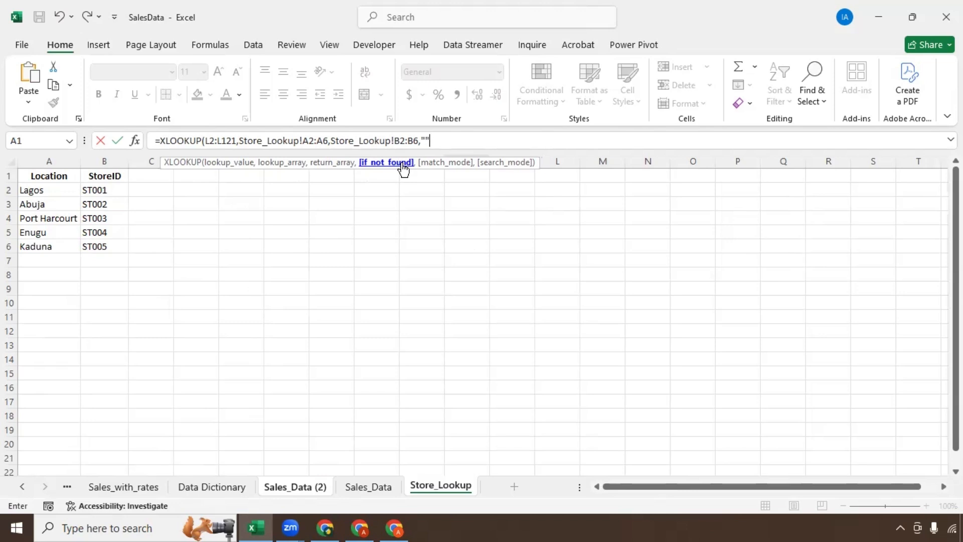
text(""))
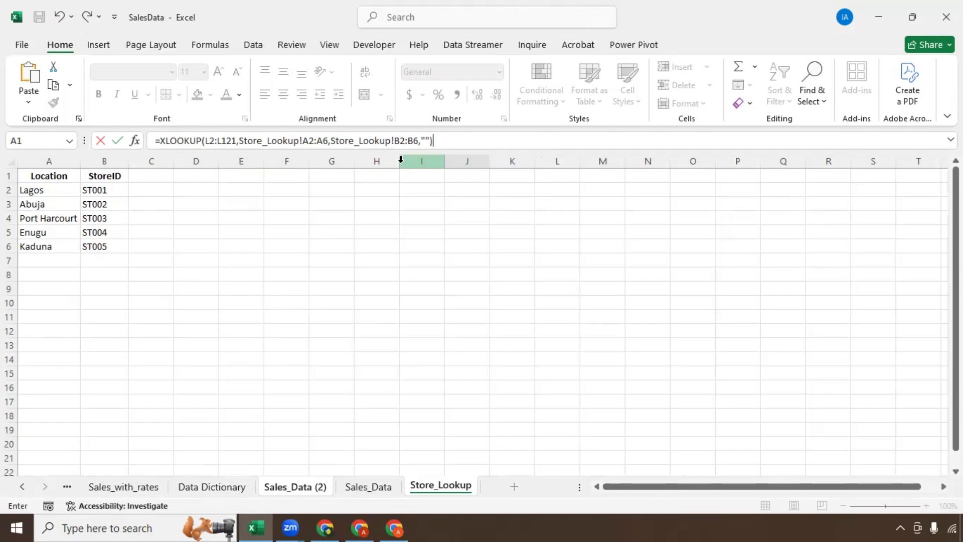
key(Return)
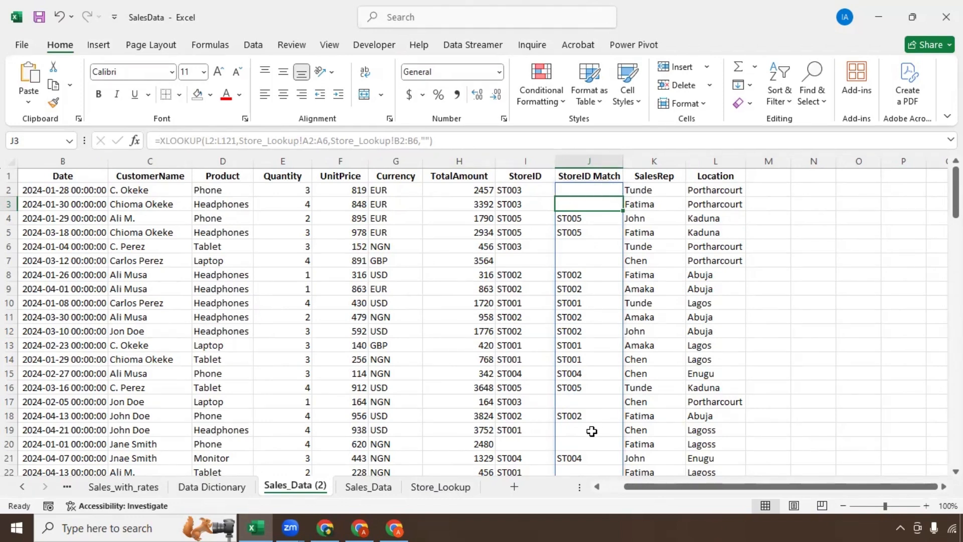
scroll(592, 432, down, 1)
scroll(592, 435, up, 1)
click(446, 487)
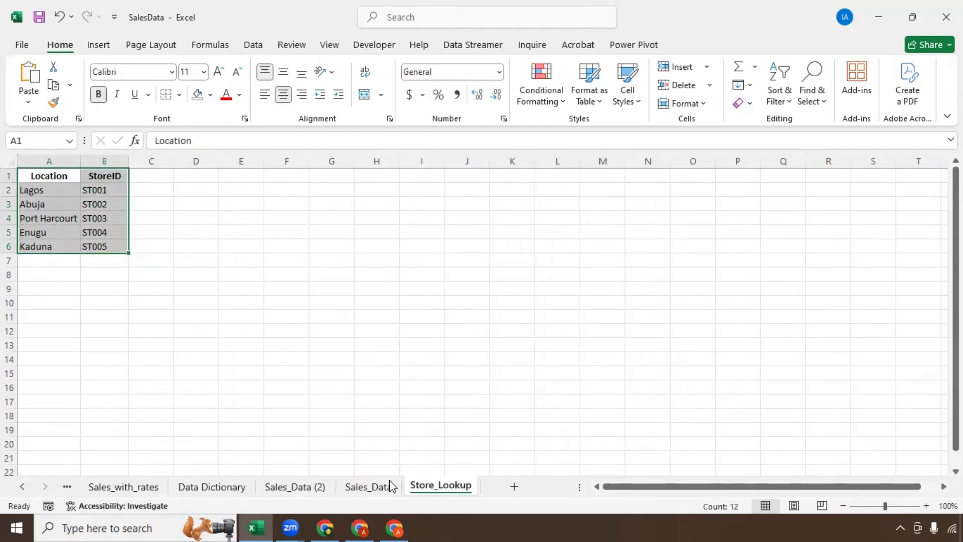
click(297, 487)
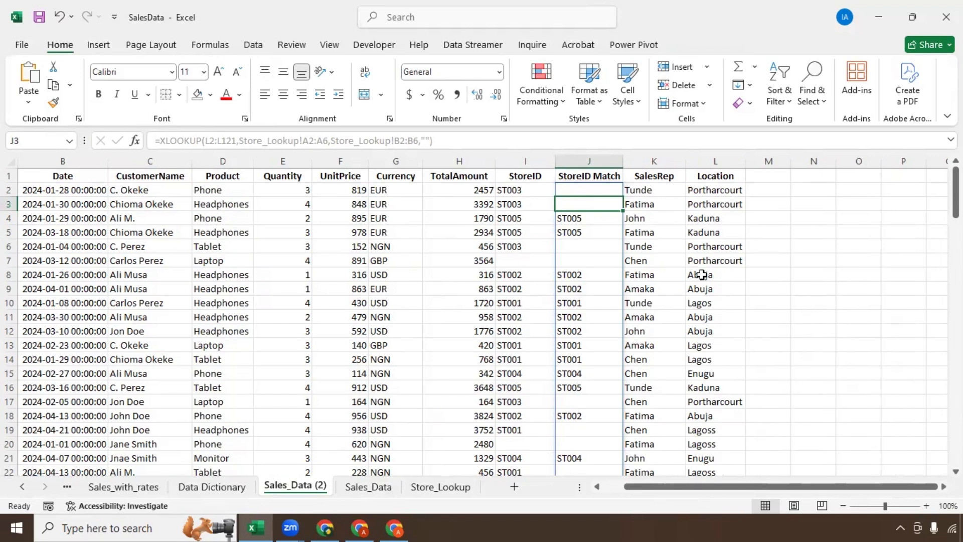
scroll(702, 275, down, 2)
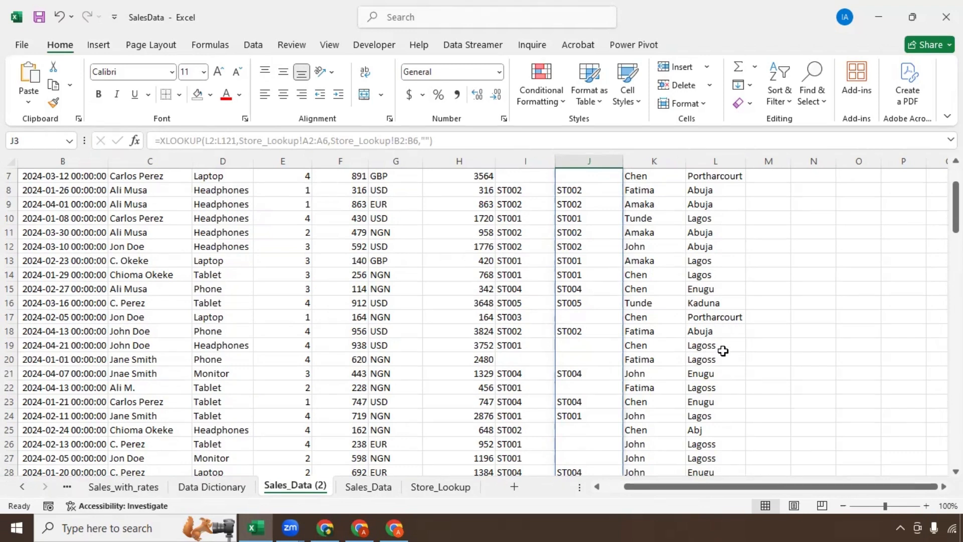
click(382, 487)
click(432, 486)
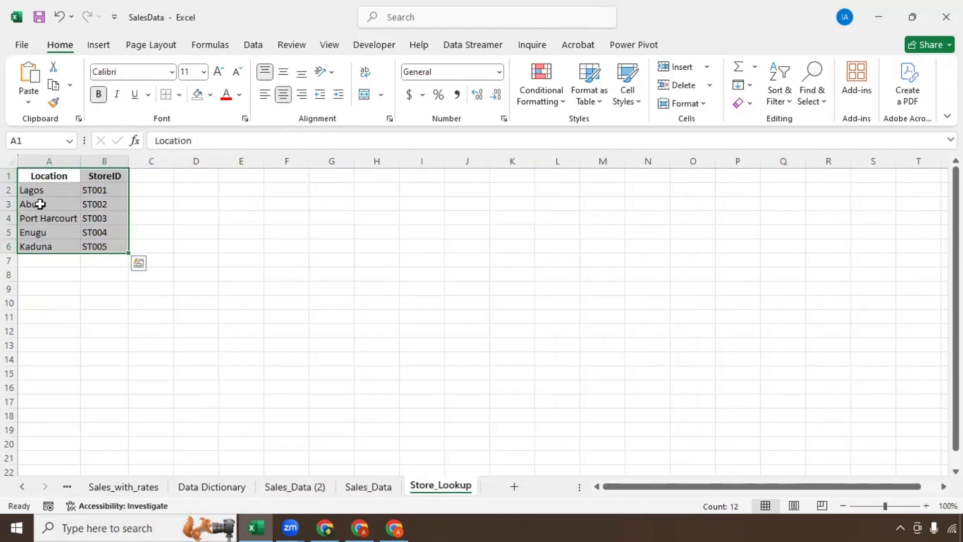
click(319, 486)
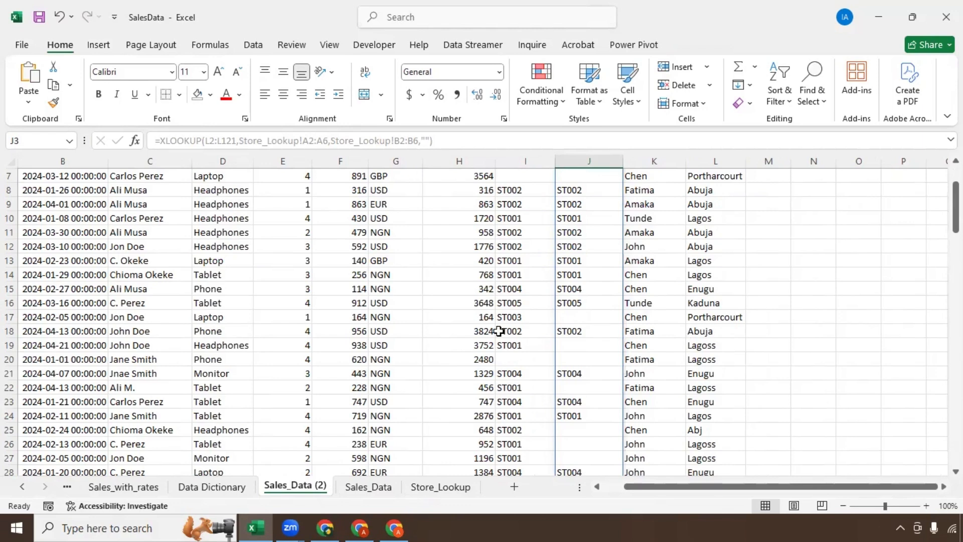
scroll(578, 329, up, 2)
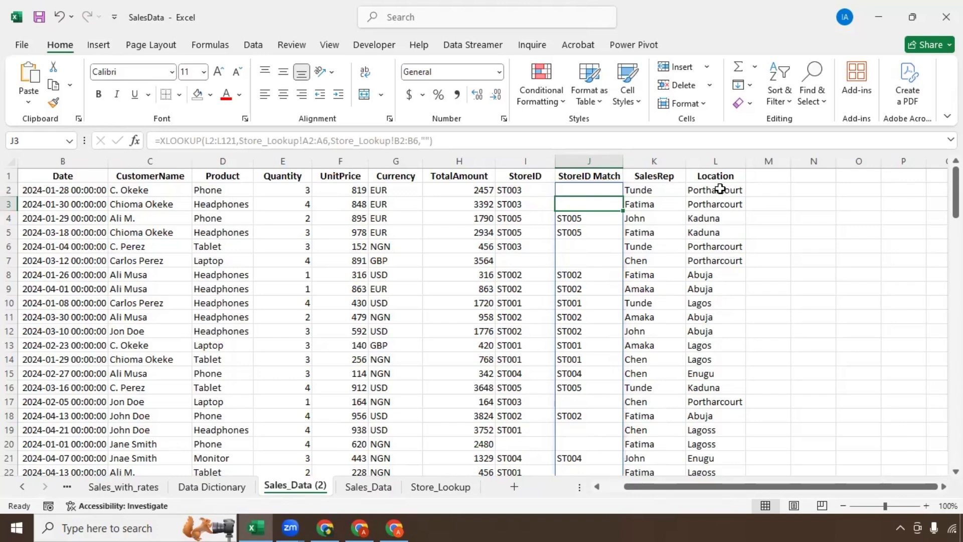
Step: Select the Location values and set up a replacement of Abj with Abuja
drag(720, 191, 703, 483)
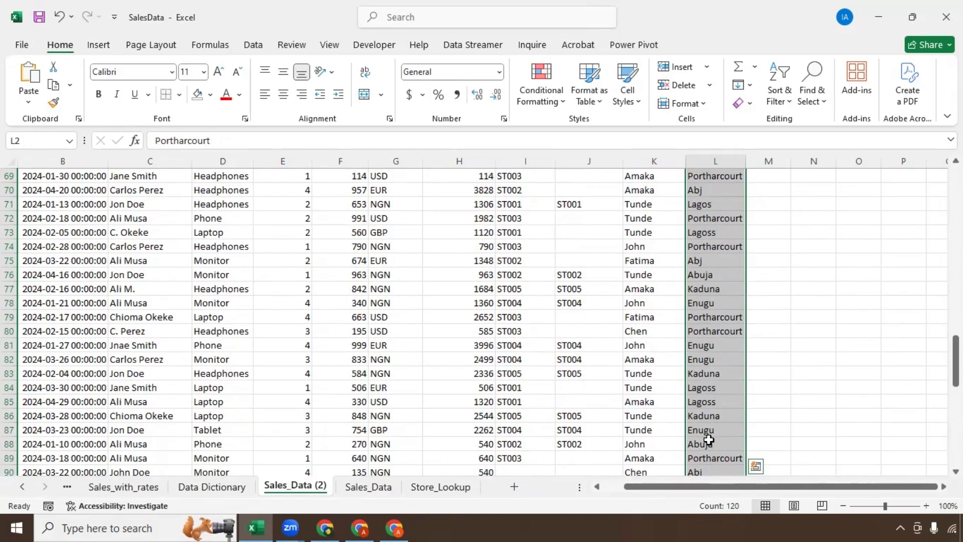
drag(956, 373, 938, 184)
key(ctrl+h)
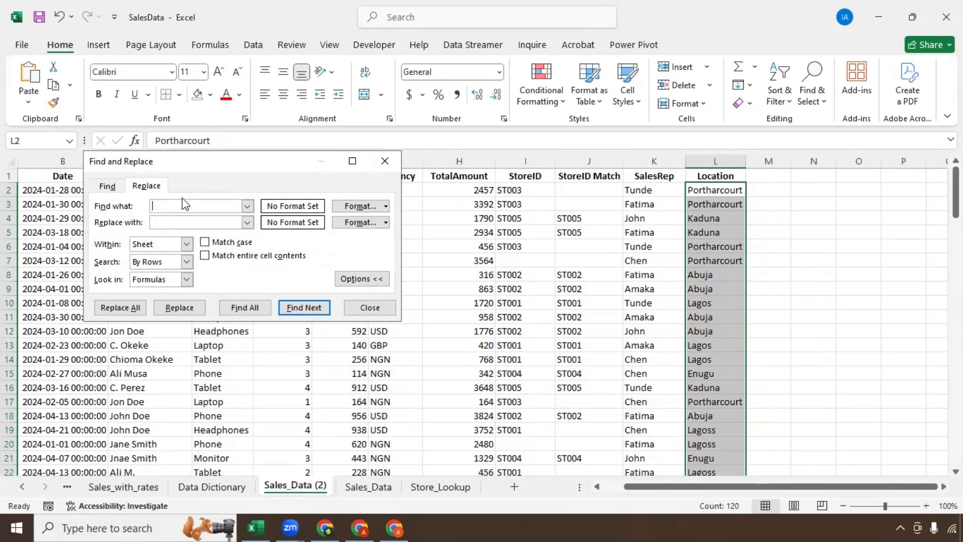
text(Abj)
click(167, 223)
text(Abuja)
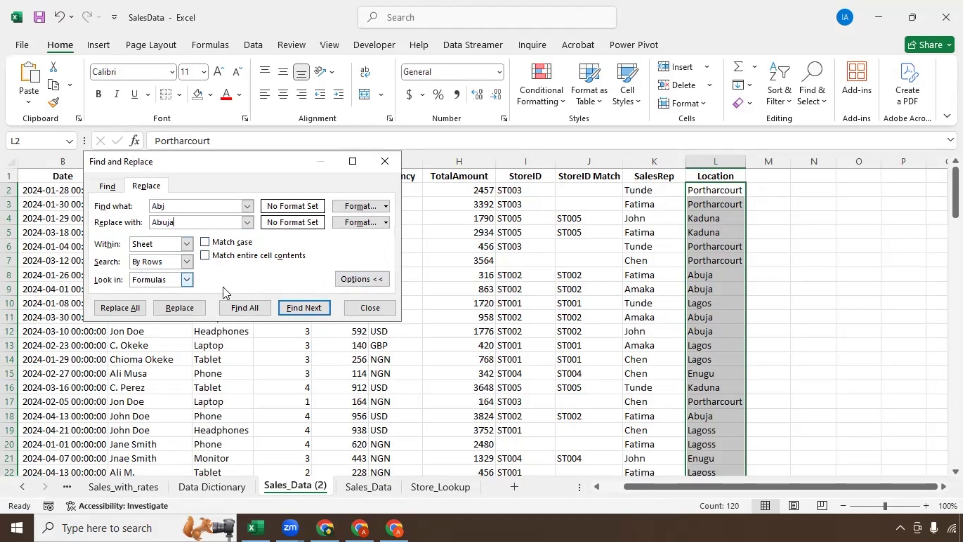
Step: Match entire cell contents, search by columns within the sheet, and replace all 7 occurrences
click(374, 279)
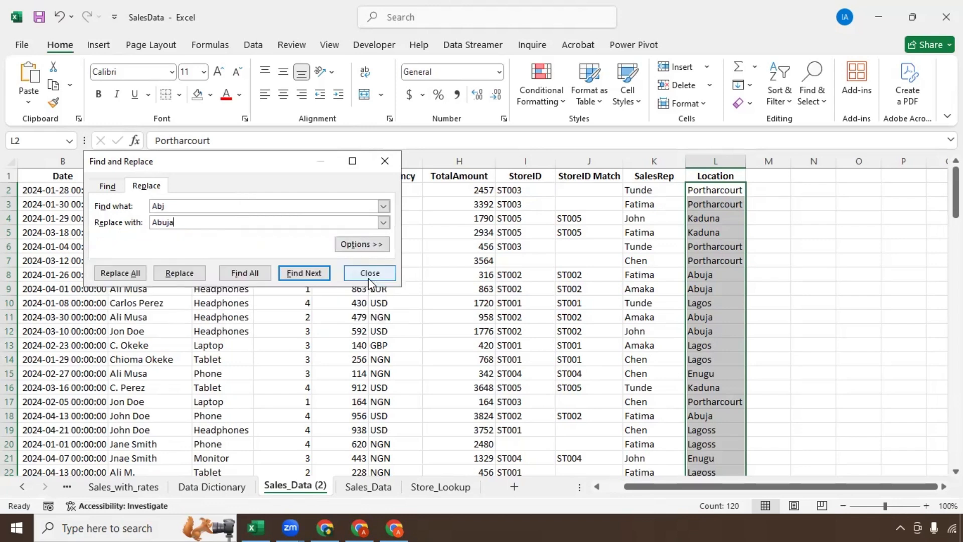
click(354, 245)
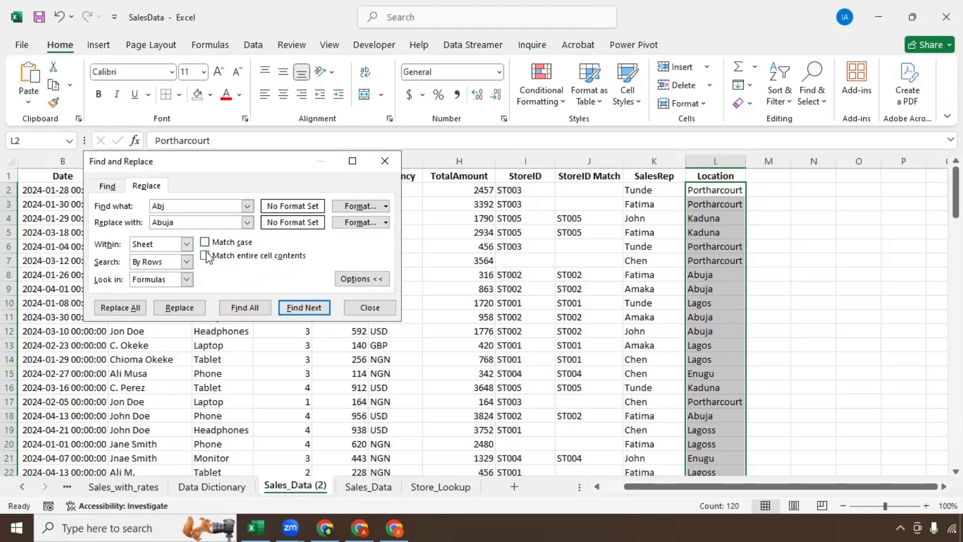
click(206, 256)
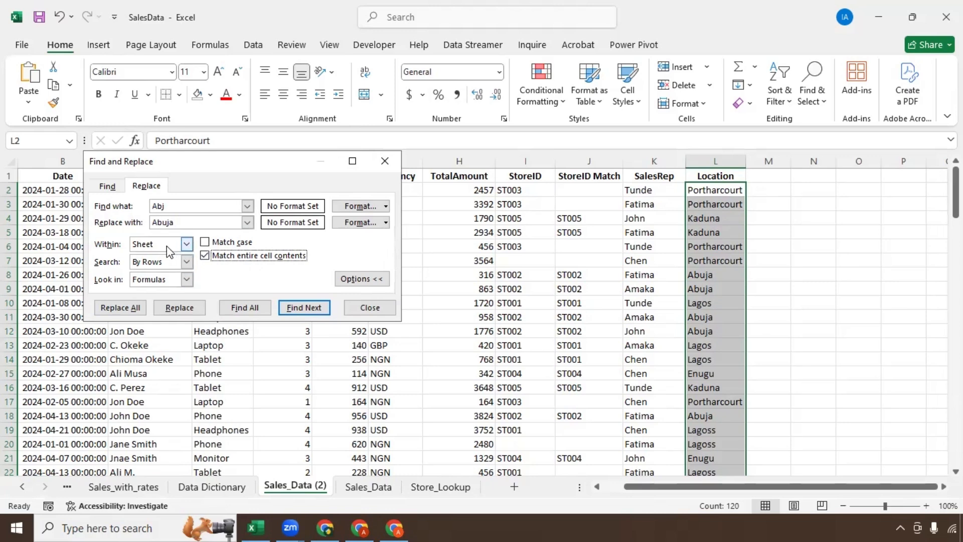
click(186, 245)
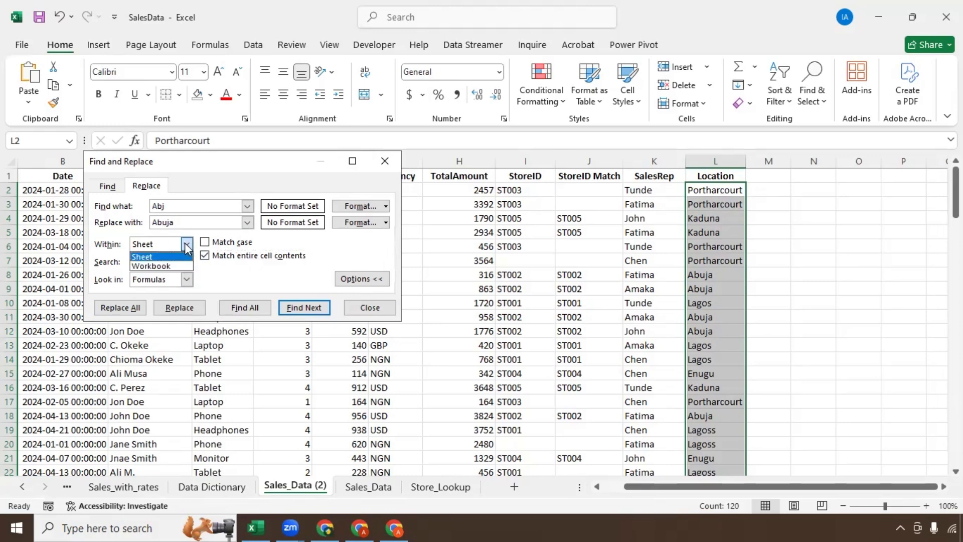
click(152, 256)
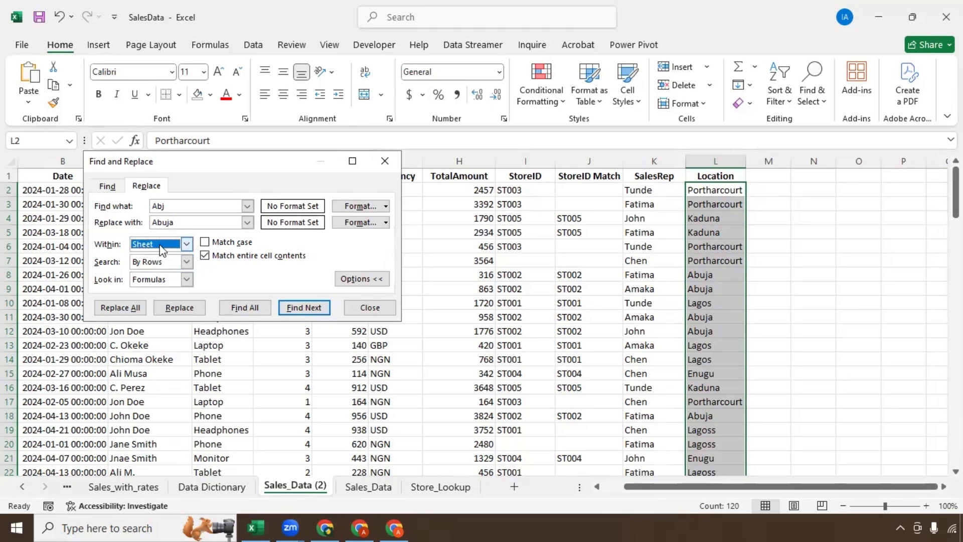
click(186, 262)
click(167, 284)
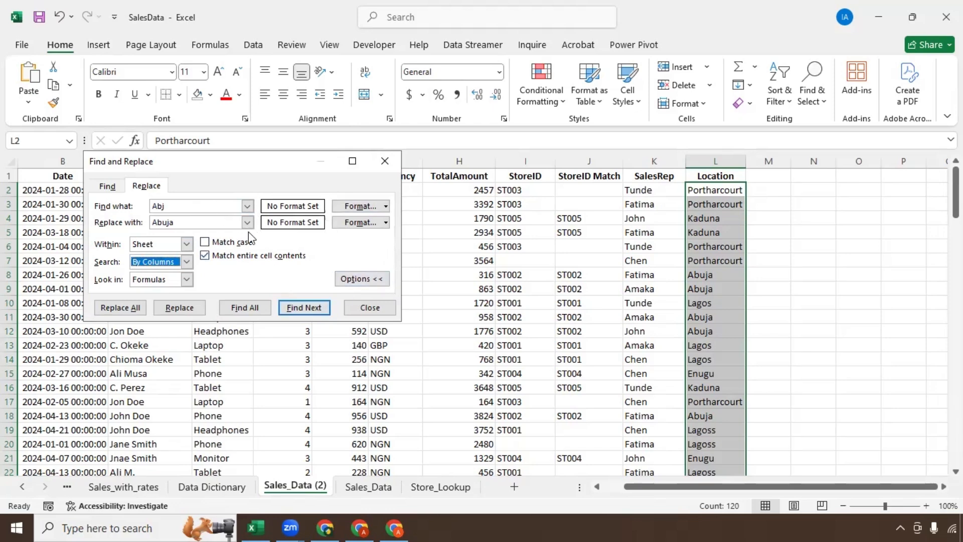
click(136, 308)
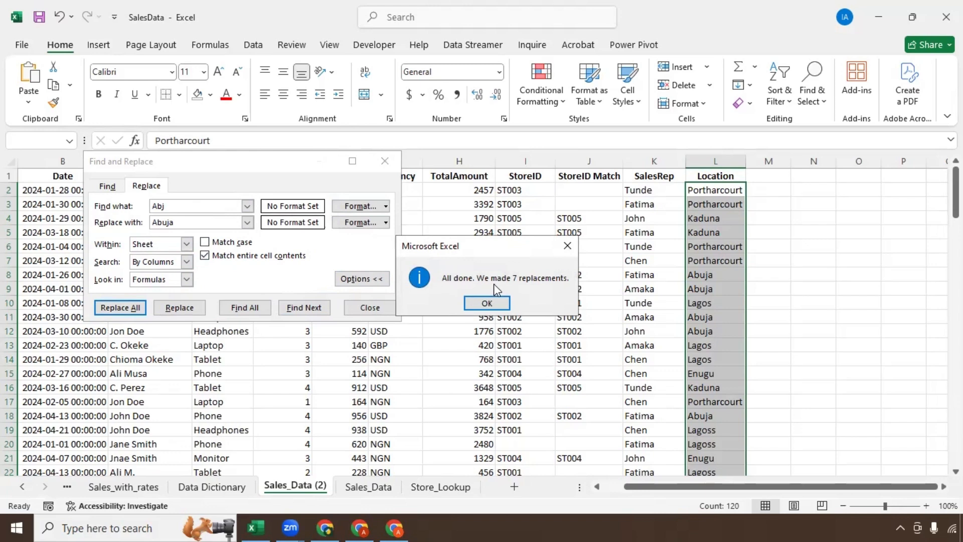
click(475, 302)
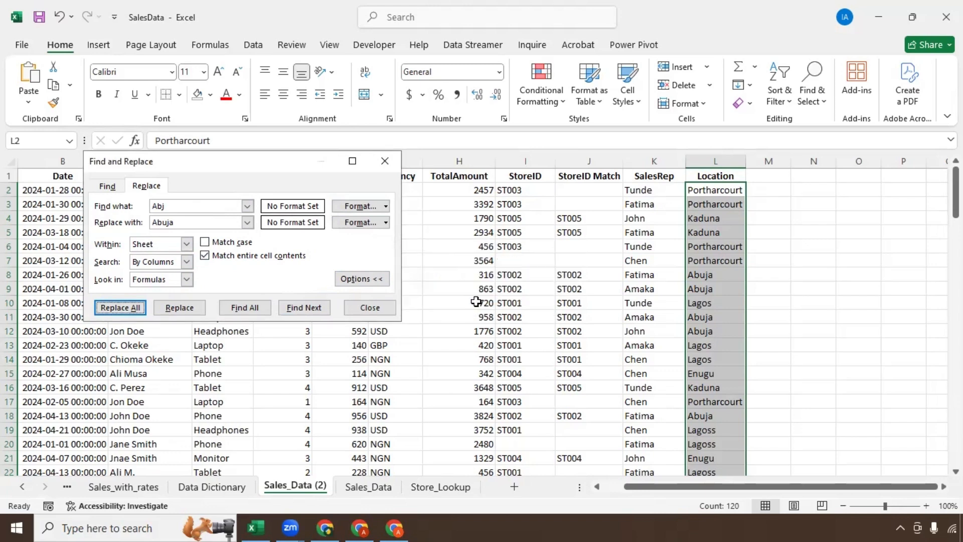
click(370, 307)
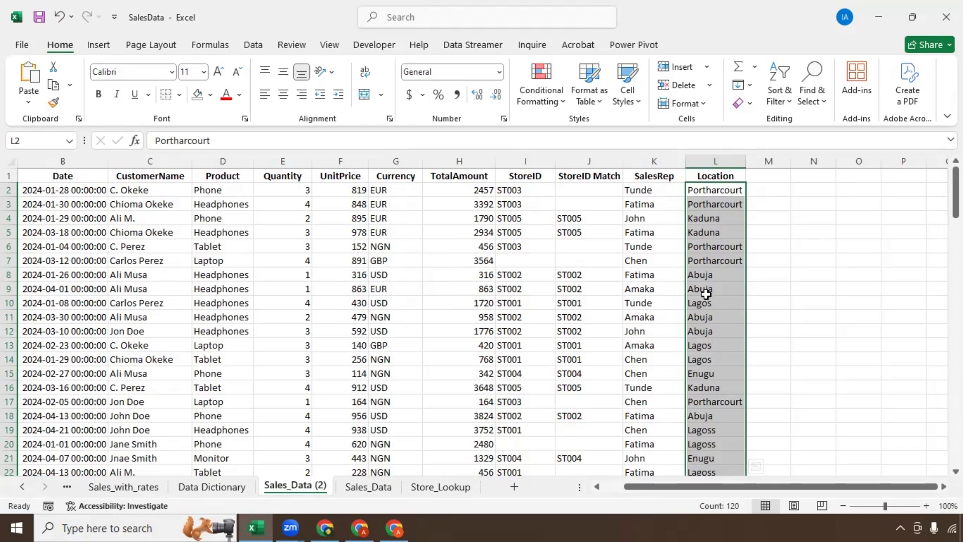
Step: Add filters and review the distinct Location spellings, then reopen Find and Replace
scroll(706, 307, down, 6)
scroll(707, 313, up, 6)
click(718, 161)
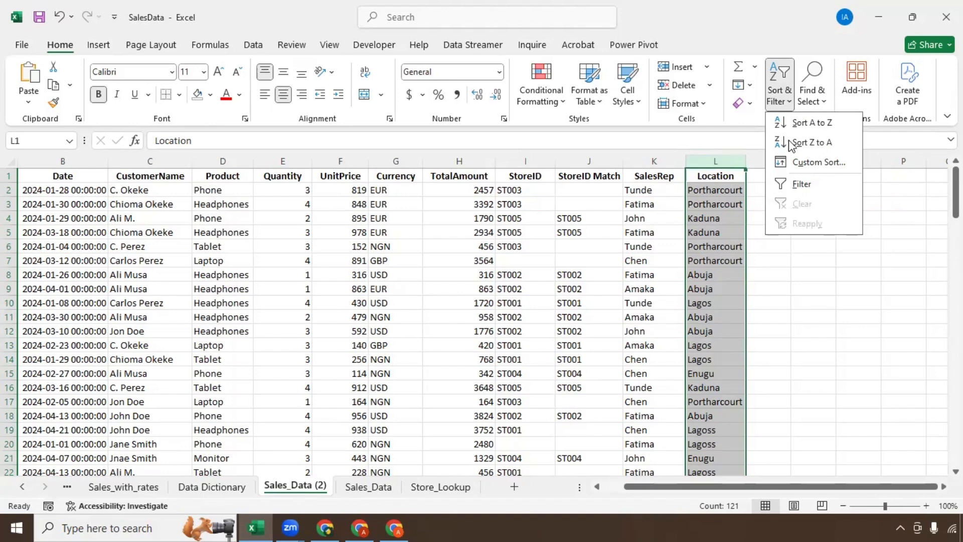
click(798, 184)
click(738, 175)
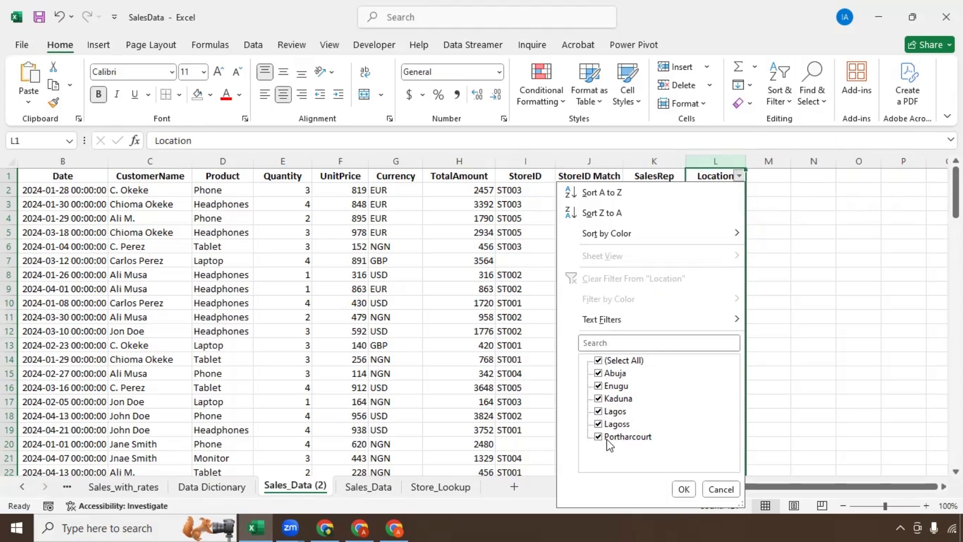
click(779, 252)
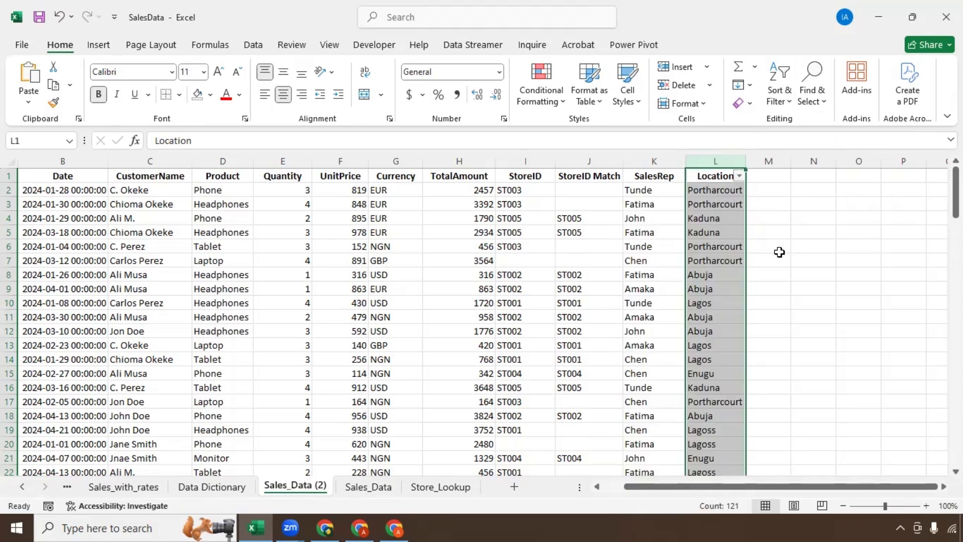
key(ctrl+h)
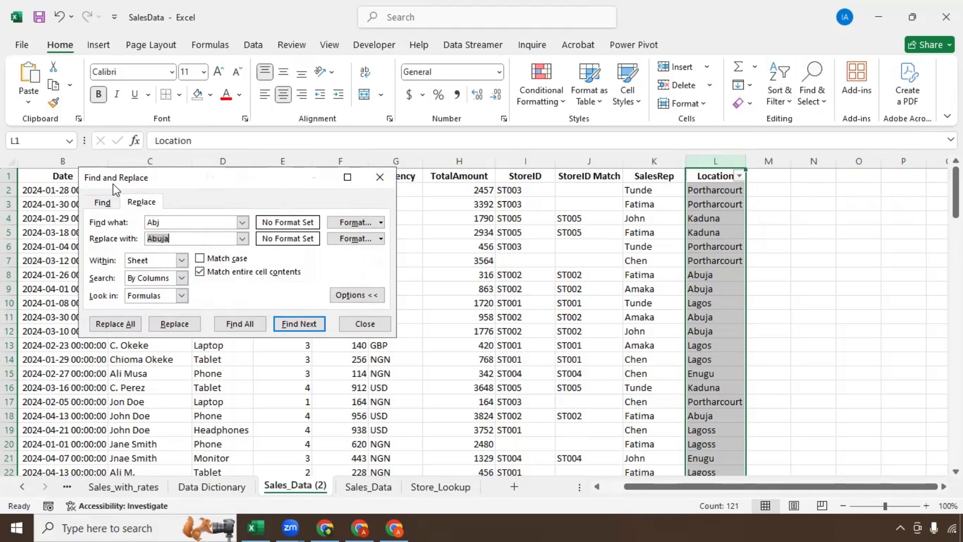
Step: Replace all 16 Lagoss entries in the Location column with Lagos
double_click(144, 222)
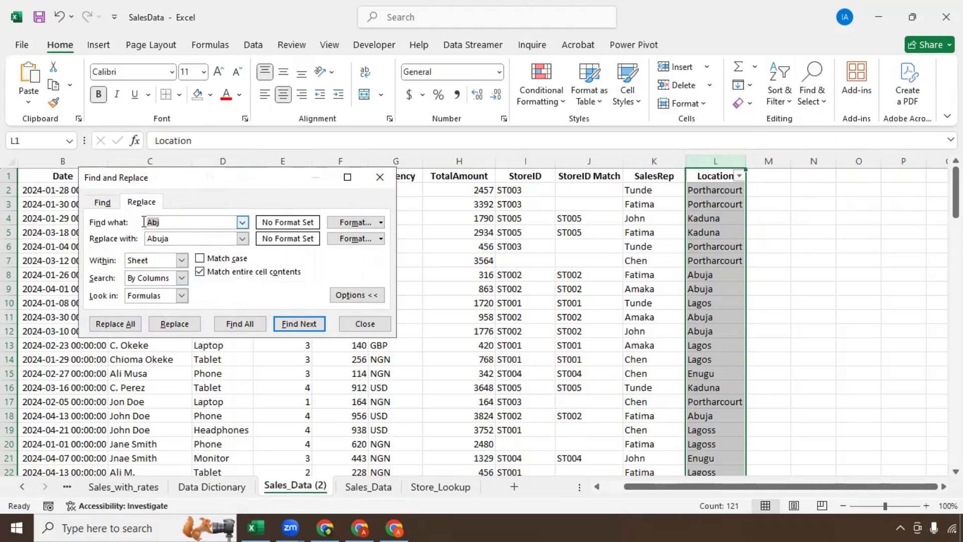
text(Lagoss)
key(Tab)
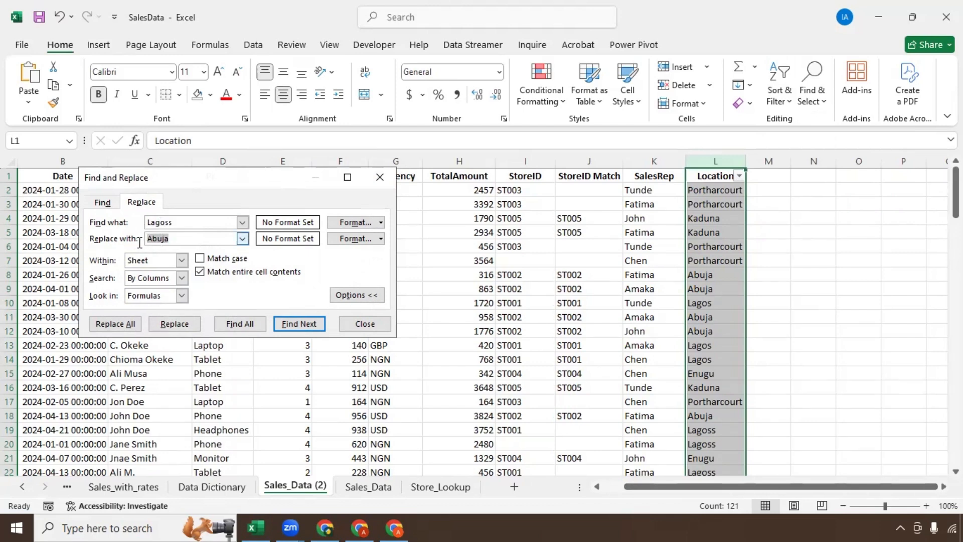
text(Lagos)
click(128, 326)
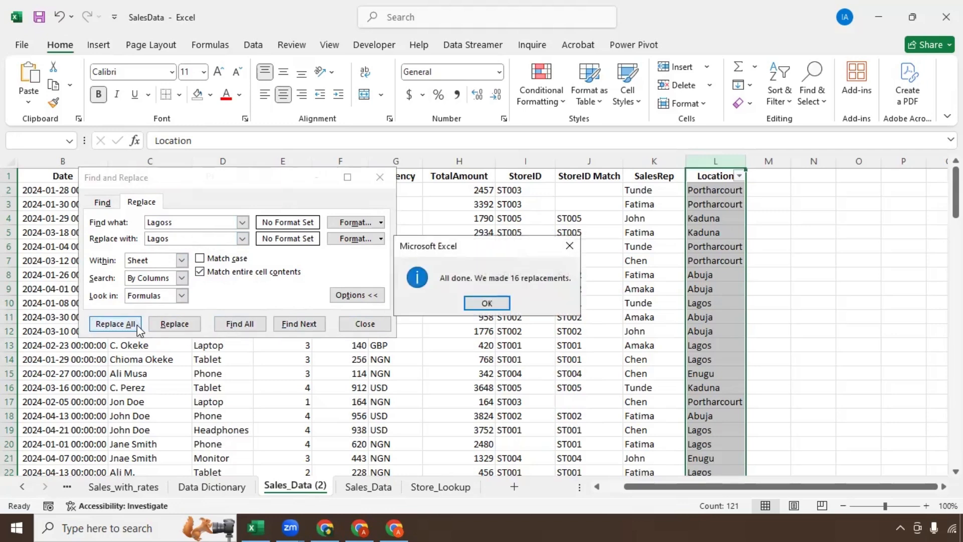
click(485, 300)
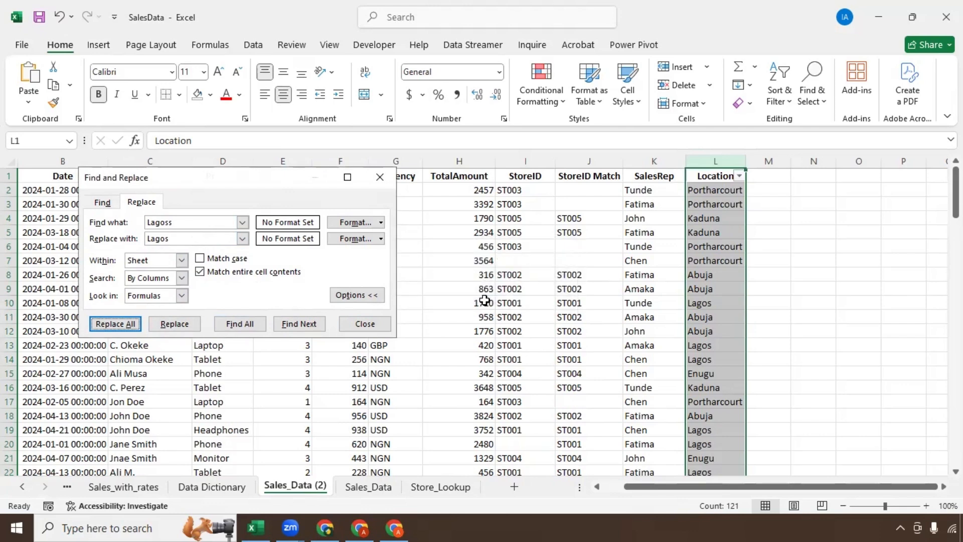
Step: Check the Location filter list to confirm only five distinct locations remain
click(741, 176)
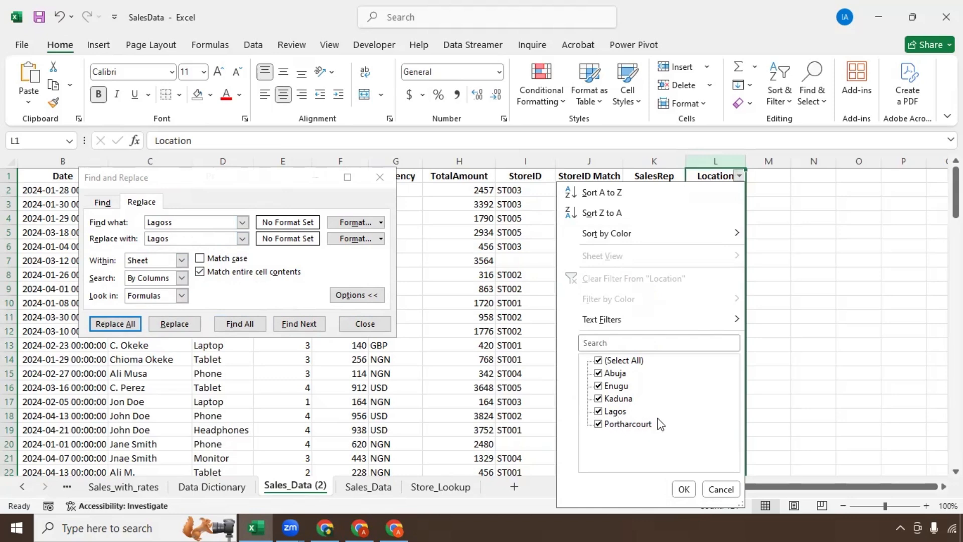
click(684, 490)
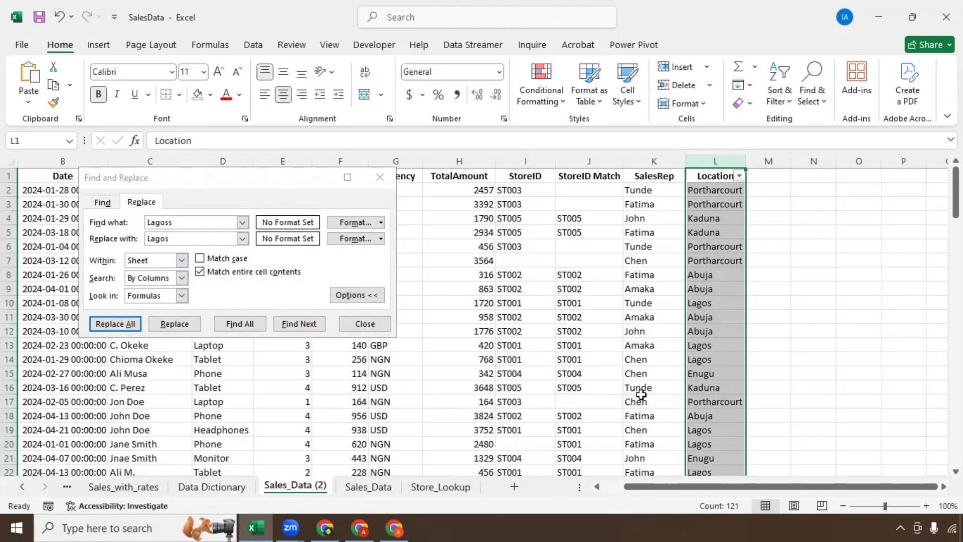
scroll(610, 354, down, 5)
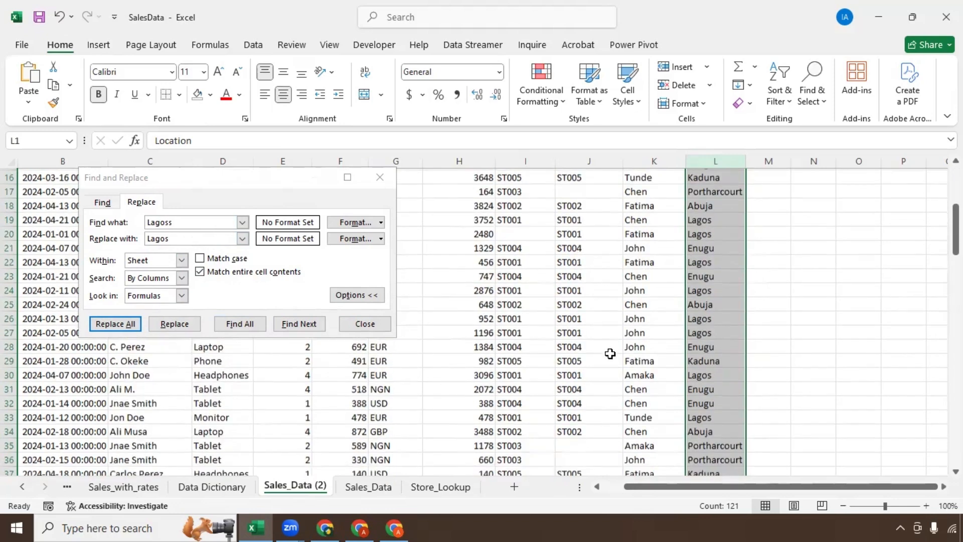
scroll(610, 354, down, 2)
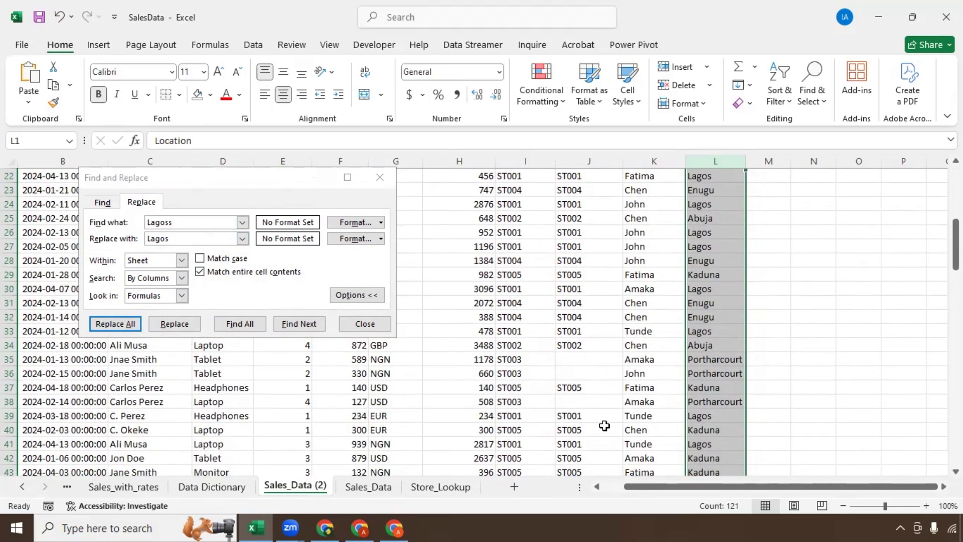
scroll(569, 406, up, 7)
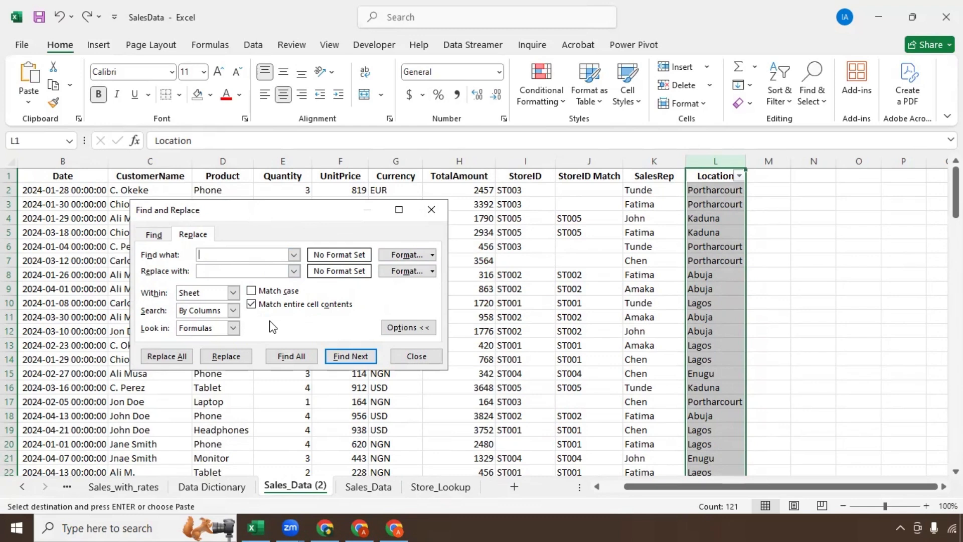
Step: Copy the misspelled 'Portharcourt' from L2 into the Find what box
click(718, 194)
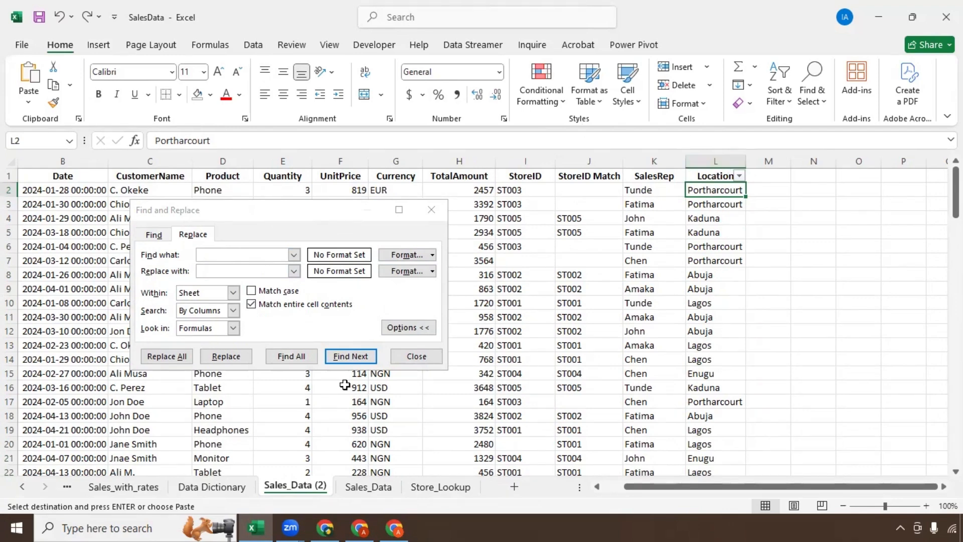
click(434, 486)
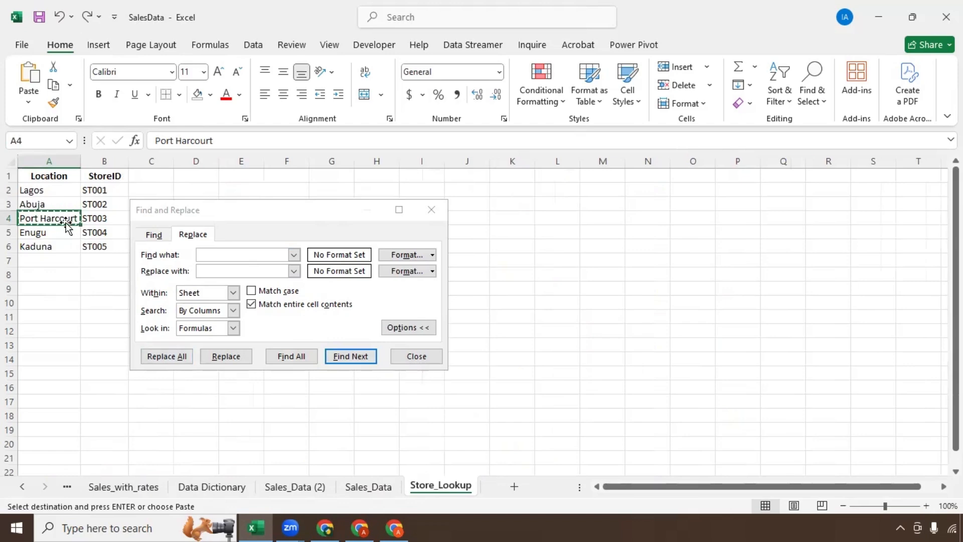
key(Escape)
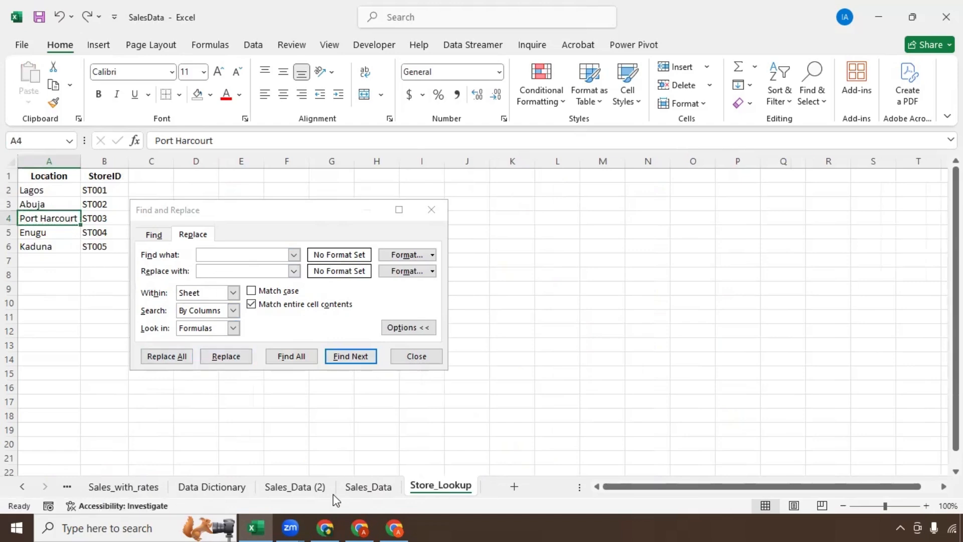
click(295, 487)
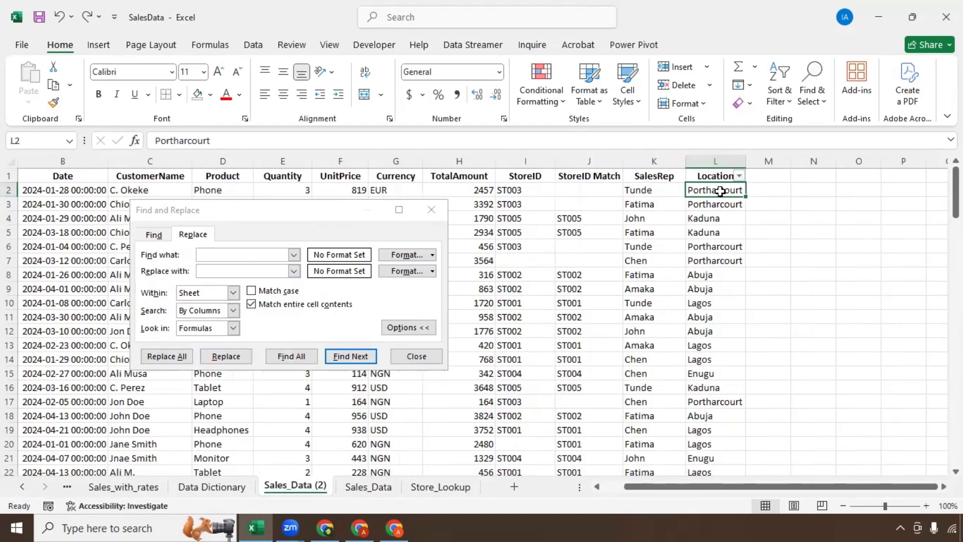
key(ctrl+c)
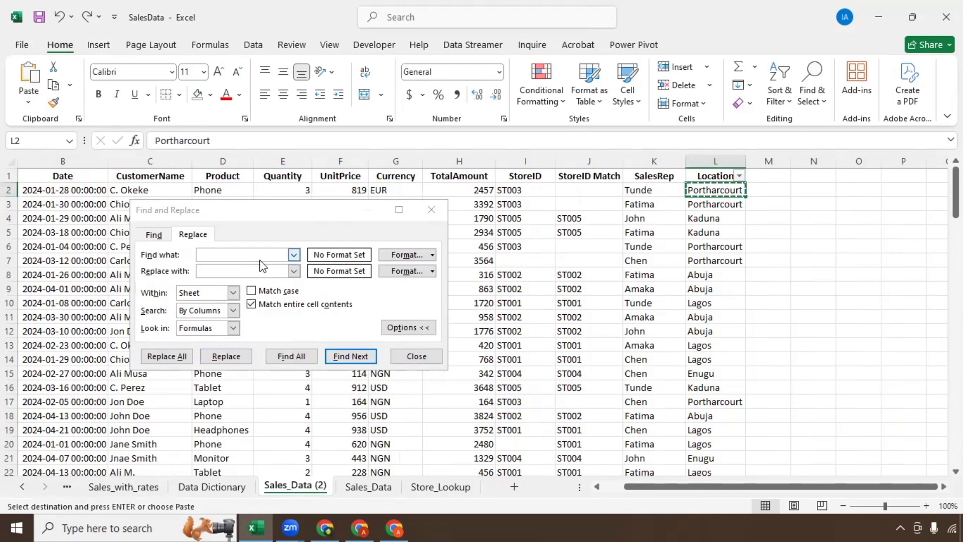
click(261, 258)
key(ctrl+v)
Step: Set 'Port Harcourt' from Store_Lookup as the replacement and replace all 25 occurrences
click(243, 273)
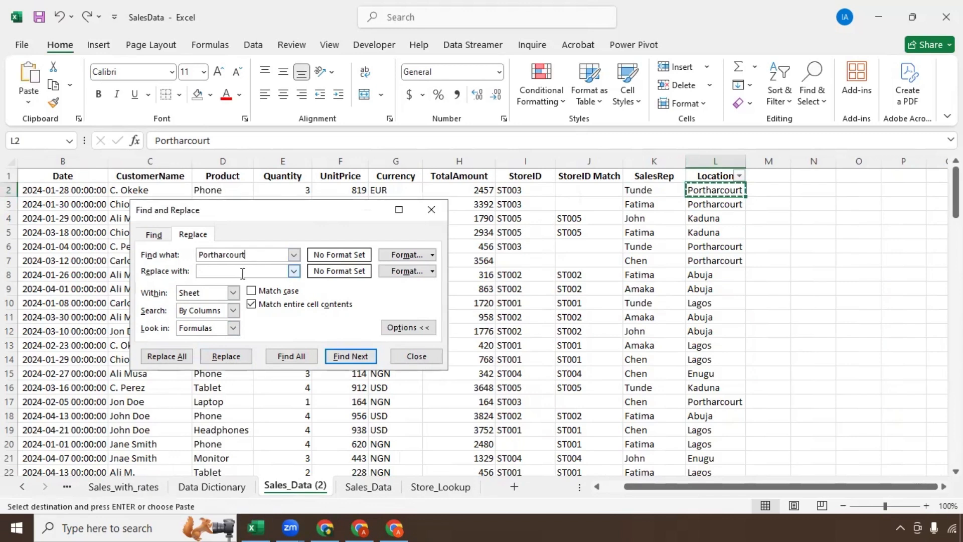
click(419, 488)
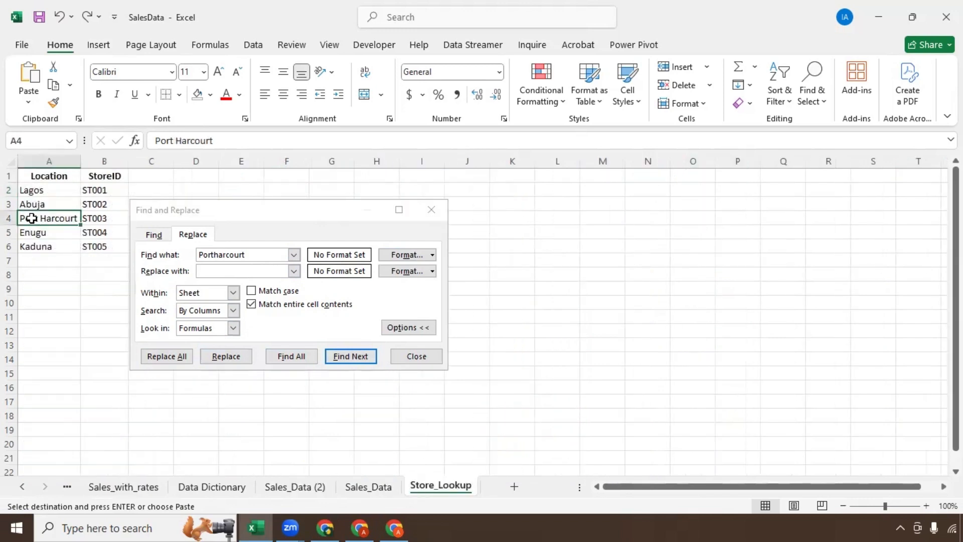
click(251, 271)
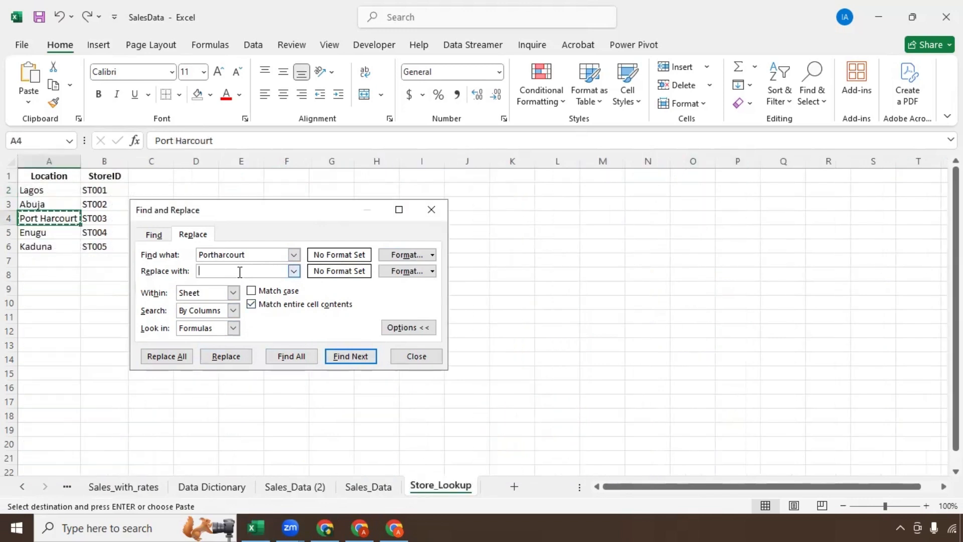
key(ctrl+v)
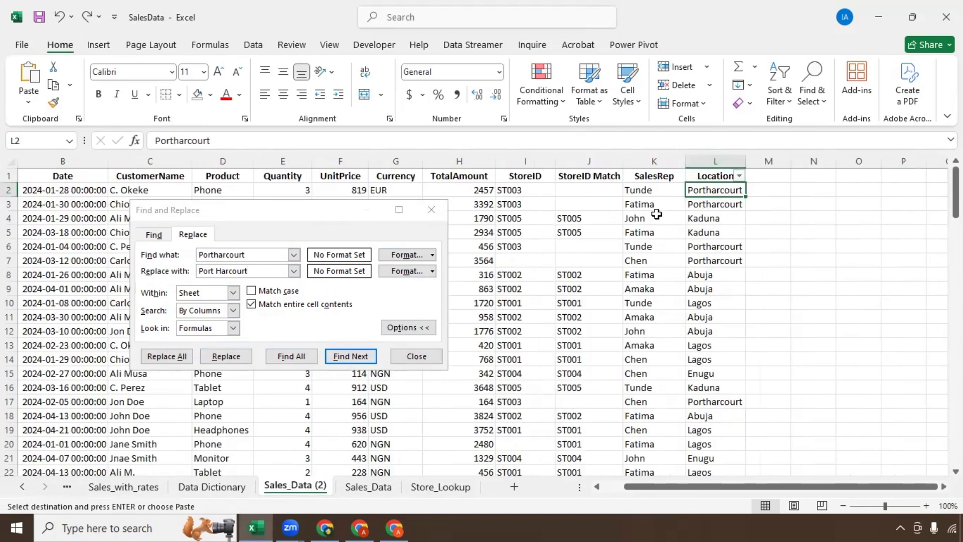
click(652, 218)
click(707, 202)
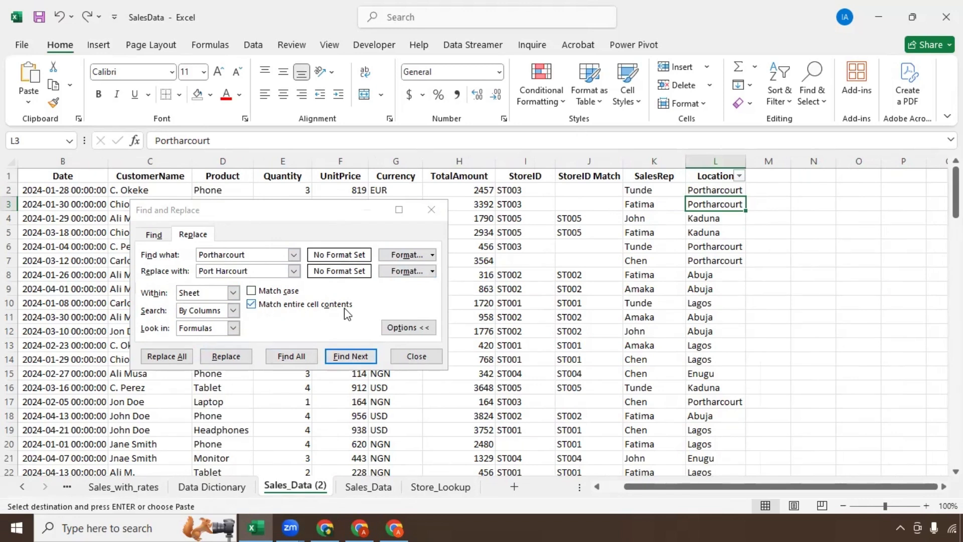
click(160, 357)
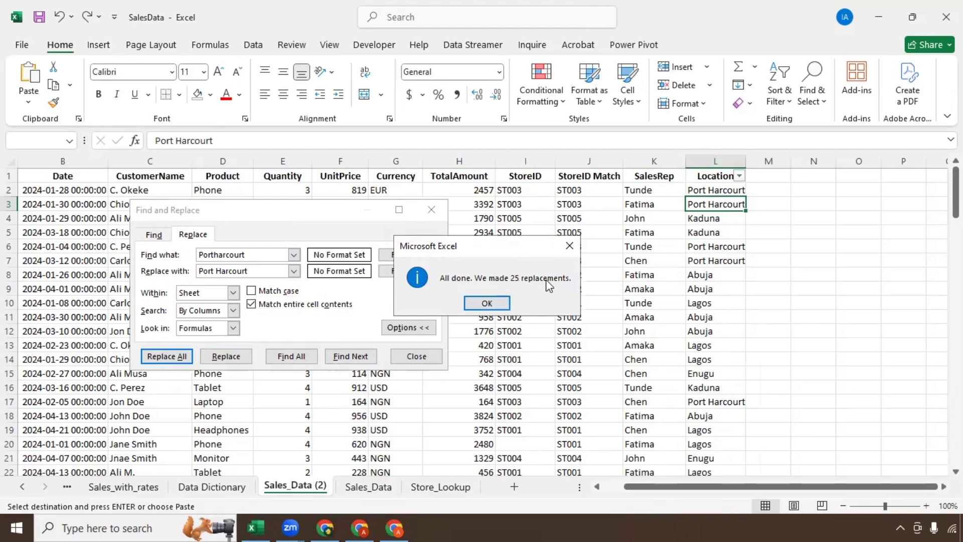
click(488, 304)
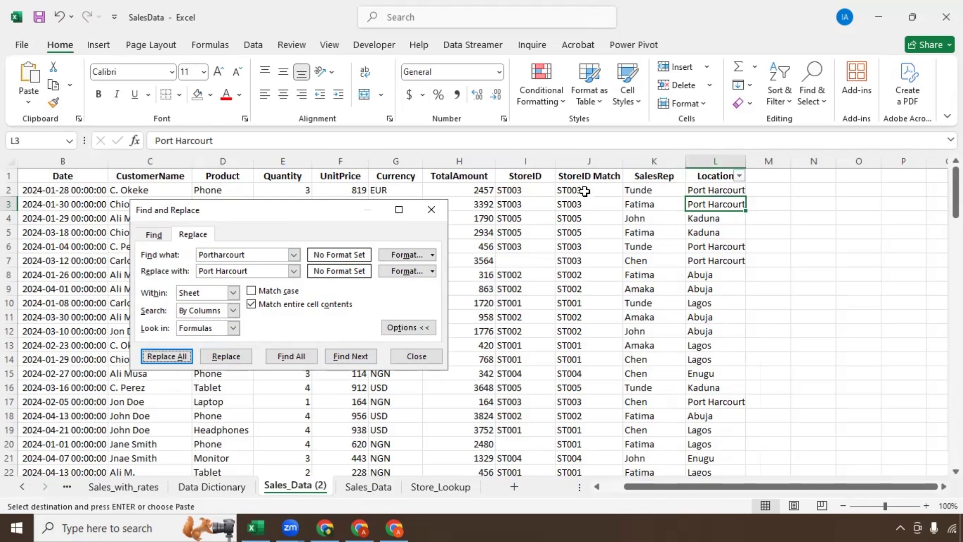
click(436, 213)
Step: Compare the StoreID column with J7's XLOOKUP result, which shows ST003 despite a blank StoreID
click(527, 161)
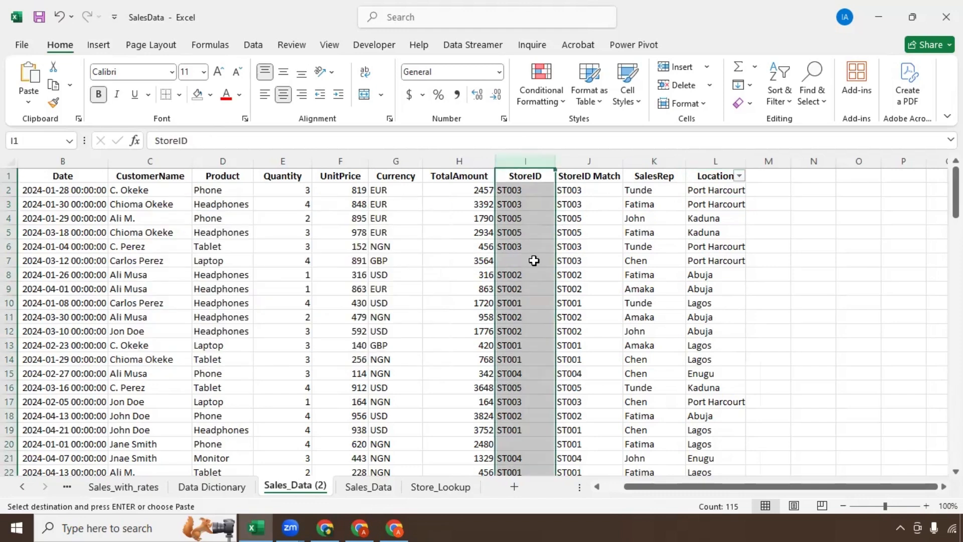
click(568, 261)
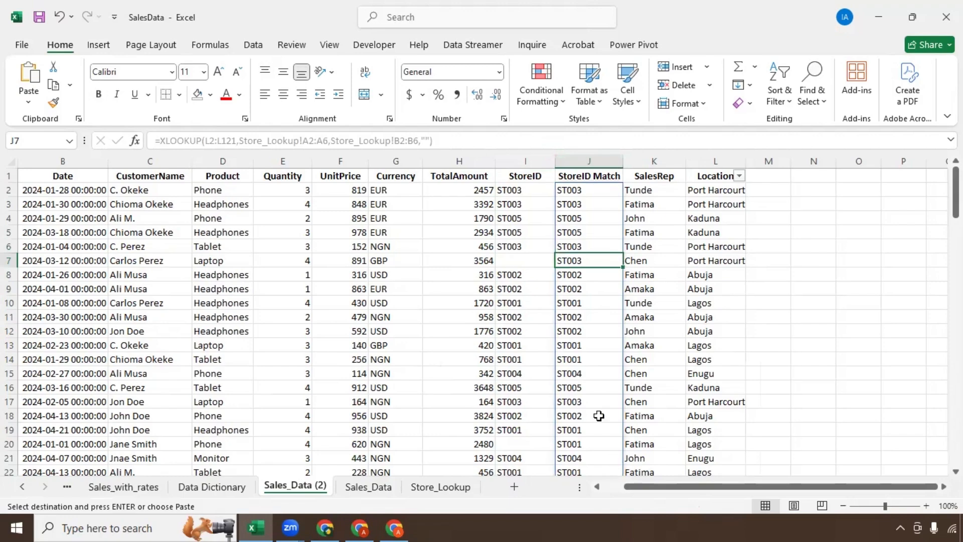
scroll(587, 366, down, 7)
scroll(587, 366, down, 4)
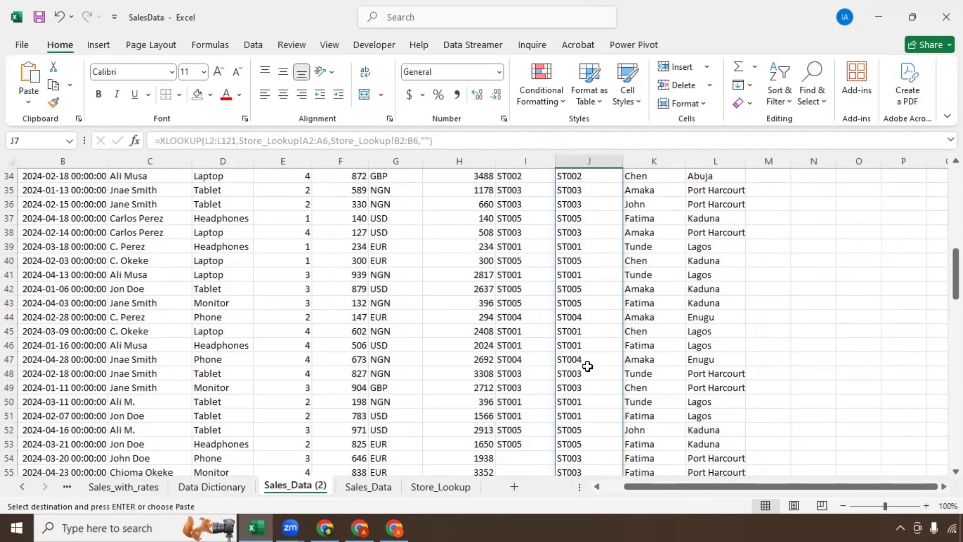
scroll(587, 366, up, 11)
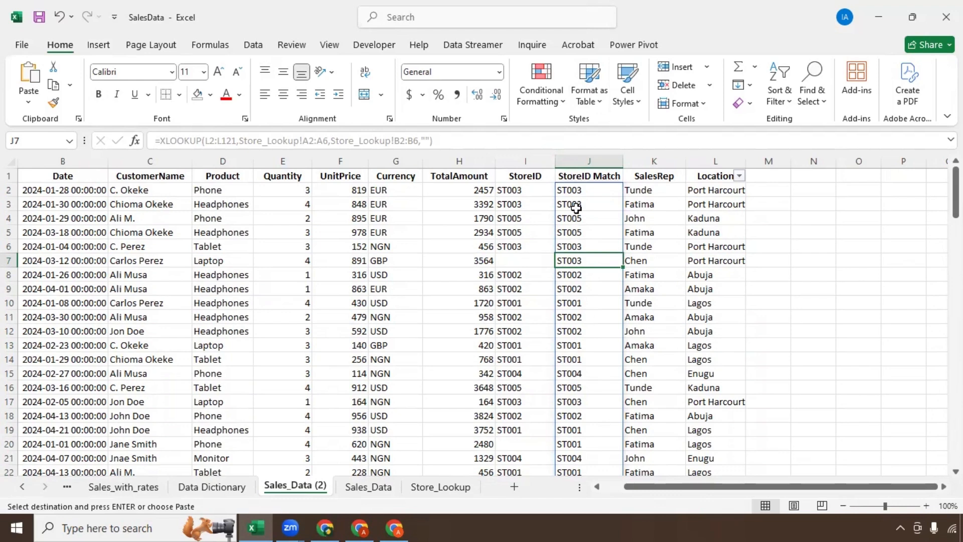
Step: Insert an empty column K and paste the StoreID Match column into it as values
right_click(647, 161)
click(675, 304)
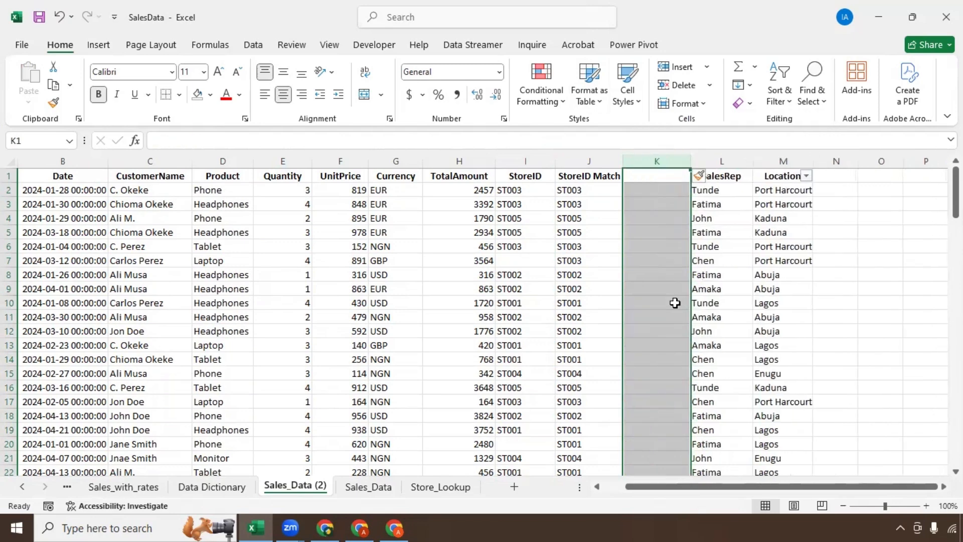
click(582, 159)
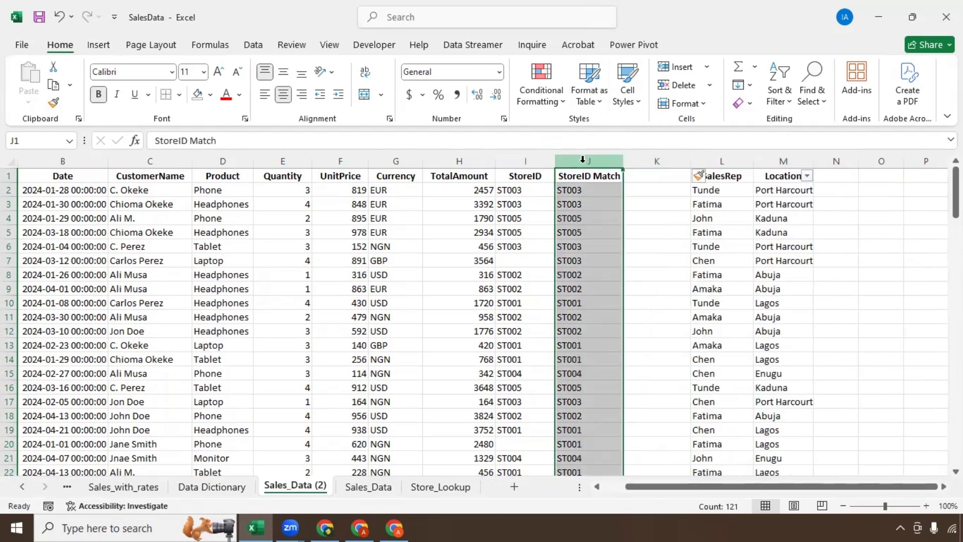
right_click(582, 159)
click(620, 216)
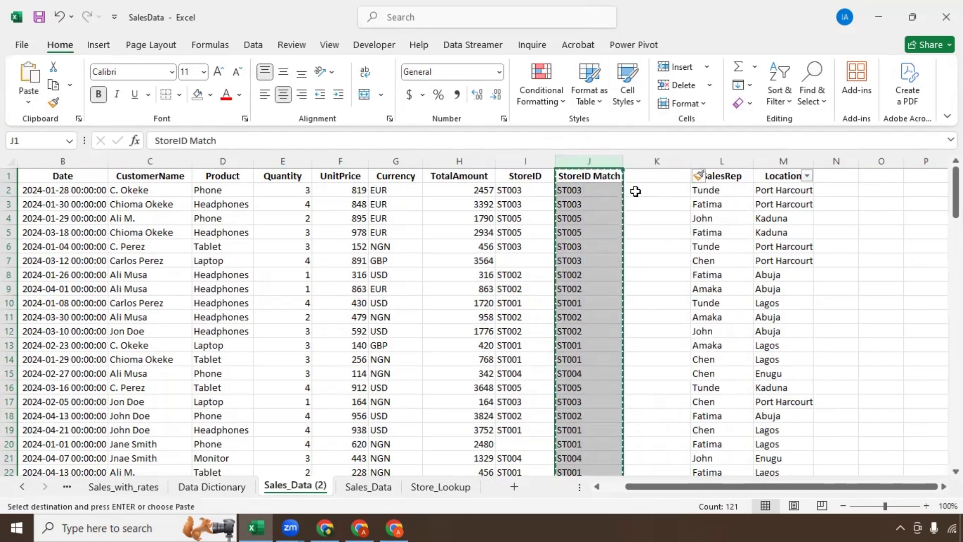
click(637, 177)
right_click(637, 177)
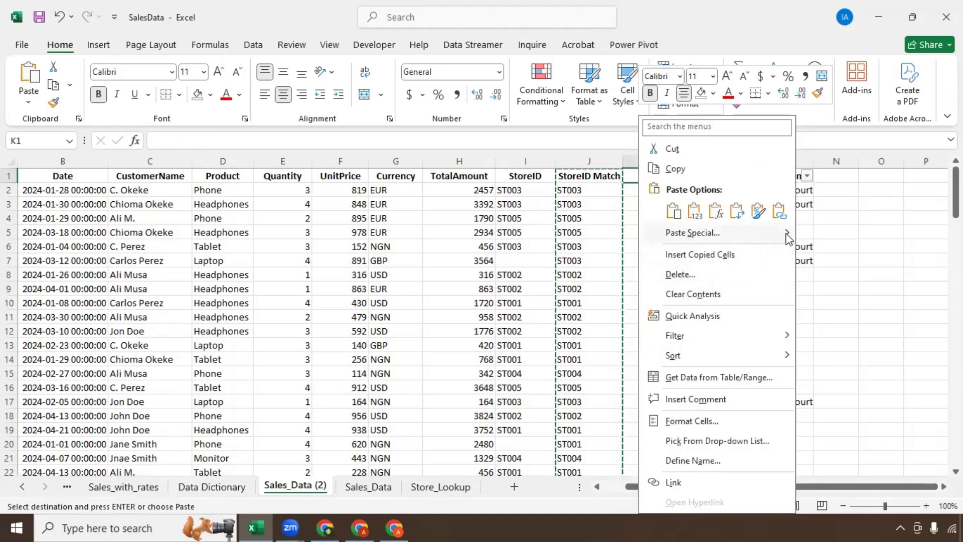
mouse_move(787, 236)
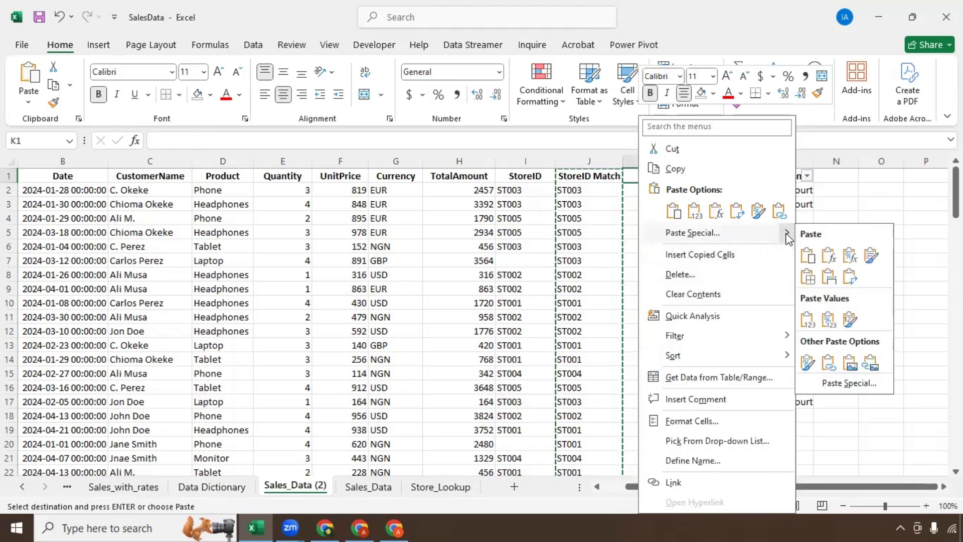
click(814, 320)
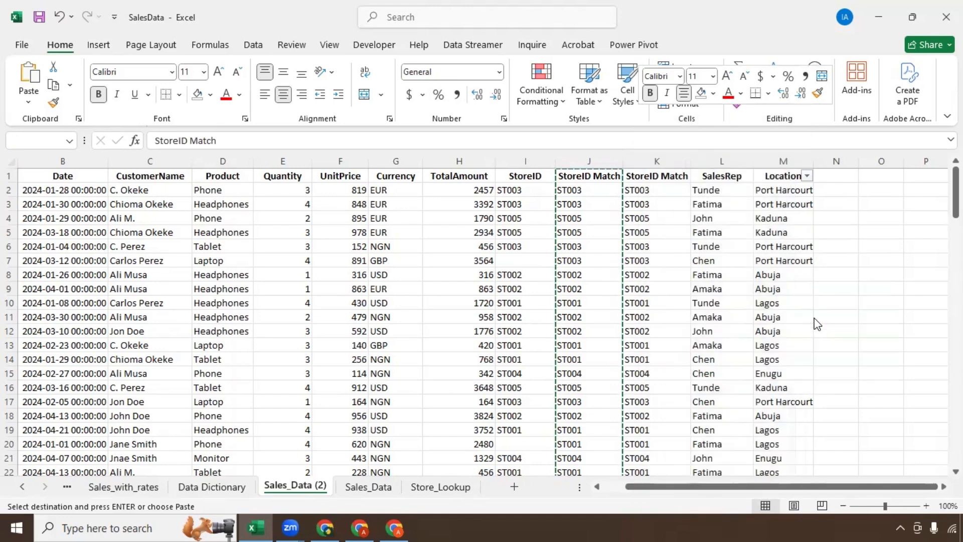
Step: Check the pasted values in column K against the formulas in column J
click(658, 244)
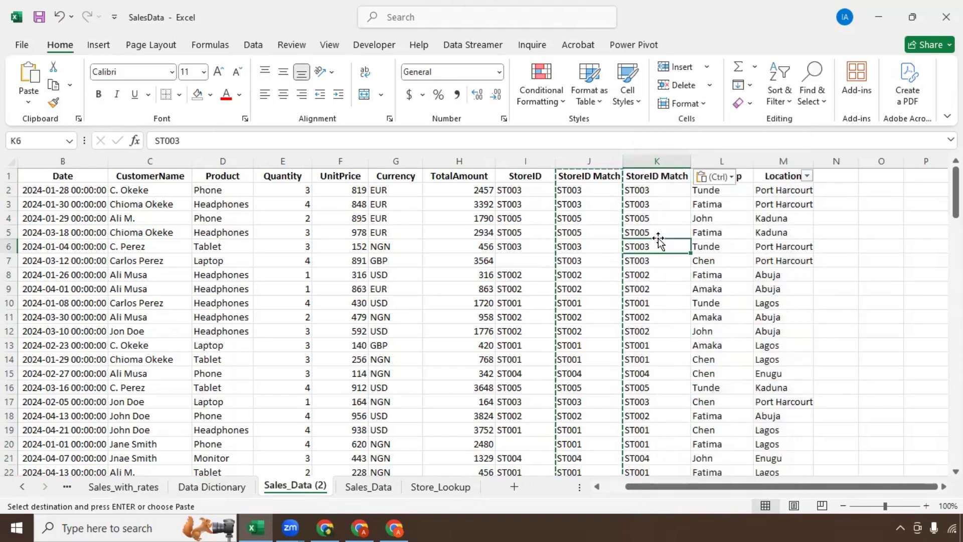
click(658, 219)
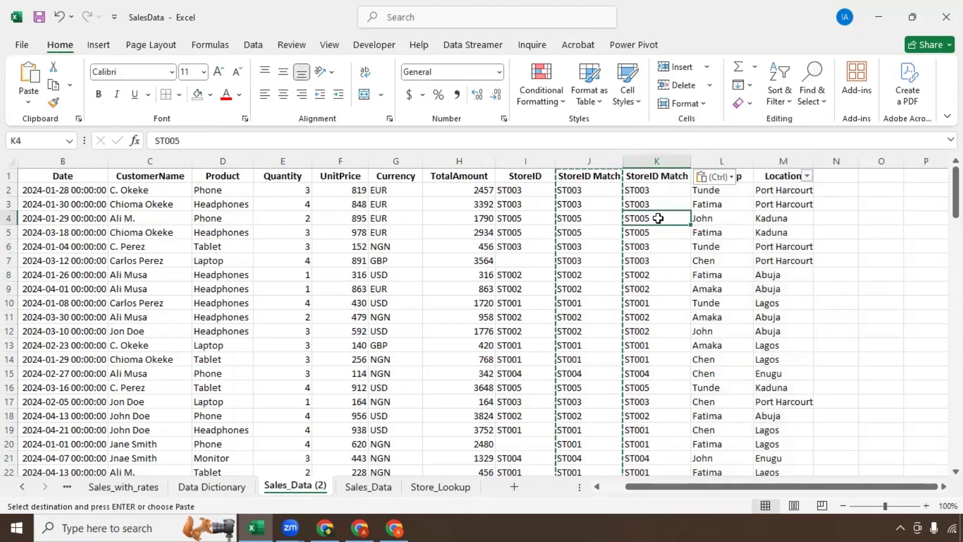
click(576, 218)
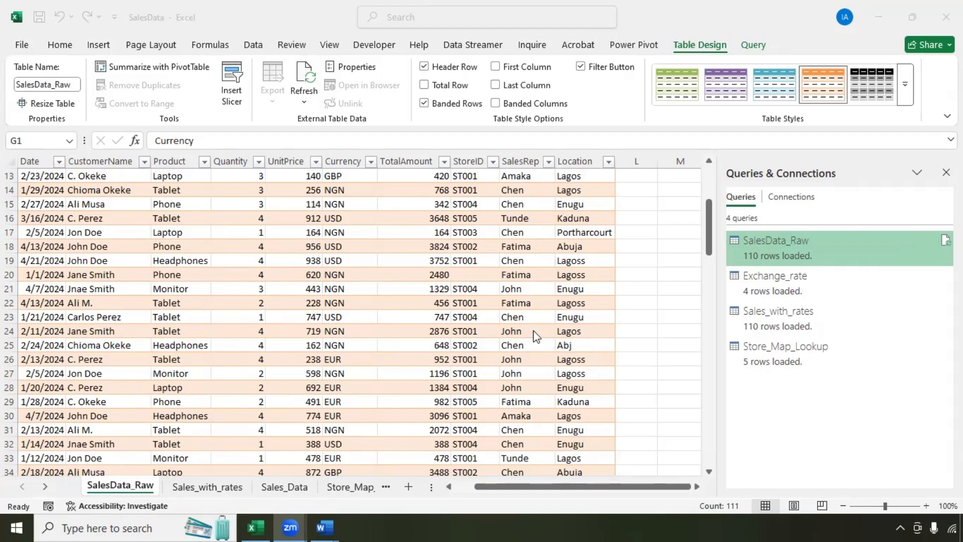
Step: Load the sales table via Data > From Table/Range, creating the SalesData_Raw (2) query
click(502, 270)
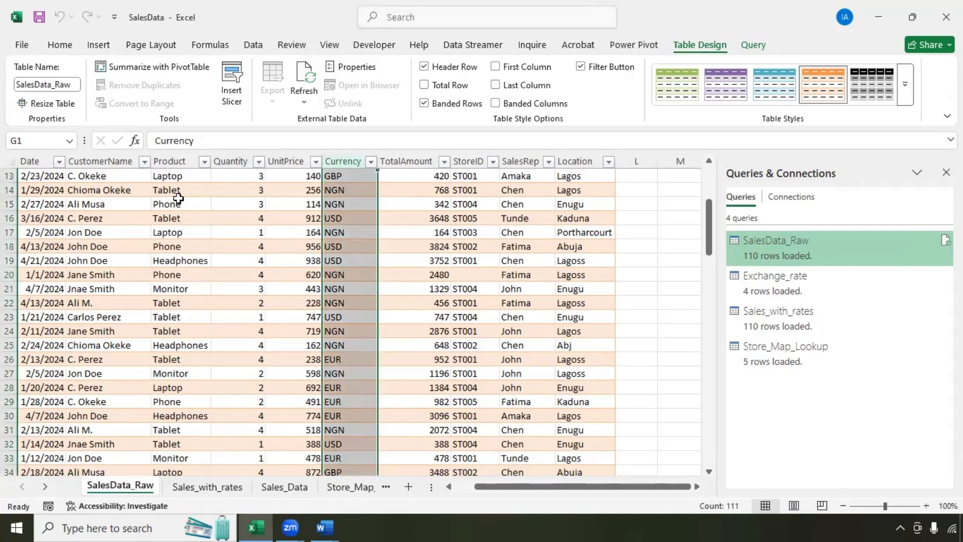
click(253, 44)
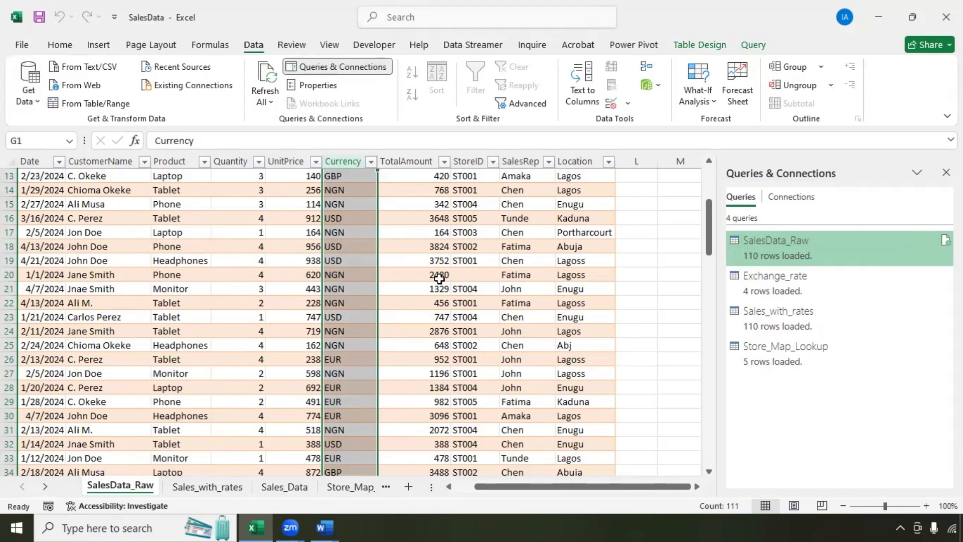
click(217, 272)
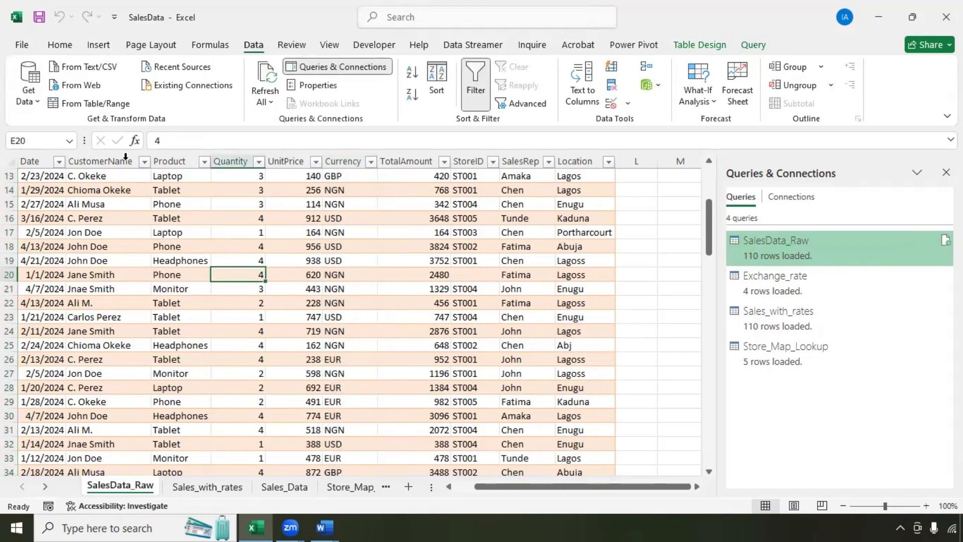
click(88, 107)
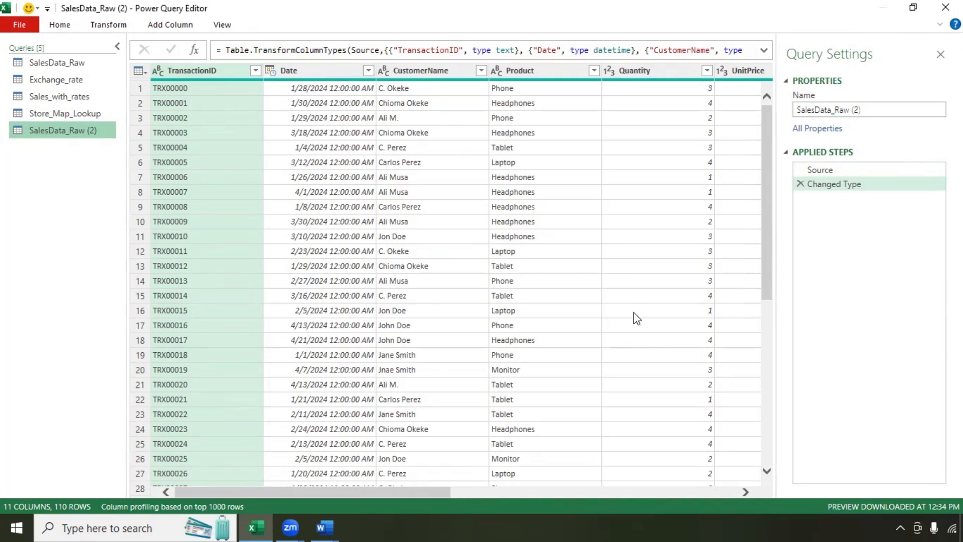
Step: Rename the SalesData_Raw (2) query to SalesData_Raw_T and show the Store_Map_Lookup query
click(864, 110)
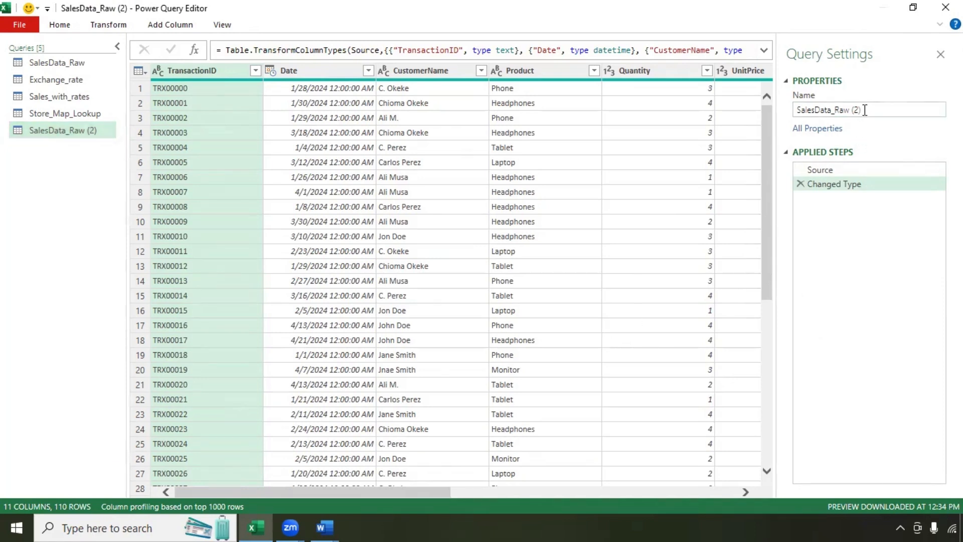
key(BackSpace)
key(BackSpace)
key(BackSpace)
text(_T)
key(Return)
drag(100, 133, 82, 157)
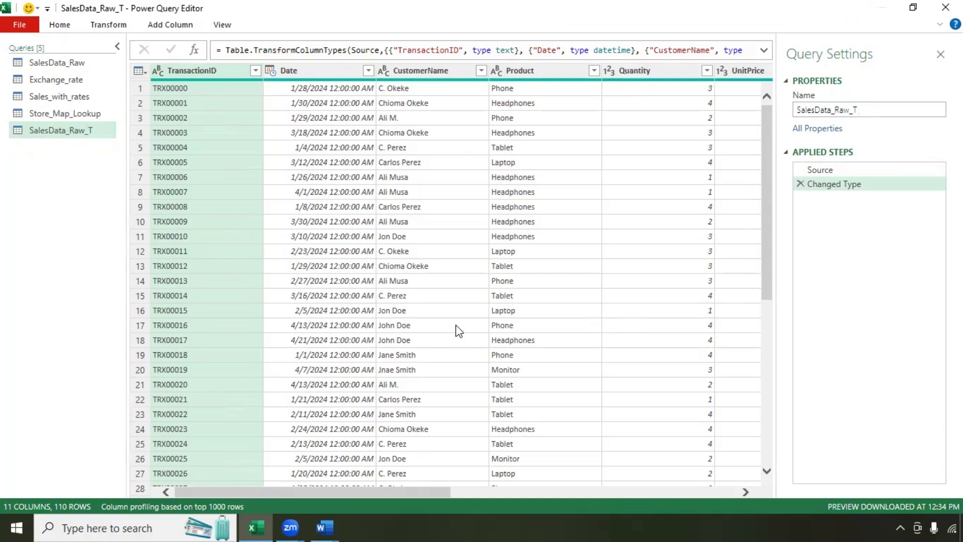
click(81, 115)
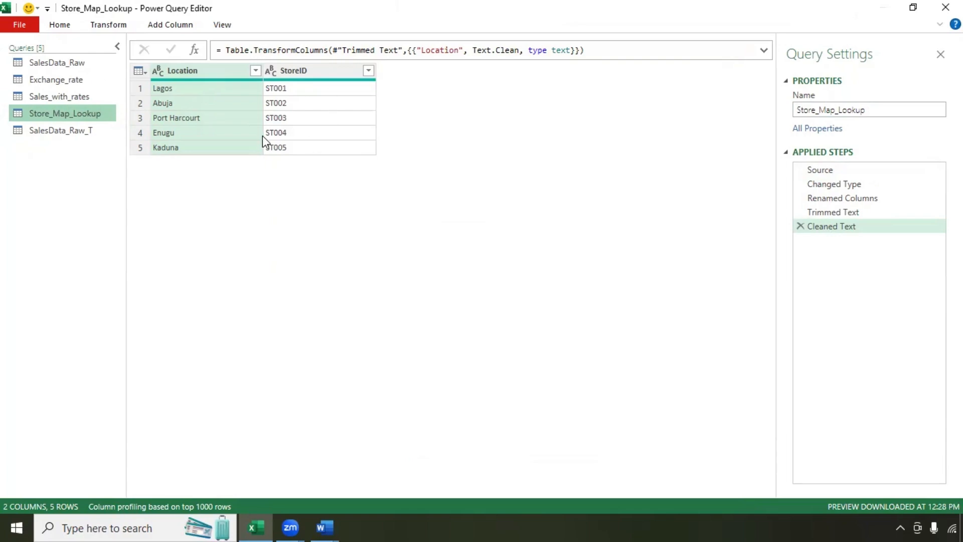
Step: Start a Merge Queries into the current SalesData_Raw_T query
click(82, 132)
drag(625, 491, 701, 491)
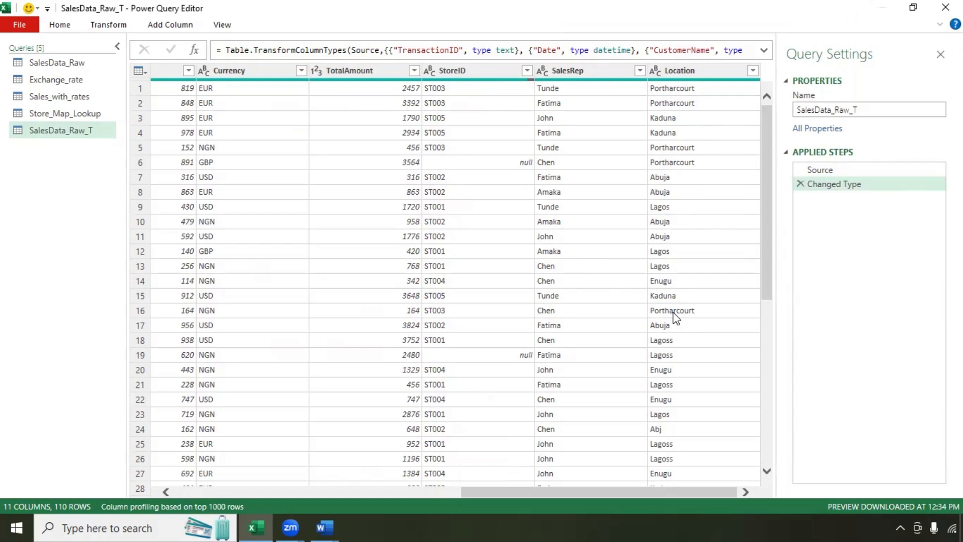
click(67, 26)
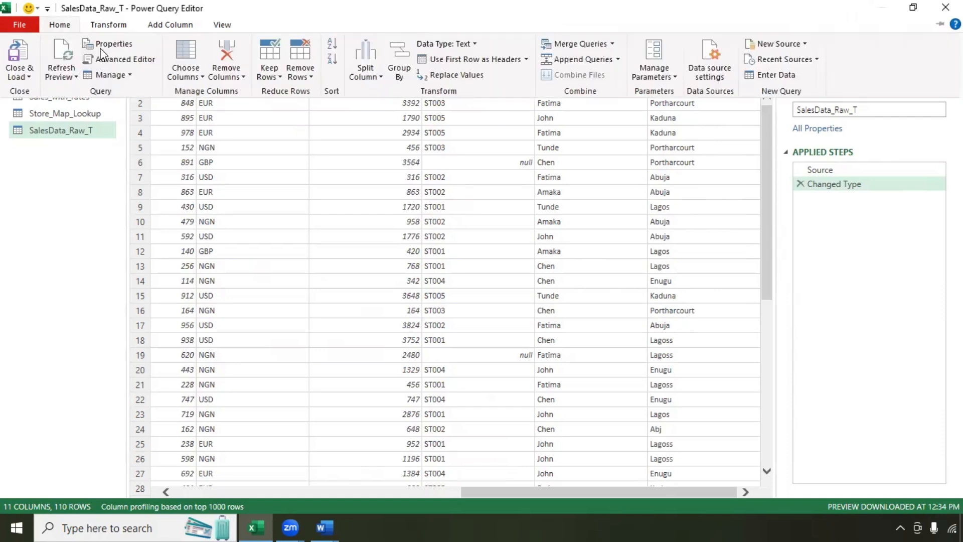
click(615, 41)
click(569, 60)
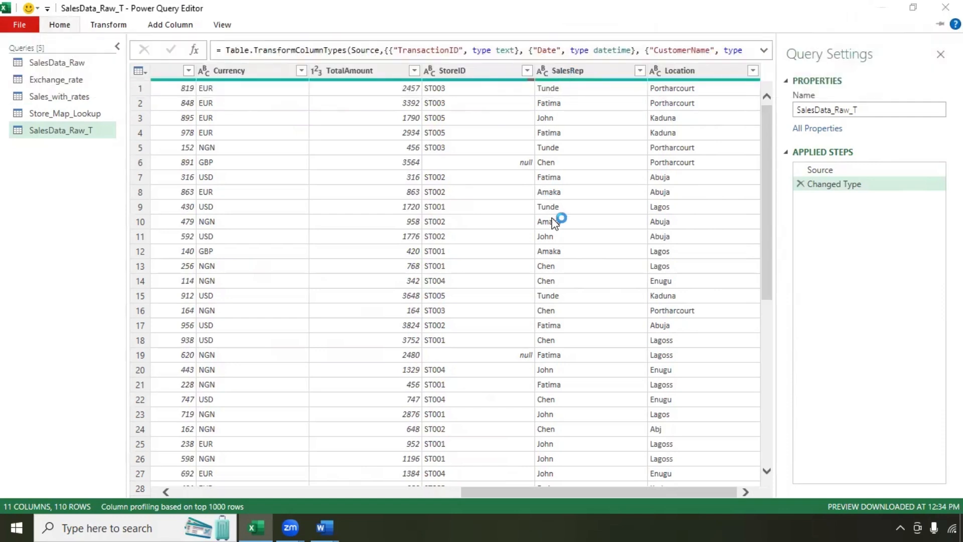
Step: Merge with Store_Map_Lookup on Location in both tables, with fuzzy matching turned on
click(409, 241)
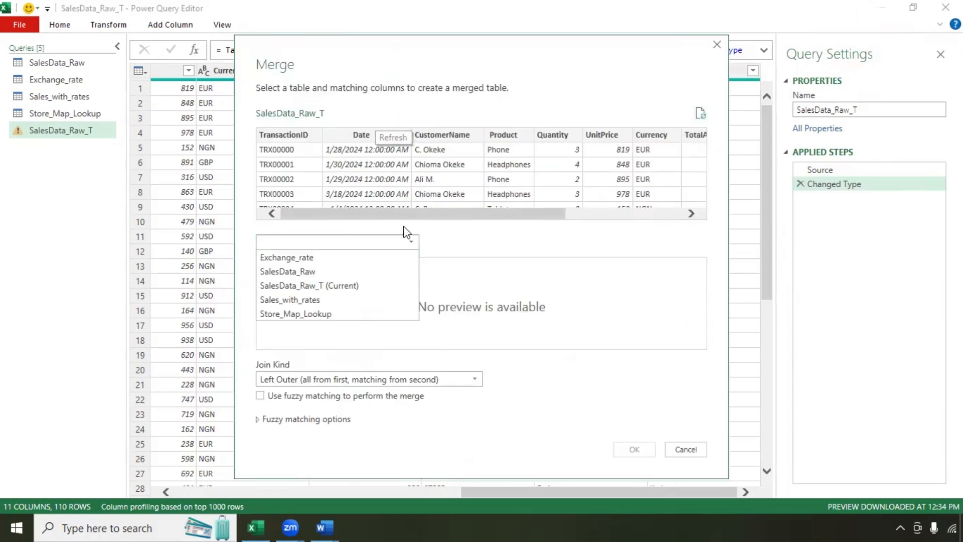
click(308, 313)
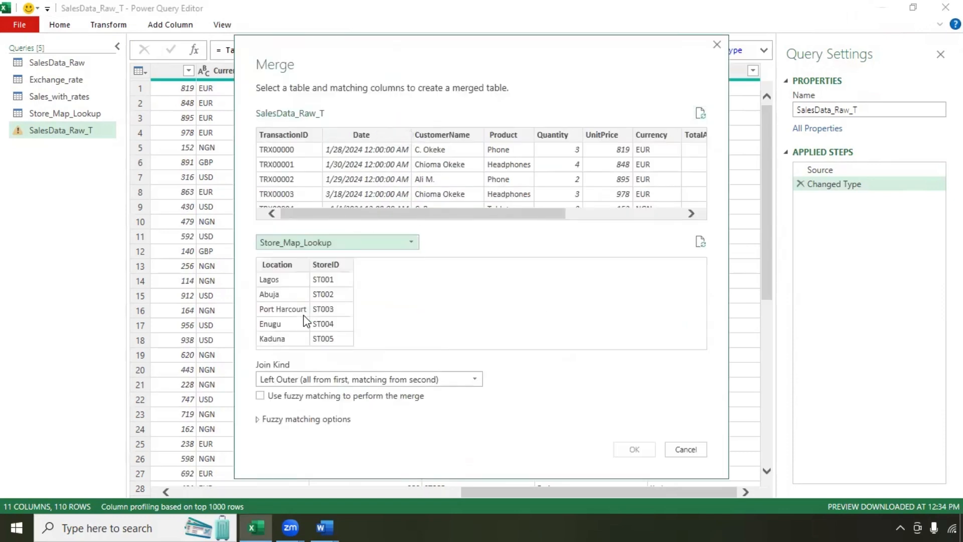
drag(500, 213, 650, 201)
click(687, 136)
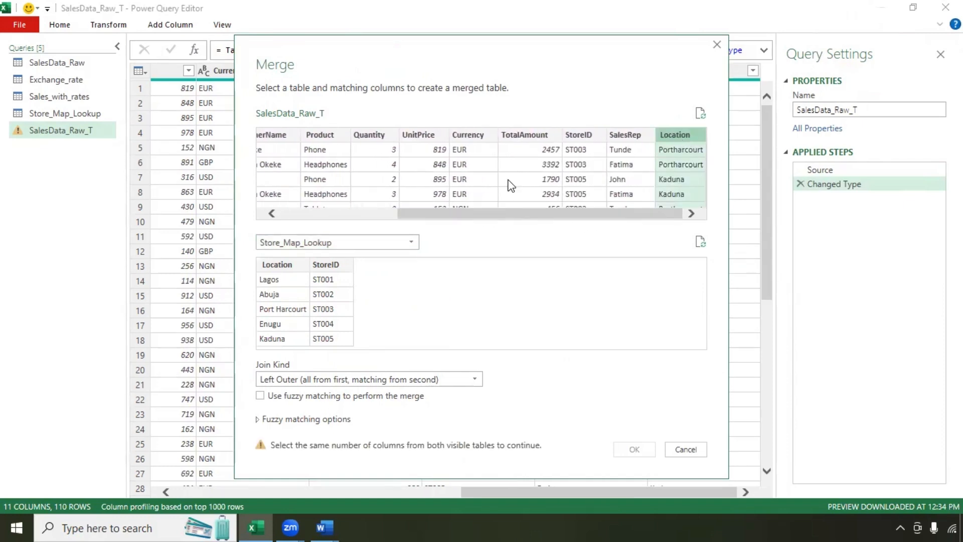
click(281, 266)
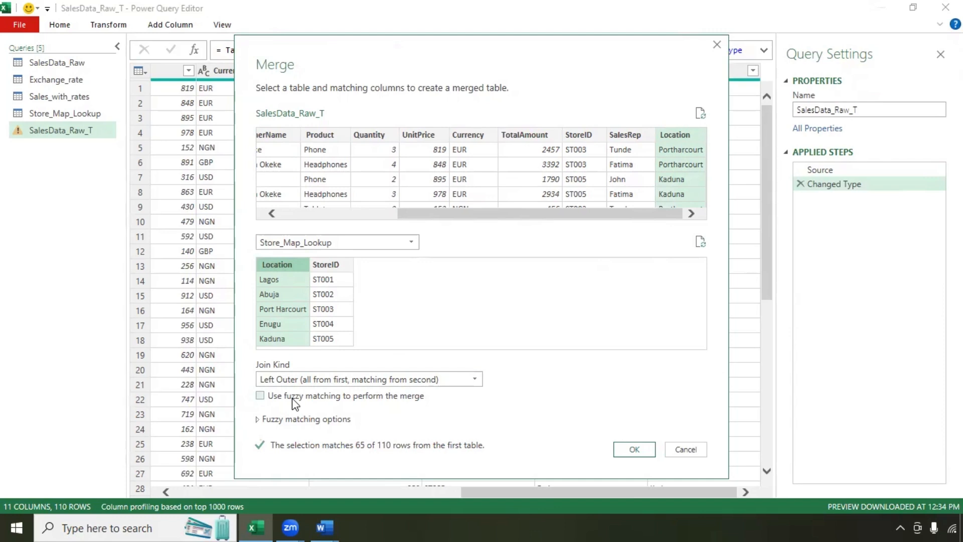
click(260, 397)
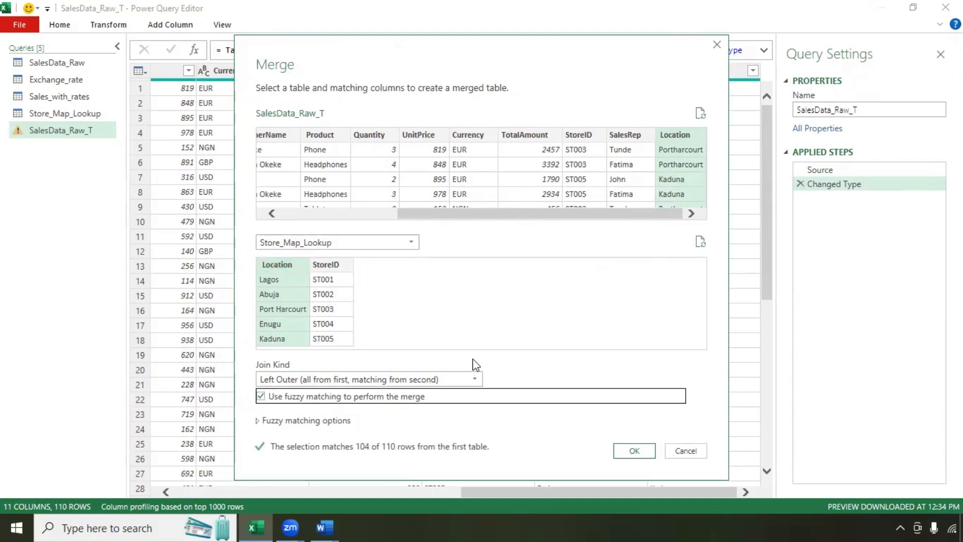
Step: Expand and review the fuzzy matching options for the merge
click(306, 420)
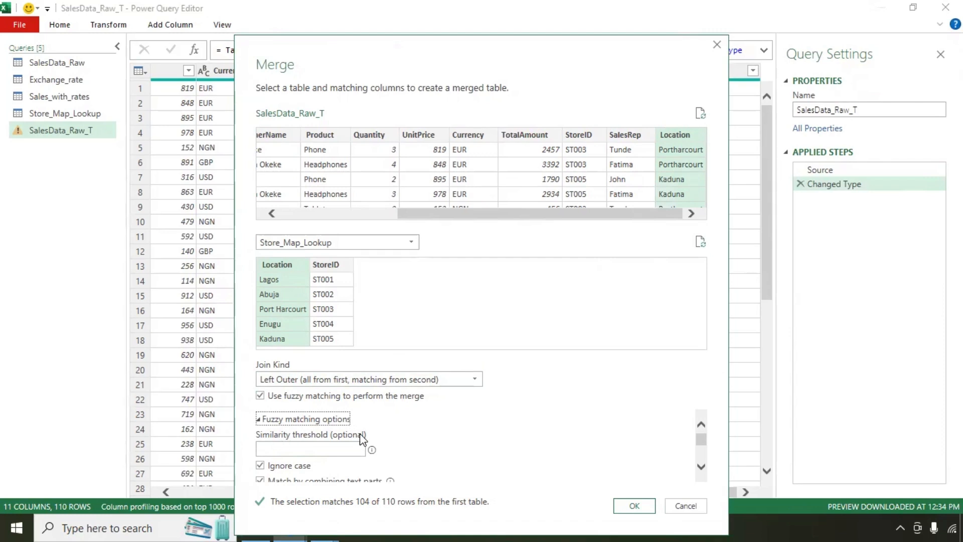
scroll(360, 433, down, 1)
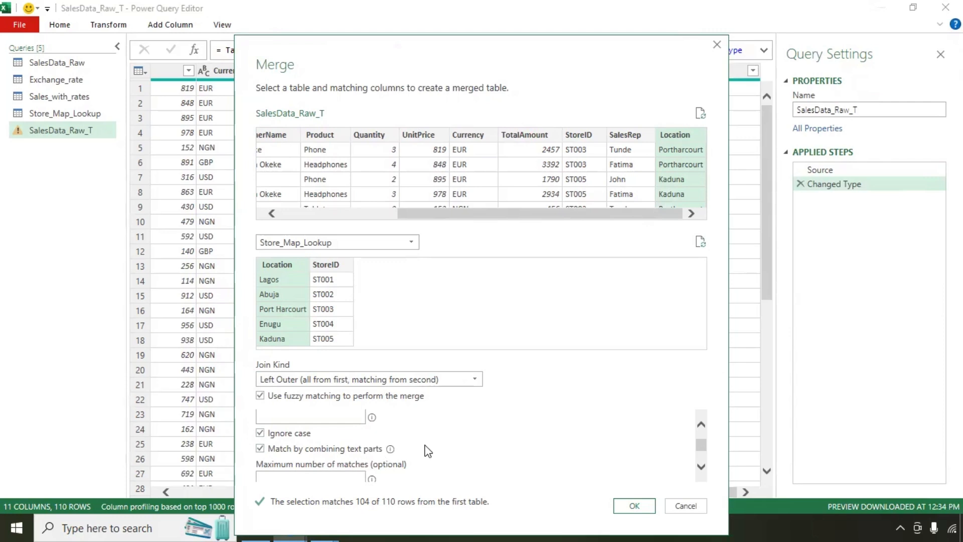
scroll(424, 450, down, 2)
scroll(428, 451, down, 1)
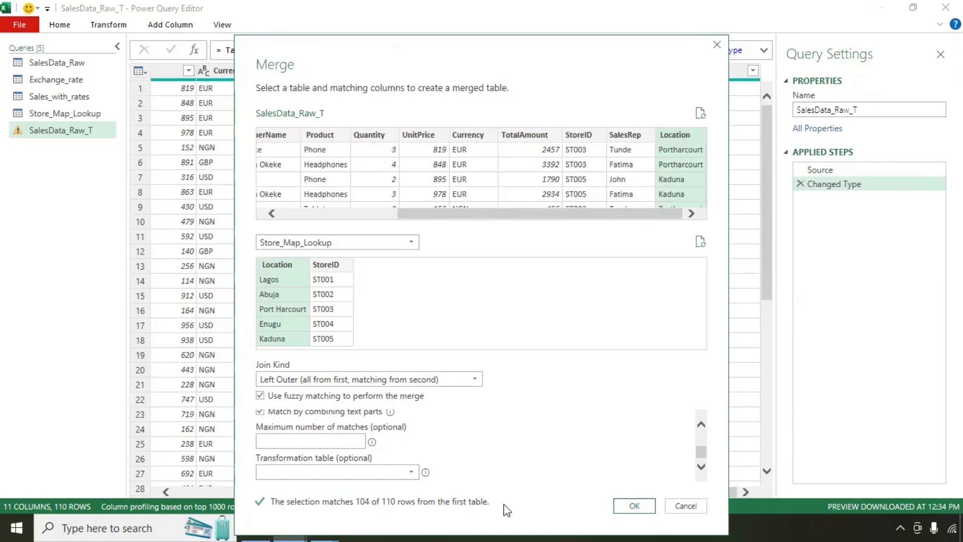
scroll(504, 503, up, 4)
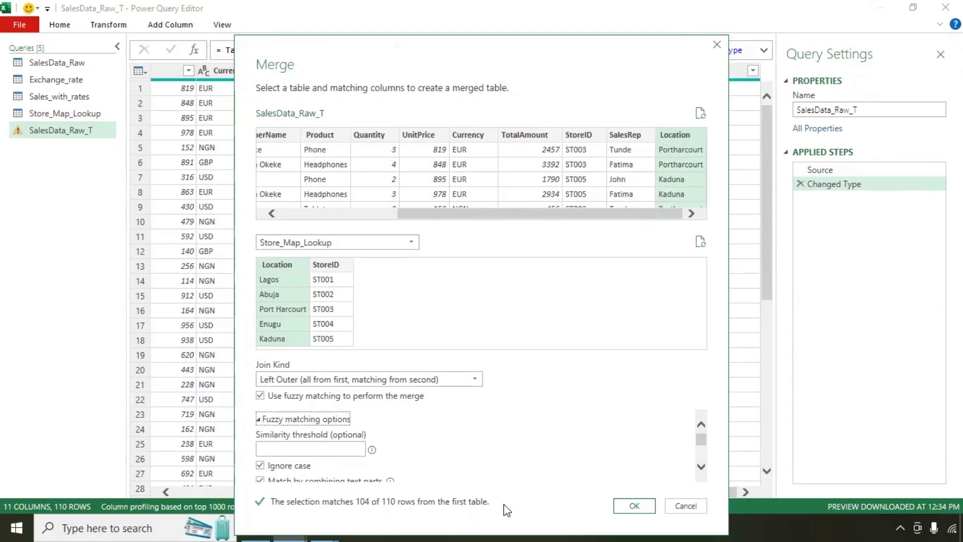
scroll(503, 504, down, 4)
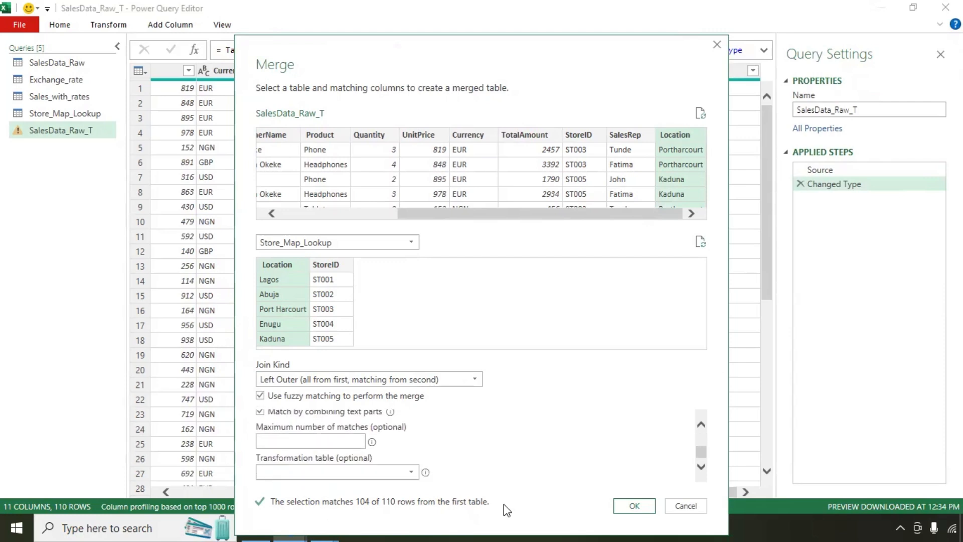
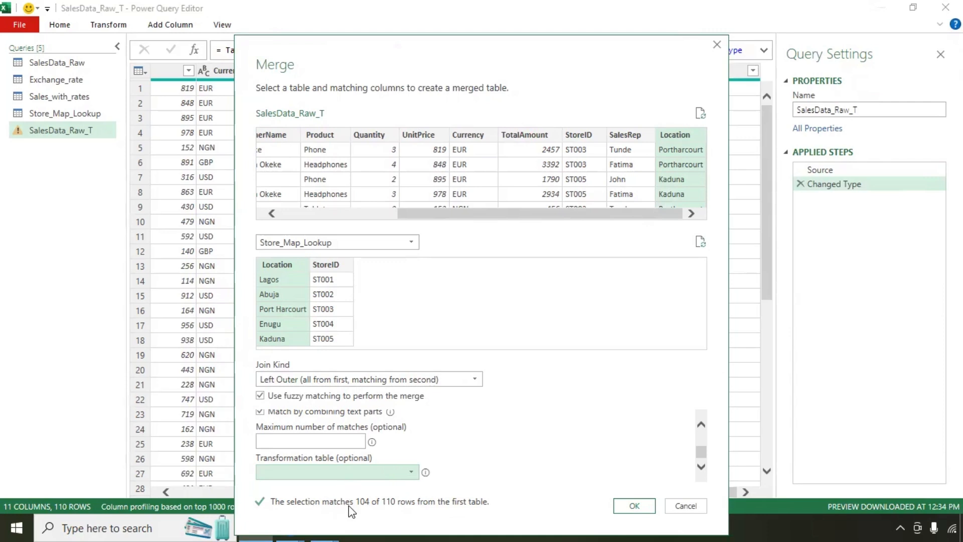
Step: Confirm the fuzzy Left Outer merge of SalesData_Raw_T with Store_Map_Lookup on Location
scroll(354, 507, up, 3)
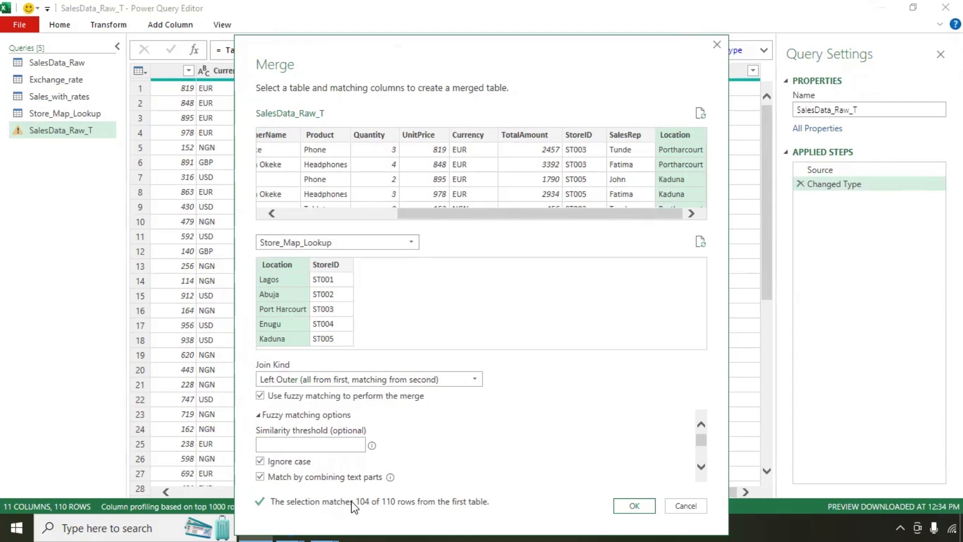
click(634, 506)
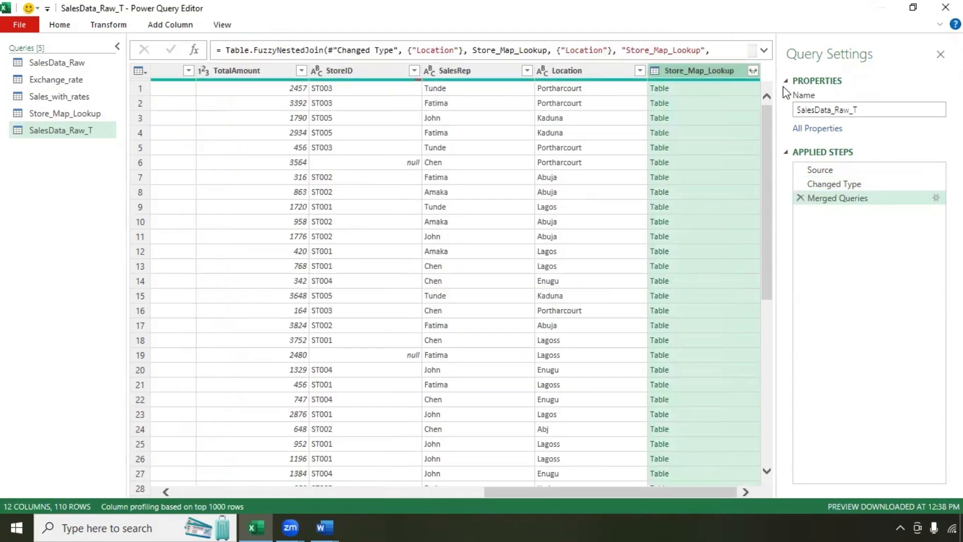
Step: Expand the merged Store_Map_Lookup column to bring in only StoreID
click(753, 71)
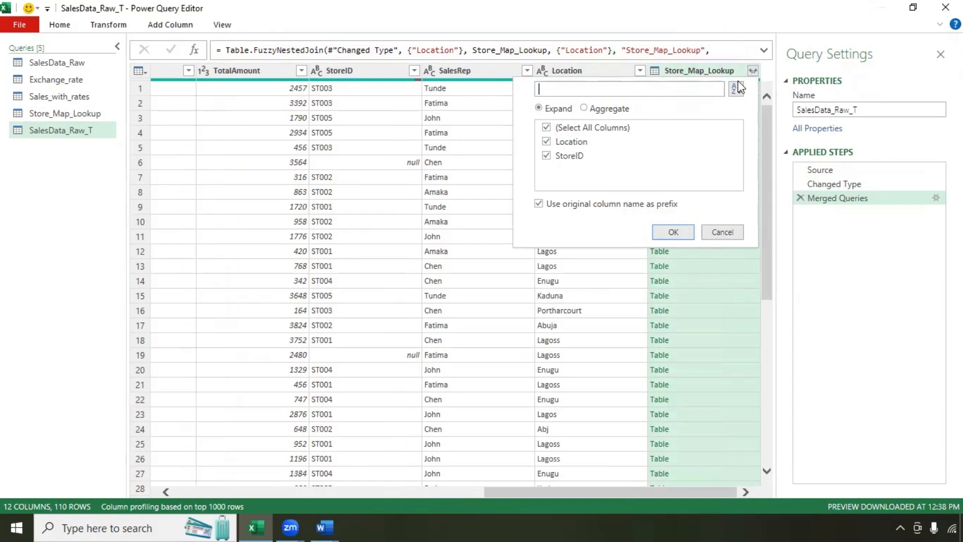
click(547, 128)
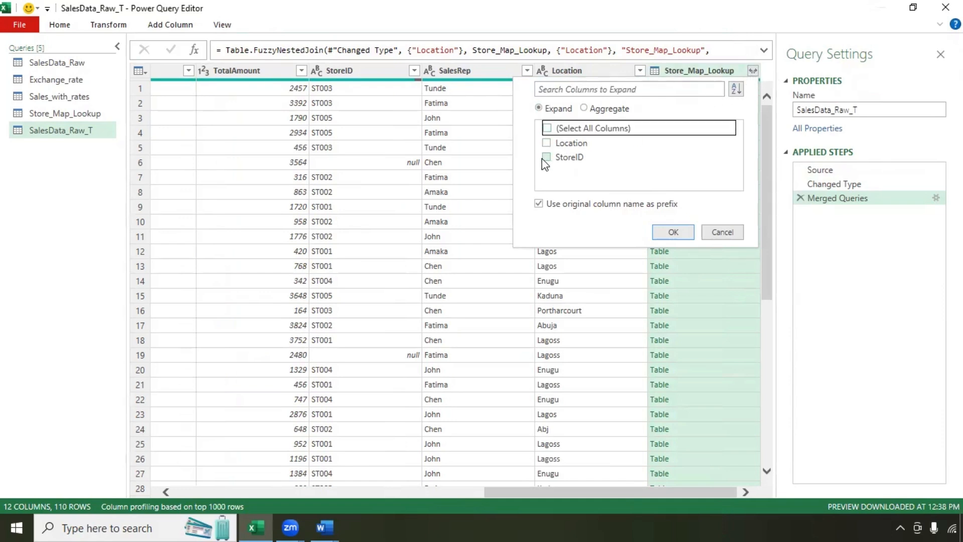
click(542, 158)
click(673, 233)
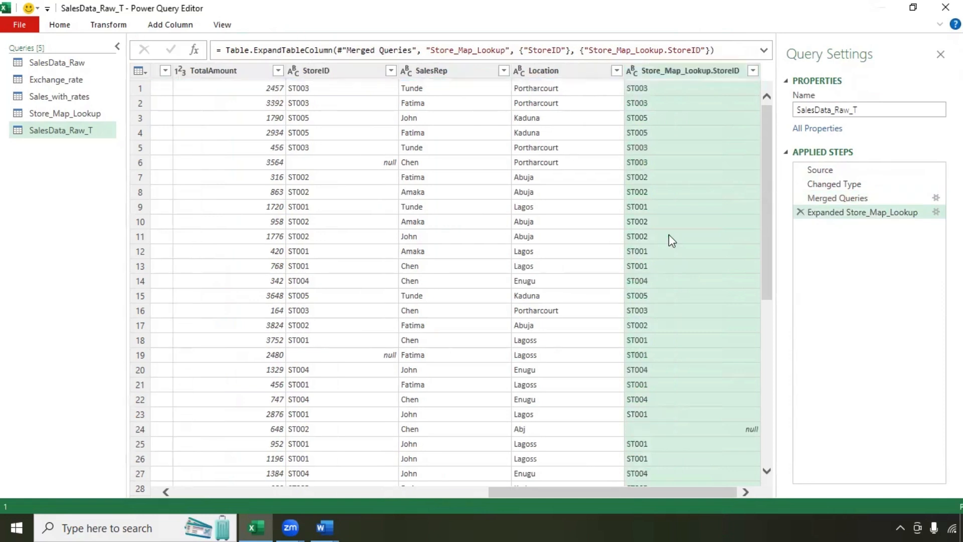
Step: Inspect the unmatched null StoreID and the full record in row 24
scroll(679, 249, down, 7)
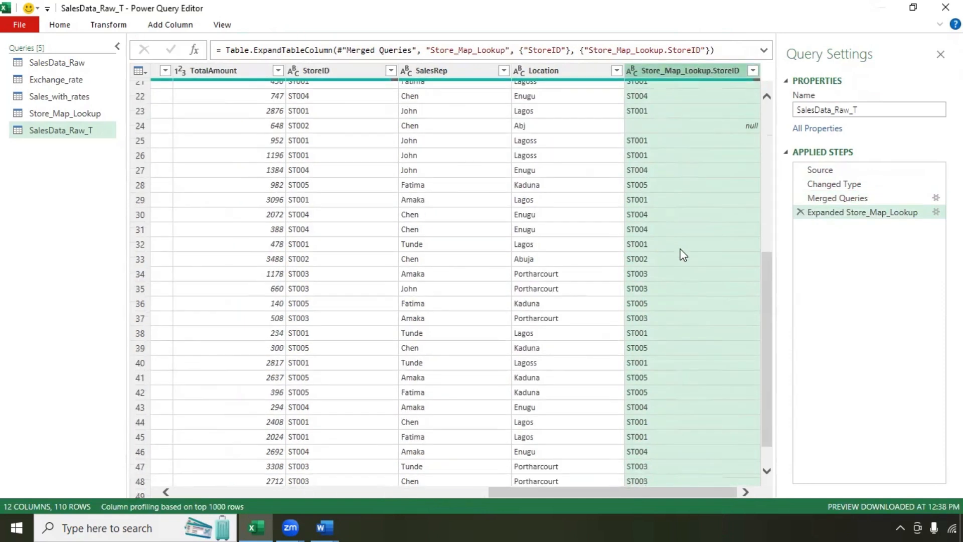
scroll(682, 253, up, 3)
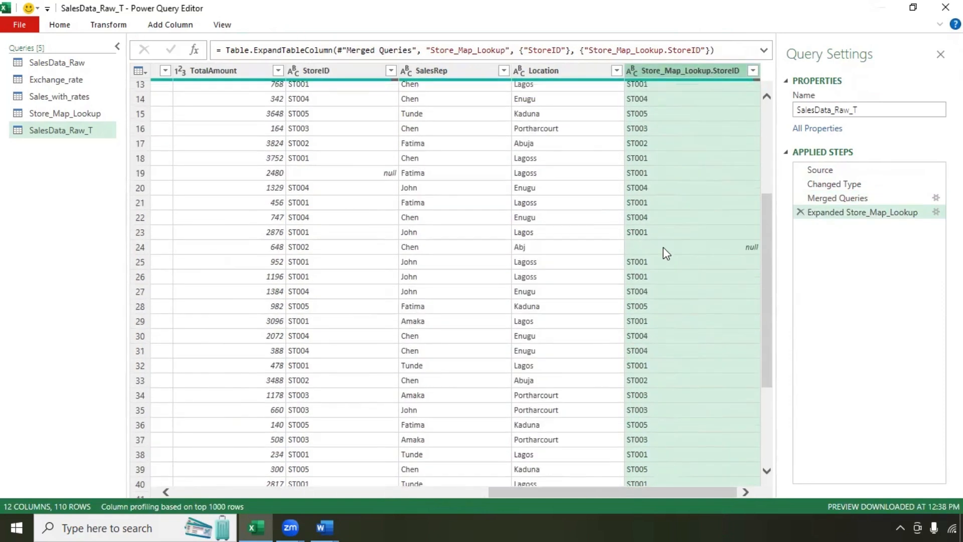
click(664, 247)
scroll(663, 248, up, 4)
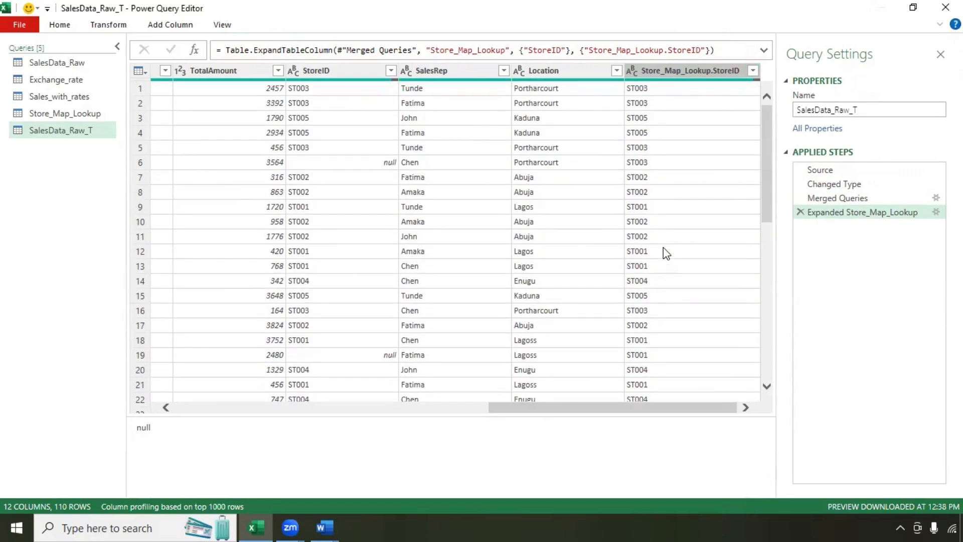
scroll(664, 248, down, 5)
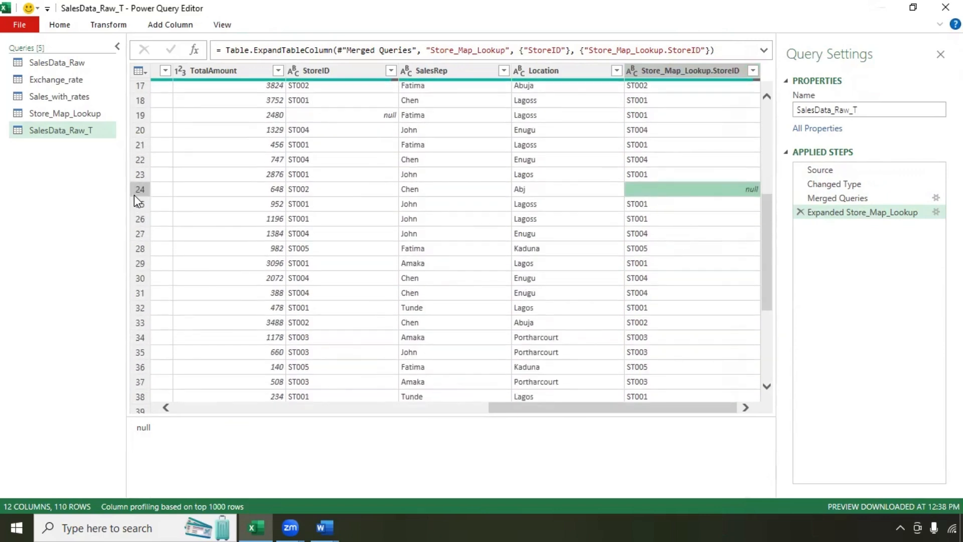
click(134, 189)
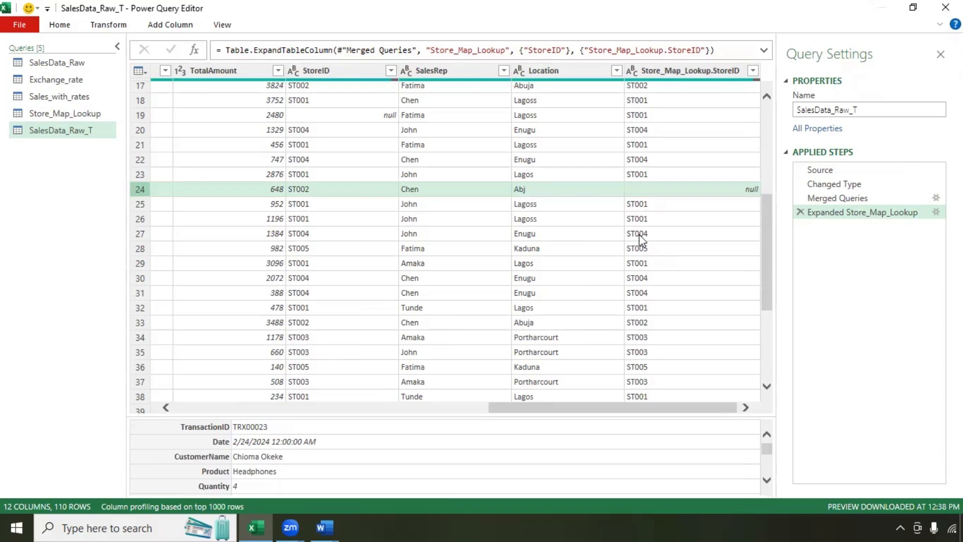
scroll(684, 473, left, 5)
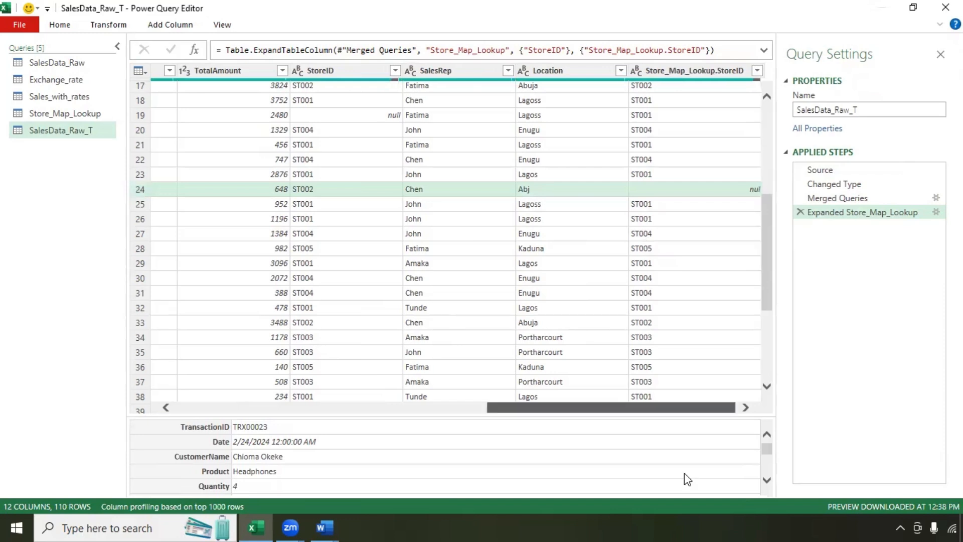
scroll(684, 474, right, 3)
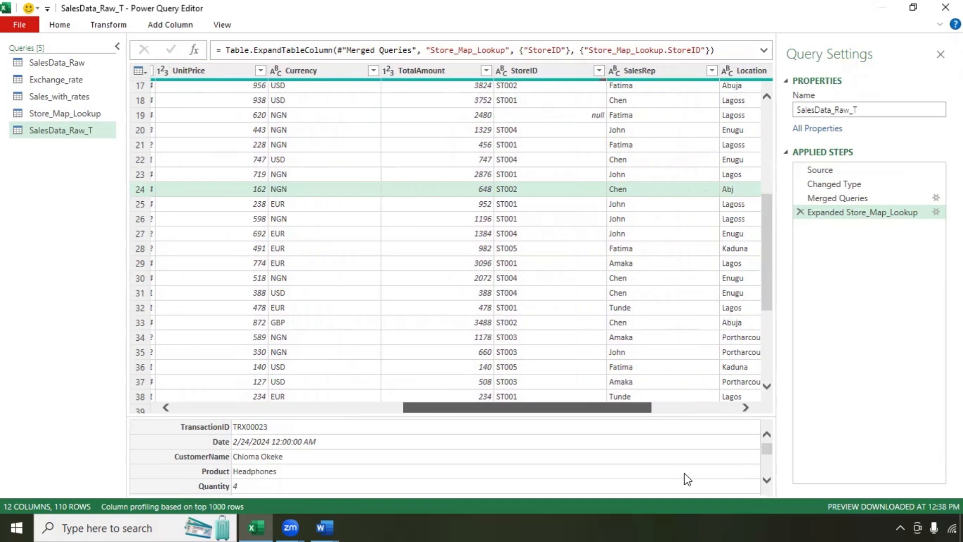
scroll(684, 474, right, 4)
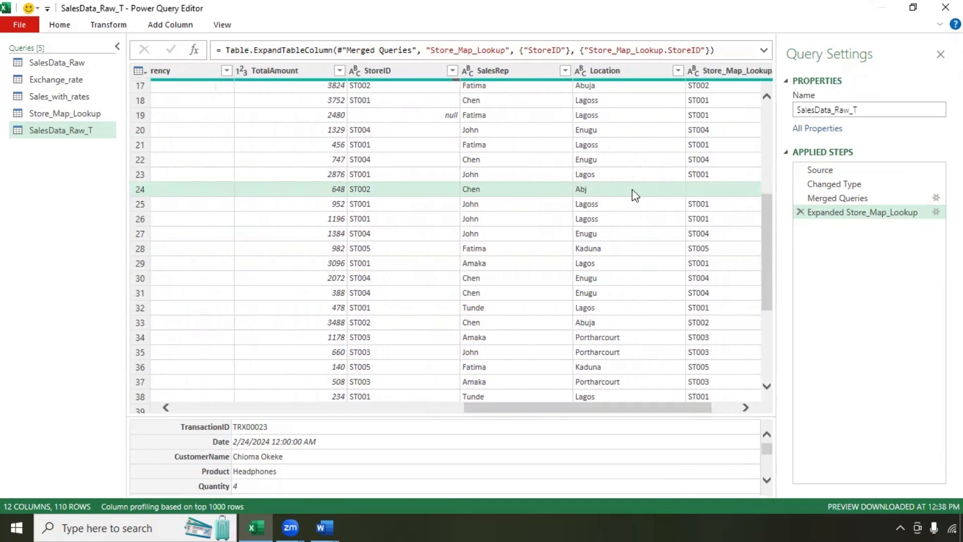
Step: Compare the misspelled Lagoss location in row 18 with Lagos in row 23
click(607, 101)
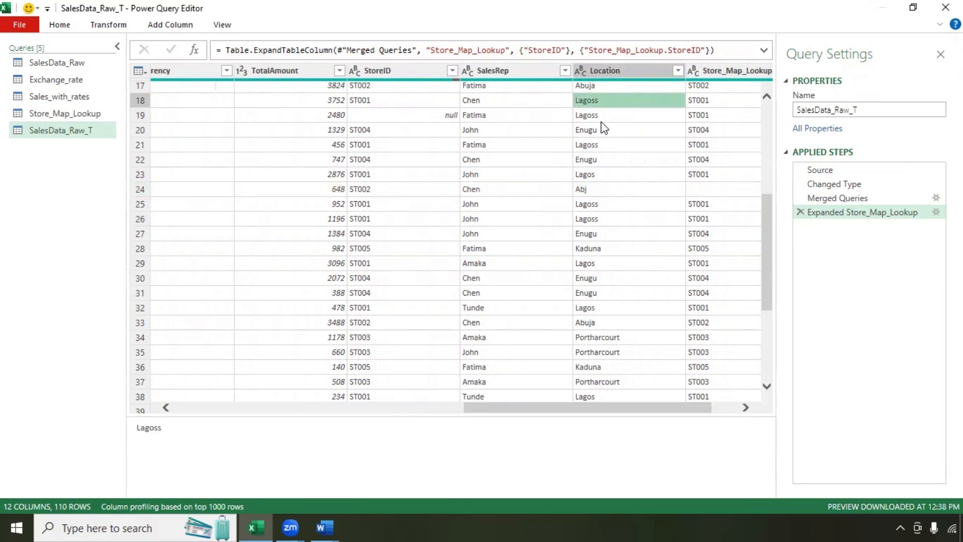
click(598, 177)
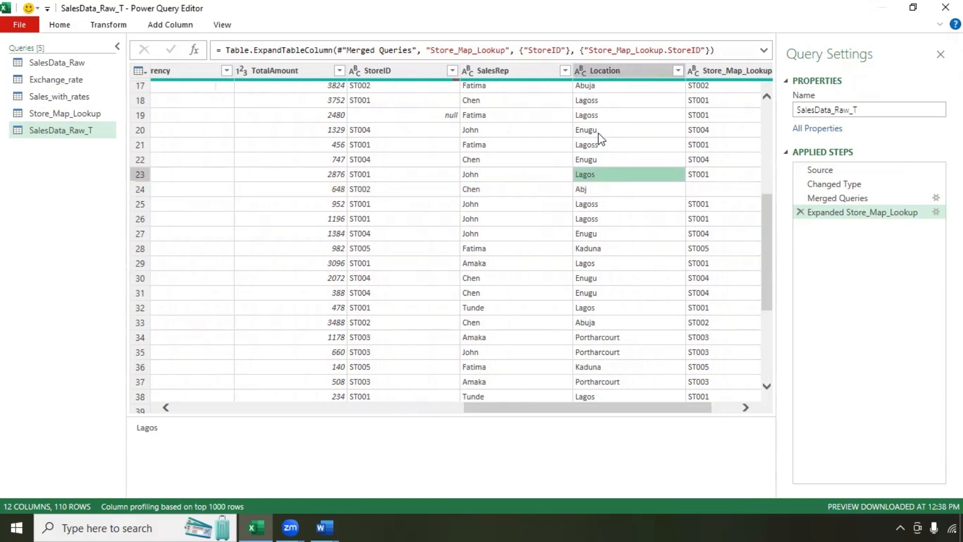
click(598, 115)
click(597, 103)
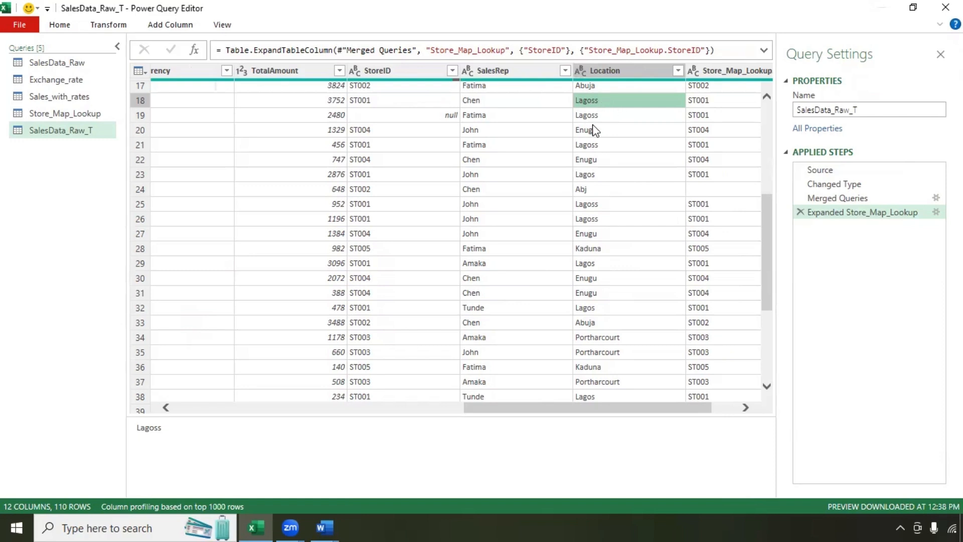
Step: Compare Abj with Abuja, check Portharcourt's matched StoreID, then view the Store_Map_Lookup query
click(603, 189)
click(662, 323)
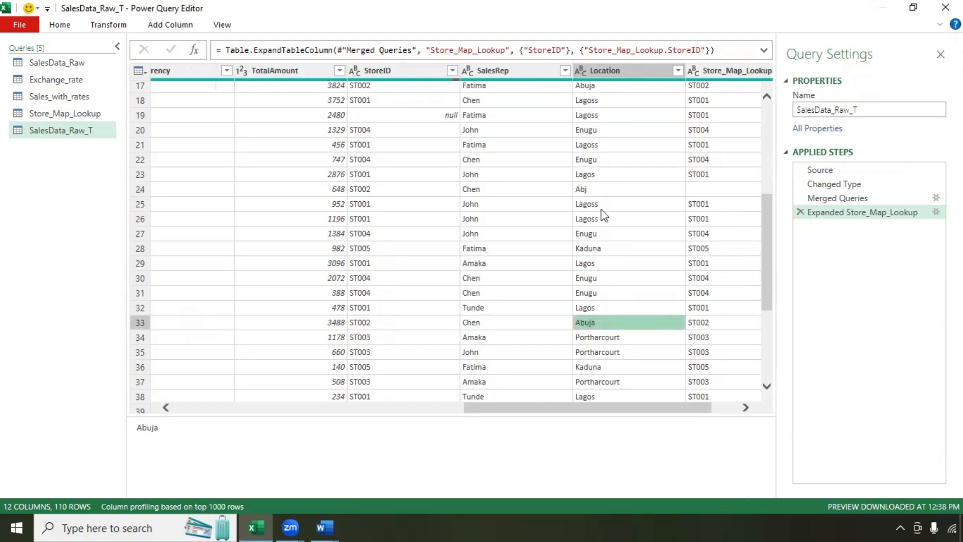
click(587, 190)
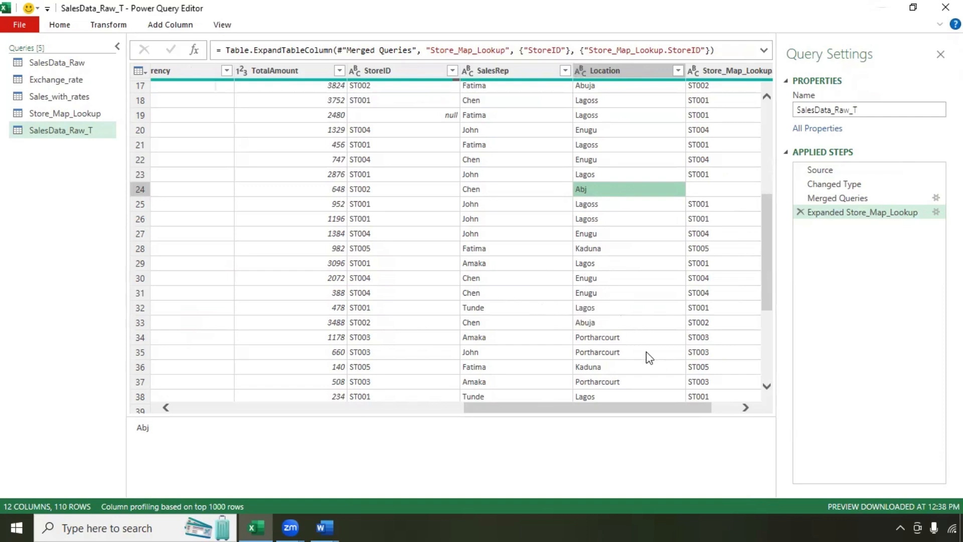
click(618, 338)
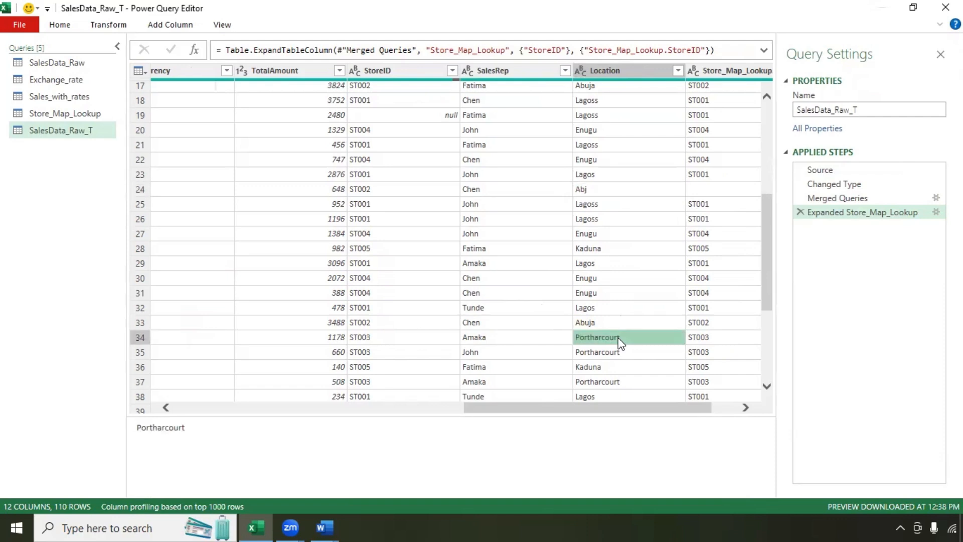
click(714, 338)
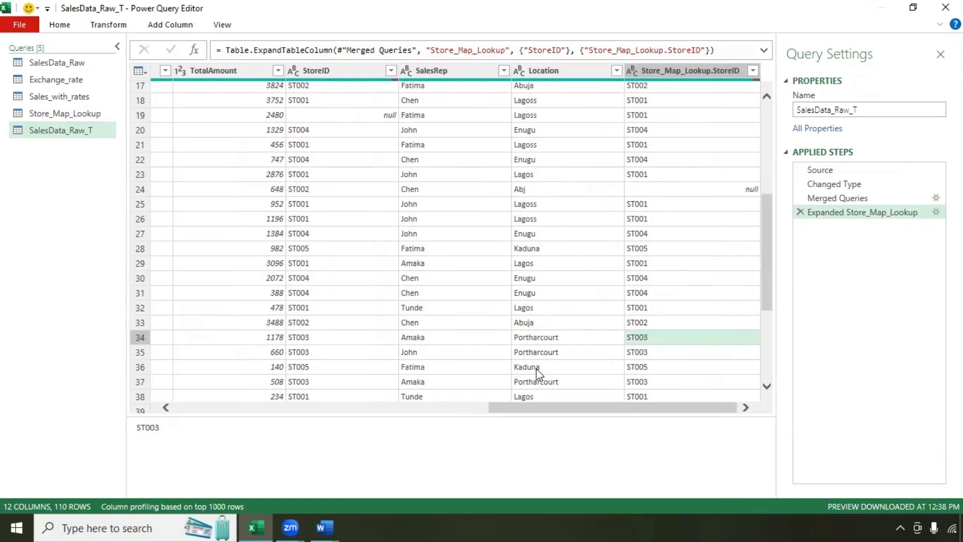
click(88, 116)
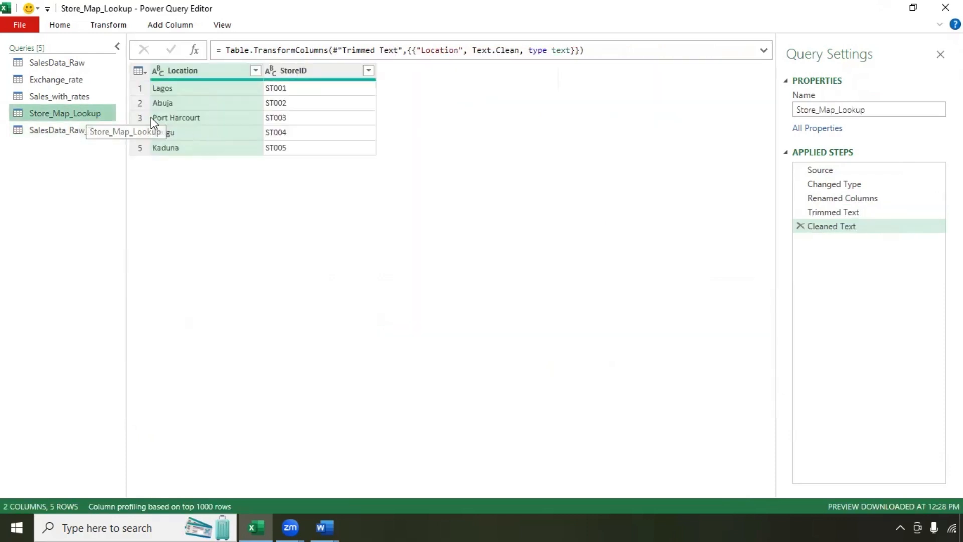
Step: Check the Abuja lookup value, then show Sales_with_rates scrolled to its rate columns
click(175, 106)
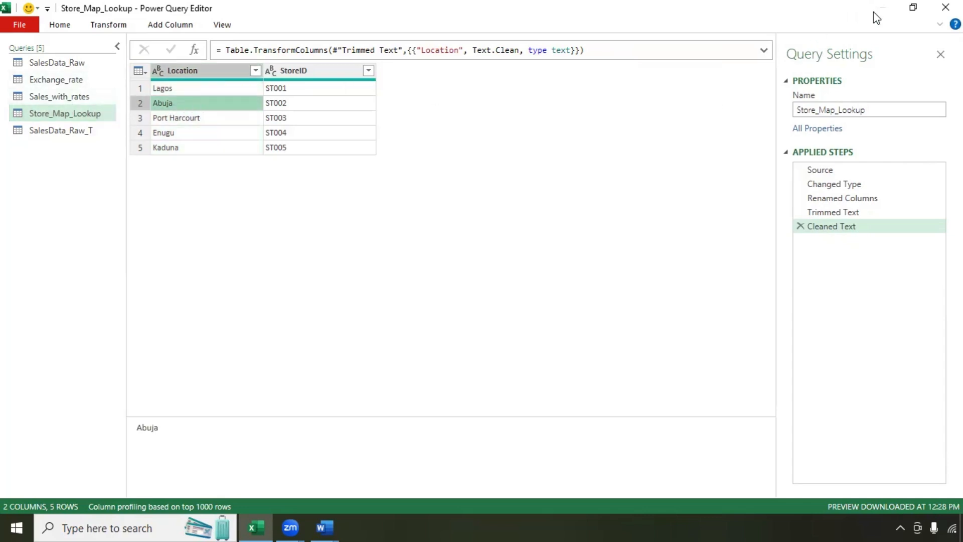
click(45, 131)
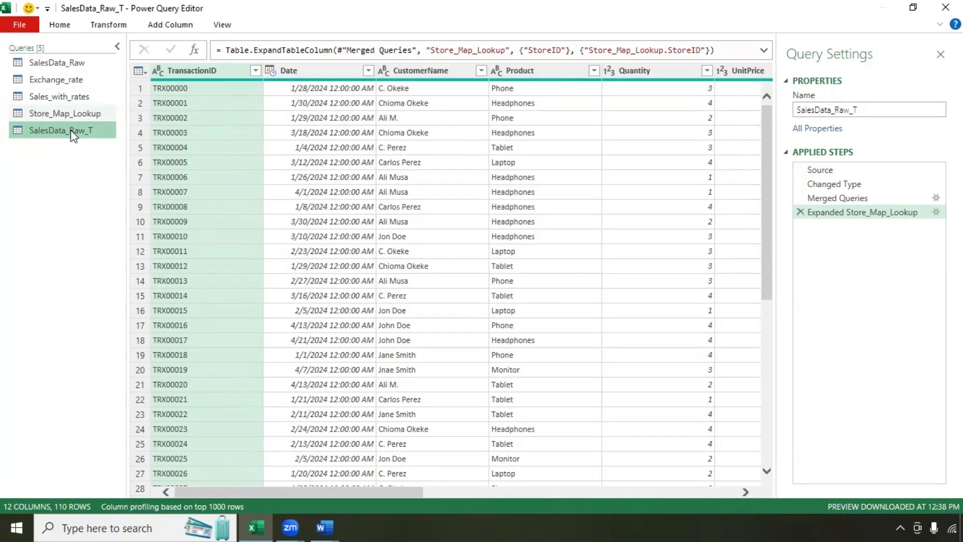
click(50, 98)
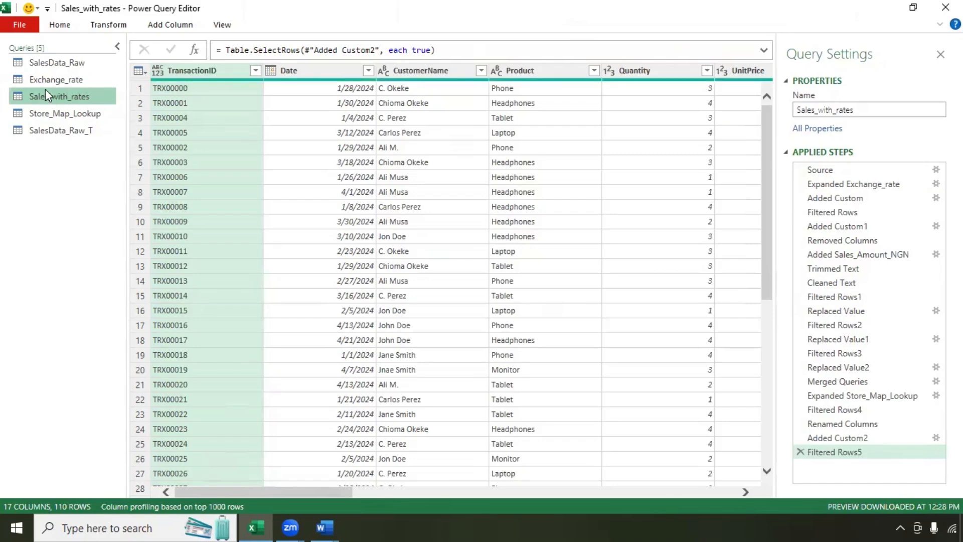
drag(295, 487, 616, 479)
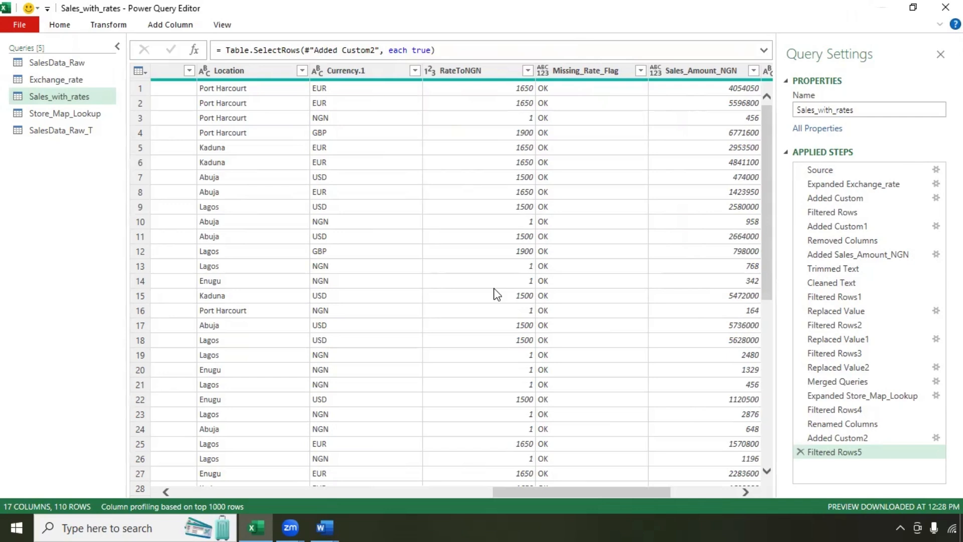
Step: Remove the Missing_Rate_Flag and RateToNGN columns from Sales_with_rates
click(577, 72)
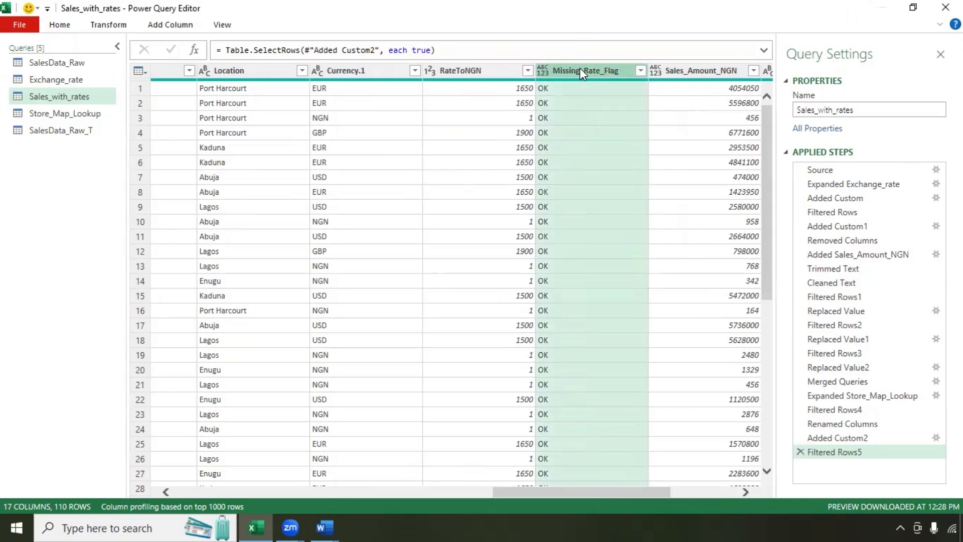
right_click(580, 66)
click(600, 95)
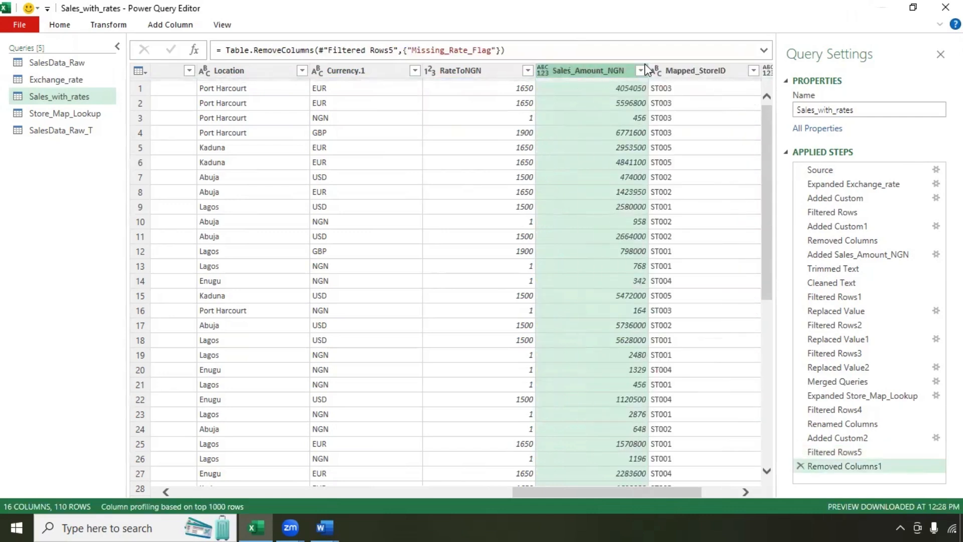
click(478, 69)
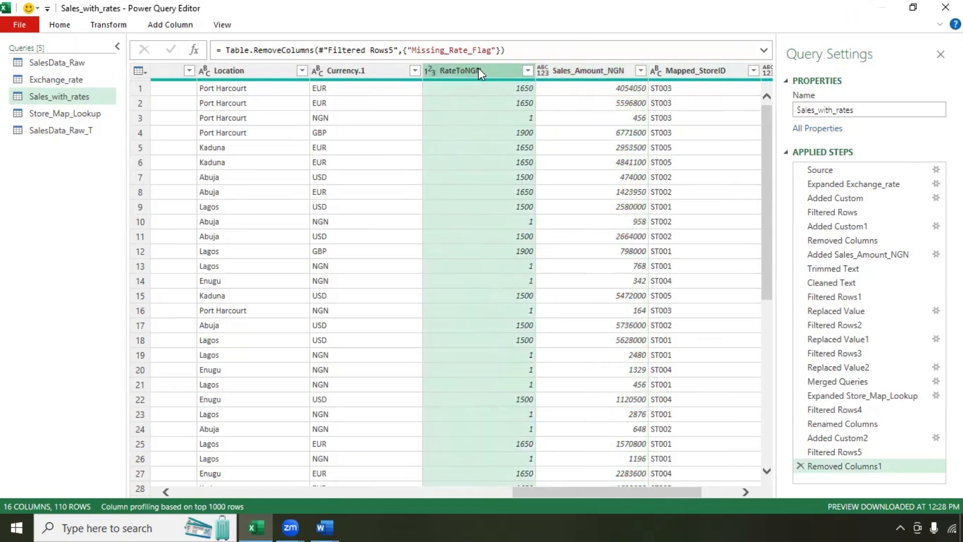
right_click(480, 73)
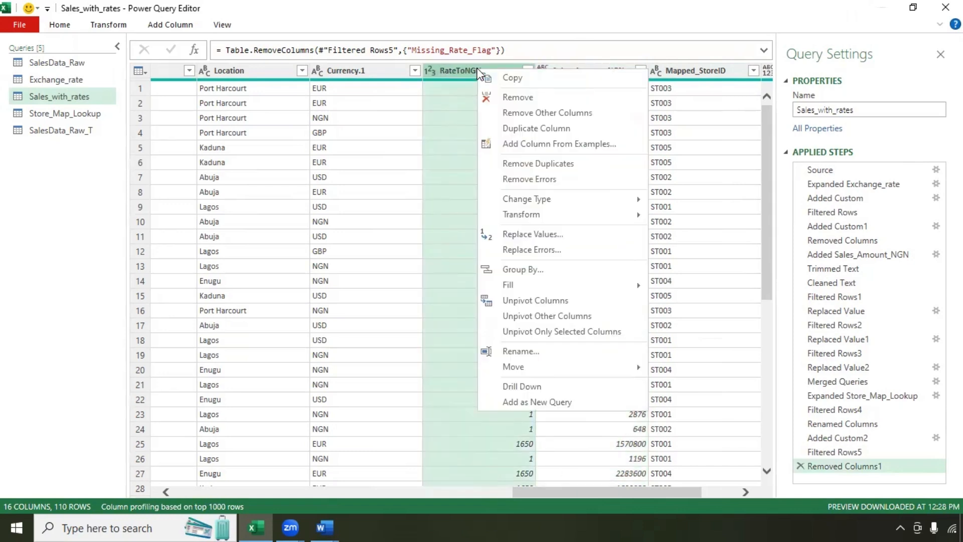
click(498, 97)
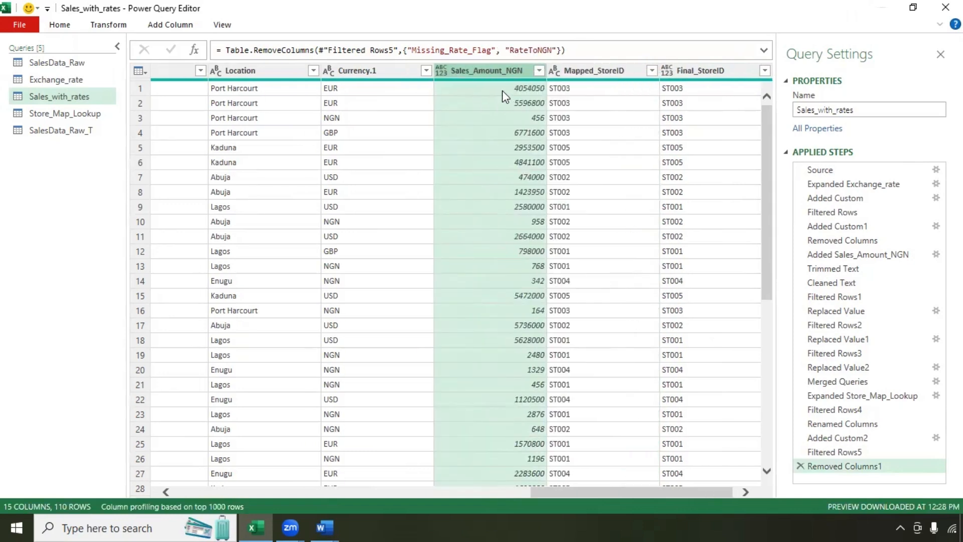
Step: Remove the Currency.1, StoreID and Mapped_StoreID columns
click(360, 71)
right_click(359, 71)
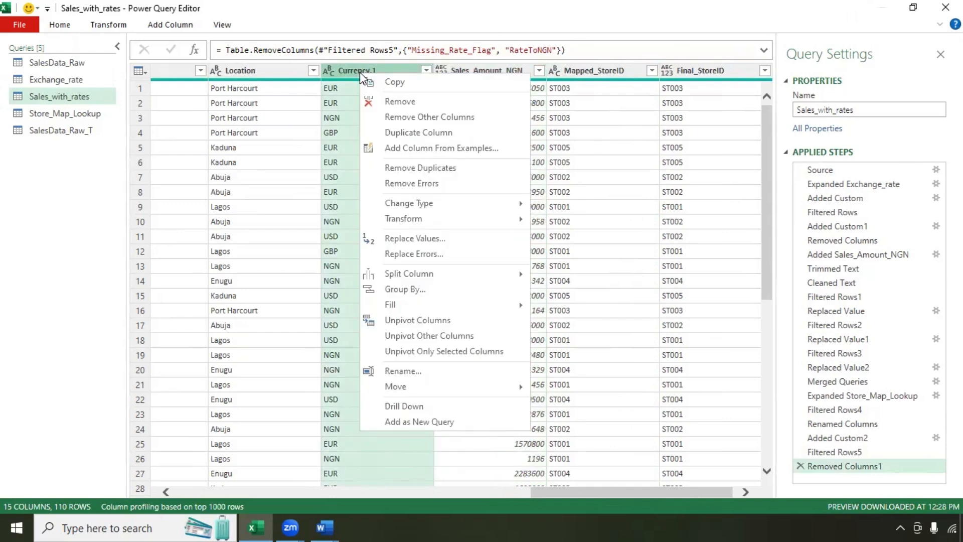
click(384, 101)
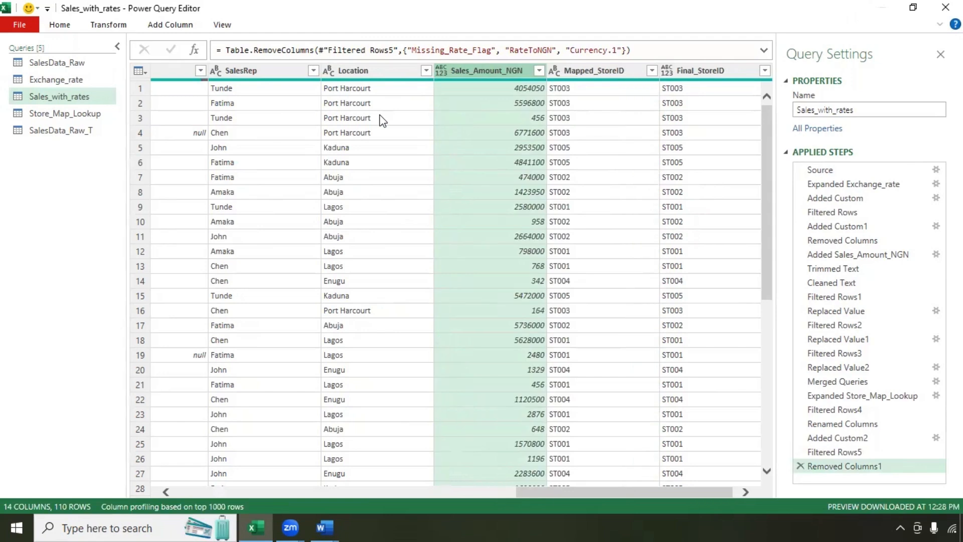
drag(559, 491, 497, 513)
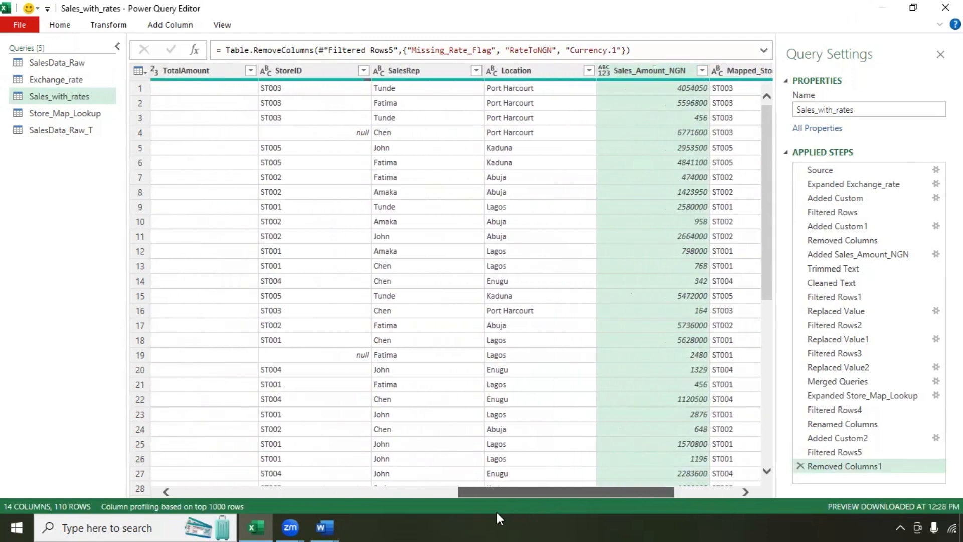
click(318, 71)
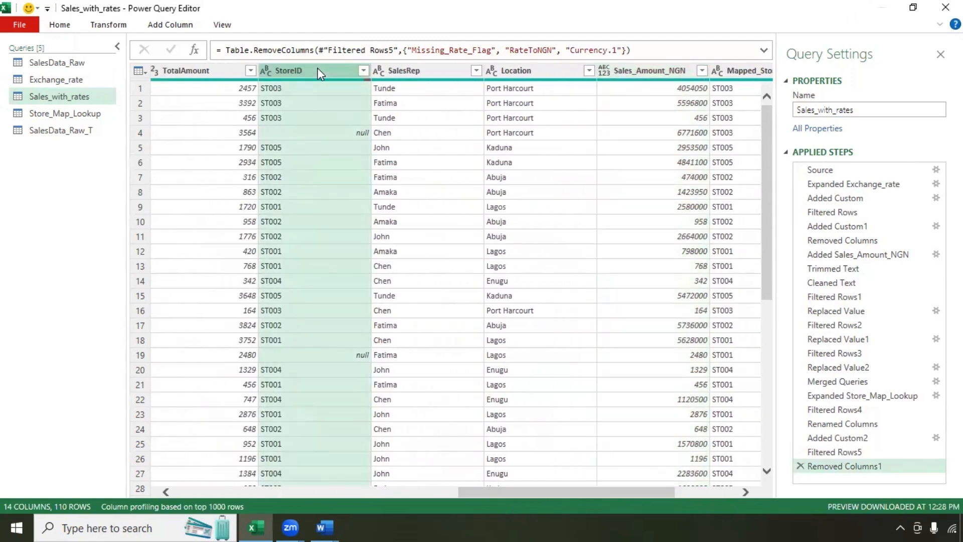
right_click(318, 70)
click(336, 97)
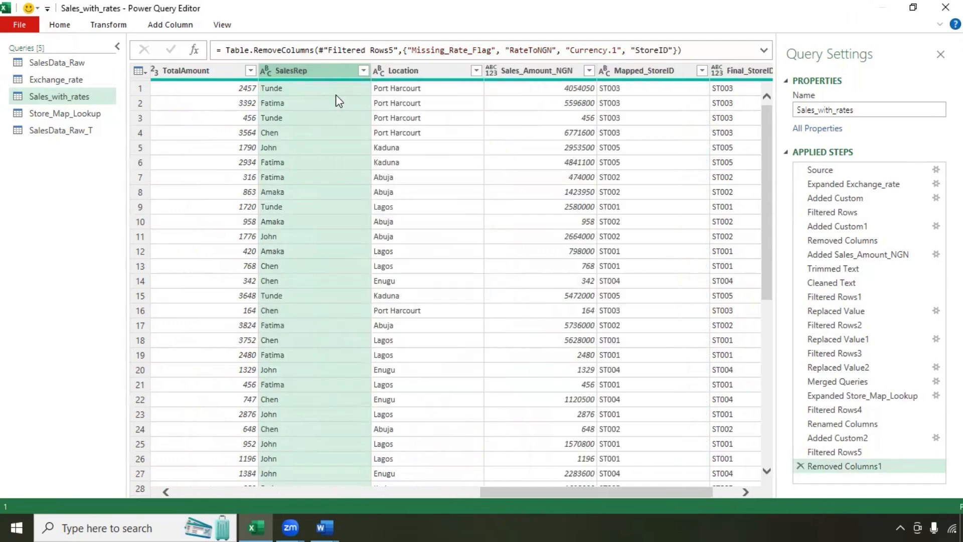
click(584, 71)
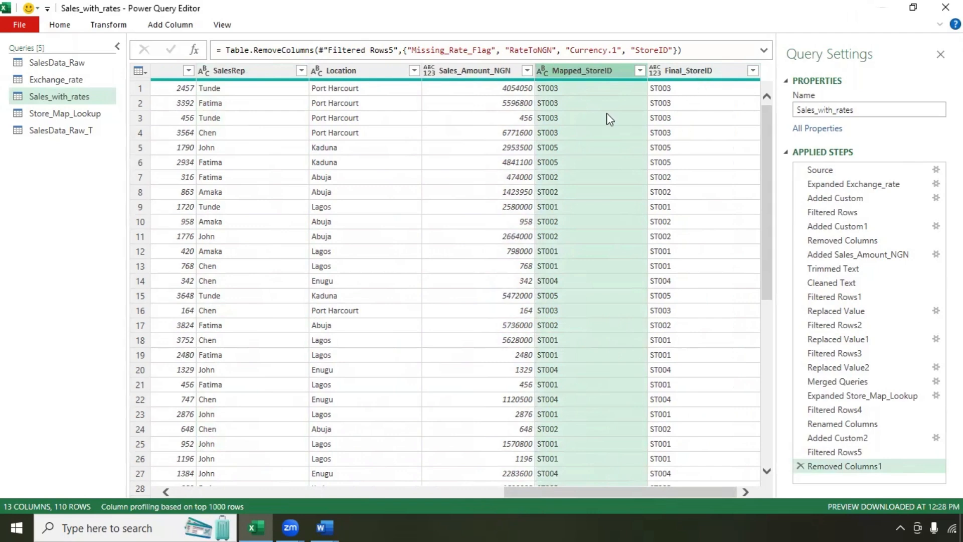
right_click(569, 68)
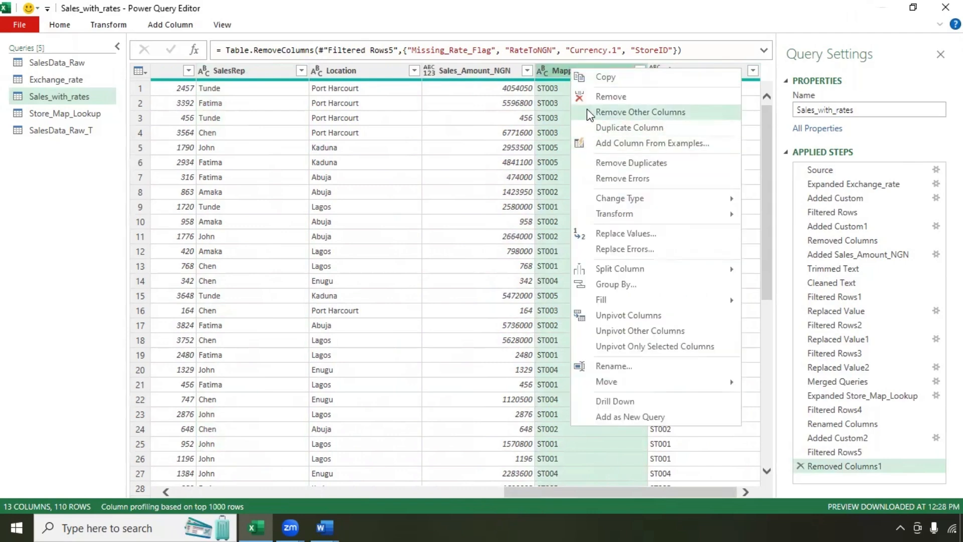
click(587, 98)
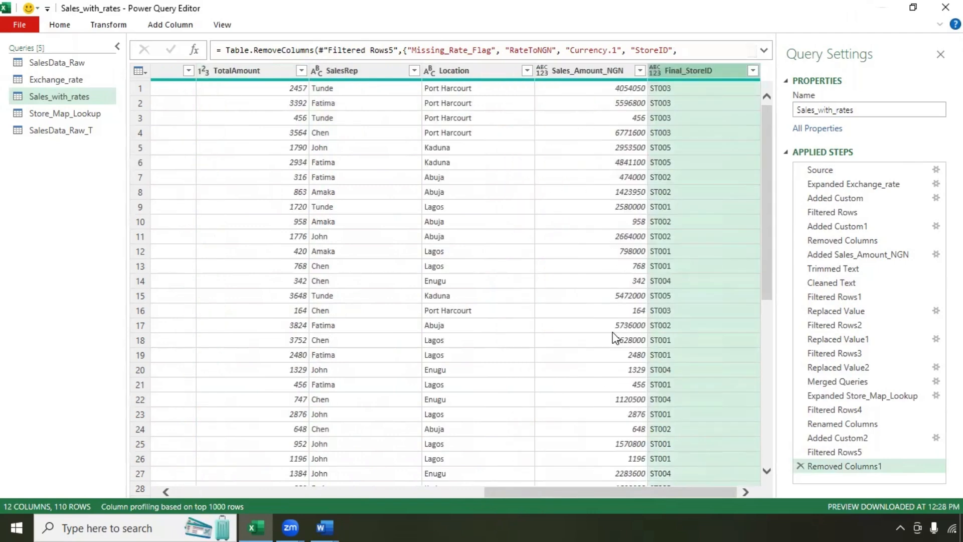
drag(627, 492, 656, 526)
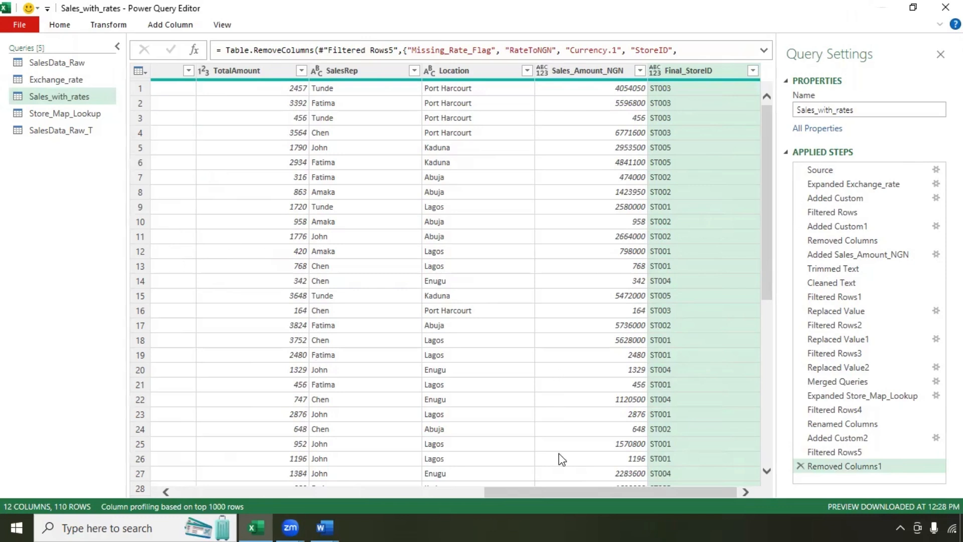
Step: Rename Date to 'Transaction Date' and CustomerName to 'Customer Name'
drag(577, 492, 266, 491)
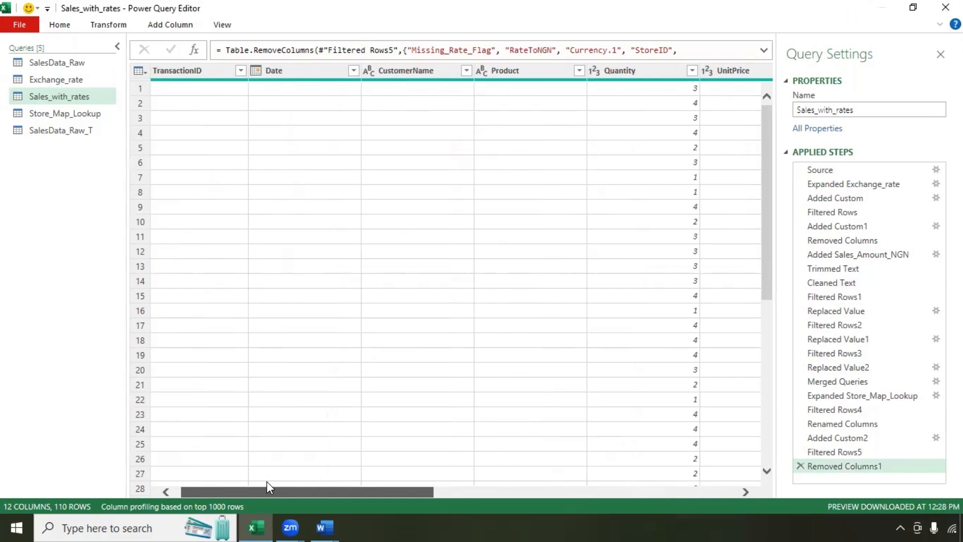
click(291, 73)
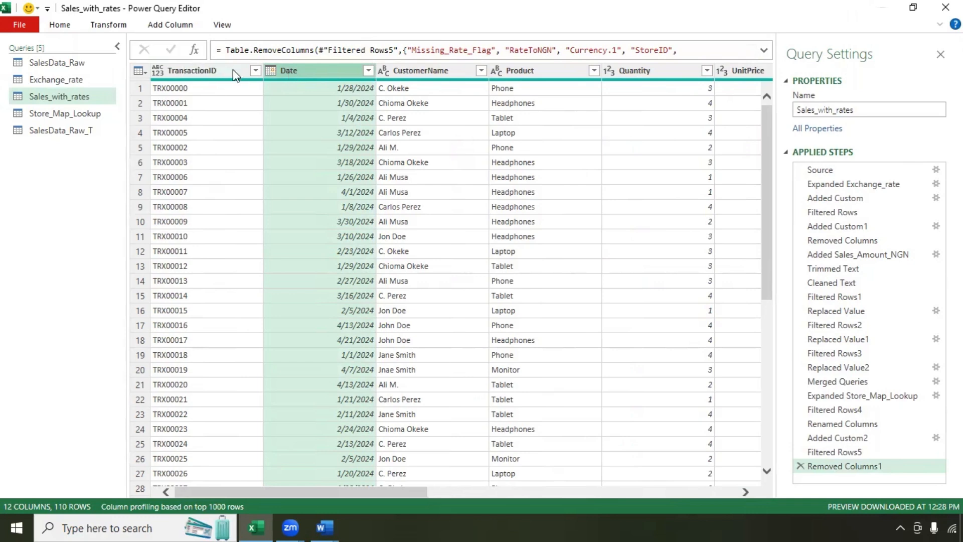
click(97, 28)
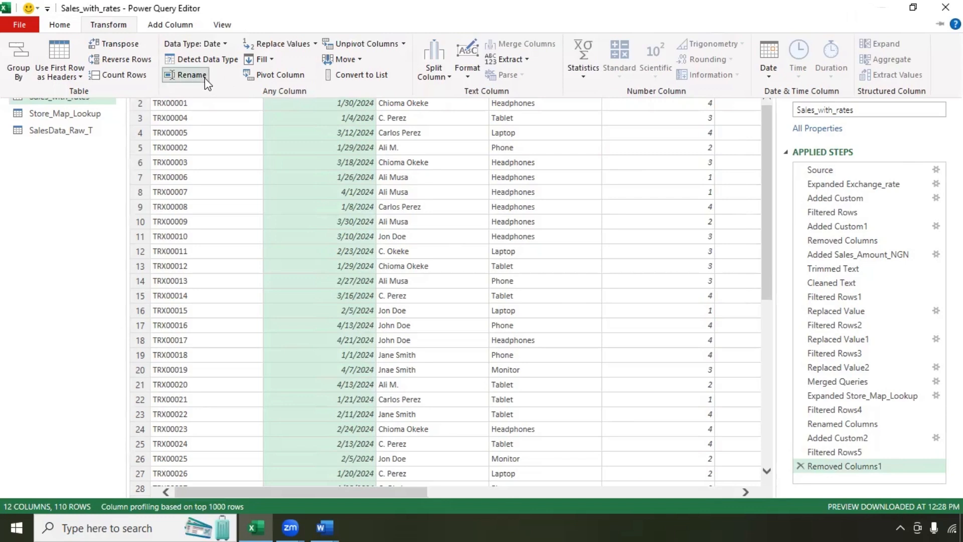
click(186, 75)
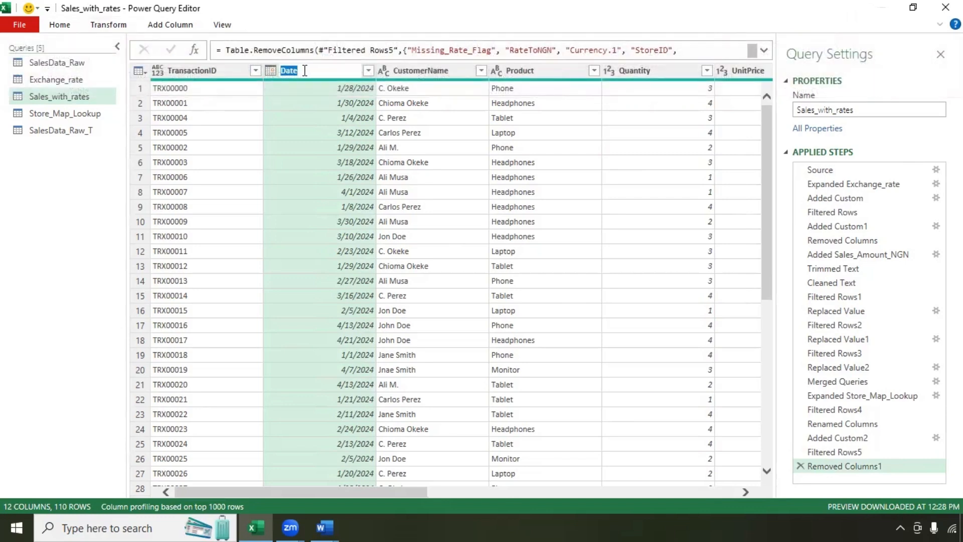
key(Escape)
text(Transaction)
key(Return)
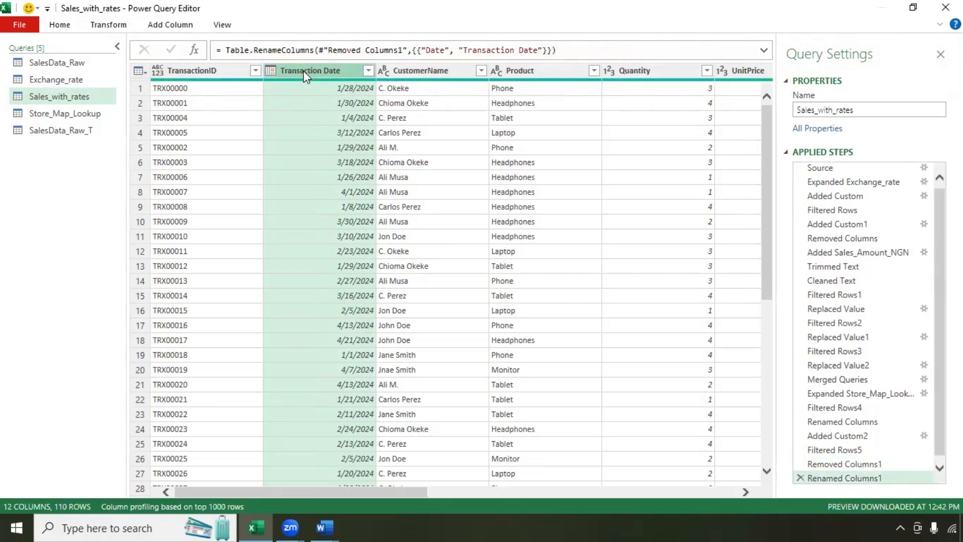
click(423, 71)
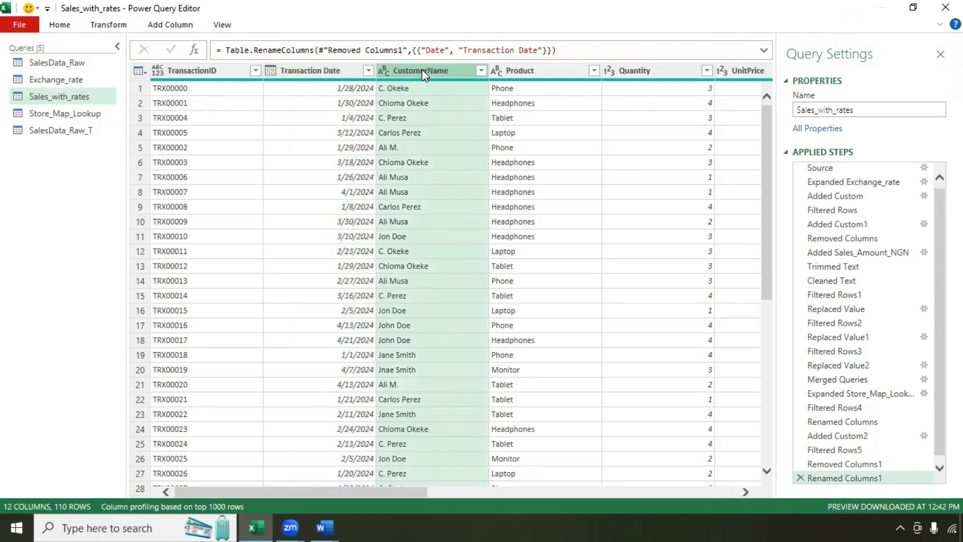
double_click(424, 71)
click(428, 71)
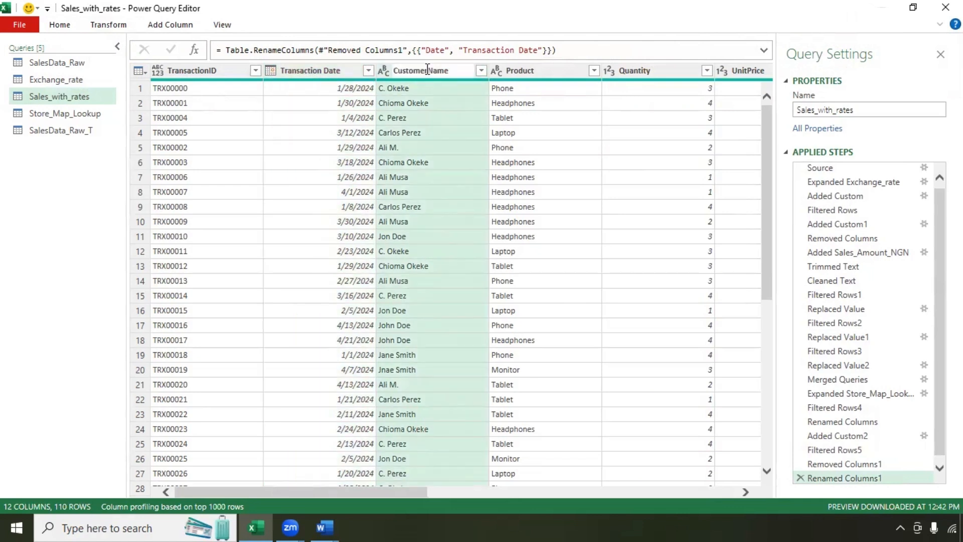
key(Return)
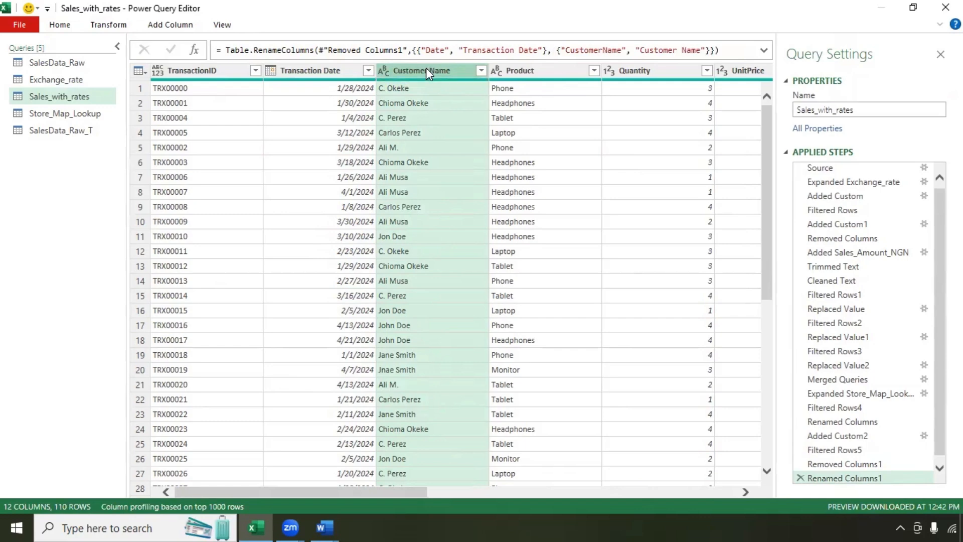
Step: Rename the Final_StoreID column to 'StoreID'
click(667, 72)
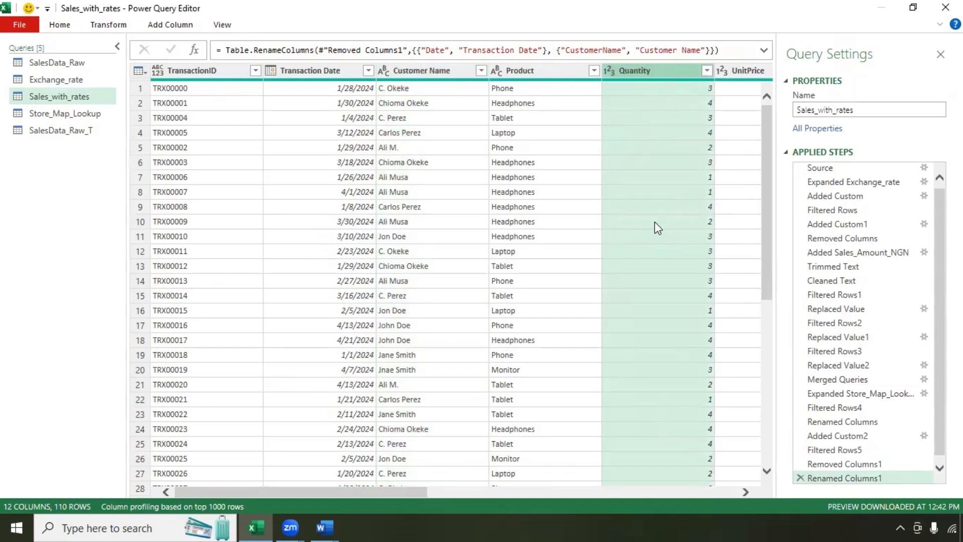
drag(390, 492, 591, 501)
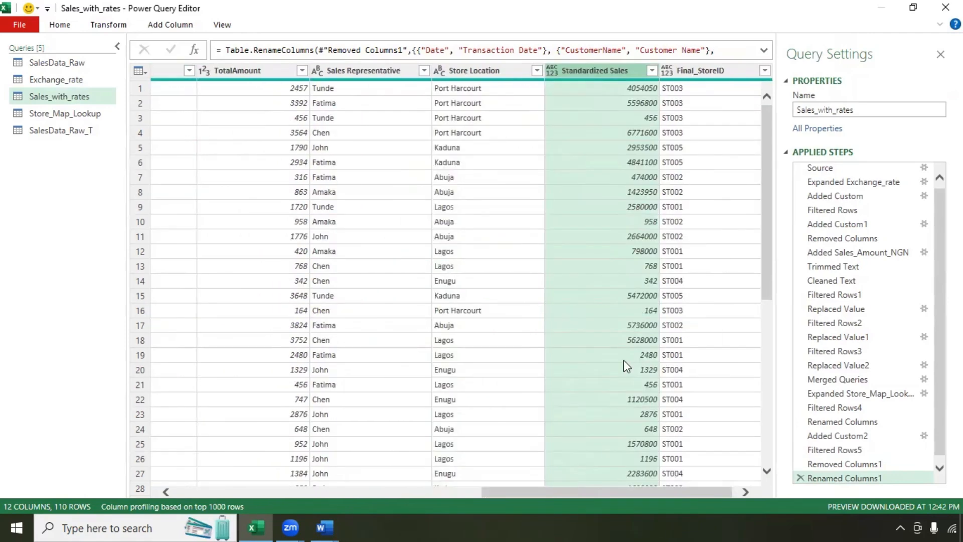
drag(525, 487, 716, 512)
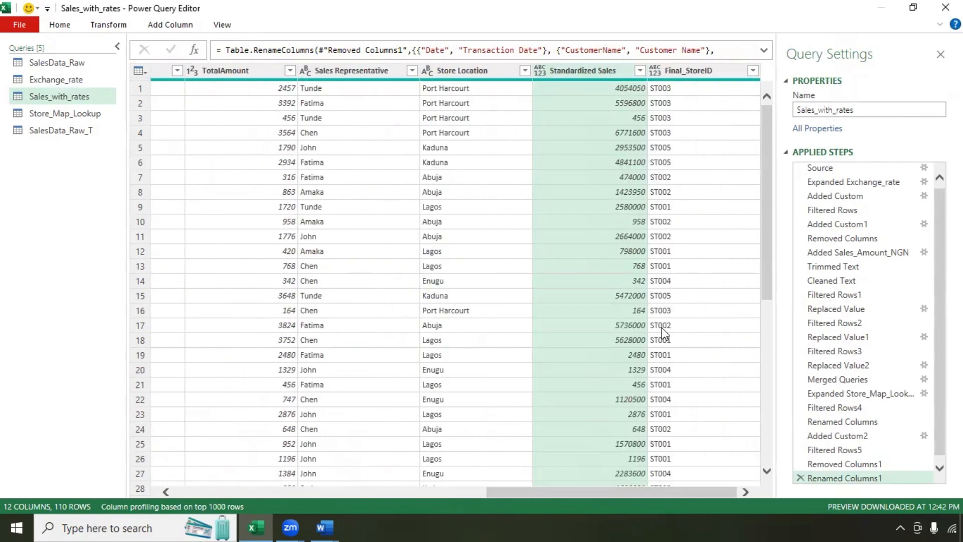
double_click(686, 71)
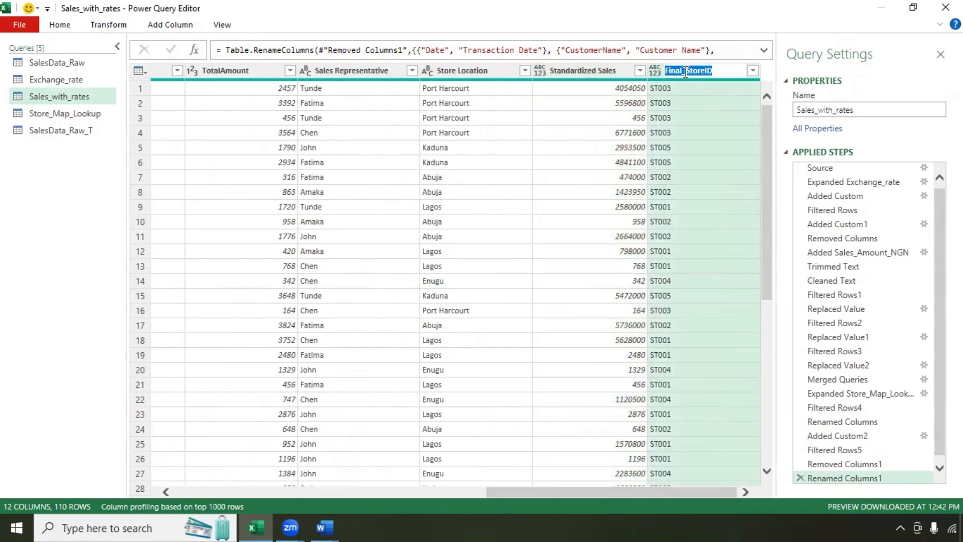
click(686, 70)
key(BackSpace)
key(BackSpace)
key(BackSpace)
key(BackSpace)
key(BackSpace)
key(BackSpace)
drag(537, 493, 550, 519)
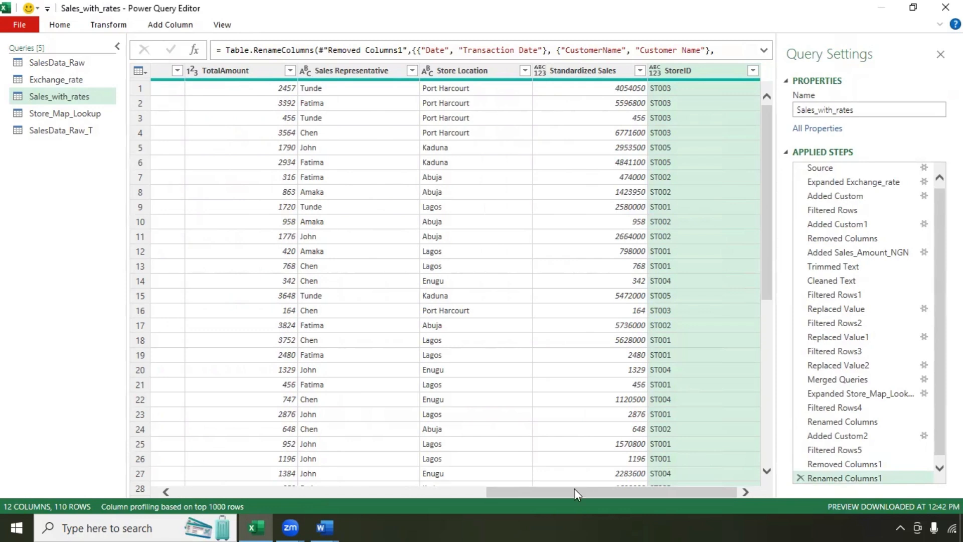
Step: Set StoreID to Text and Standardized Sales to Whole Number
click(654, 68)
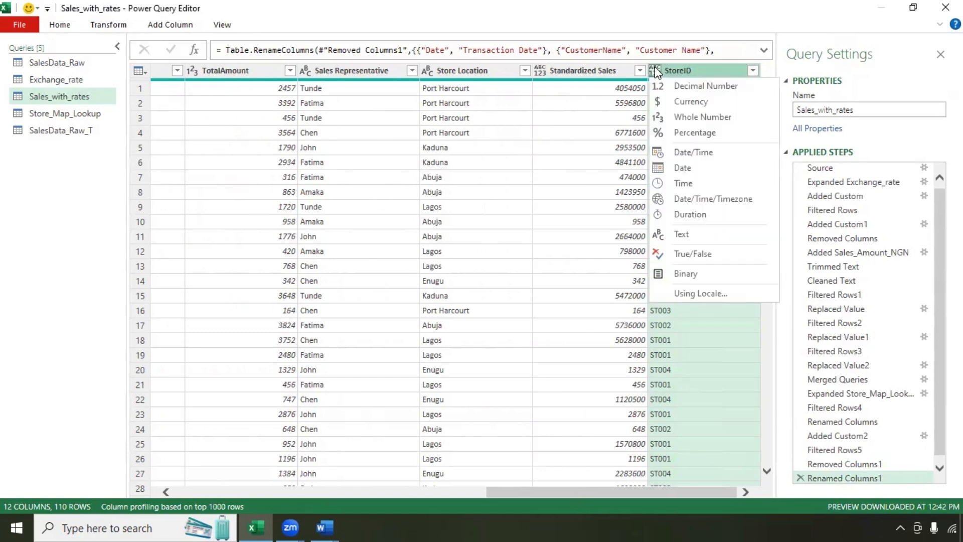
click(698, 236)
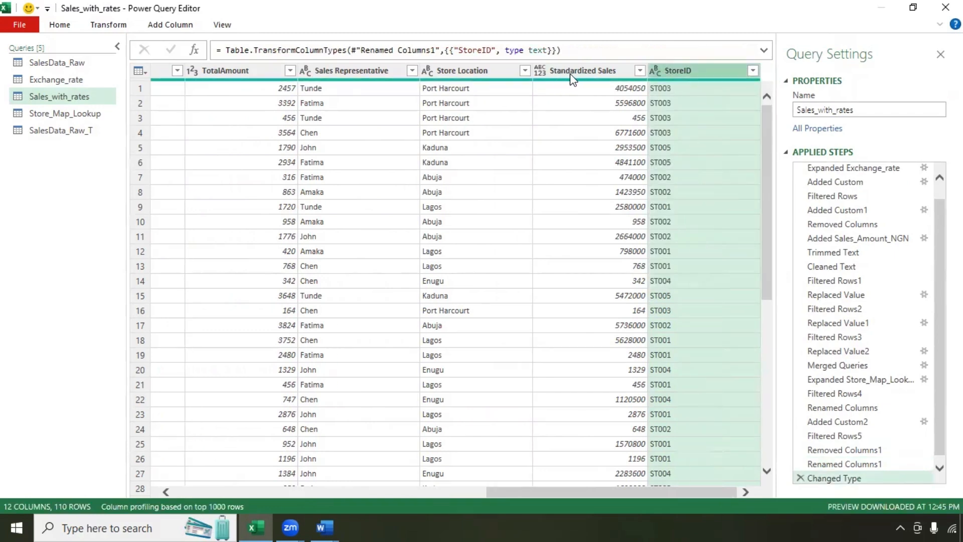
click(541, 71)
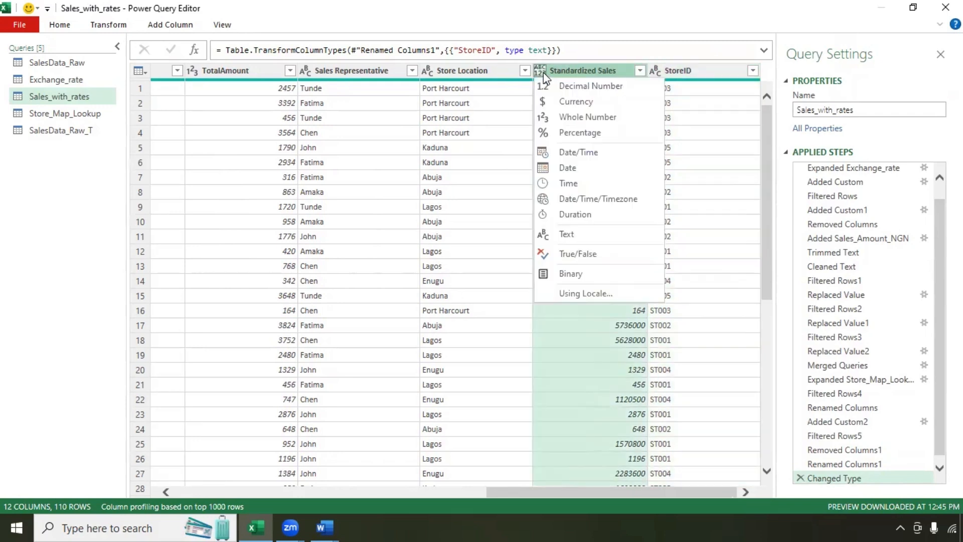
click(579, 115)
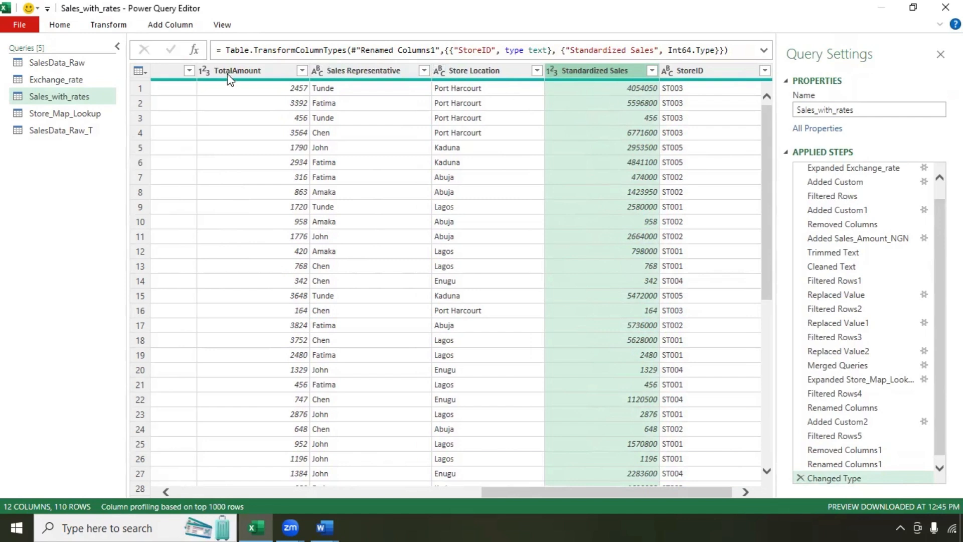
Step: Set the TransactionID column's data type to Text
drag(513, 495, 190, 477)
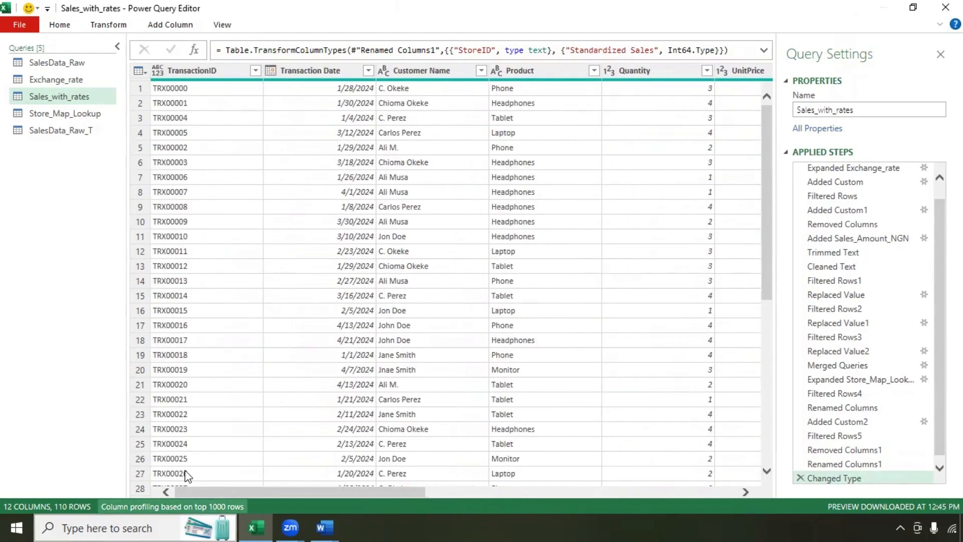
click(157, 77)
click(197, 234)
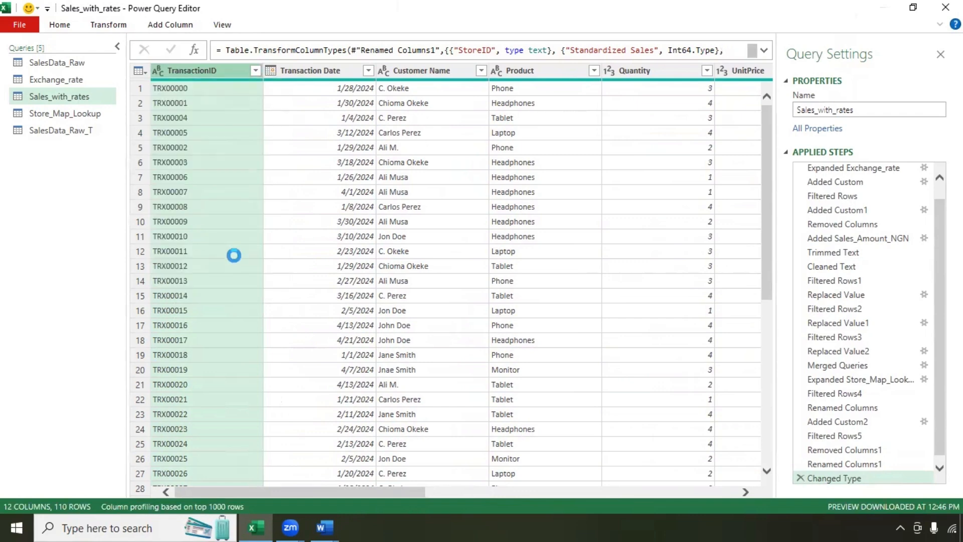
drag(394, 491, 665, 500)
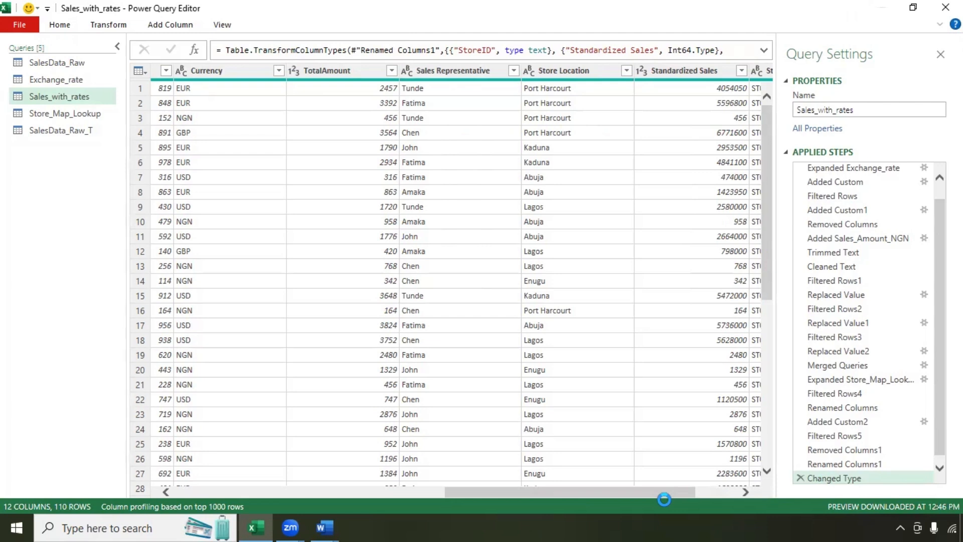
drag(664, 499, 706, 499)
click(594, 97)
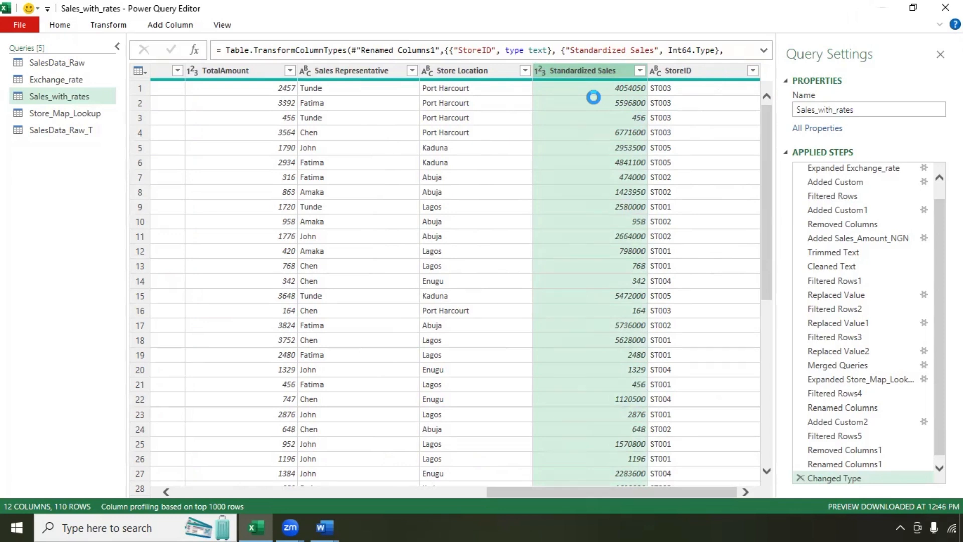
click(164, 31)
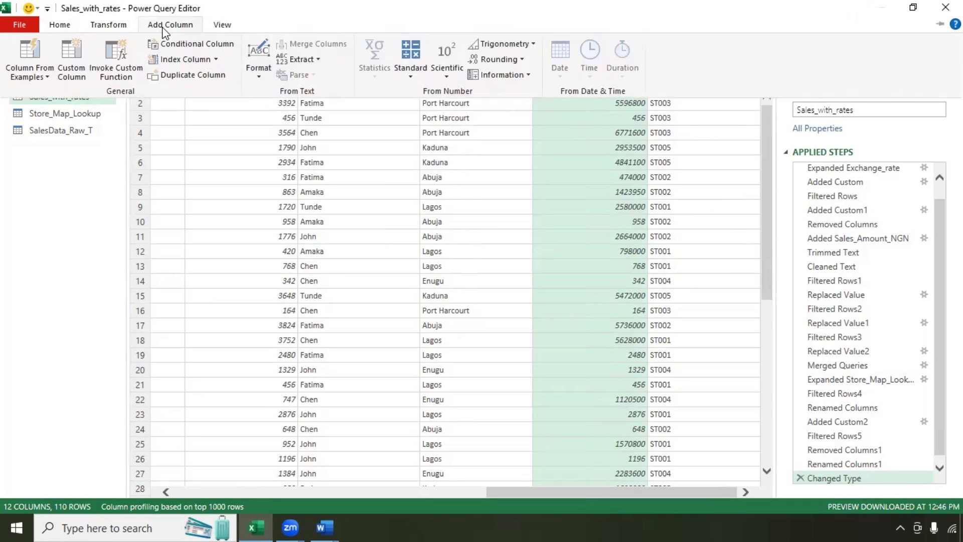
Step: Add a RowID index column numbering rows from 1
click(187, 60)
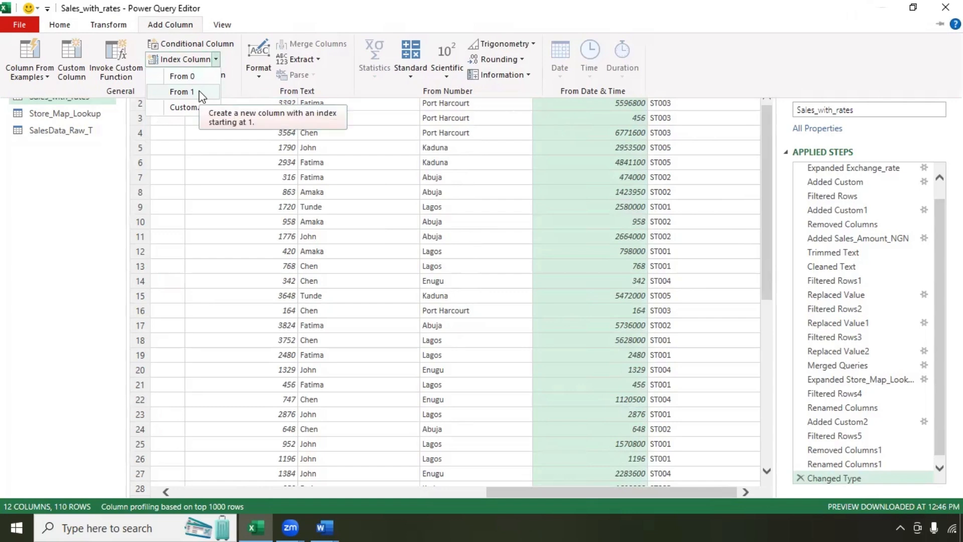
click(200, 90)
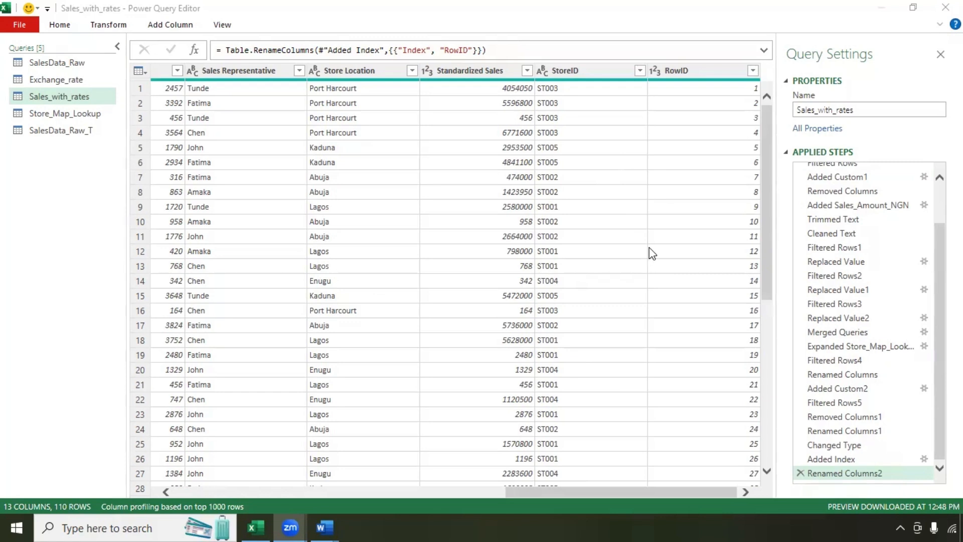
click(684, 71)
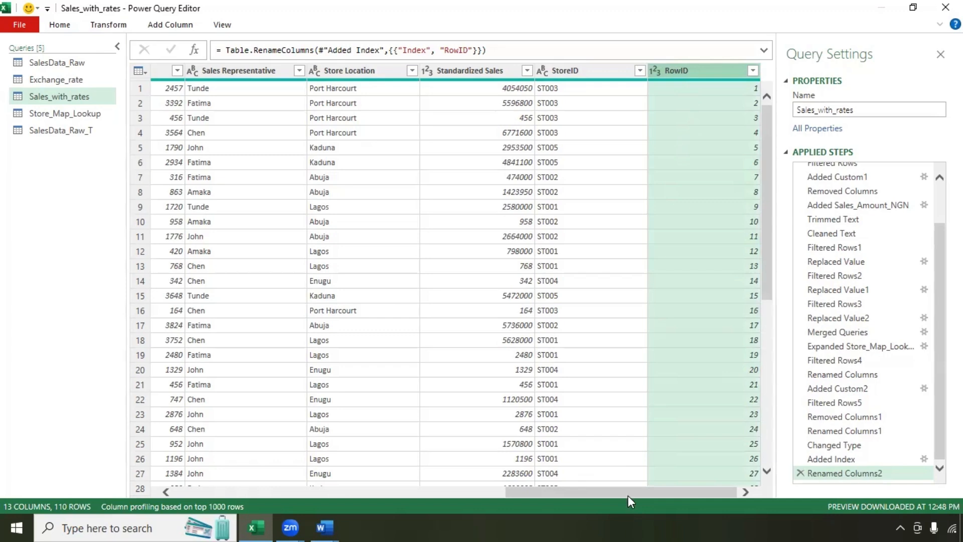
drag(628, 494, 198, 493)
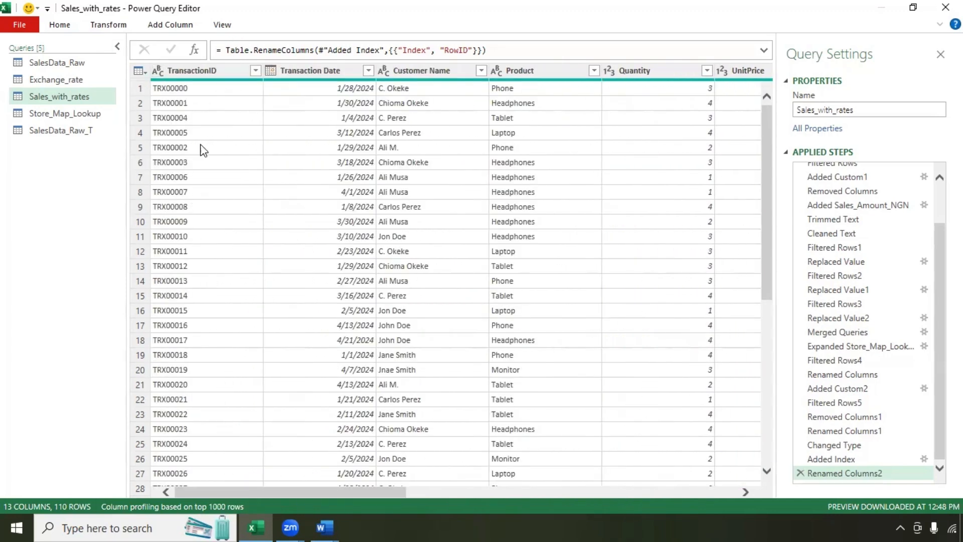
drag(354, 496, 742, 458)
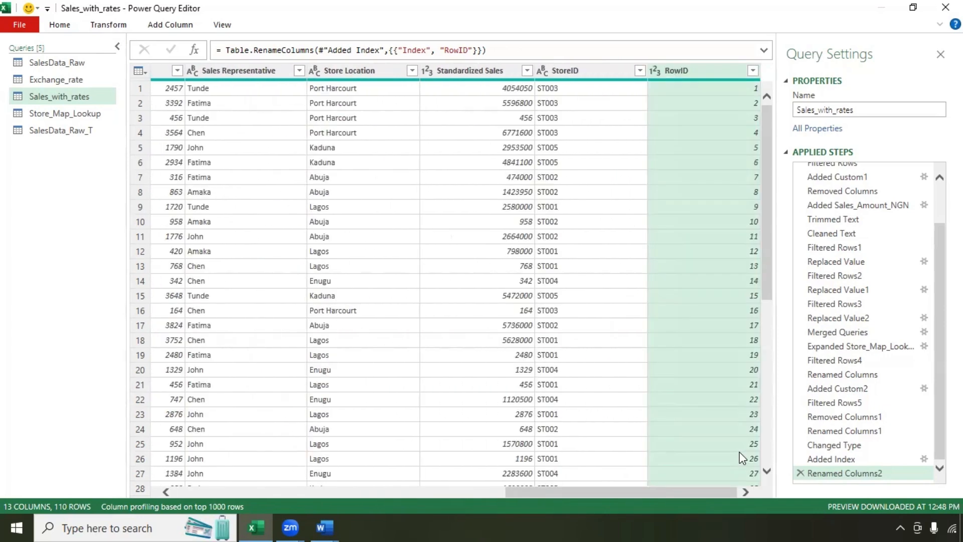
mouse_move(714, 74)
mouse_down()
mouse_move(530, 75)
mouse_move(374, 97)
mouse_move(324, 90)
mouse_move(711, 82)
mouse_up()
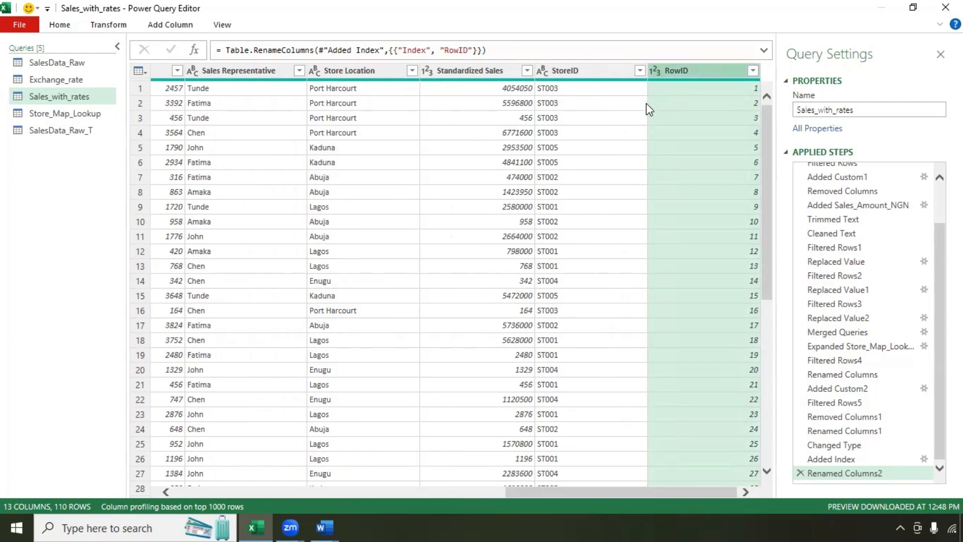
Step: Move the RowID column to the beginning of the query
click(98, 31)
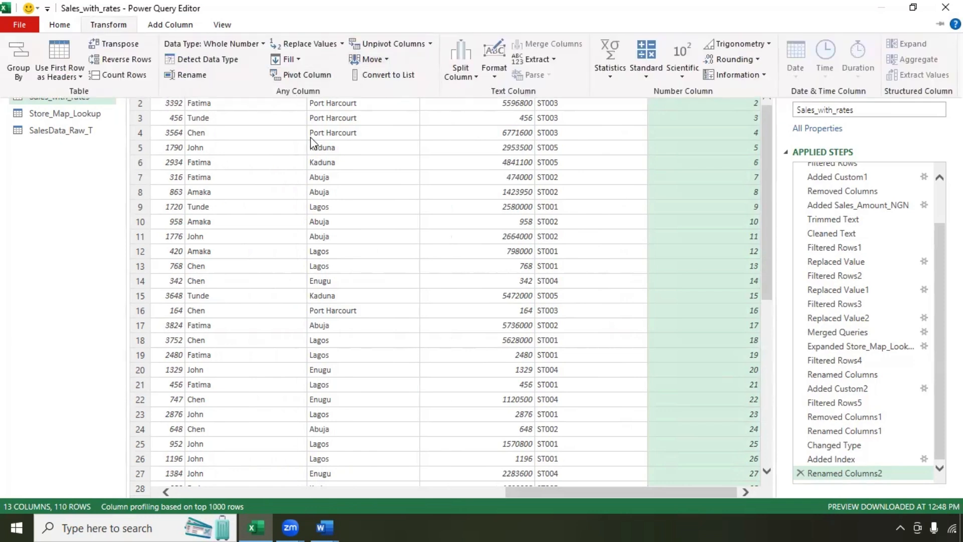
click(386, 59)
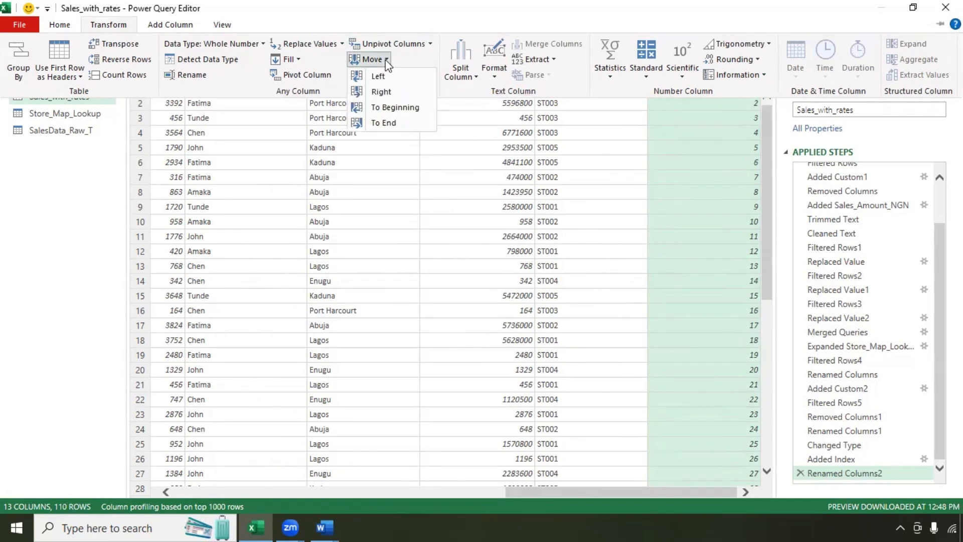
click(390, 108)
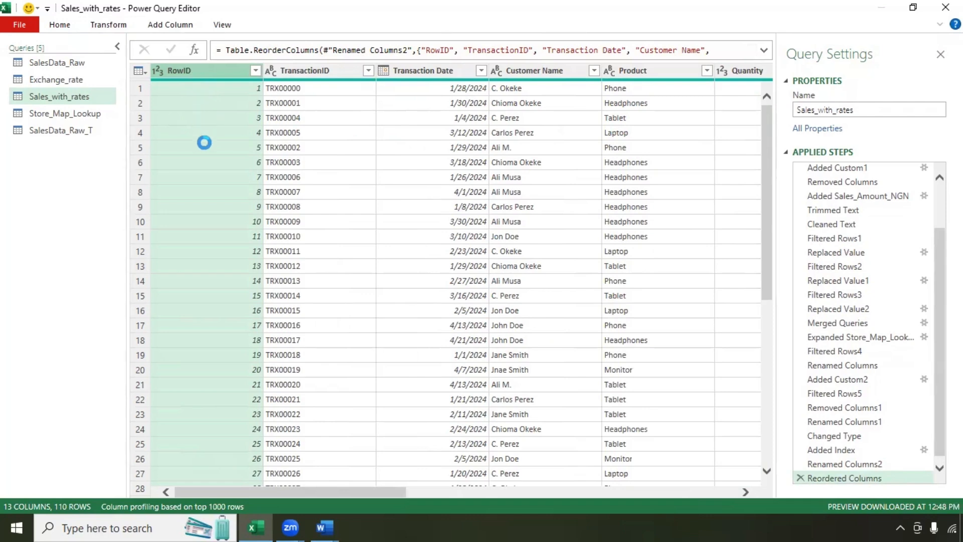
drag(389, 492, 647, 489)
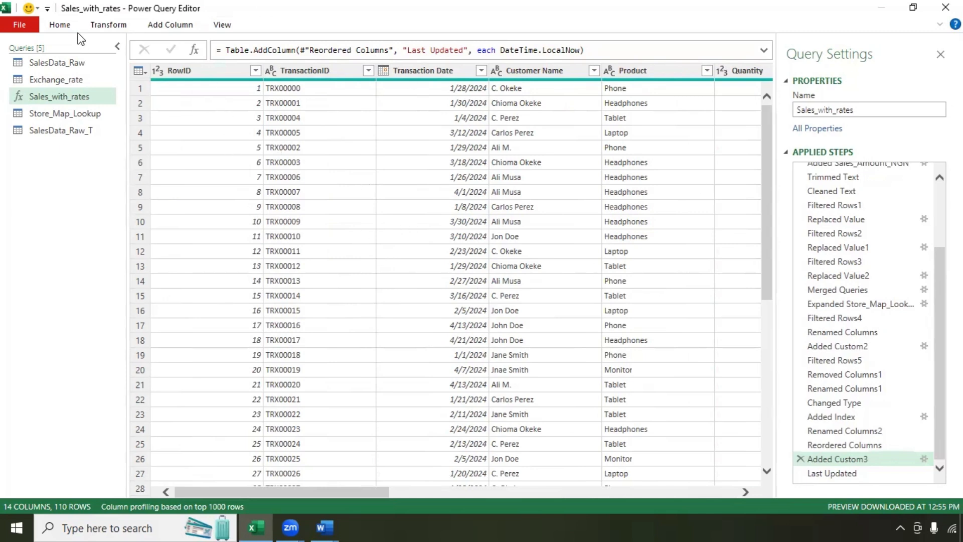
Step: Close the Power Query Editor and load the queries
click(59, 24)
click(24, 76)
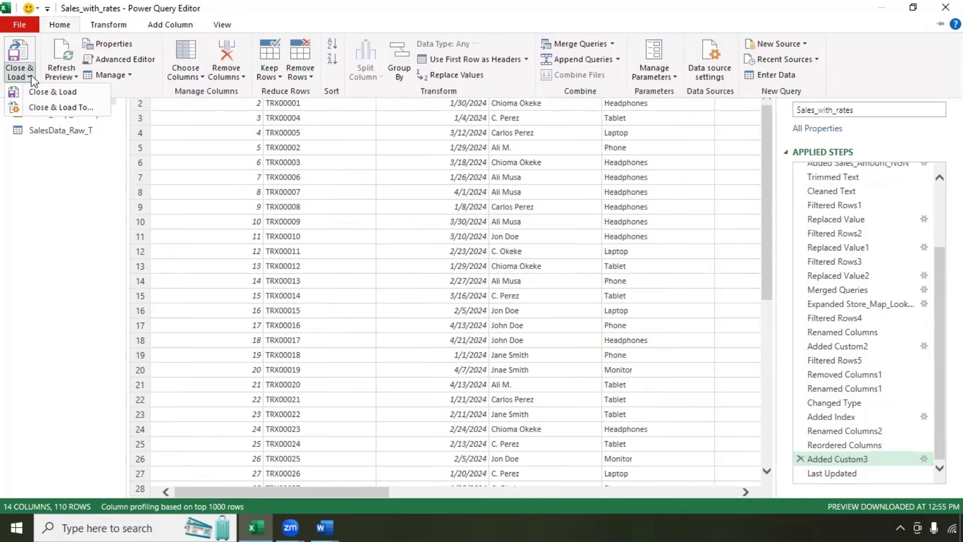
click(38, 92)
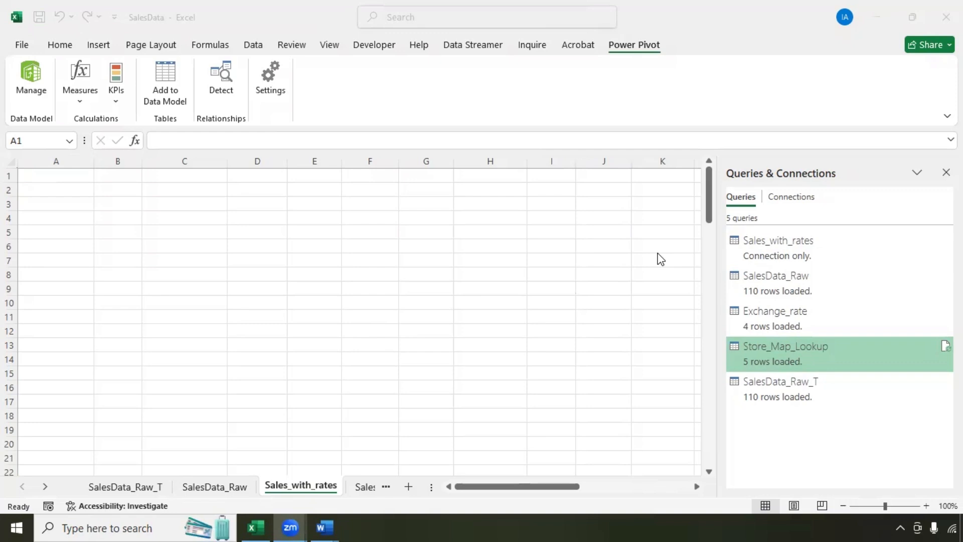
Step: Load Sales_with_rates as a table at A1 and add it to the Data Model
click(776, 257)
right_click(775, 255)
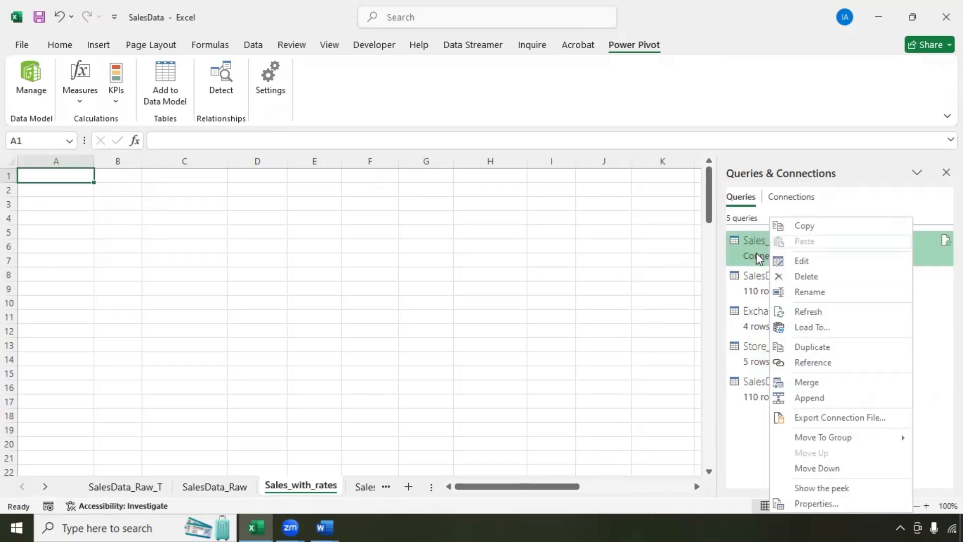
click(811, 327)
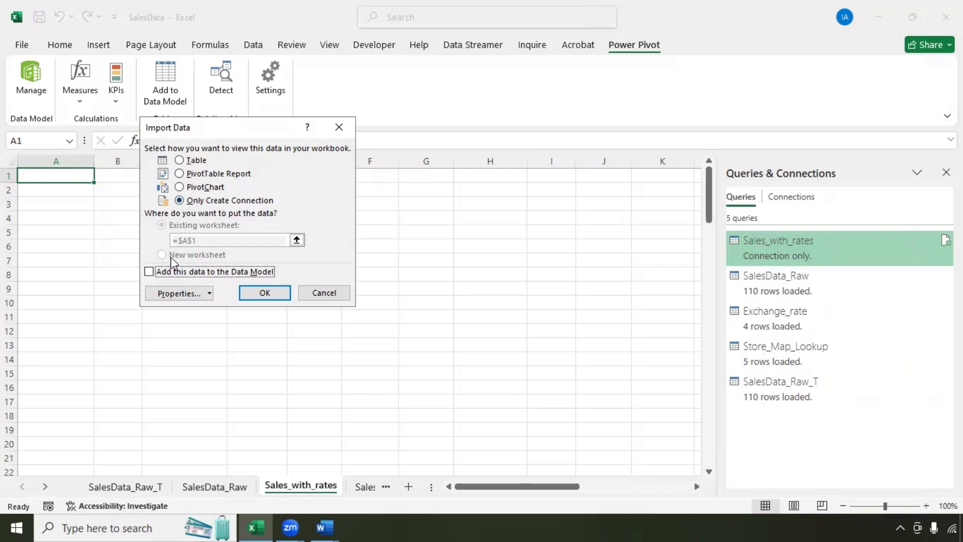
click(149, 272)
click(180, 161)
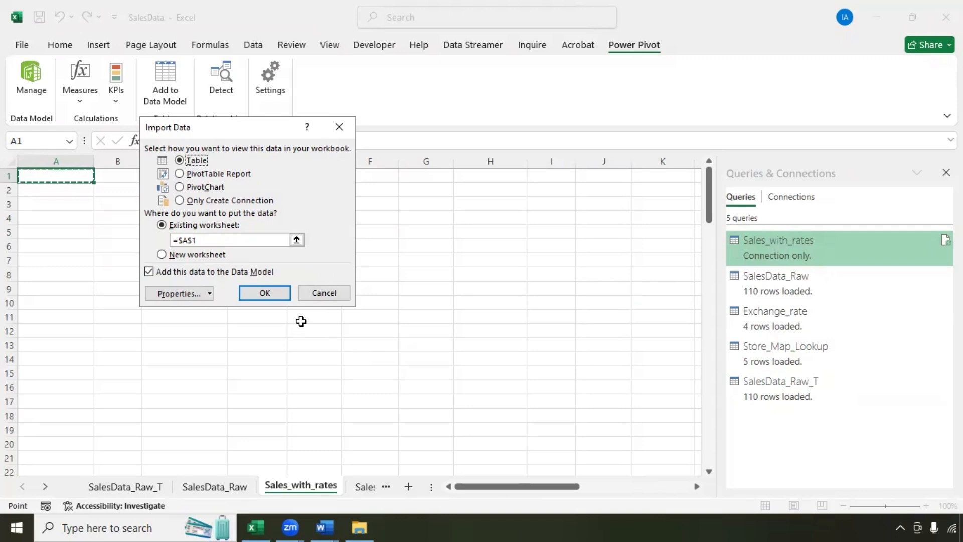
click(254, 293)
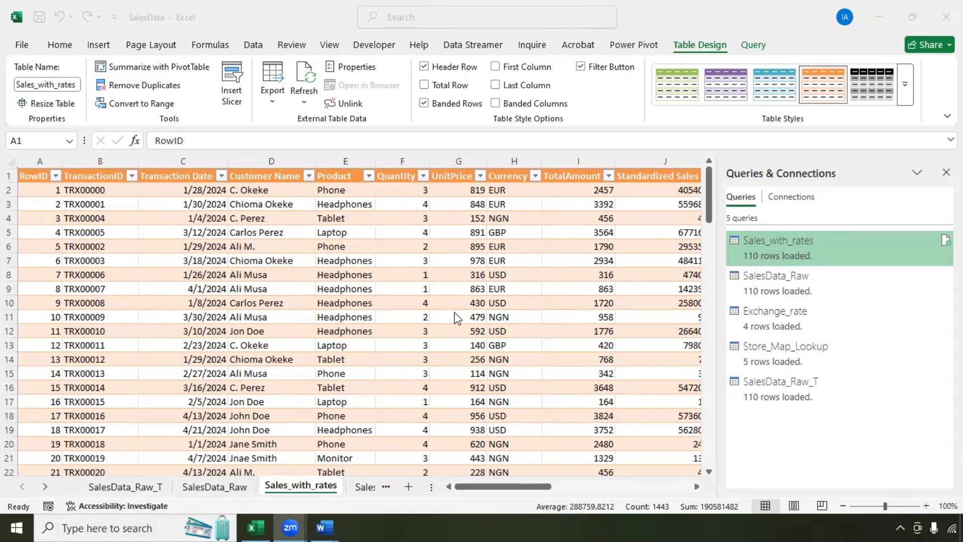
Step: Select a cell in row 11 of the loaded table and show the Power Pivot commands
scroll(457, 321, down, 4)
scroll(457, 323, up, 4)
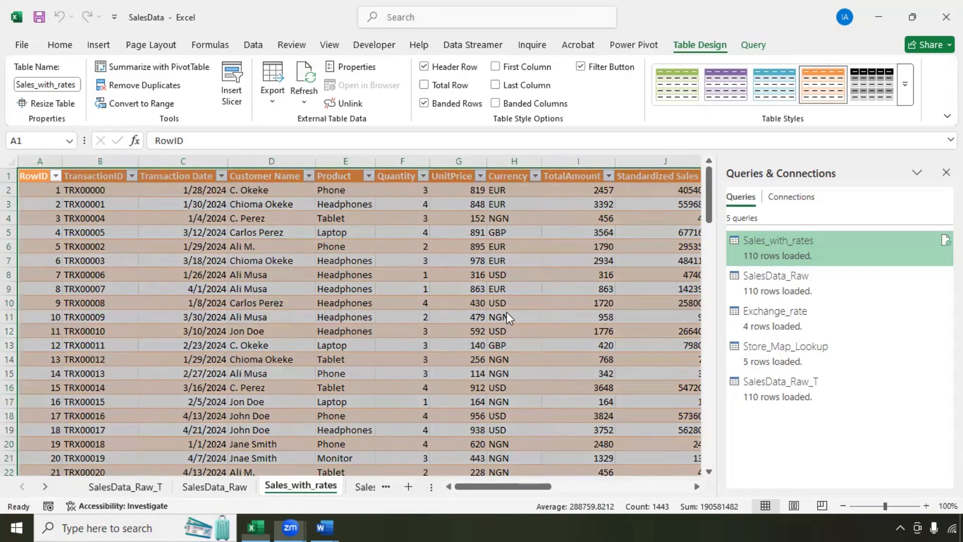
click(502, 315)
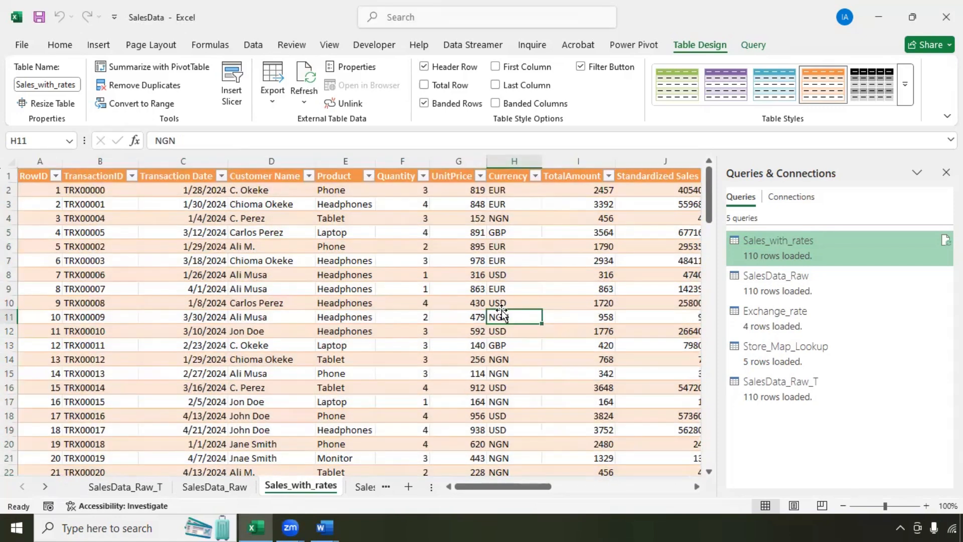
key(Right)
key(Right)
key(Home)
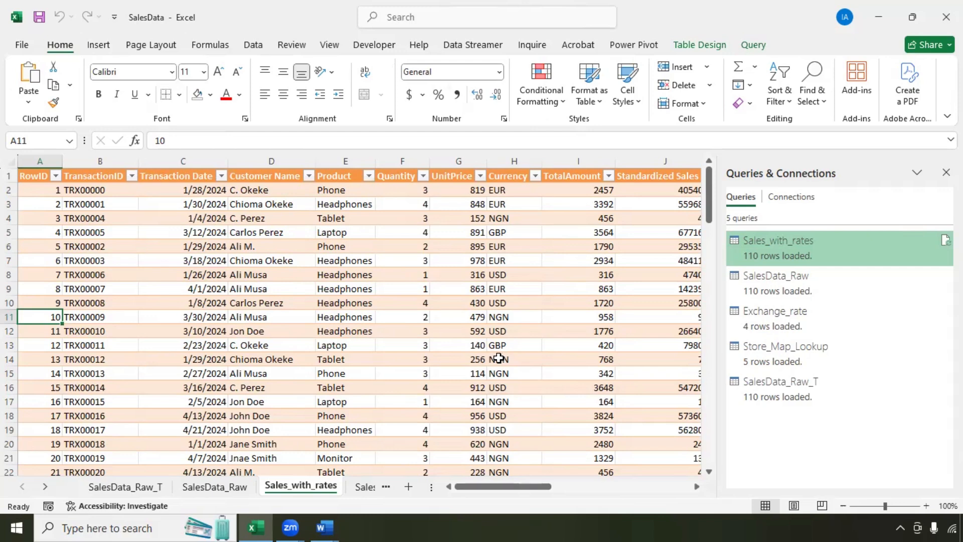
click(628, 46)
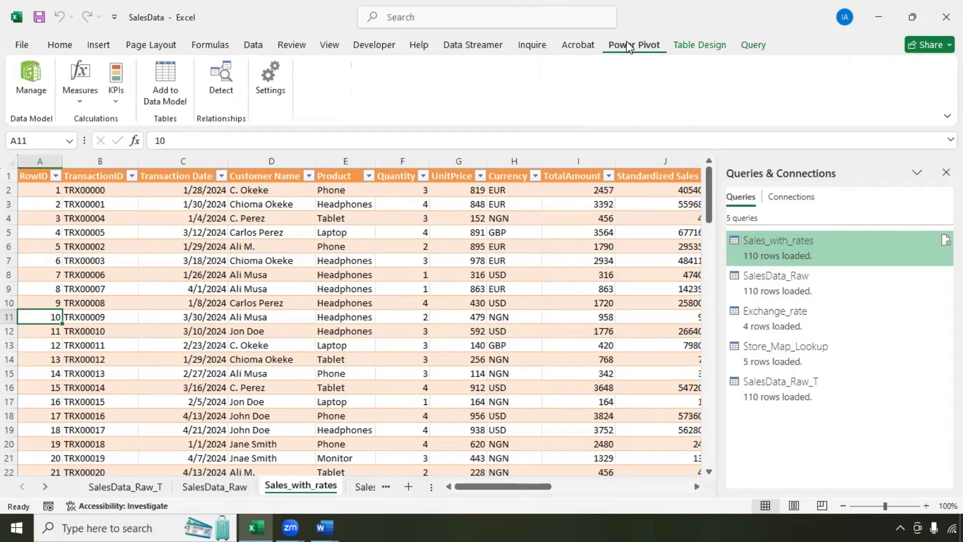
Step: Open the Sales_with_rates table in Power Pivot and begin the measure 'TotalSales:=SUM('
click(27, 89)
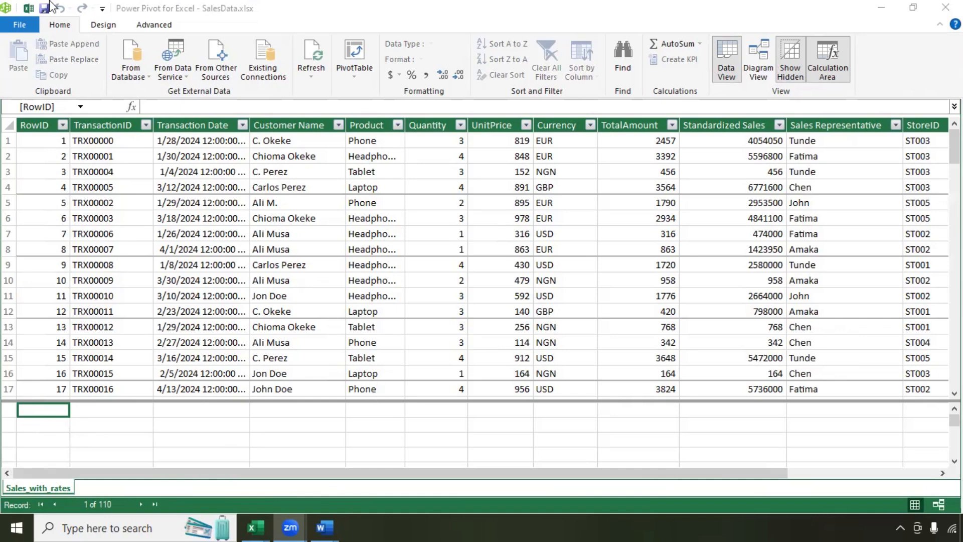
click(95, 28)
click(135, 27)
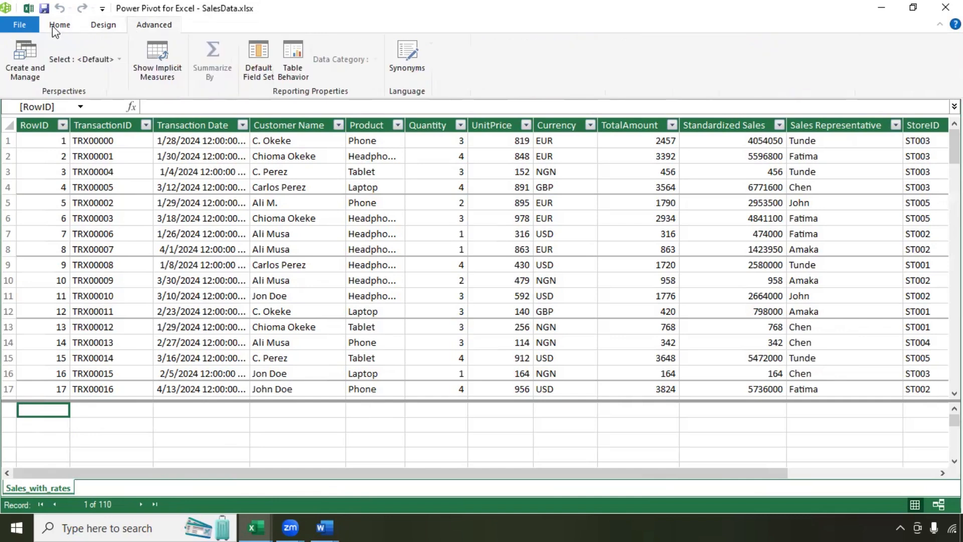
click(103, 24)
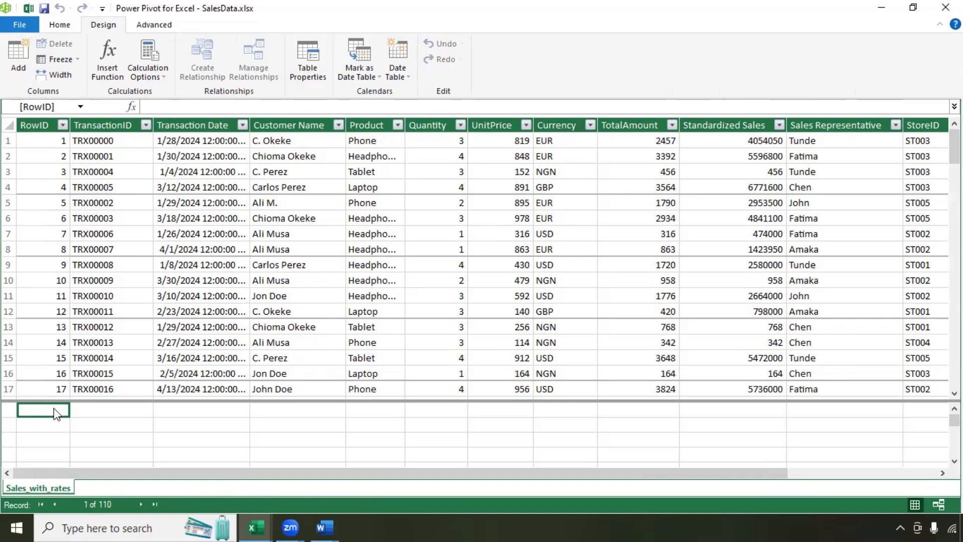
click(219, 106)
text(T)
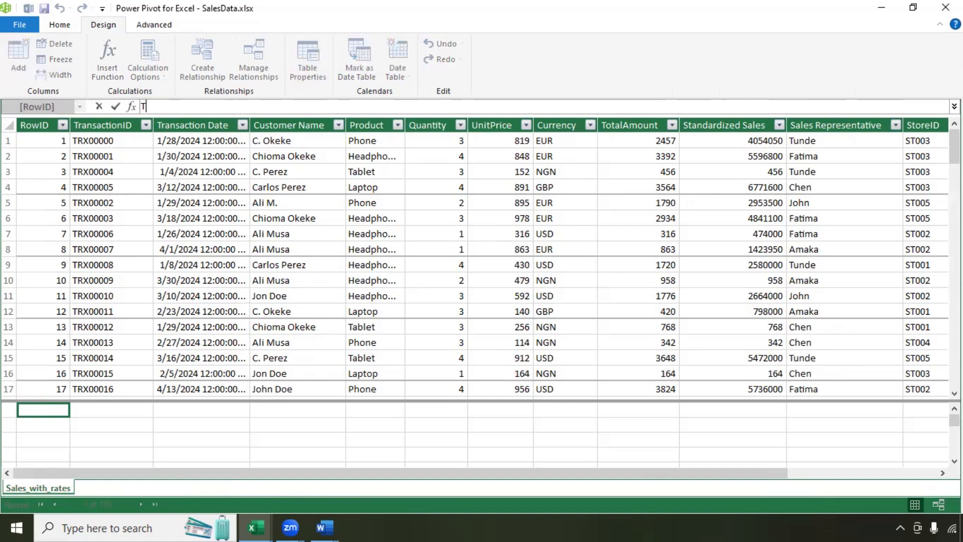
text(otalSales:=SUM)
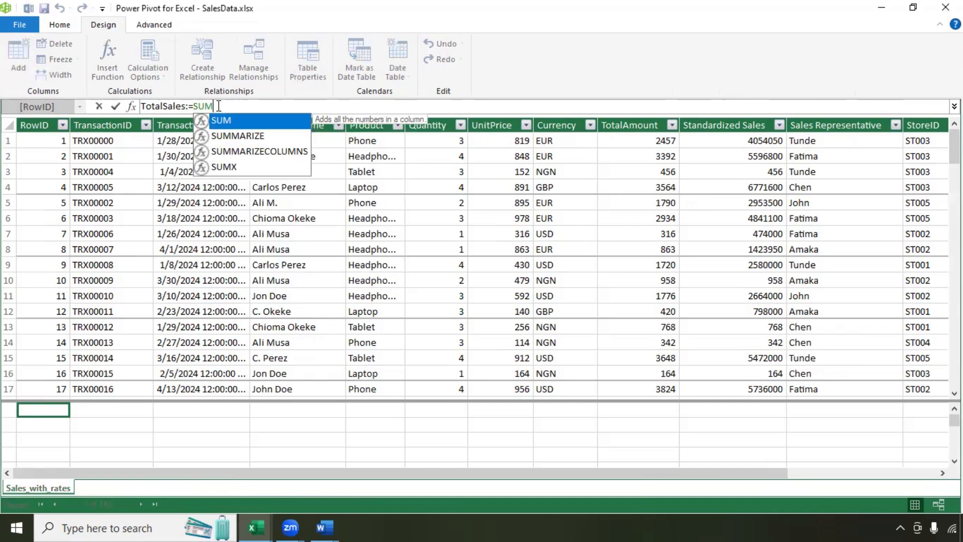
text(()
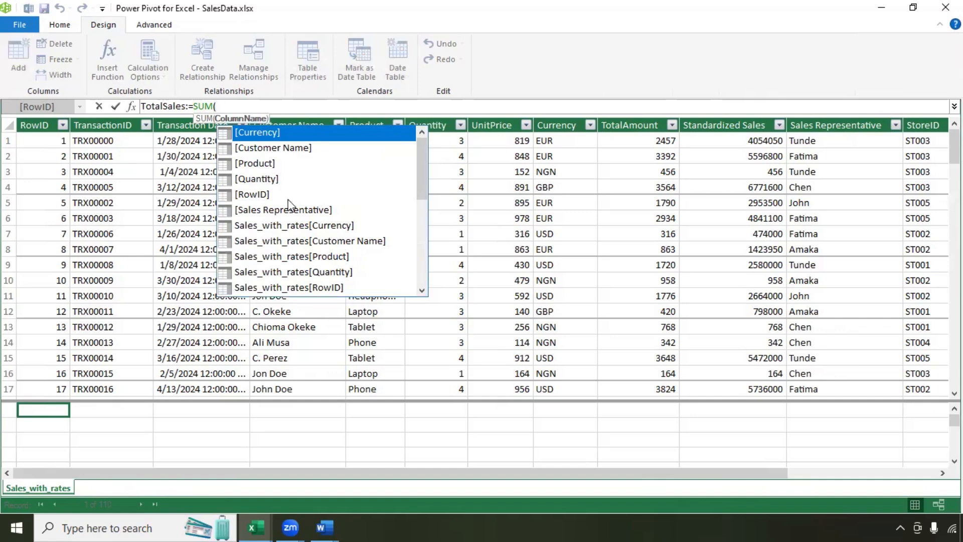
Step: Finish TotalSales as the SUM of Standardized Sales, then close Power Pivot
scroll(307, 223, down, 2)
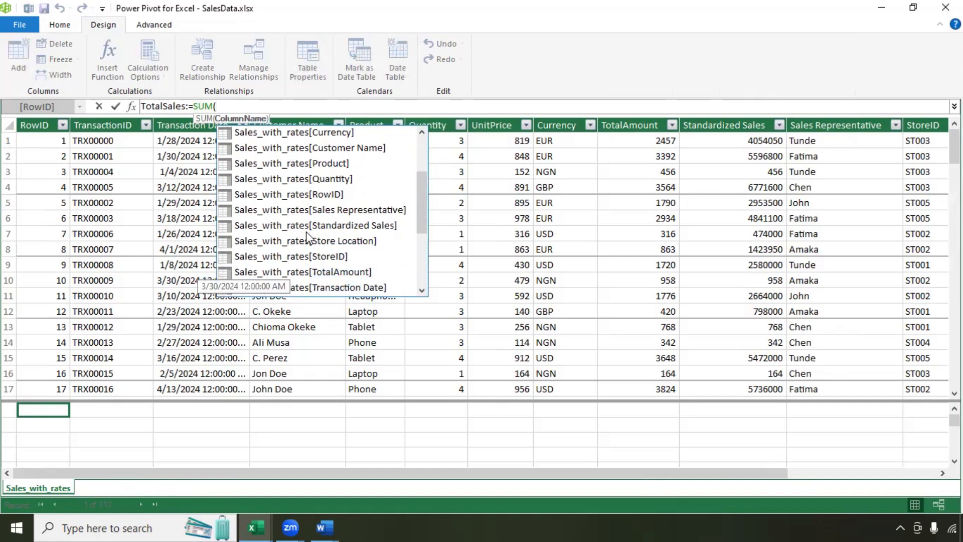
scroll(306, 236, down, 1)
scroll(306, 245, down, 1)
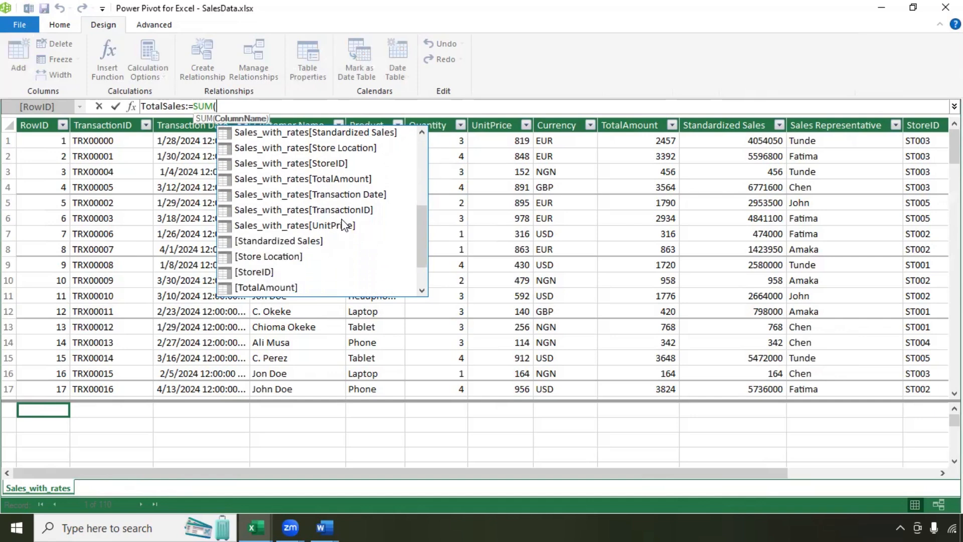
scroll(352, 226, up, 2)
click(318, 226)
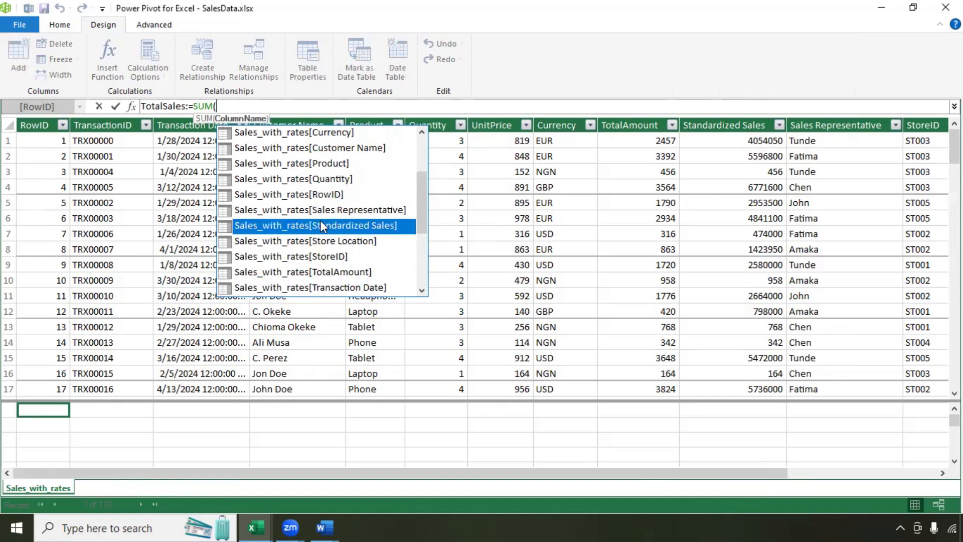
double_click(295, 225)
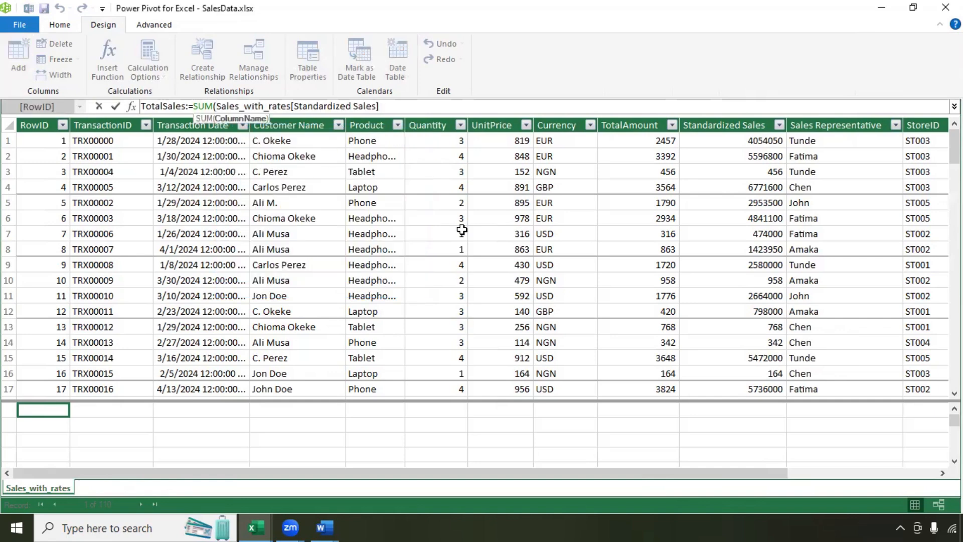
text())
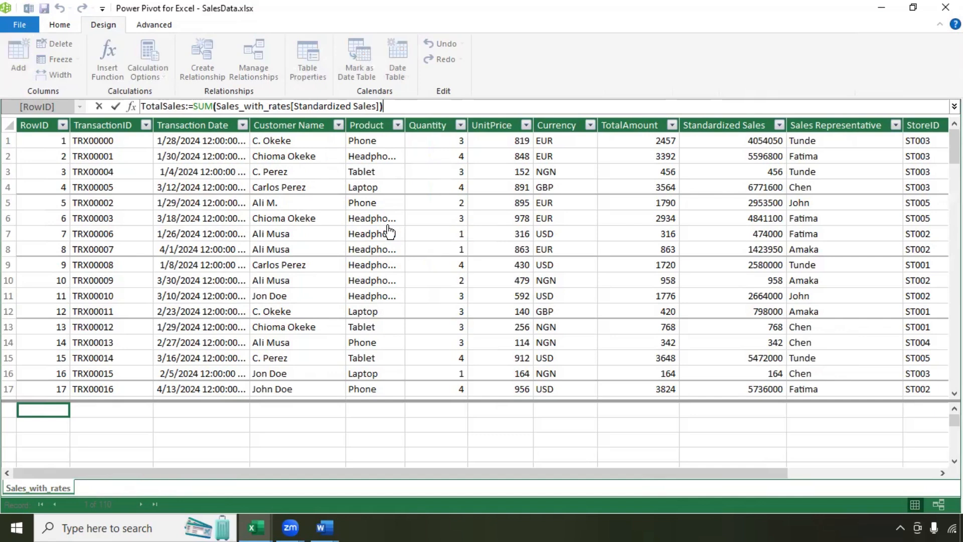
key(Return)
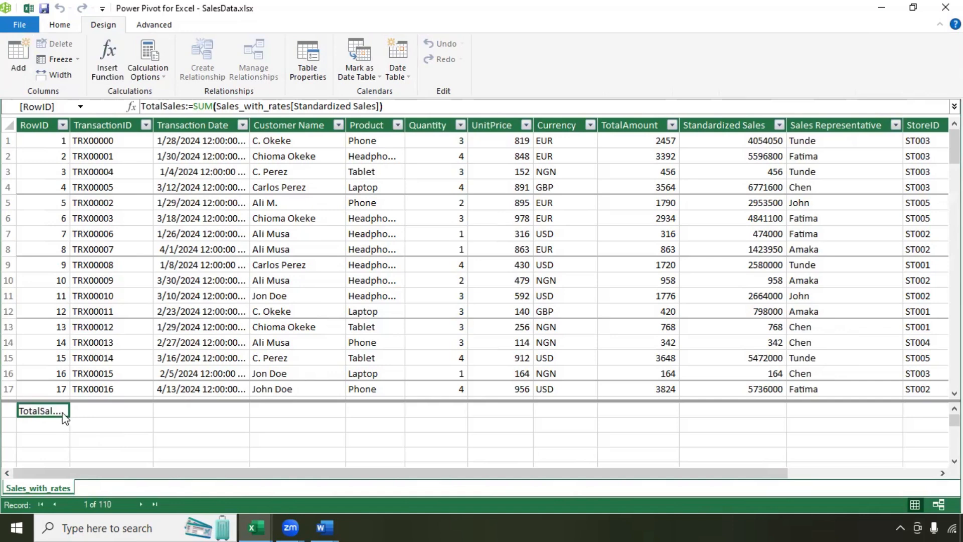
mouse_move(65, 419)
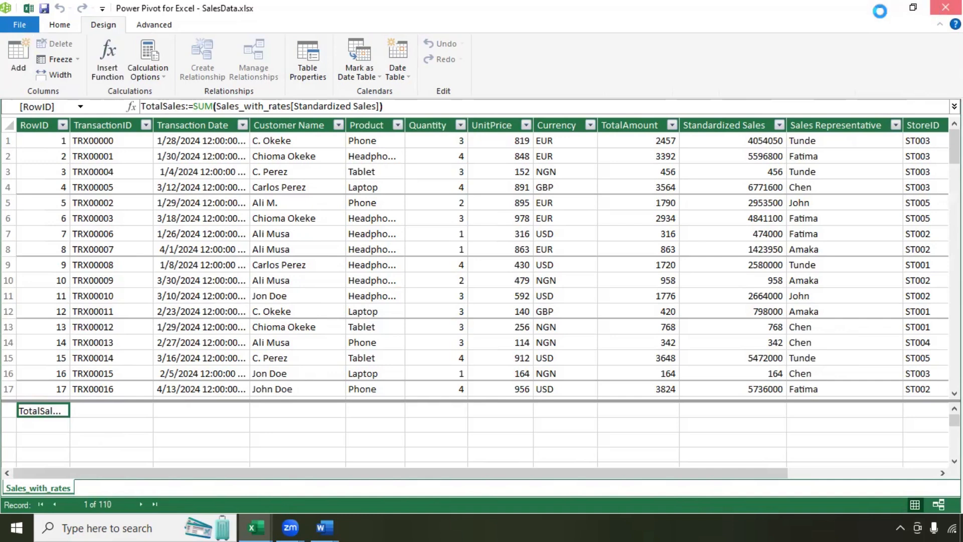
click(936, 15)
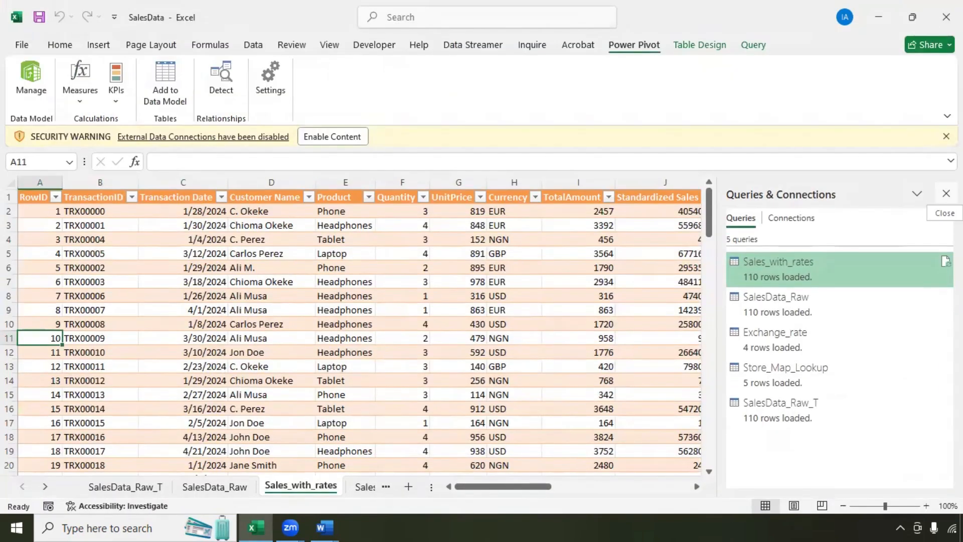
Step: Close the Queries & Connections pane and enable the workbook's content
click(946, 193)
scroll(591, 241, down, 1)
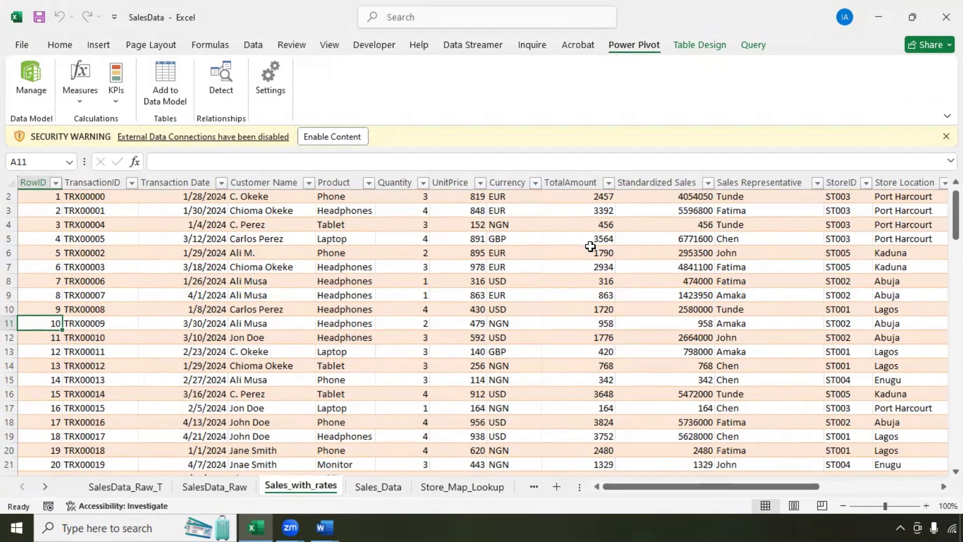
scroll(591, 246, up, 1)
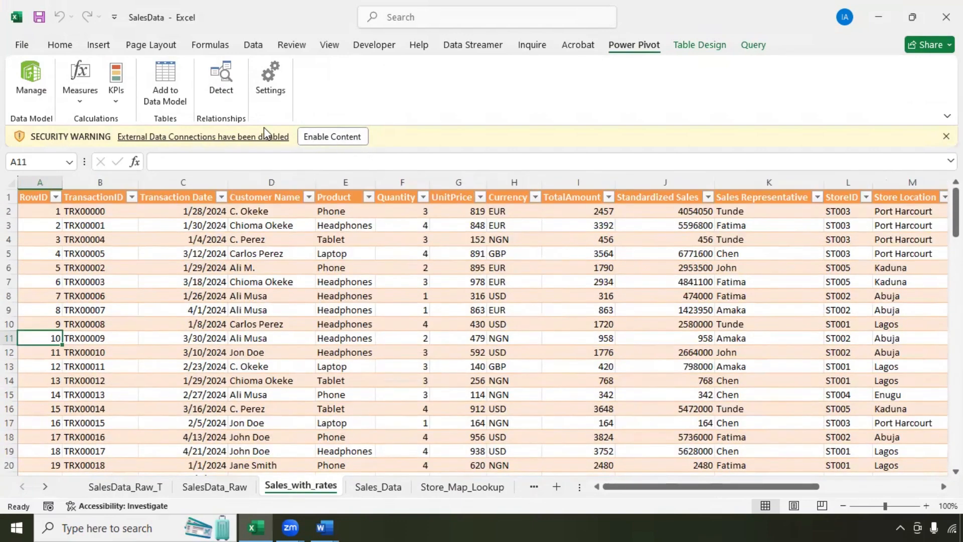
click(332, 137)
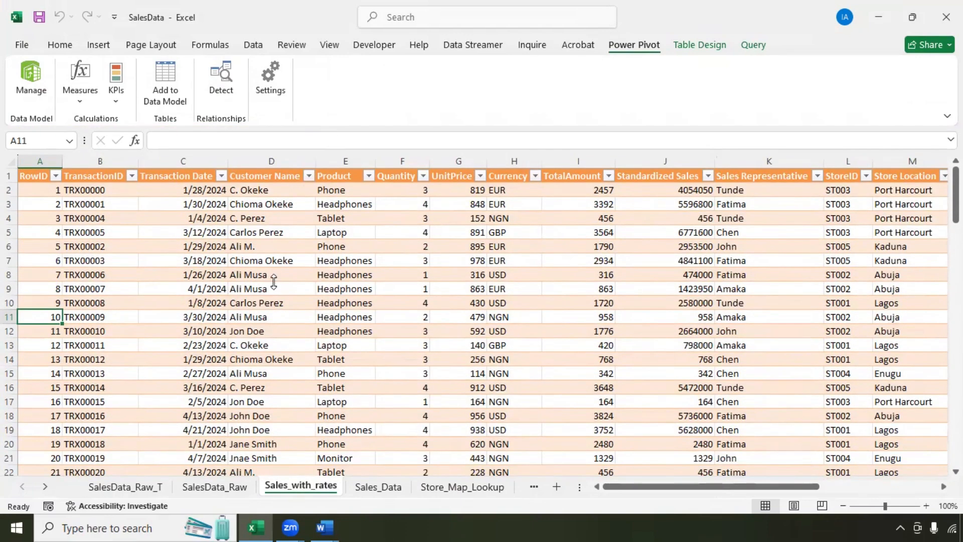
scroll(346, 256, down, 4)
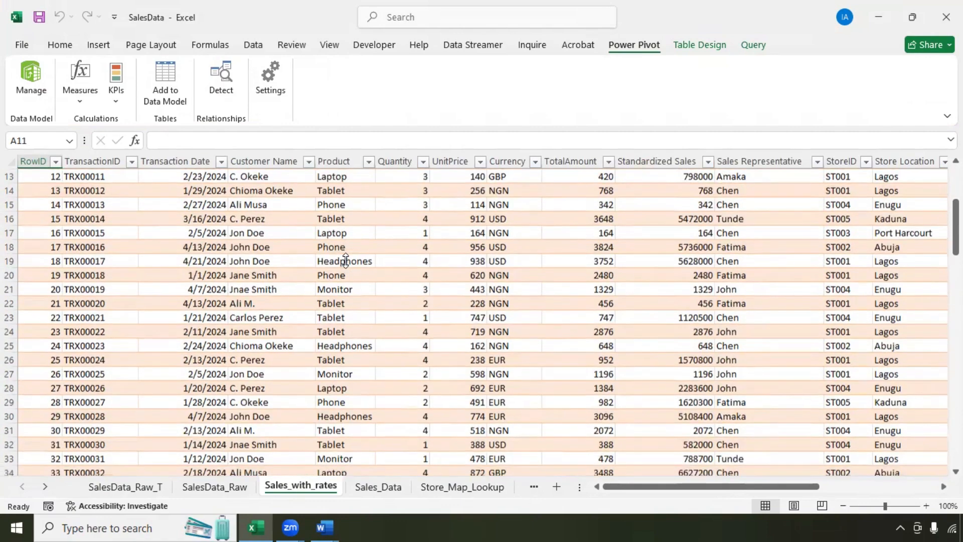
scroll(346, 261, up, 4)
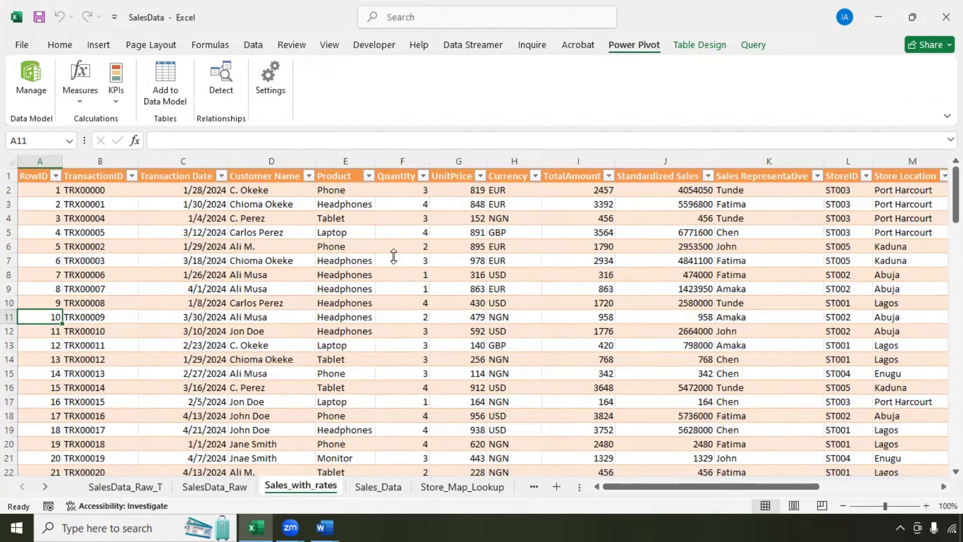
Step: Select the table's header row, the TransactionID and Transaction Date headers, then cell G11
click(20, 176)
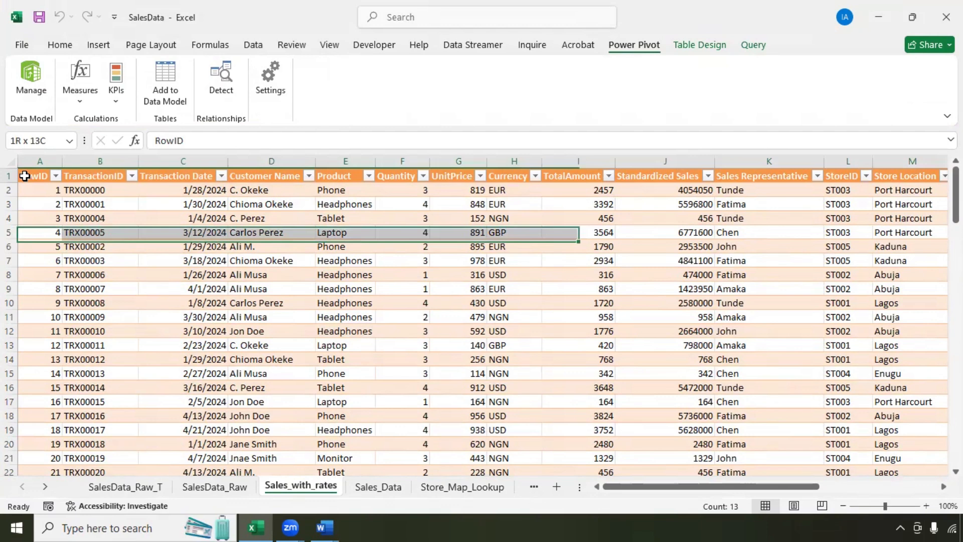
click(74, 167)
click(185, 174)
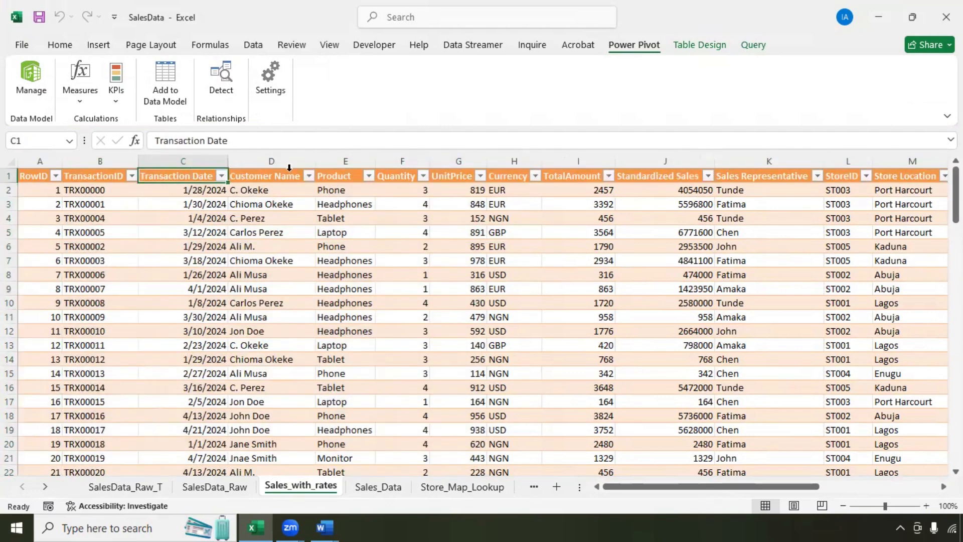
click(444, 322)
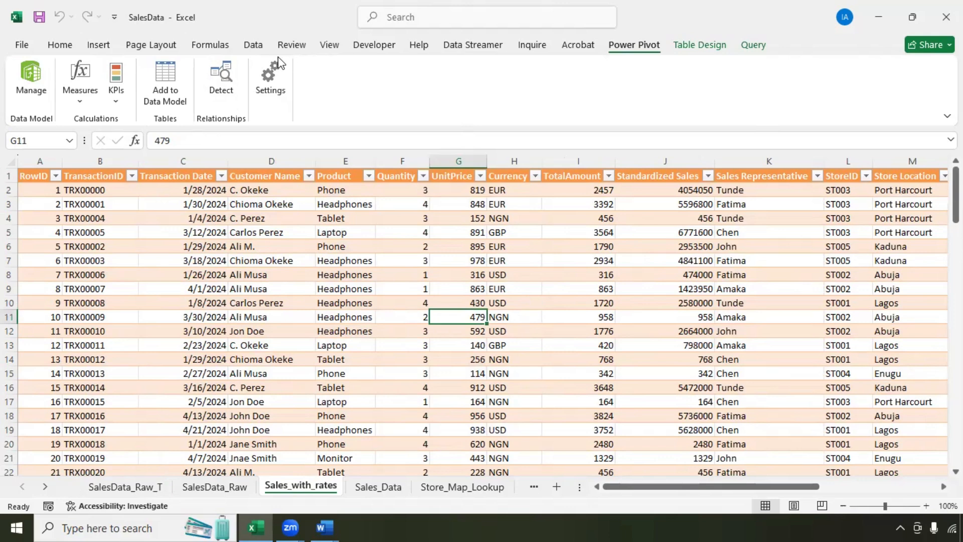
Step: From the Data tab's Queries & Connections list, edit the Sales_with_rates query
click(254, 46)
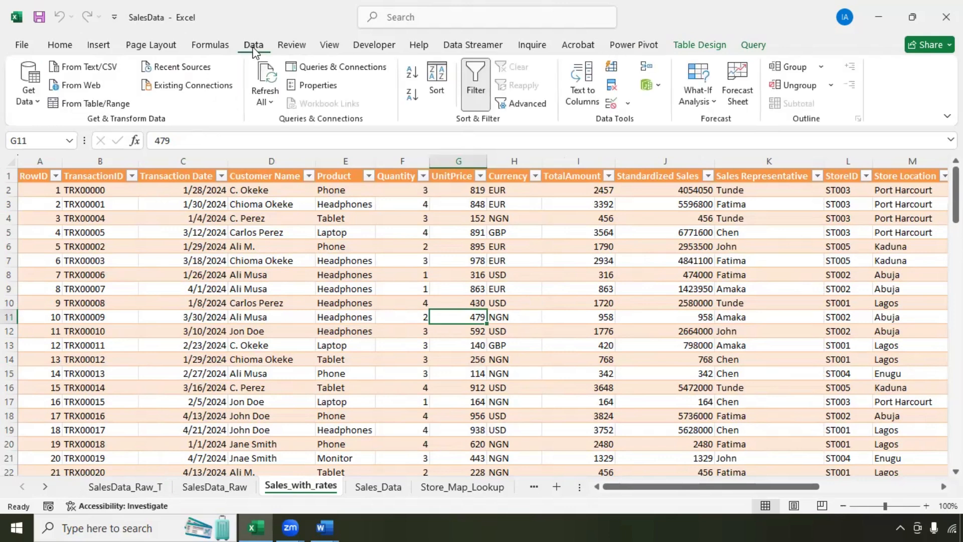
click(344, 70)
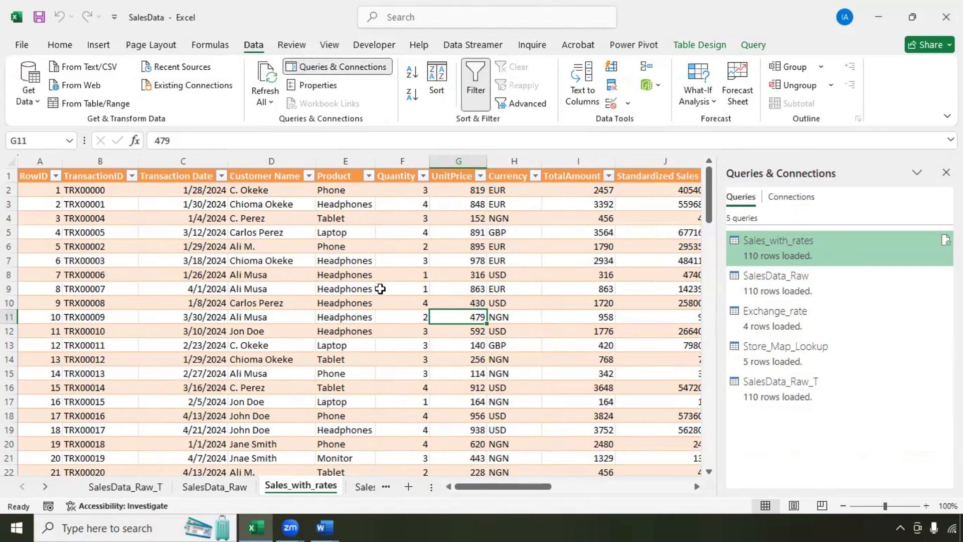
right_click(794, 248)
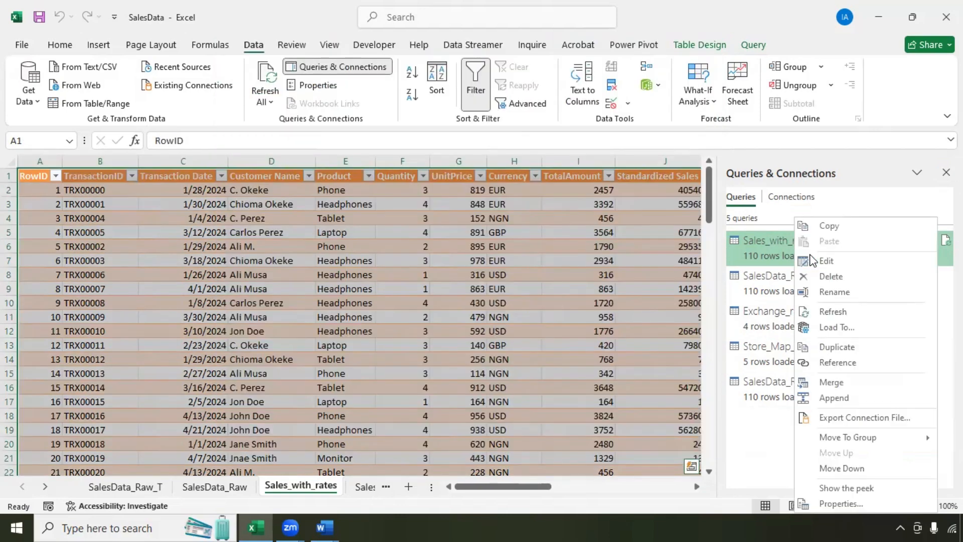
click(818, 262)
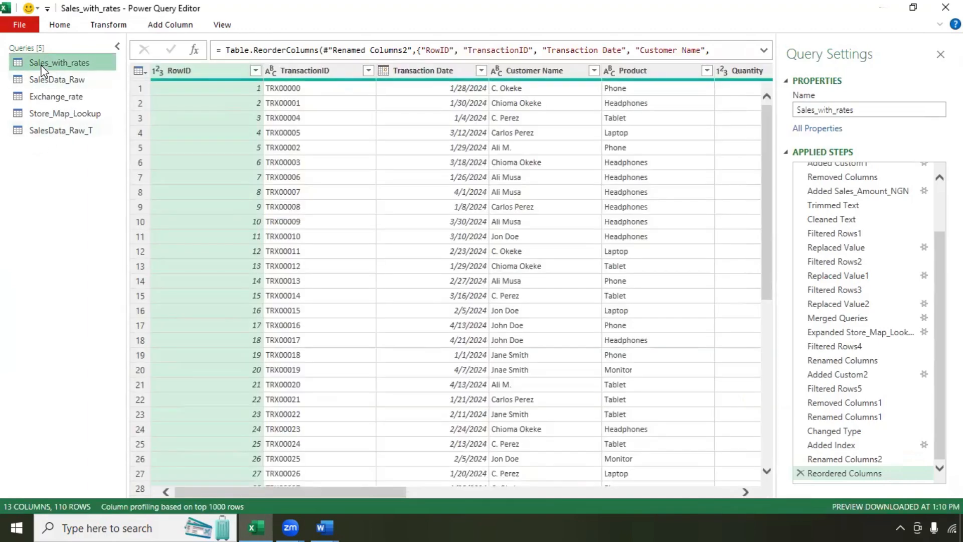
Step: Collapse and re-expand the Queries pane, then close the Power Query Editor
click(120, 46)
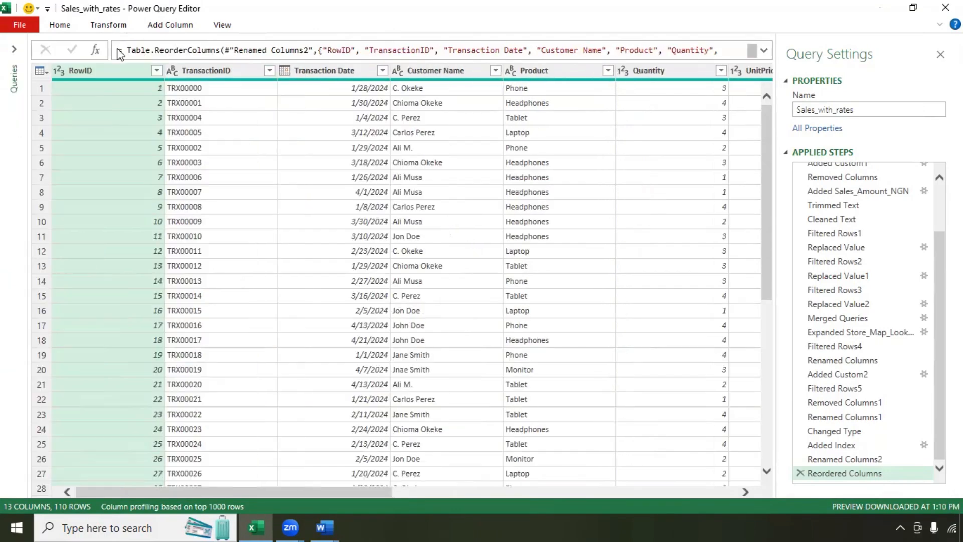
click(16, 50)
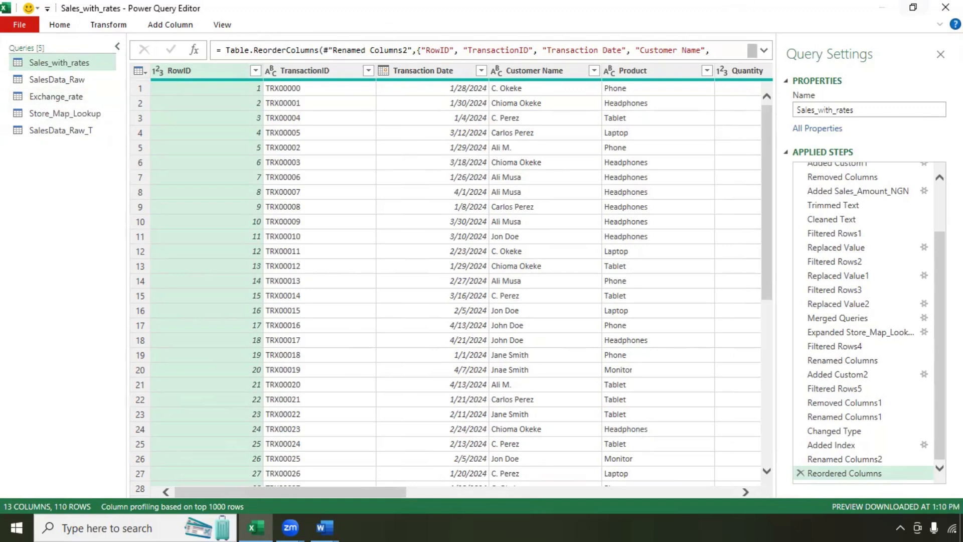
click(946, 8)
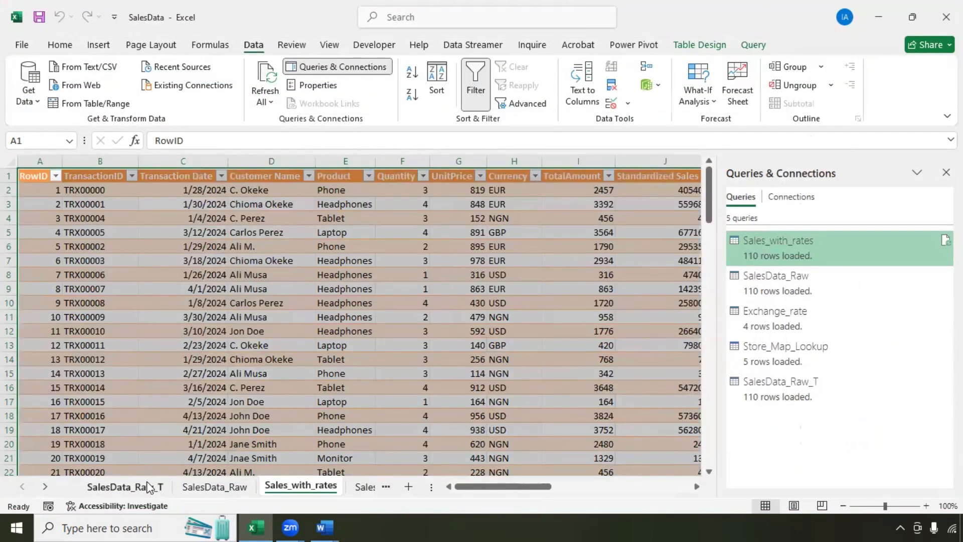
Step: Hide the SalesData_Raw_T, Store_Lookup, Currency_Rate and Exchange_rate sheets
click(134, 487)
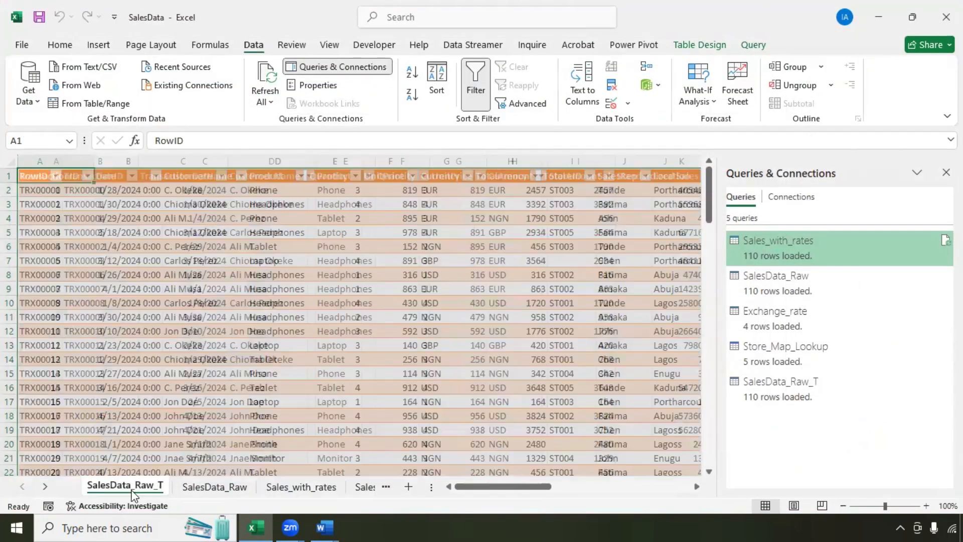
right_click(134, 486)
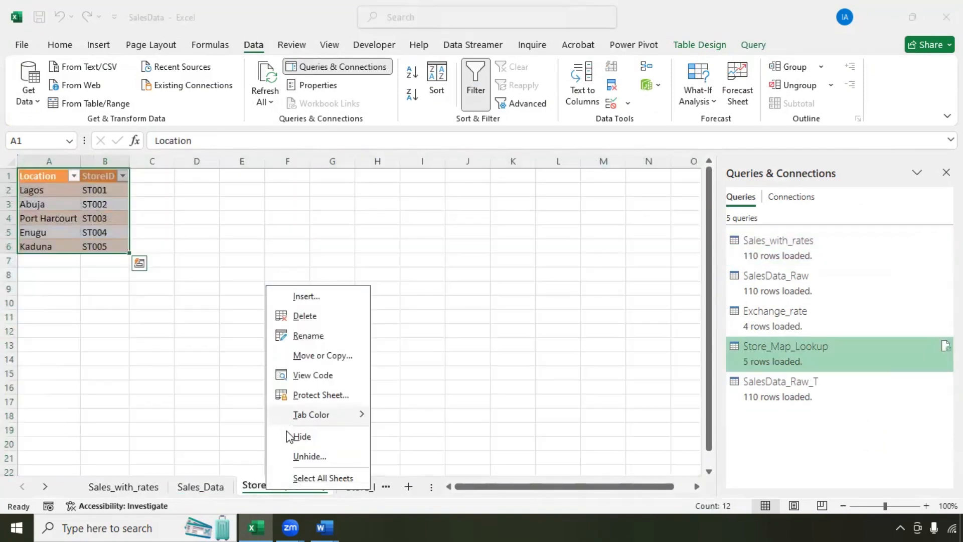
click(288, 435)
right_click(283, 485)
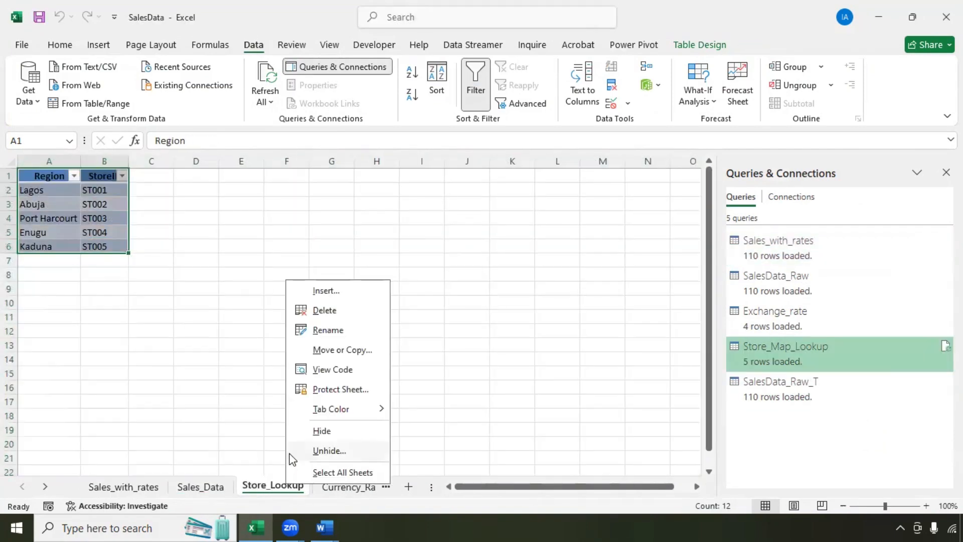
click(301, 434)
right_click(286, 487)
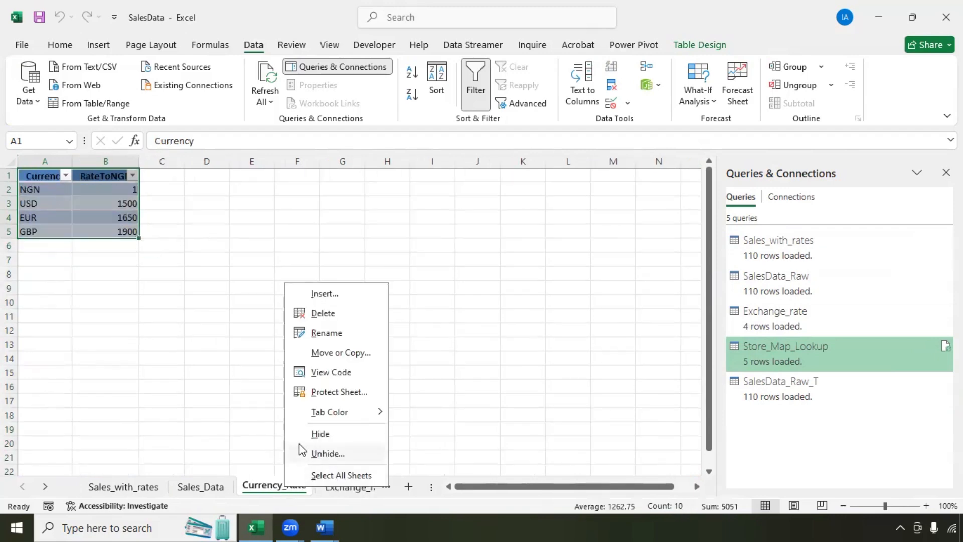
click(301, 432)
right_click(299, 487)
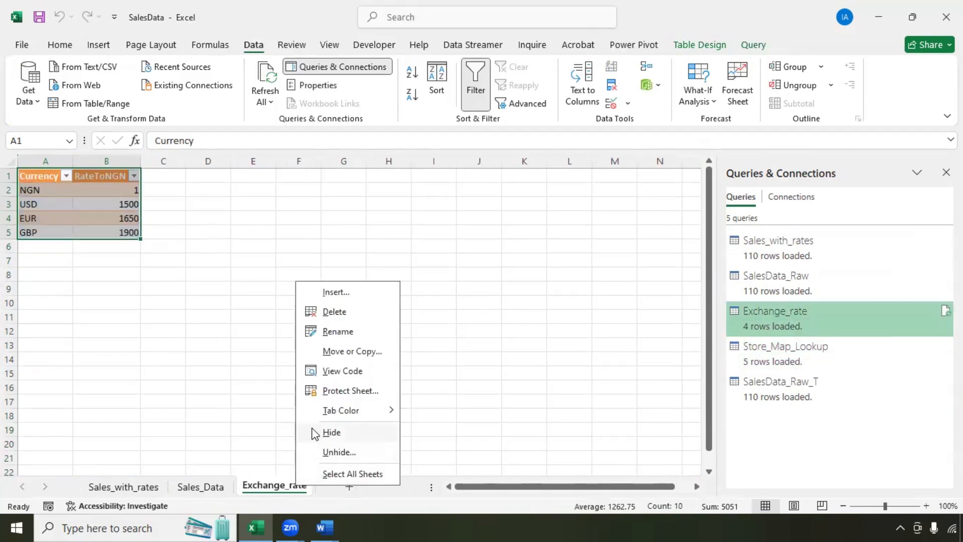
click(312, 432)
Step: Check the remaining Sales_with_rates and Sales_Data sheets
click(143, 492)
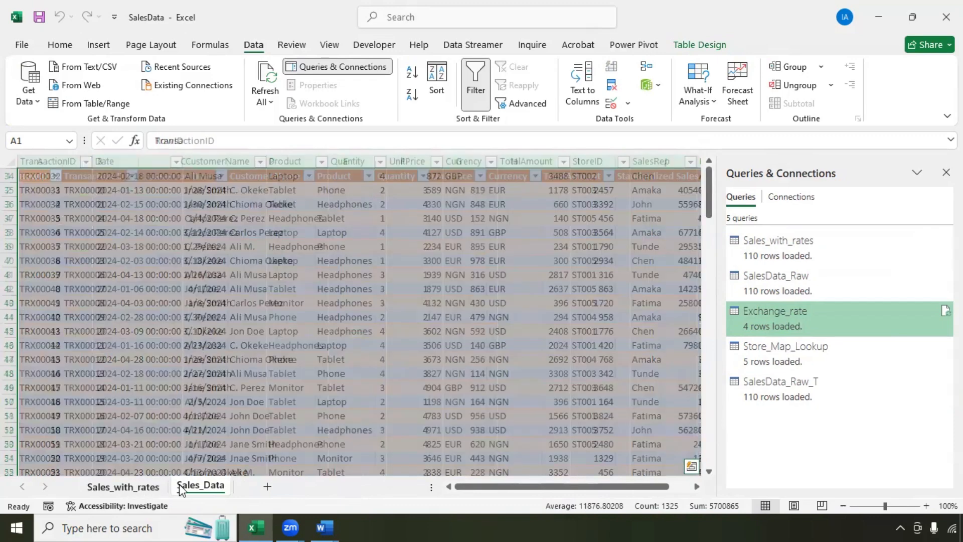
click(188, 490)
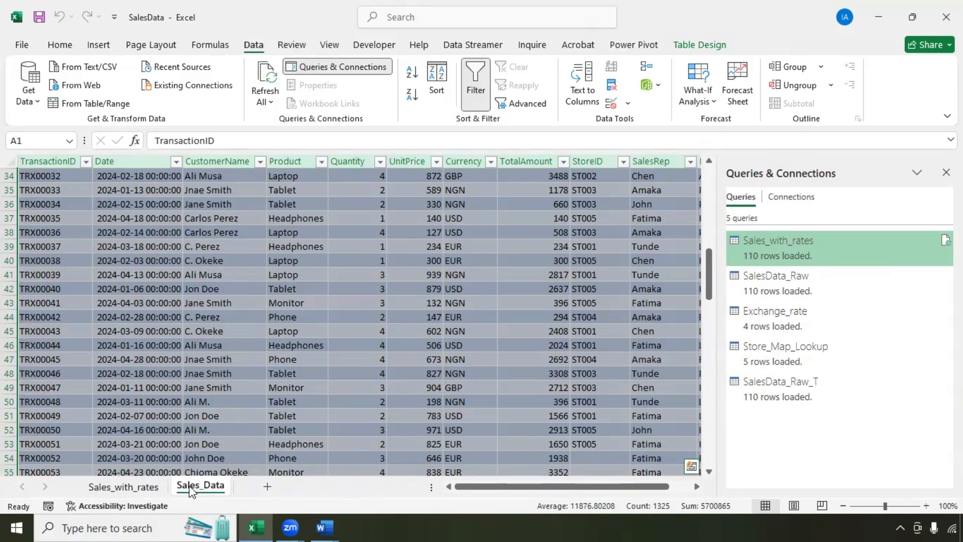
drag(471, 485, 493, 486)
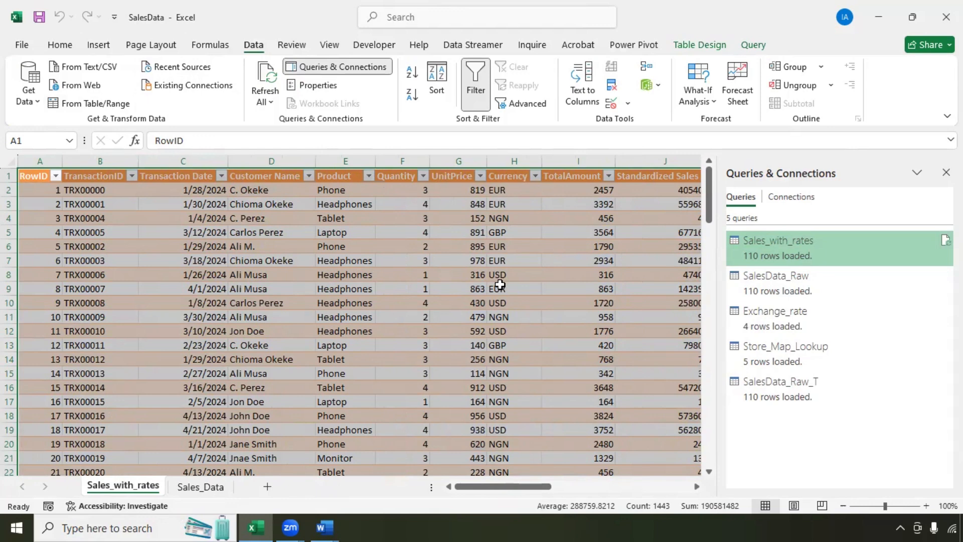
Step: Insert a PivotTable from the Sales_with_rates table onto a new worksheet
click(107, 49)
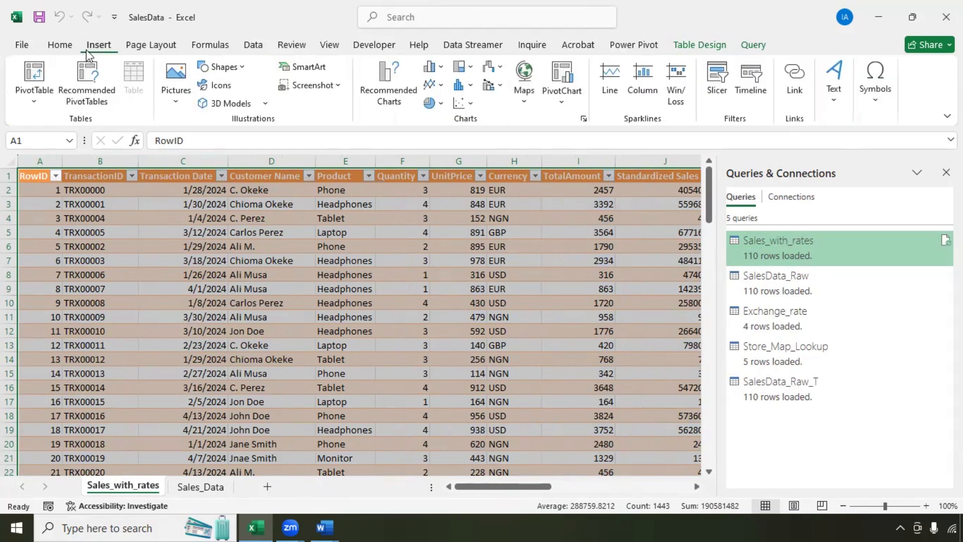
click(35, 75)
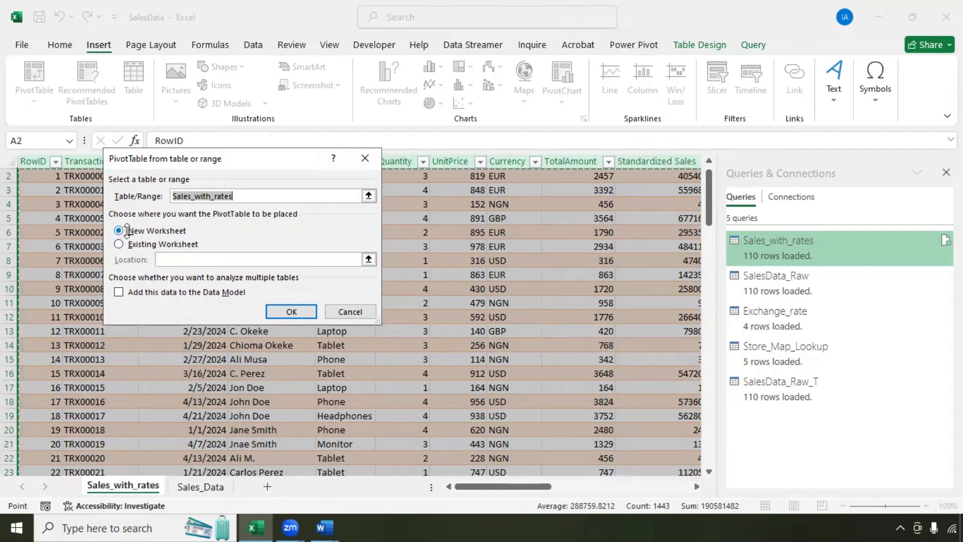
click(289, 311)
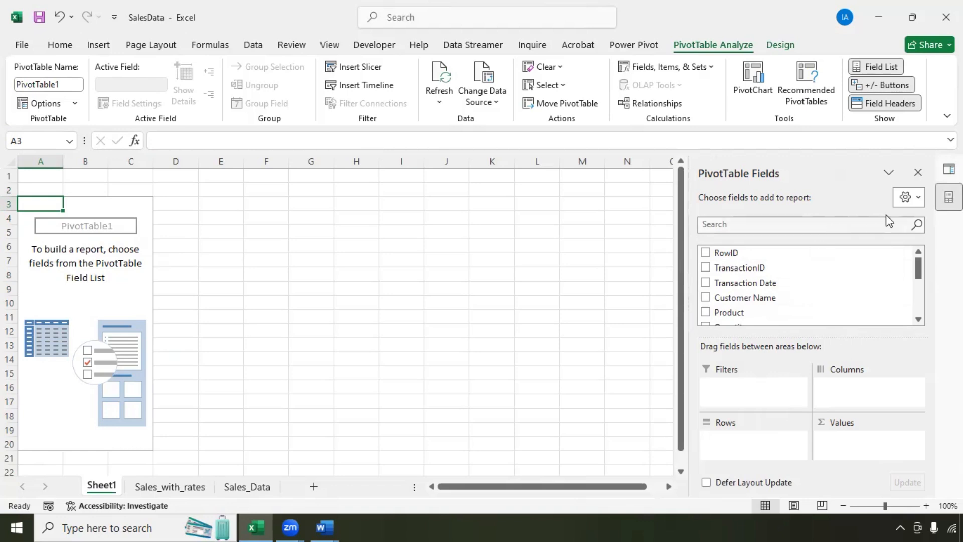
Step: Show the field list side by side; put Transaction Date in Columns and Standardized Sales in Values
click(916, 206)
click(851, 255)
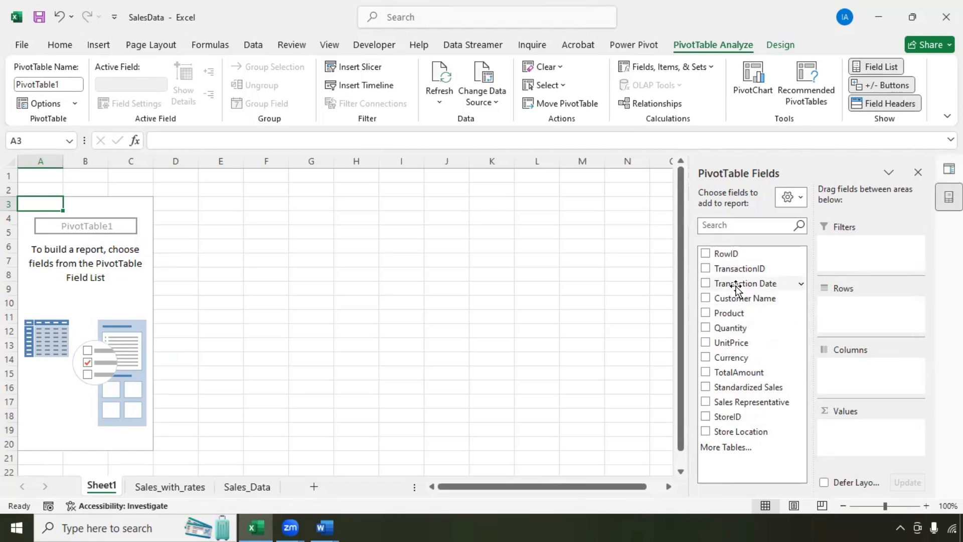
drag(742, 283, 856, 370)
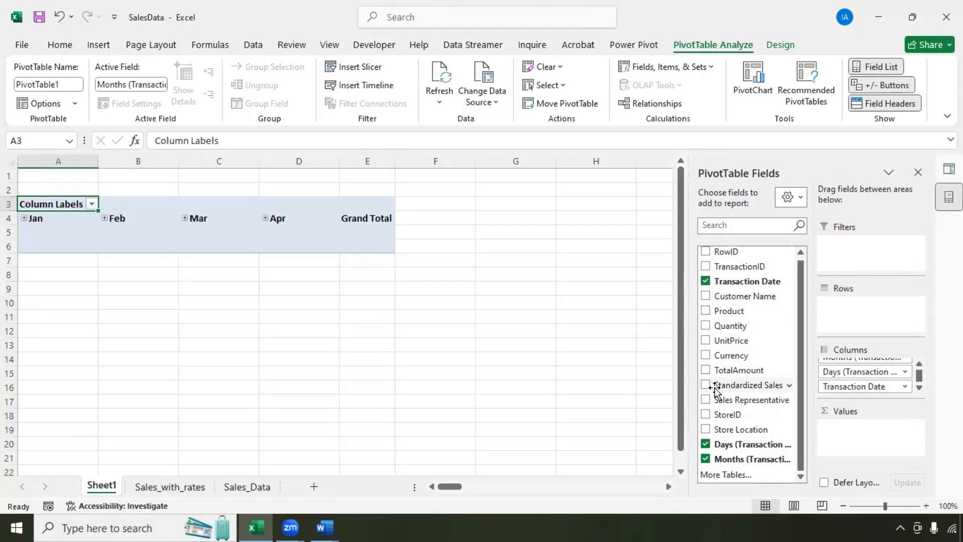
drag(715, 388, 860, 442)
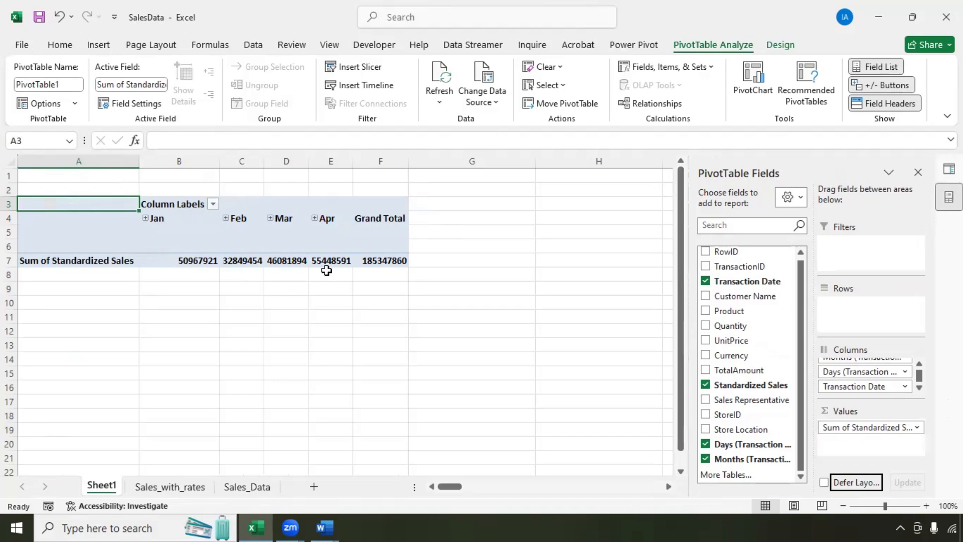
Step: Group the pivot's transaction dates by Years only
right_click(177, 219)
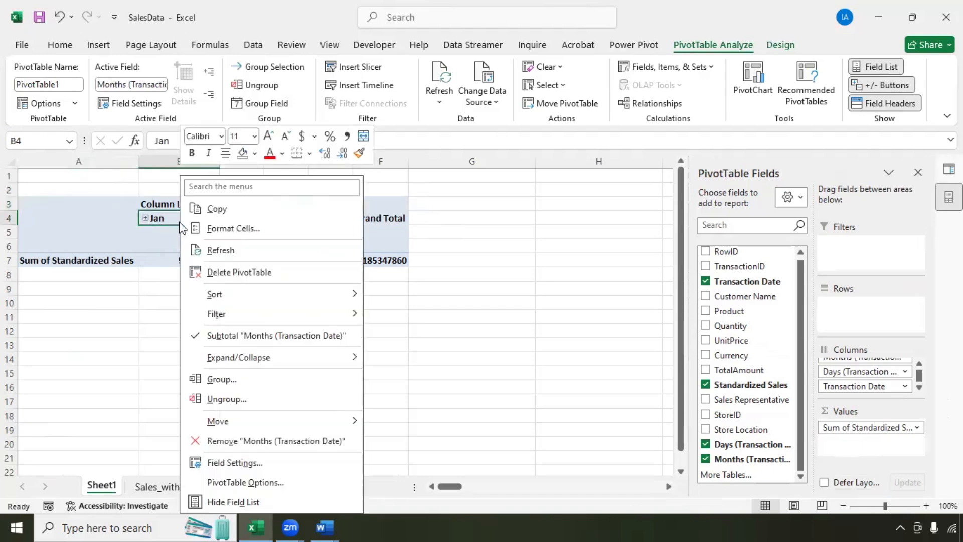
click(183, 220)
right_click(189, 219)
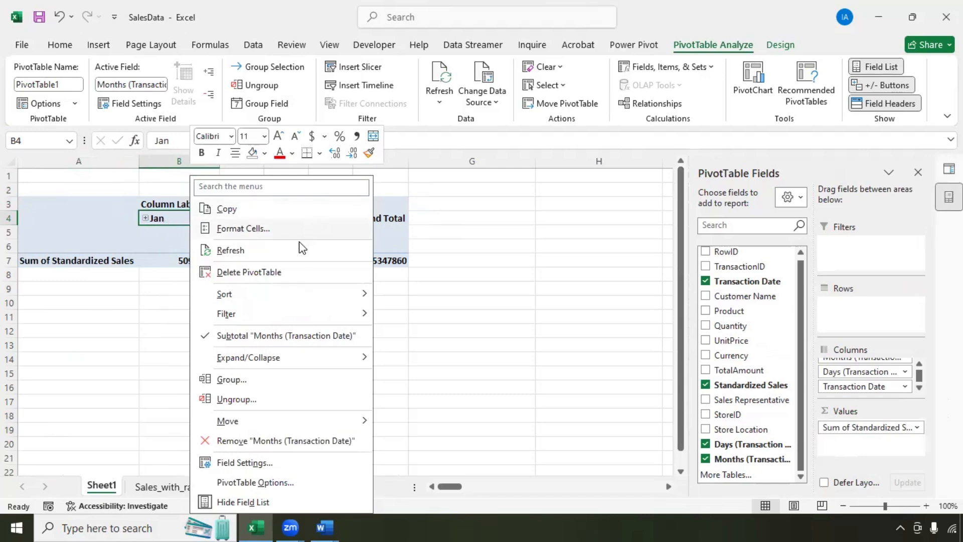
click(238, 381)
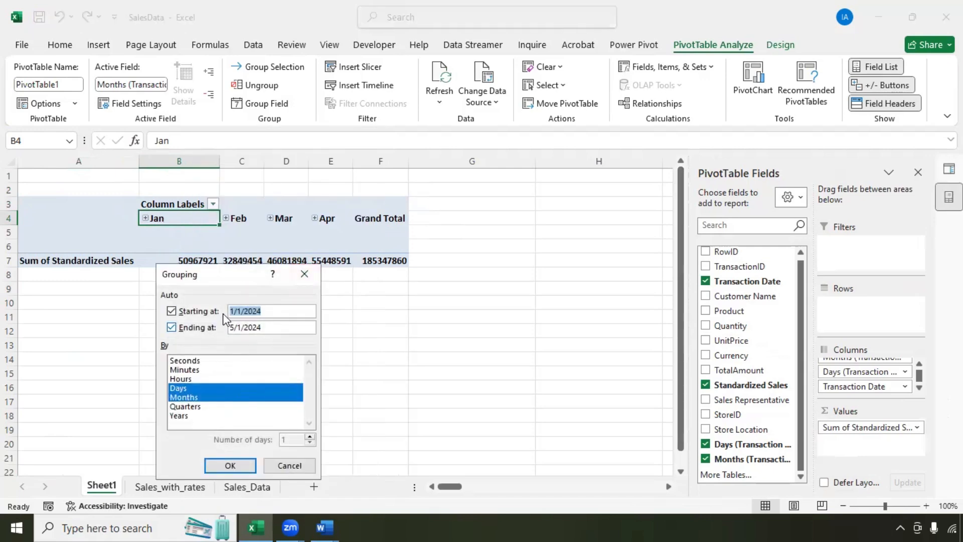
click(179, 417)
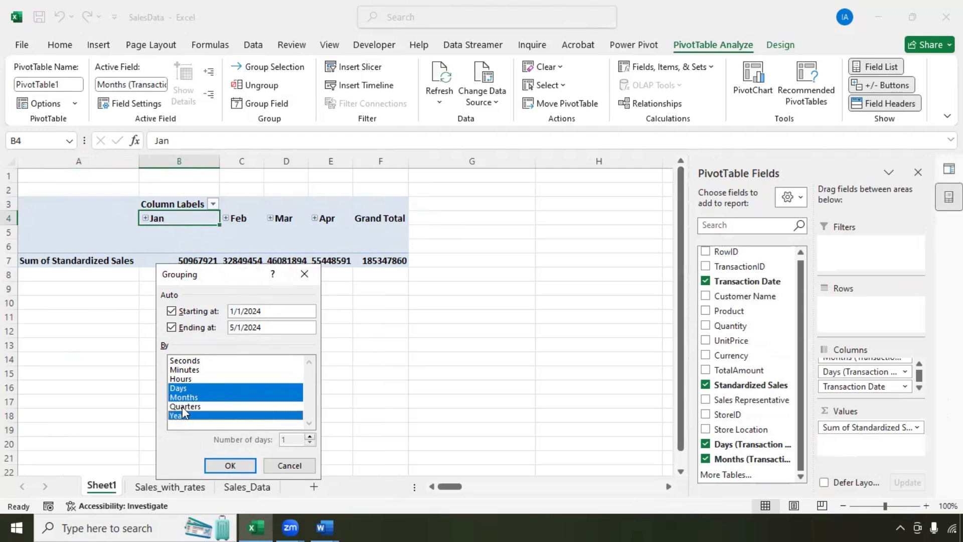
click(186, 398)
click(184, 389)
click(190, 415)
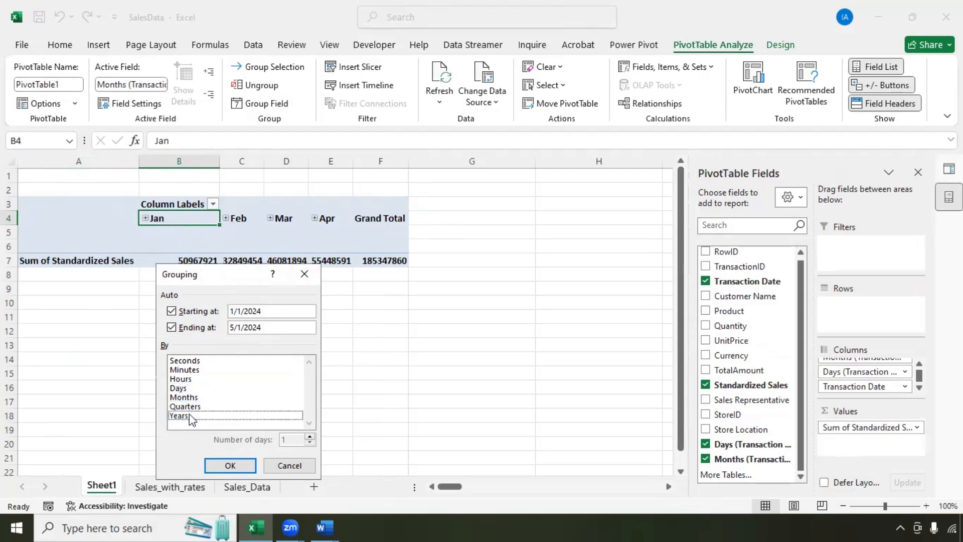
click(189, 415)
key(Return)
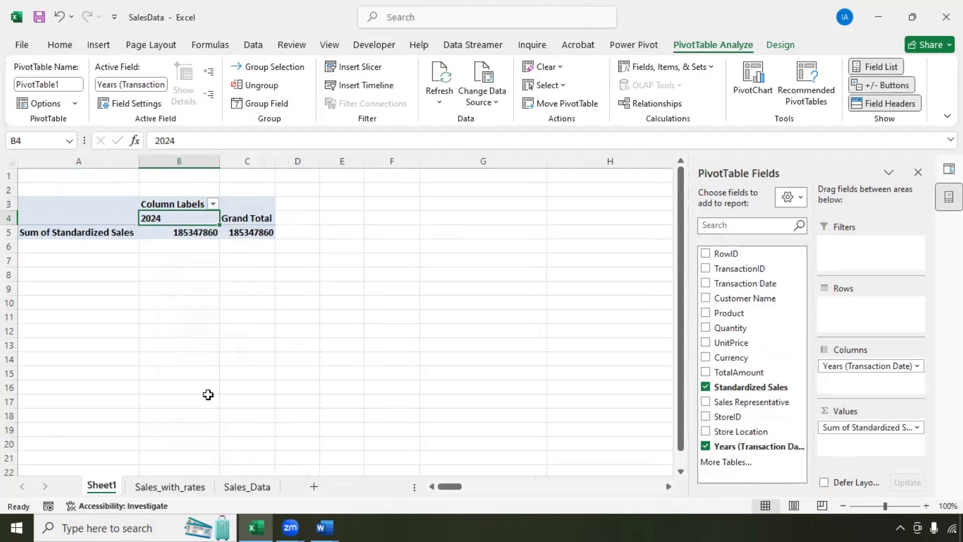
Step: Regroup the dates by Quarters only, giving Qtr1 and Qtr2 columns
right_click(189, 224)
click(242, 377)
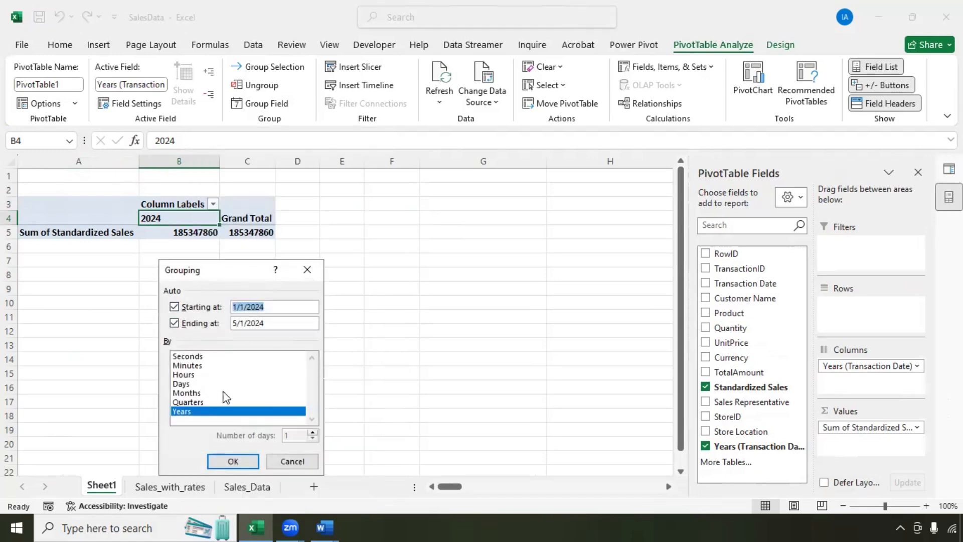
click(197, 403)
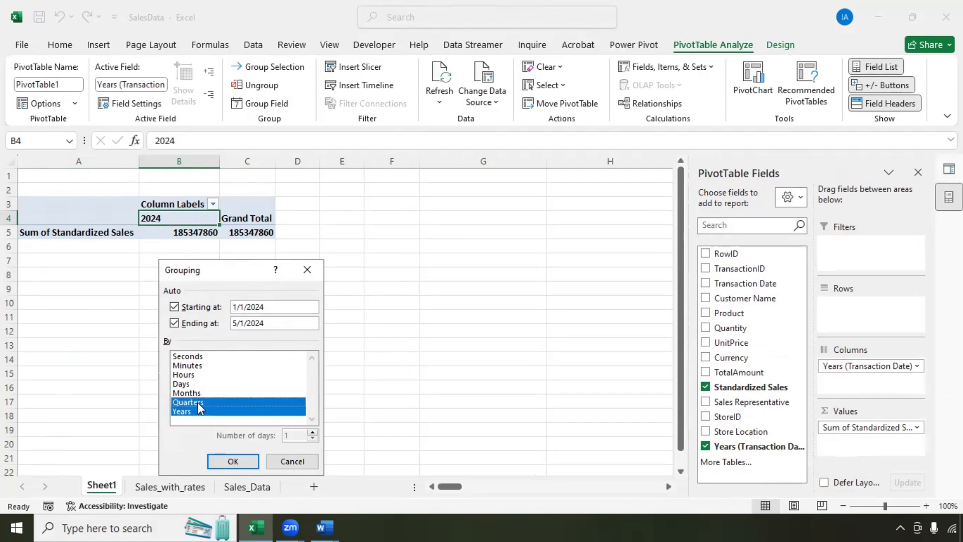
click(195, 409)
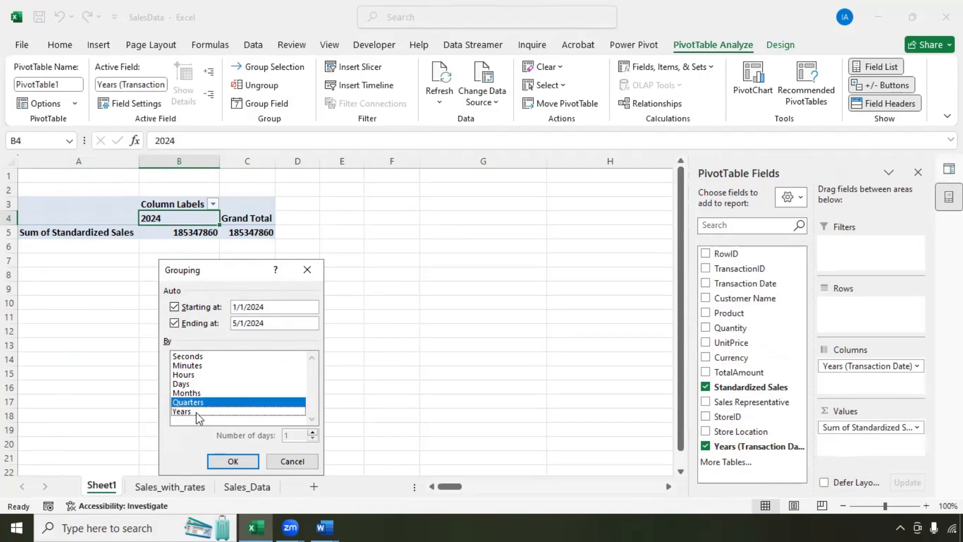
click(227, 462)
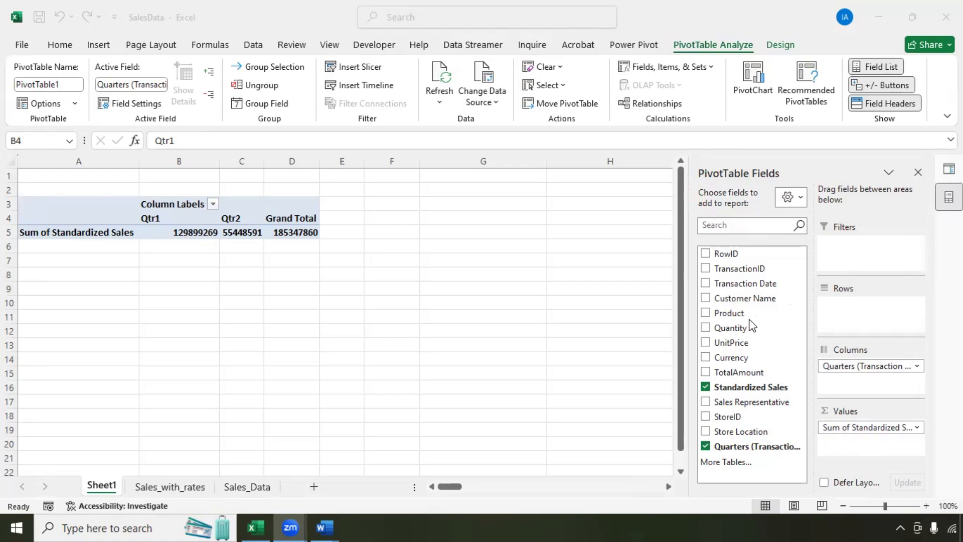
Step: Set Sum of Standardized Sales to show values as % of Grand Total
click(916, 429)
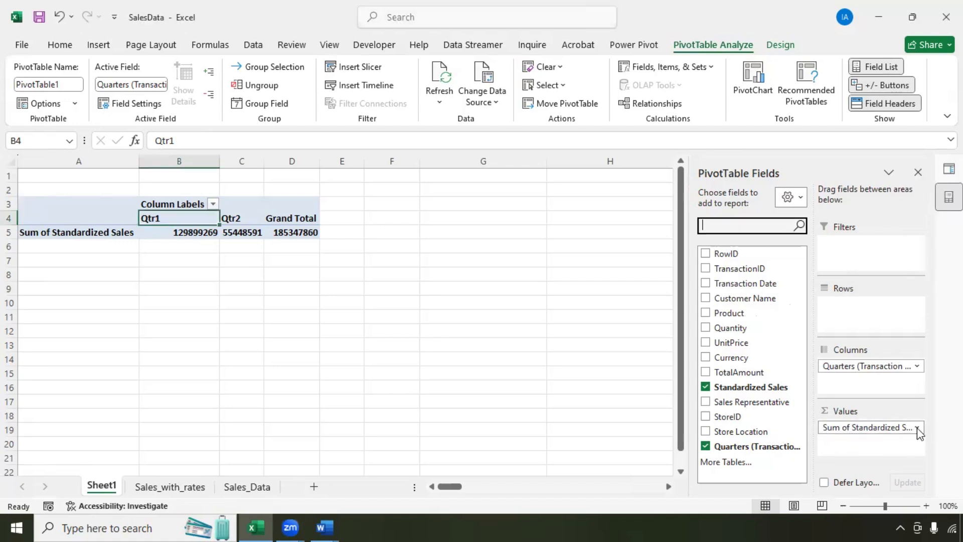
click(917, 428)
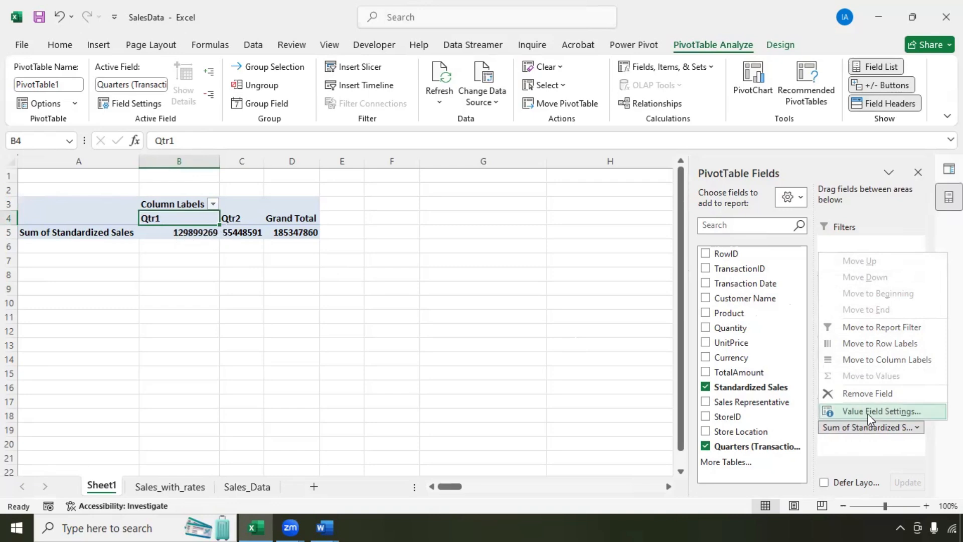
click(853, 411)
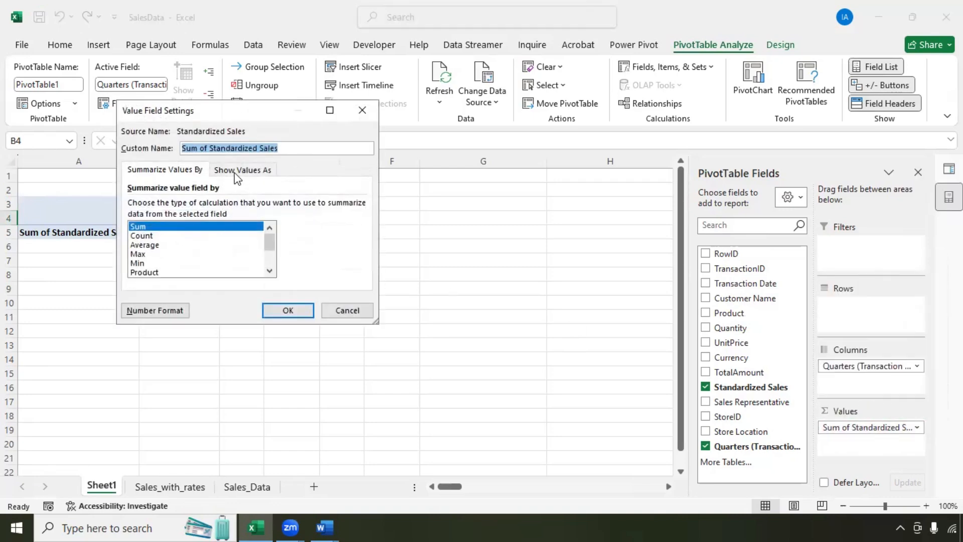
click(235, 174)
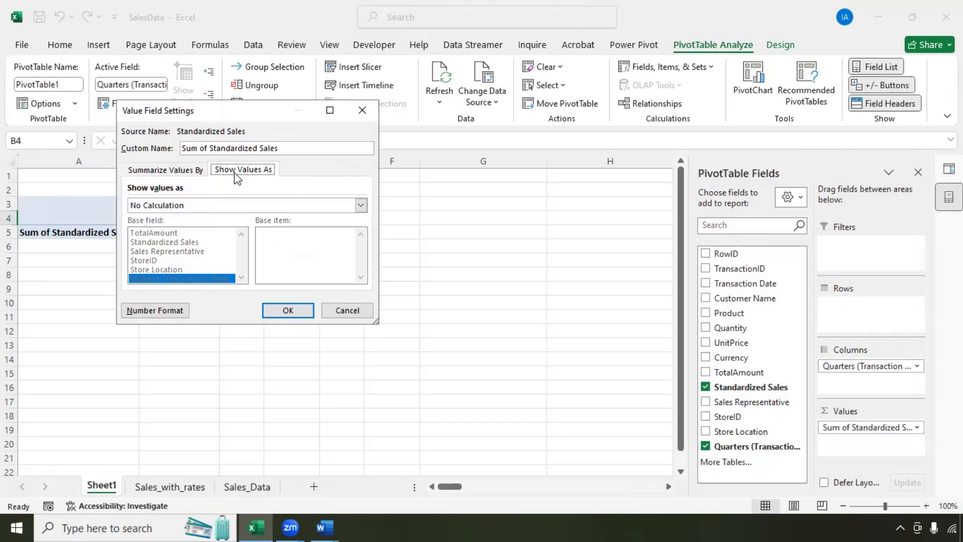
click(361, 206)
click(166, 227)
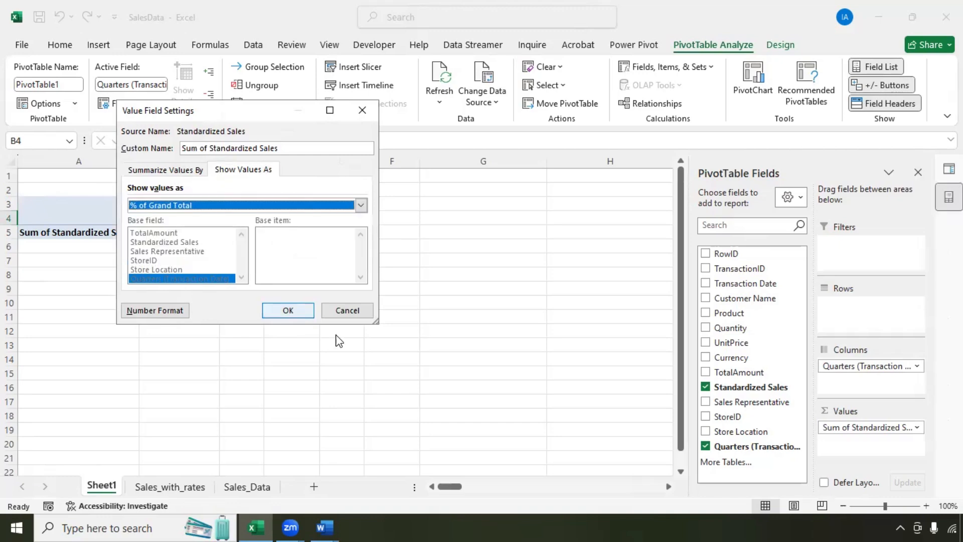
click(278, 311)
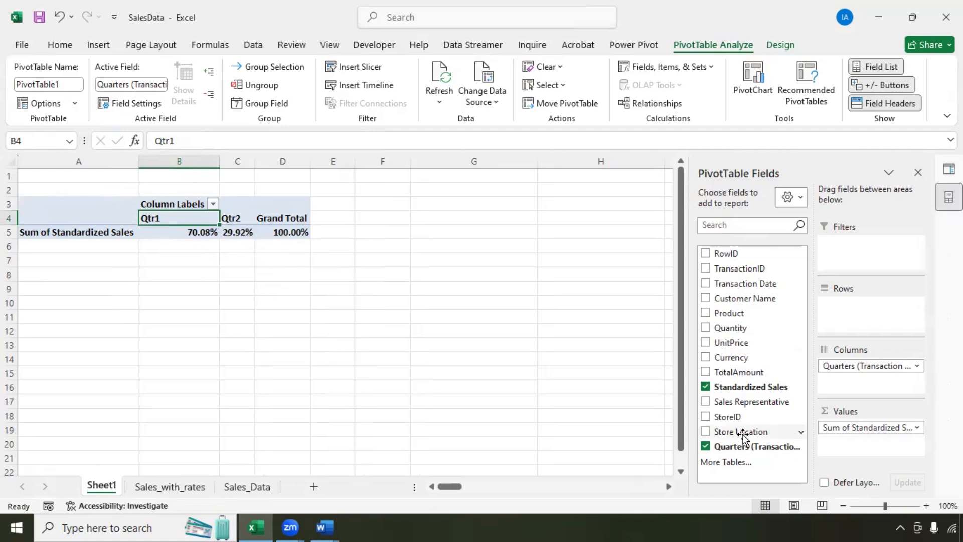
Step: Add Store Location as a pivot report filter and filter to the Abuja store only
drag(745, 434, 856, 266)
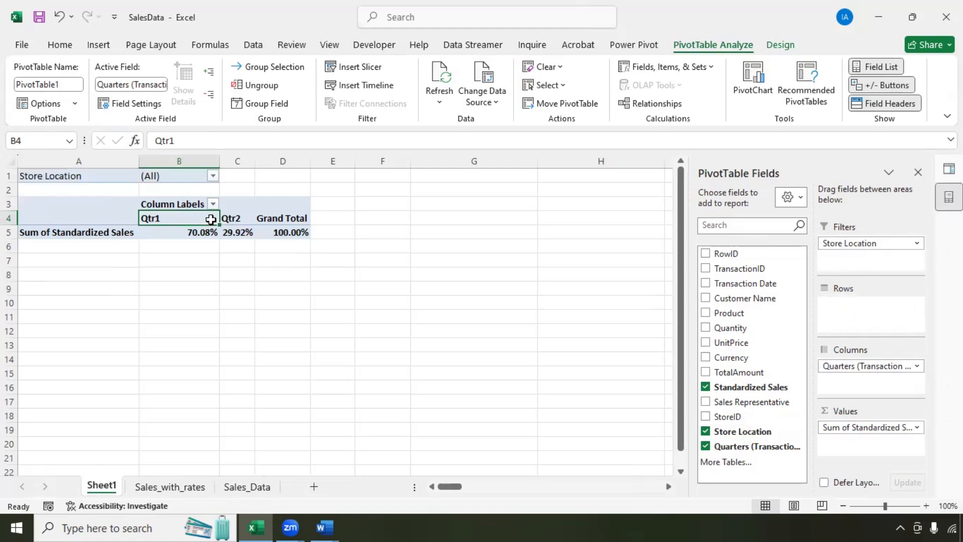
click(216, 175)
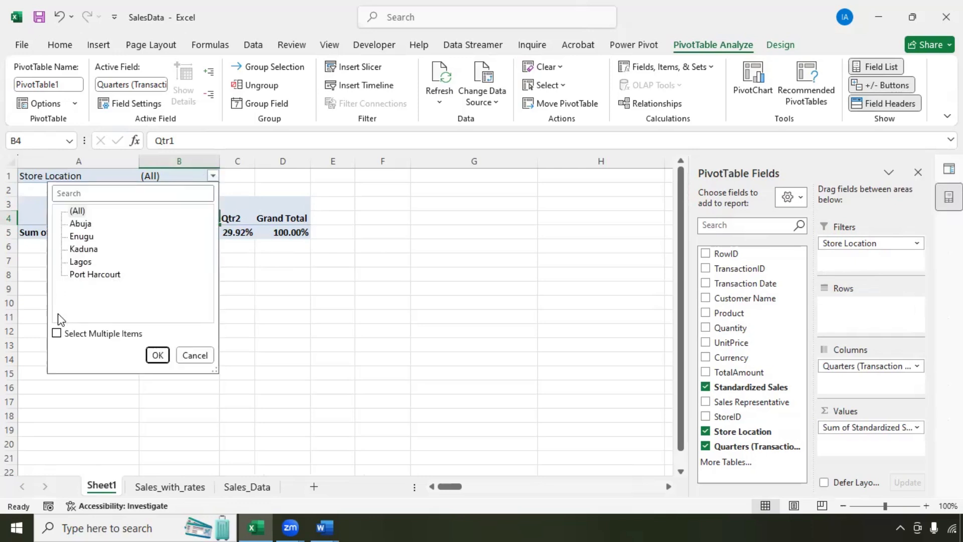
click(57, 333)
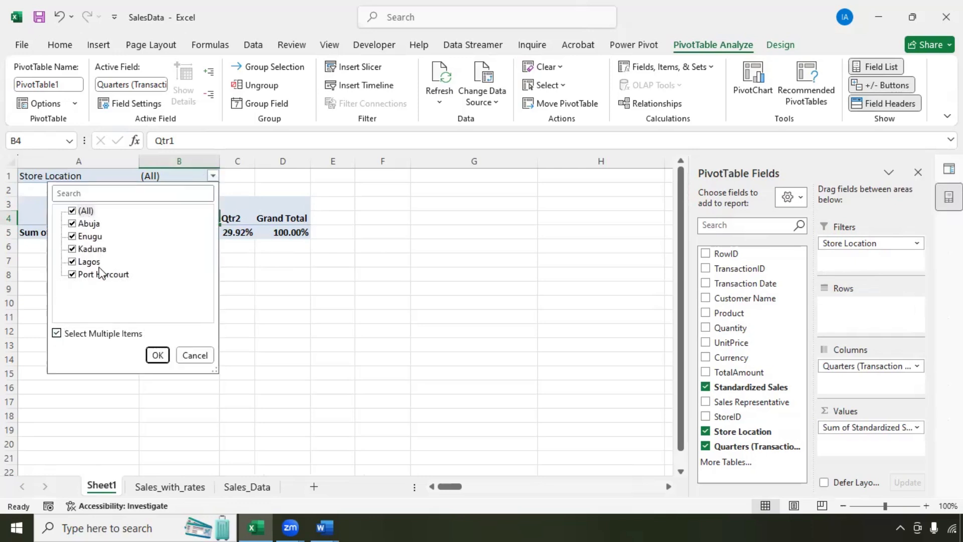
click(73, 212)
click(72, 224)
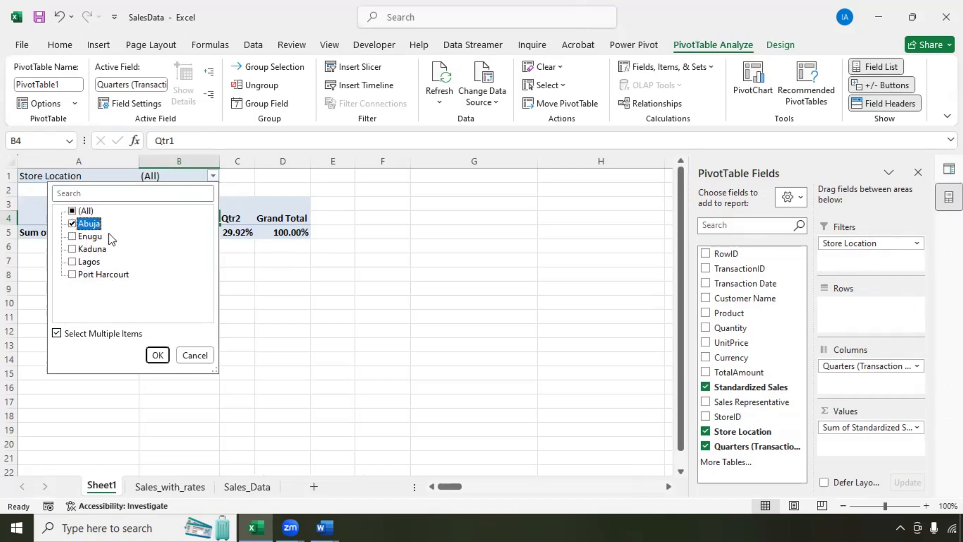
click(157, 355)
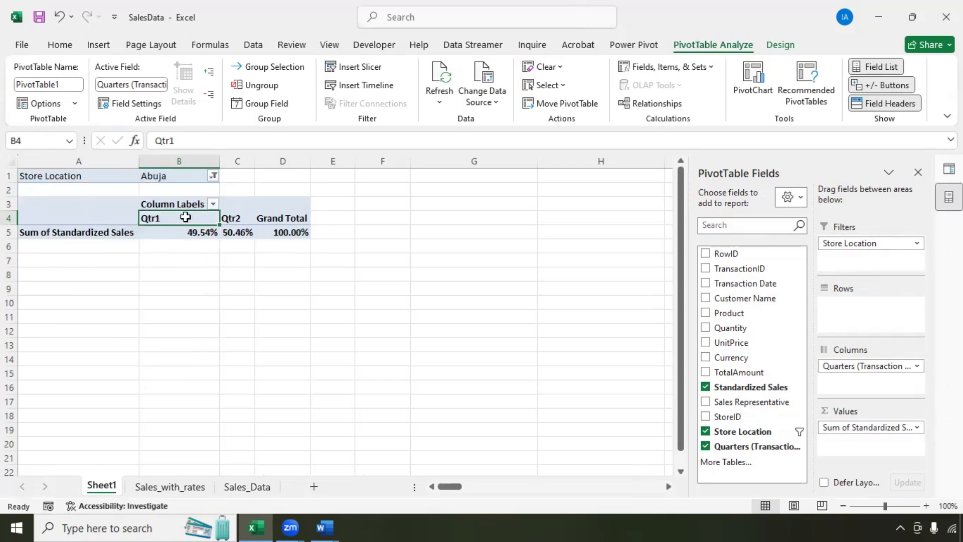
Step: Switch the Store Location filter to Enugu, then to Lagos
click(214, 176)
click(72, 232)
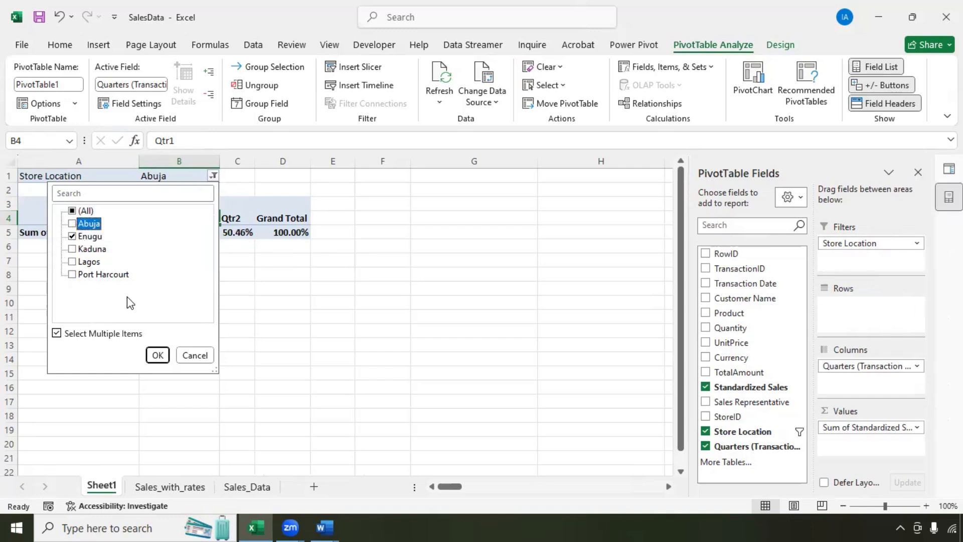
click(157, 356)
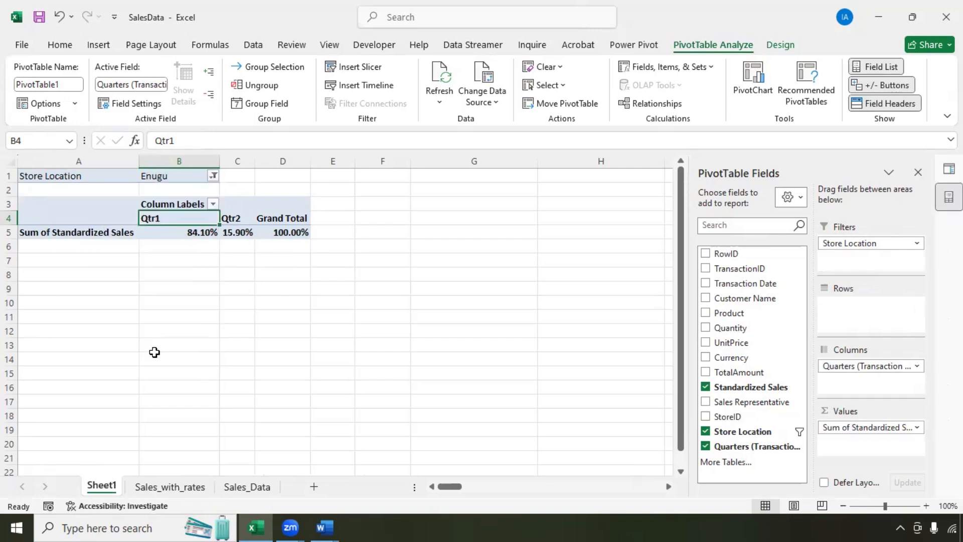
click(214, 176)
click(71, 237)
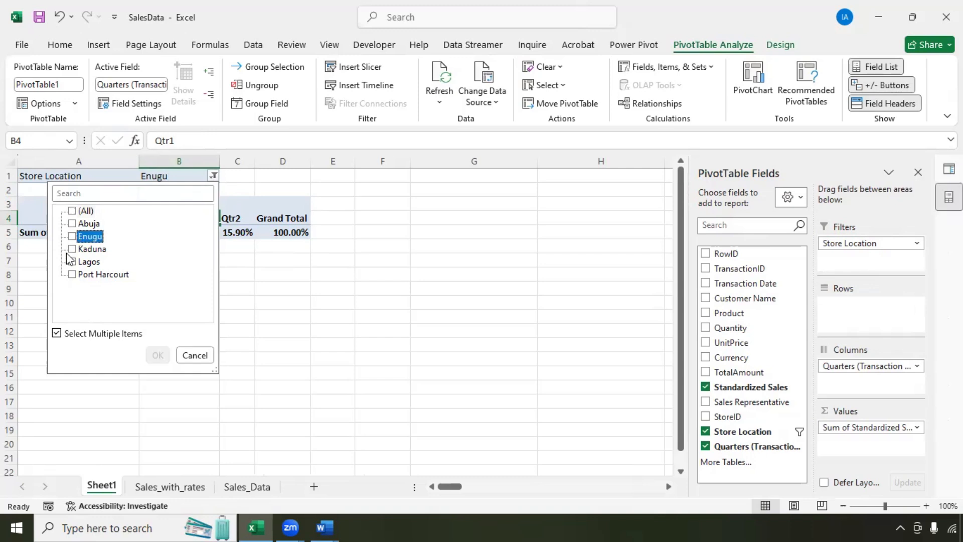
click(72, 249)
click(157, 355)
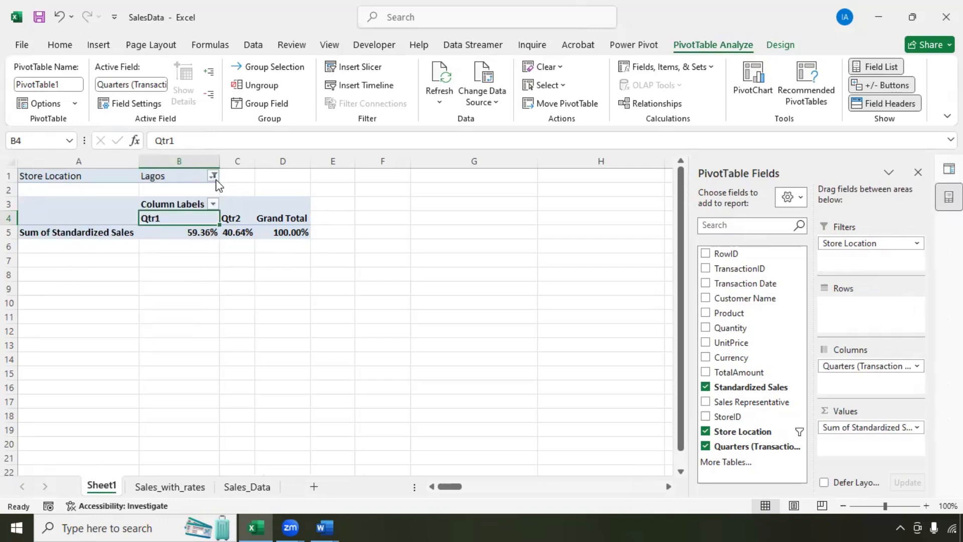
Step: Reset the Store Location filter to show all stores
click(214, 177)
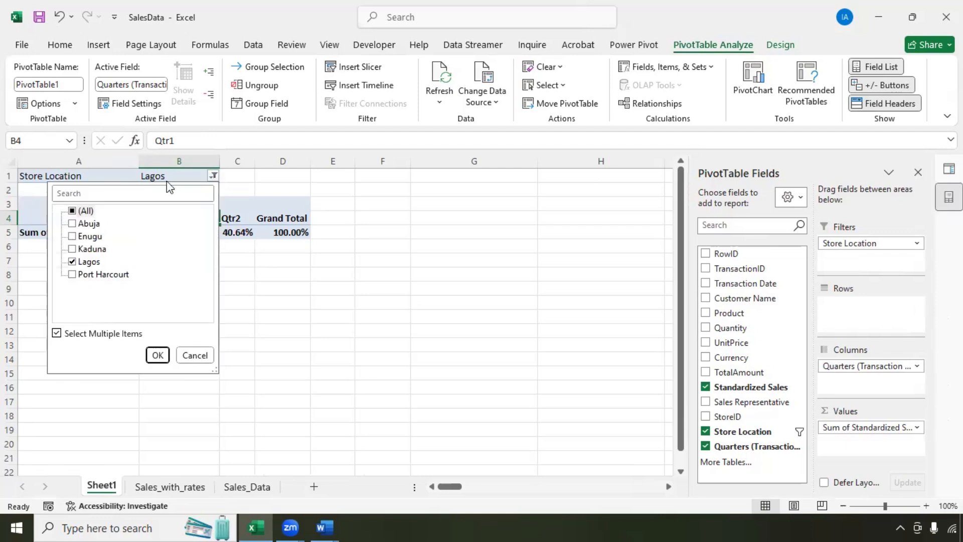
click(73, 213)
click(157, 355)
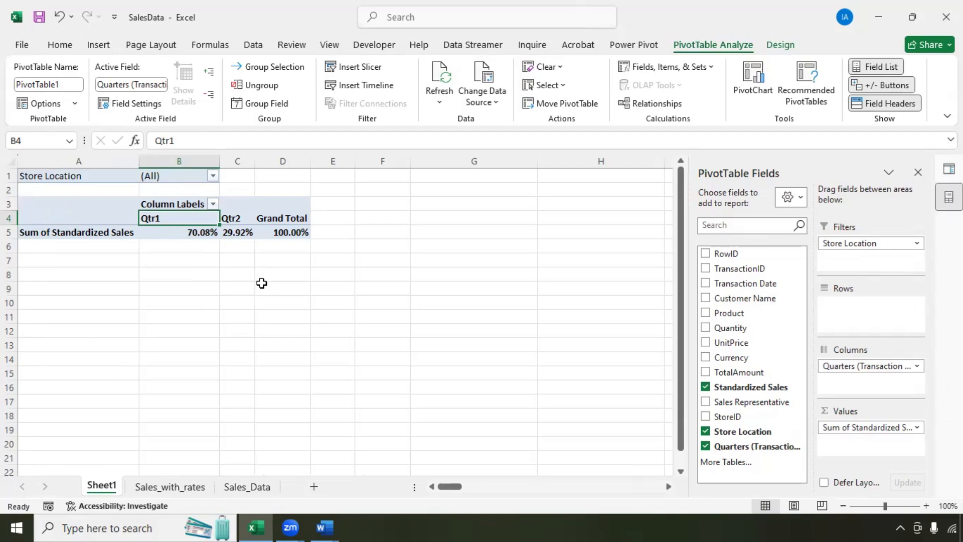
click(99, 275)
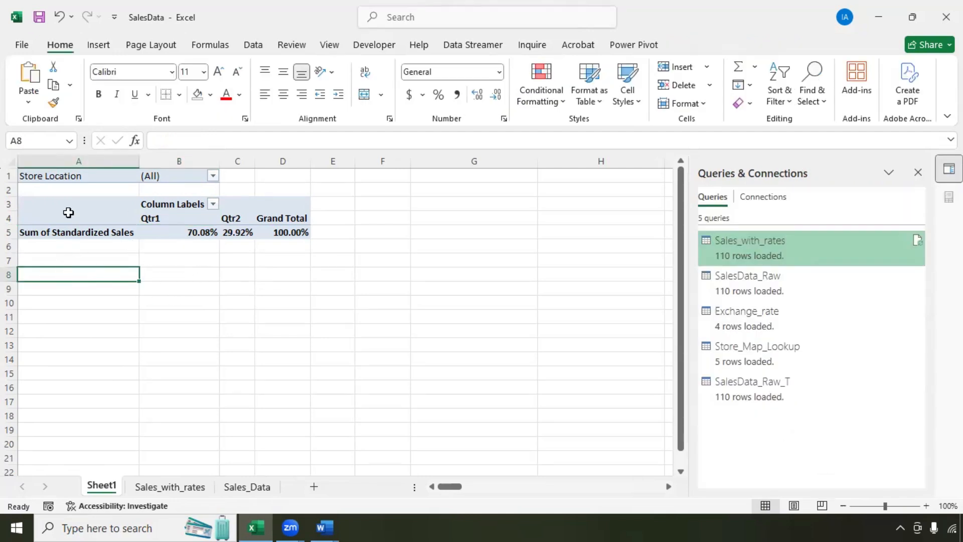
Step: Insert a PivotTable at Sheet1!$A$8 sourced from the whole Sales_with_rates table
click(98, 45)
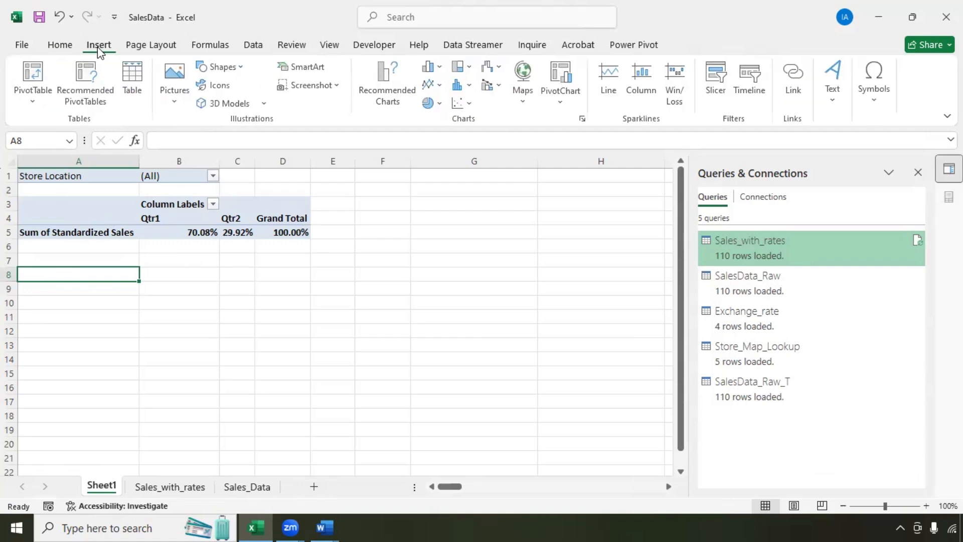
click(42, 70)
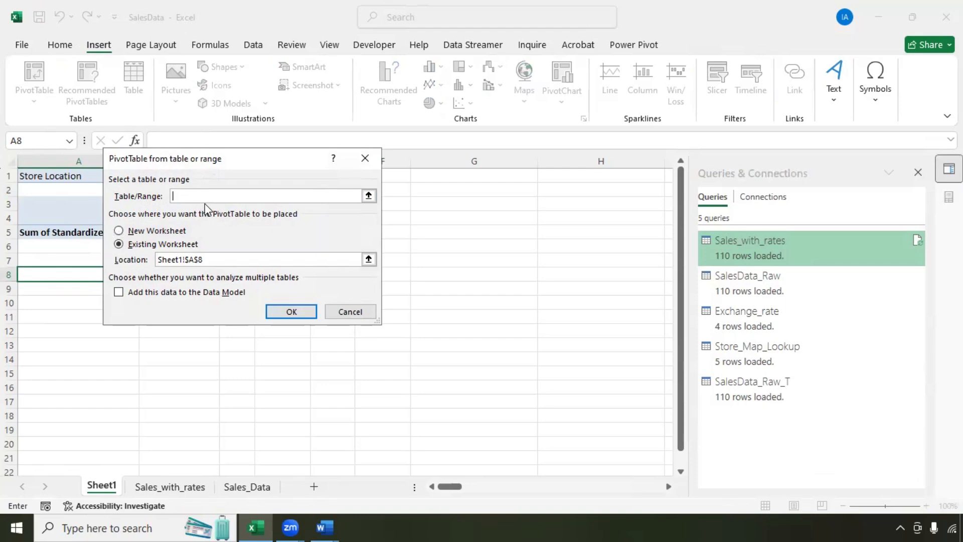
click(170, 486)
click(182, 404)
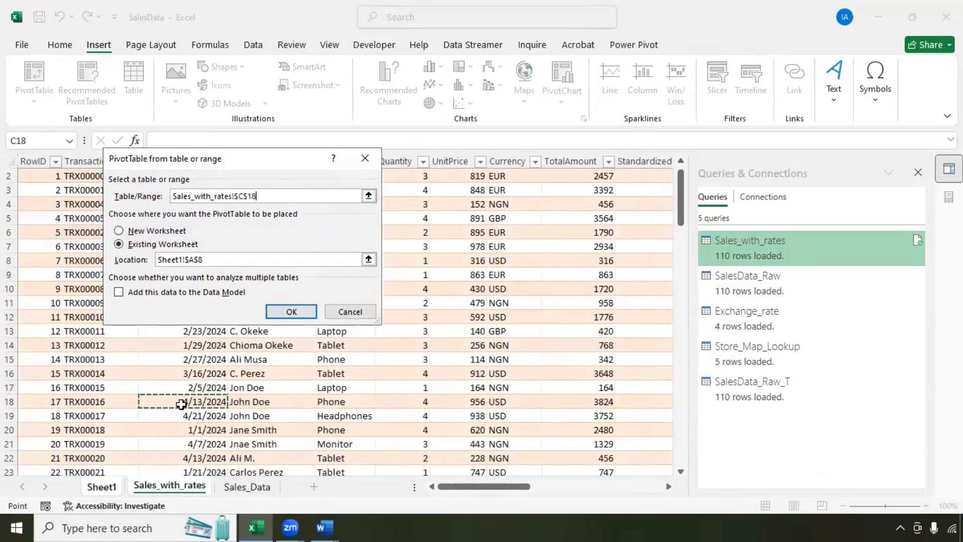
drag(276, 197, 167, 200)
key(BackSpace)
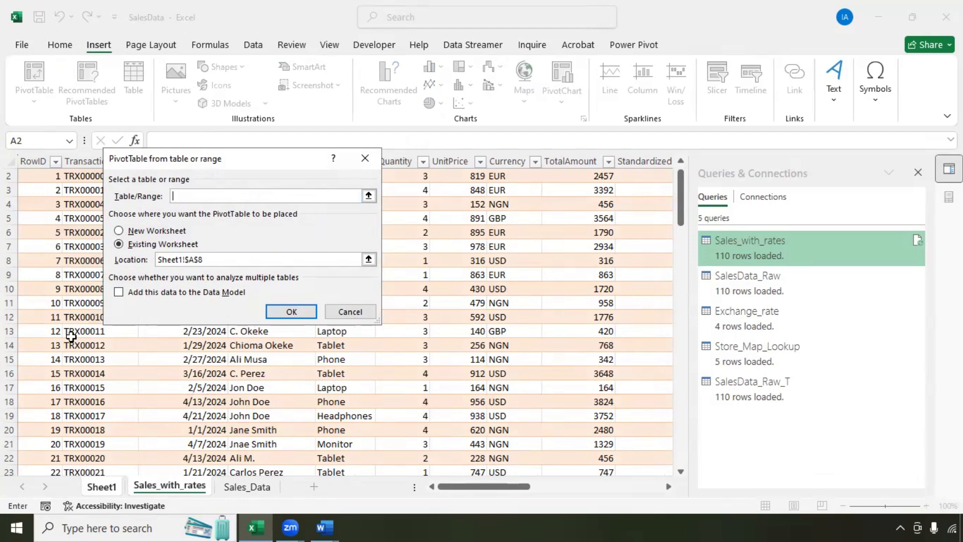
click(70, 335)
key(ctrl+a)
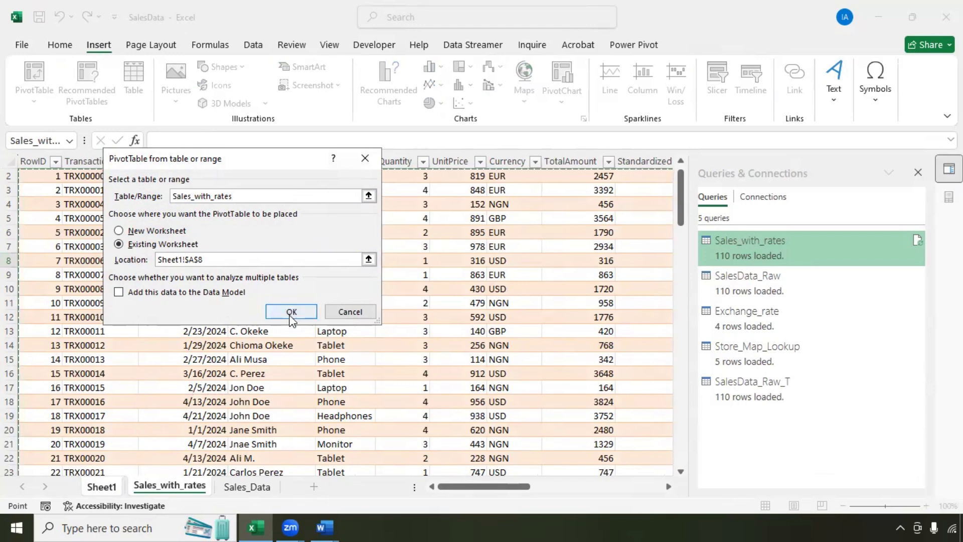
click(294, 311)
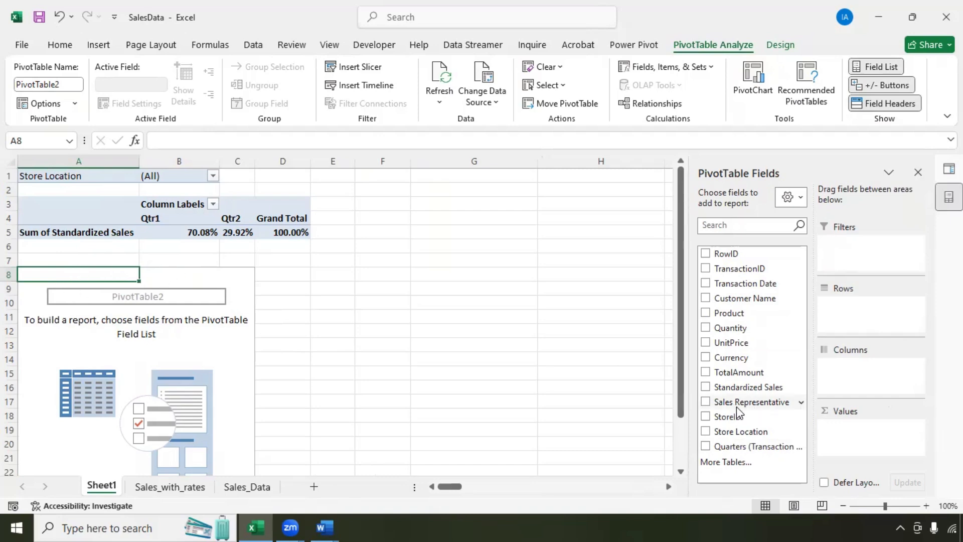
Step: Put Standardized Sales in Values and Store Location in Rows of the new pivot
drag(748, 387, 870, 431)
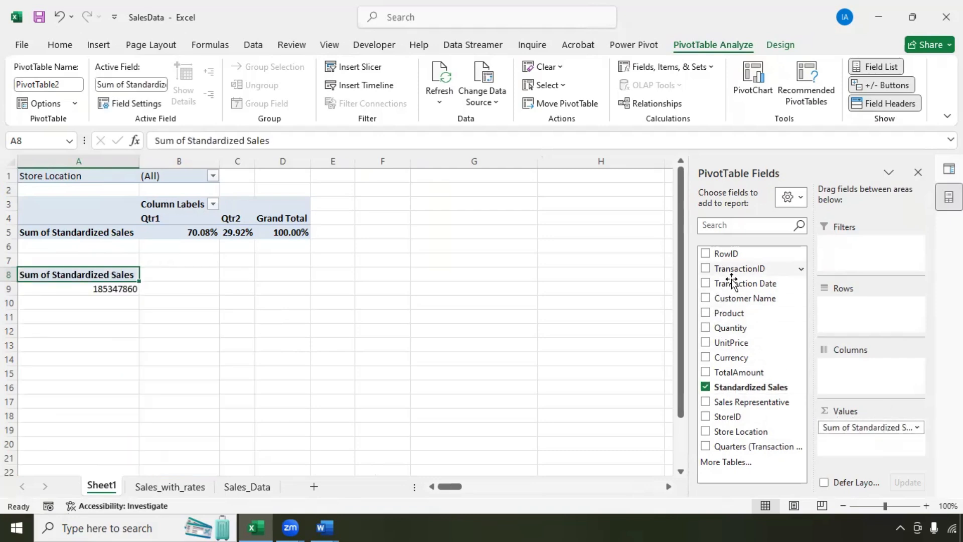
drag(731, 432, 851, 312)
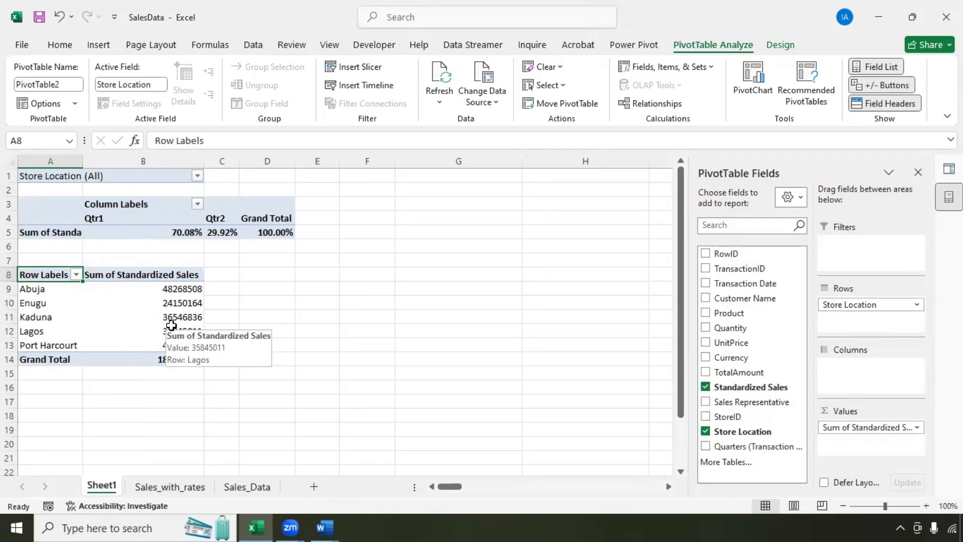
click(279, 275)
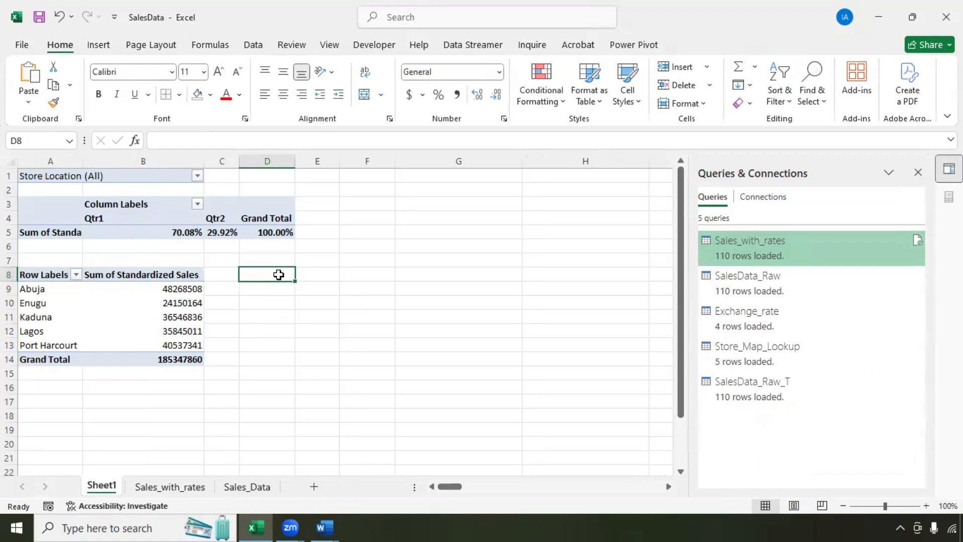
Step: Enter bold Store Location, Sales and Rank headings in D8:F8, widening column D
text(S)
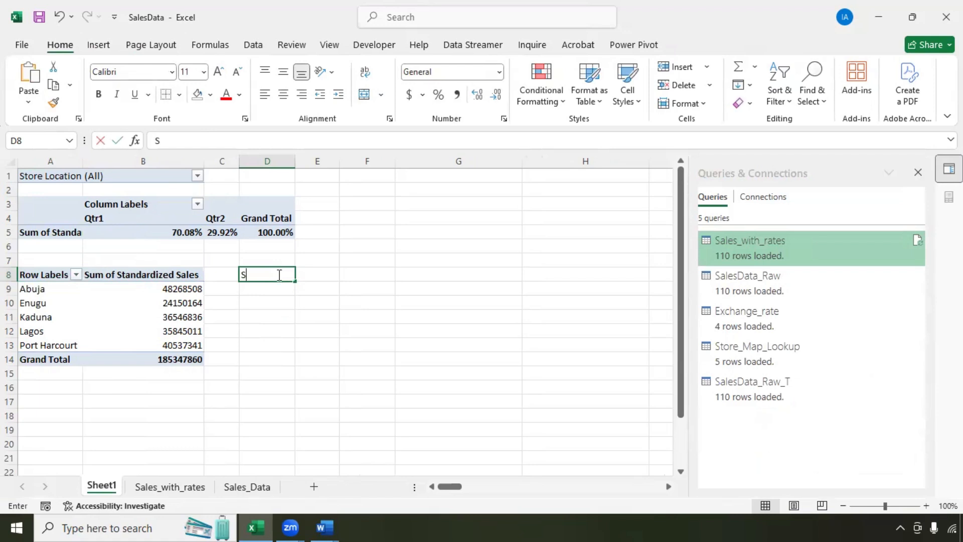
text(tore Location)
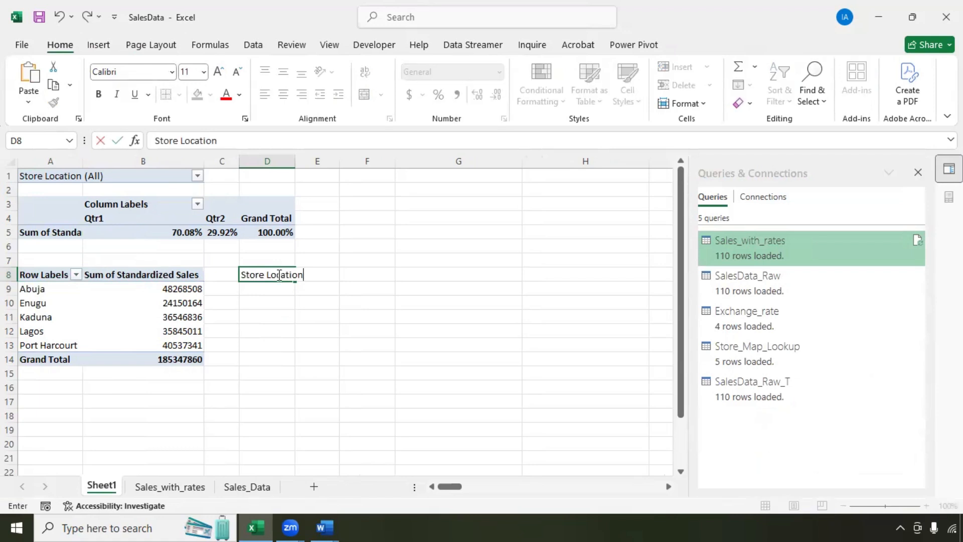
click(340, 278)
click(321, 276)
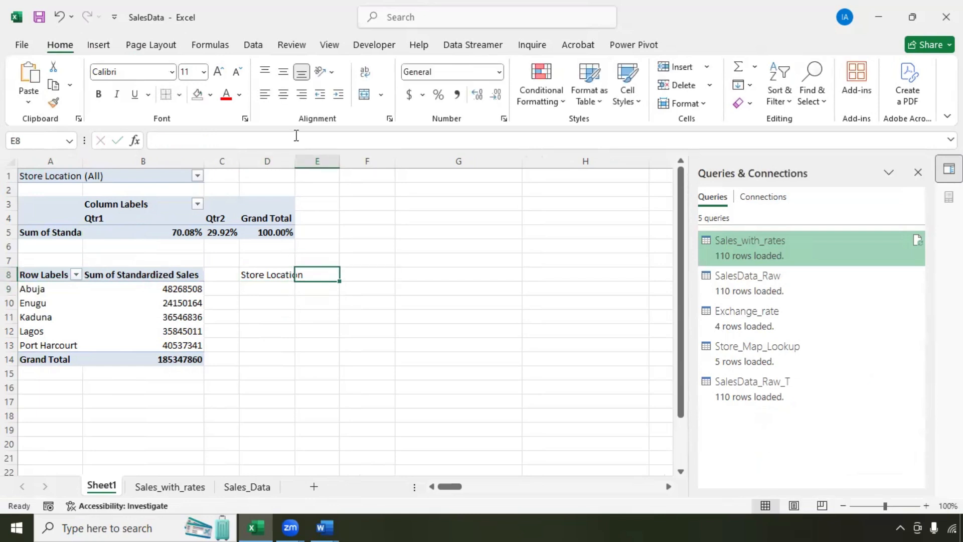
double_click(295, 161)
text(Sales)
key(Tab)
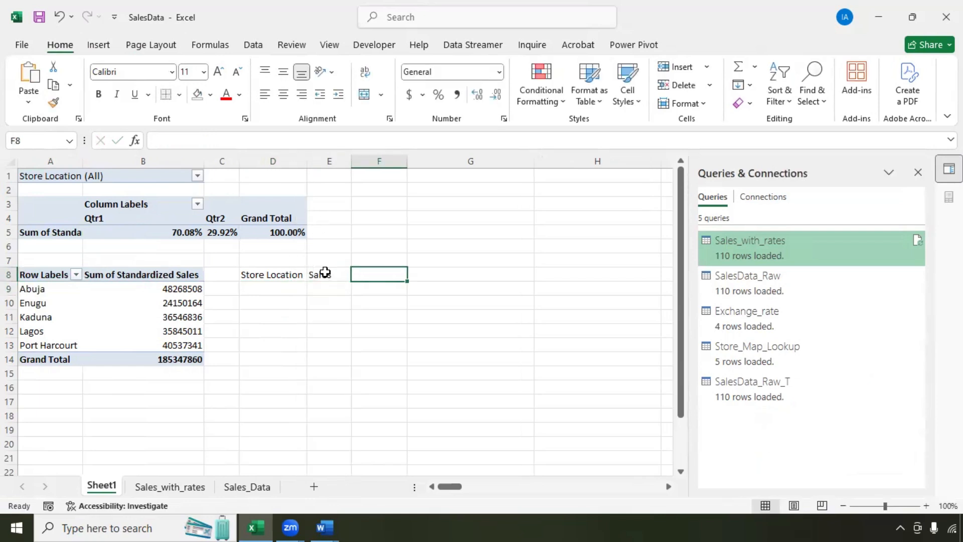
text(Rank)
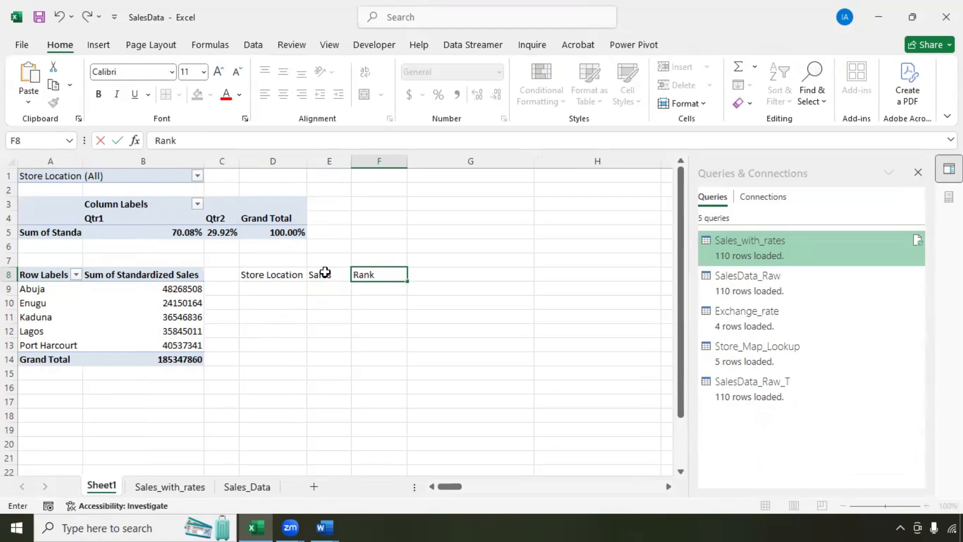
drag(273, 274, 379, 275)
key(ctrl+b)
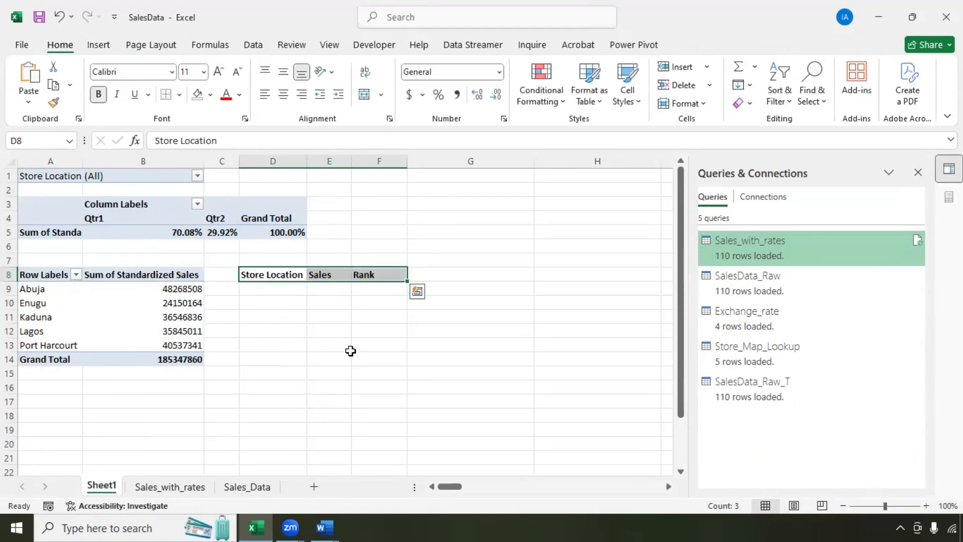
Step: Copy the five store names from A9:A13 into D9:D13
click(44, 293)
drag(45, 293, 49, 340)
key(ctrl+c)
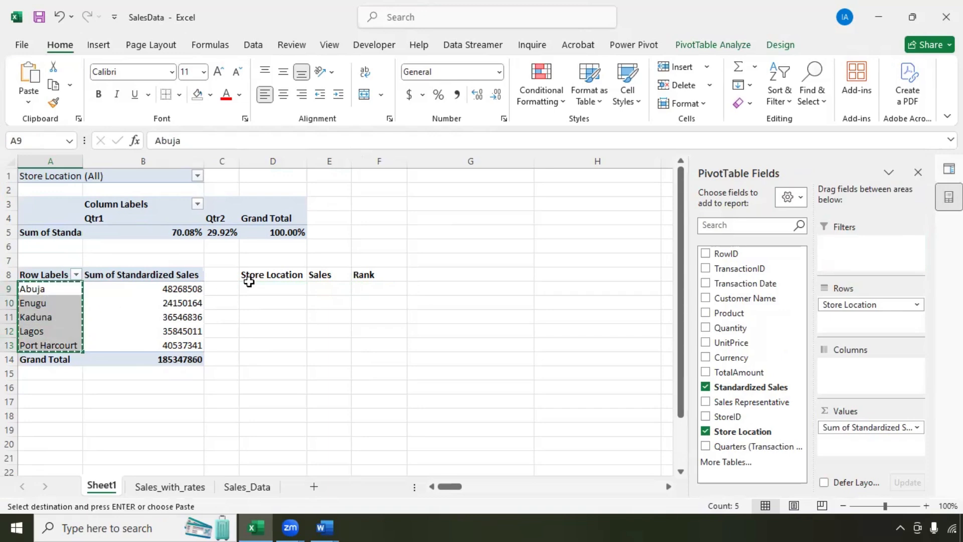
click(269, 287)
key(ctrl+v)
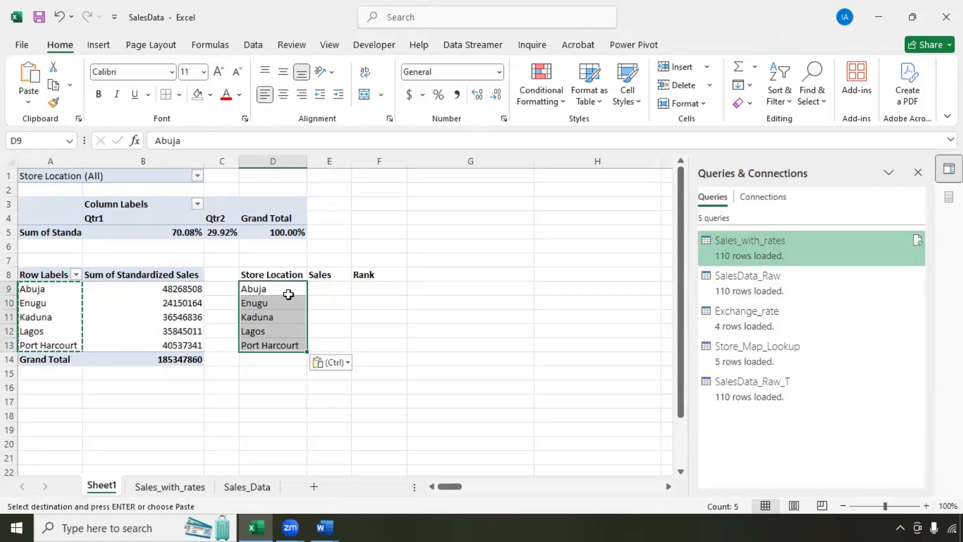
click(324, 289)
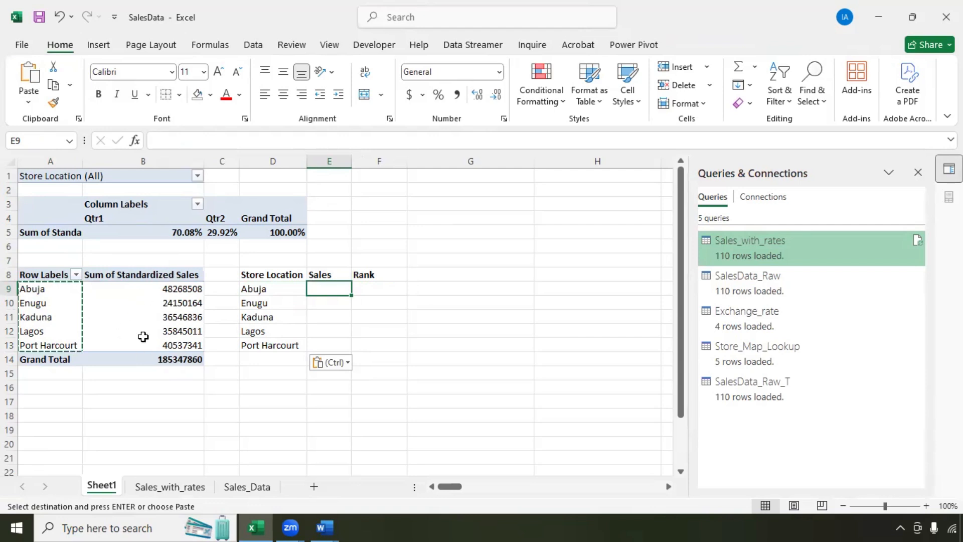
Step: Reference Abuja's pivot sales total in E9, clearing the wrong copies in E10:E13
text(=)
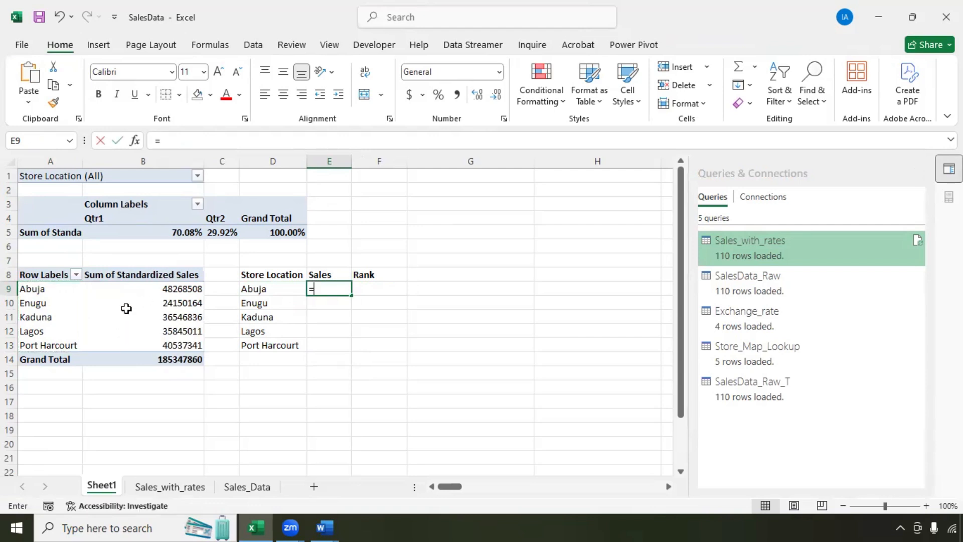
click(125, 288)
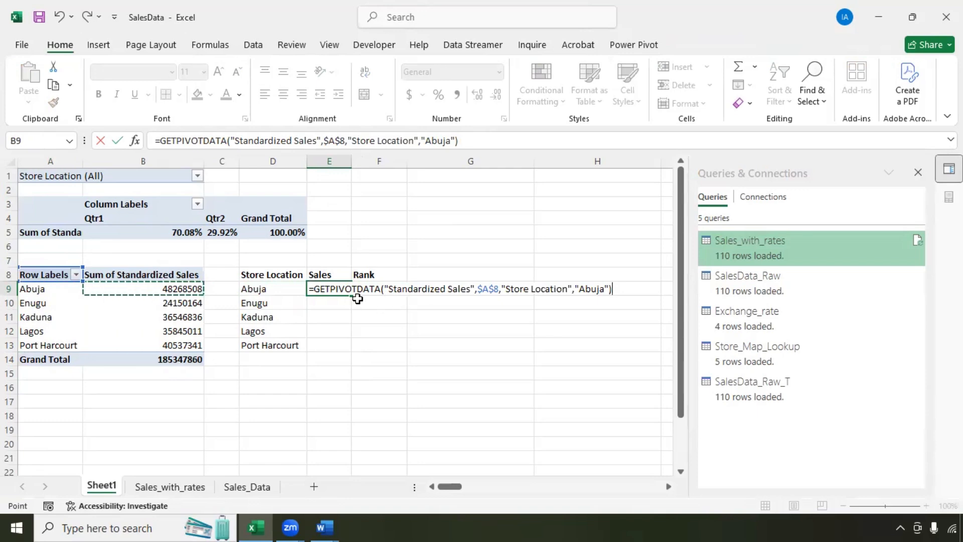
key(Return)
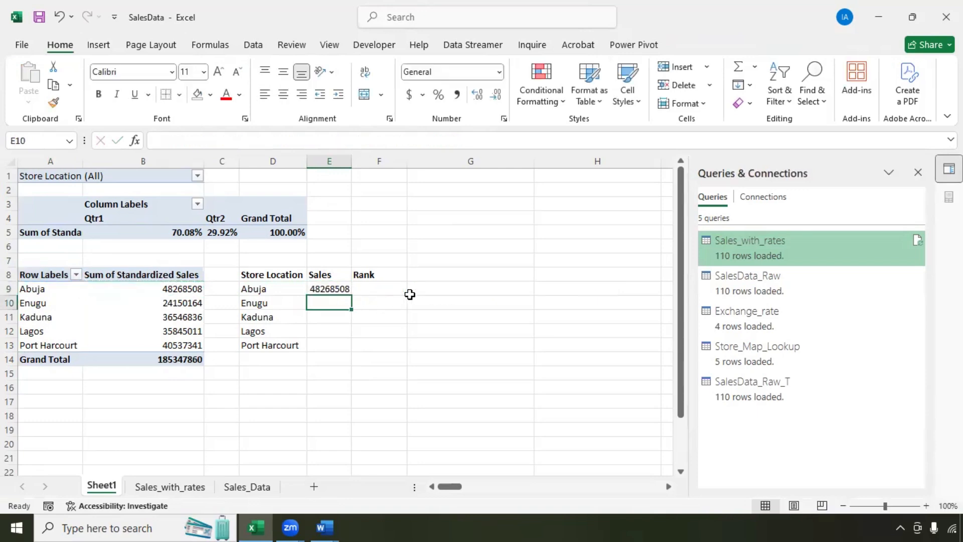
key(Up)
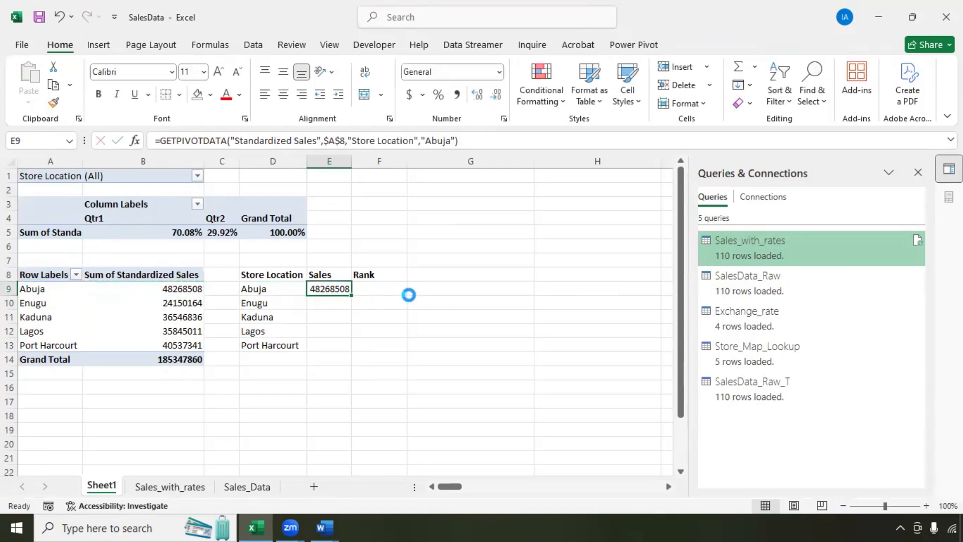
text(=)
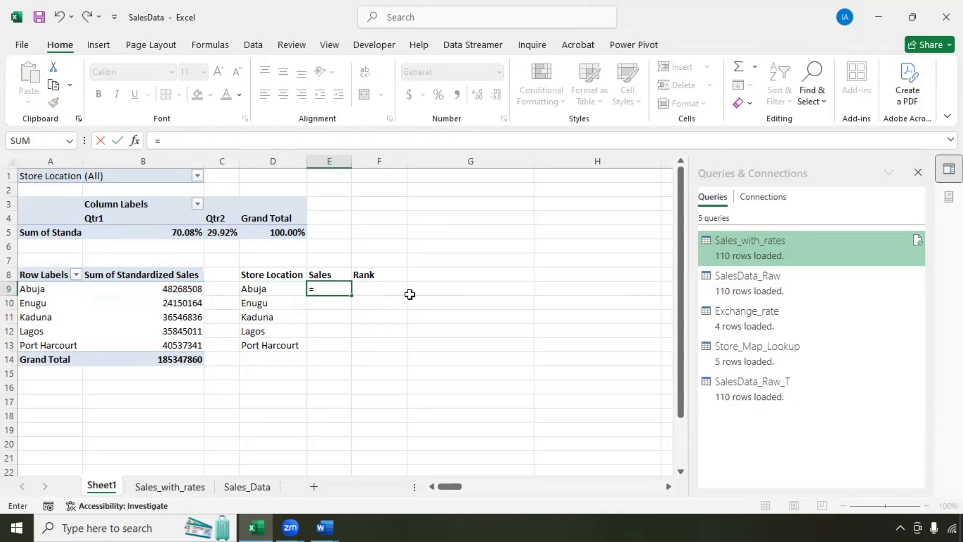
click(173, 289)
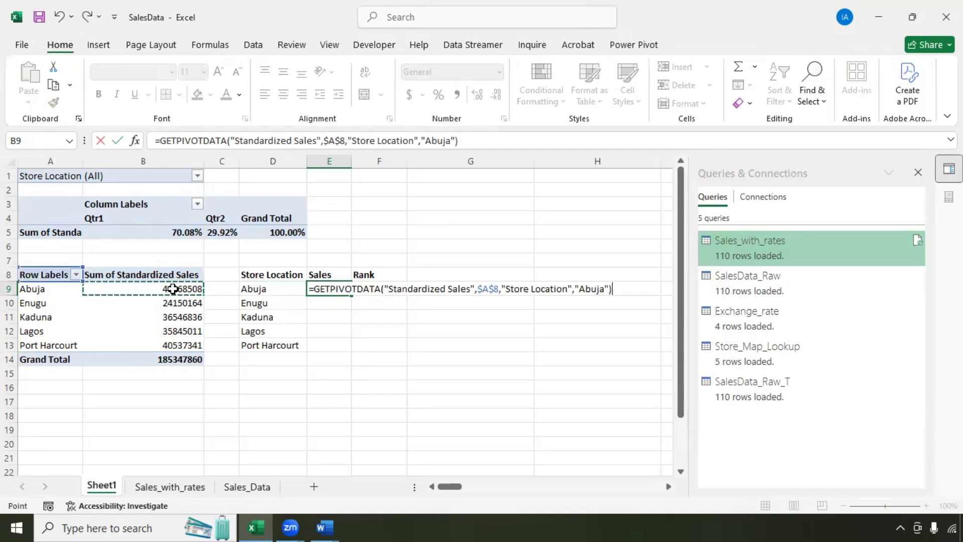
key(Return)
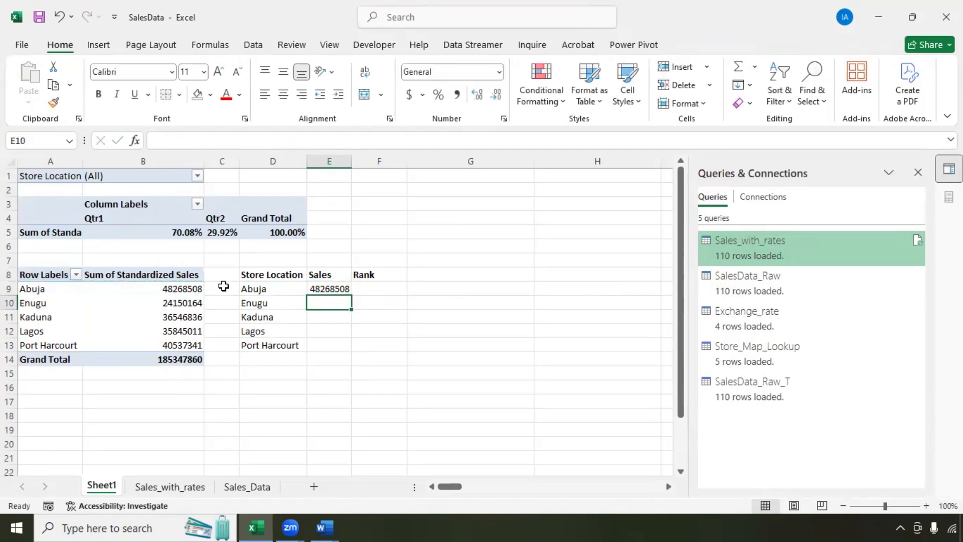
click(326, 287)
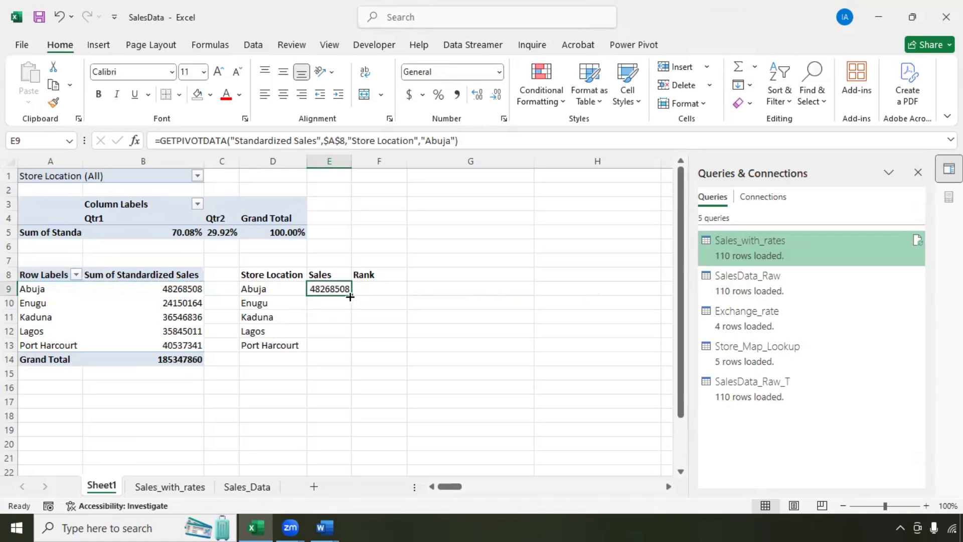
double_click(350, 297)
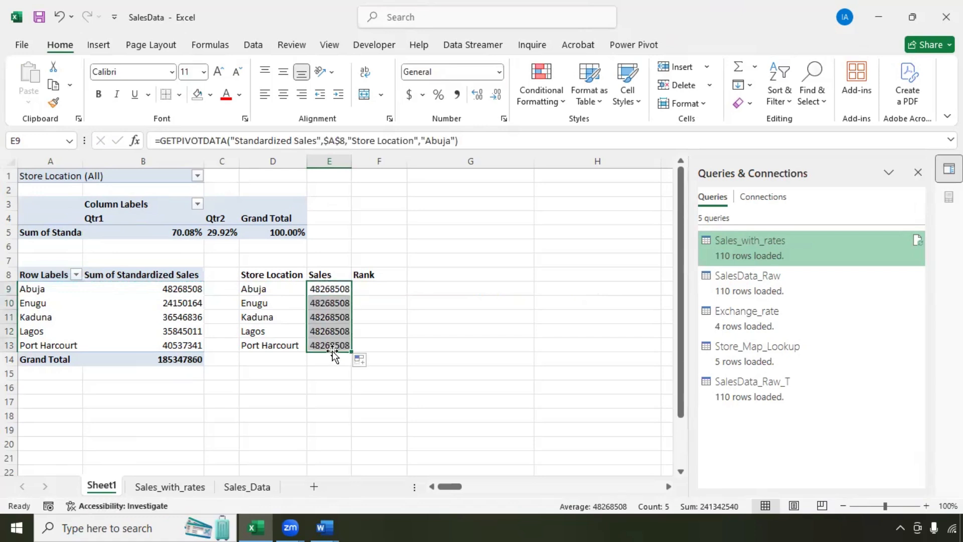
click(320, 294)
drag(322, 304, 332, 348)
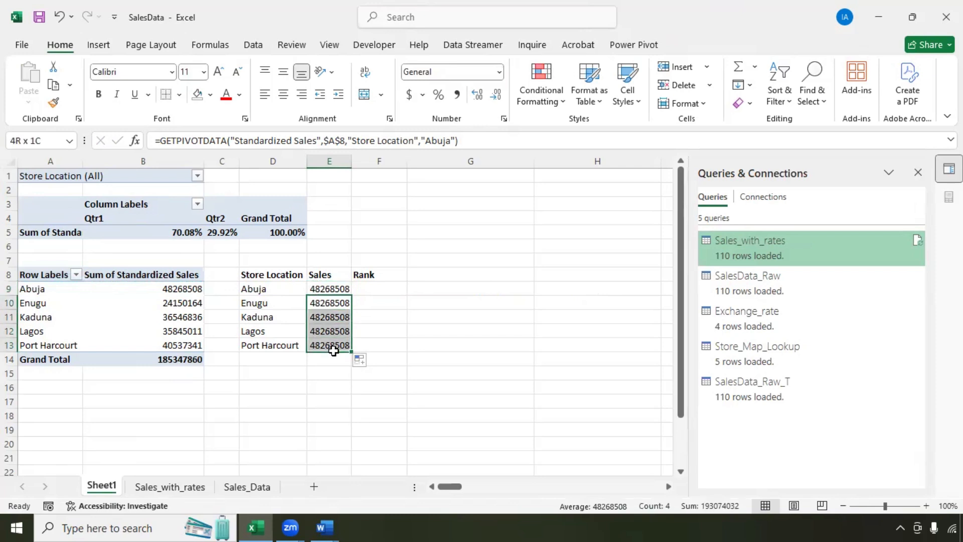
key(Delete)
Step: Make the E9 GETPIVOTDATA formula use the store name in D9 and fill it to E13
click(324, 288)
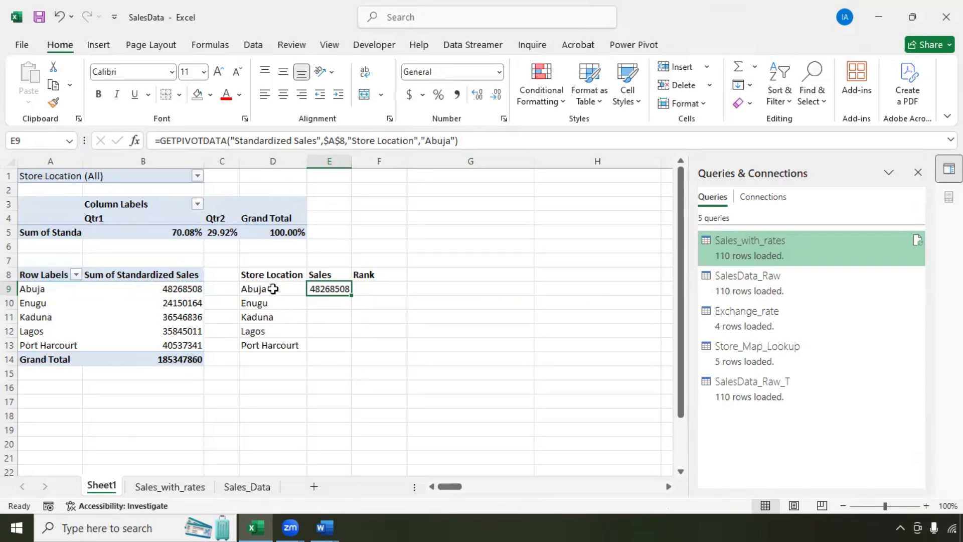
click(456, 141)
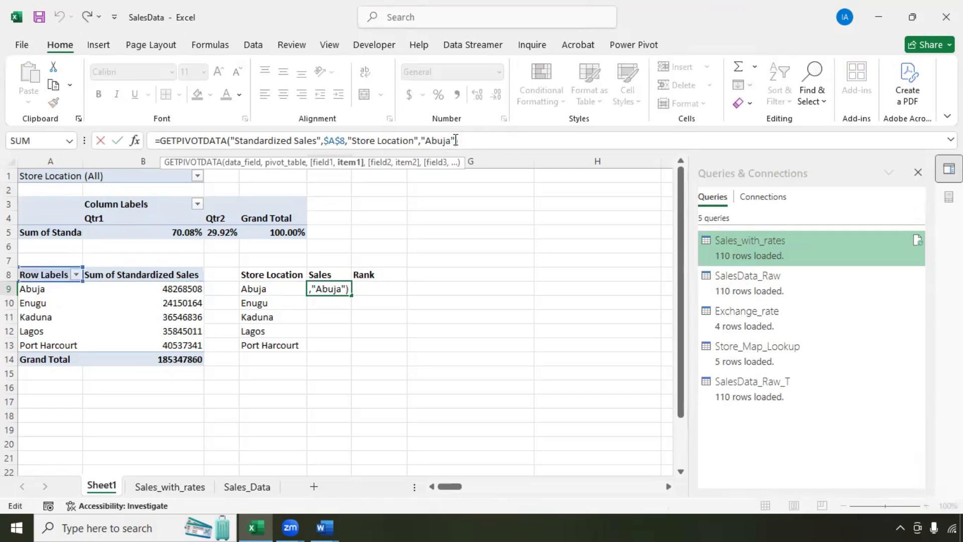
key(BackSpace)
key(BackSpace)
key(BackSpace)
key(BackSpace)
key(BackSpace)
key(BackSpace)
key(BackSpace)
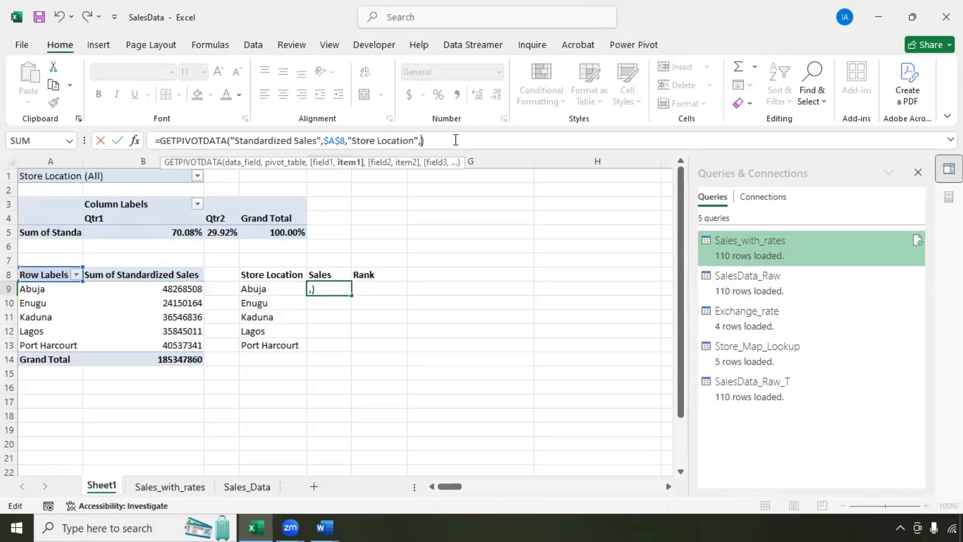
click(262, 290)
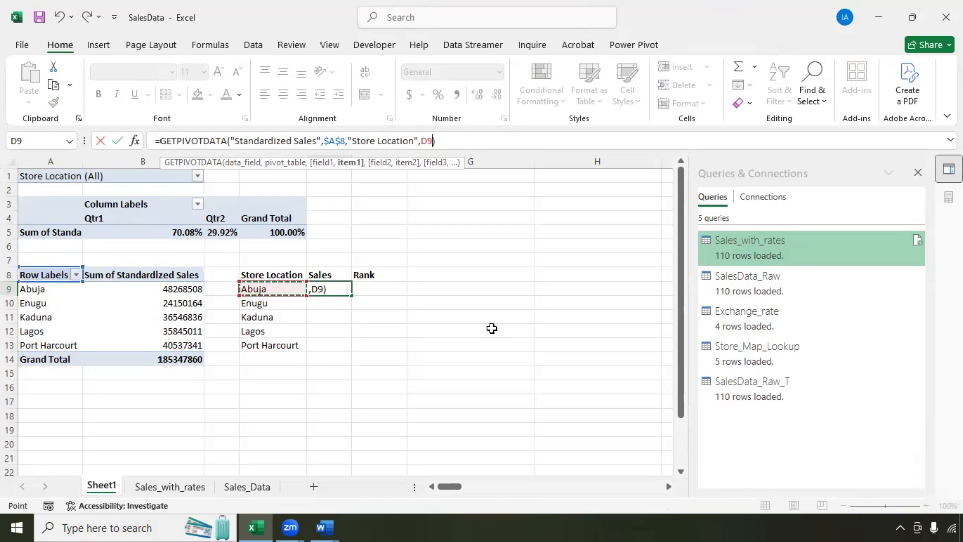
key(Return)
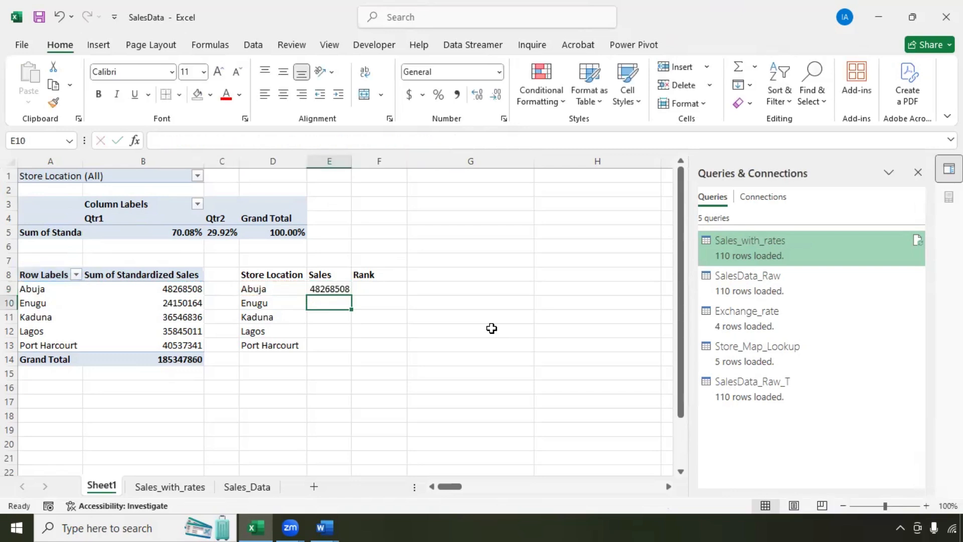
click(342, 289)
double_click(352, 297)
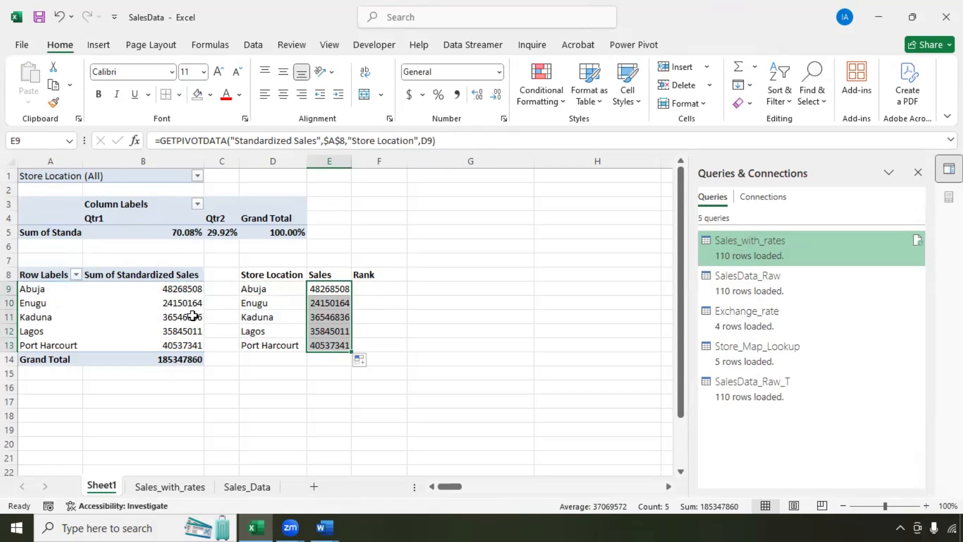
double_click(329, 320)
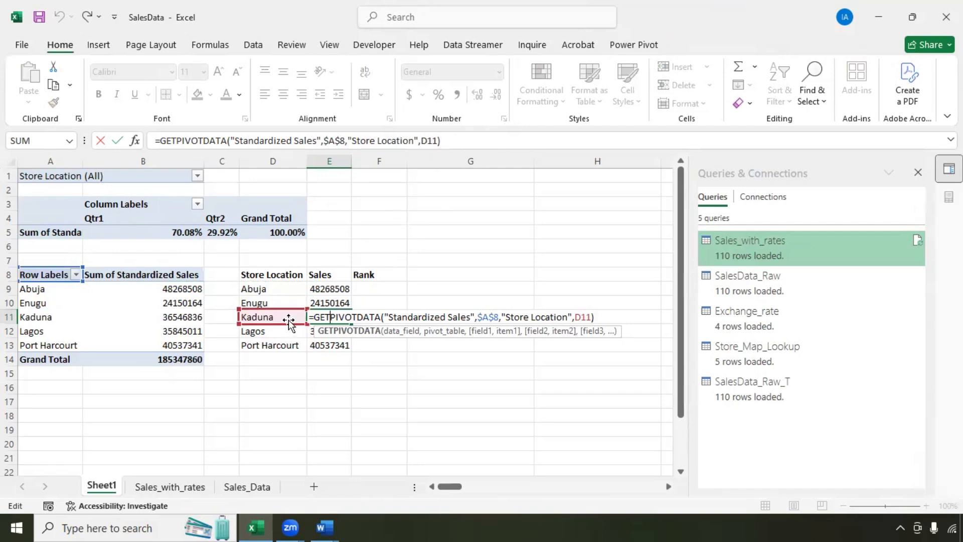
key(Return)
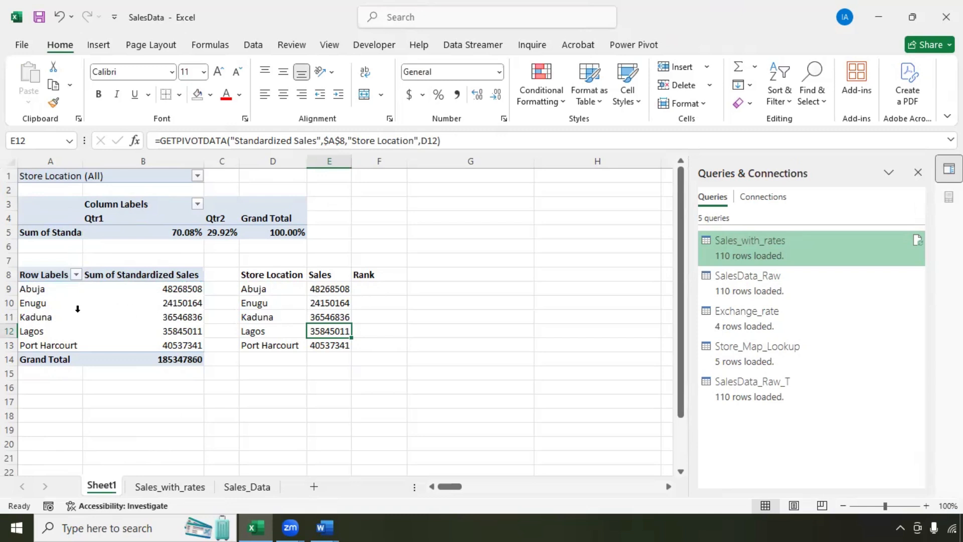
click(374, 290)
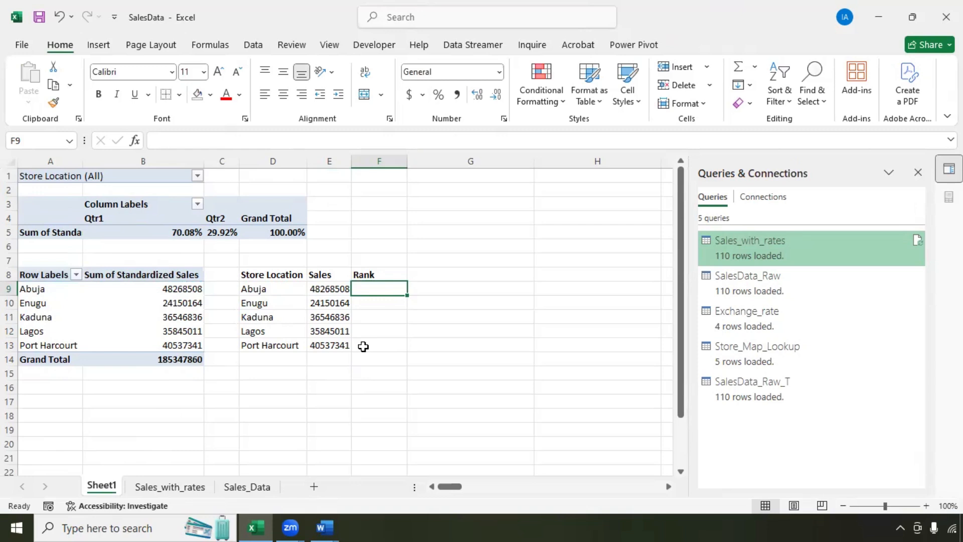
Step: Enter =RANK(E9,$E$9:$E$13,0) in F9 to rank Abuja's sales descending
text(=RANK()
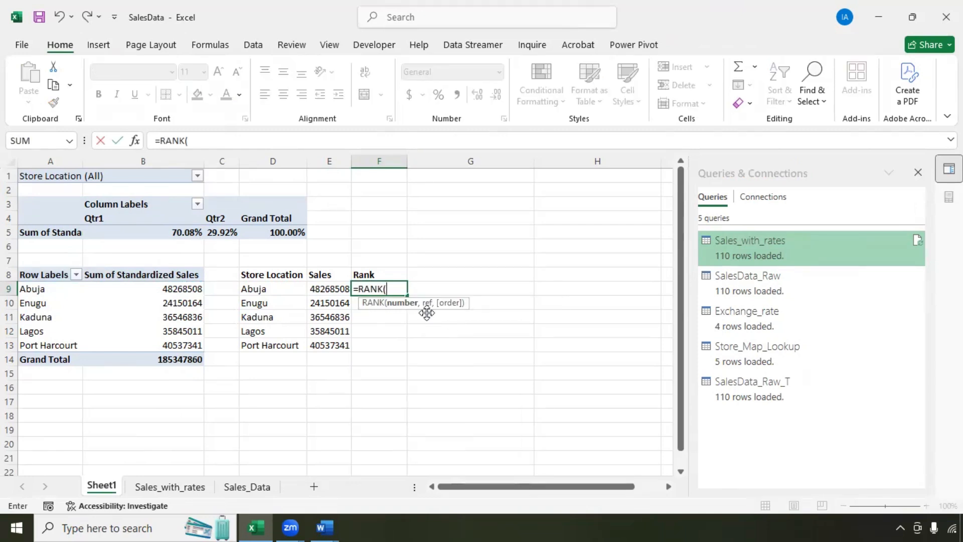
click(331, 290)
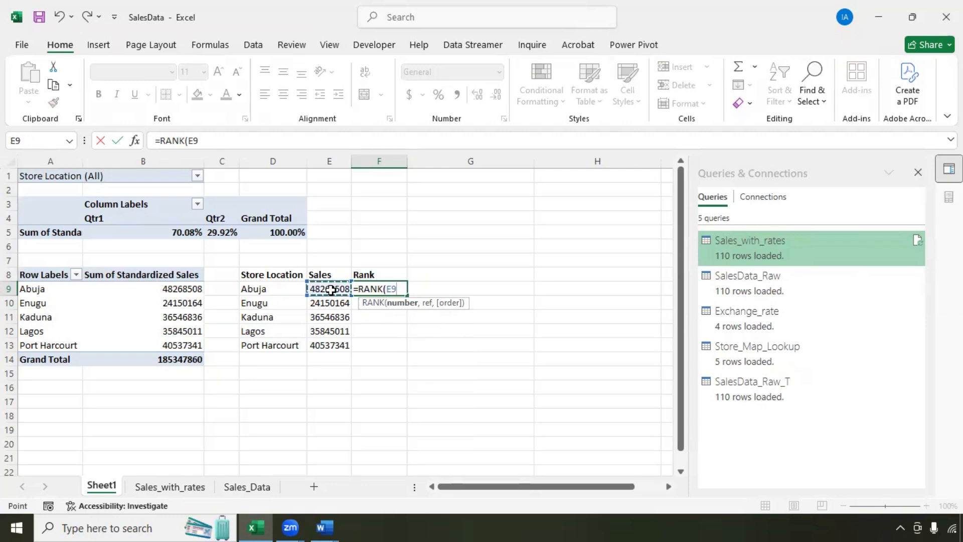
text(,)
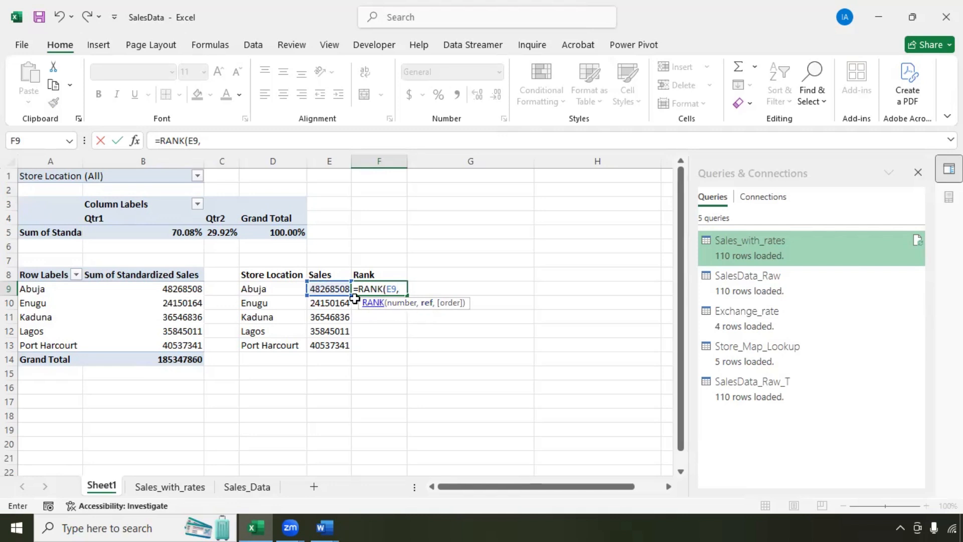
drag(329, 290, 337, 340)
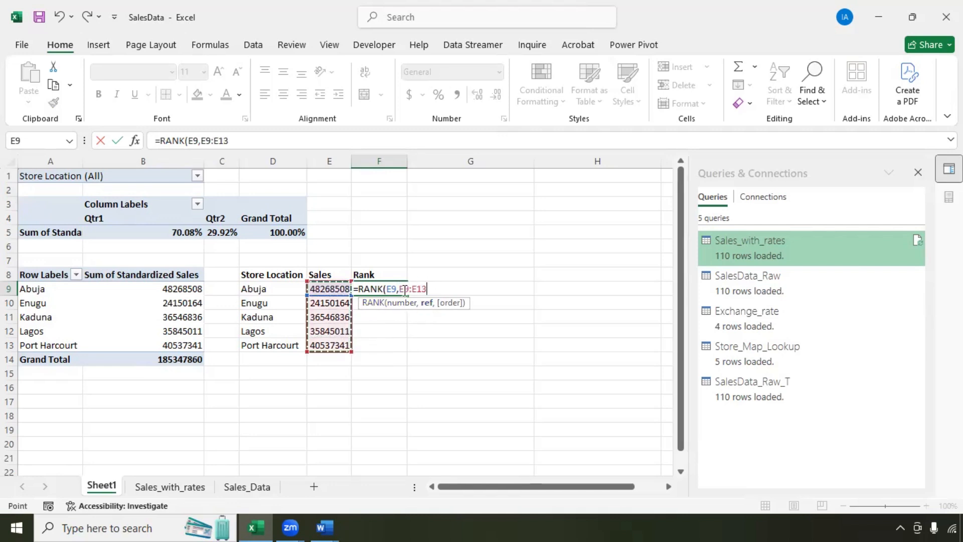
key(F2)
key(F4)
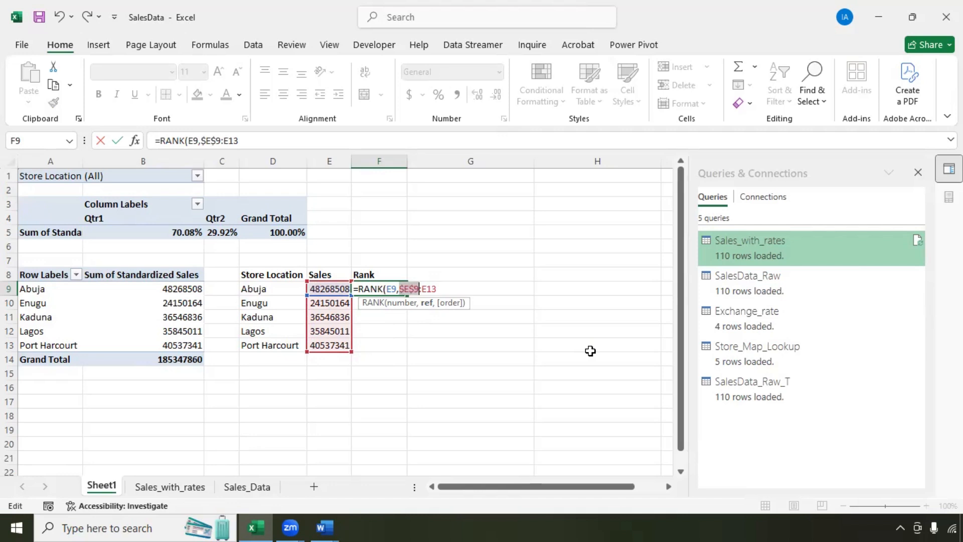
click(427, 289)
key(F4)
click(457, 290)
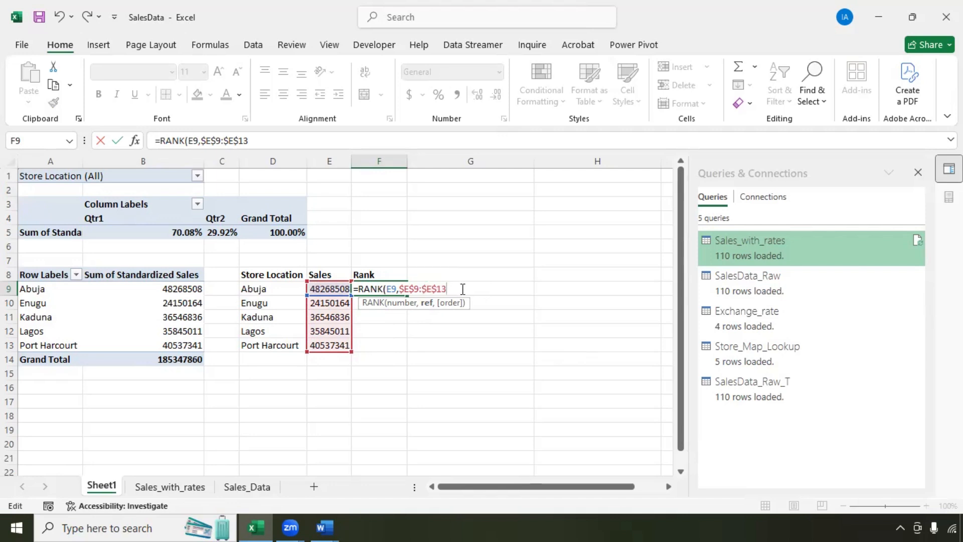
text(,)
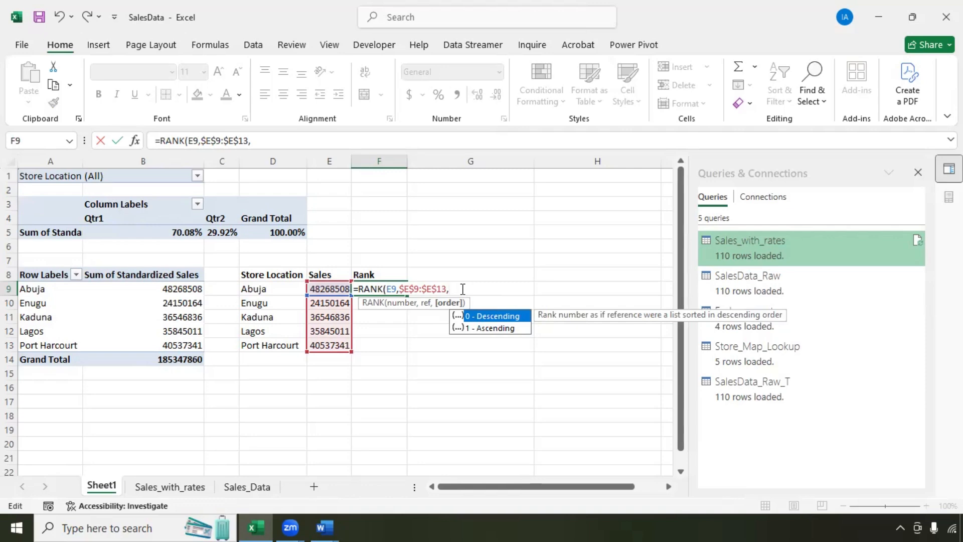
text(0)
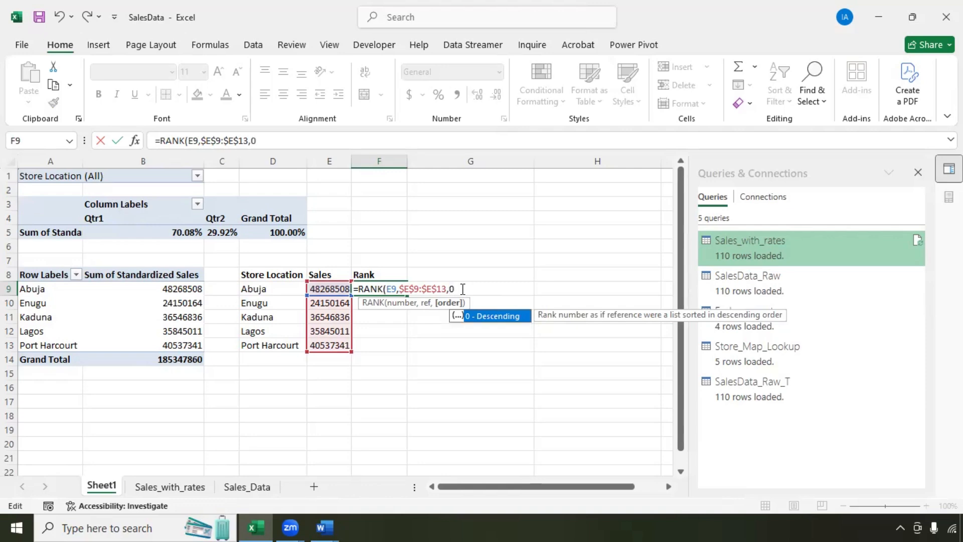
text())
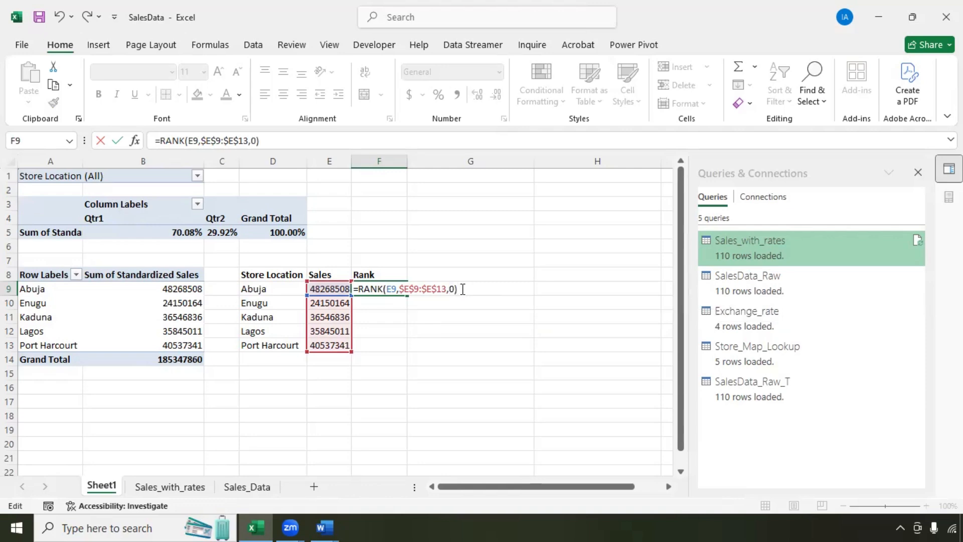
key(Return)
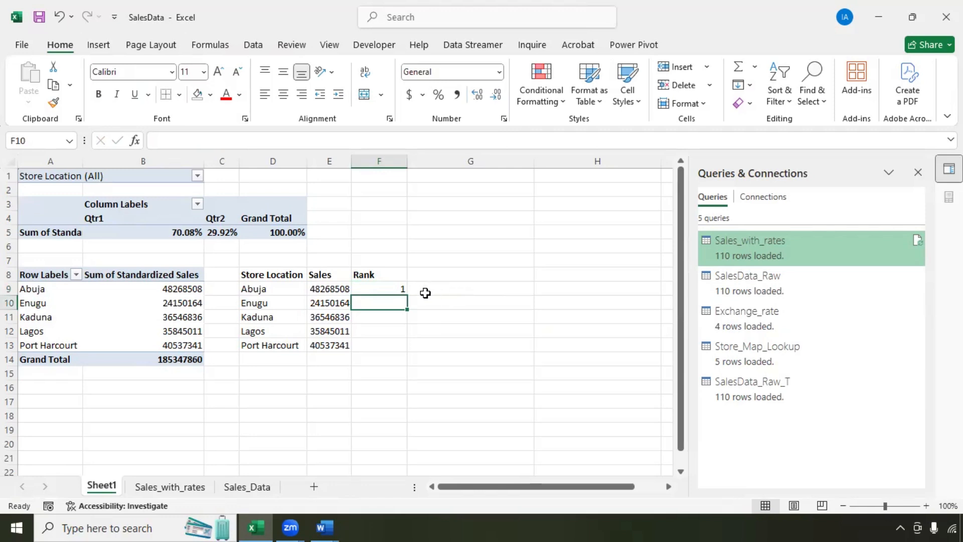
click(395, 289)
Step: Fill the rank formula down to F13 and format E9:E13 as US dollar accounting
double_click(407, 294)
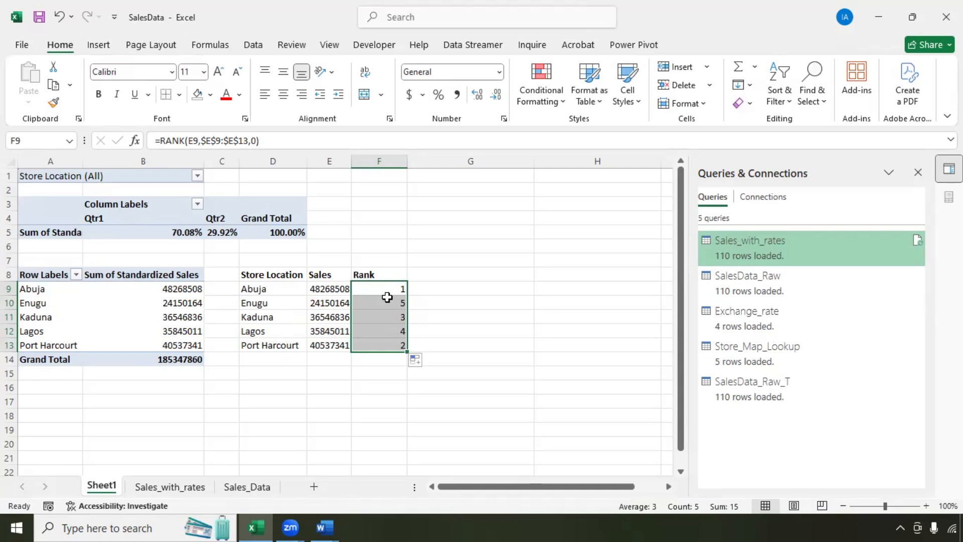
drag(329, 290, 329, 346)
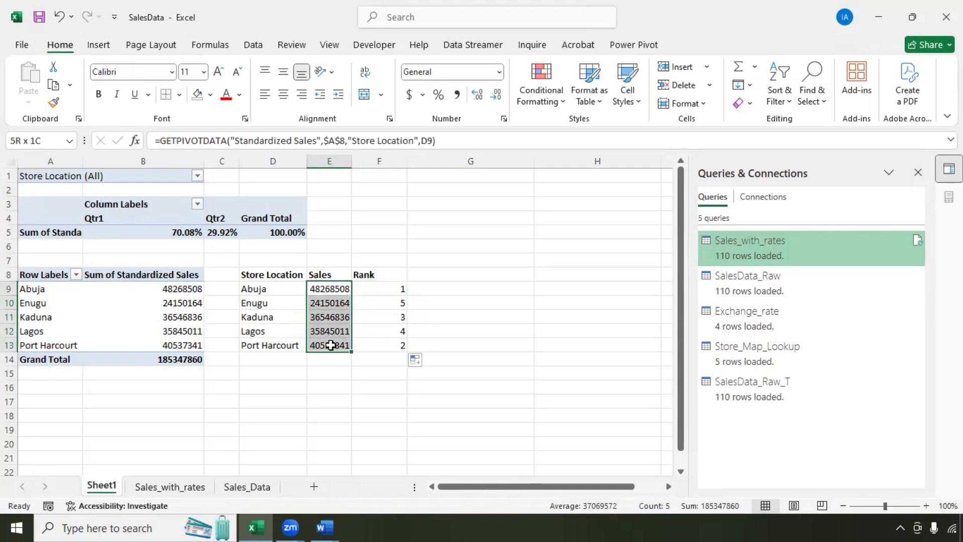
click(422, 95)
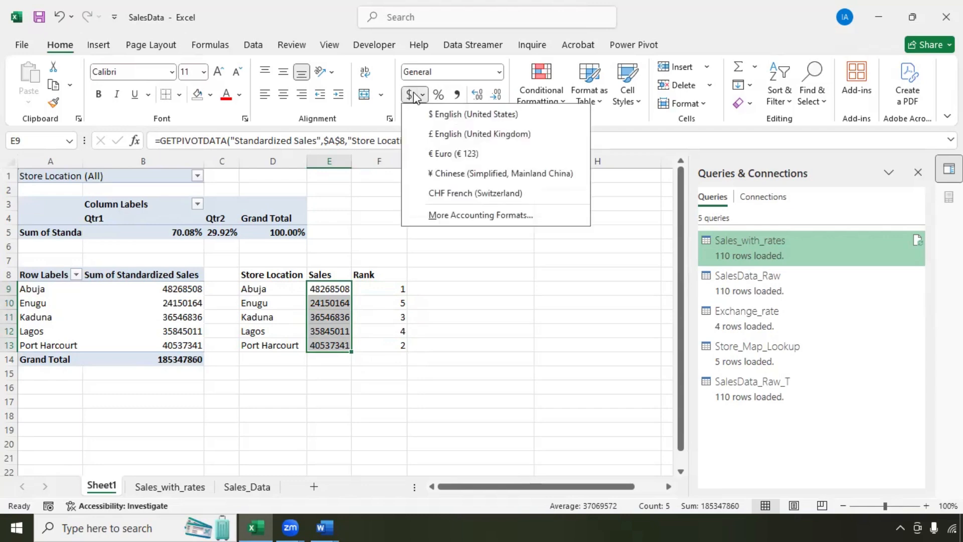
click(412, 94)
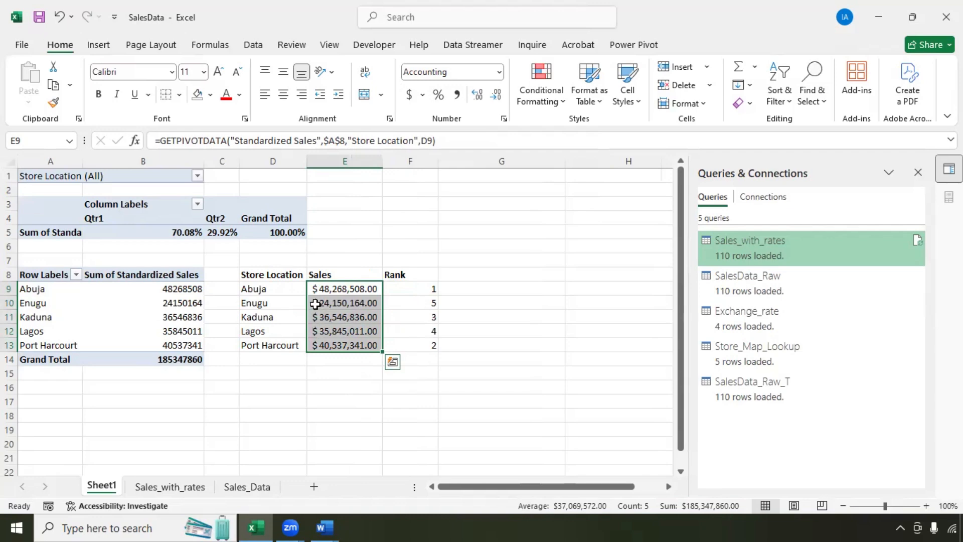
Step: Change the RANK order argument in F9 from 0 to 1 for ascending ranking
double_click(418, 288)
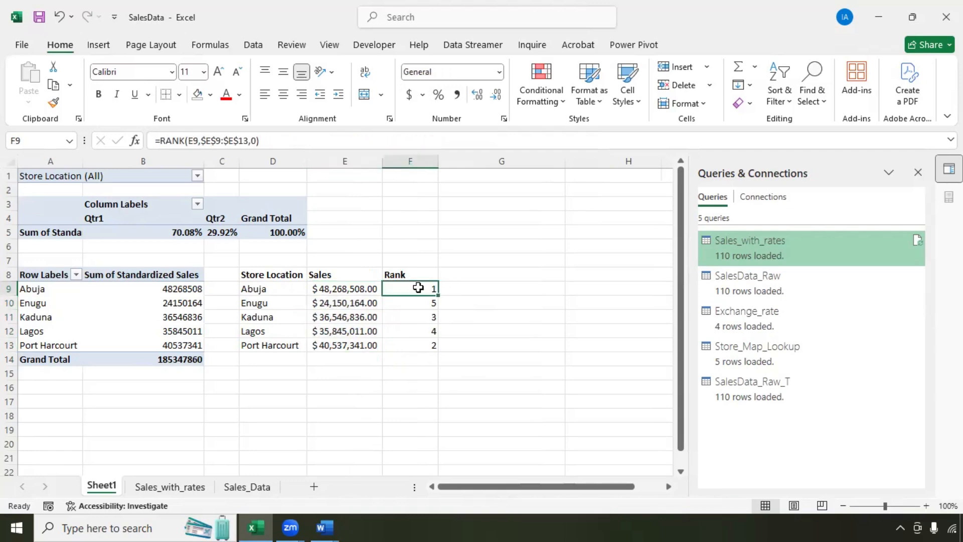
click(486, 290)
key(BackSpace)
text(1)
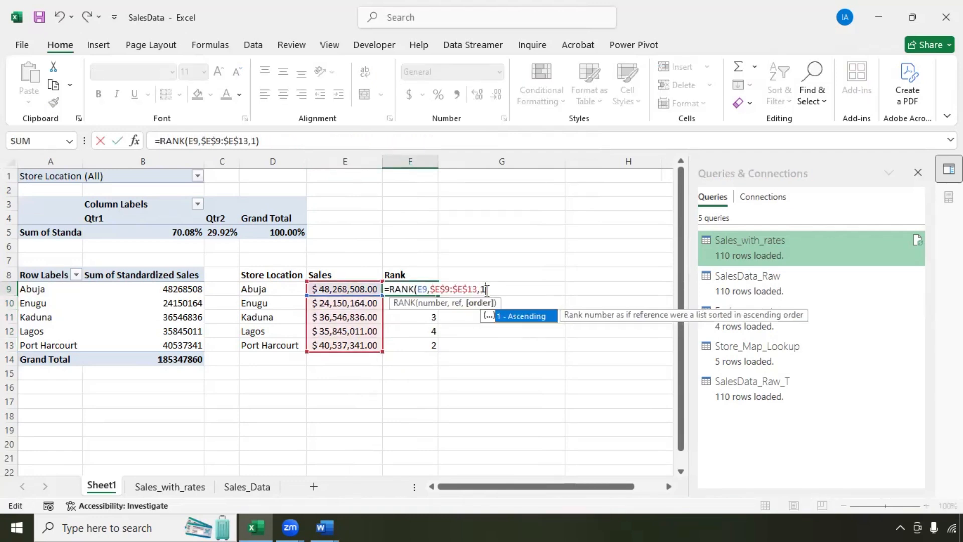
key(Return)
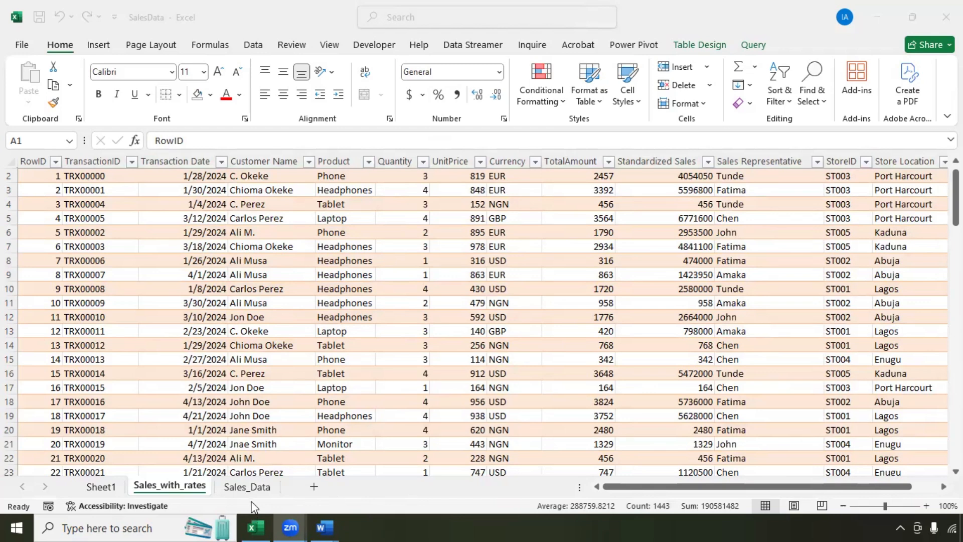
Step: Add a new worksheet named Data Dictionary
click(313, 486)
double_click(239, 486)
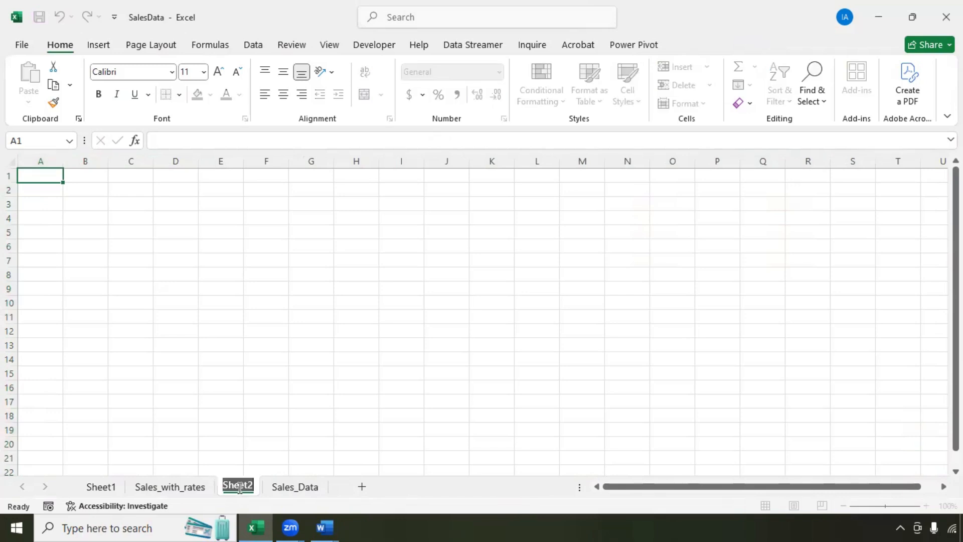
text(Data Dictionary)
key(Return)
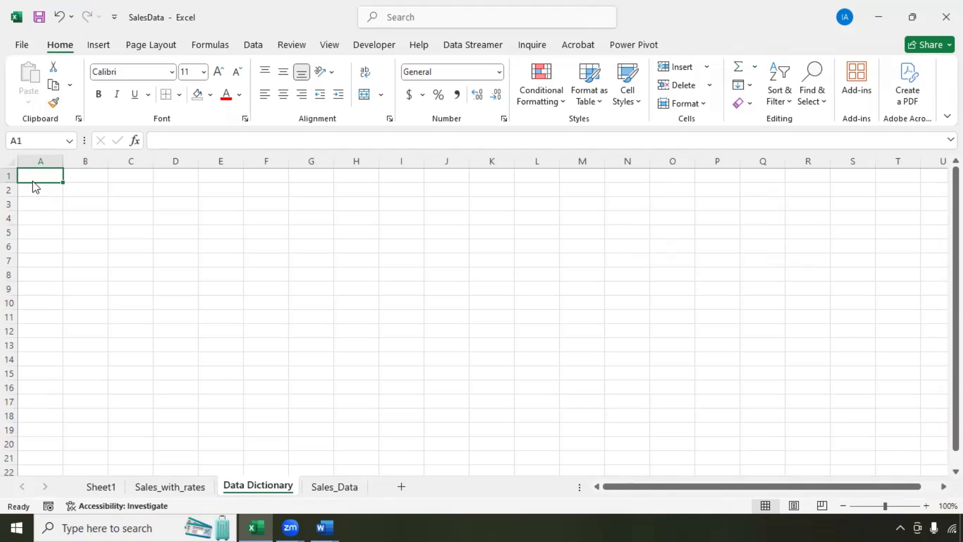
Step: Enter headers Field Name, Description, Data Type, Example Value, Constraints, Notes, Data Owner, Last Updated in A1:H1
text(ld Name)
click(91, 173)
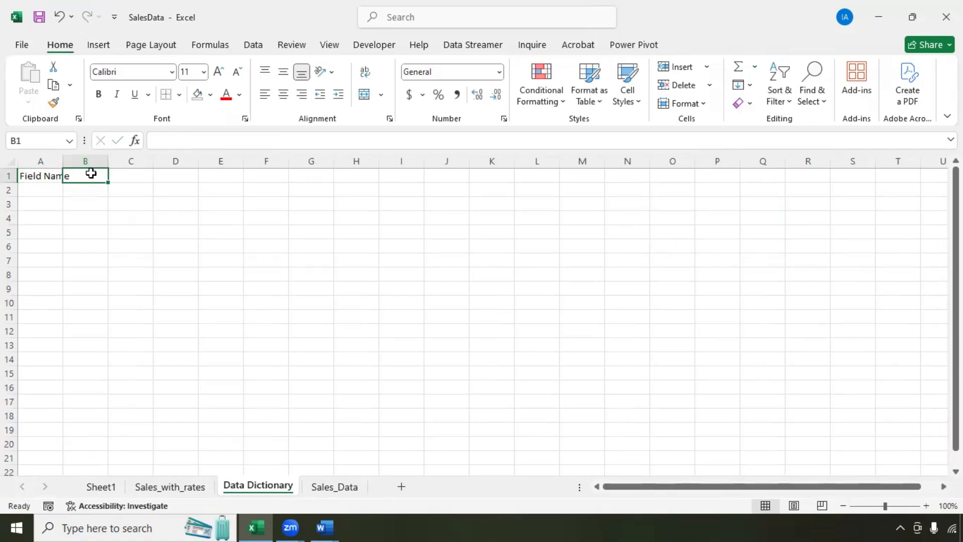
text(Description)
key(Tab)
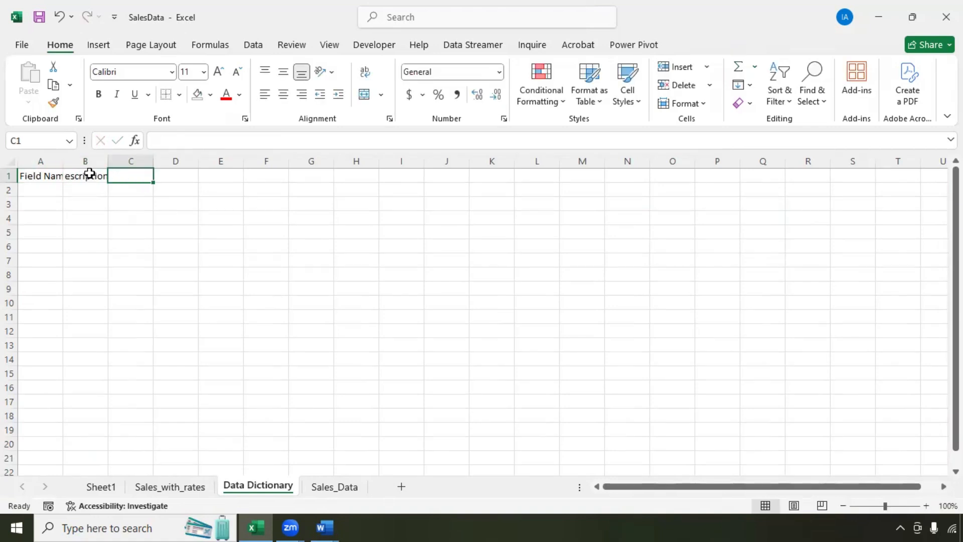
text(Data Type)
key(Tab)
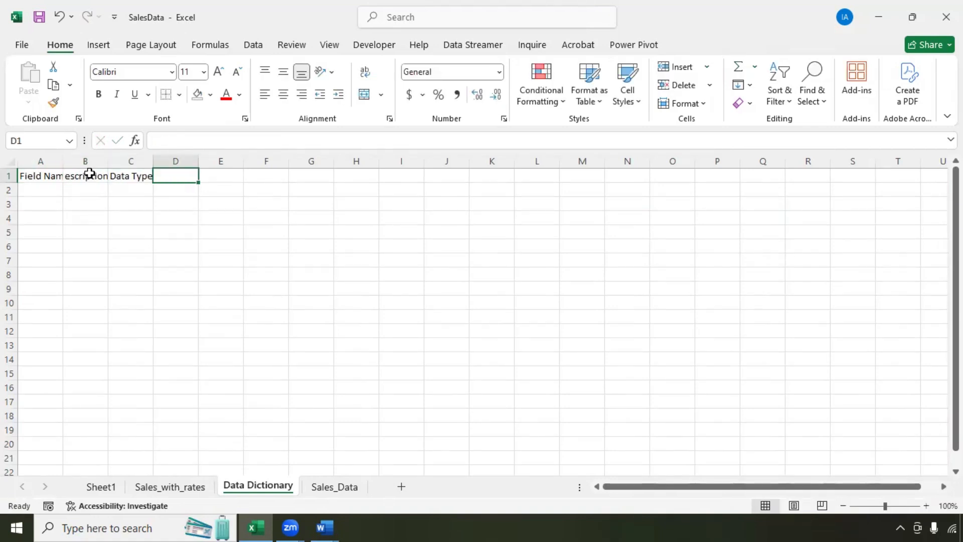
text(Example Value)
key(Tab)
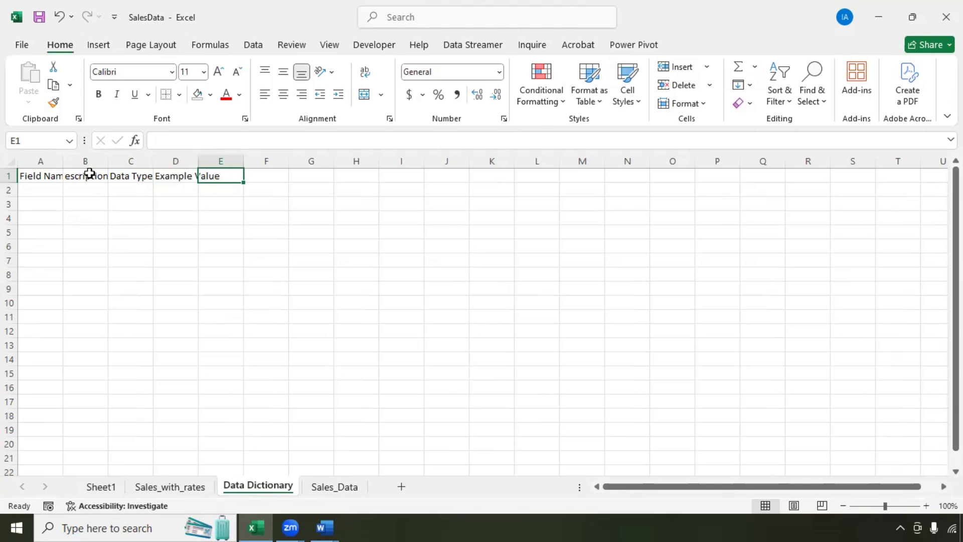
text(Constraints)
key(Tab)
text(NotesNotes)
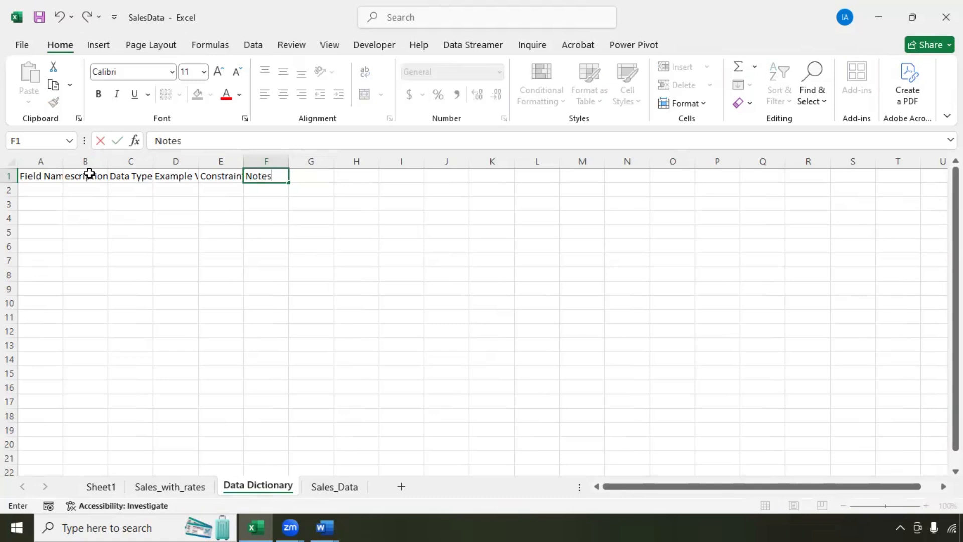
key(Tab)
text(D)
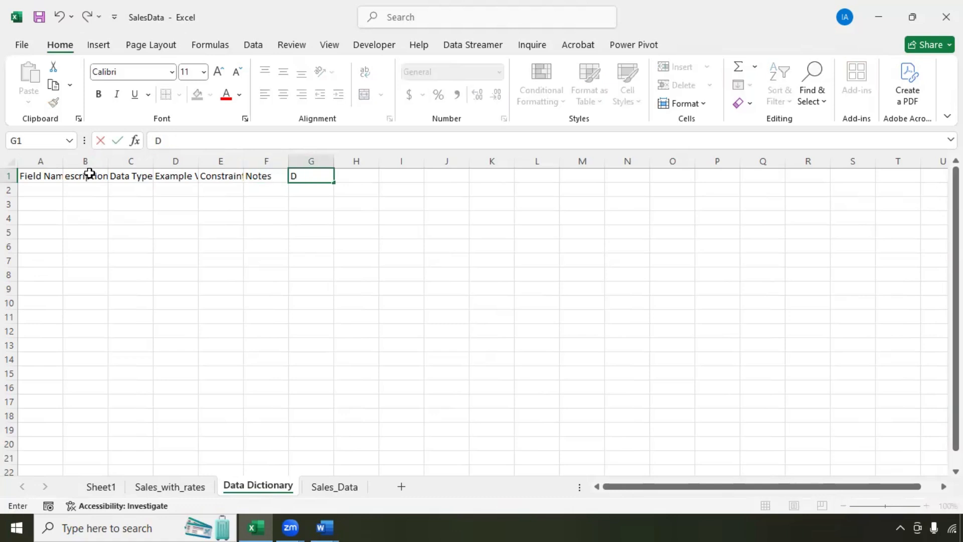
text(ata Owner)
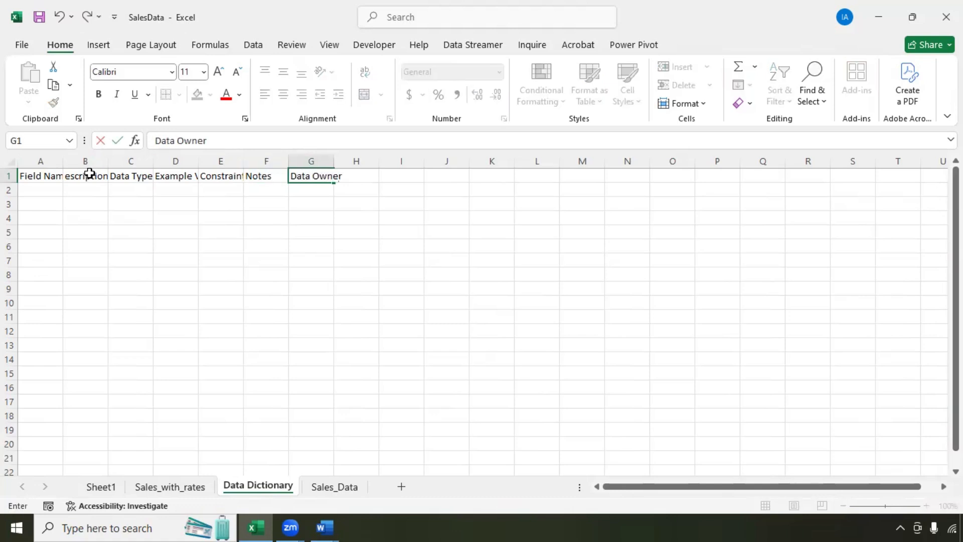
key(Tab)
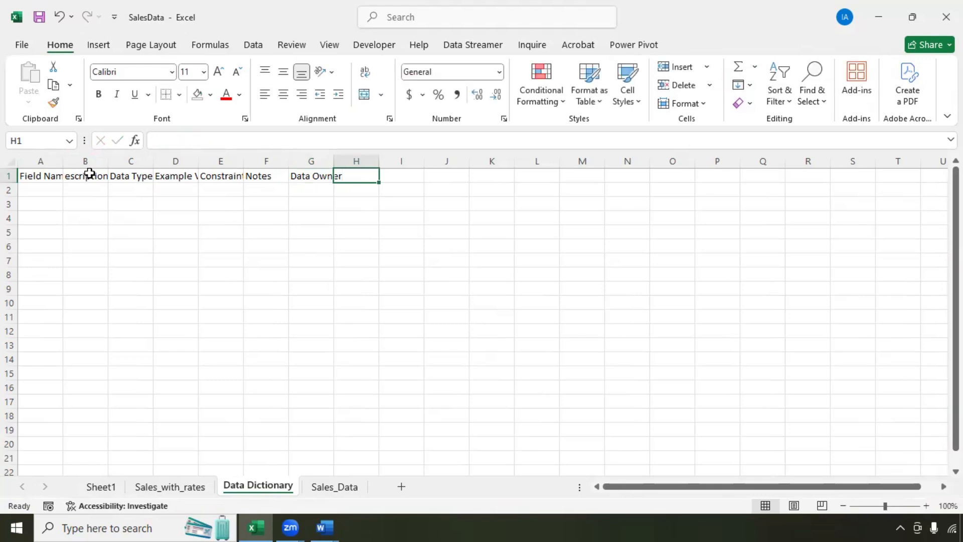
text(Last)
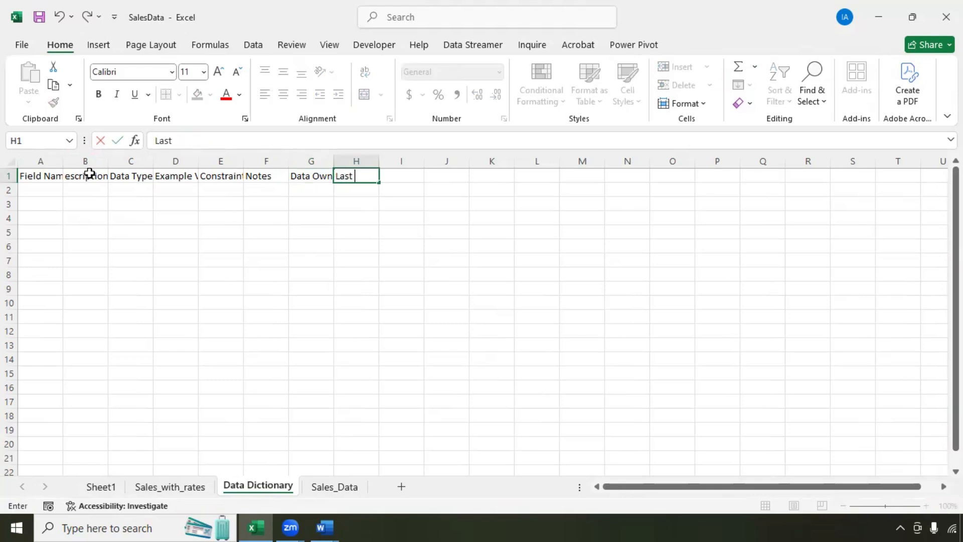
text( Updated)
key(Return)
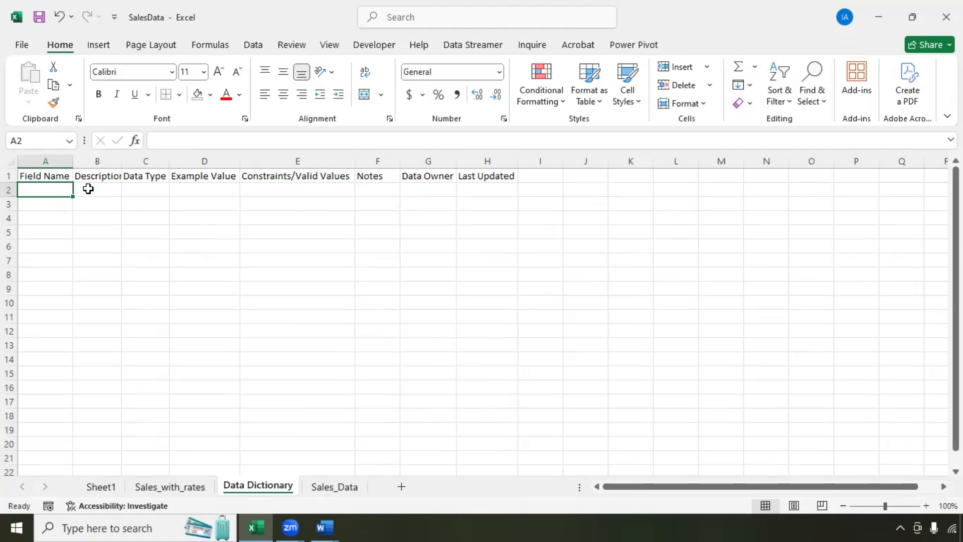
Step: Review each header from Description through Last Updated
click(88, 189)
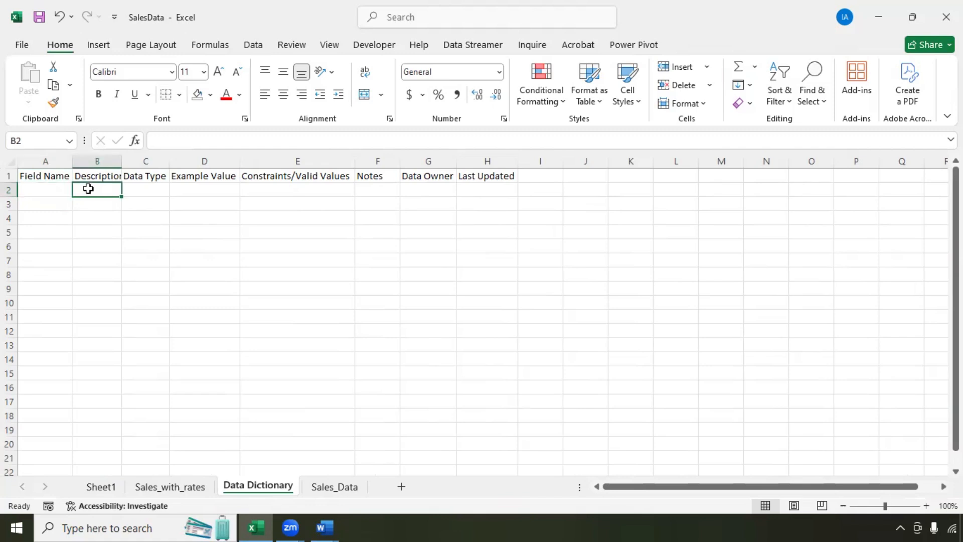
key(Up)
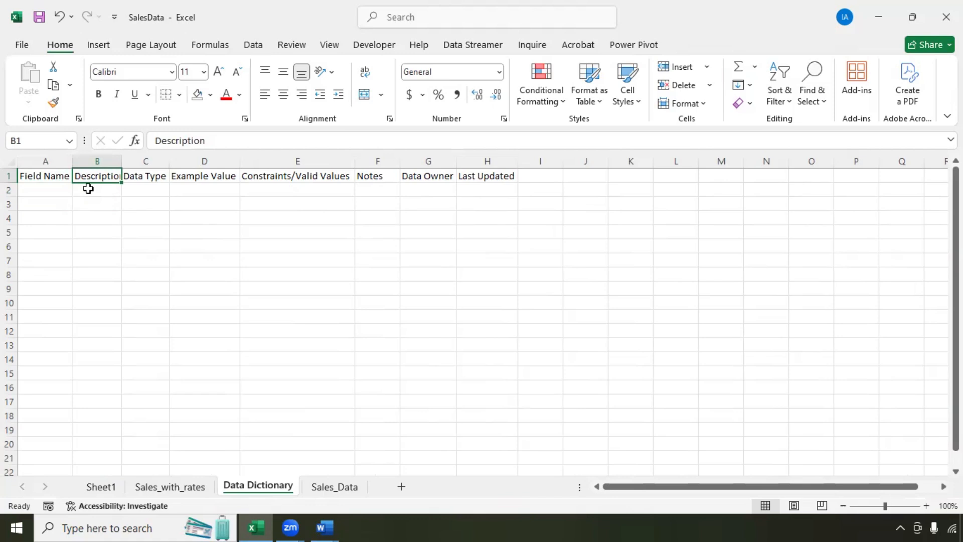
key(Right)
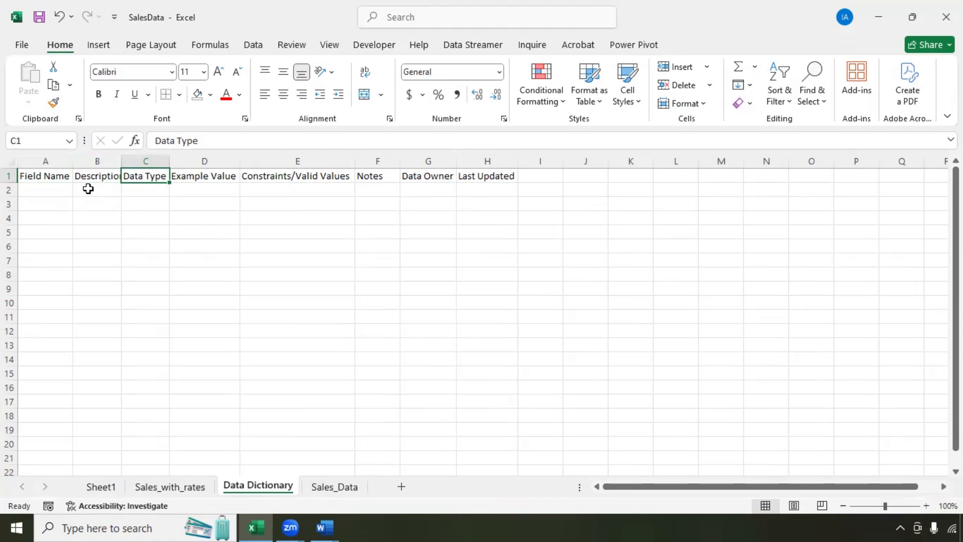
key(Right)
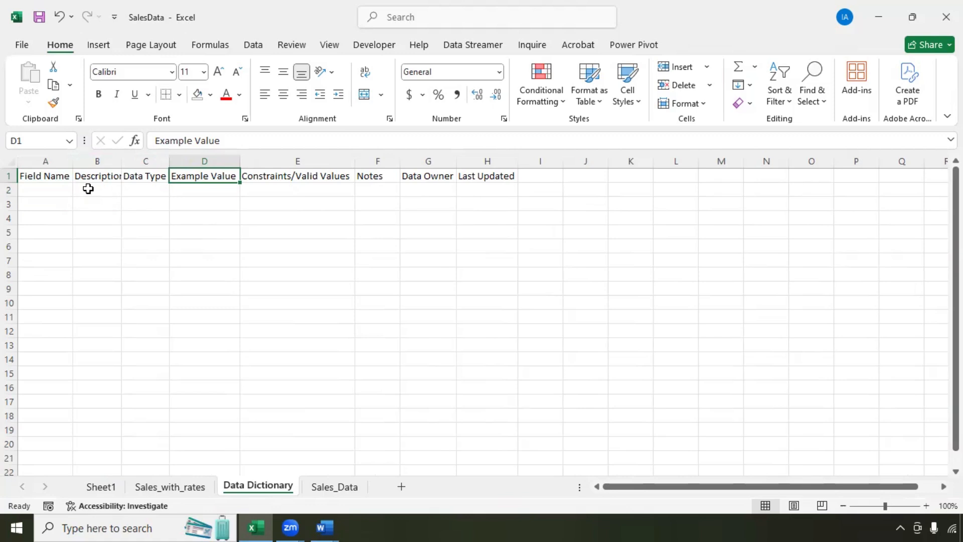
key(Right)
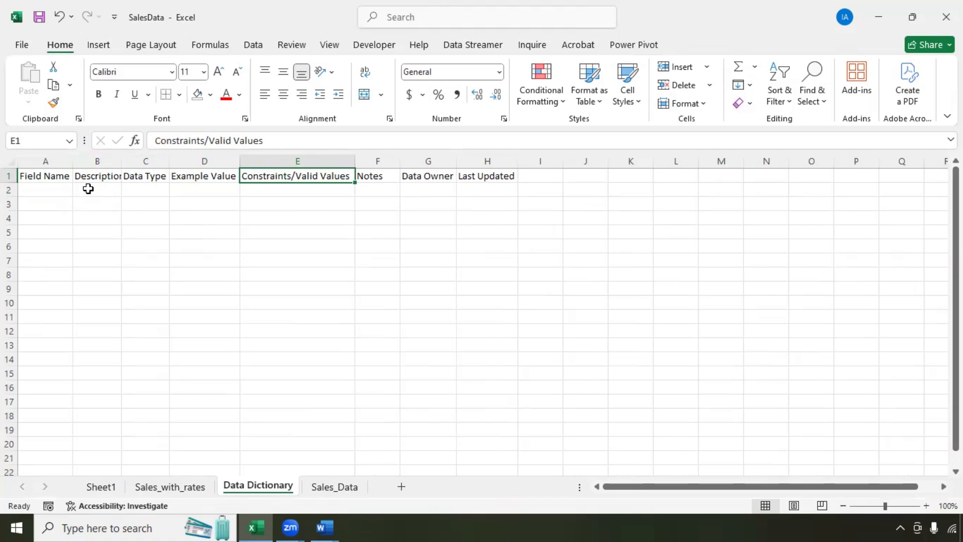
key(Right)
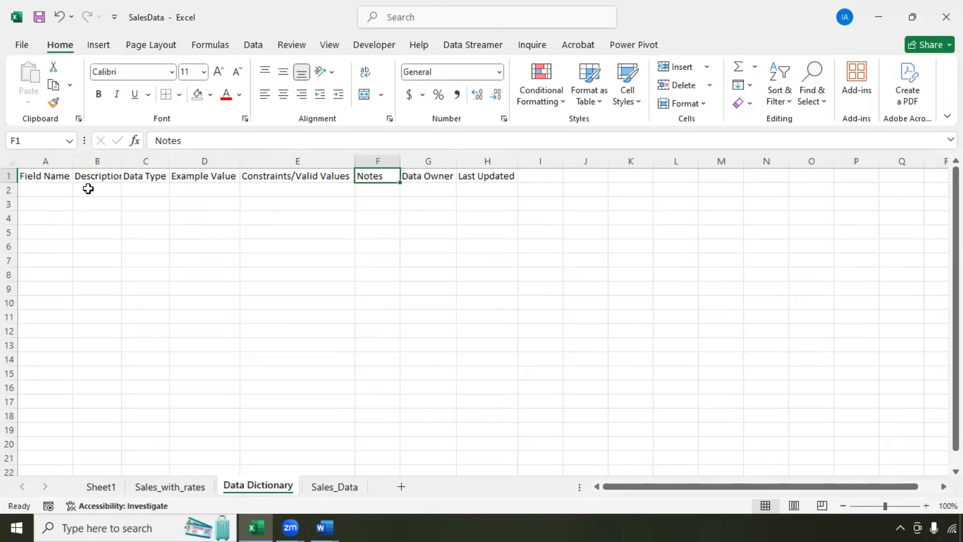
key(Right)
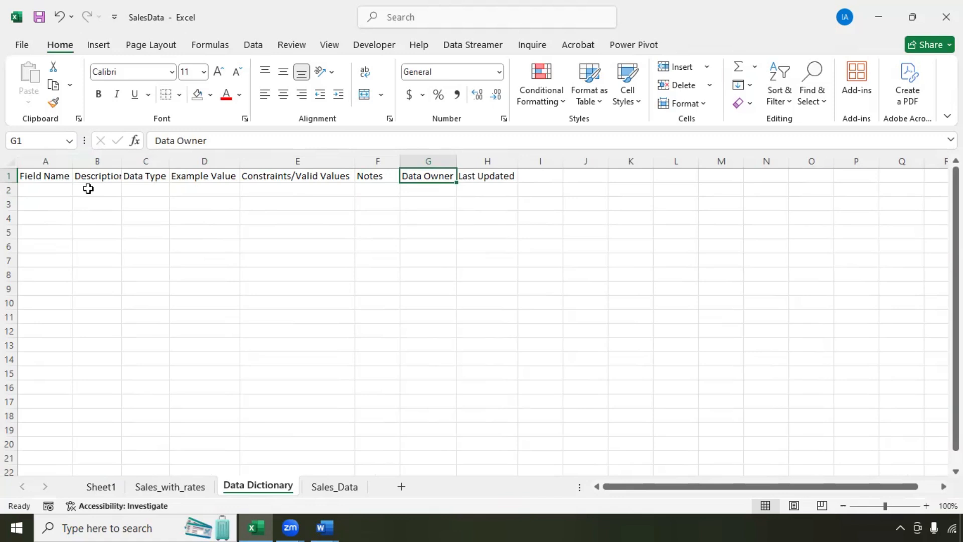
key(Right)
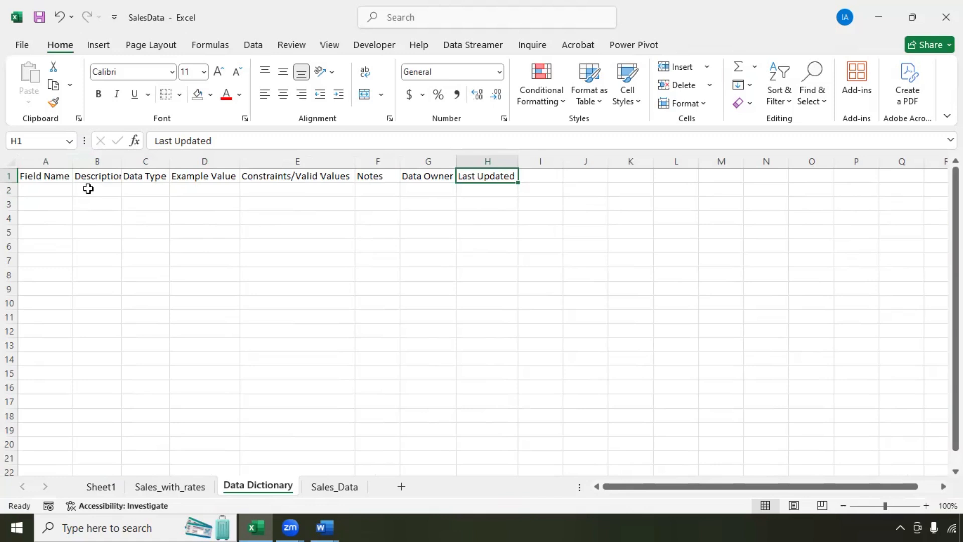
Step: After checking the Sales_with_rates fields, make Data Dictionary header row 1 bold
click(156, 487)
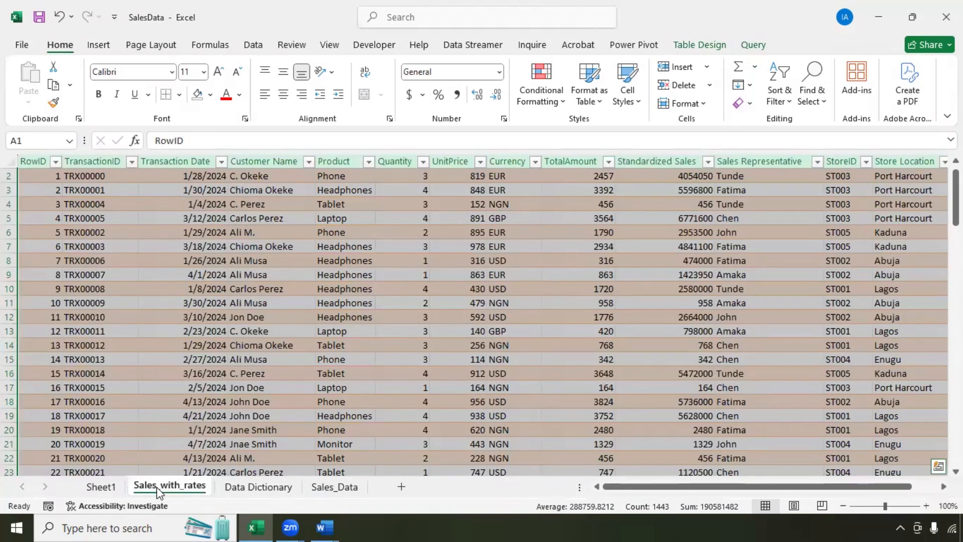
click(253, 487)
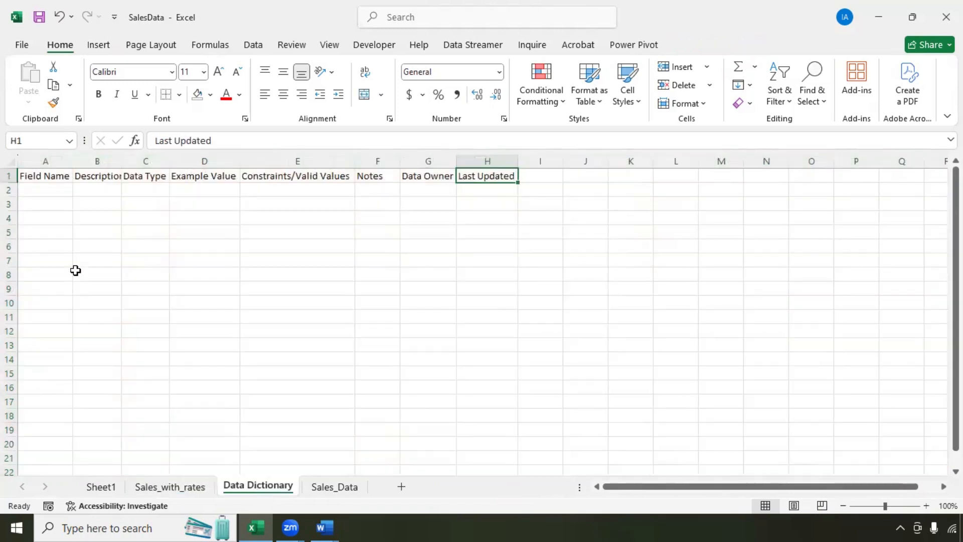
click(48, 190)
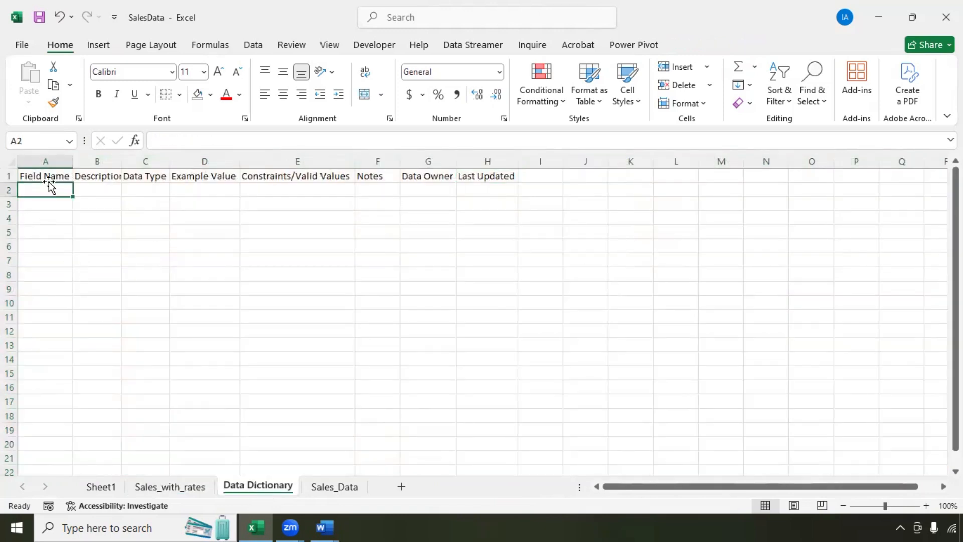
click(10, 175)
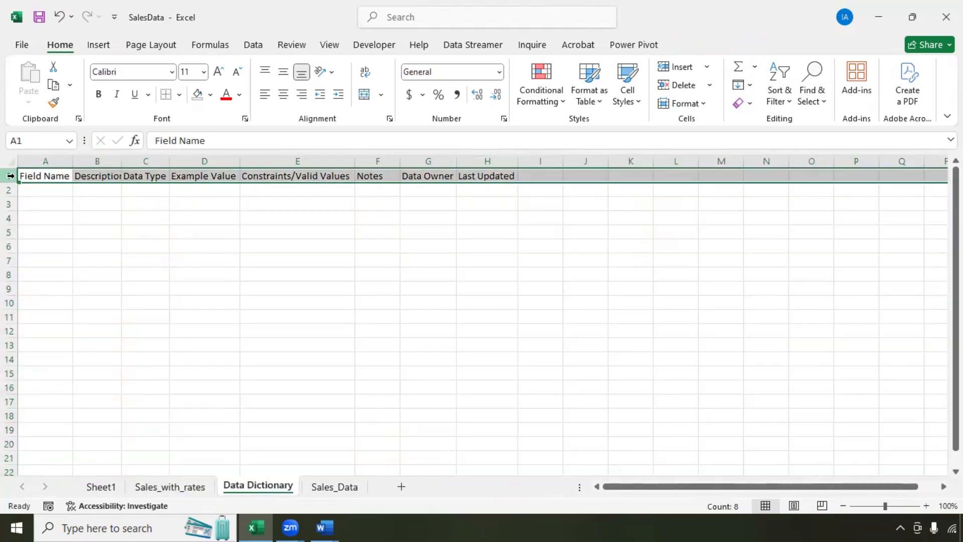
key(ctrl+b)
click(39, 199)
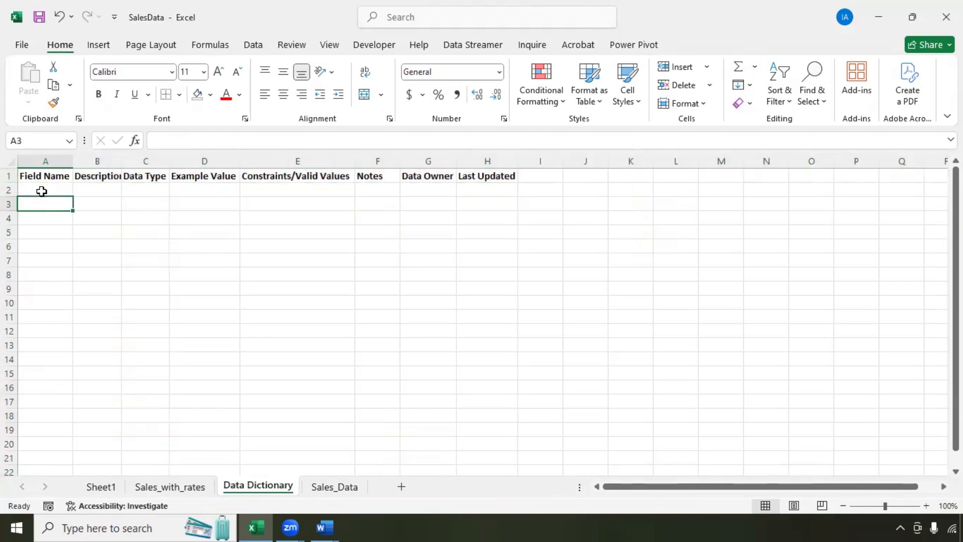
Step: Enter RowsID as the field name in A2, checking the RowID column in Sales_with_rates
click(41, 191)
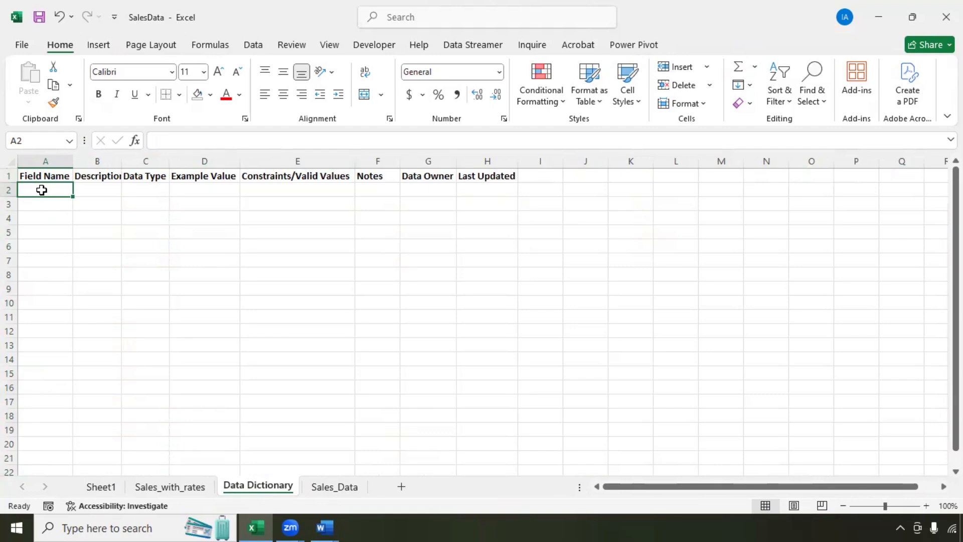
text(RowsID)
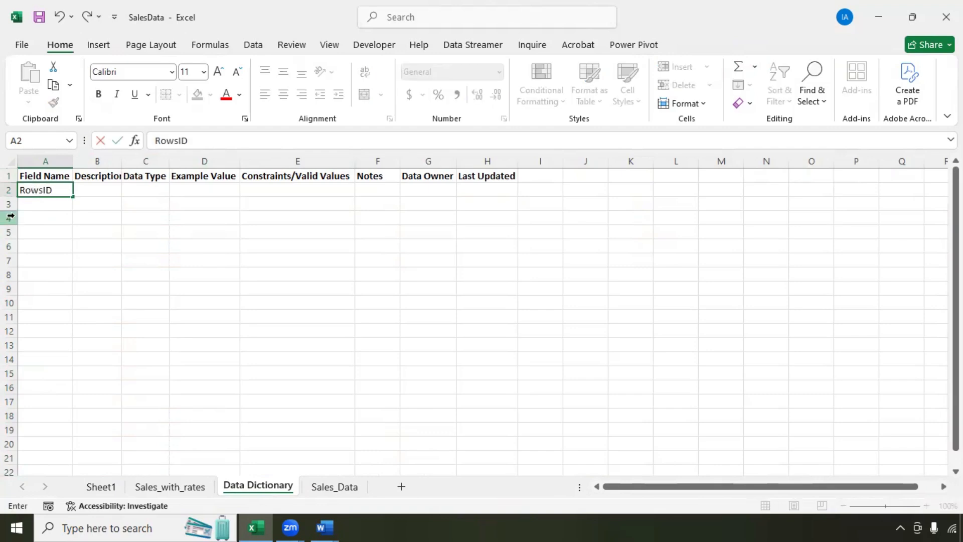
click(34, 291)
click(168, 488)
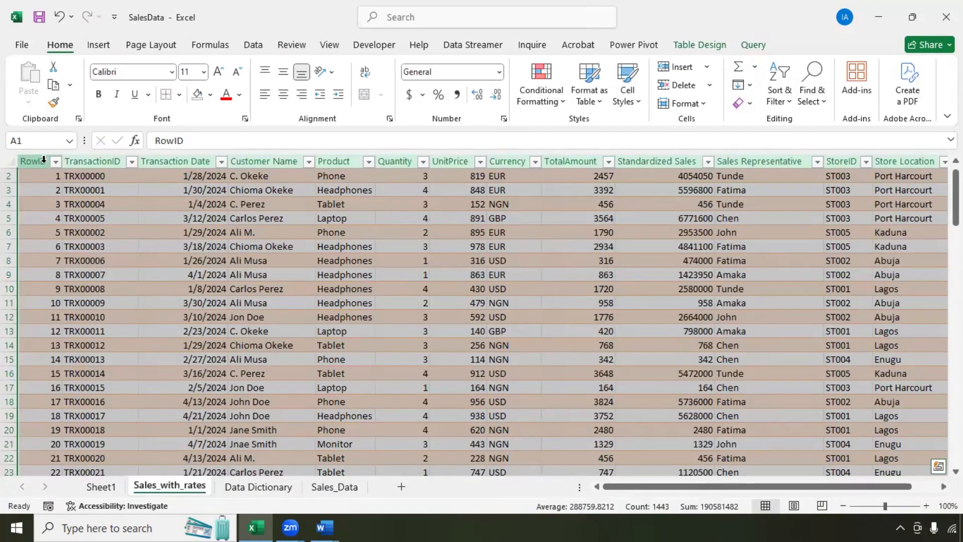
click(249, 488)
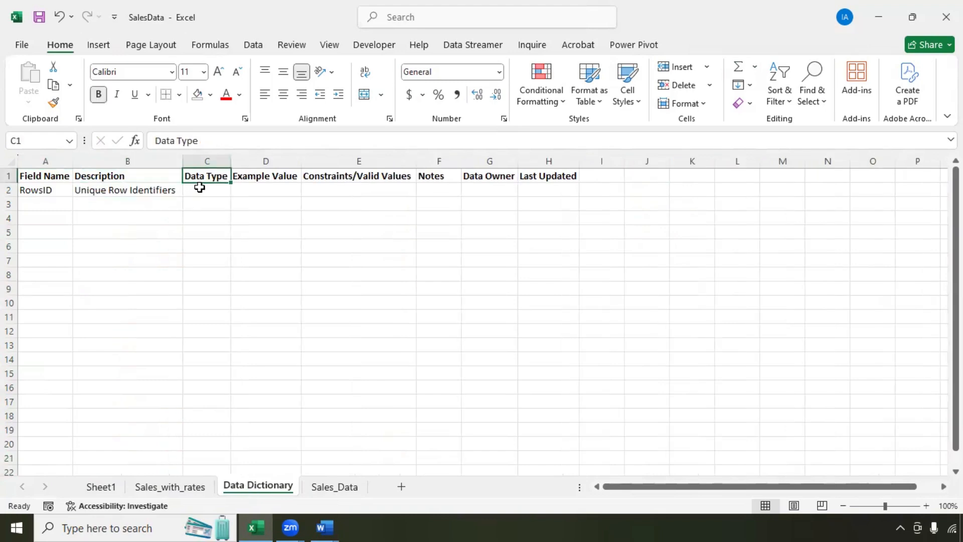
Step: Fill row 2 with Whole Number, example 1 and 'Unique, No Duplicates', widening column C
click(200, 191)
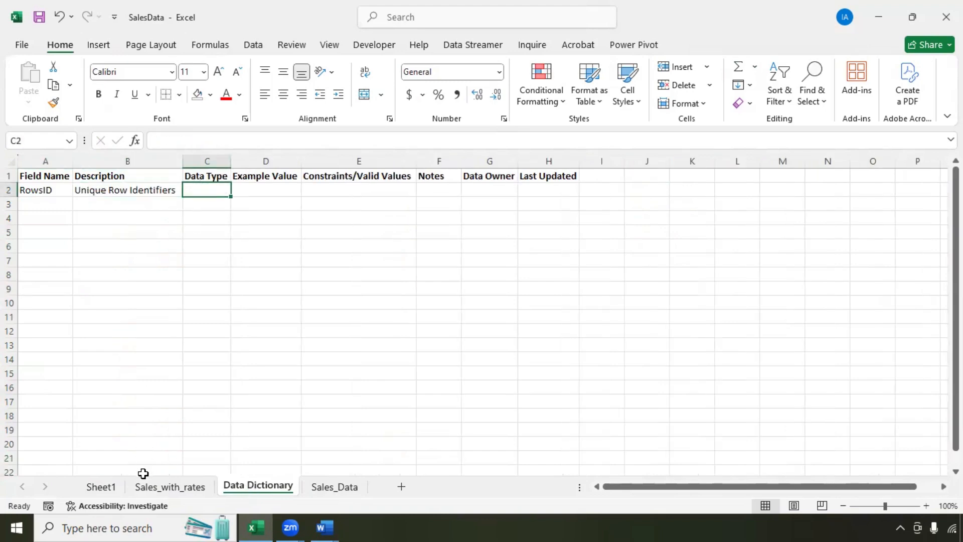
click(154, 488)
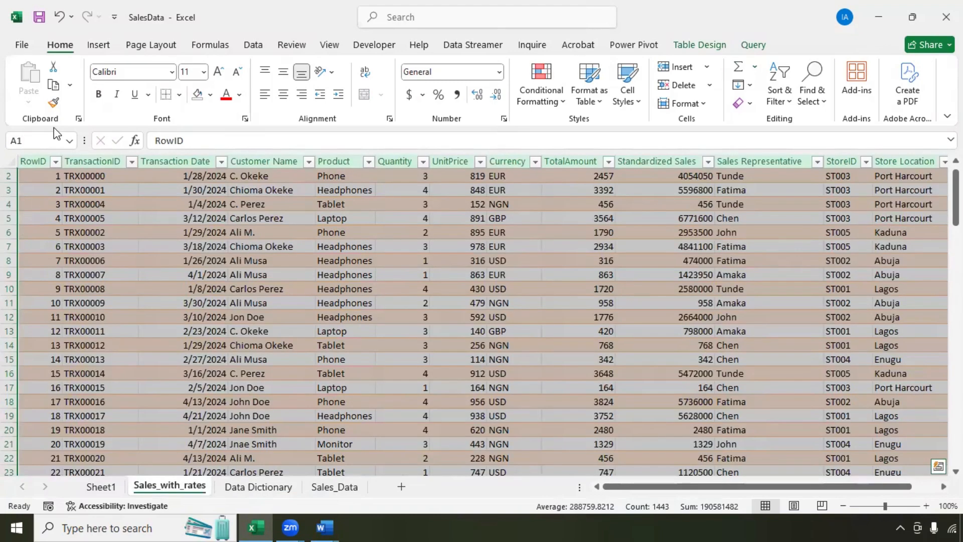
click(251, 488)
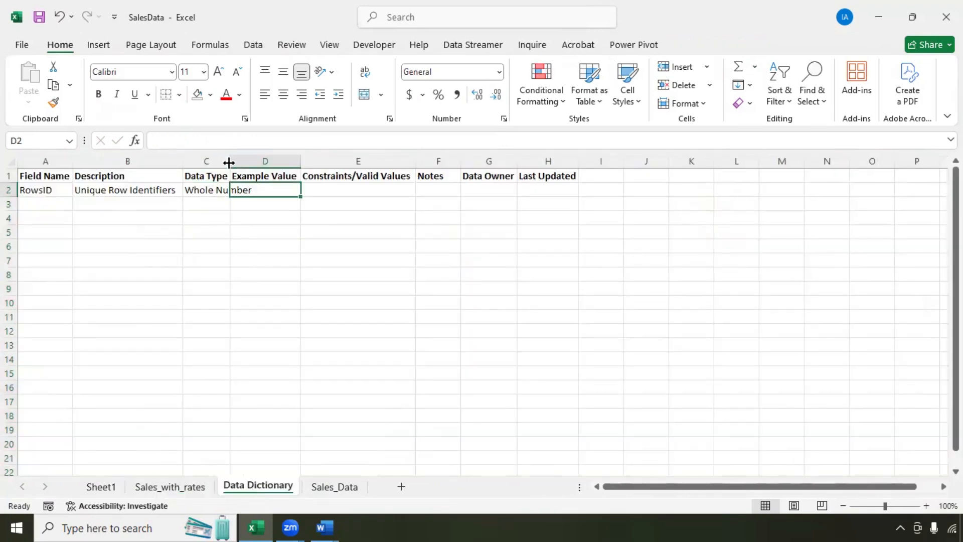
drag(227, 161, 256, 161)
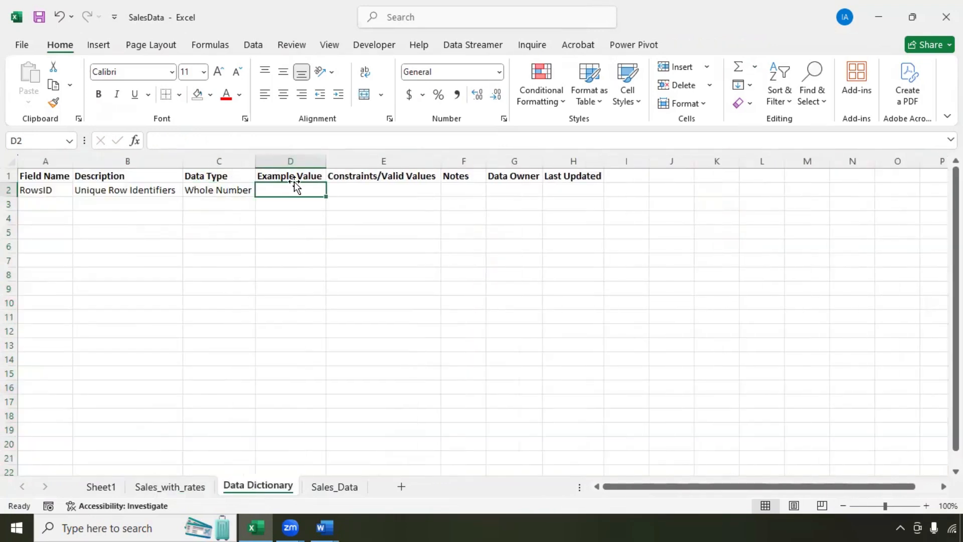
text(1)
key(Tab)
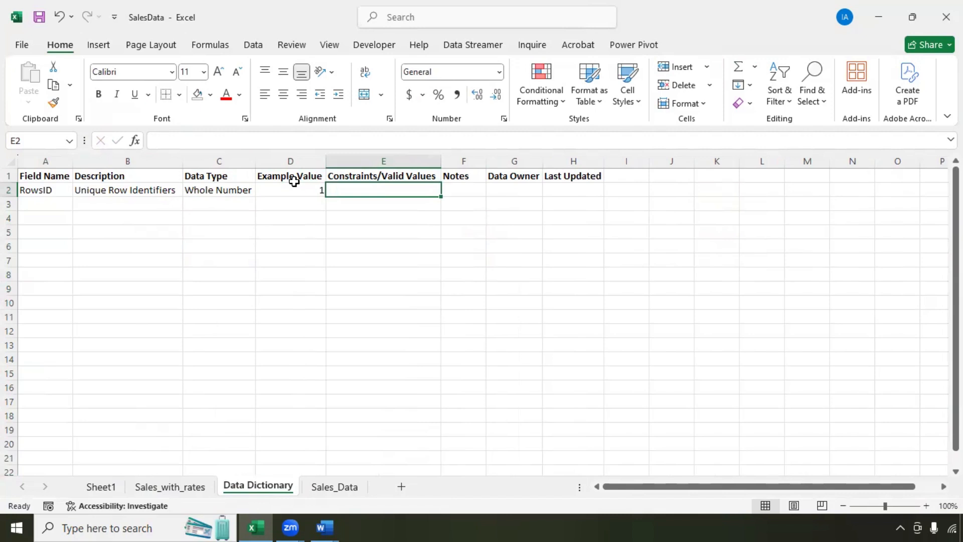
text(Unique)
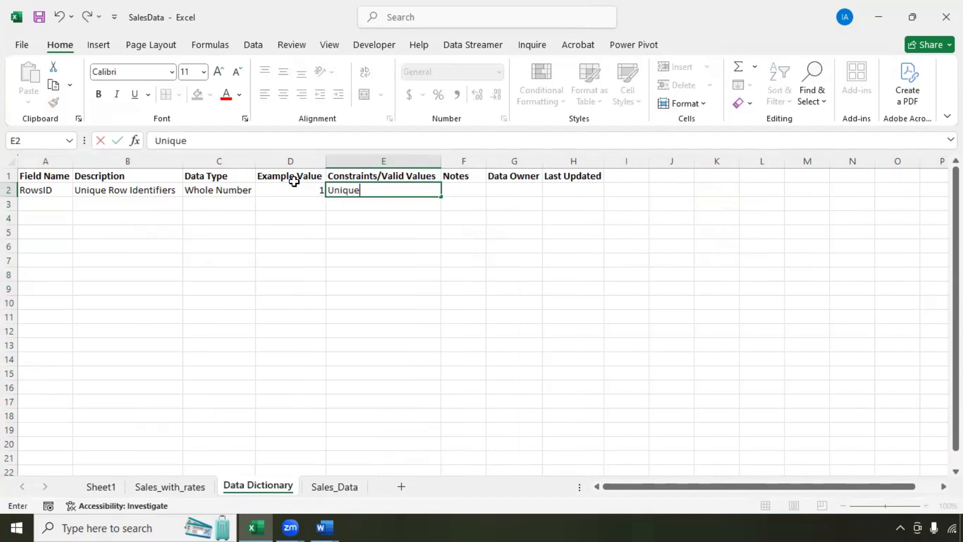
text(, No Duplicates)
key(Tab)
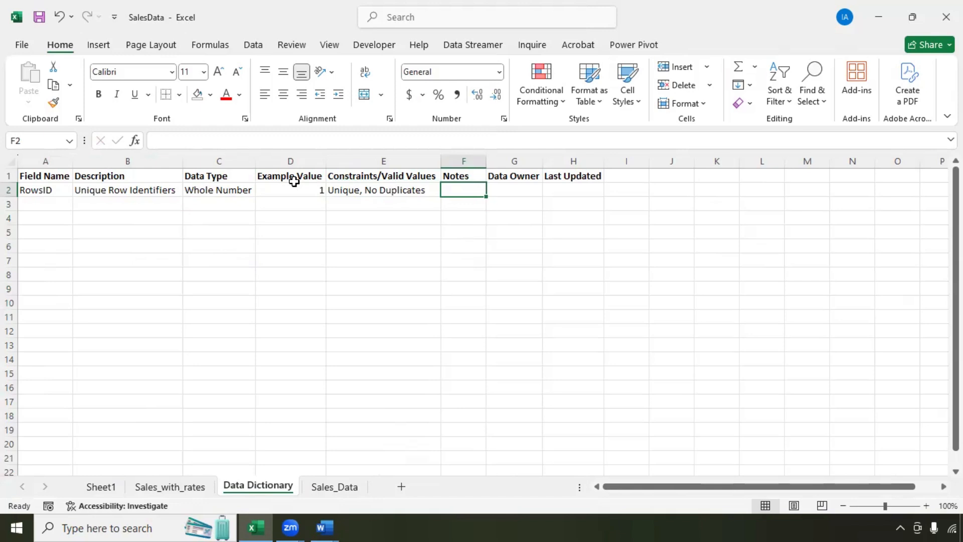
Step: Add the wrapped note 'Added in Power Query to give clarity' in F2, widening column F
text(Added i)
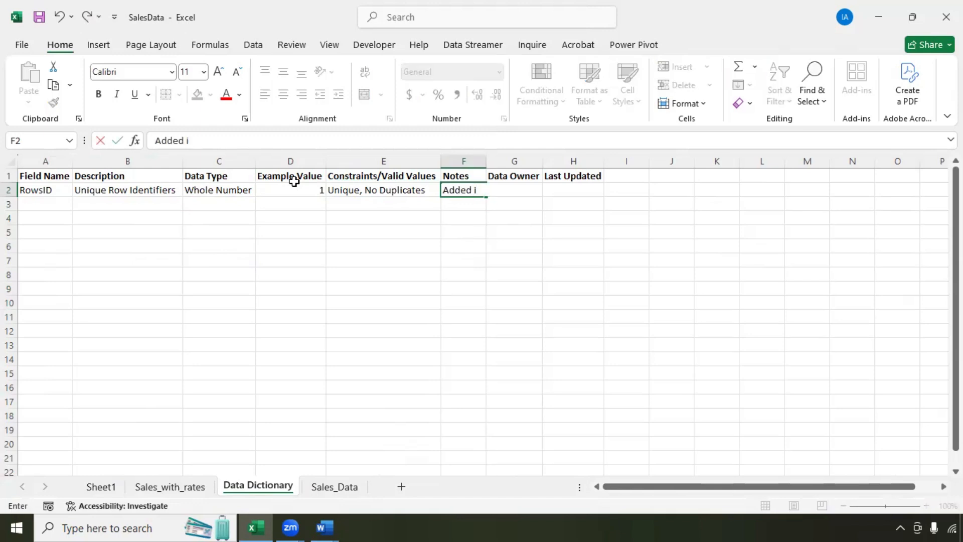
text(n Power Query to give clarity)
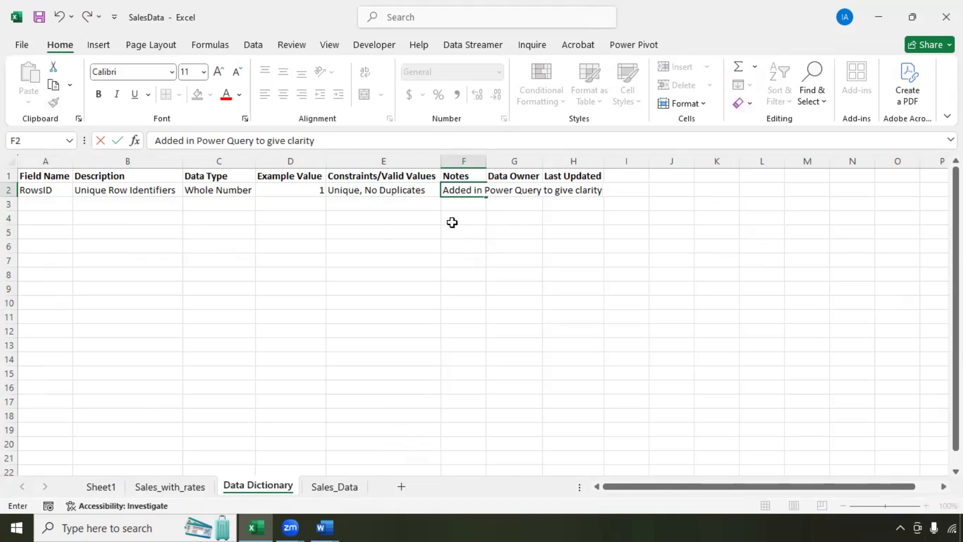
key(Return)
key(Up)
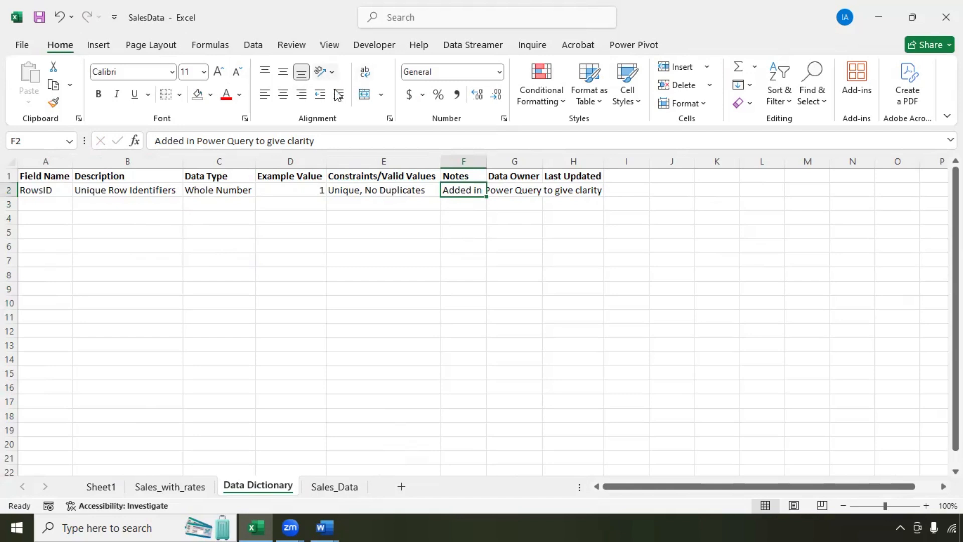
click(371, 74)
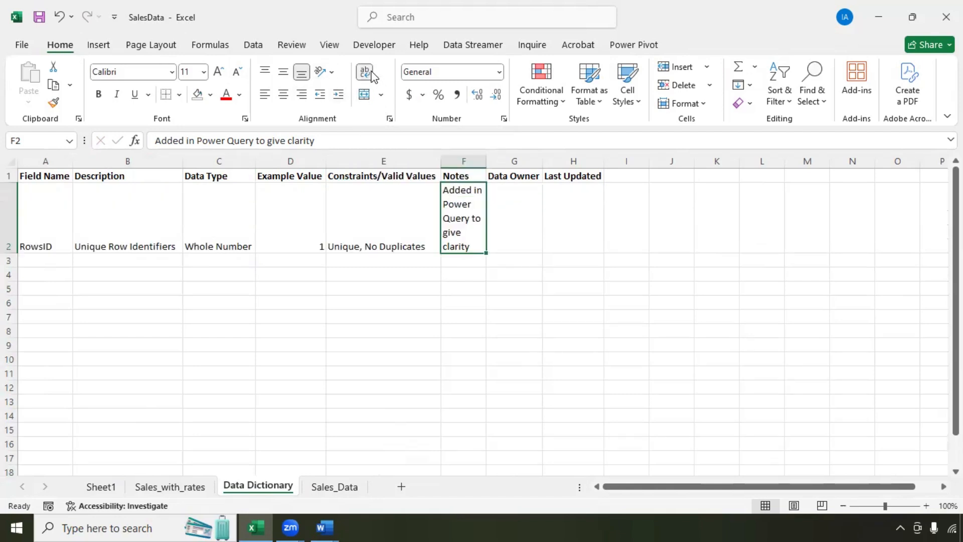
drag(486, 164, 517, 165)
Step: Set Data Team as the RowsID owner in G2 and return to A3
click(546, 217)
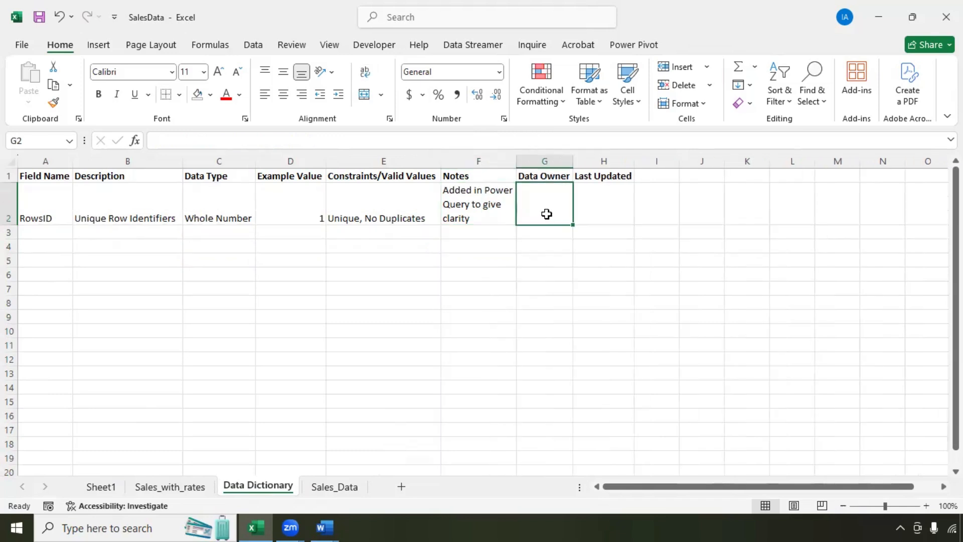
text(Data Team)
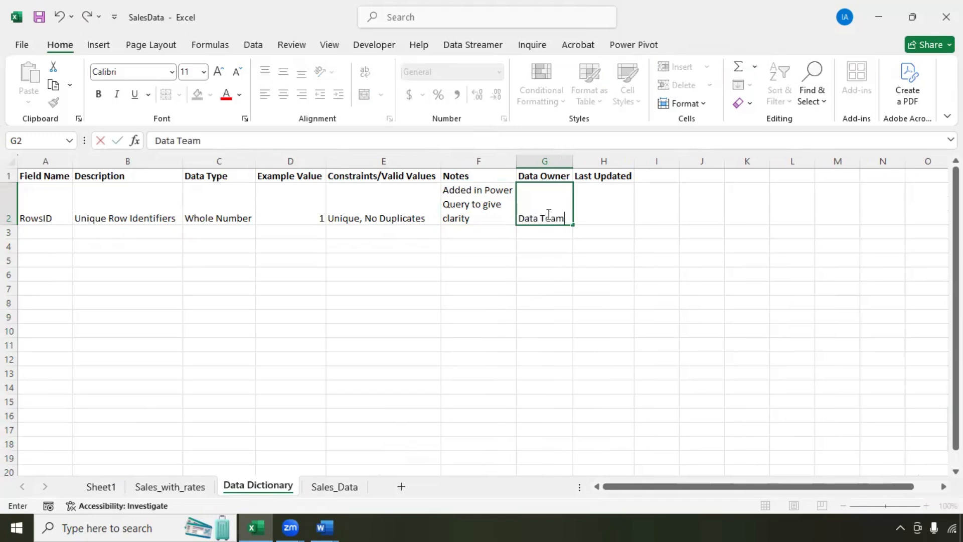
key(Tab)
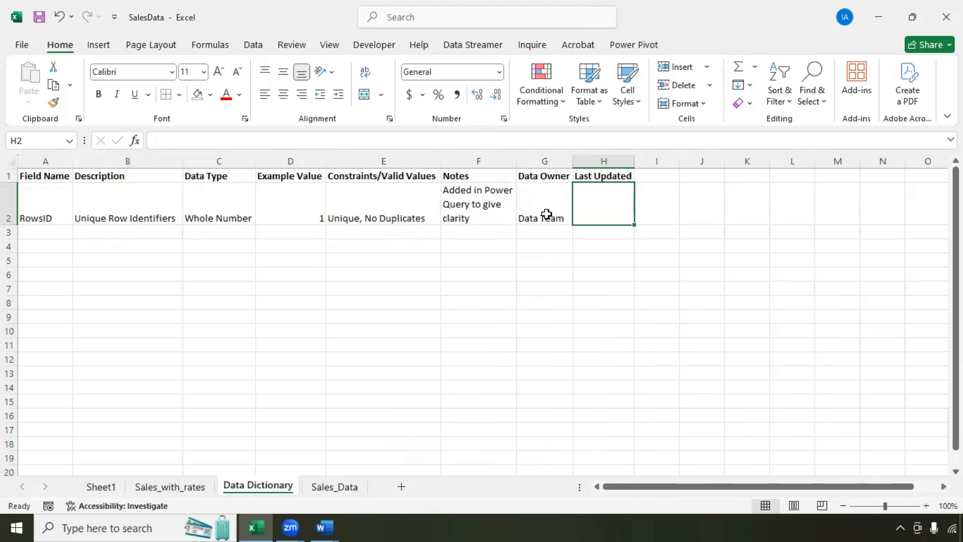
key(Return)
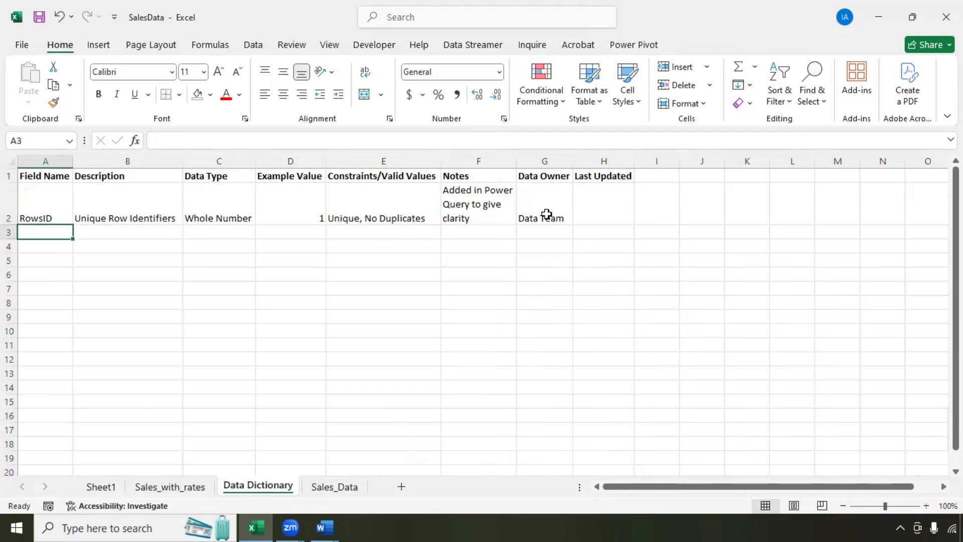
Step: Enter TransactionID with data type Text in row 3, widening column A to fit
text(TransactionID)
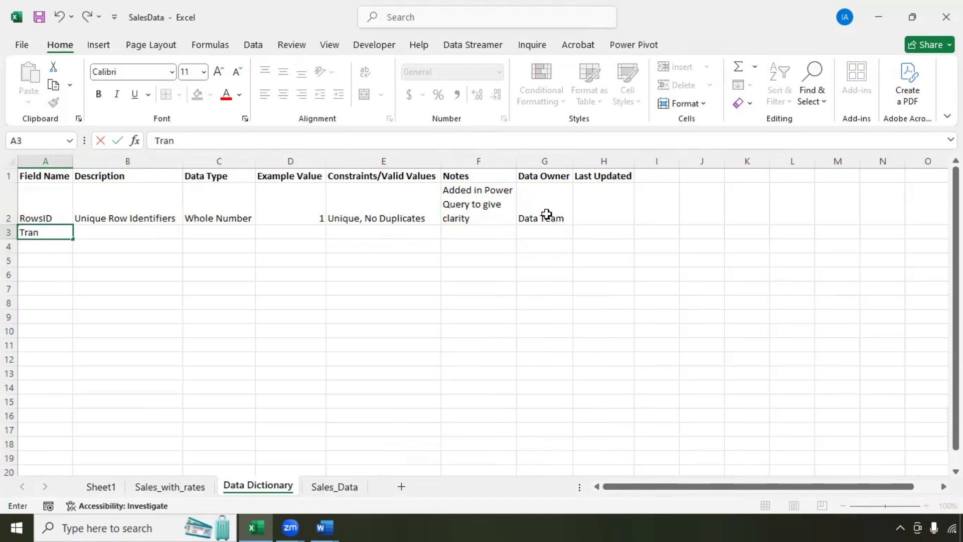
key(Tab)
double_click(72, 160)
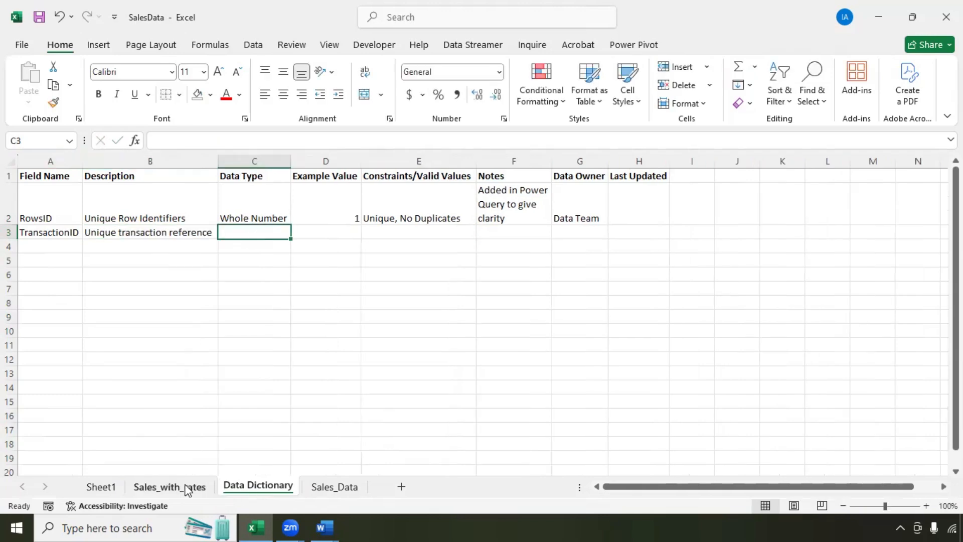
click(188, 489)
click(86, 161)
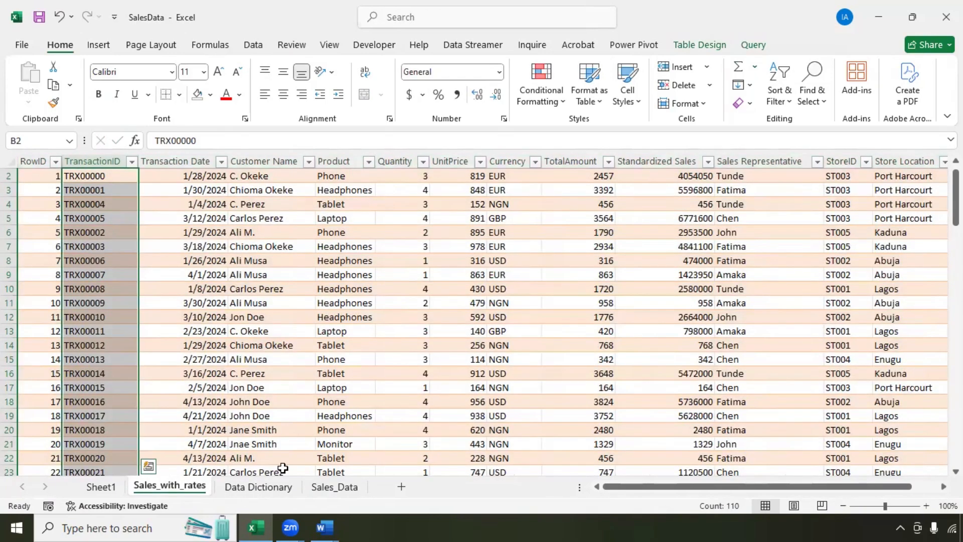
click(266, 487)
text(Text)
key(Tab)
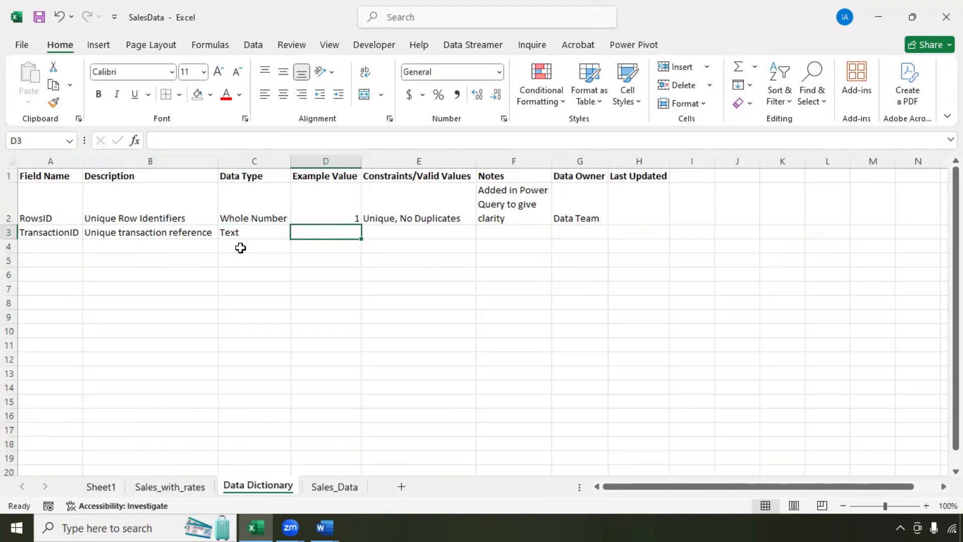
Step: Copy TRX00004 from Sales_with_rates as the TransactionID example value
click(174, 488)
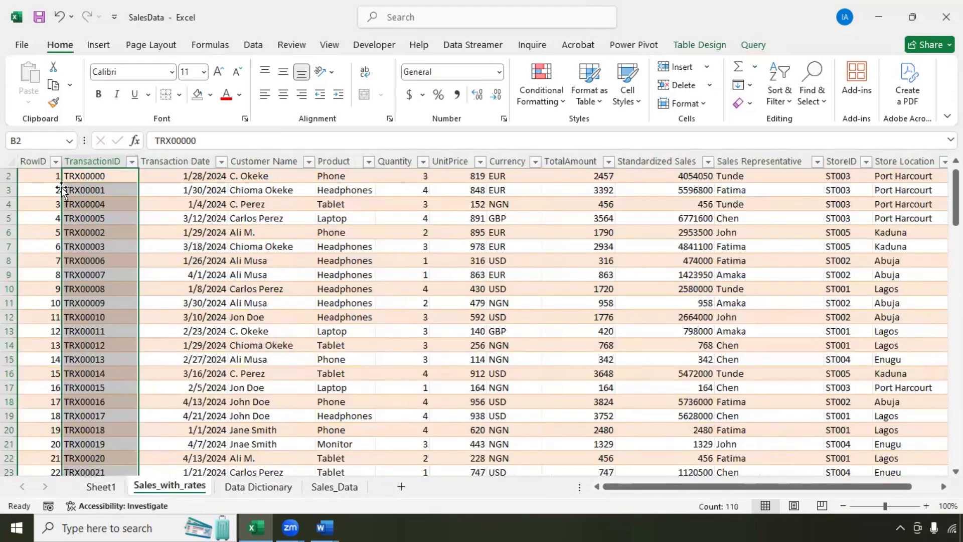
click(94, 208)
key(ctrl+c)
click(276, 488)
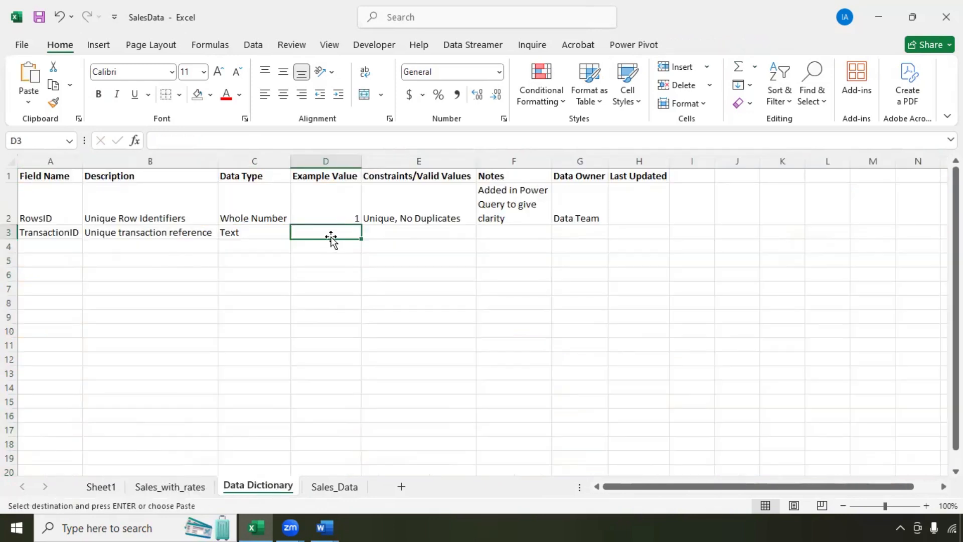
key(ctrl+v)
Step: Fill 'Unique, No Duplicates' down from row 2 into TransactionID's constraints cell
click(399, 240)
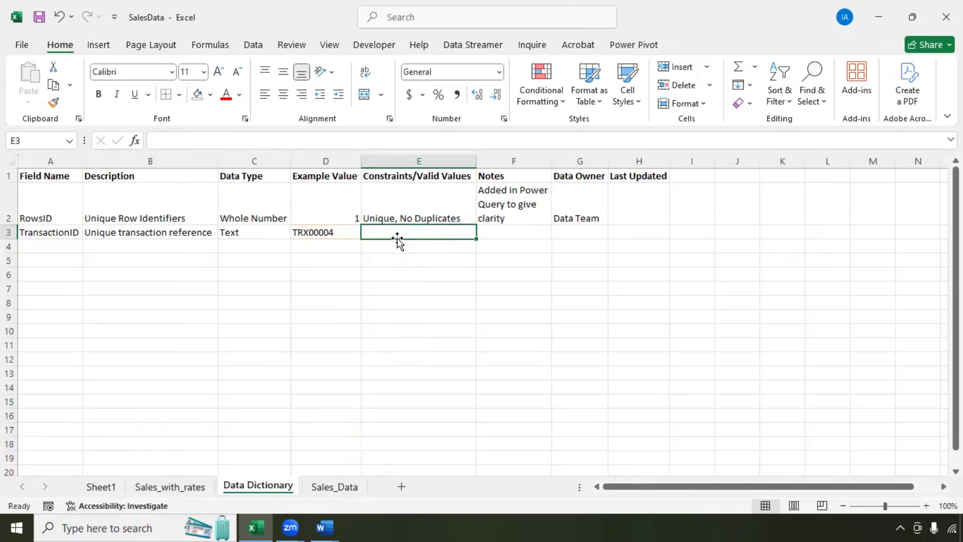
text(N)
key(BackSpace)
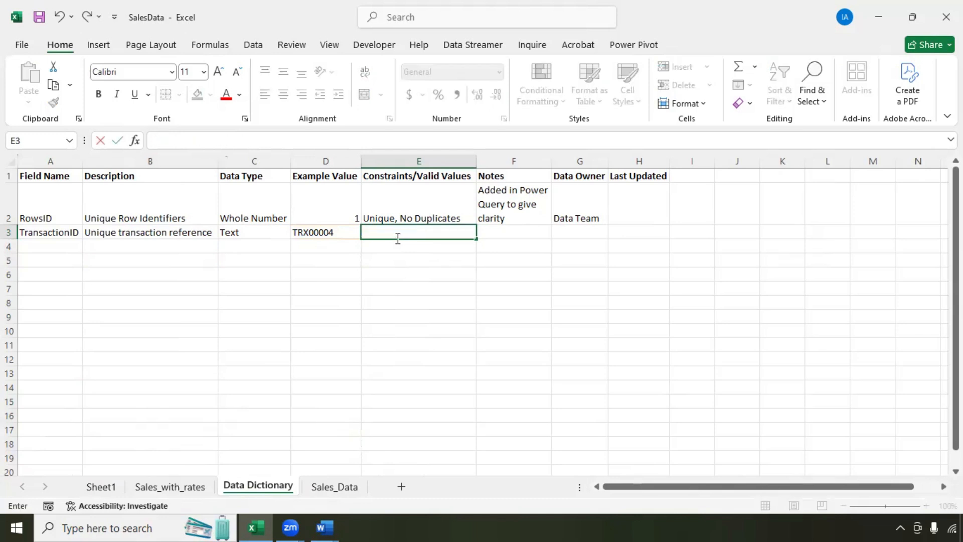
click(404, 221)
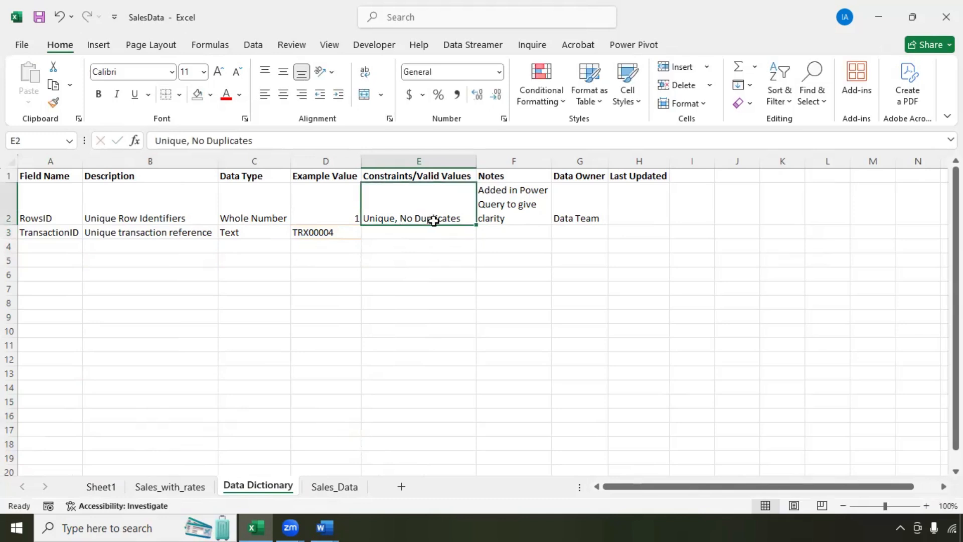
drag(475, 223, 474, 236)
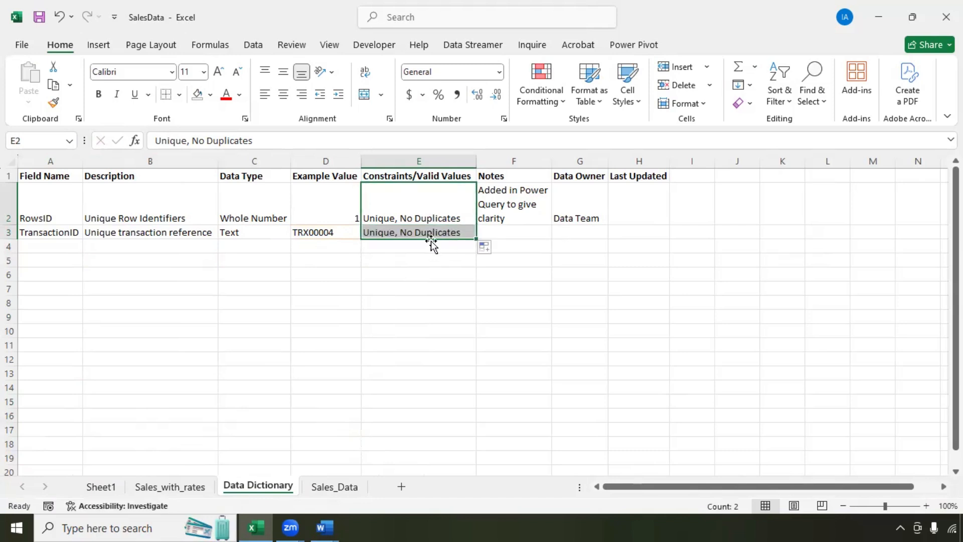
Step: Wrap the TransactionID note in F3 and fill Data Team down as its owner
click(504, 234)
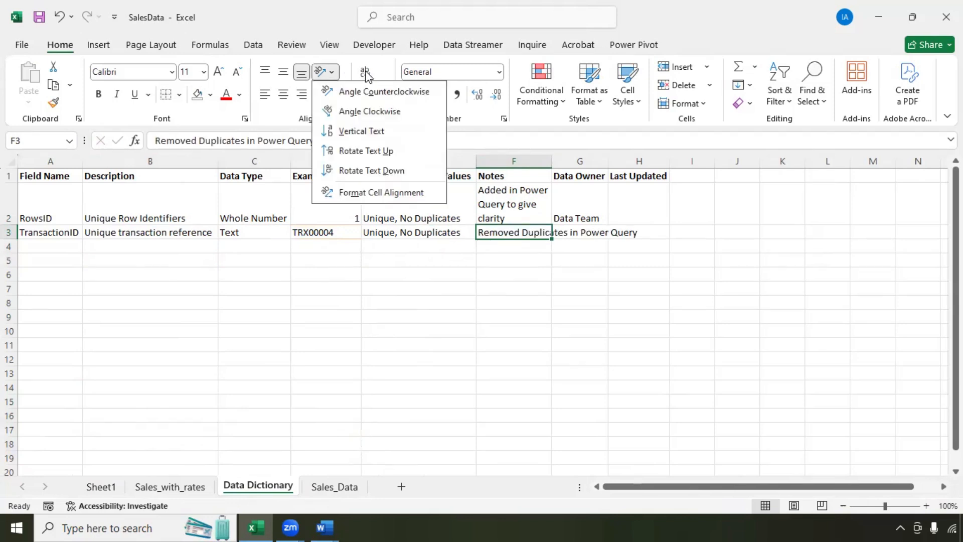
click(365, 71)
click(365, 71)
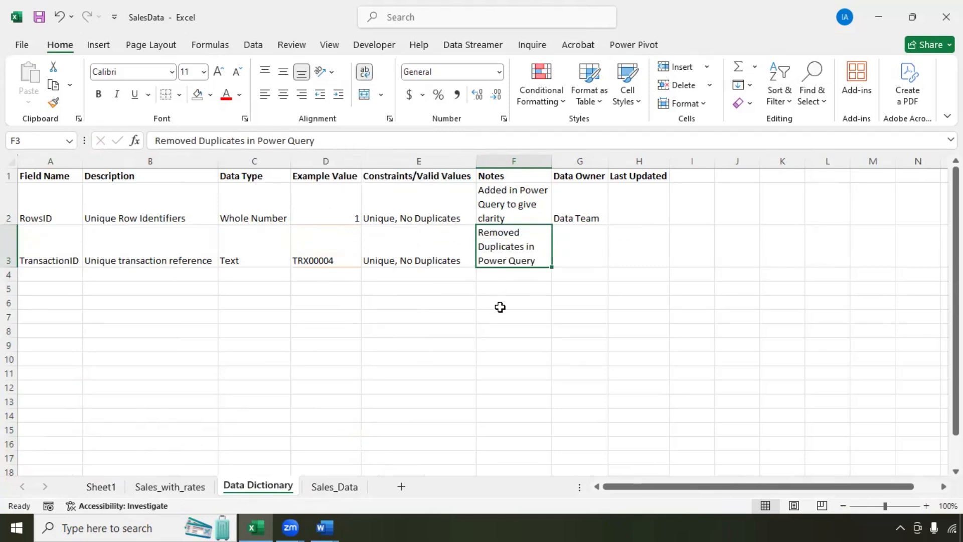
click(582, 220)
drag(610, 244, 527, 303)
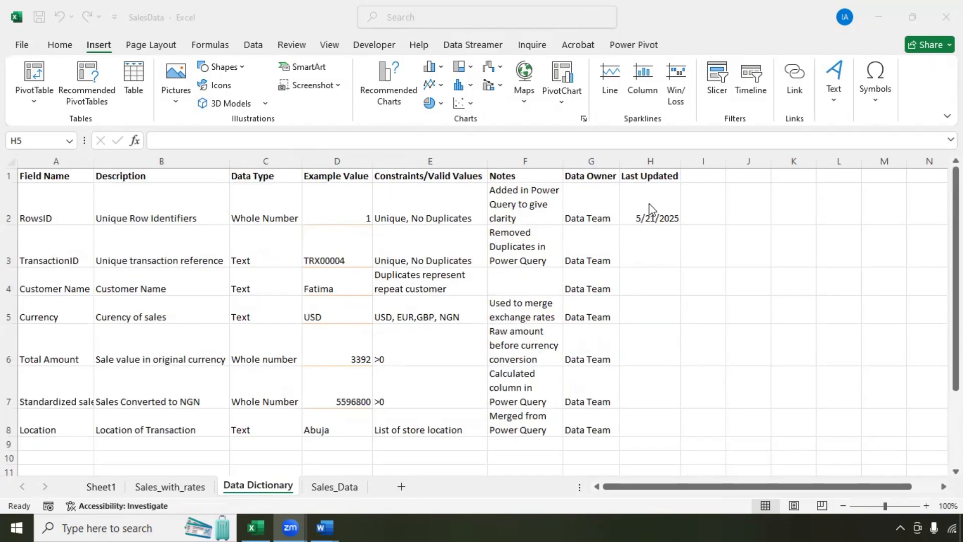
Step: Copy the 5/21/2025 date from H2 down to H8, then select A1:H8
click(647, 208)
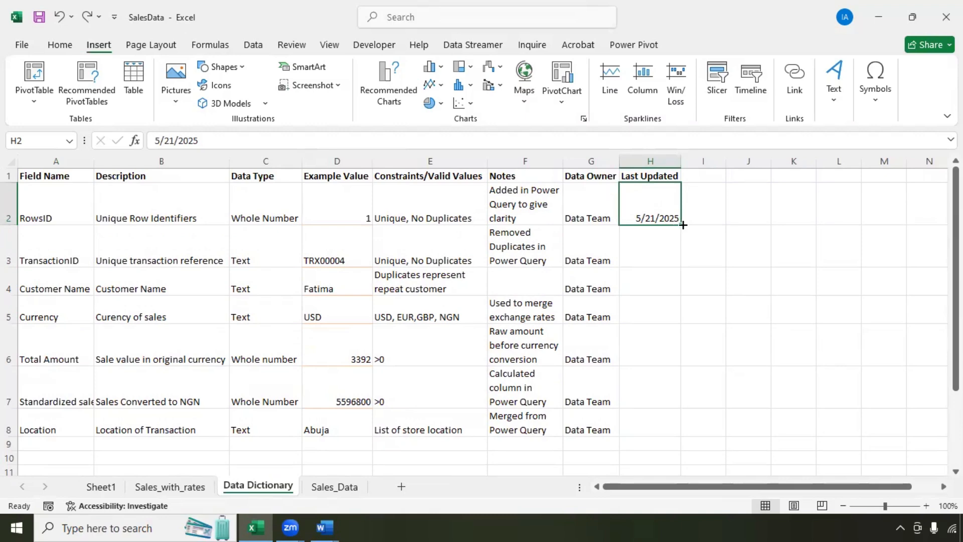
drag(679, 224, 676, 433)
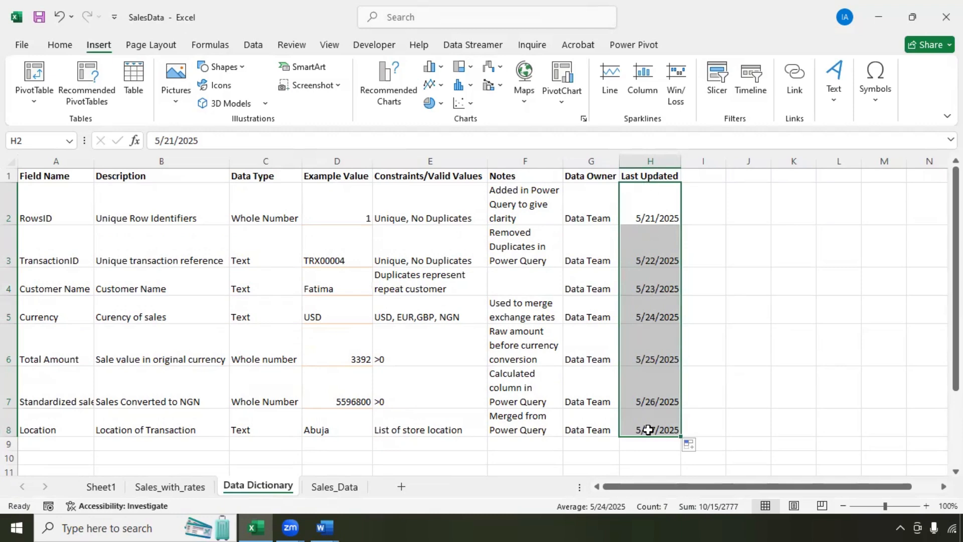
click(700, 449)
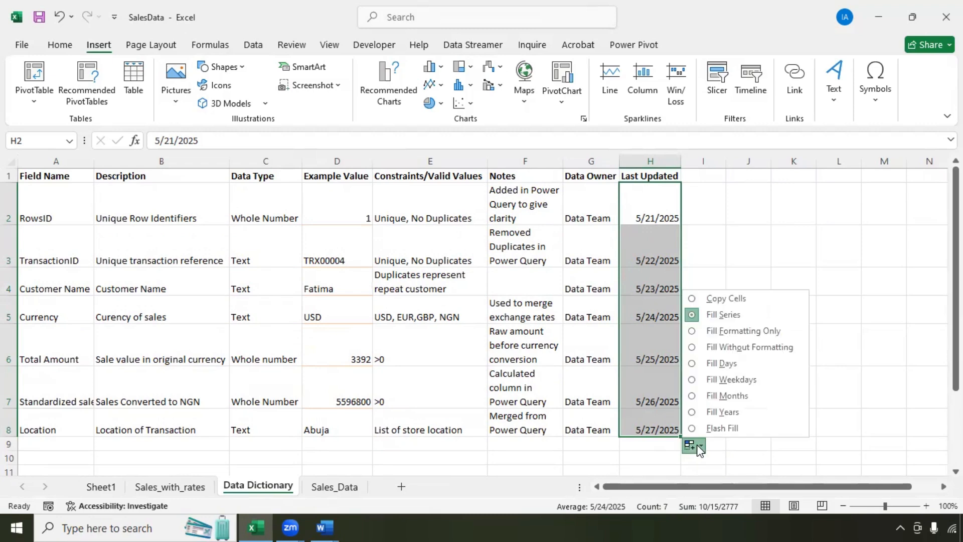
click(715, 299)
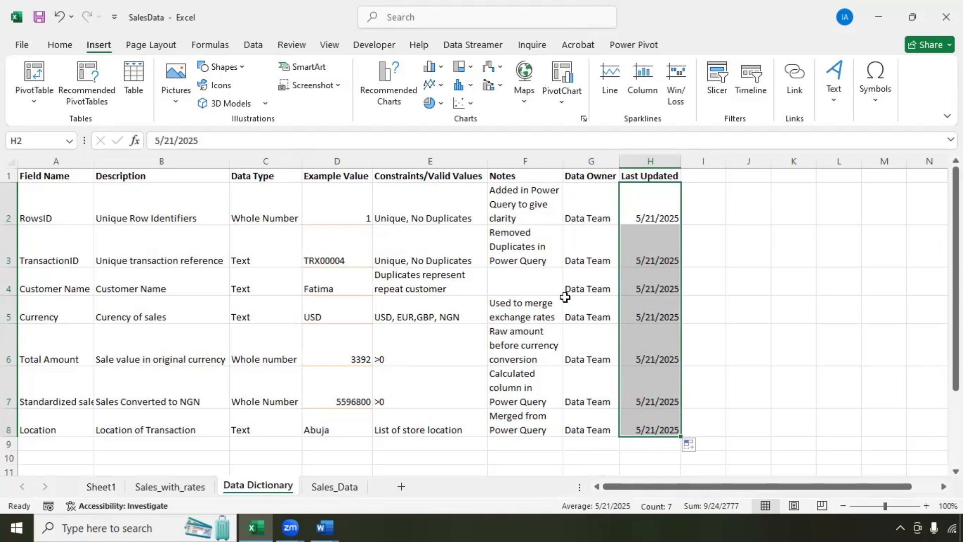
drag(23, 176, 645, 422)
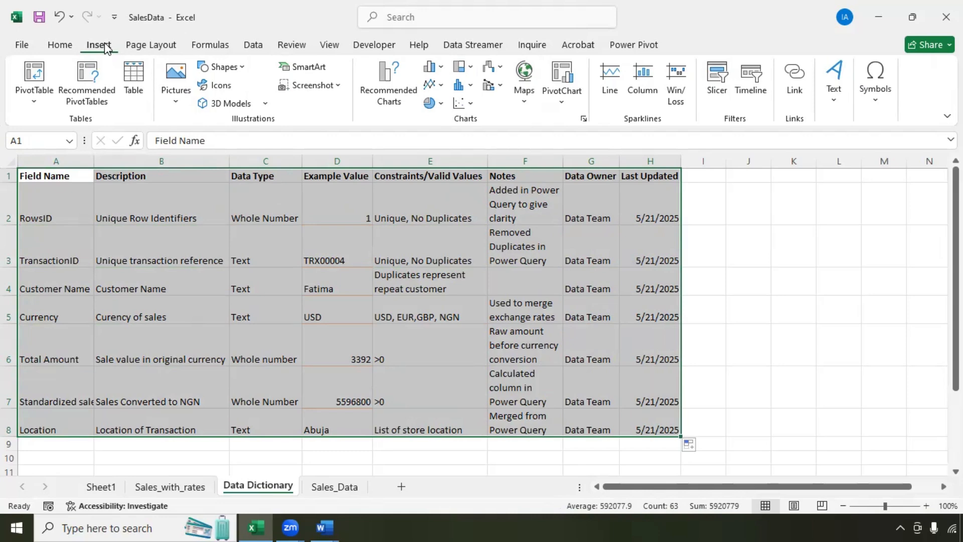
Step: Convert the Data Dictionary range into a table with headers in a dark green banded style
click(134, 78)
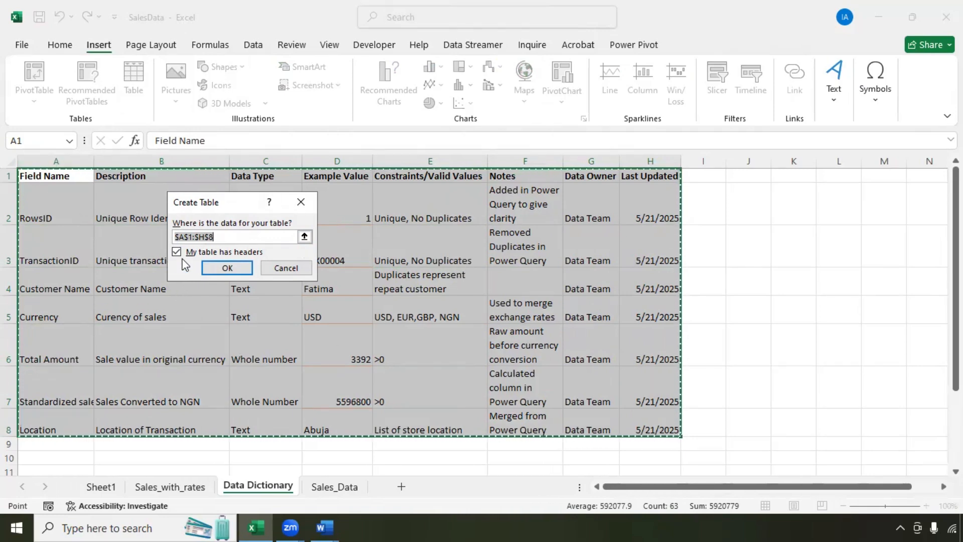
click(212, 268)
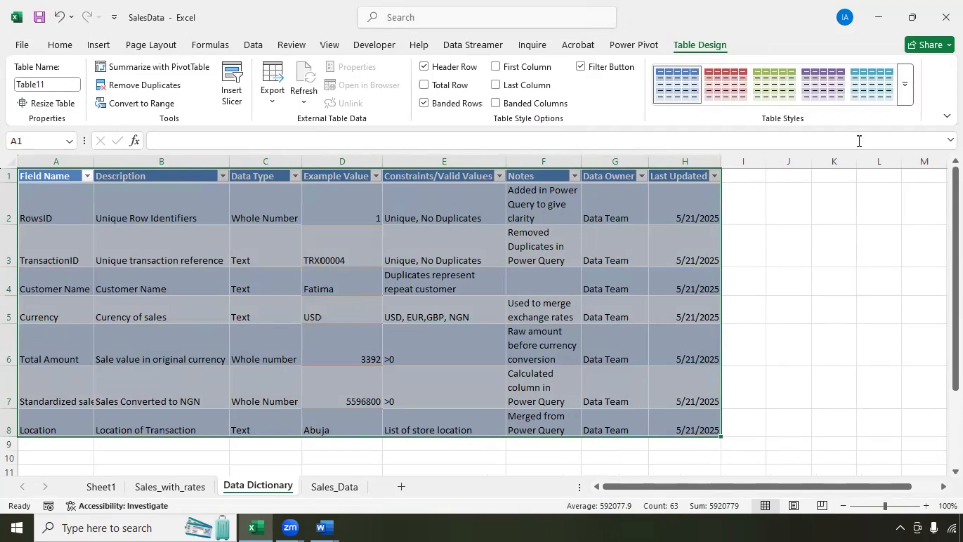
click(715, 85)
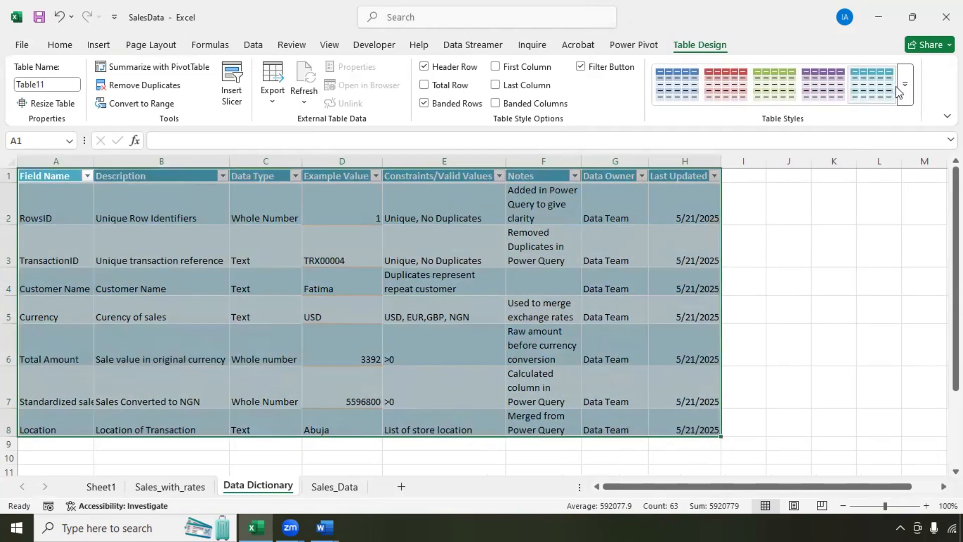
click(905, 84)
scroll(791, 338, down, 2)
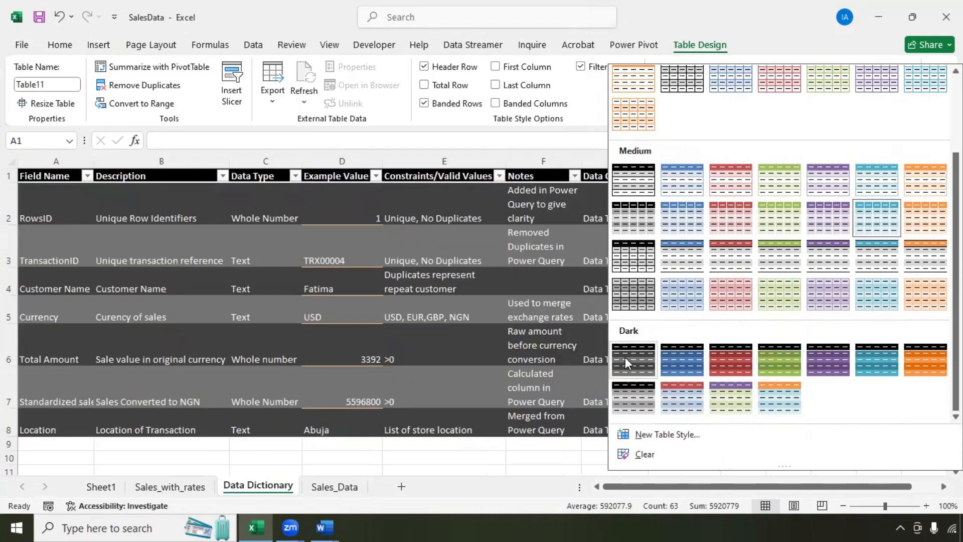
click(625, 357)
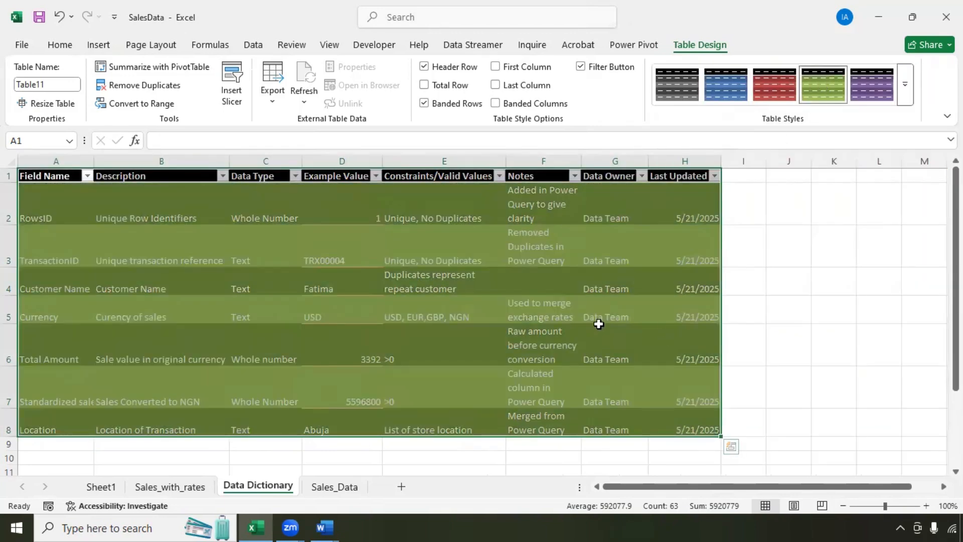